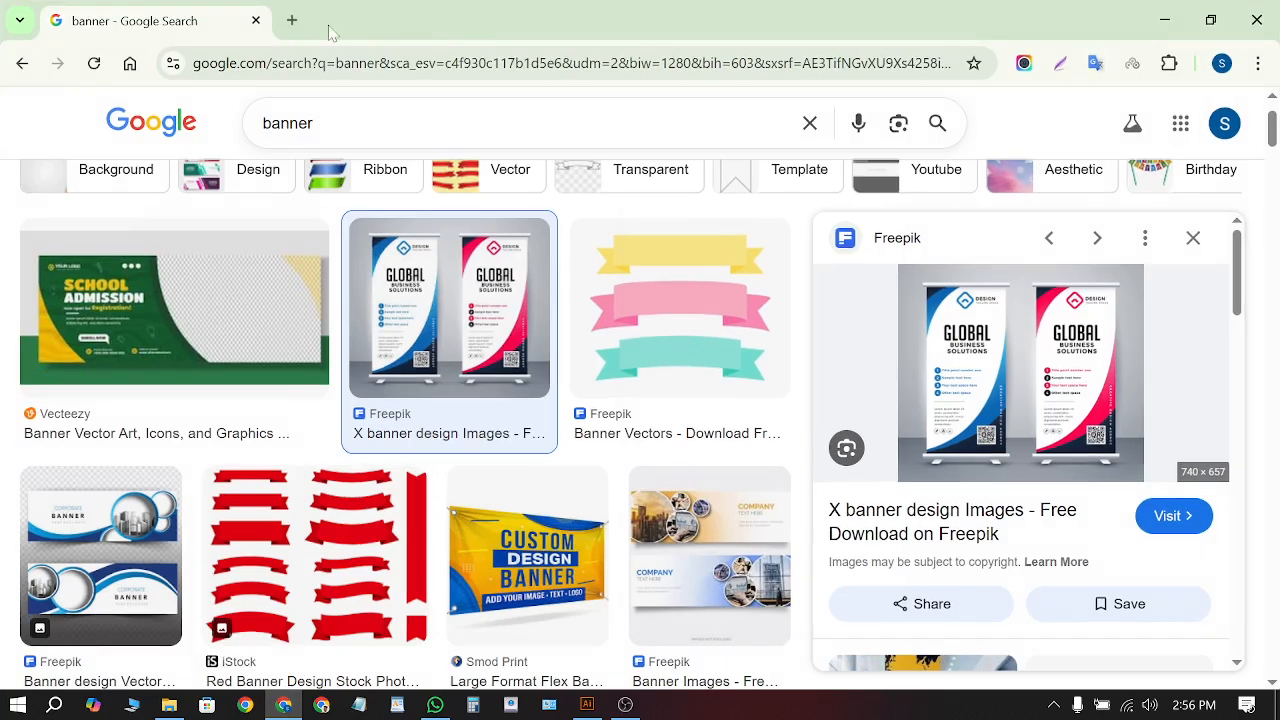
# Search Google for 'business card' in a new browser tab
pyautogui.click(290, 22)
pyautogui.click(216, 76)
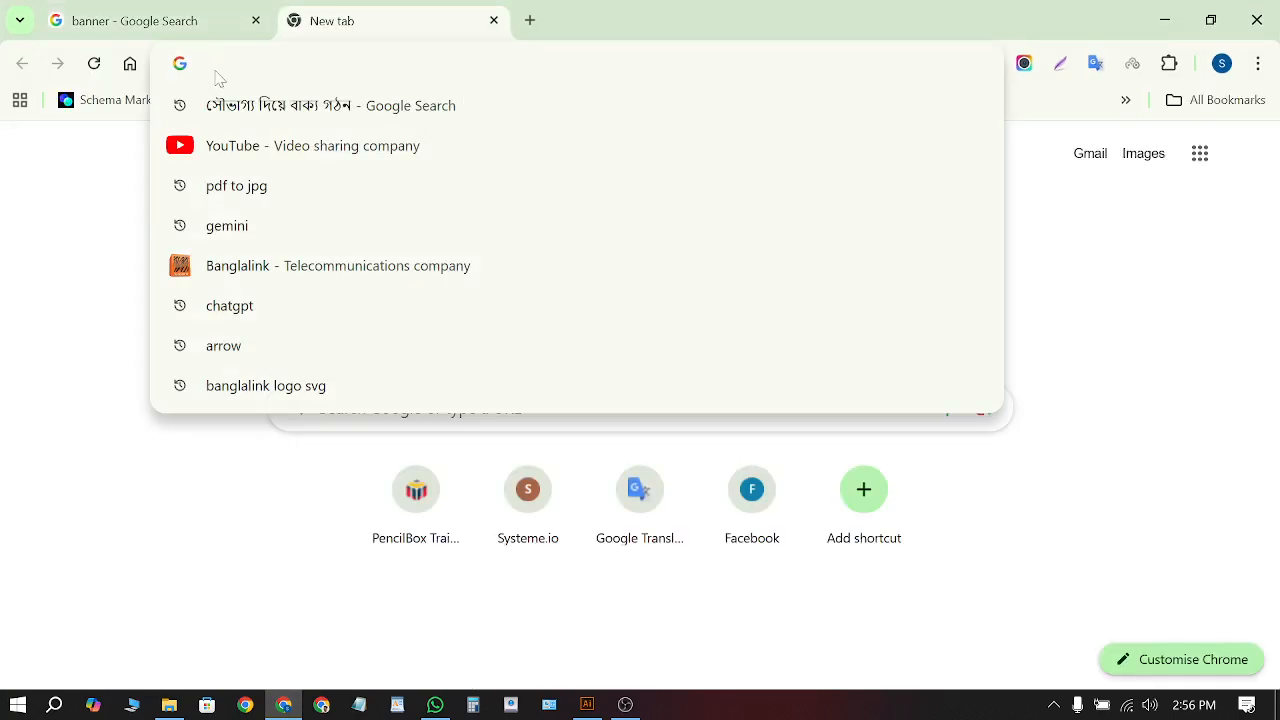
pyautogui.write('business ')
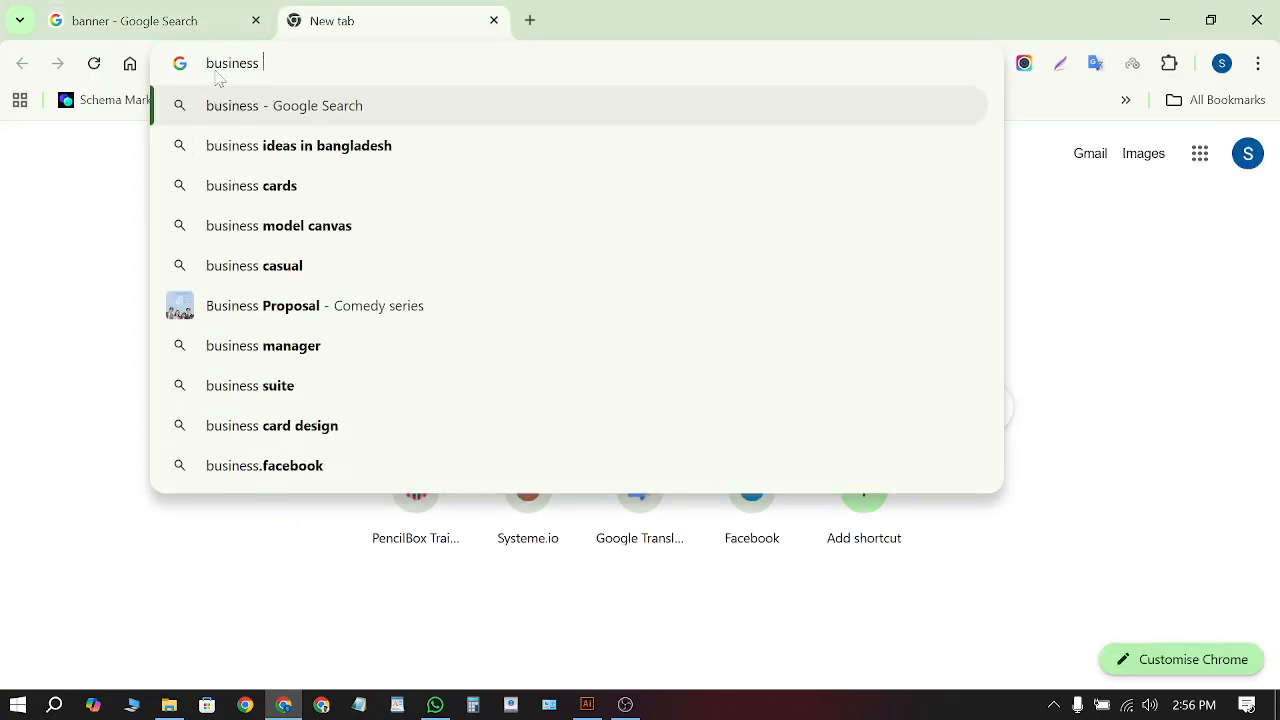
pyautogui.write('card')
pyautogui.press('Return')
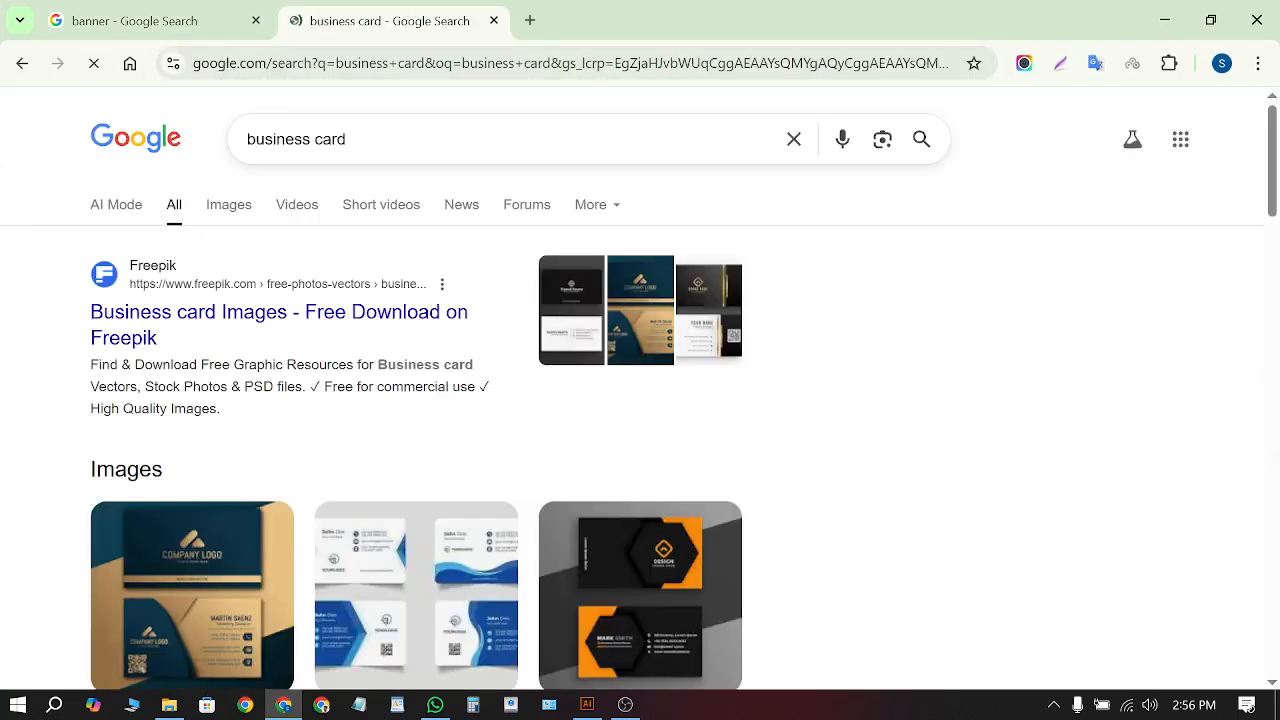
# Browse the business card image results, previewing the GraphicsFamily card
pyautogui.click(209, 218)
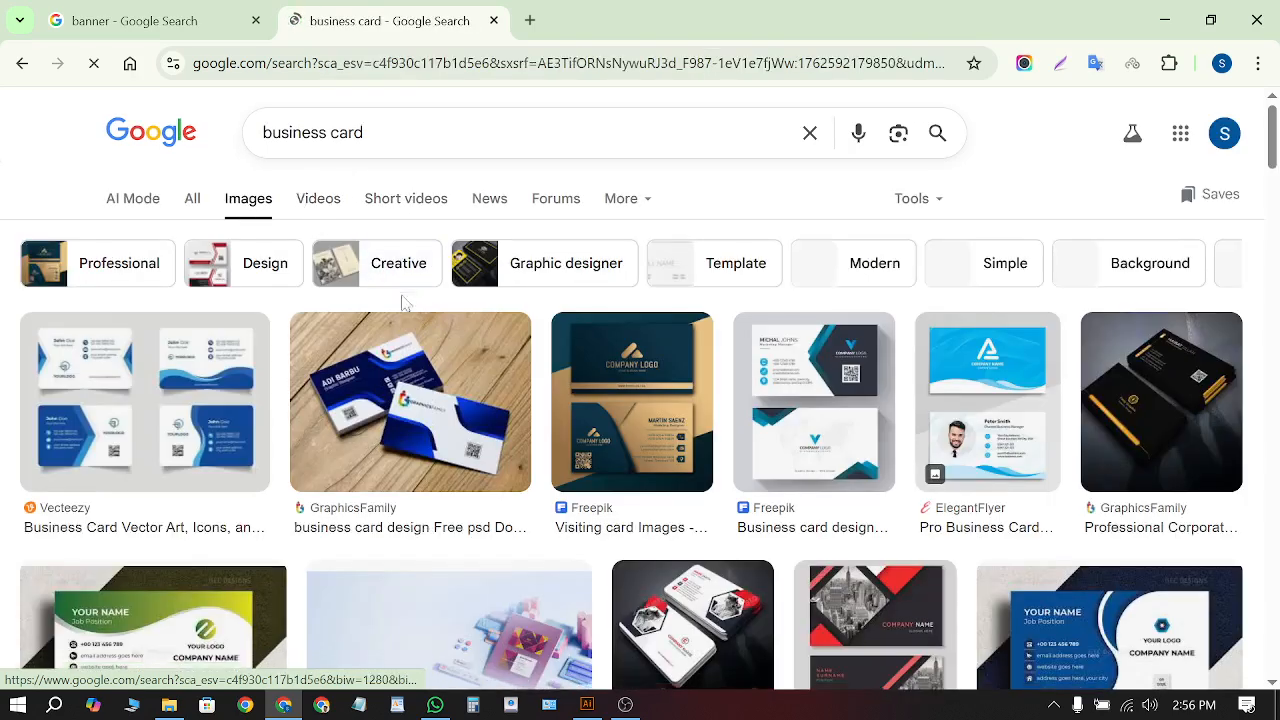
pyautogui.scroll(-1, 404, 302)
pyautogui.click(404, 302)
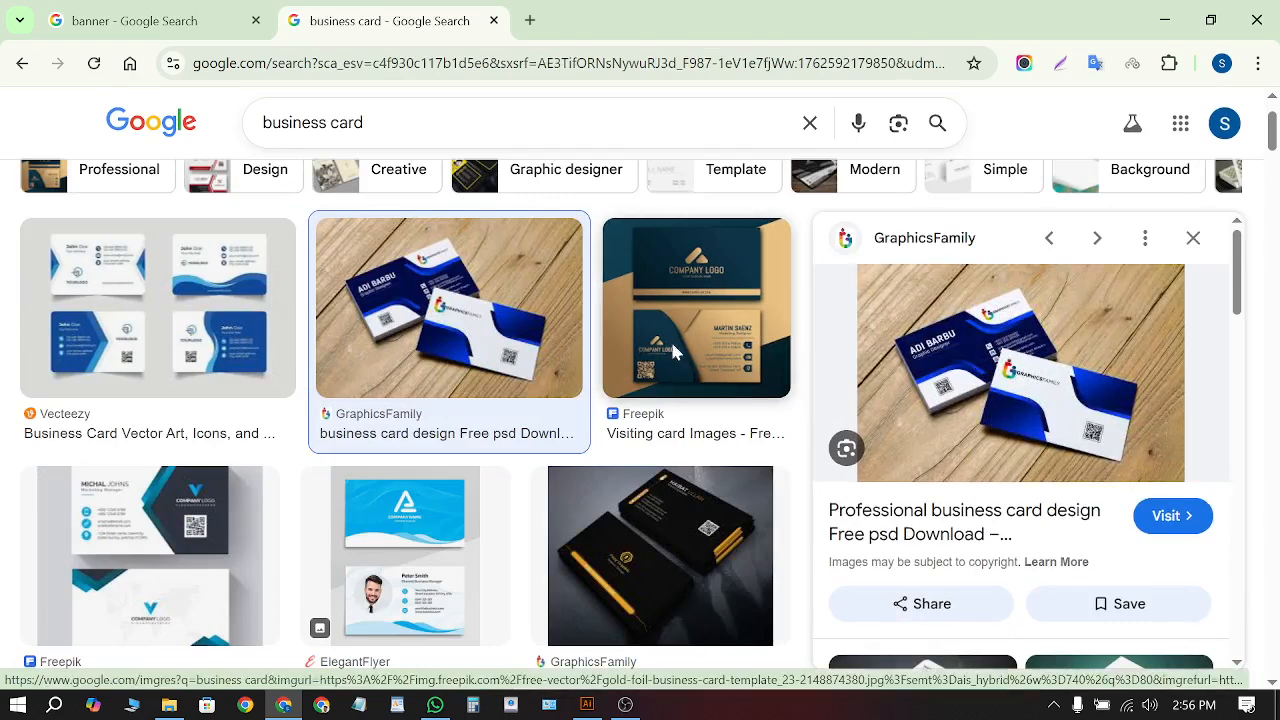
pyautogui.scroll(-1, 500, 358)
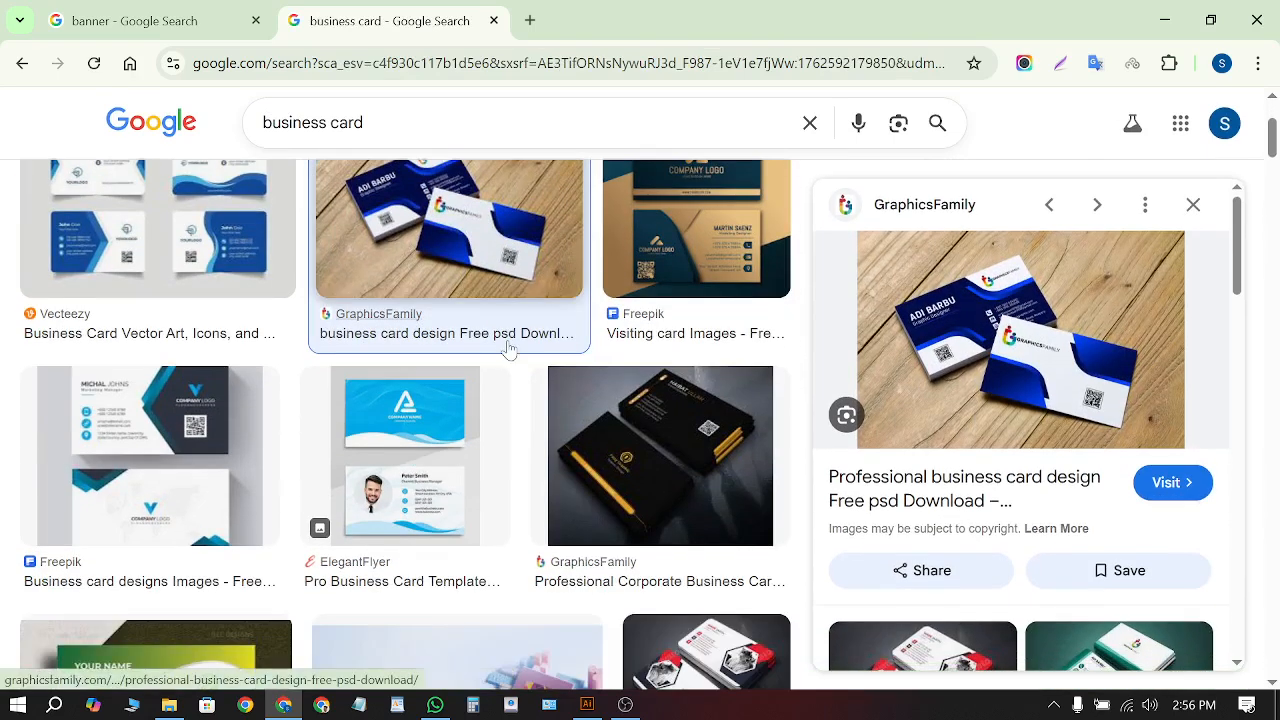
pyautogui.scroll(-1, 504, 352)
pyautogui.scroll(-3, 645, 368)
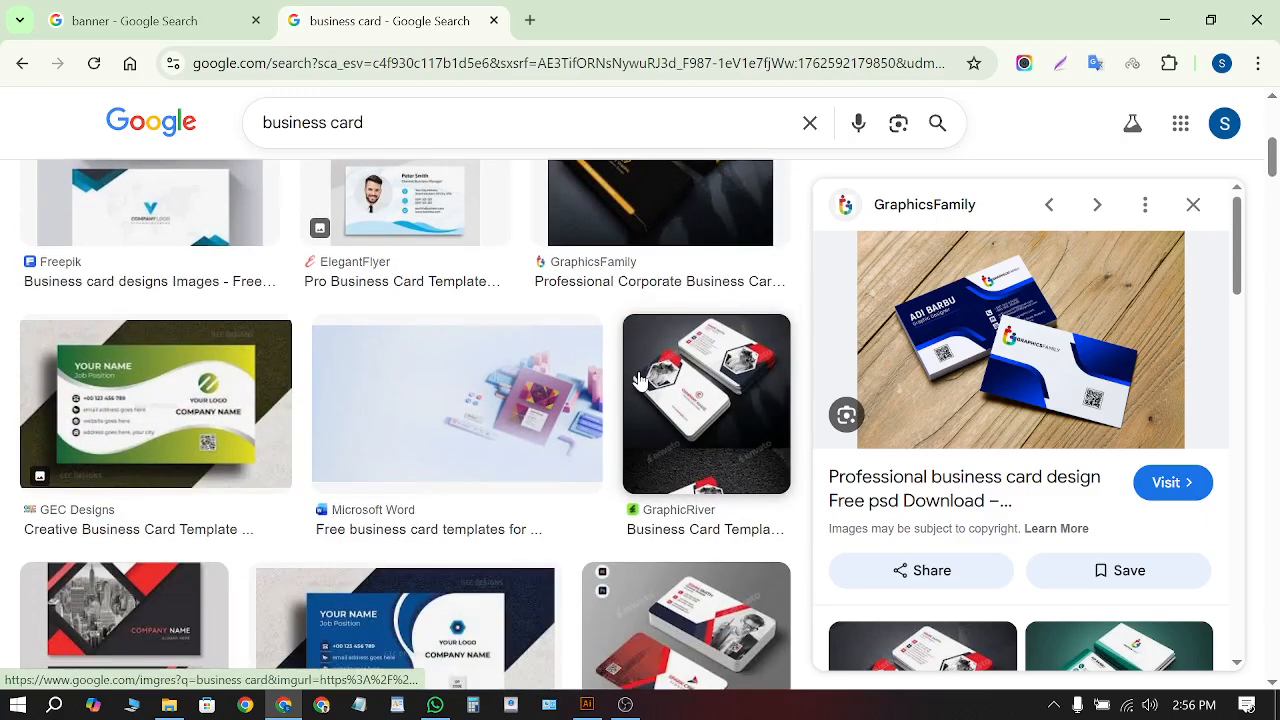
pyautogui.scroll(-1, 640, 381)
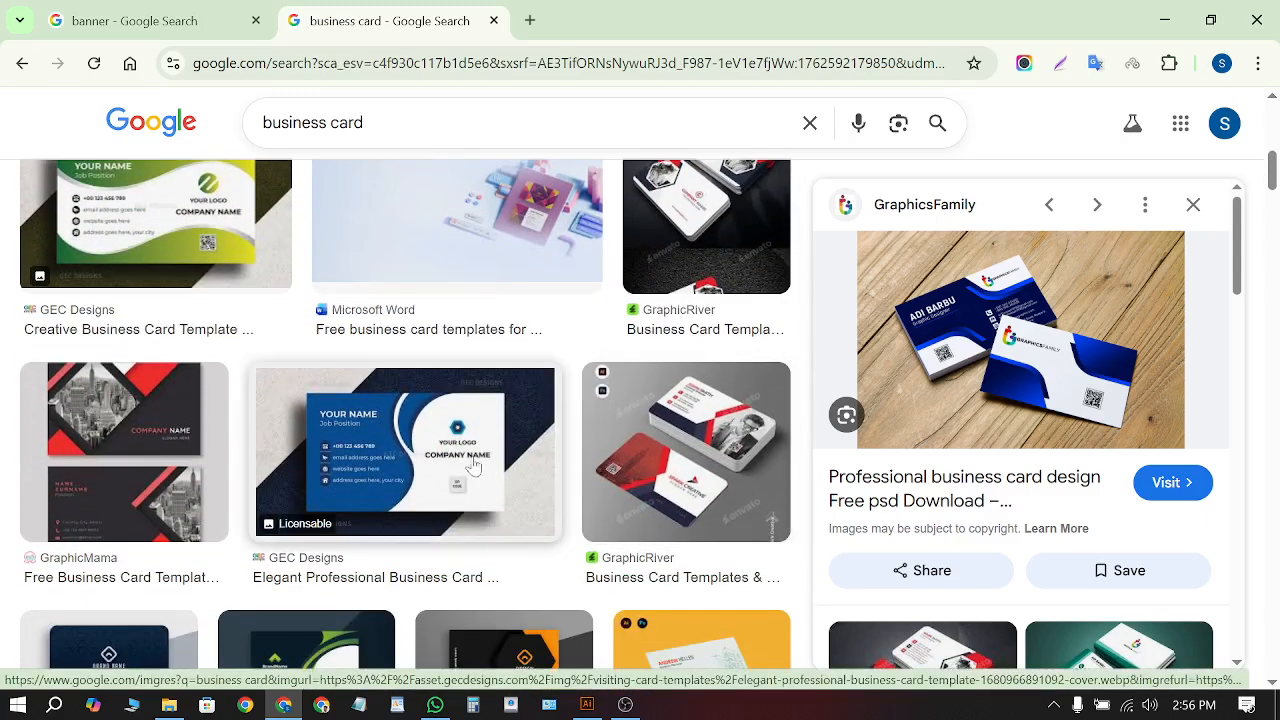
# Copy the Elegant Professional Business Card image to the clipboard
pyautogui.click(466, 462)
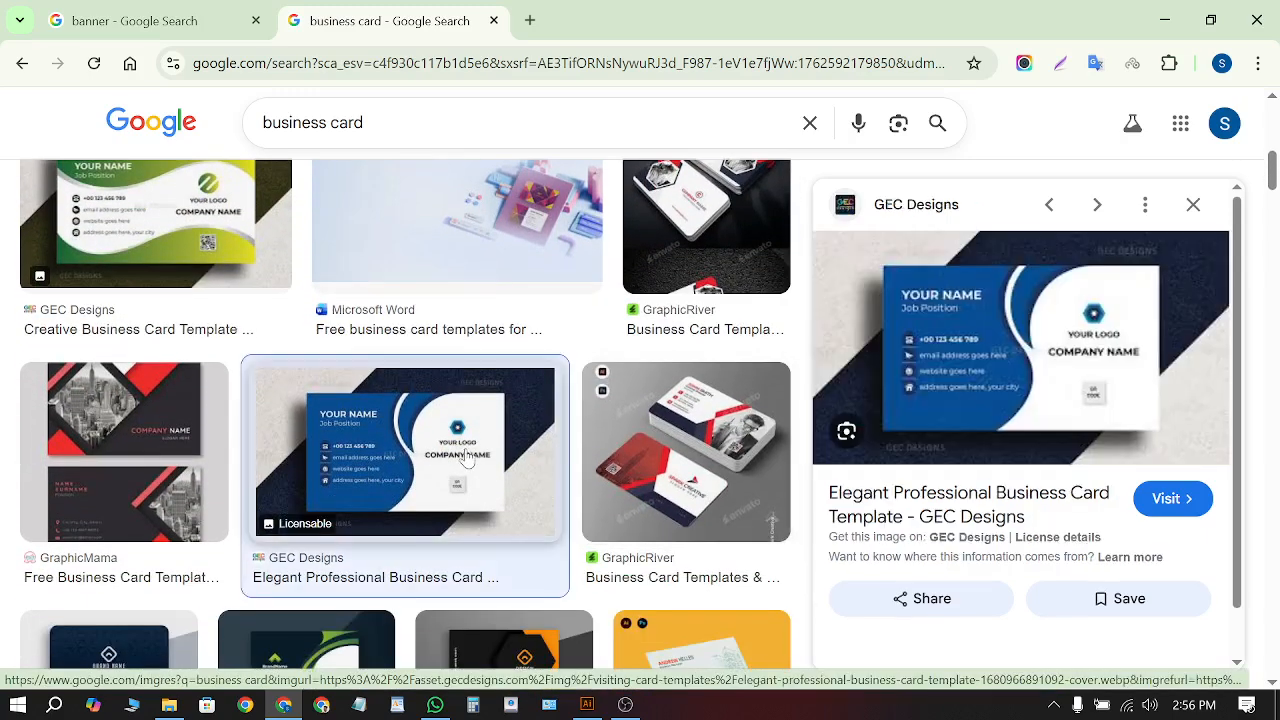
pyautogui.rightClick(1064, 323)
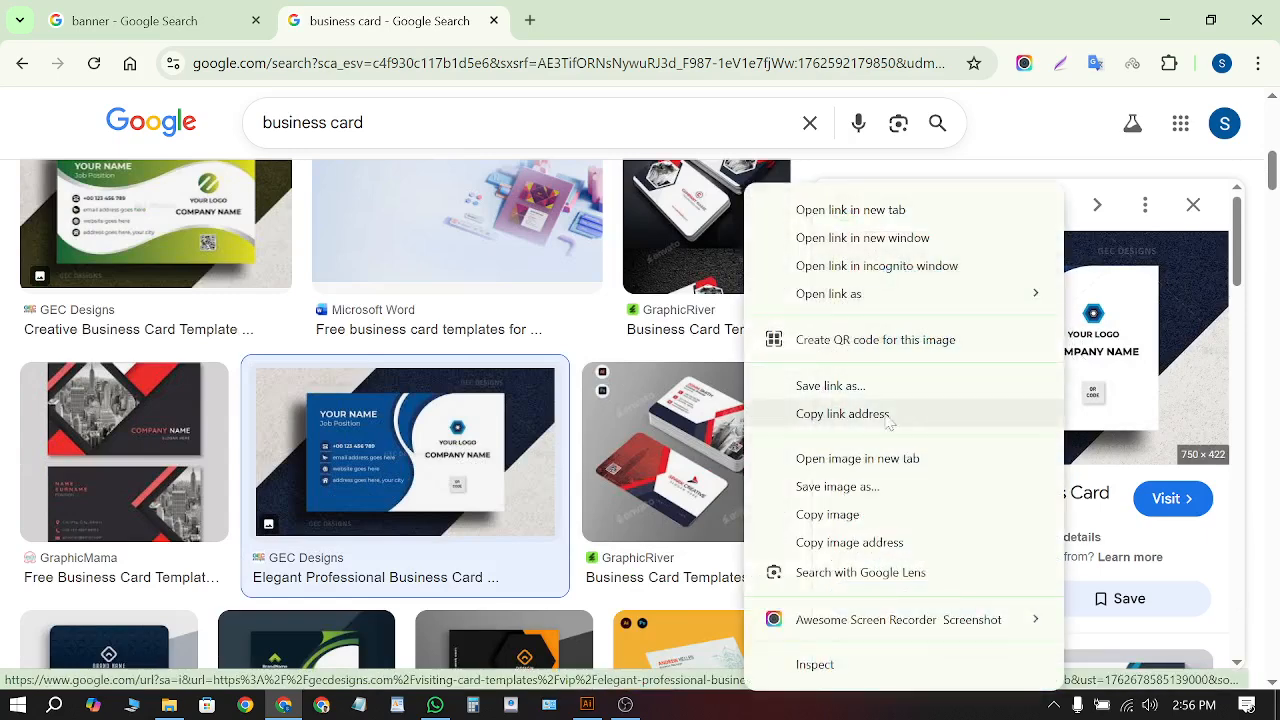
pyautogui.click(830, 514)
# Paste the copied business card image into Untitled-3 and position it on the canvas
pyautogui.click(587, 704)
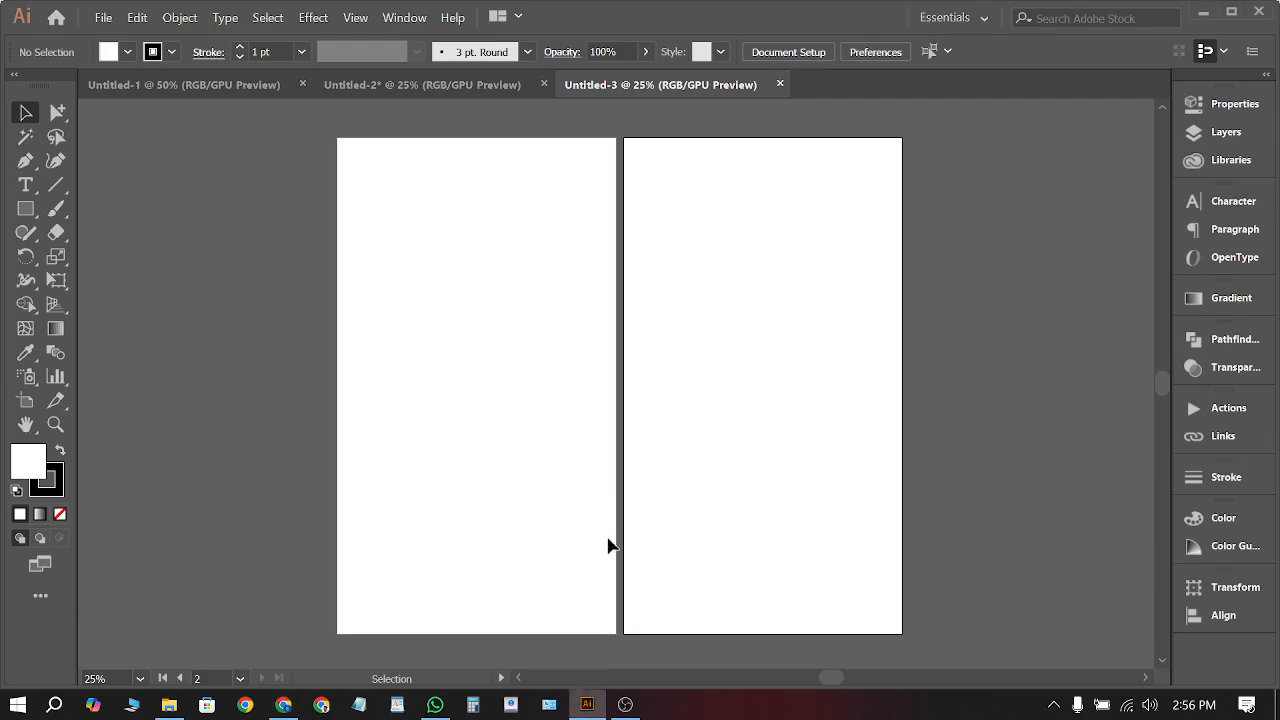
pyautogui.hotkey('ctrl', 'v')
pyautogui.scroll(-1, 607, 290)
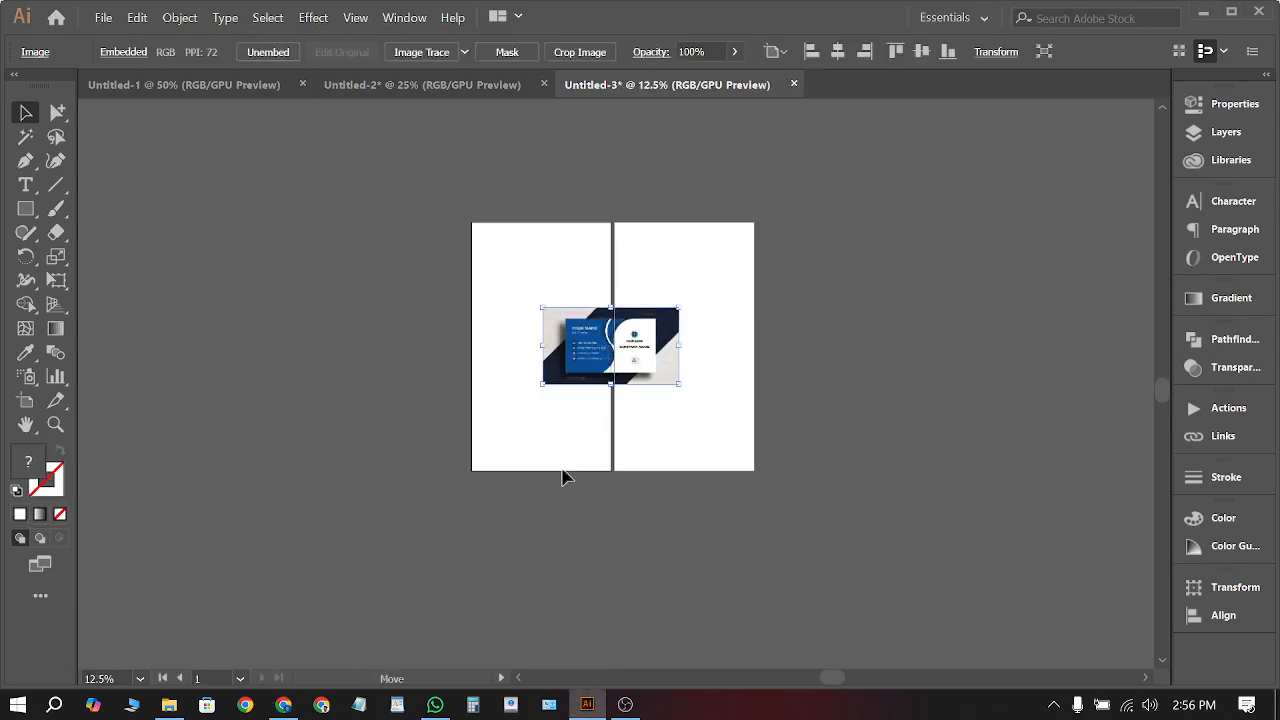
pyautogui.moveTo(606, 384); pyautogui.dragTo(551, 572)
pyautogui.scroll(2, 551, 576)
pyautogui.scroll(3, 497, 414)
pyautogui.scroll(-1, 497, 414)
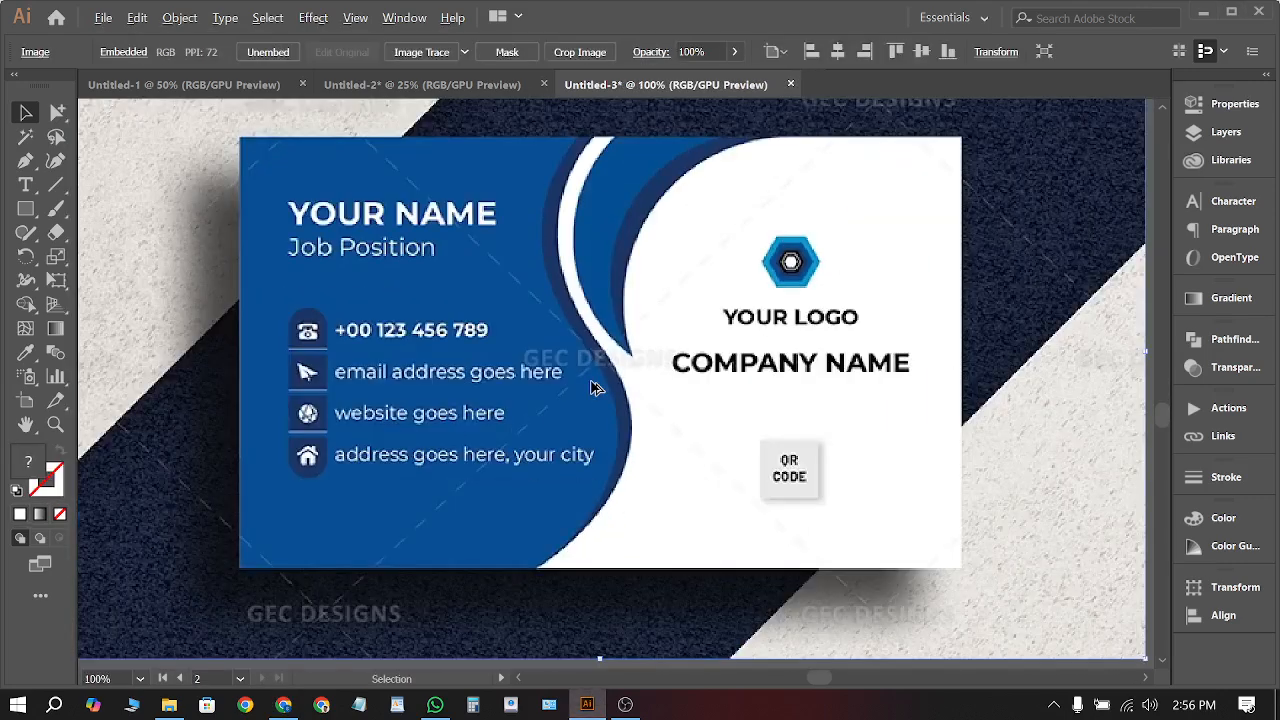
pyautogui.scroll(1, 592, 388)
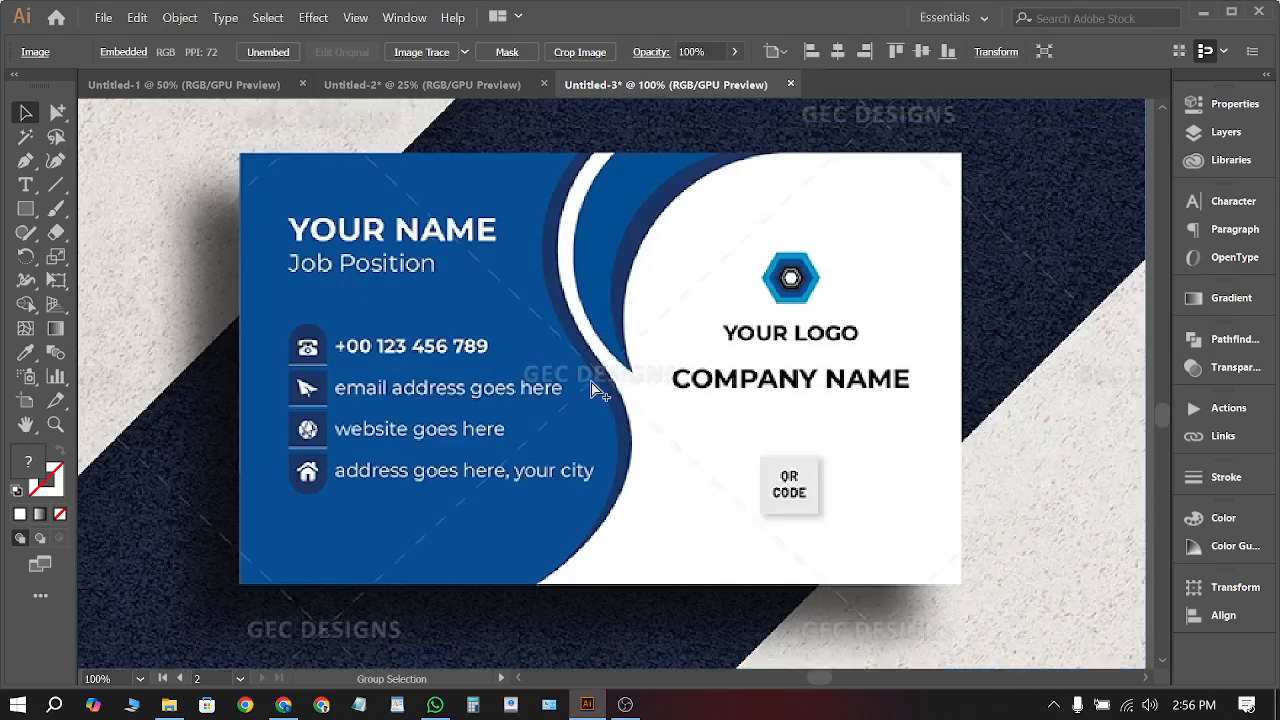
pyautogui.hscroll(-1, 592, 388)
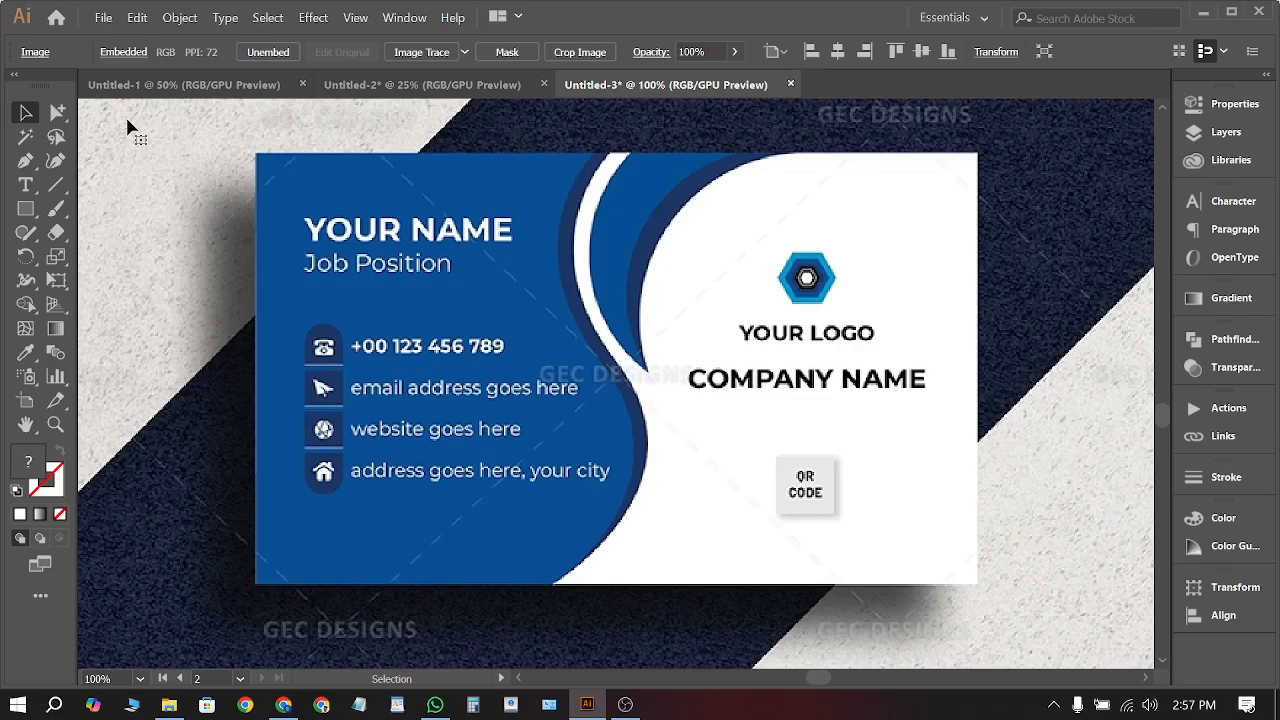
pyautogui.moveTo(607, 325); pyautogui.dragTo(627, 339)
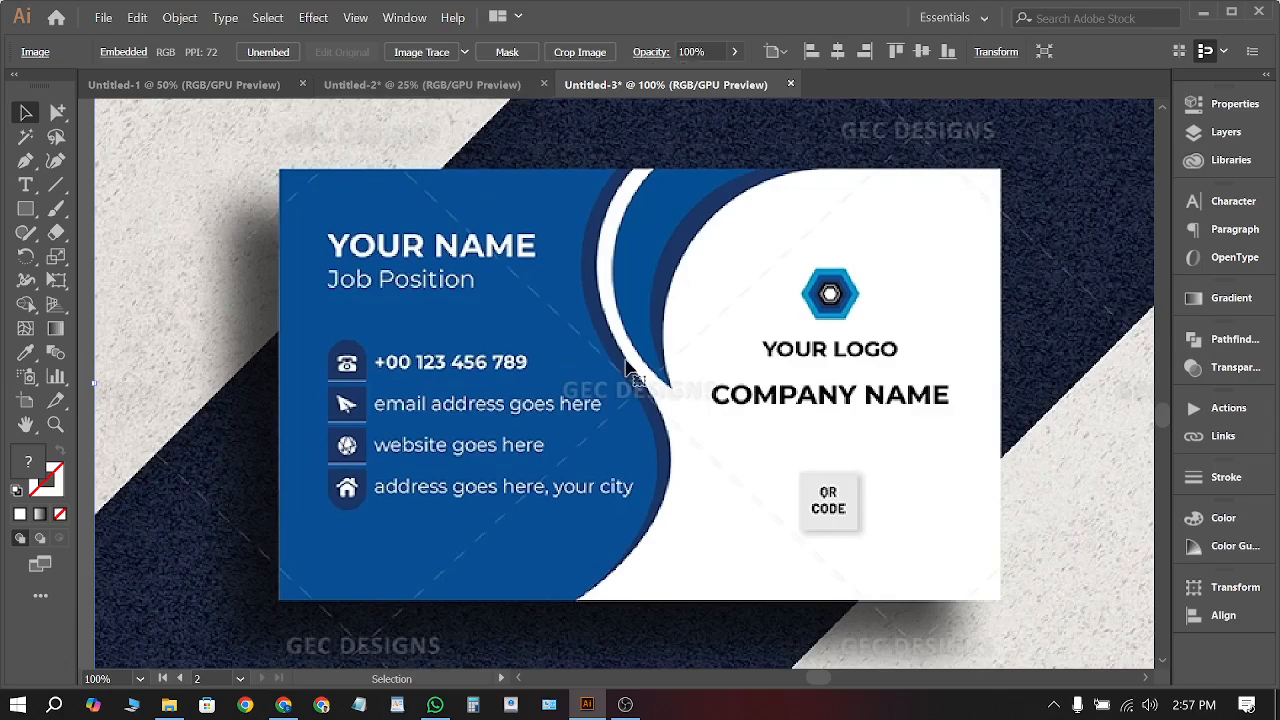
# Nudge the embedded business card image a few pixels to reposition it
pyautogui.moveTo(667, 381); pyautogui.dragTo(674, 380)
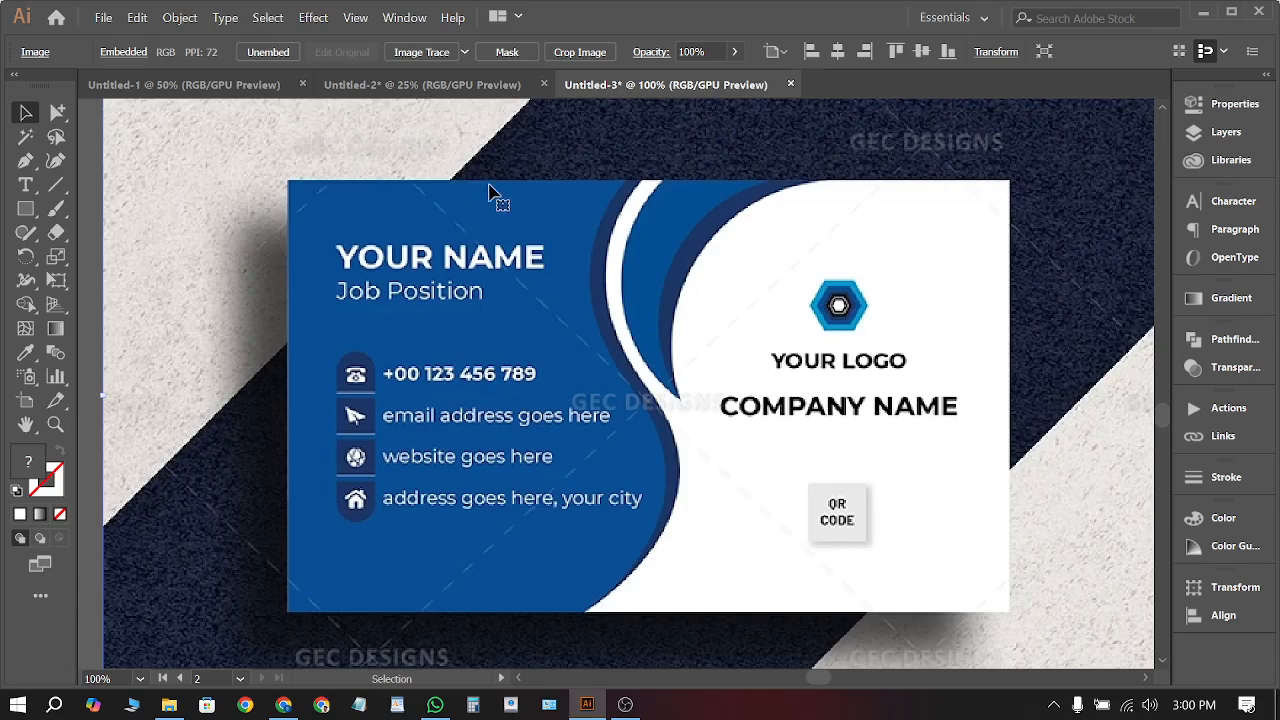
pyautogui.scroll(-1, 478, 230)
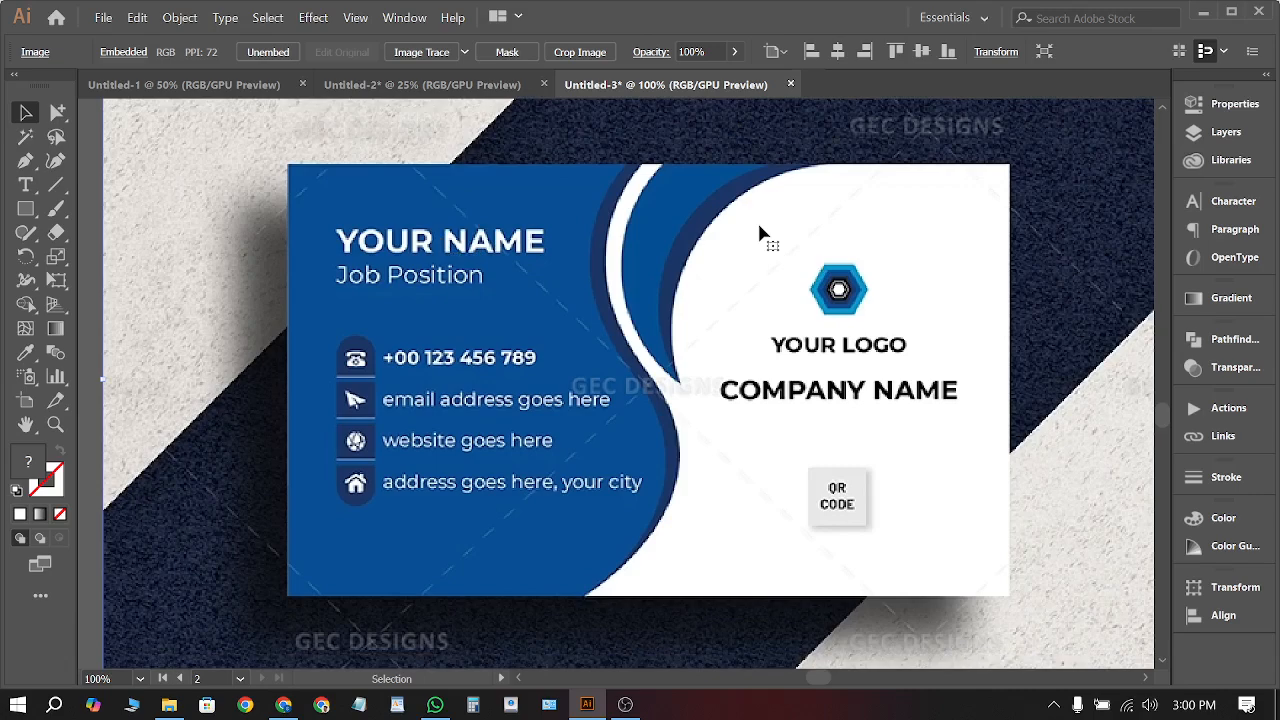
# Start a new document from Illustrator's File menu
pyautogui.click(169, 704)
pyautogui.click(587, 704)
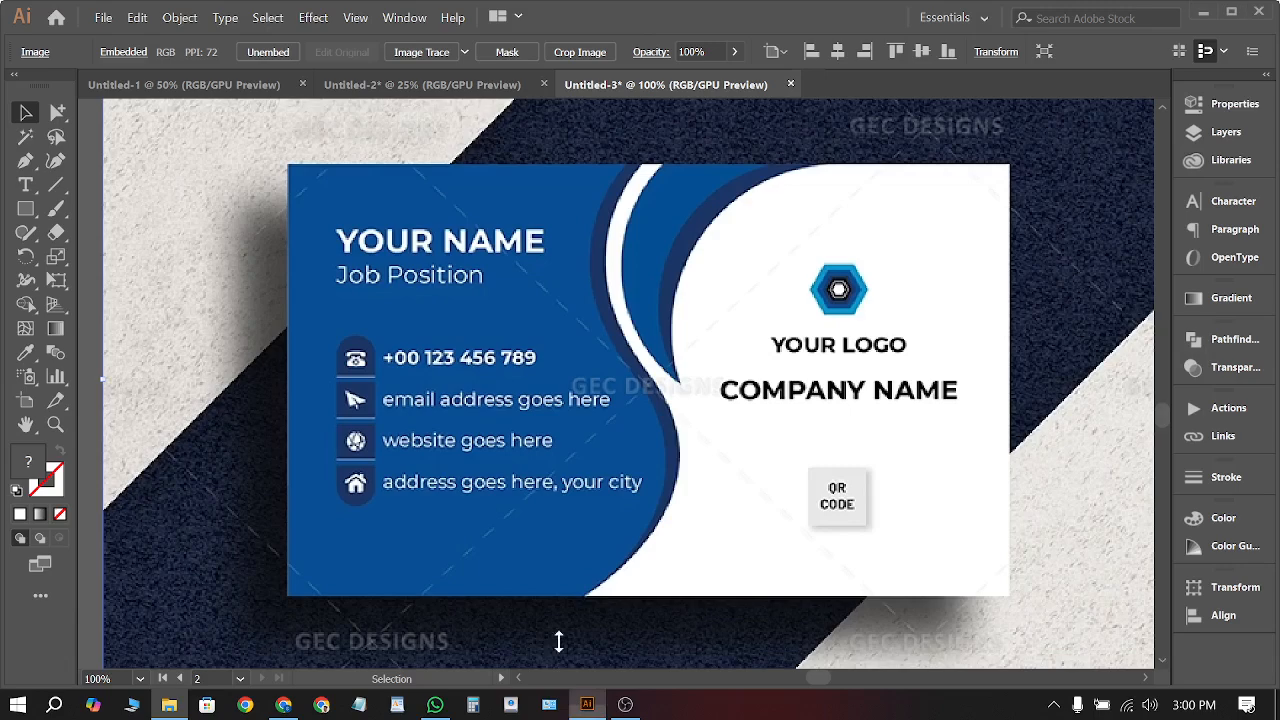
pyautogui.click(103, 17)
pyautogui.click(131, 40)
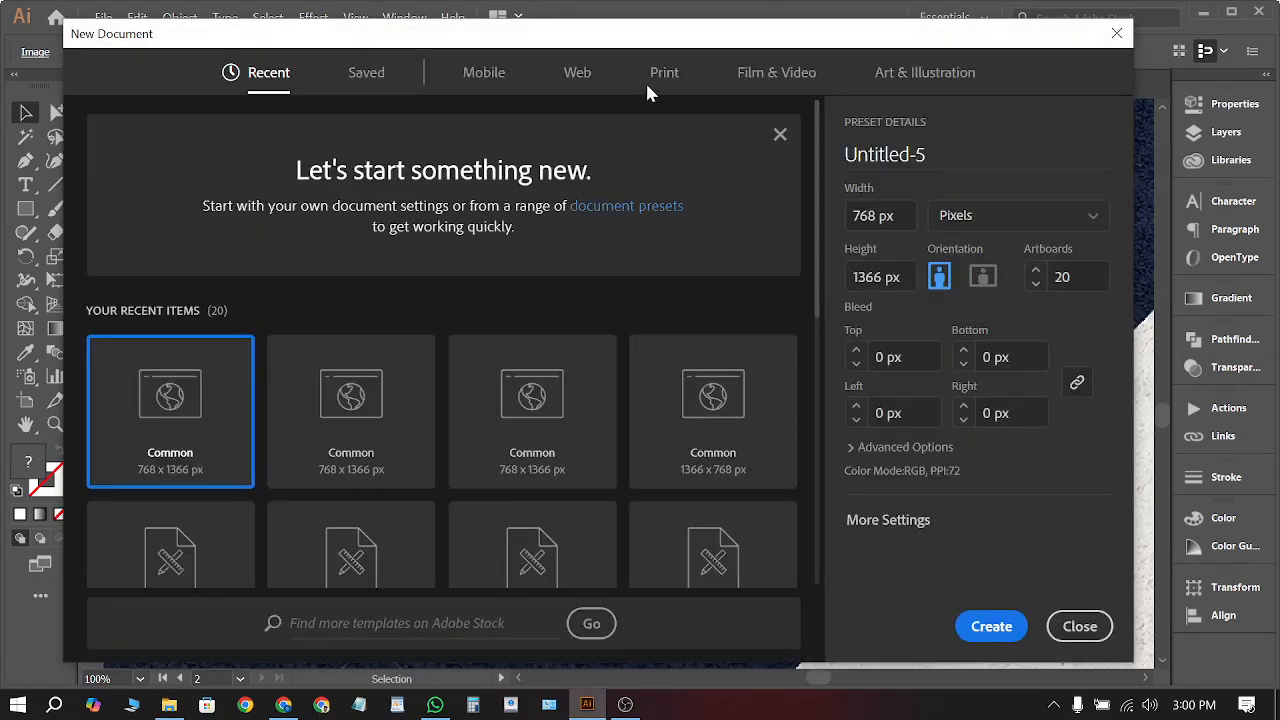
# Choose the Print presets with Letter and set the document units to Inches
pyautogui.click(578, 76)
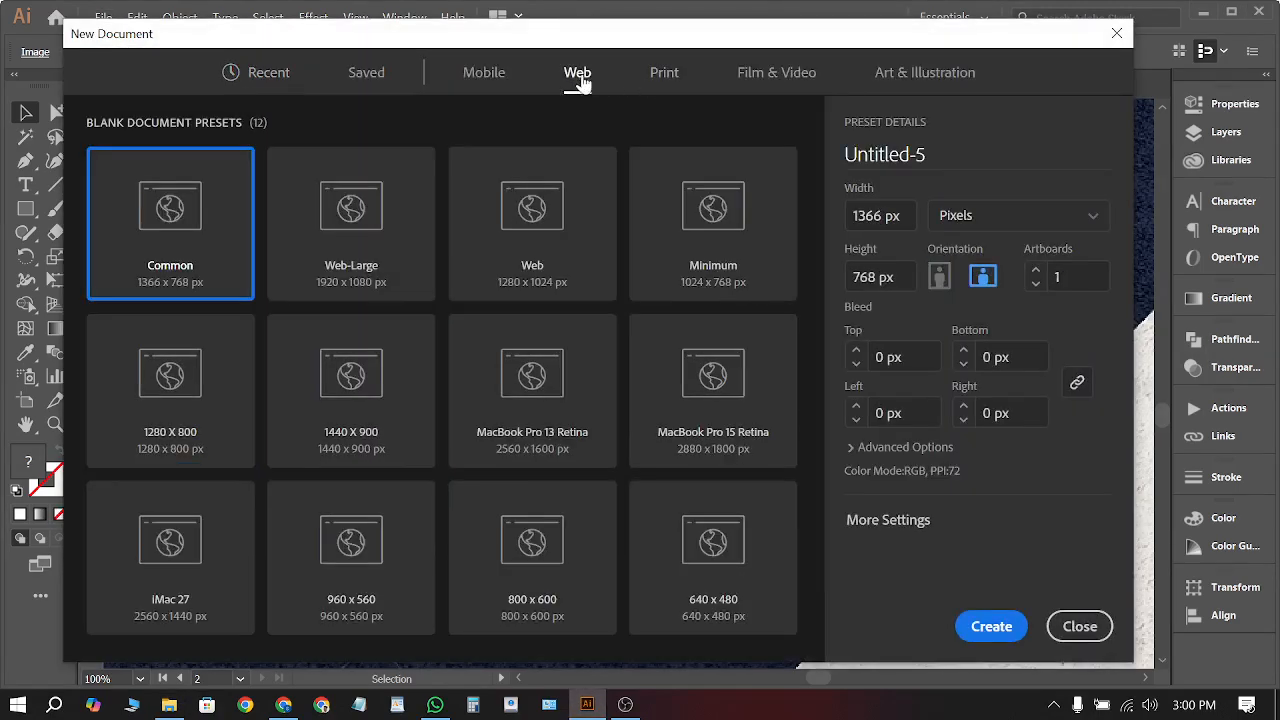
pyautogui.click(662, 78)
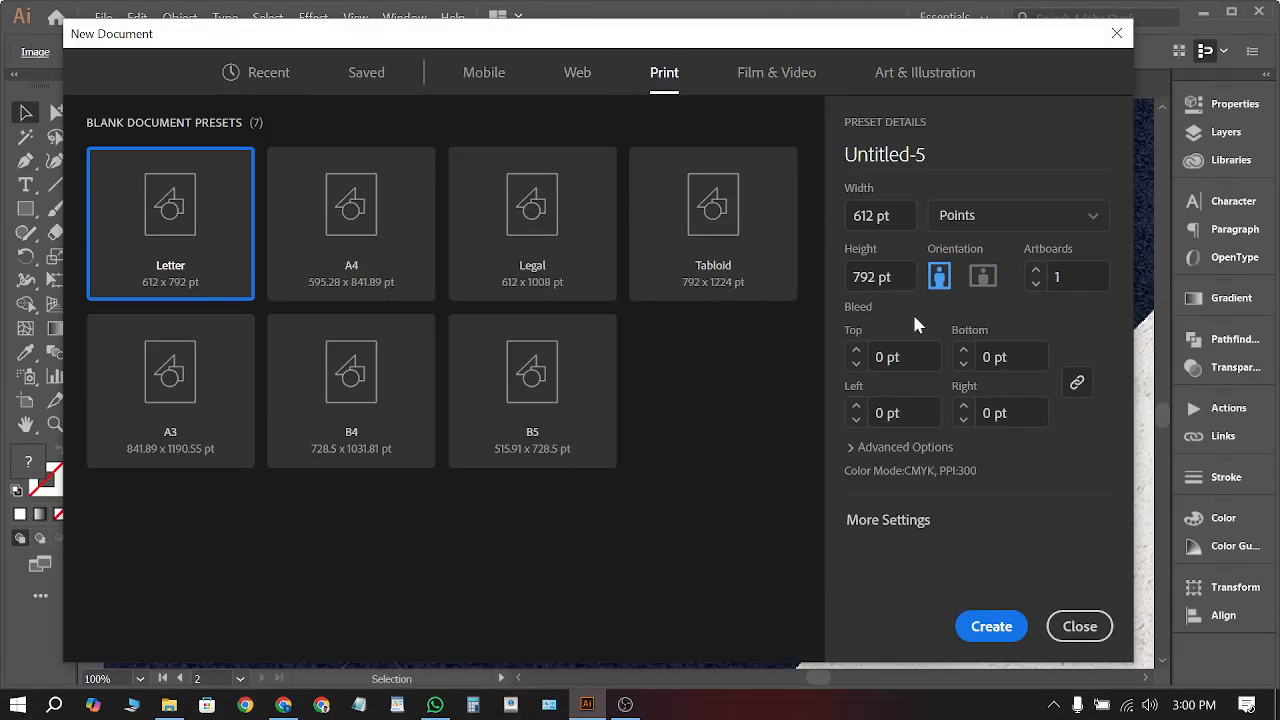
pyautogui.click(973, 222)
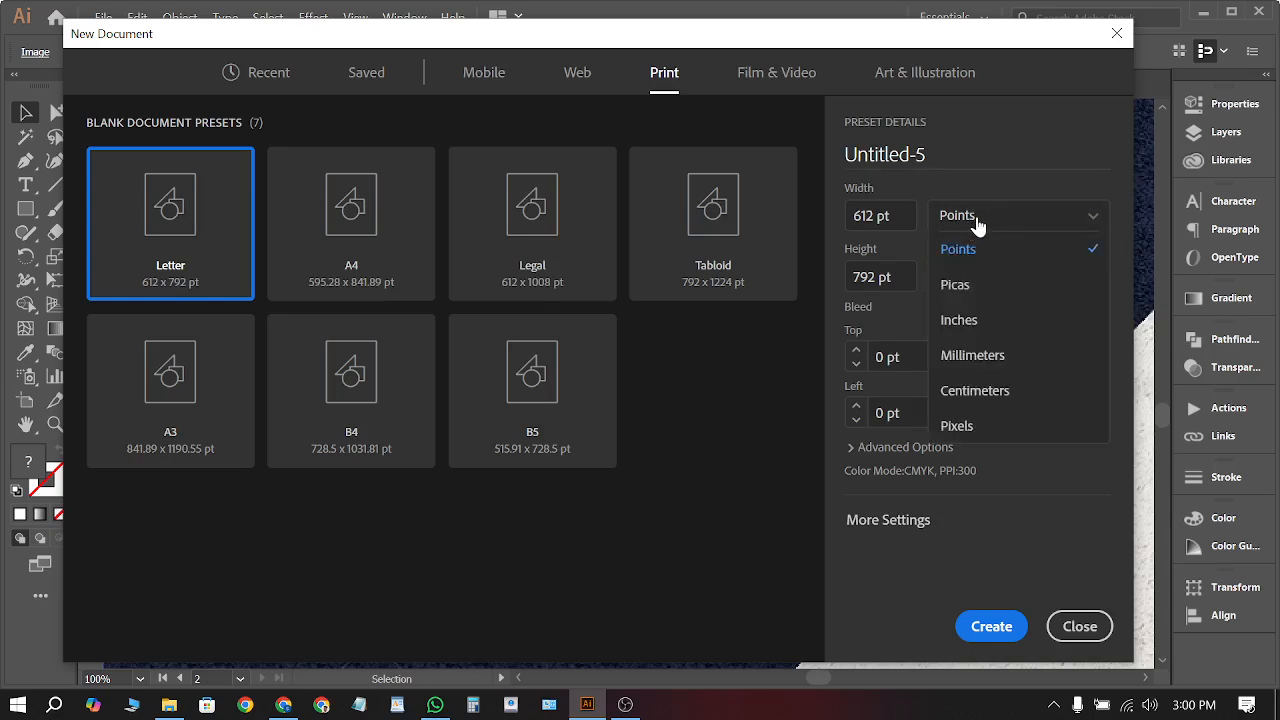
pyautogui.click(959, 321)
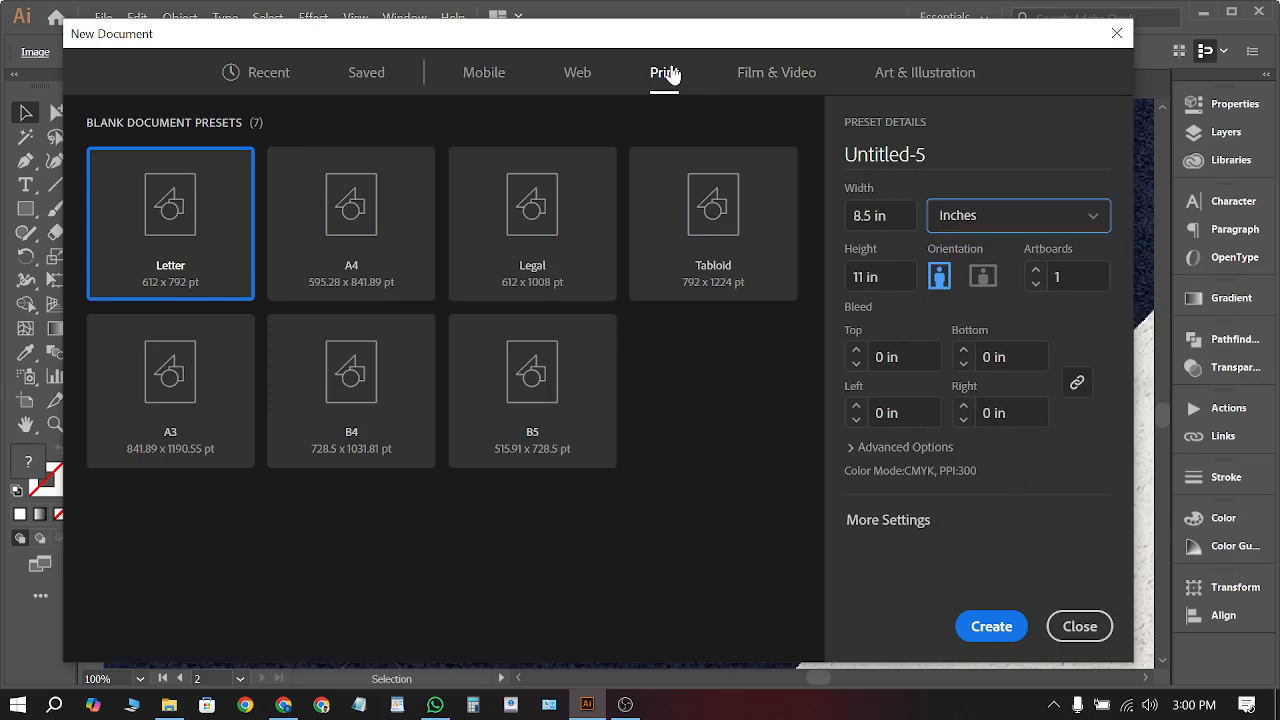
pyautogui.click(966, 220)
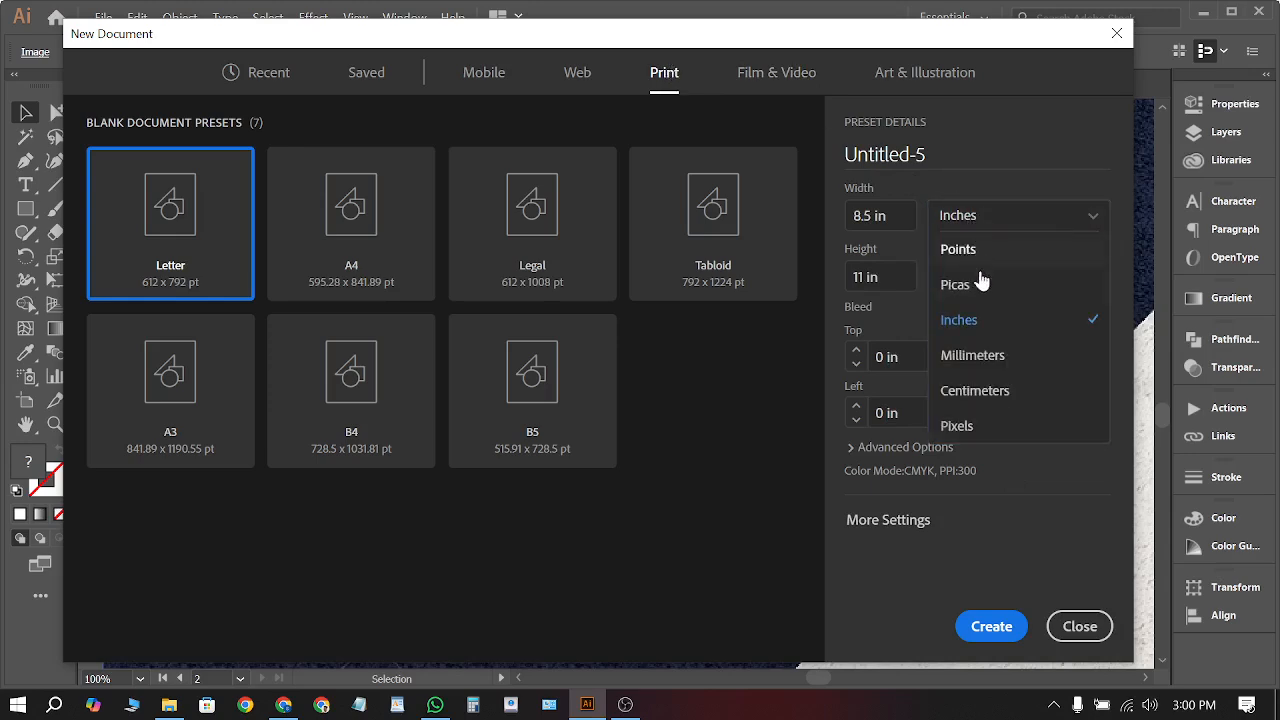
pyautogui.click(977, 332)
pyautogui.click(980, 222)
# Switch the New Document presets to Web at 1366 × 768, keeping Pixels as units
pyautogui.click(585, 88)
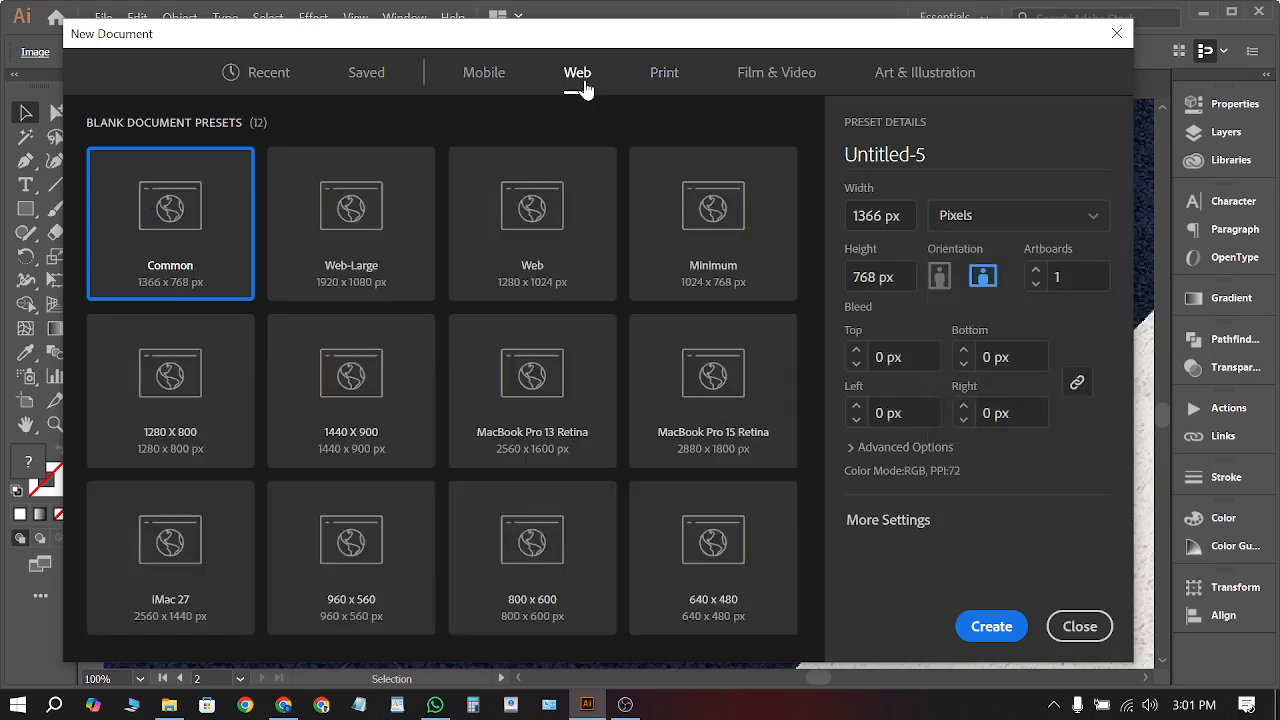
pyautogui.click(942, 220)
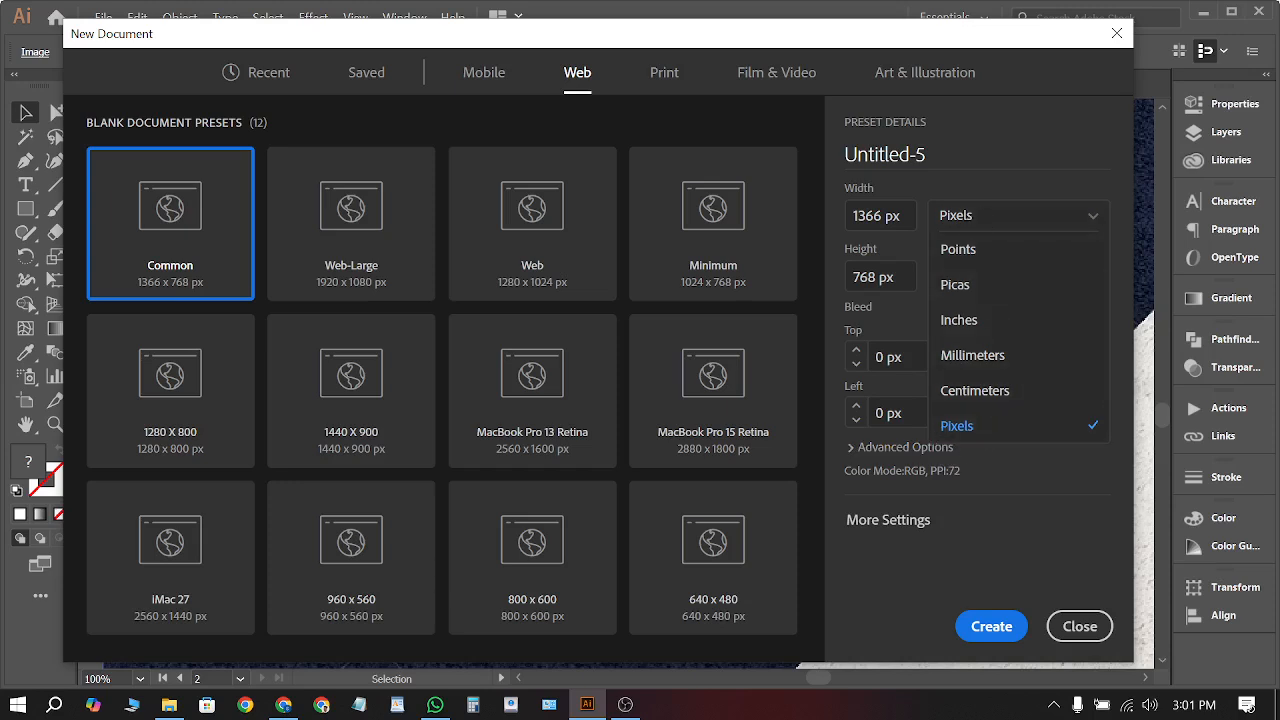
pyautogui.click(1003, 130)
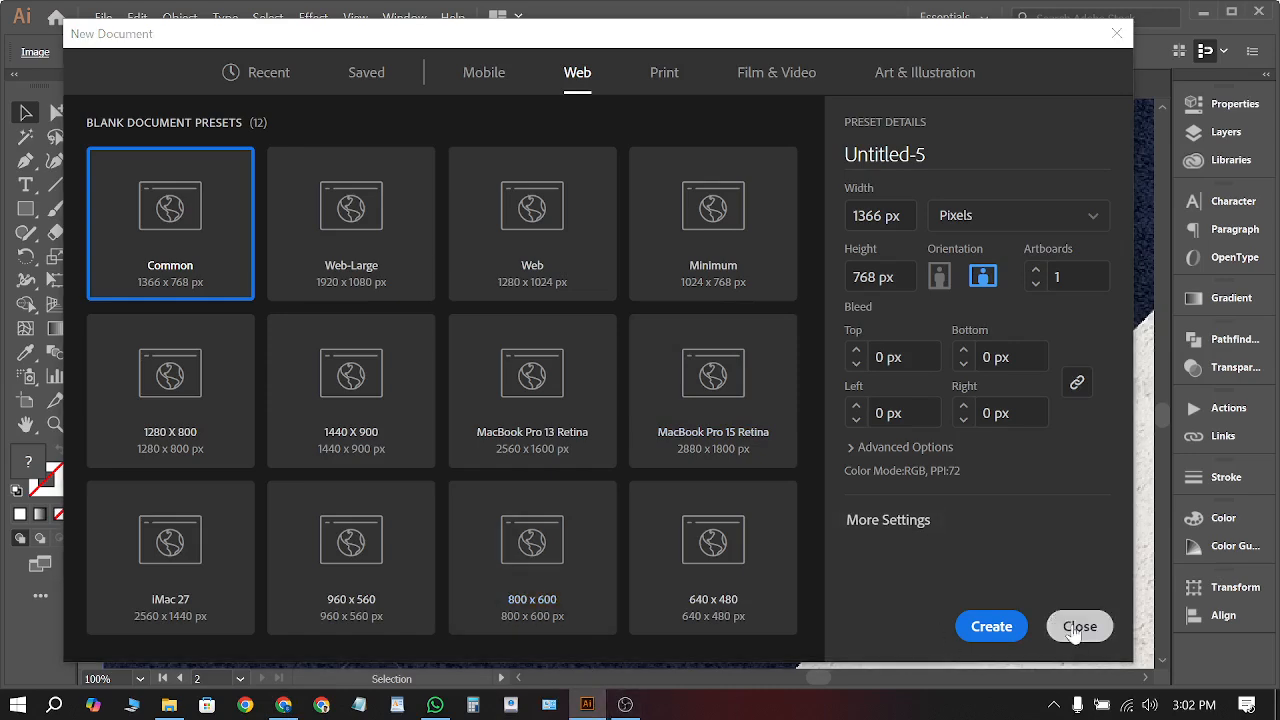
# Close the New Document dialog, zoom to 66.67%, and deselect the business card image
pyautogui.click(1062, 624)
pyautogui.scroll(-5, 618, 307)
pyautogui.scroll(5, 647, 342)
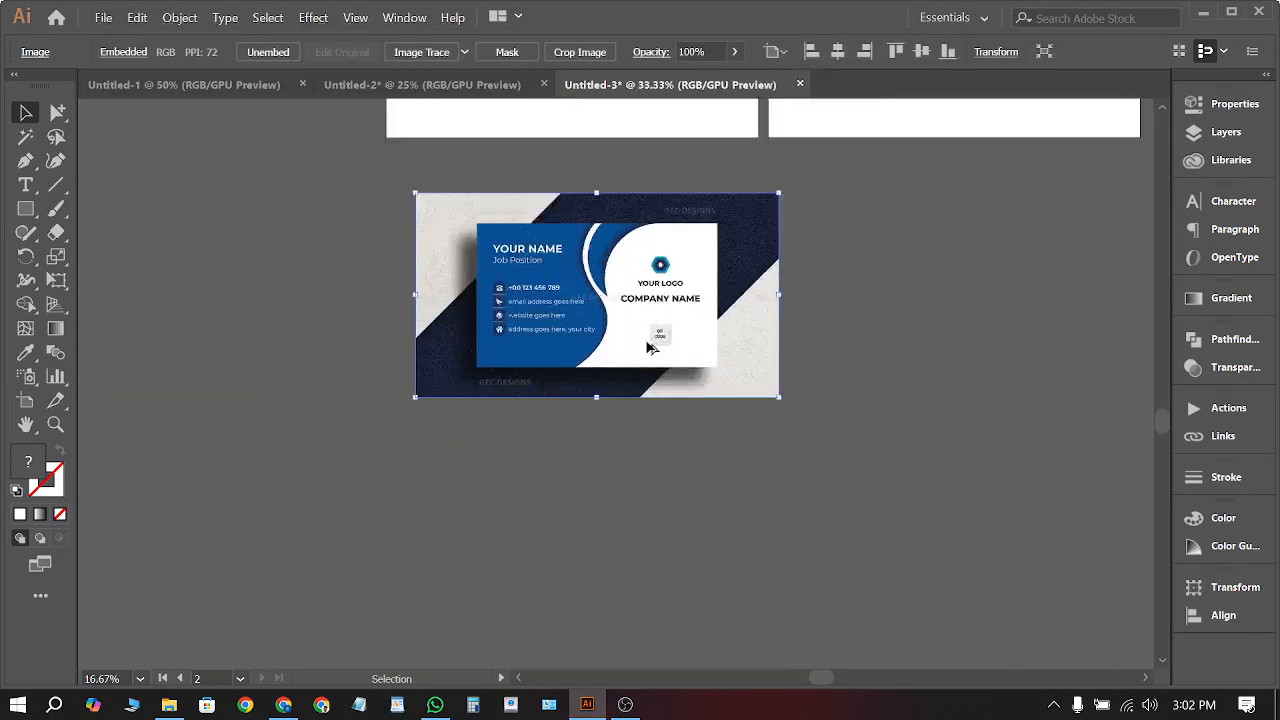
pyautogui.scroll(-1, 864, 412)
pyautogui.scroll(1, 535, 283)
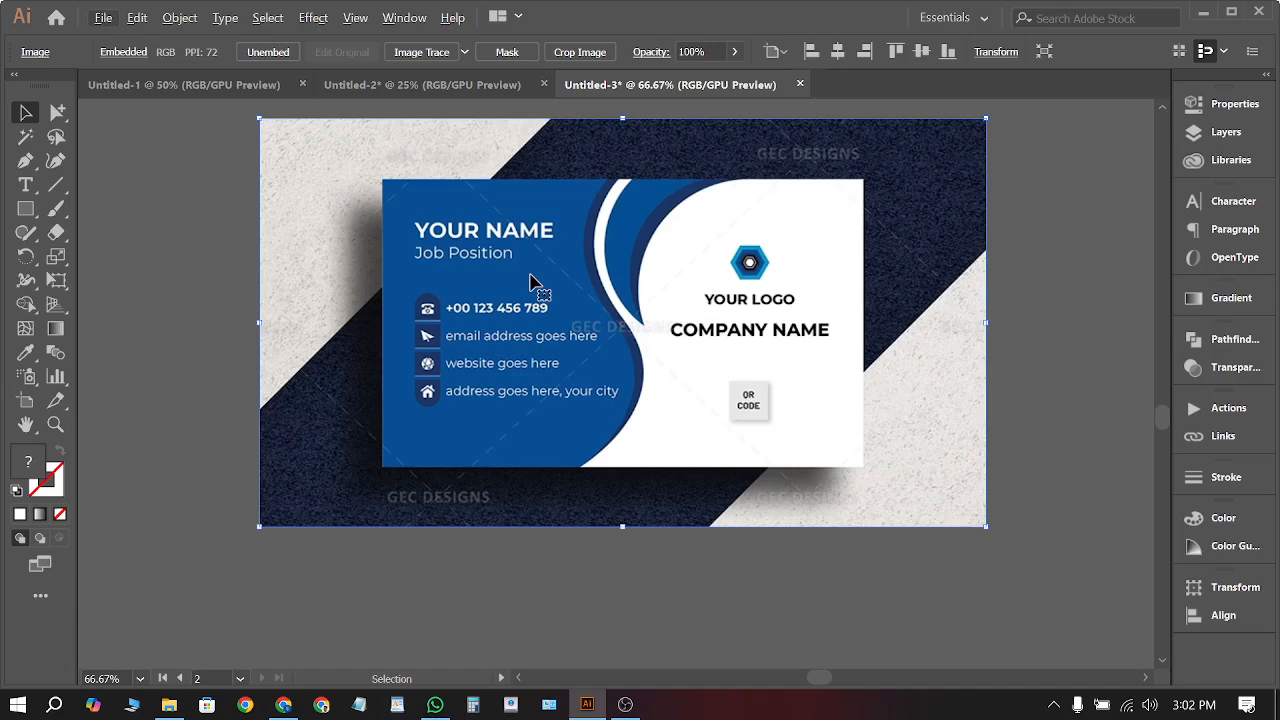
pyautogui.scroll(-2, 553, 455)
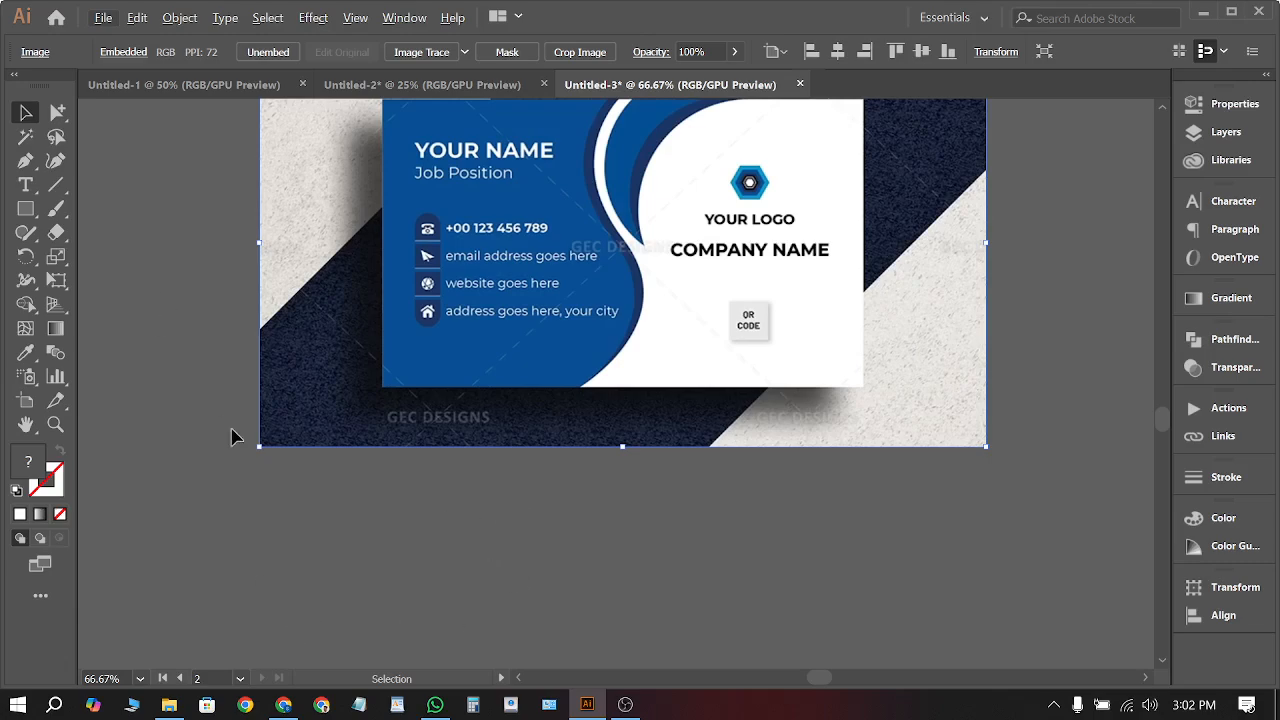
pyautogui.scroll(-2, 414, 472)
pyautogui.scroll(2, 490, 396)
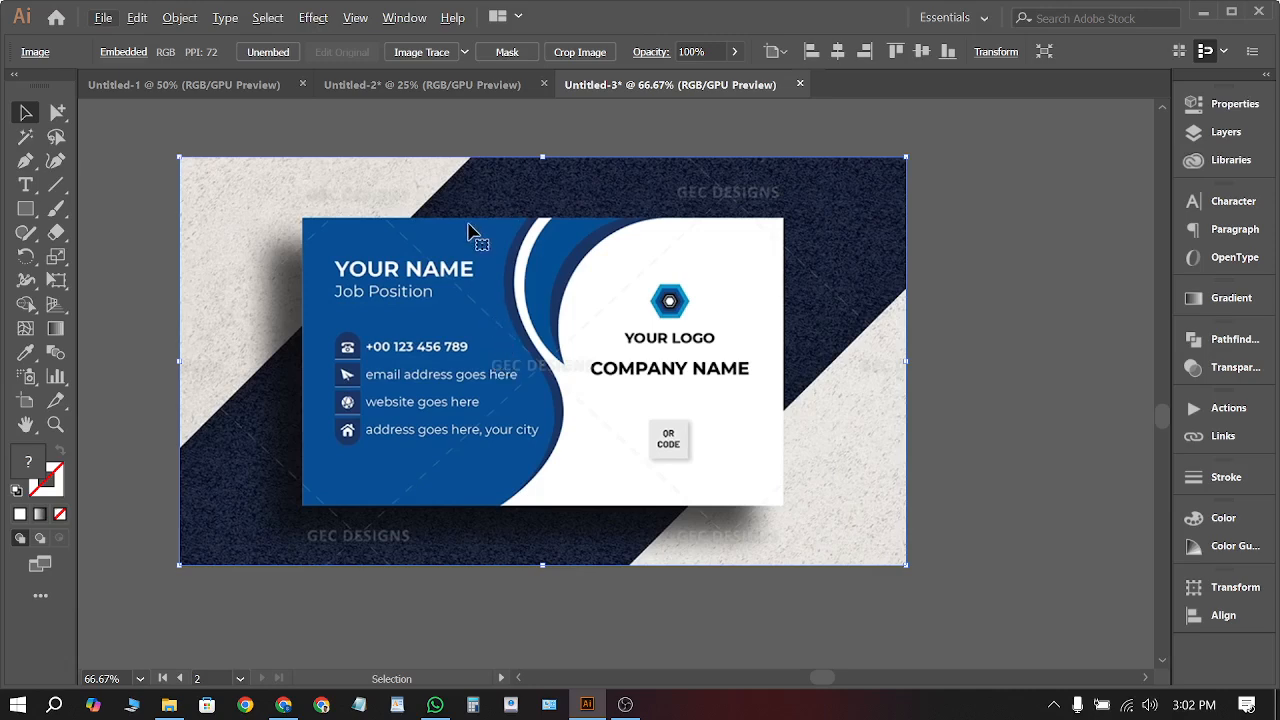
pyautogui.click(244, 126)
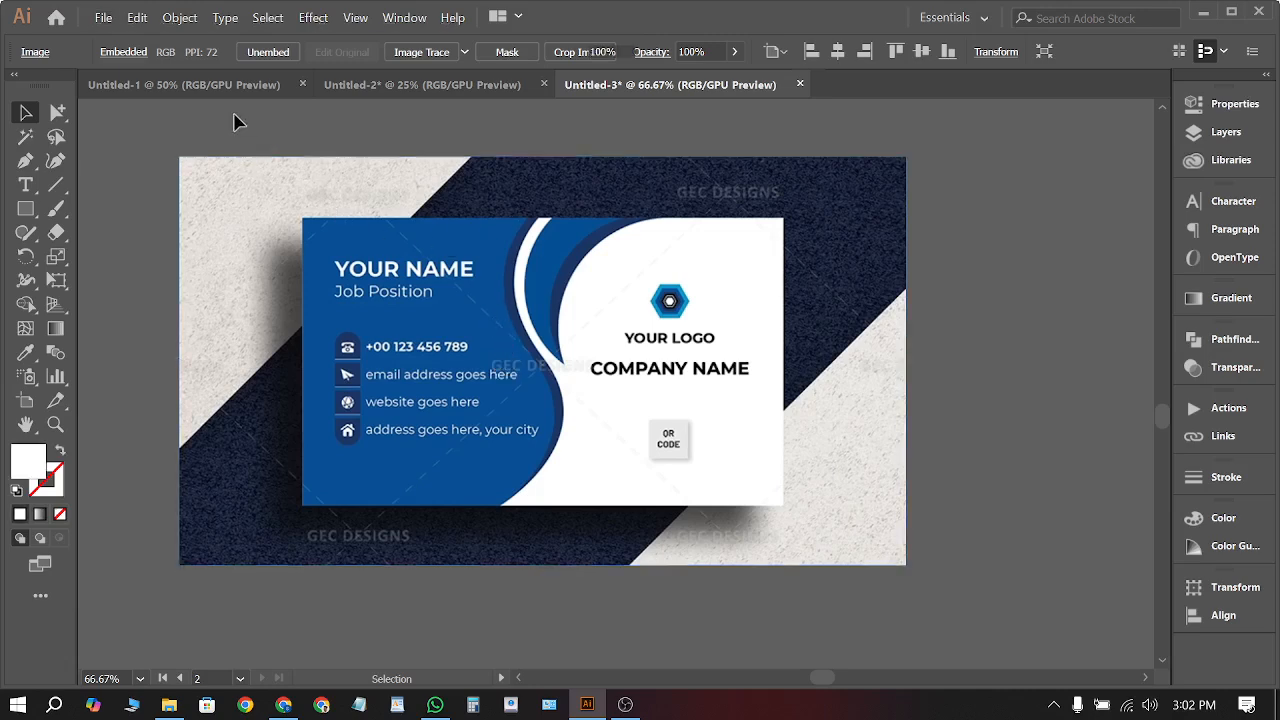
# Review the recent 768 x 1366 px Common presets in New Document, then dismiss it
pyautogui.click(104, 18)
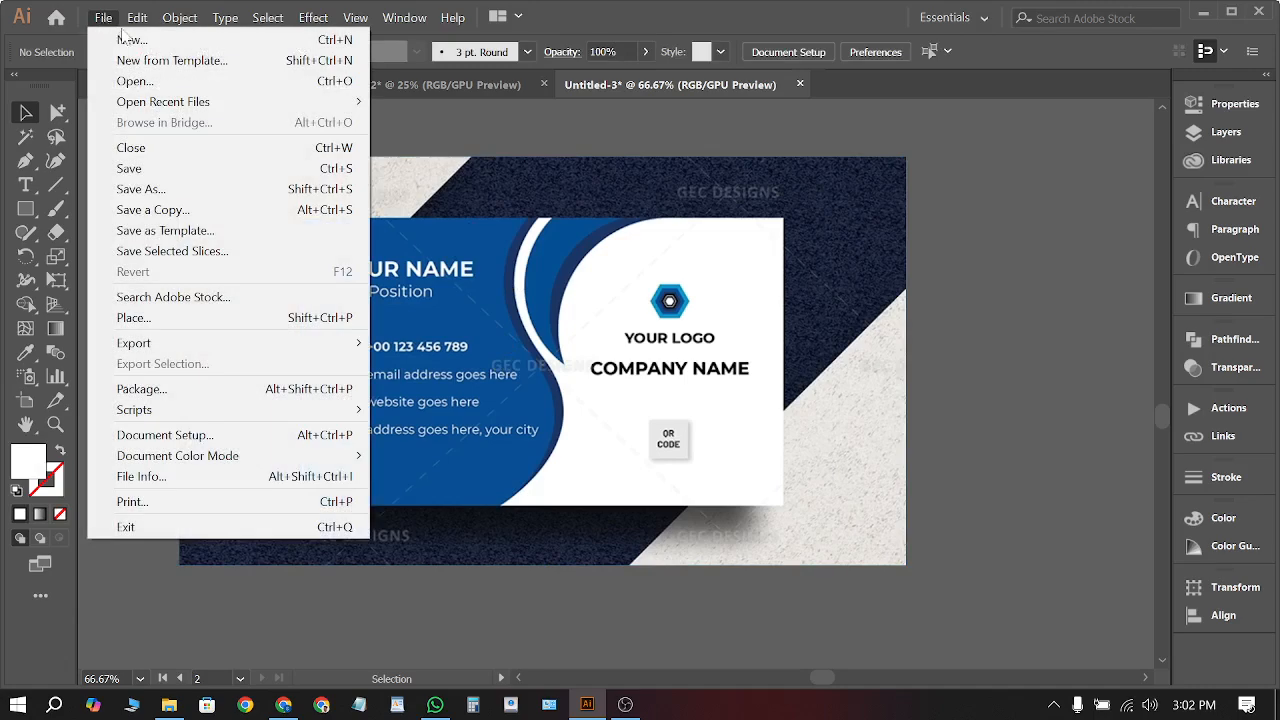
pyautogui.click(132, 40)
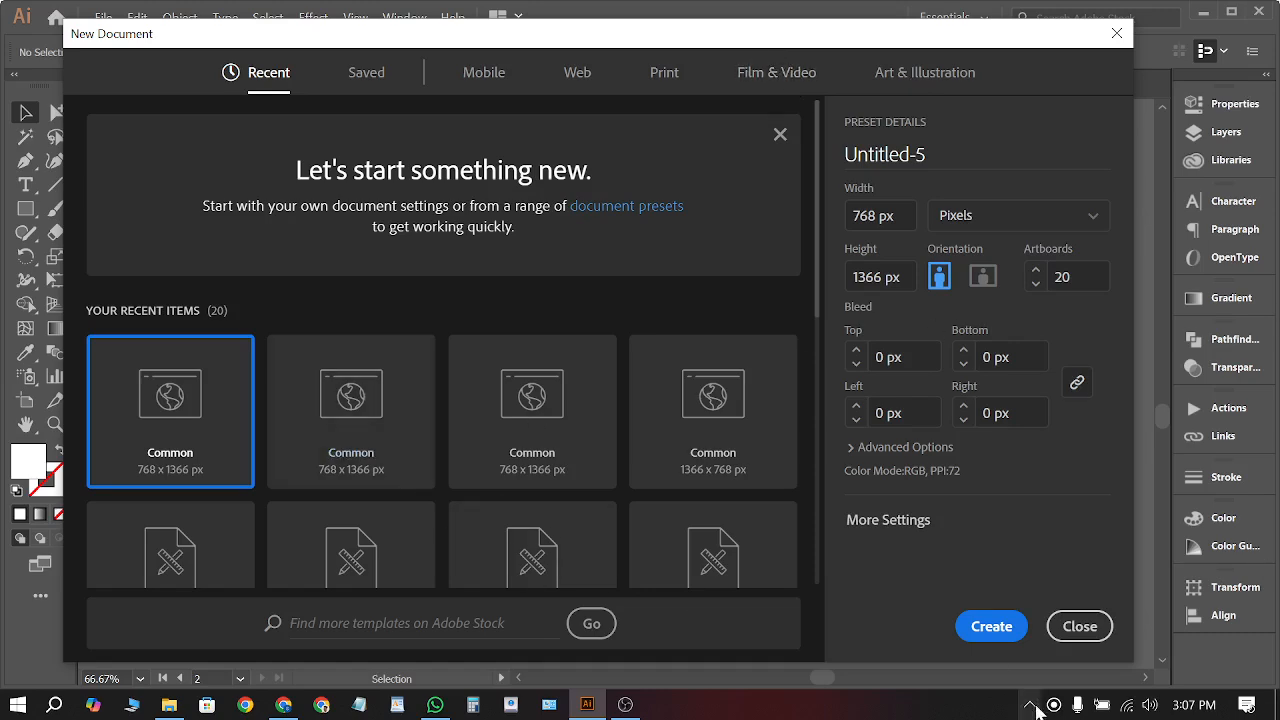
pyautogui.click(1088, 638)
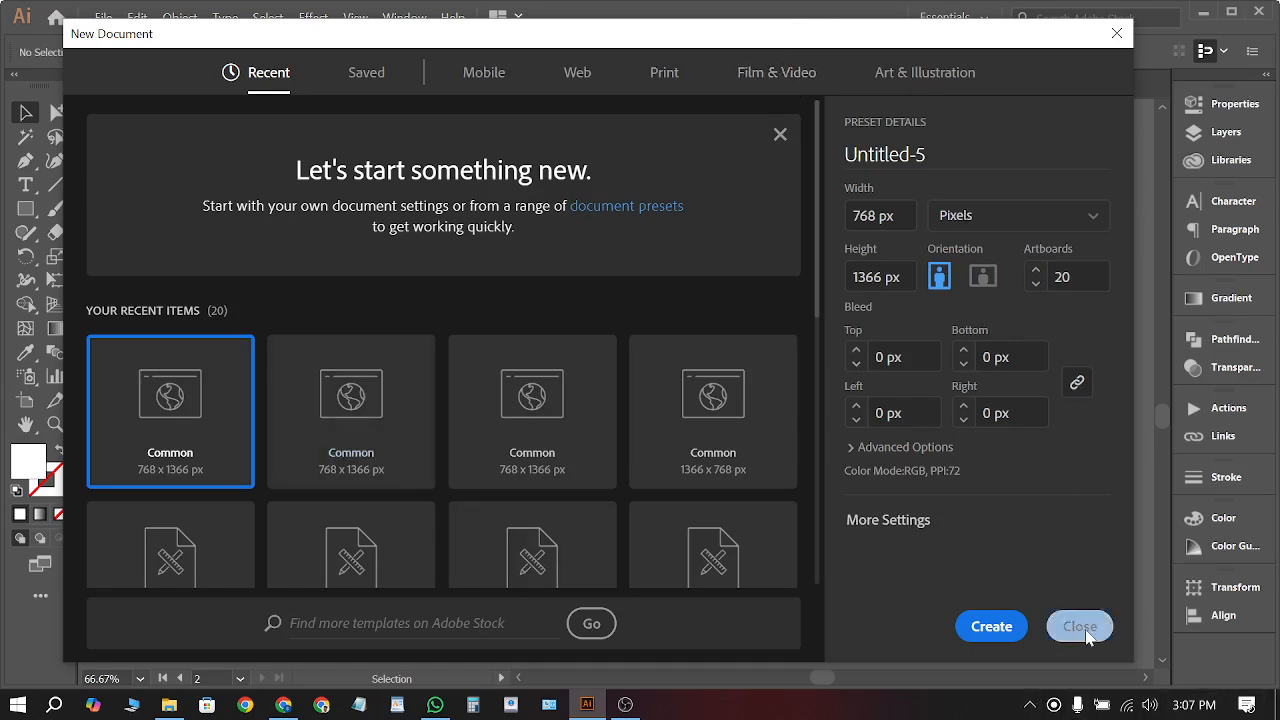
# Reopen New Document, leave the top bleed at 0 px, and close without creating a file
pyautogui.click(104, 18)
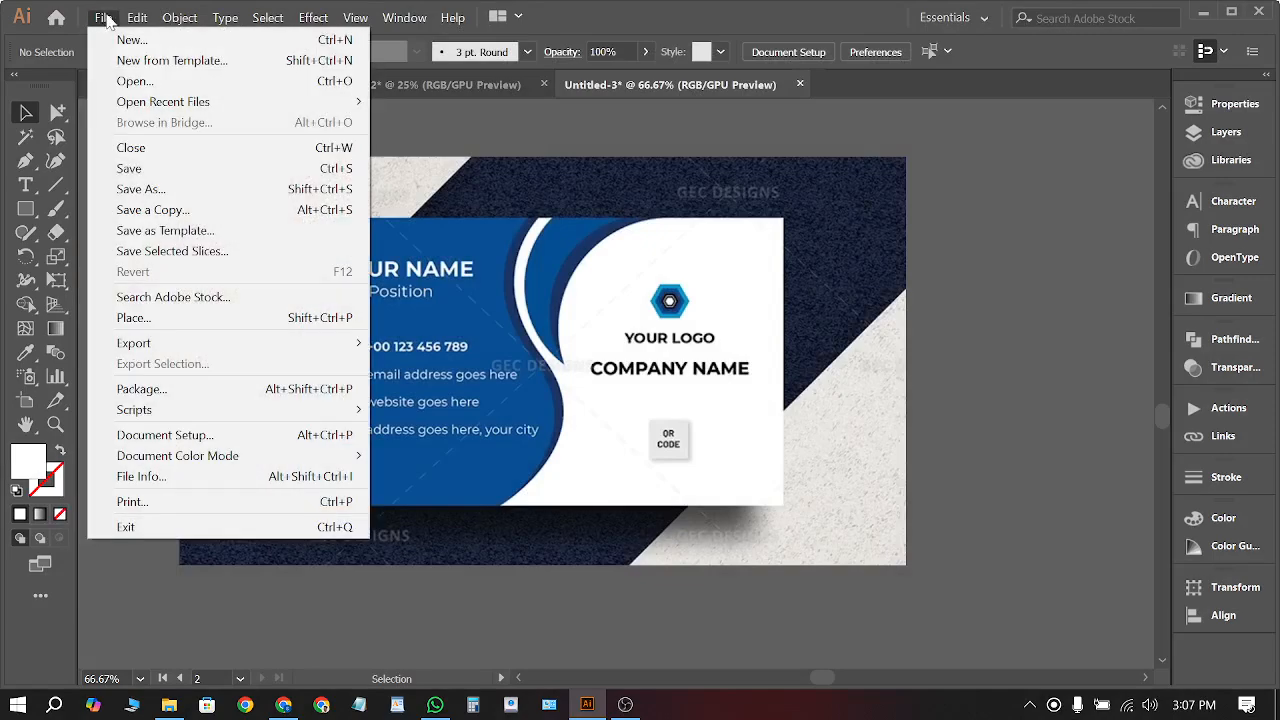
pyautogui.click(124, 40)
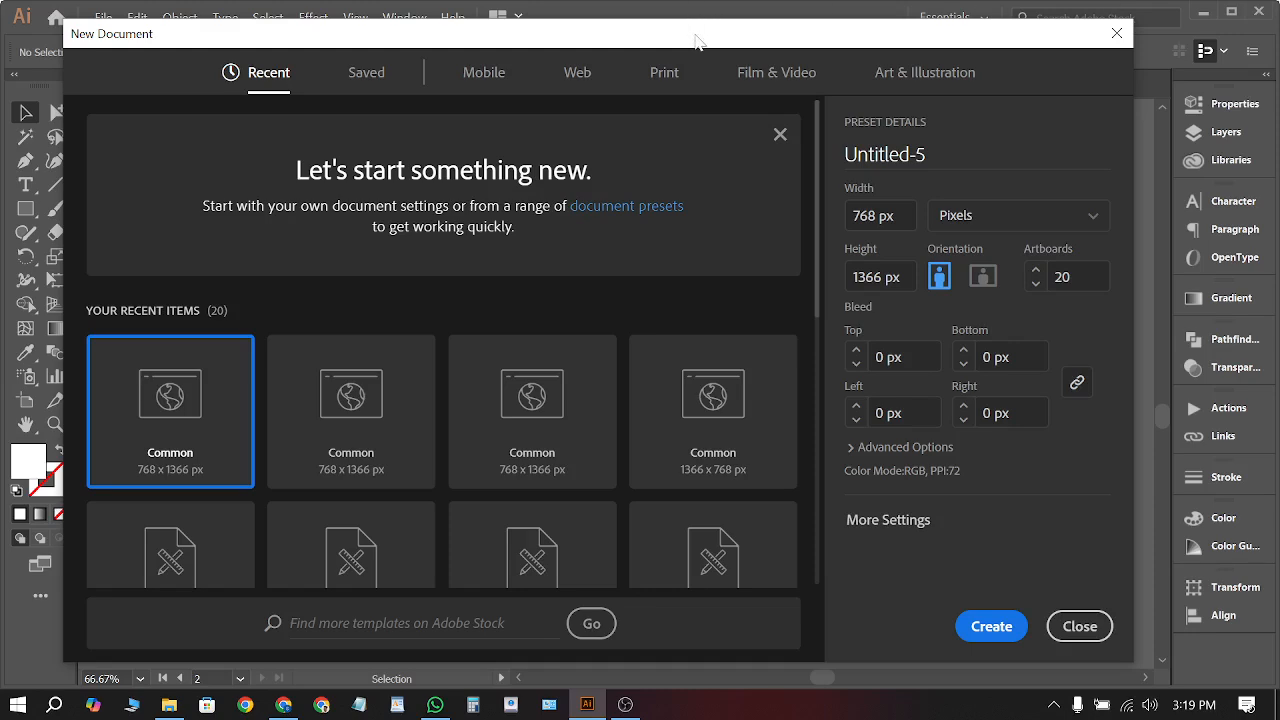
pyautogui.moveTo(696, 34); pyautogui.dragTo(729, 41)
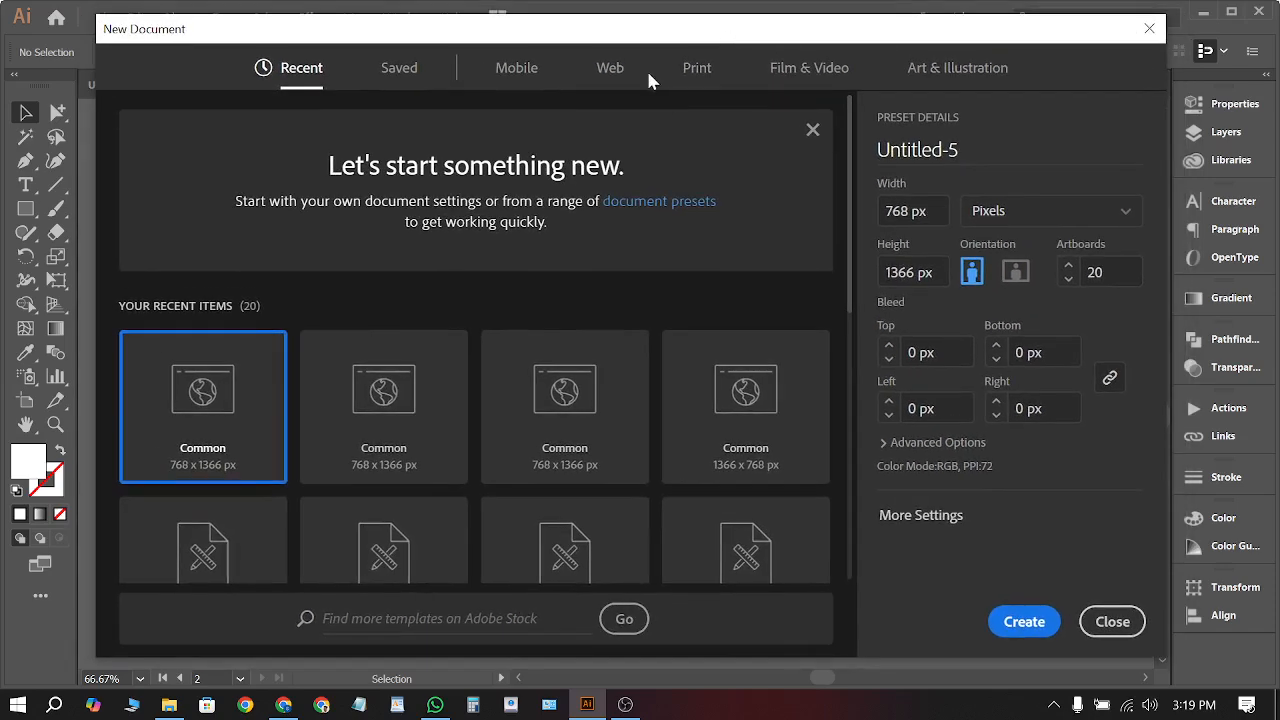
pyautogui.click(1045, 297)
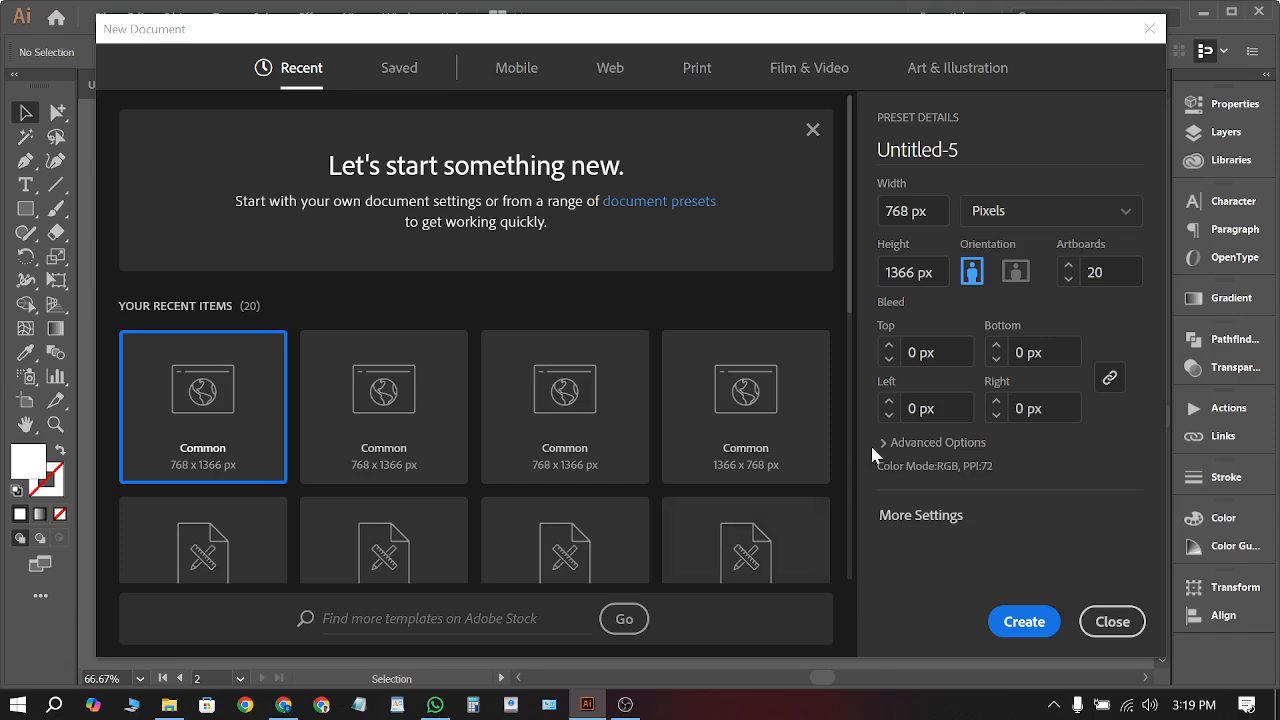
pyautogui.click(914, 356)
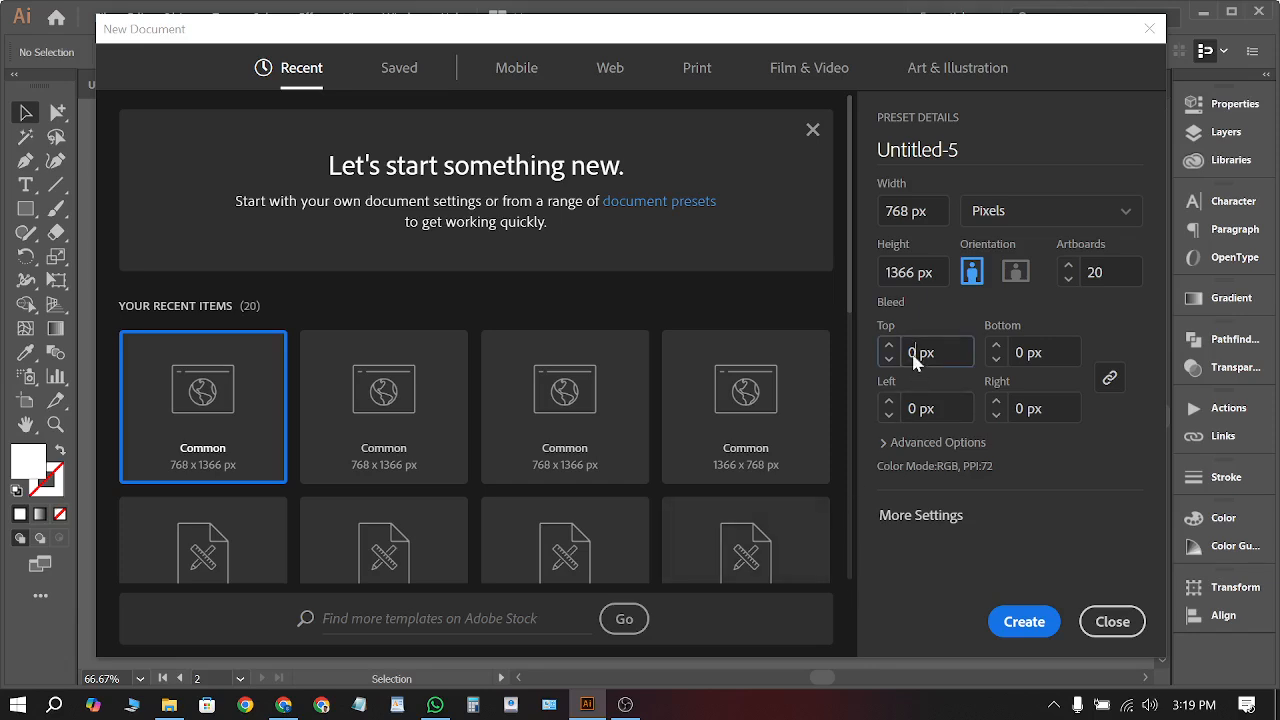
pyautogui.click(1081, 333)
pyautogui.click(1088, 628)
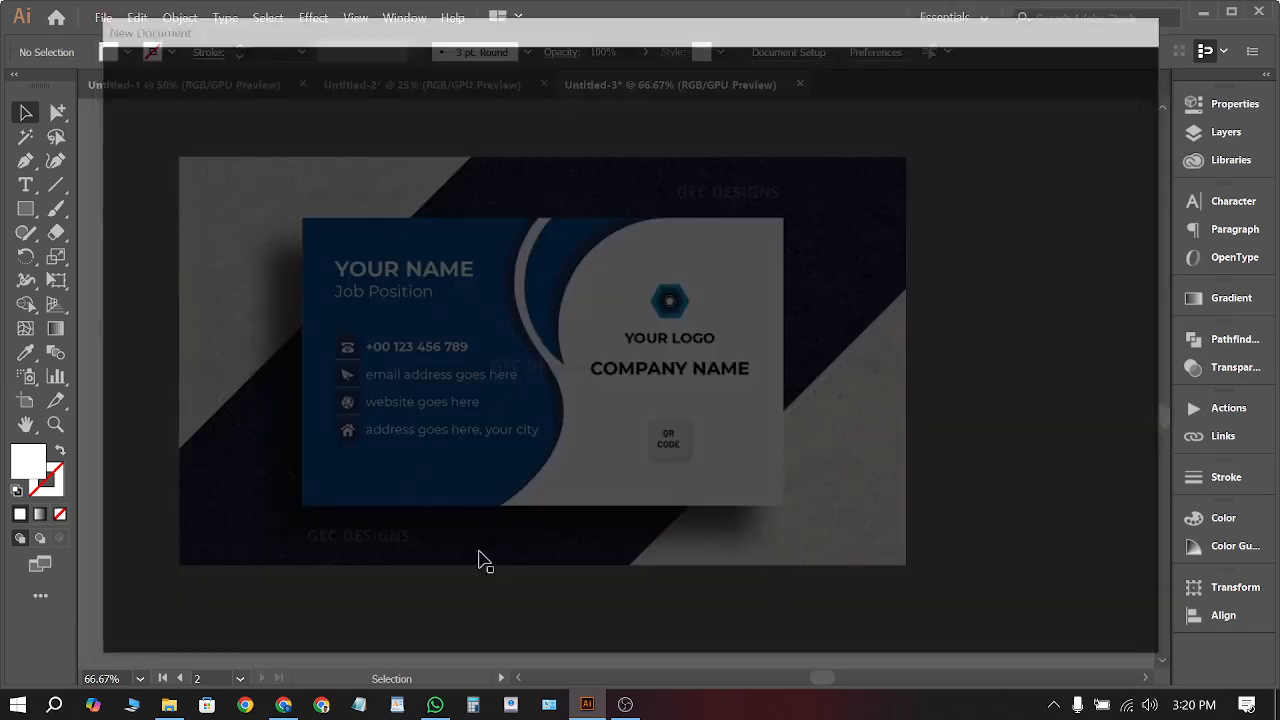
# Place a copy of the business card directly to the right of the original and select both
pyautogui.scroll(1, 314, 434)
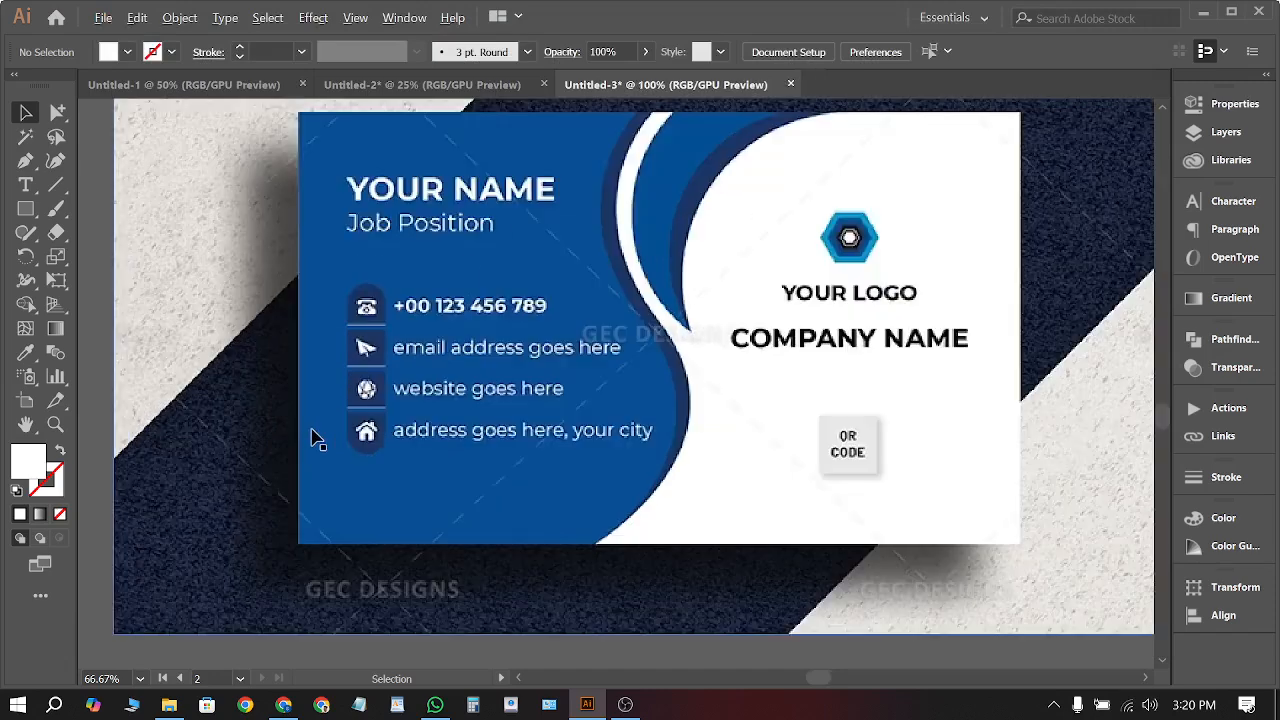
pyautogui.scroll(-1, 853, 305)
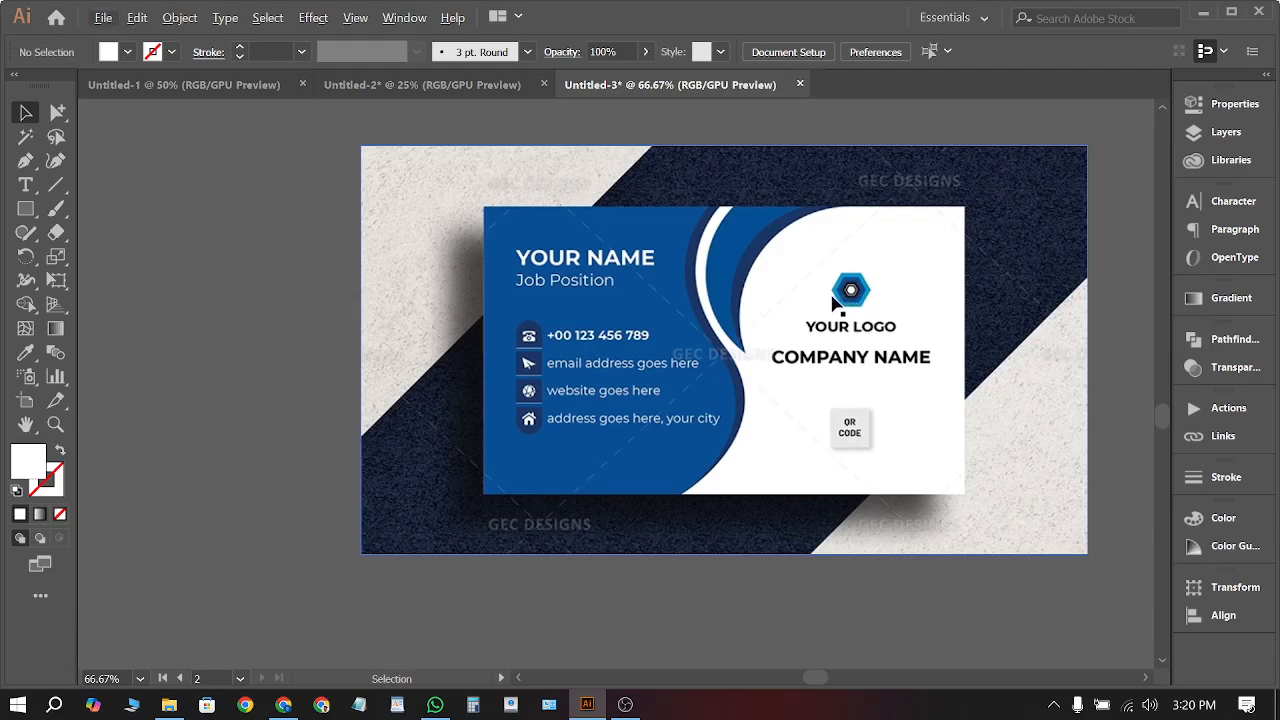
pyautogui.scroll(1, 855, 310)
pyautogui.scroll(-2, 855, 312)
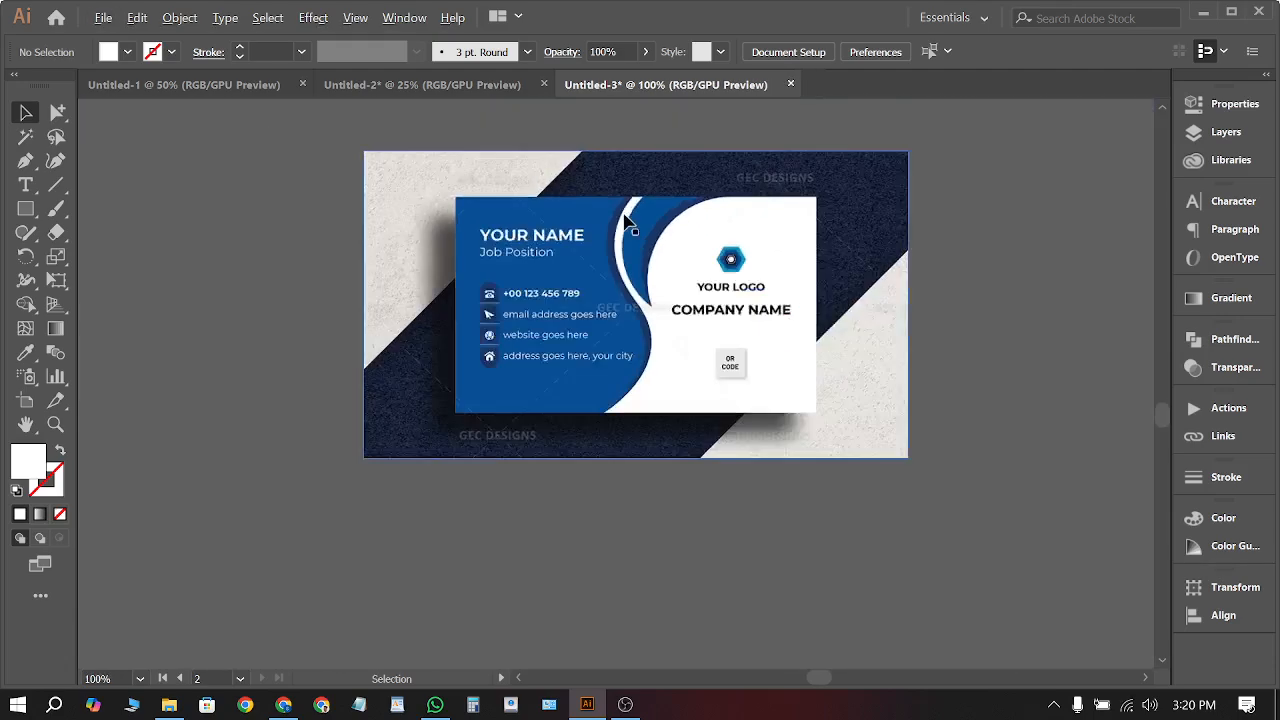
pyautogui.scroll(-1, 723, 337)
pyautogui.moveTo(612, 315); pyautogui.dragTo(855, 507)
pyautogui.scroll(-2, 760, 332)
pyautogui.hotkey('ctrl', 'a')
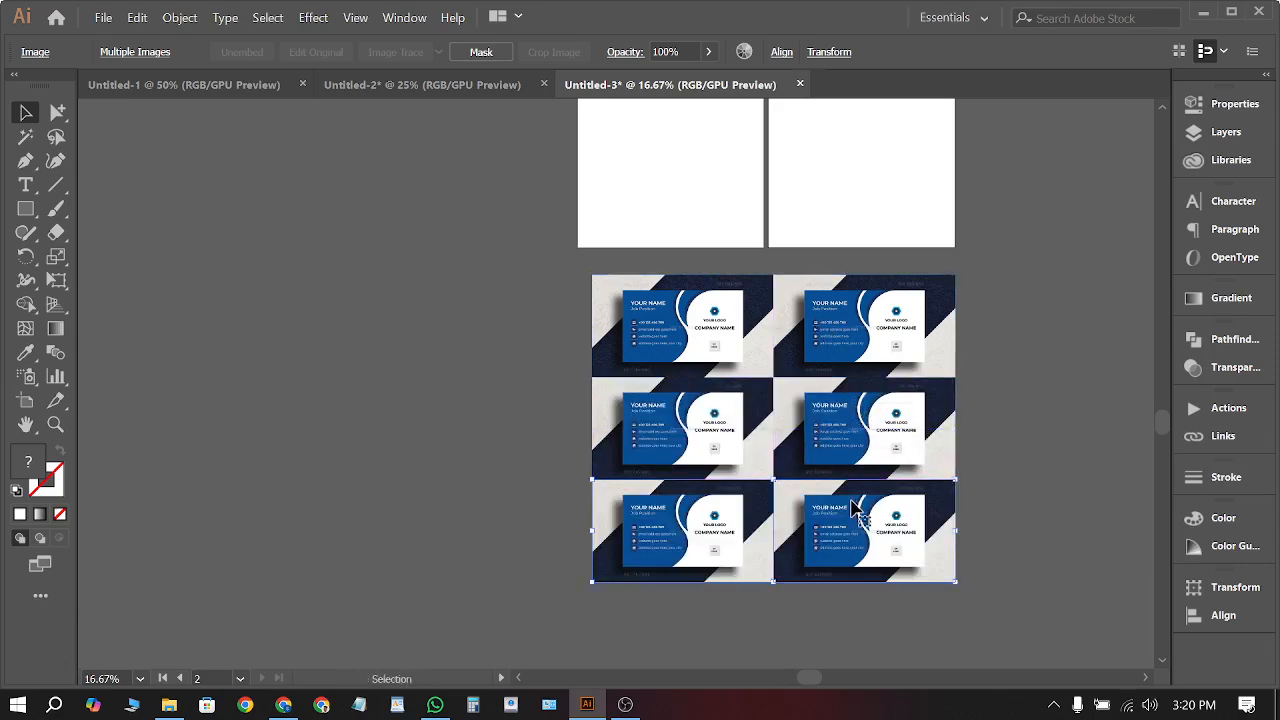
# Repeat the downward copy with Transform Again until the grid reaches eight rows of cards
pyautogui.hotkey('ctrl', 'd')
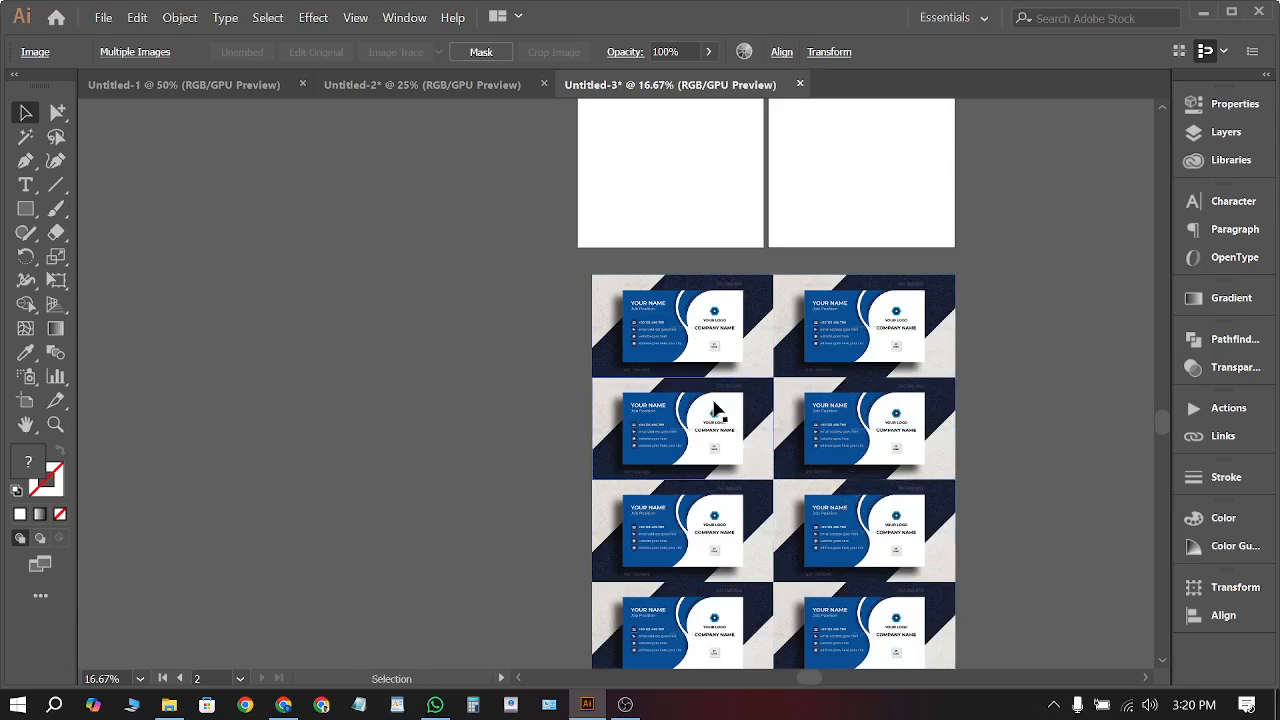
pyautogui.scroll(-4, 714, 400)
pyautogui.scroll(-1, 708, 392)
pyautogui.scroll(4, 542, 446)
pyautogui.scroll(-1, 600, 420)
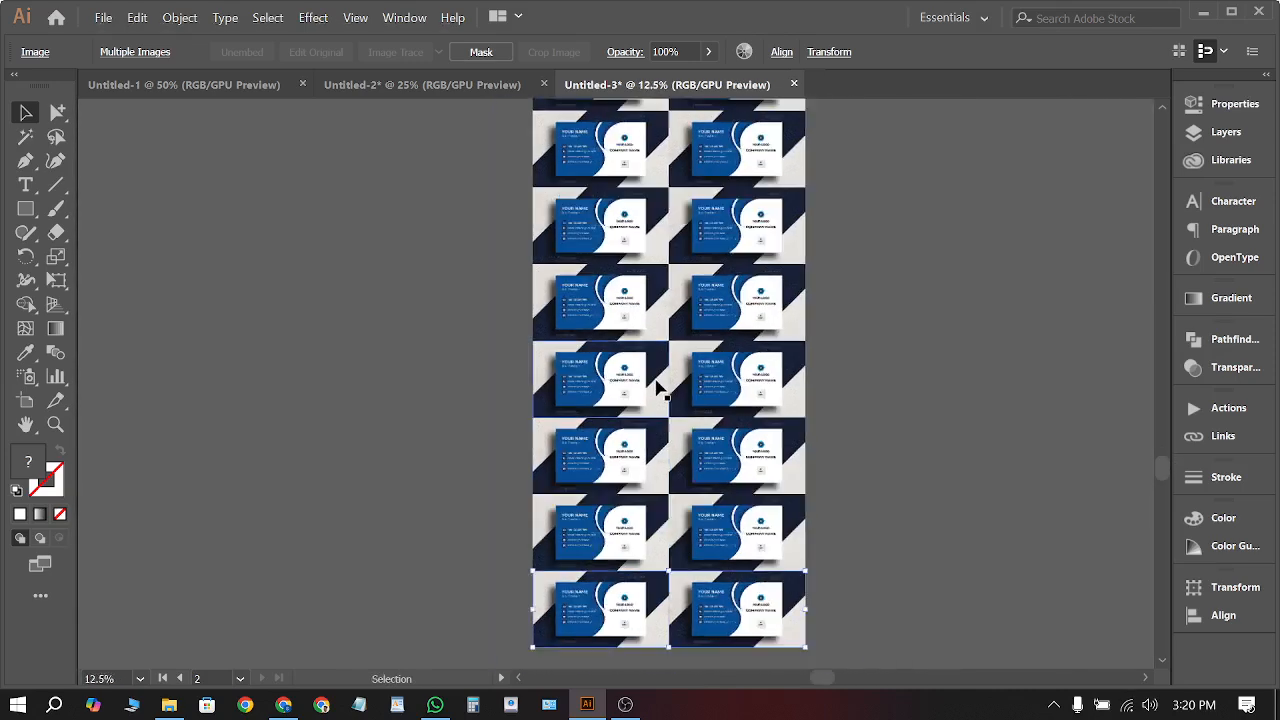
pyautogui.scroll(-1, 760, 390)
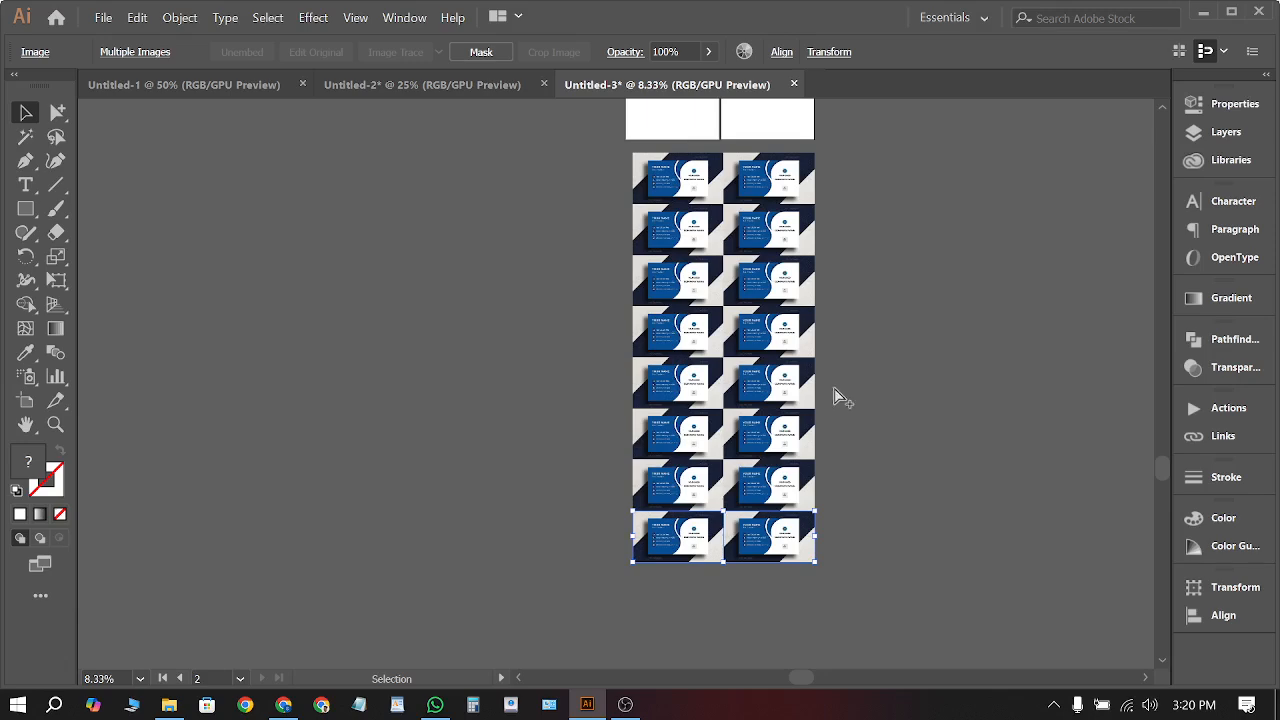
# Remove the extra duplicated rows of card mockups, leaving a single row, and deselect
pyautogui.hotkey('ctrl', 'z')
pyautogui.hotkey('ctrl', 'z')
pyautogui.hotkey('ctrl', 'z')
pyautogui.hotkey('ctrl', 'z')
pyautogui.hotkey('ctrl', 'z')
pyautogui.hotkey('ctrl', 'z')
pyautogui.hotkey('ctrl', 'z')
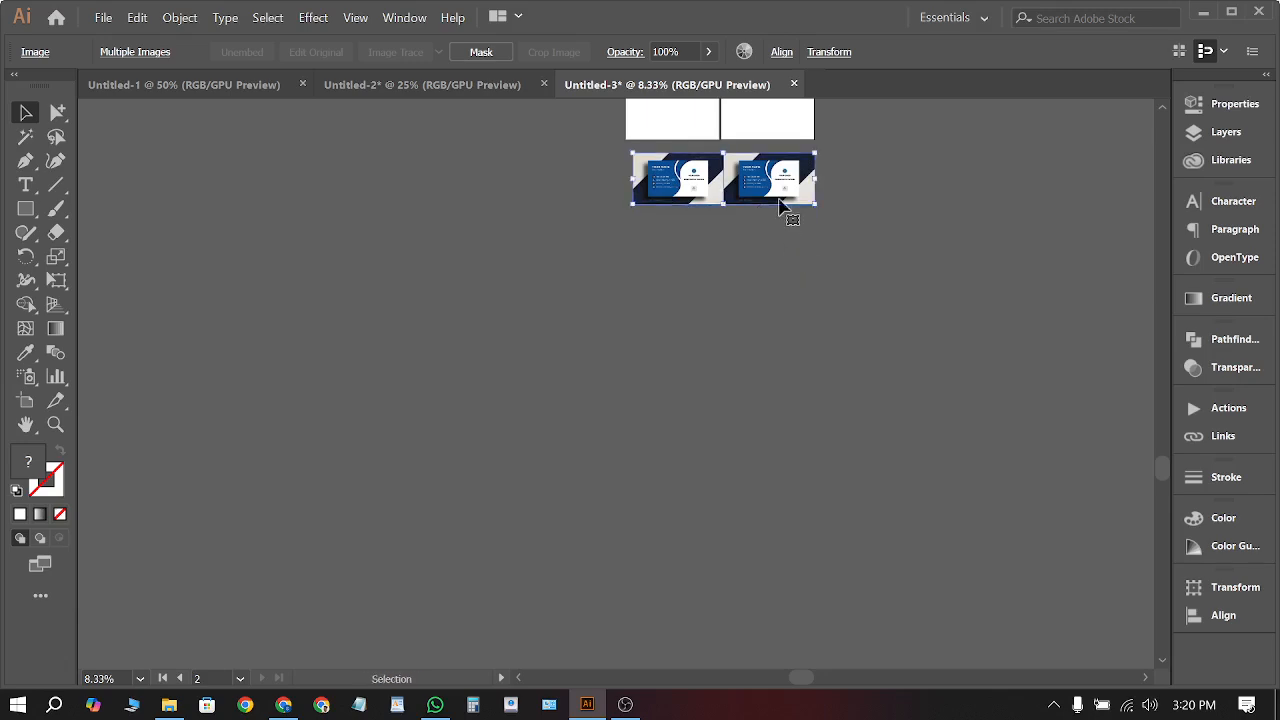
pyautogui.scroll(5, 779, 185)
pyautogui.scroll(-2, 866, 305)
pyautogui.hotkey('ctrl', 'z')
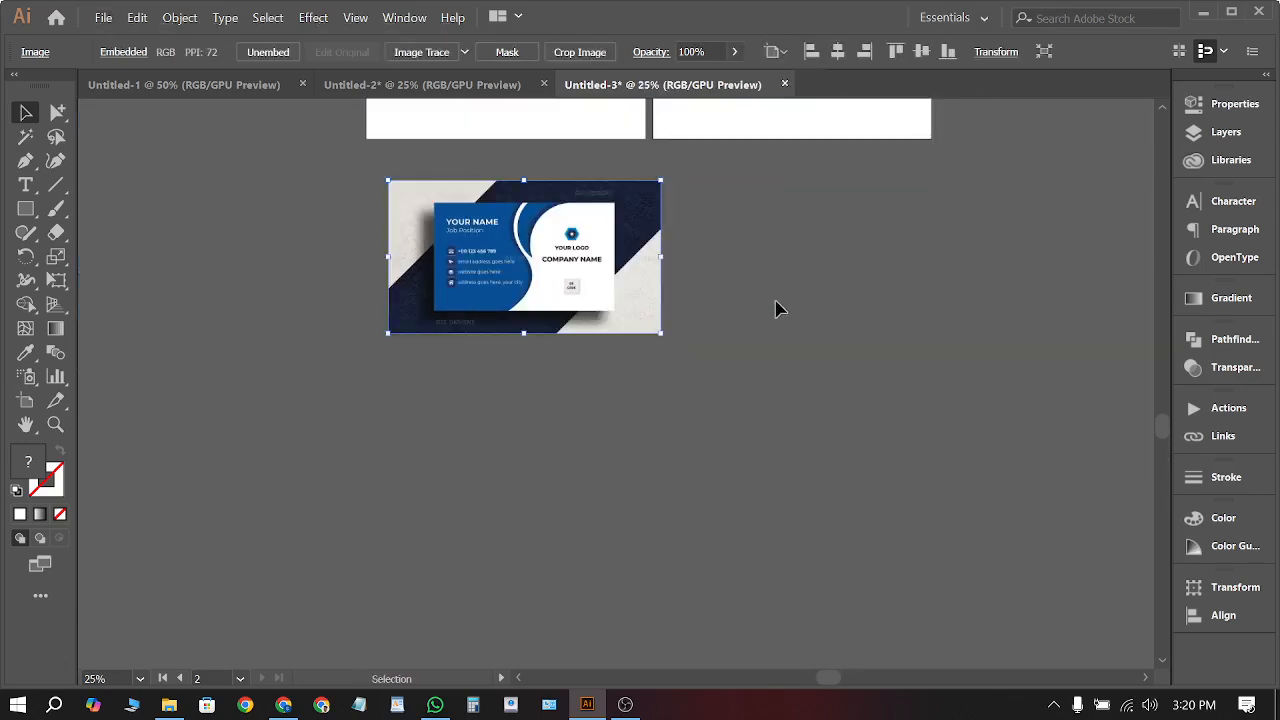
pyautogui.click(600, 474)
# Alt-drag the business card mockup to the right to make a second copy beside it
pyautogui.scroll(1, 448, 256)
pyautogui.scroll(-1, 398, 260)
pyautogui.moveTo(457, 280); pyautogui.dragTo(774, 317)
pyautogui.scroll(3, 881, 238)
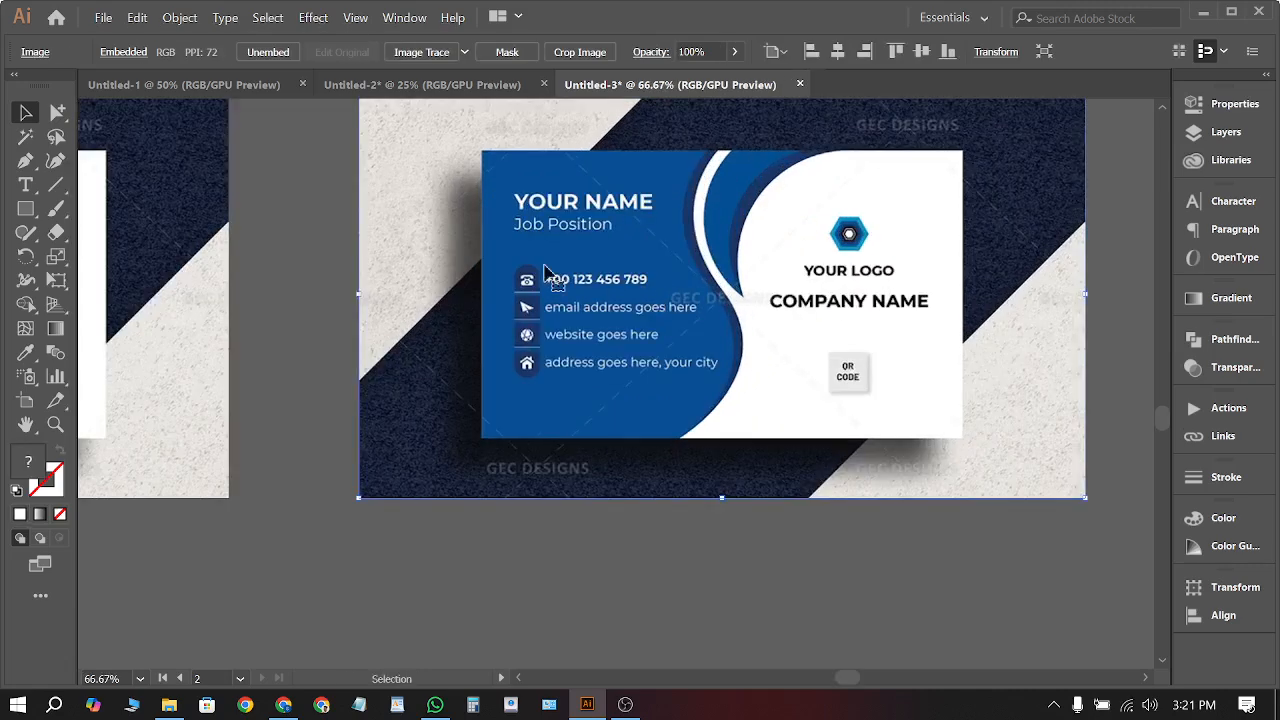
# Trace a closed four-corner Pen path along the business card's edges
pyautogui.click(25, 161)
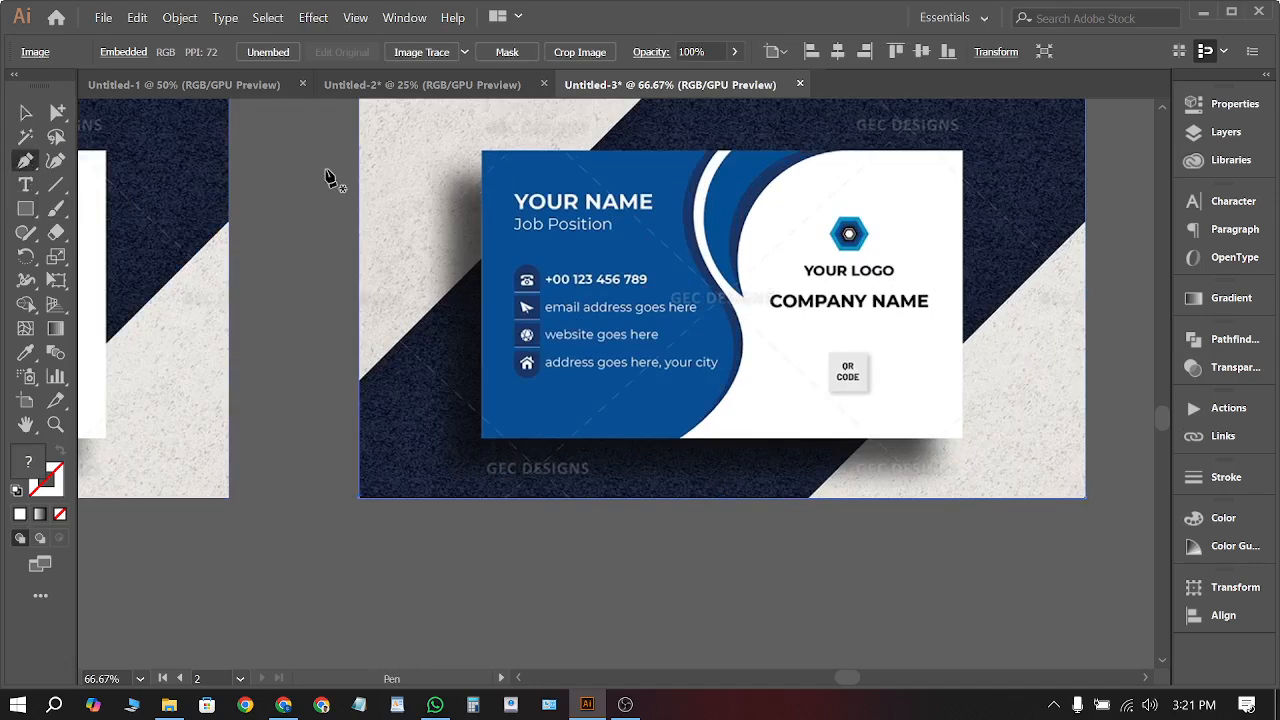
pyautogui.click(482, 151)
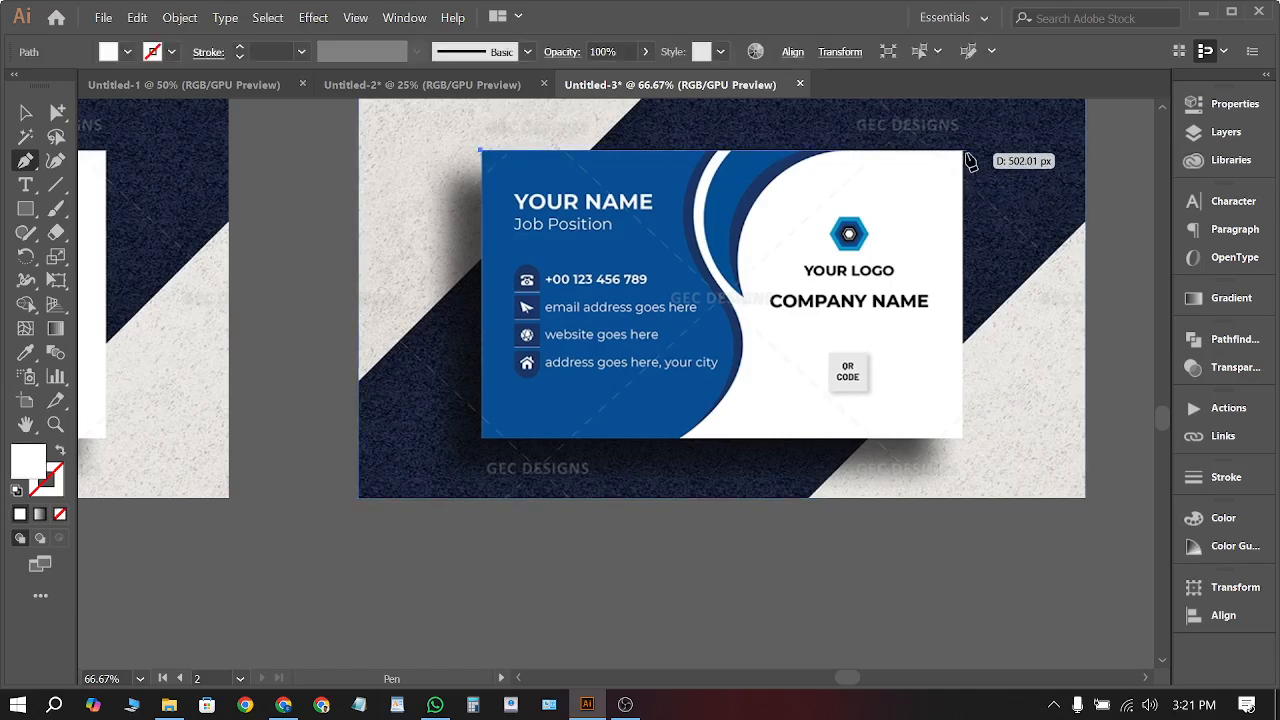
pyautogui.click(962, 152)
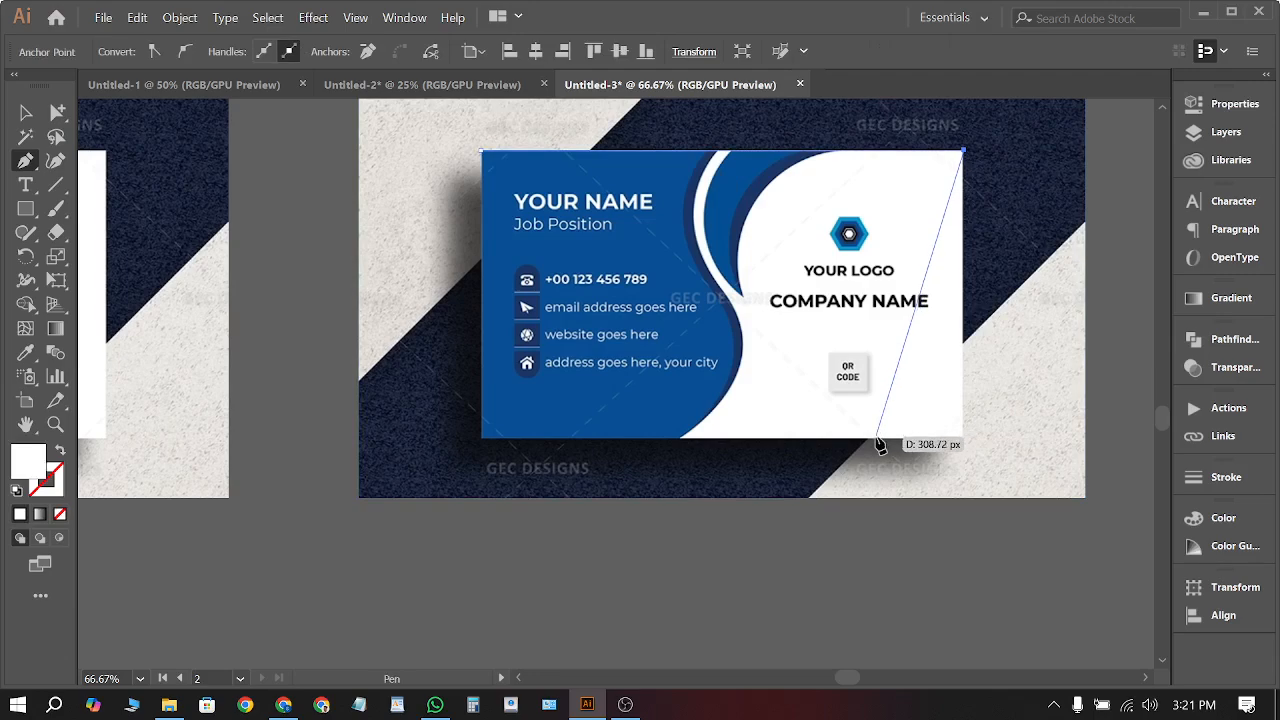
pyautogui.click(964, 437)
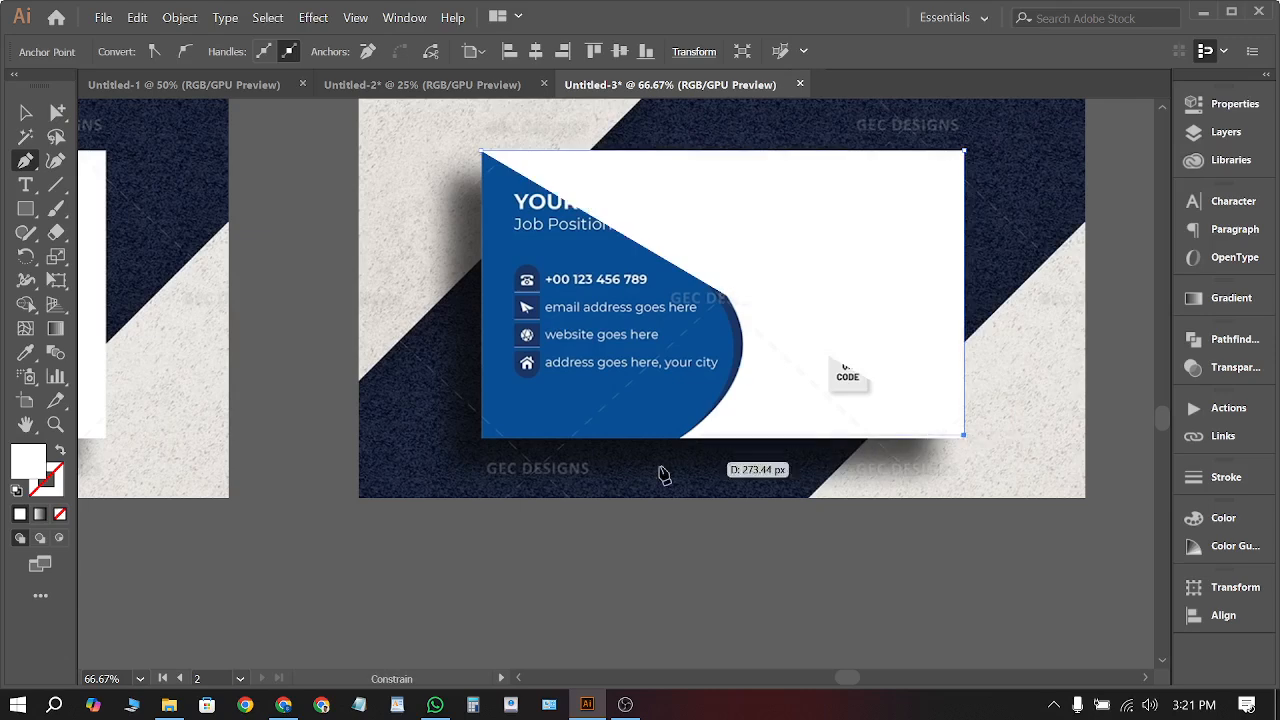
pyautogui.click(486, 422)
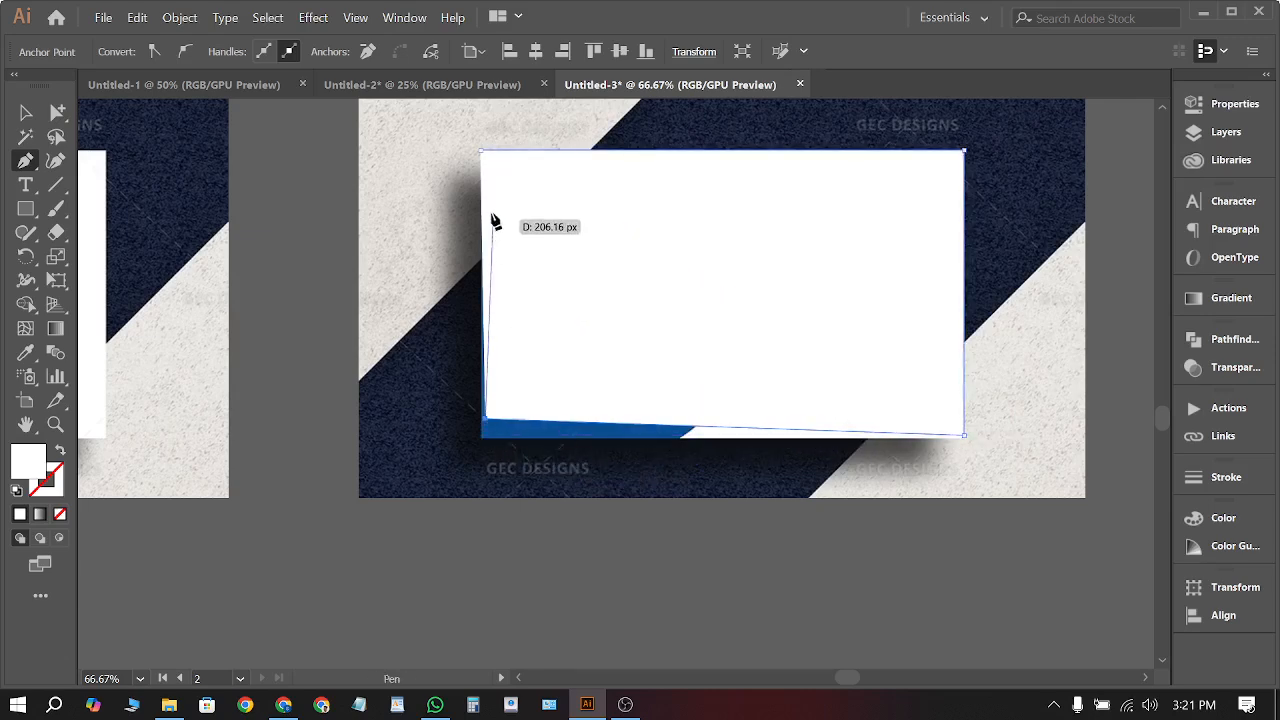
pyautogui.click(482, 152)
# Select both the card image and the white traced path with the Selection tool
pyautogui.click(28, 111)
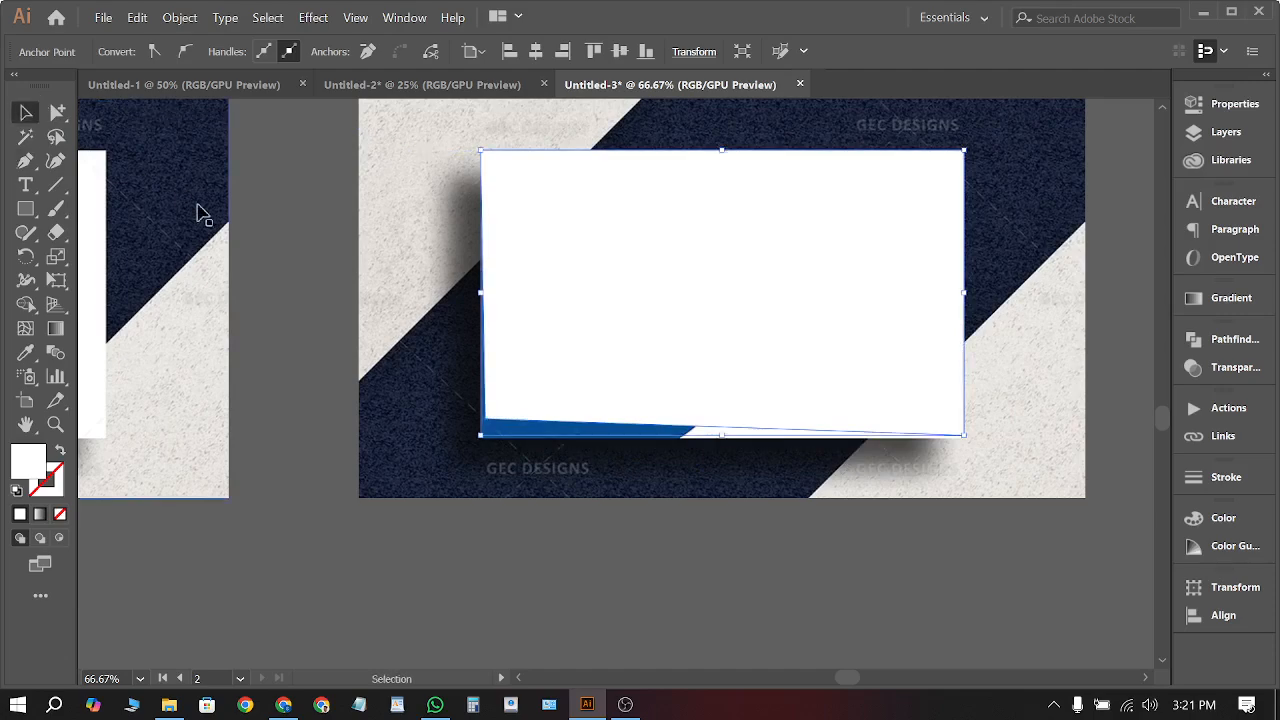
pyautogui.click(311, 259)
pyautogui.moveTo(311, 259); pyautogui.dragTo(603, 403)
pyautogui.rightClick(603, 403)
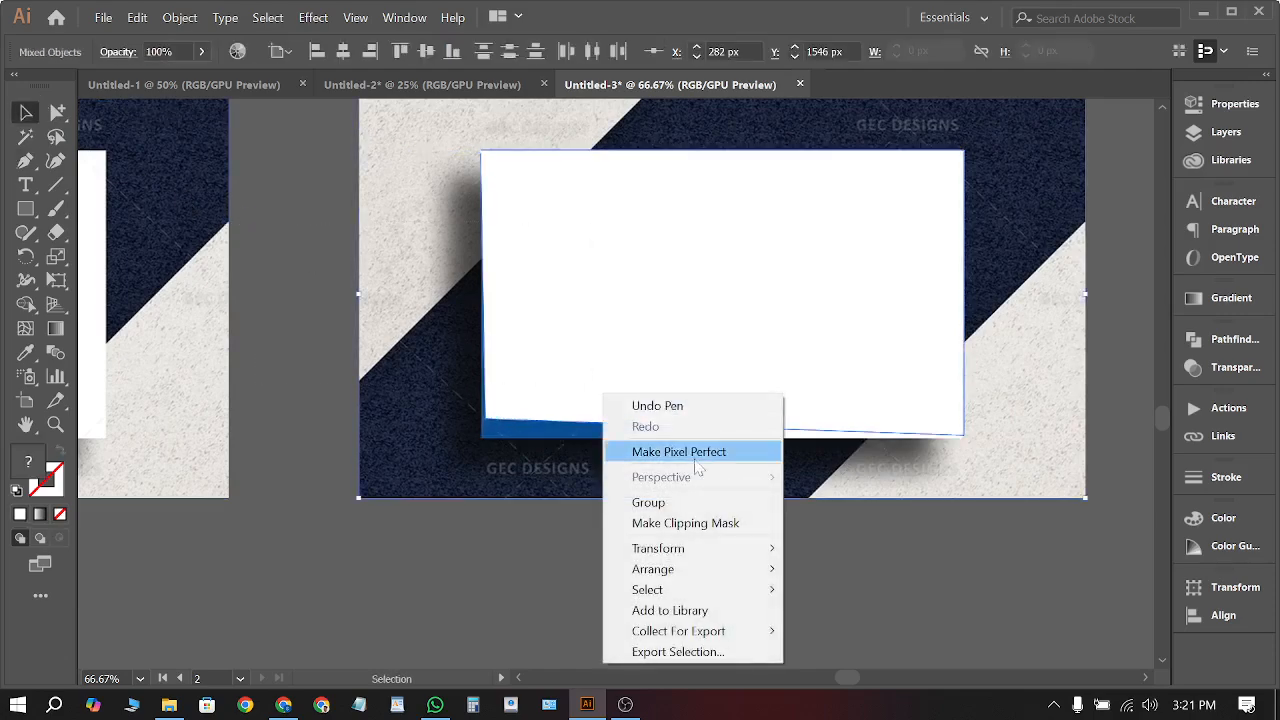
# Make a clipping mask of the card image with the white traced shape, then deselect
pyautogui.click(689, 517)
pyautogui.click(731, 554)
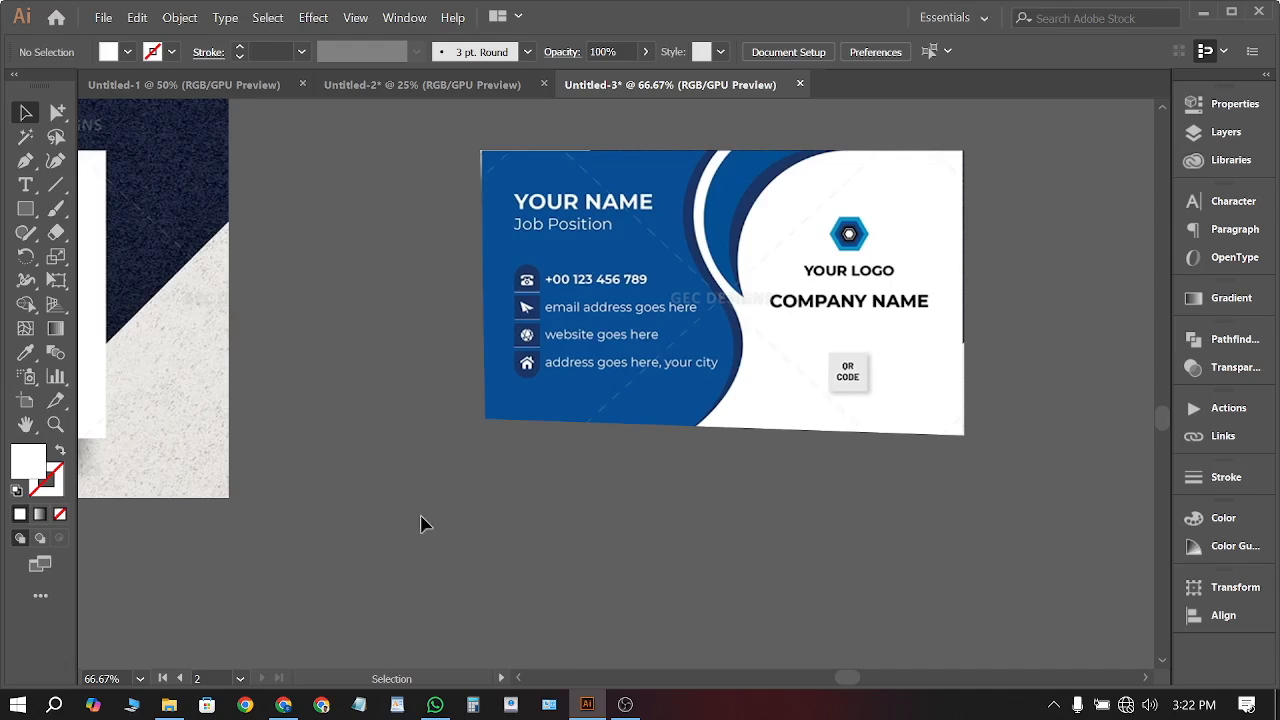
pyautogui.scroll(1, 895, 280)
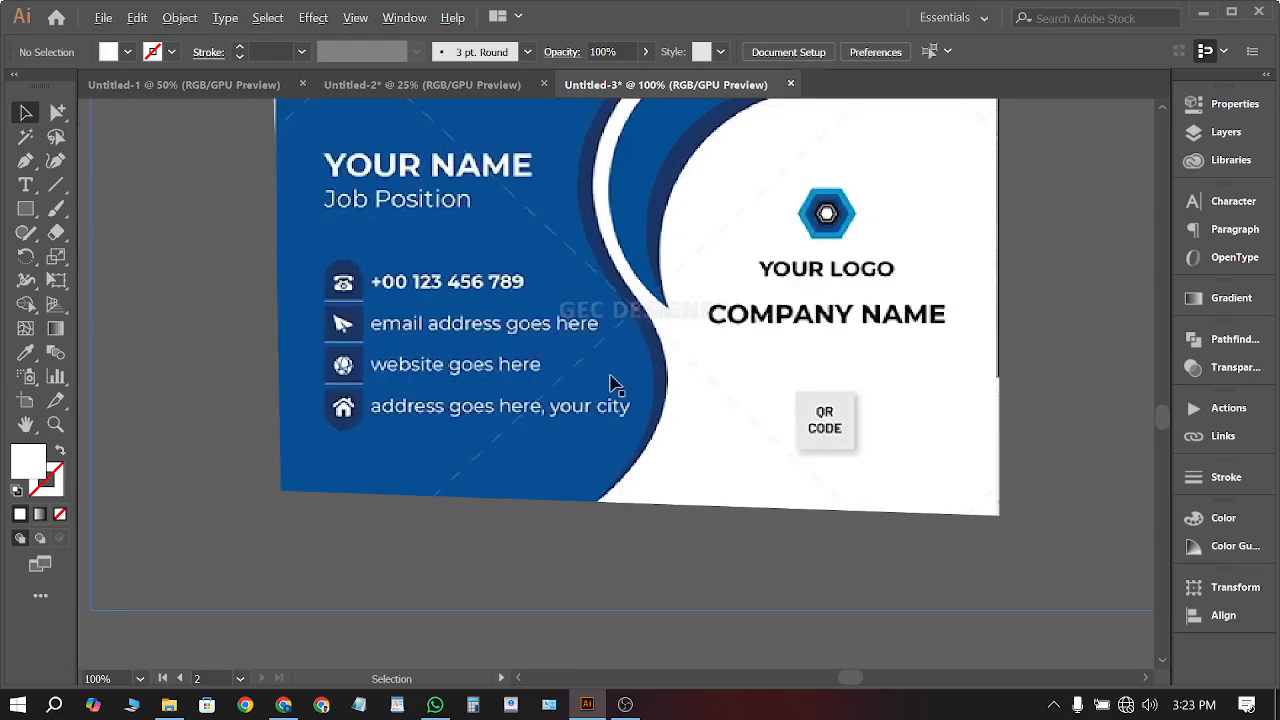
pyautogui.scroll(-1, 610, 378)
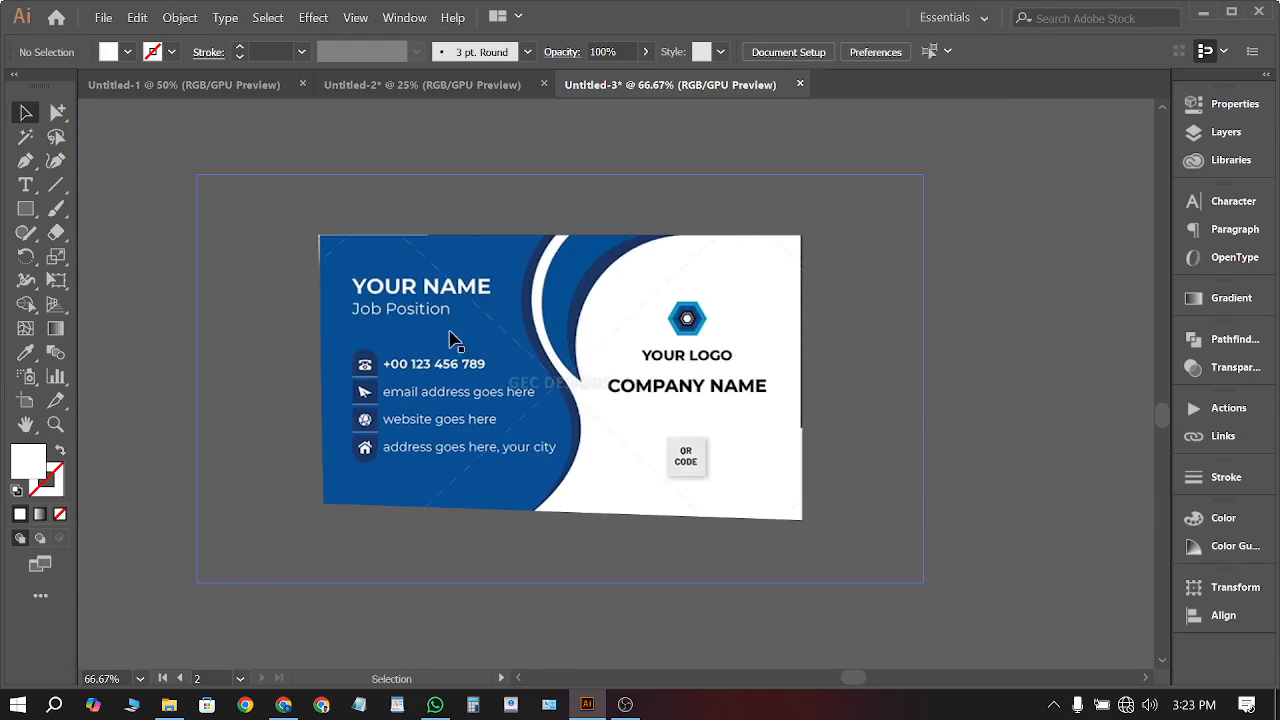
# Undo the clipping mask and move the white card-shaped path to the right of the mockup
pyautogui.click(524, 406)
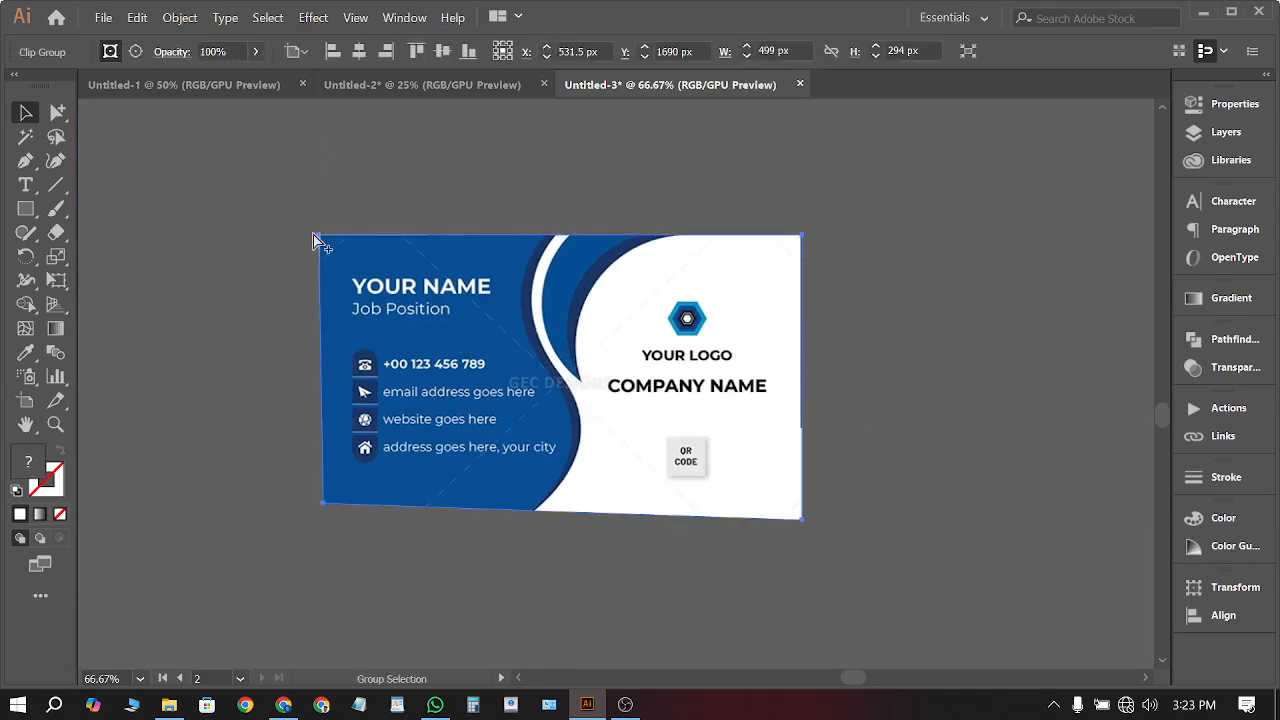
pyautogui.hotkey('ctrl', 'z')
pyautogui.scroll(-1, 705, 308)
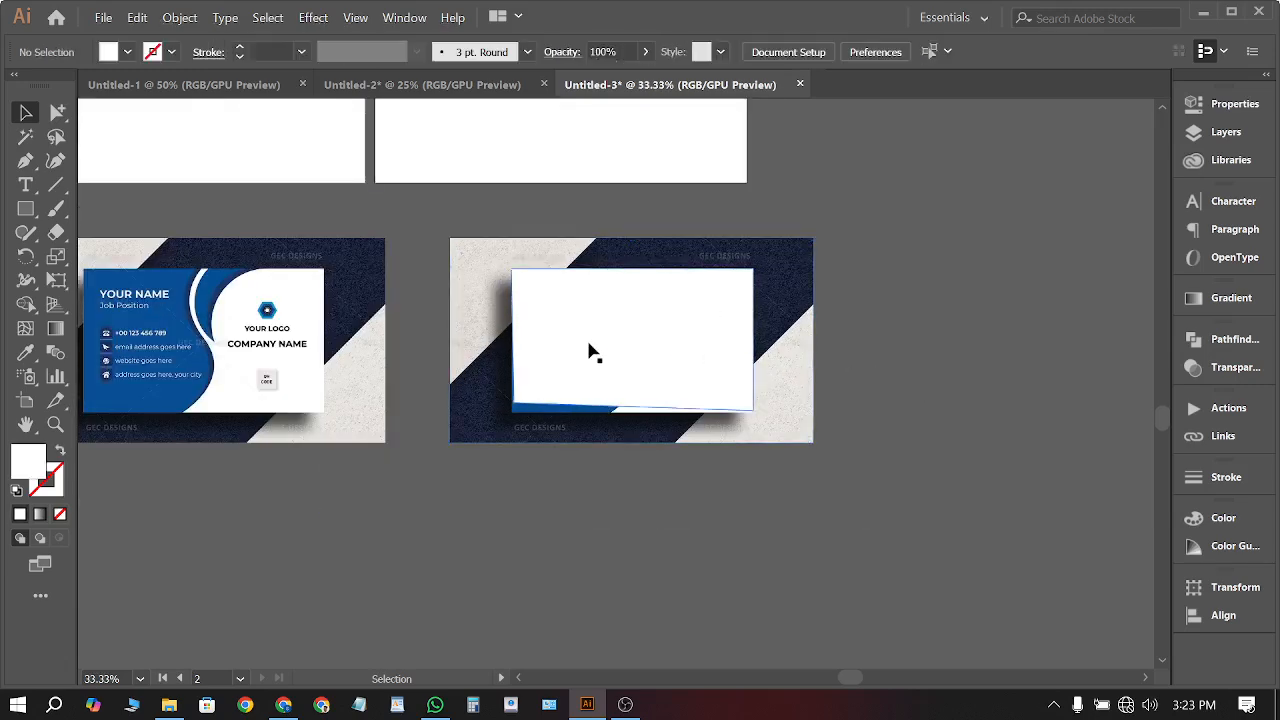
pyautogui.moveTo(588, 351); pyautogui.dragTo(893, 350)
pyautogui.click(889, 468)
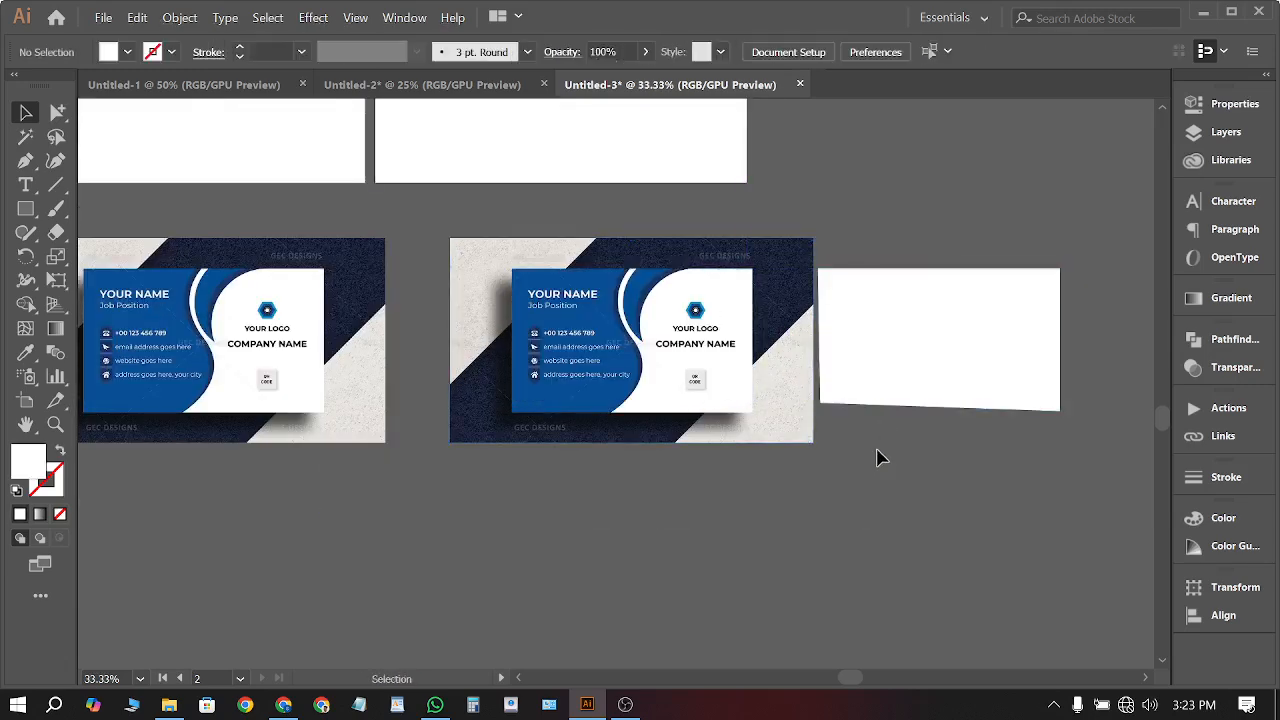
pyautogui.scroll(3, 777, 423)
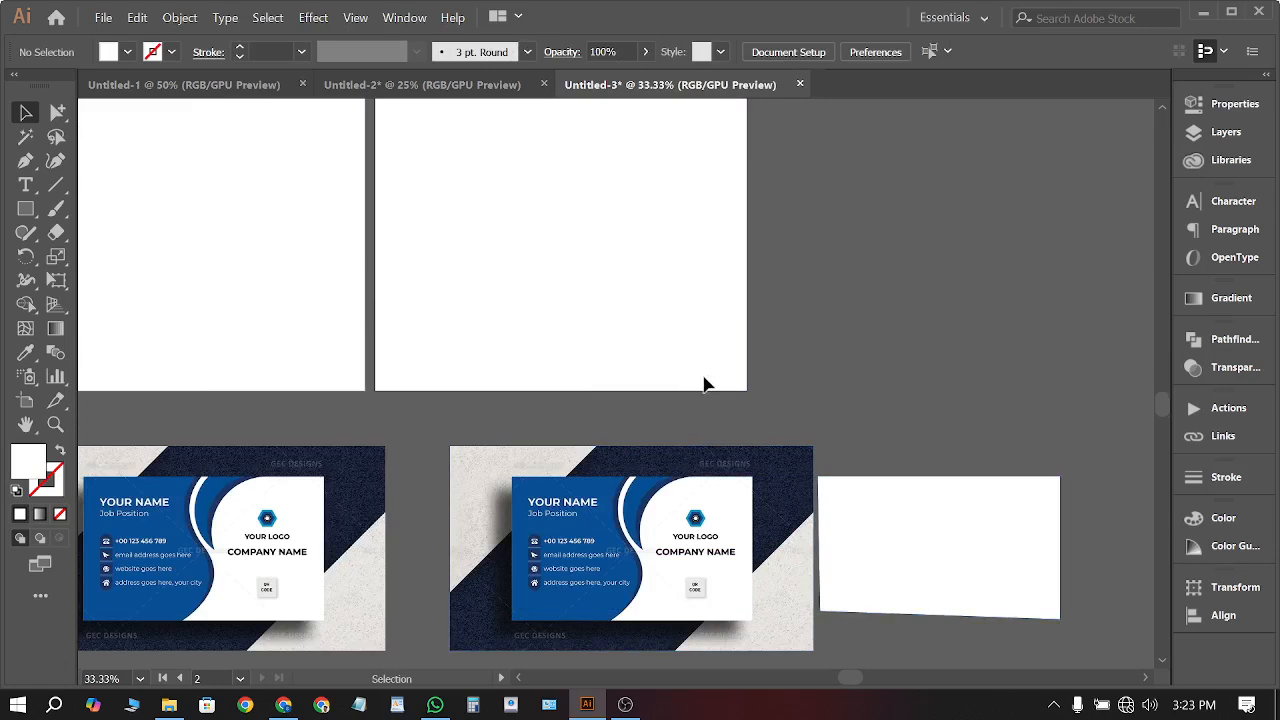
pyautogui.scroll(-1, 706, 380)
pyautogui.click(105, 18)
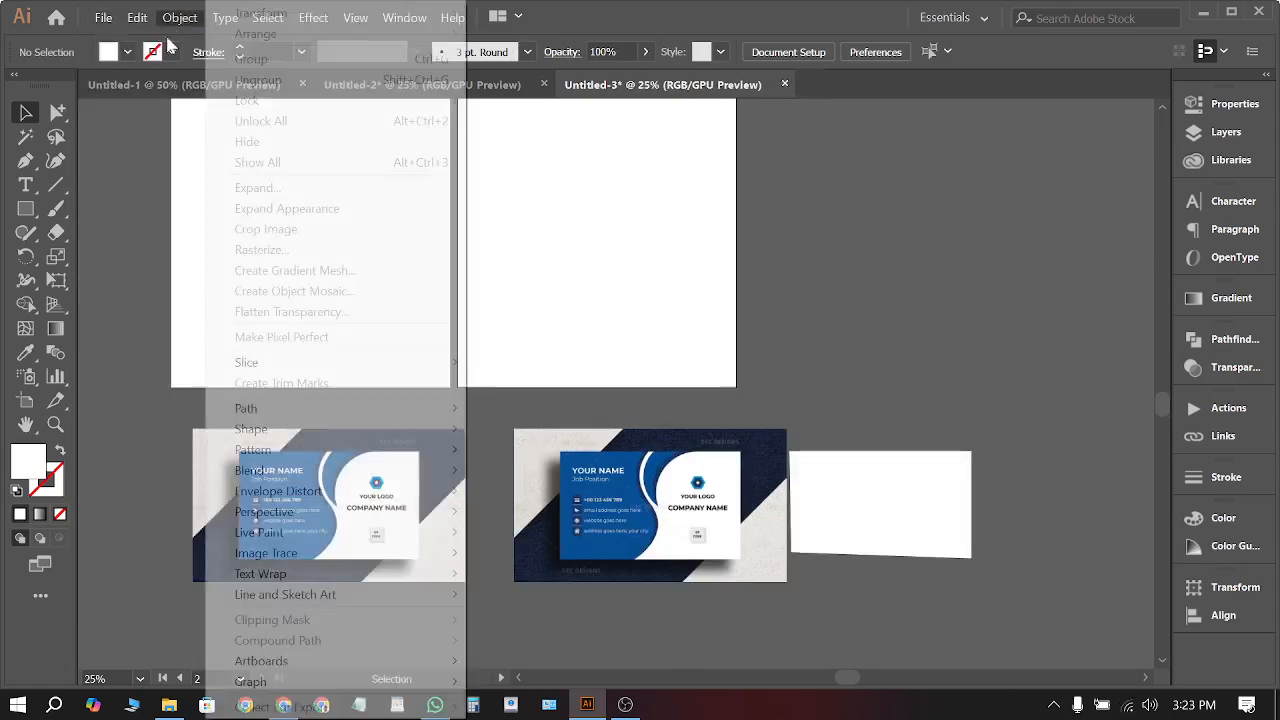
# Start a new Print document in inches sized 3.5 in wide by 2 in high
pyautogui.click(102, 17)
pyautogui.click(104, 18)
pyautogui.click(128, 40)
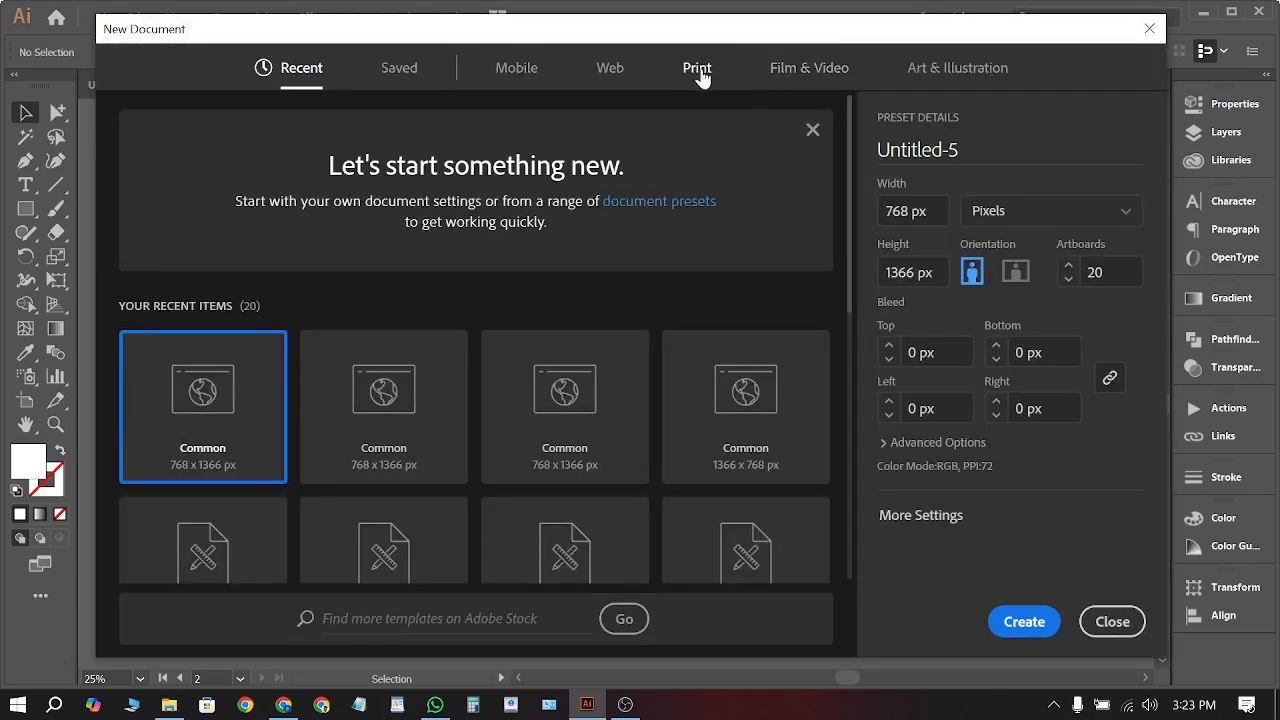
pyautogui.click(698, 72)
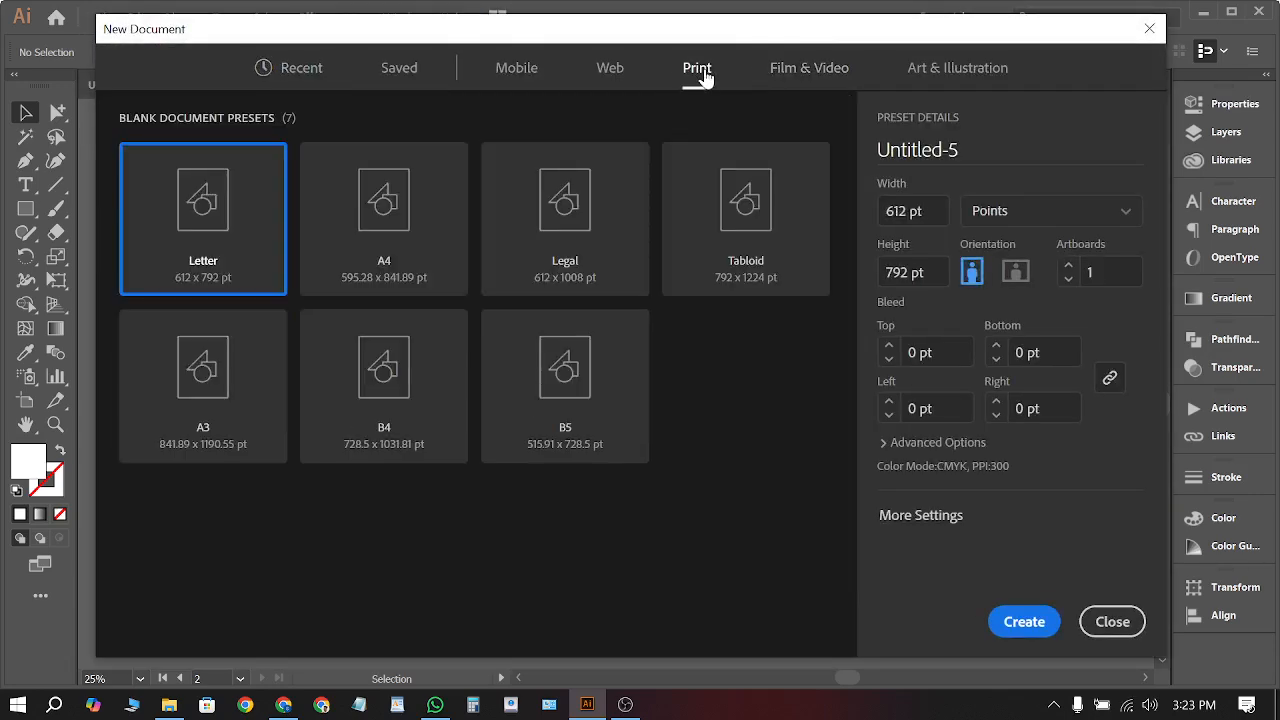
pyautogui.click(1018, 218)
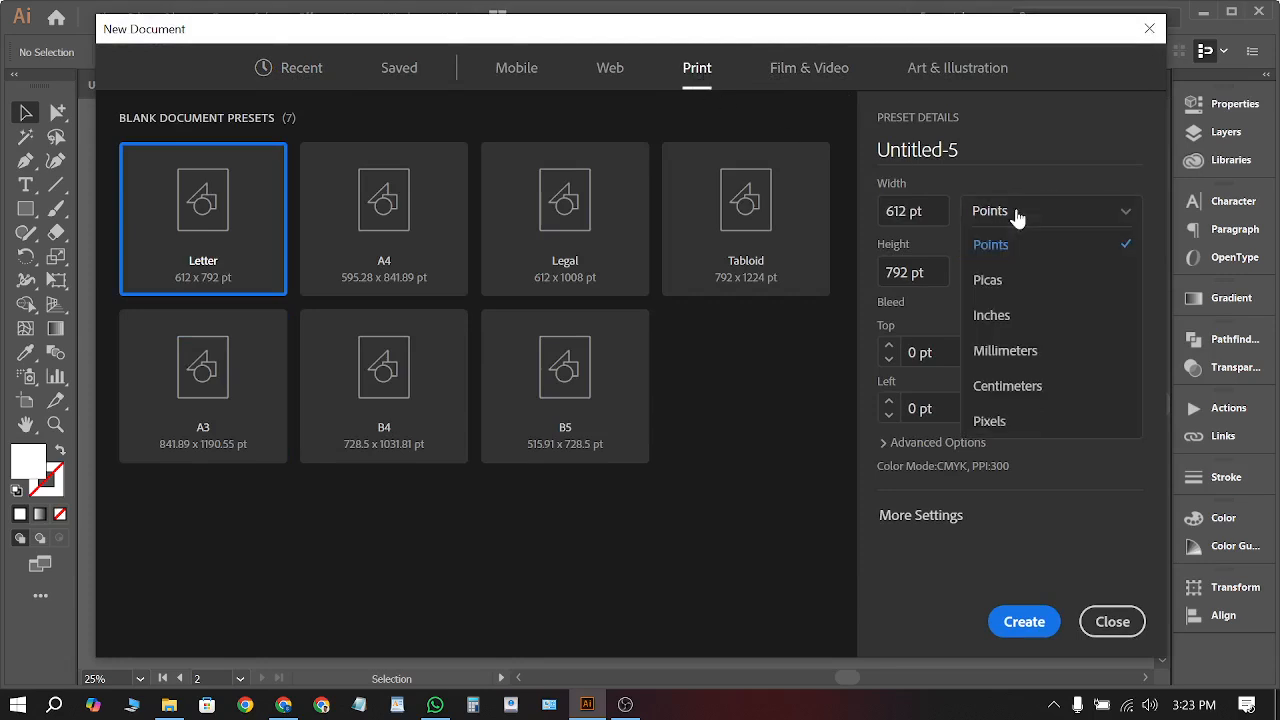
pyautogui.click(1000, 316)
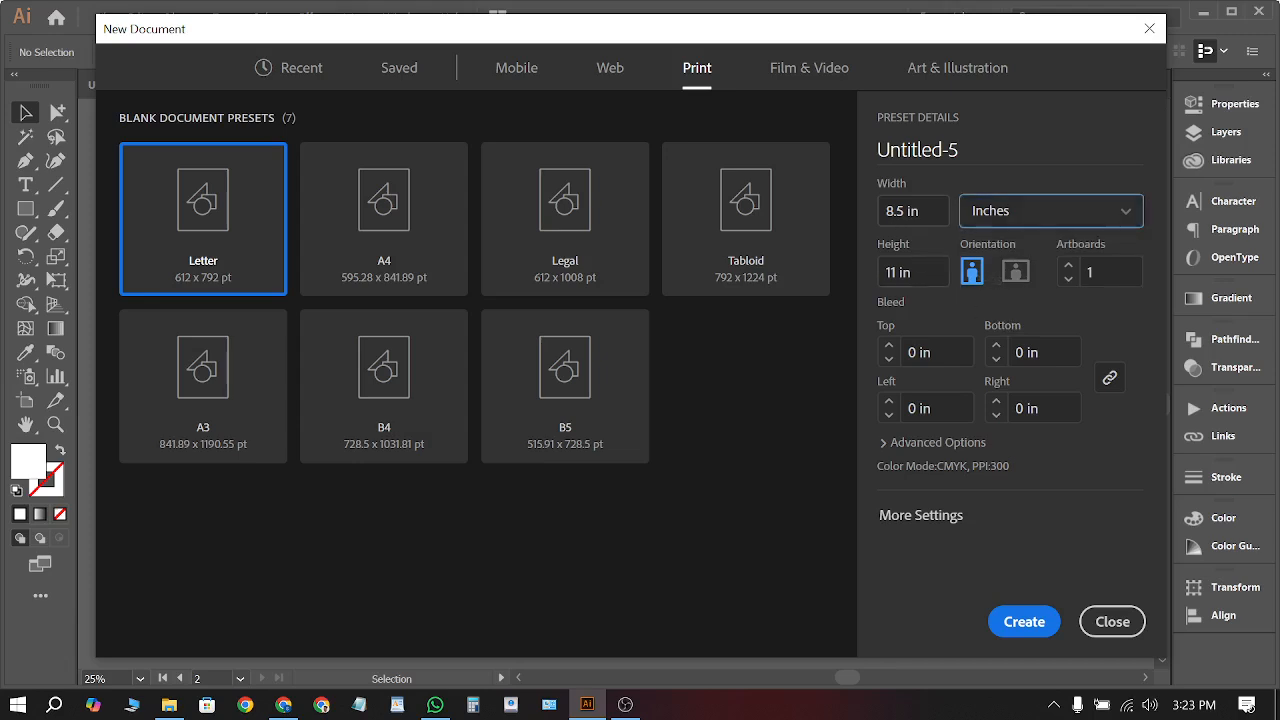
pyautogui.hotkey('shift', 'Tab')
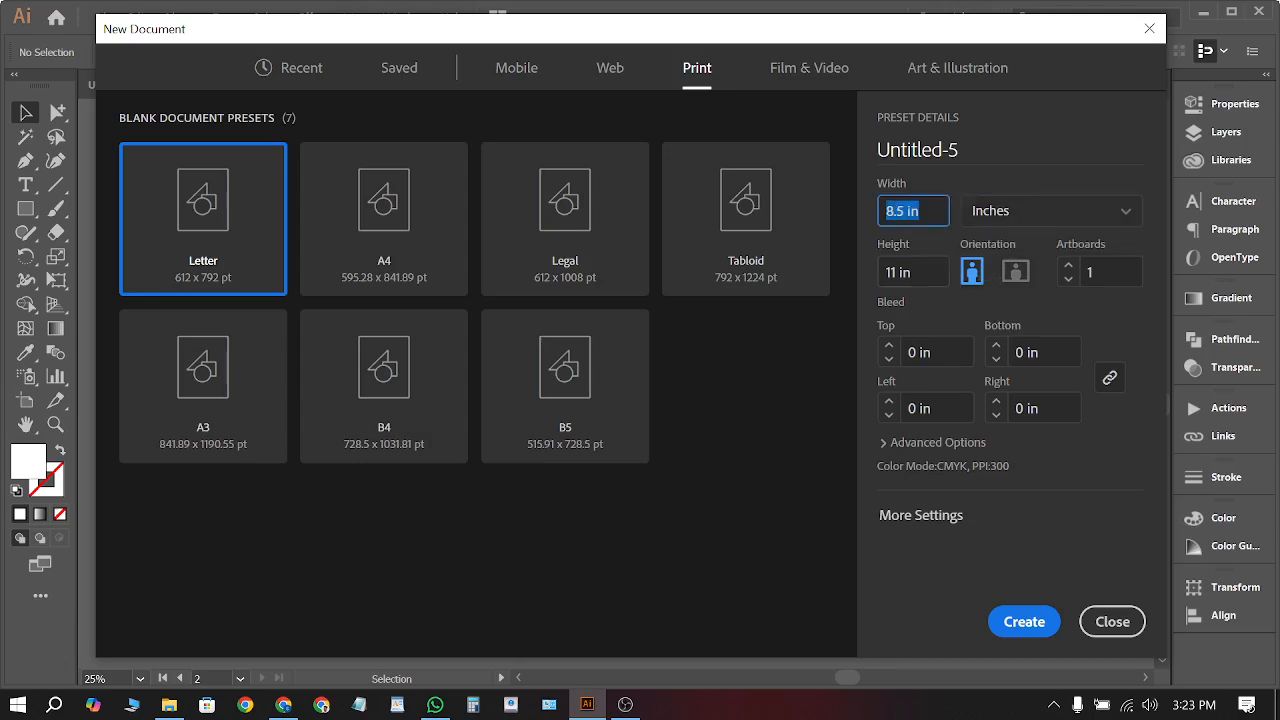
pyautogui.write('3.5')
pyautogui.press('Tab')
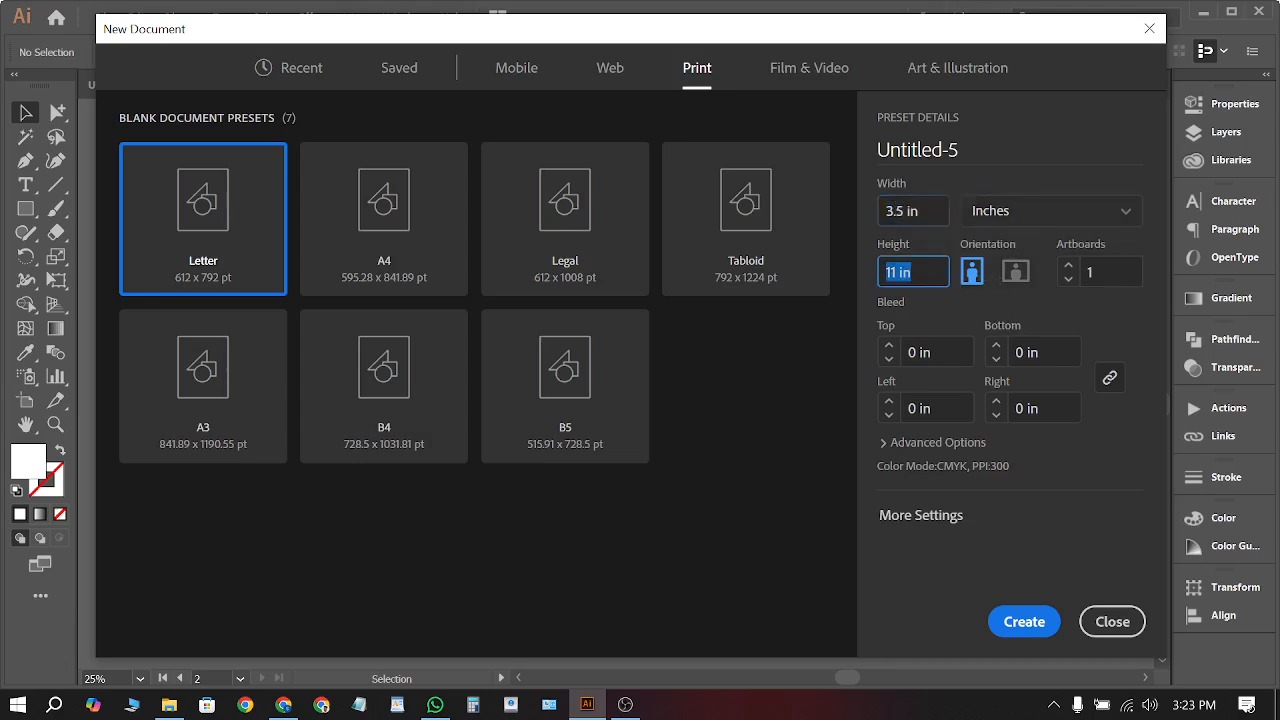
pyautogui.write('2')
pyautogui.press('Tab')
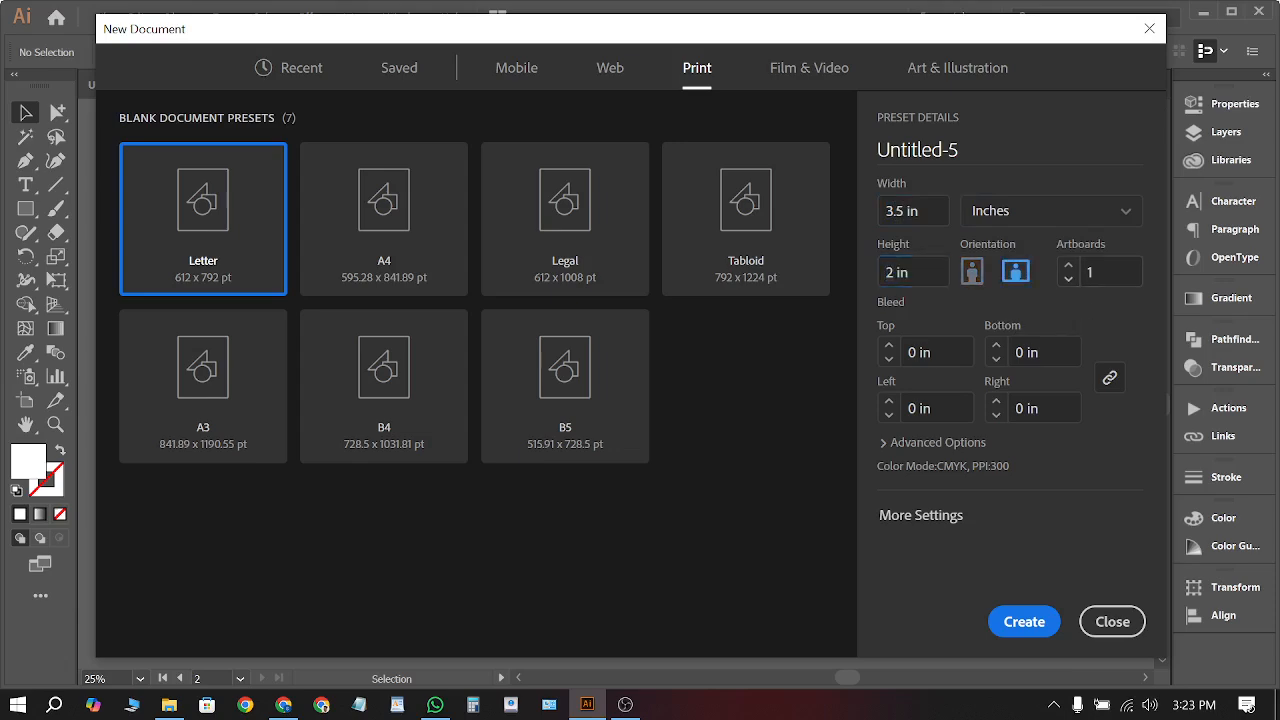
# Give the document 2 artboards and 0.125 in bleed on every side, then create it
pyautogui.click(1067, 279)
pyautogui.write('2')
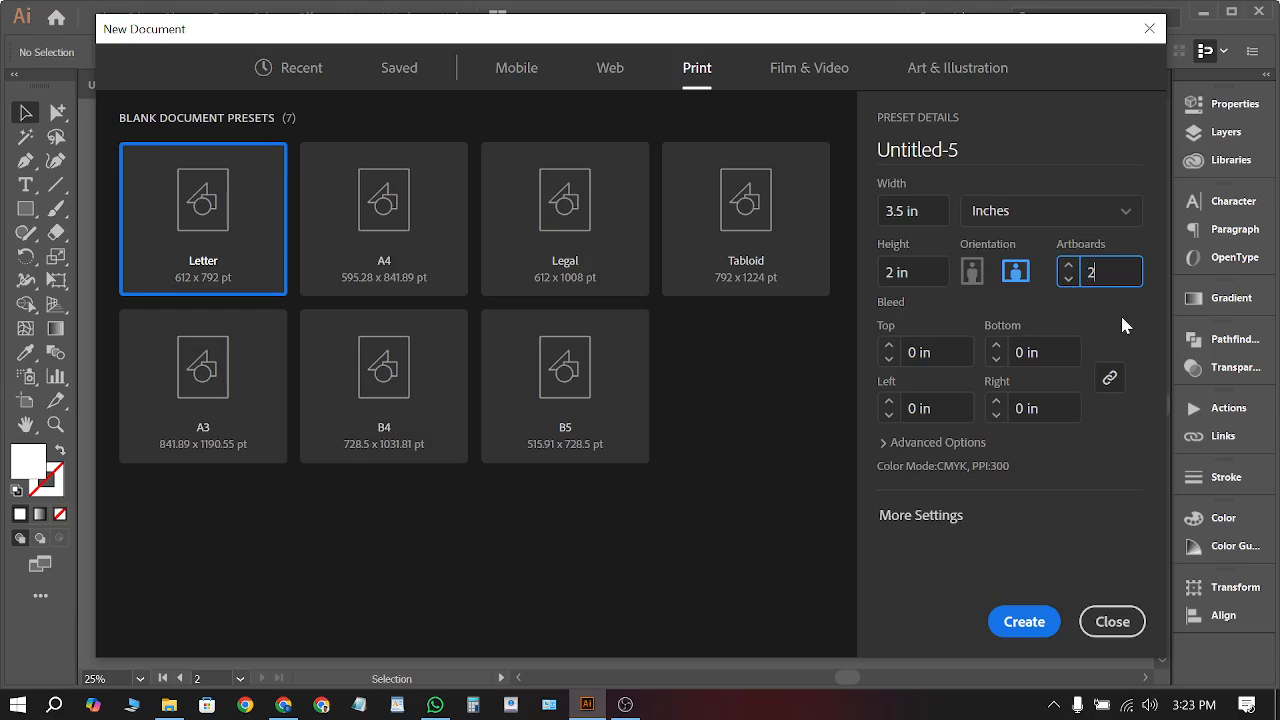
pyautogui.press('Tab')
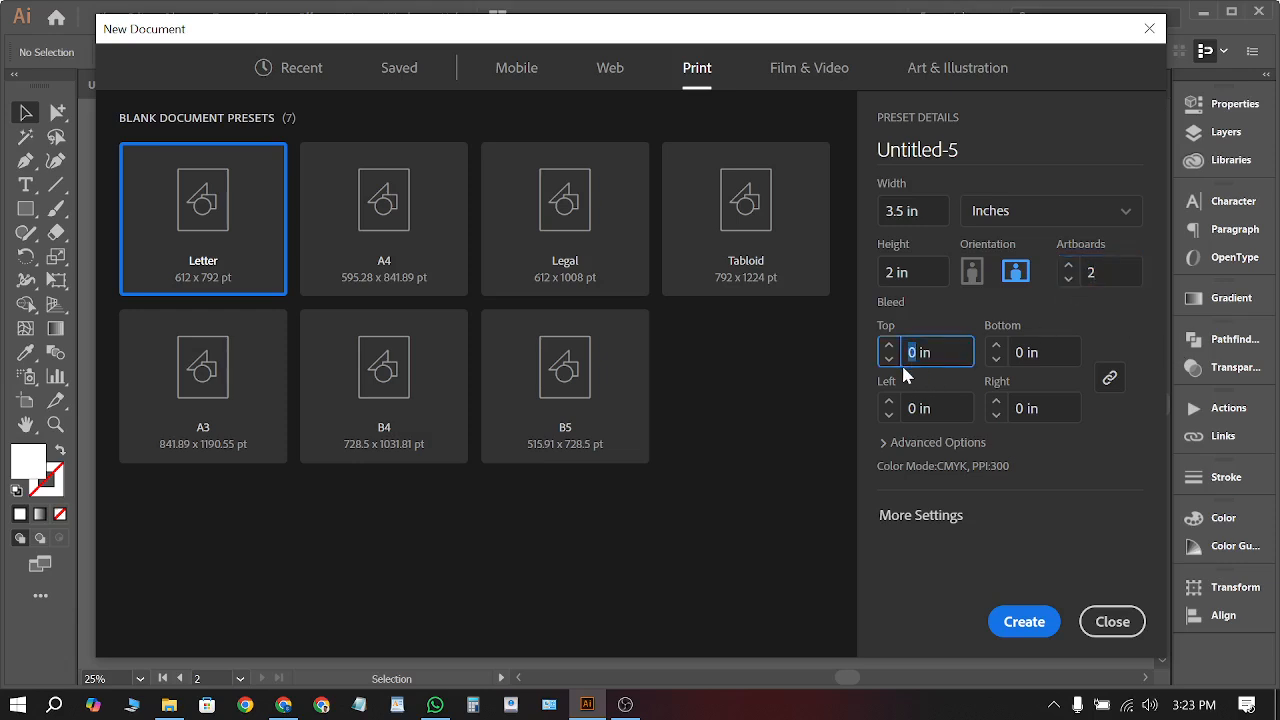
pyautogui.click(912, 356)
pyautogui.write('0.125')
pyautogui.click(1065, 307)
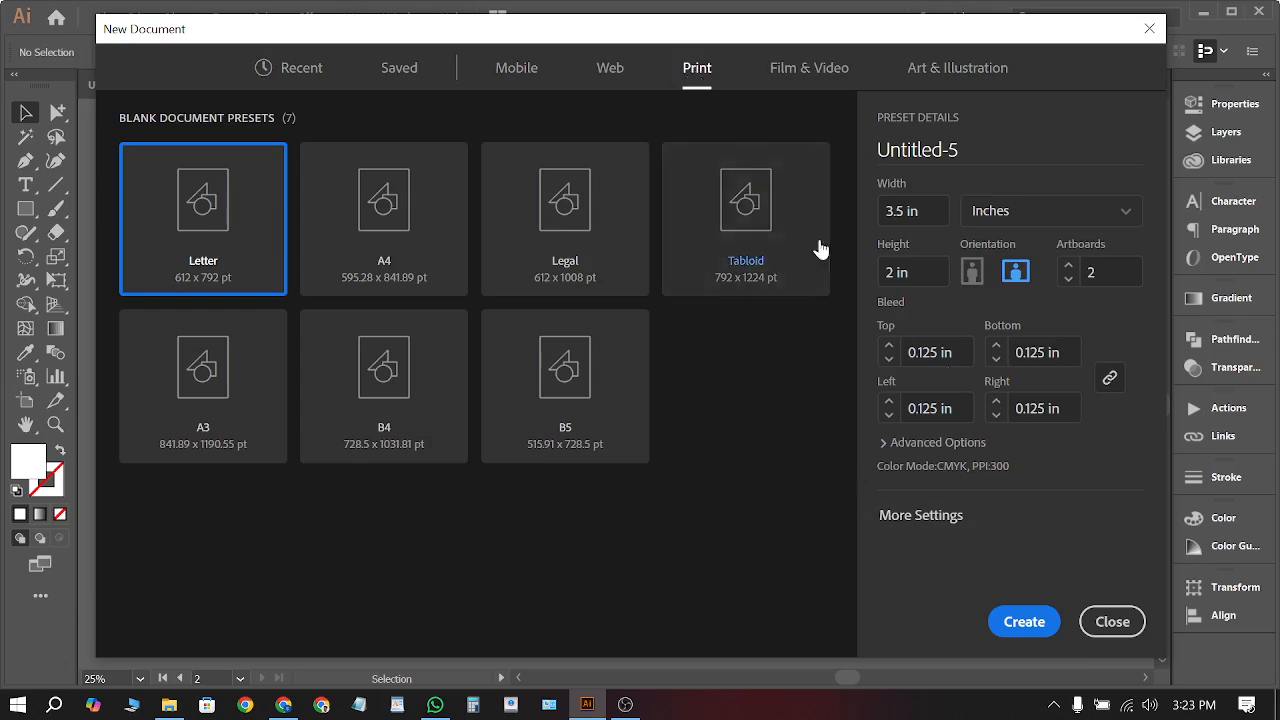
pyautogui.click(1019, 622)
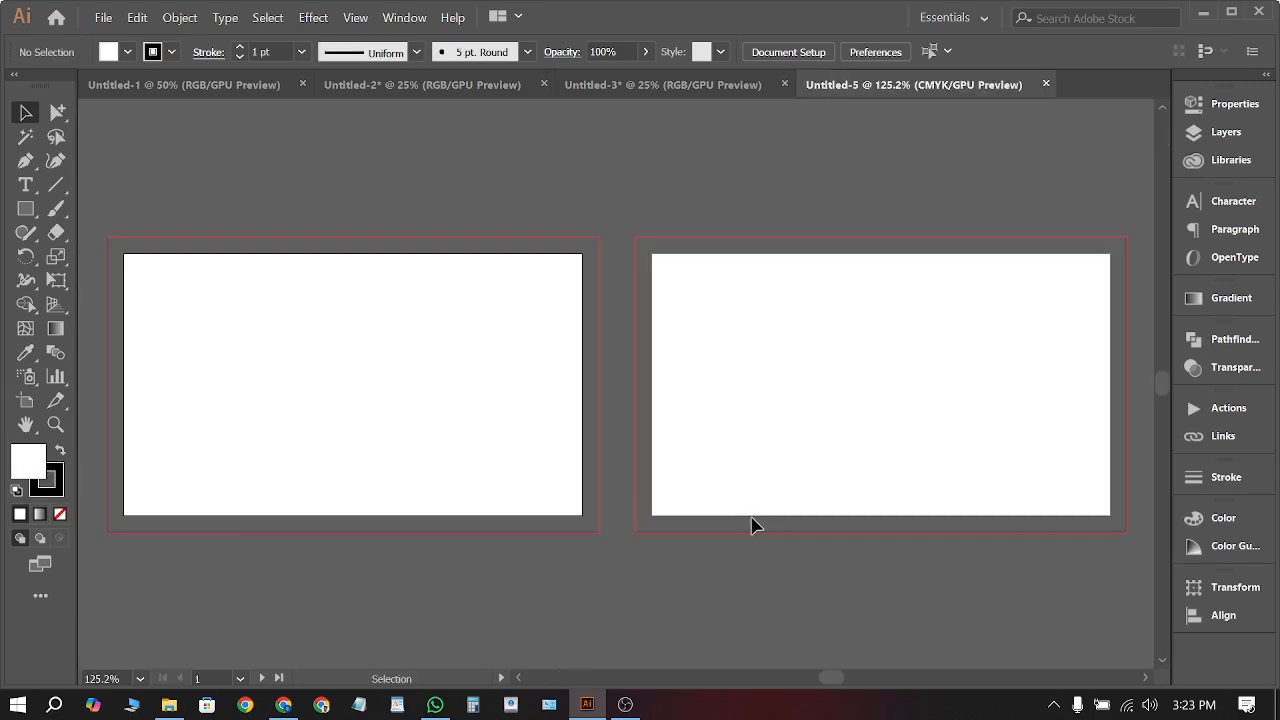
# Switch between Untitled-3 and Untitled-5 to locate the business card image
pyautogui.scroll(-1, 815, 250)
pyautogui.scroll(-2, 898, 250)
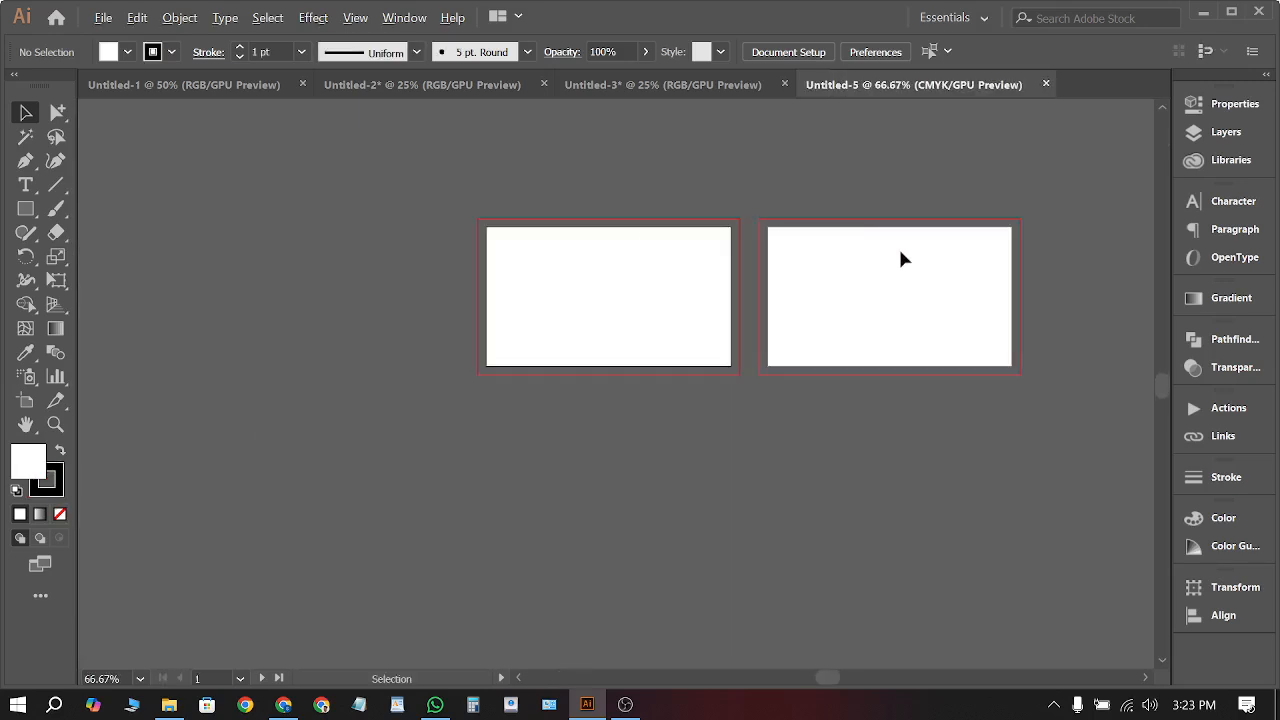
pyautogui.click(737, 88)
pyautogui.scroll(8, 748, 270)
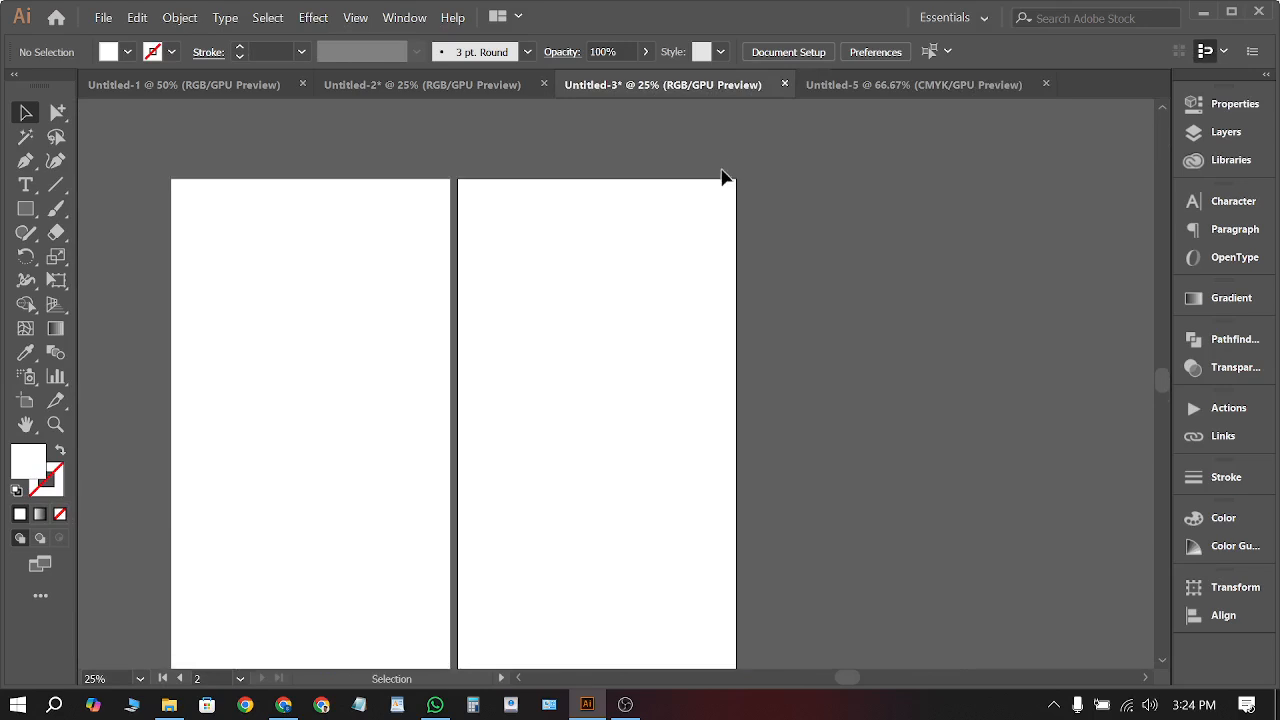
pyautogui.scroll(7, 723, 177)
pyautogui.click(900, 84)
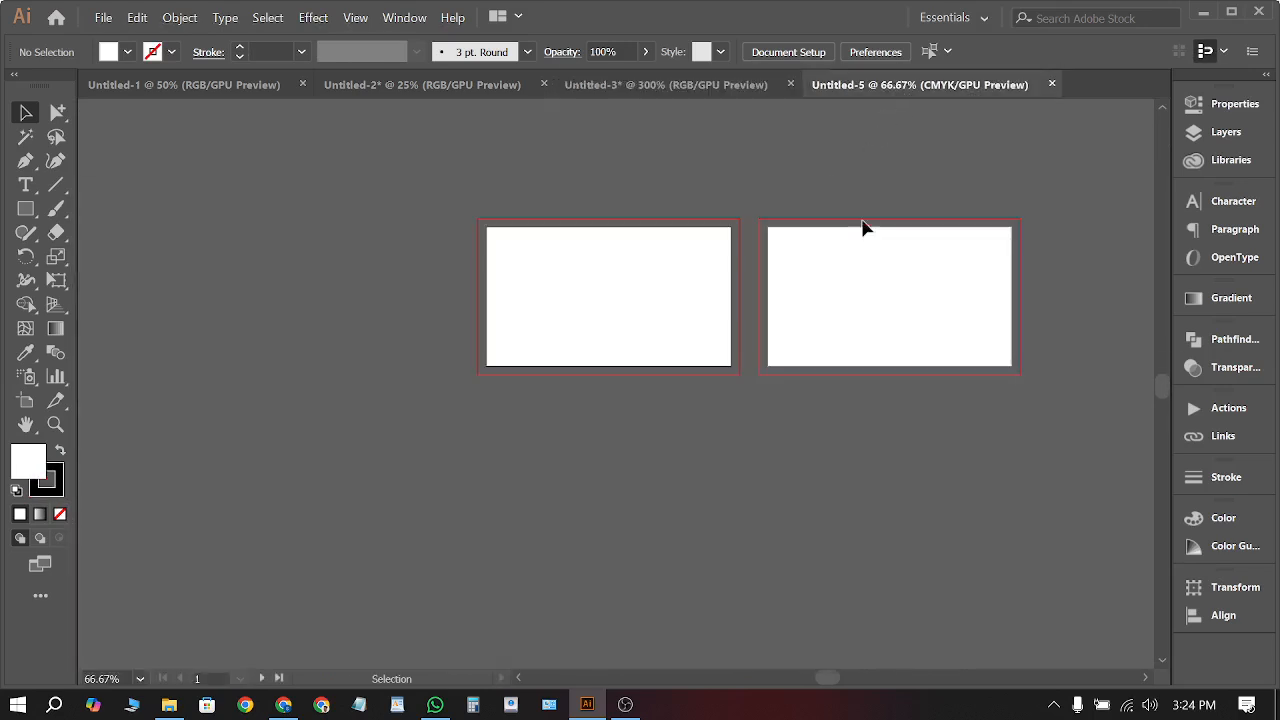
pyautogui.scroll(5, 778, 238)
pyautogui.scroll(1, 653, 255)
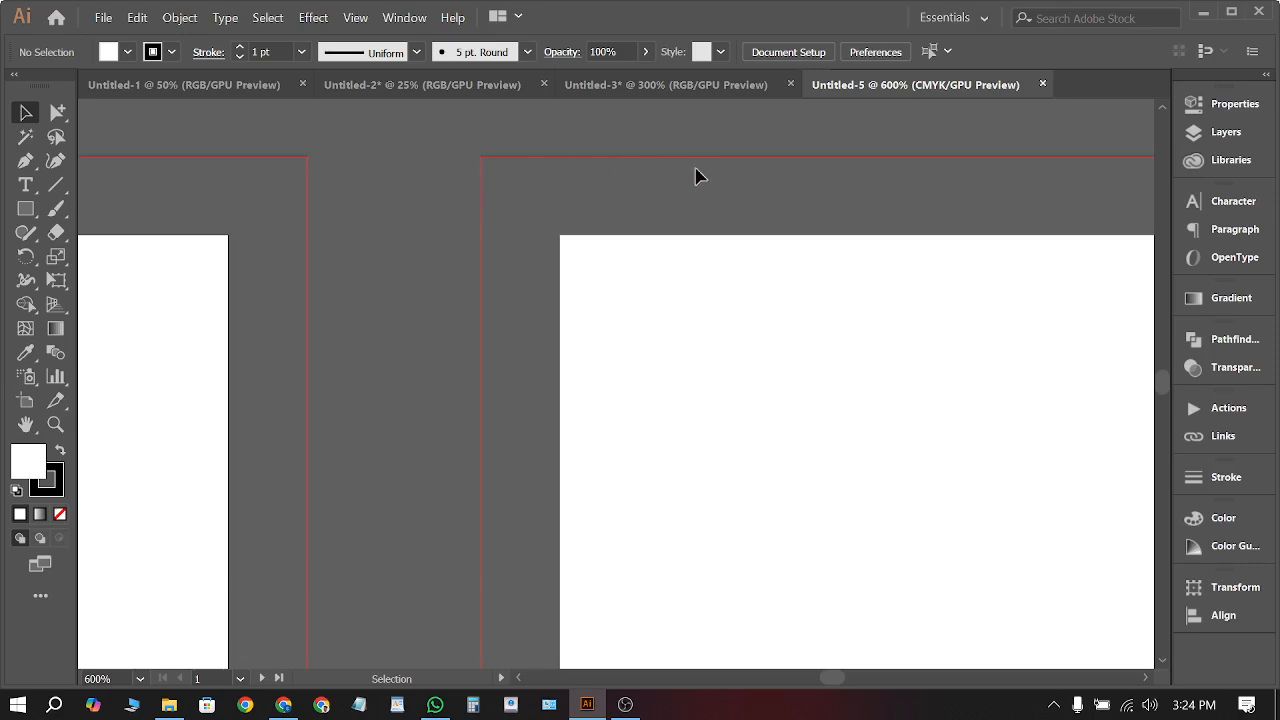
pyautogui.scroll(-1, 697, 176)
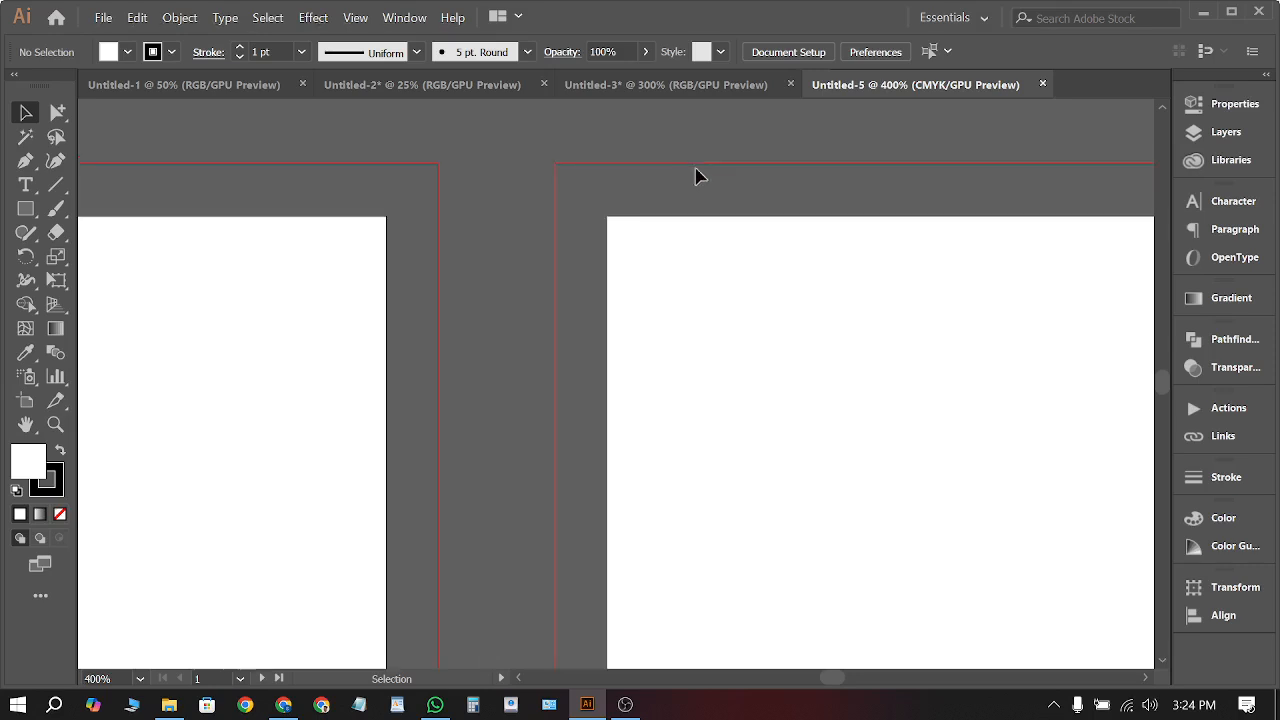
pyautogui.click(671, 86)
pyautogui.scroll(-5, 690, 385)
pyautogui.scroll(-2, 730, 363)
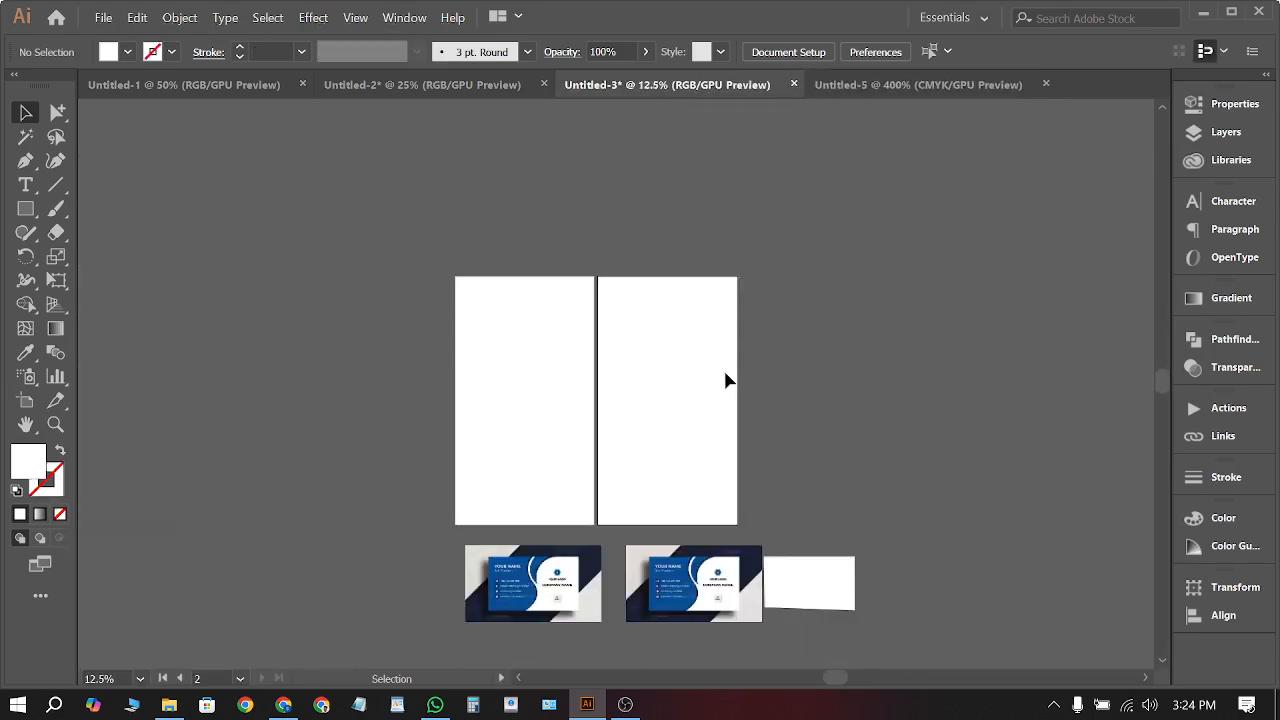
# Drag the card image from Untitled-3 into Untitled-5 and place it below the two artboards
pyautogui.moveTo(700, 580); pyautogui.dragTo(862, 88)
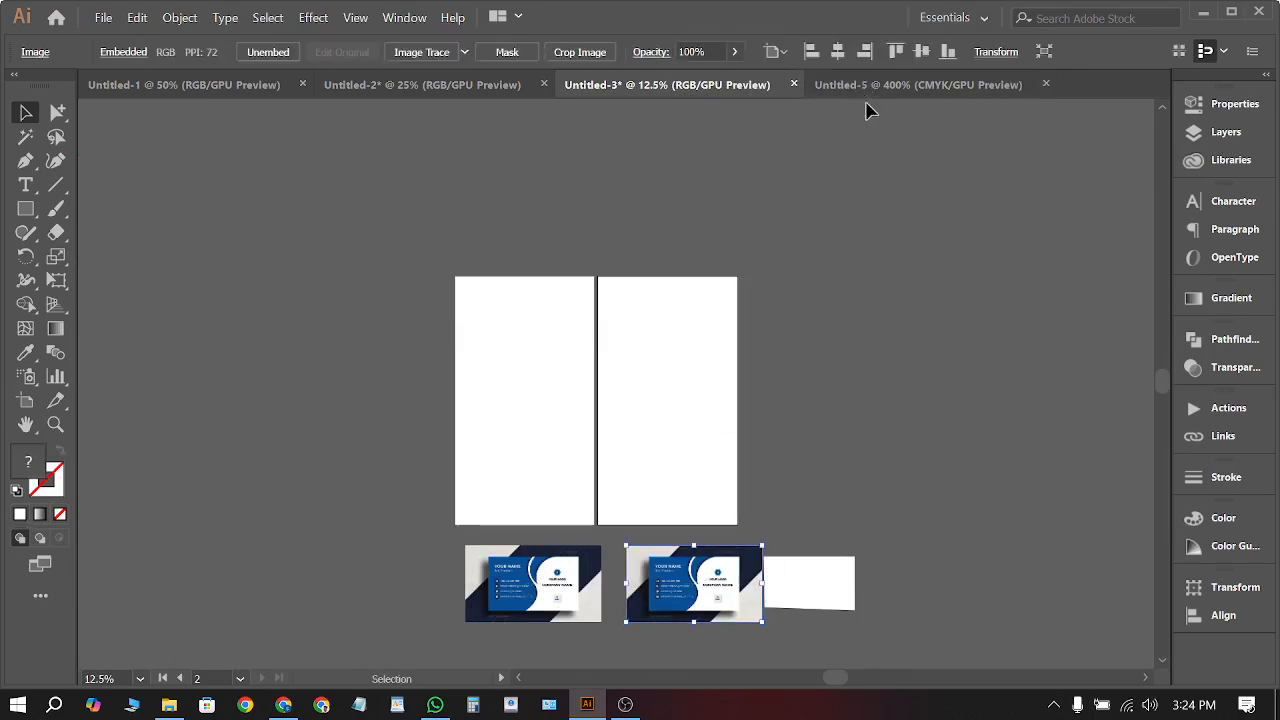
pyautogui.click(877, 86)
pyautogui.click(640, 88)
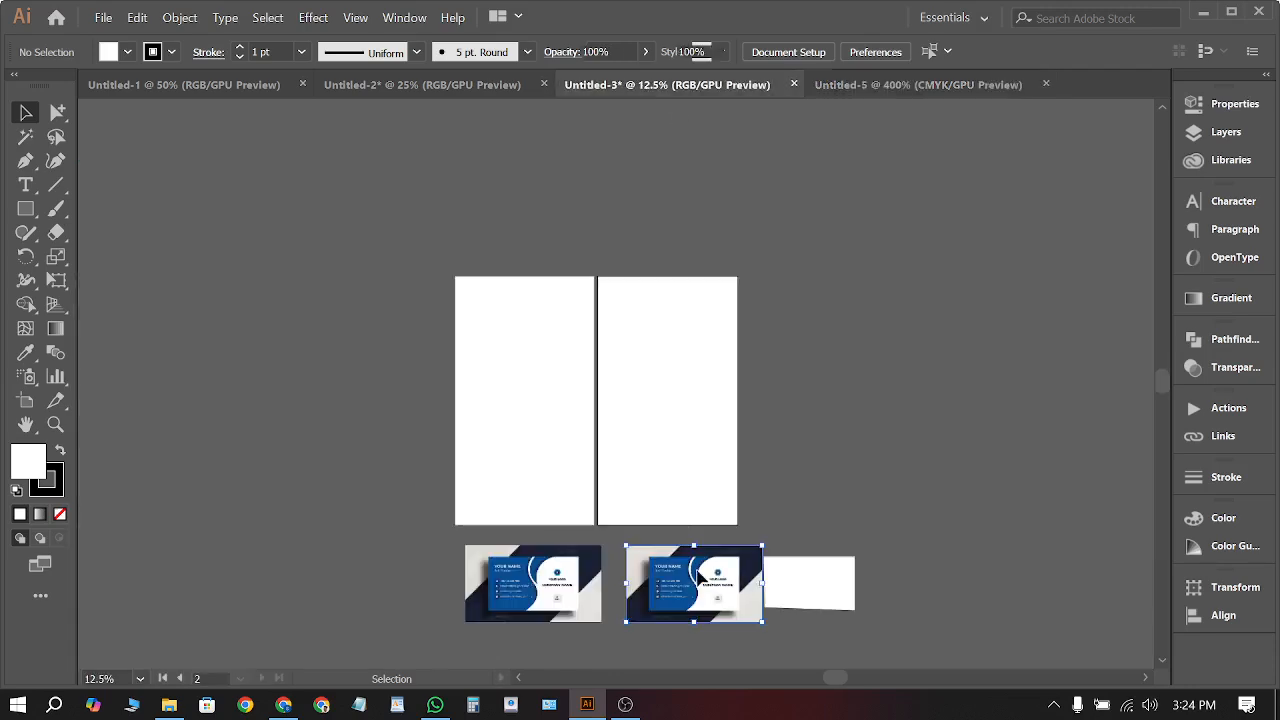
pyautogui.moveTo(700, 583); pyautogui.dragTo(737, 389)
pyautogui.scroll(-5, 689, 286)
pyautogui.moveTo(740, 284); pyautogui.dragTo(724, 452)
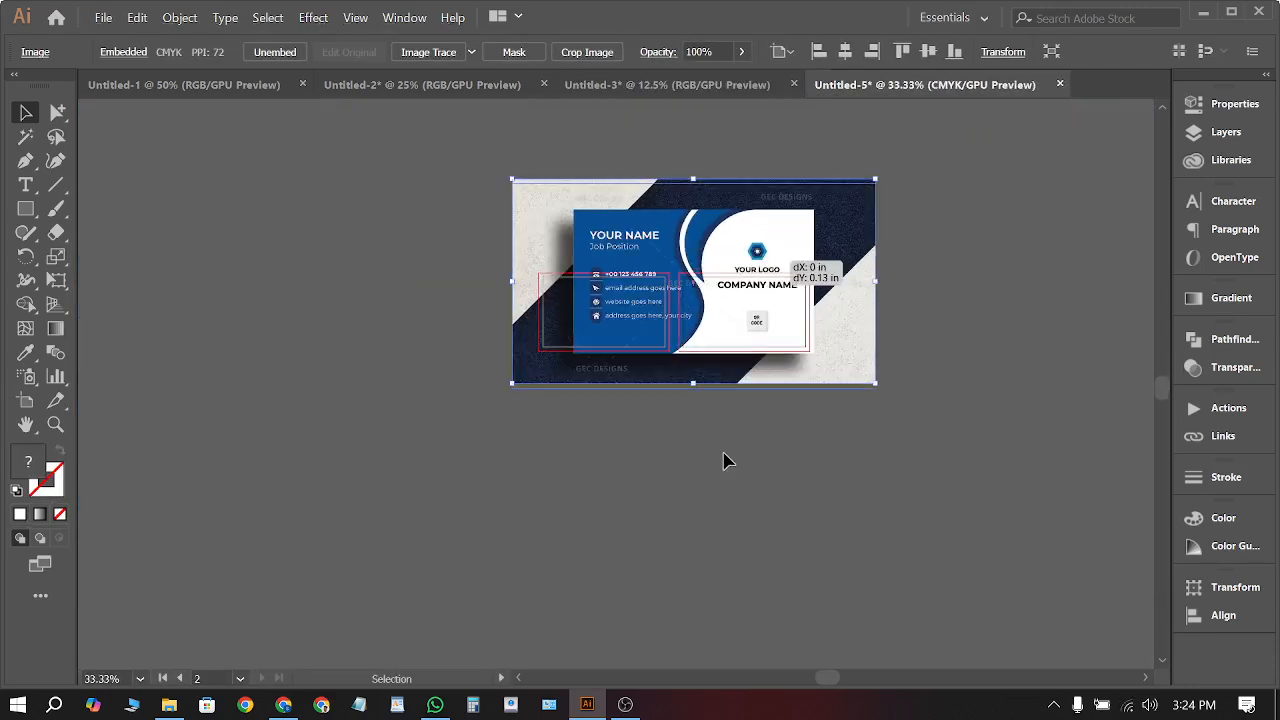
pyautogui.scroll(1, 733, 505)
pyautogui.click(1035, 455)
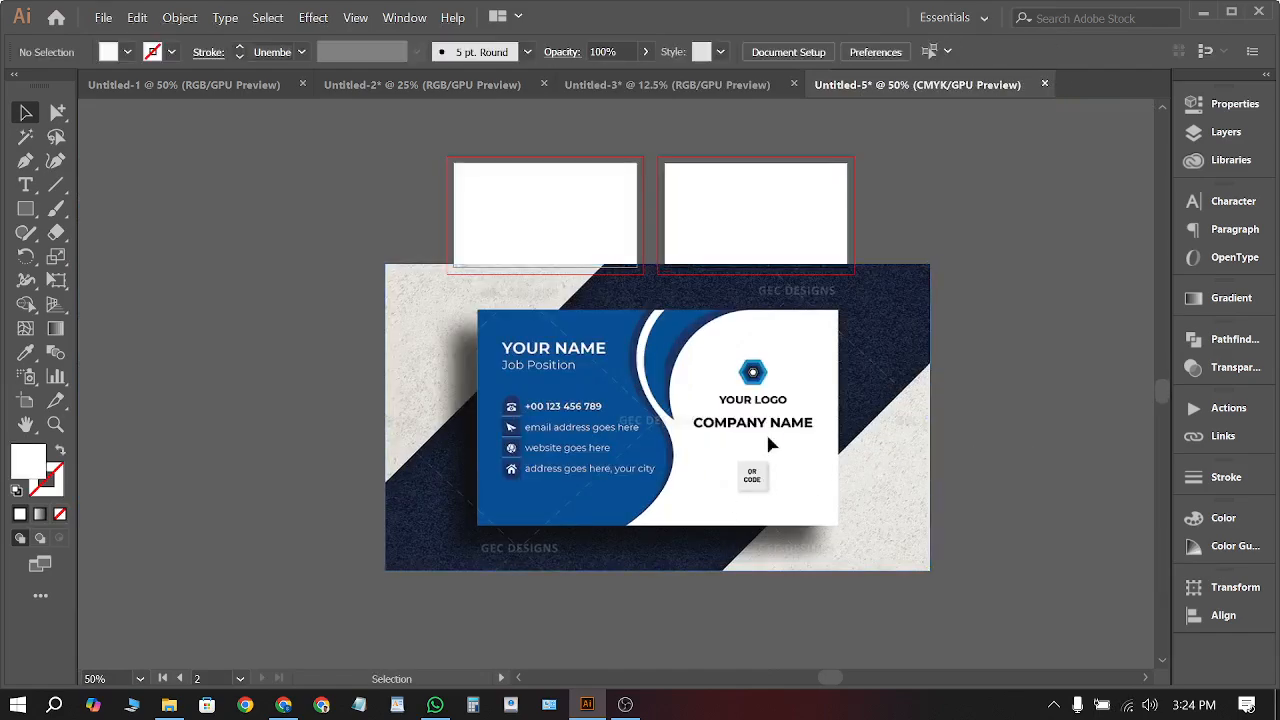
pyautogui.scroll(3, 746, 432)
pyautogui.scroll(-2, 752, 422)
pyautogui.click(26, 209)
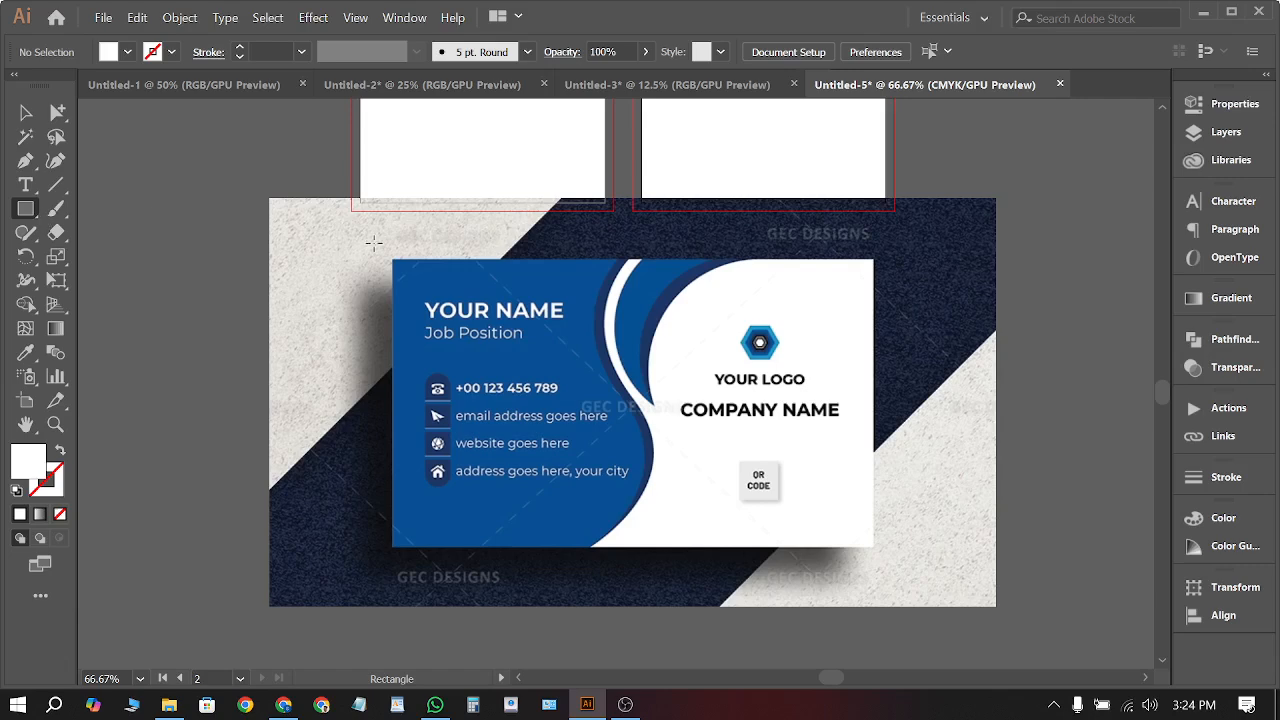
# Draw a rectangle over the front card and clip the image to it with a clipping mask
pyautogui.moveTo(392, 261); pyautogui.dragTo(871, 546)
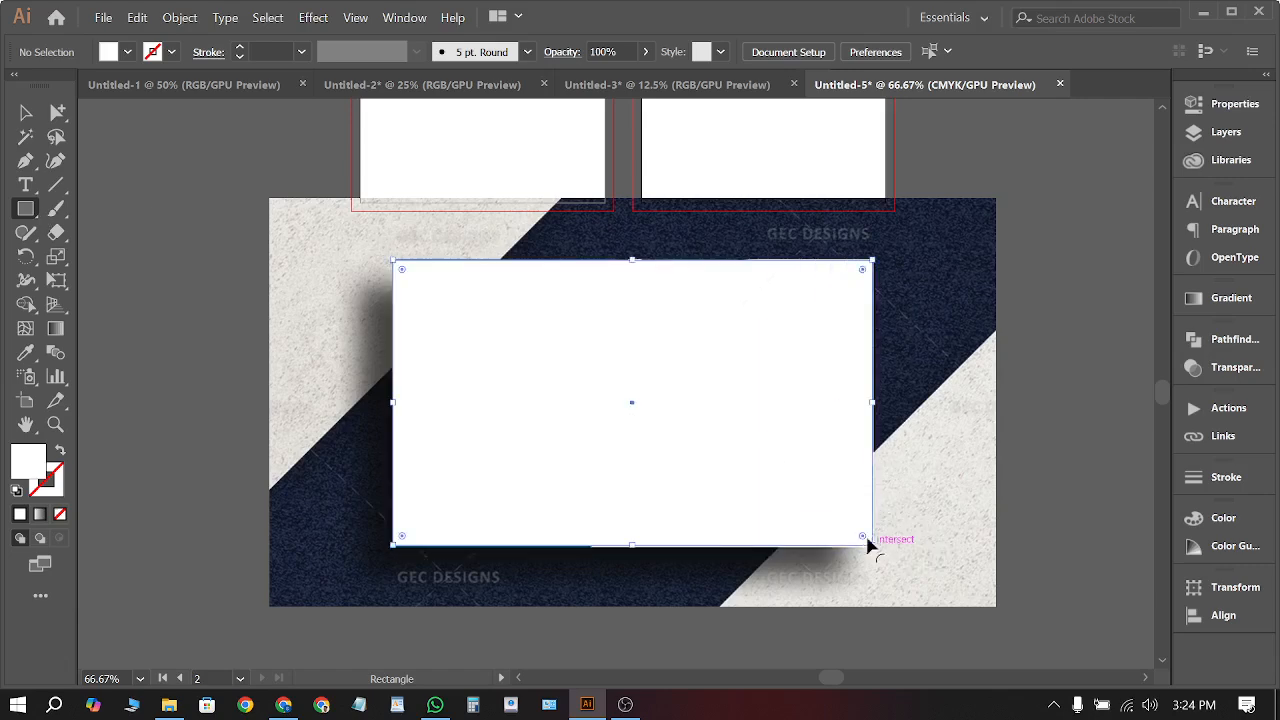
pyautogui.click(30, 113)
pyautogui.moveTo(208, 310); pyautogui.dragTo(573, 489)
pyautogui.rightClick(573, 490)
pyautogui.click(716, 358)
pyautogui.click(936, 428)
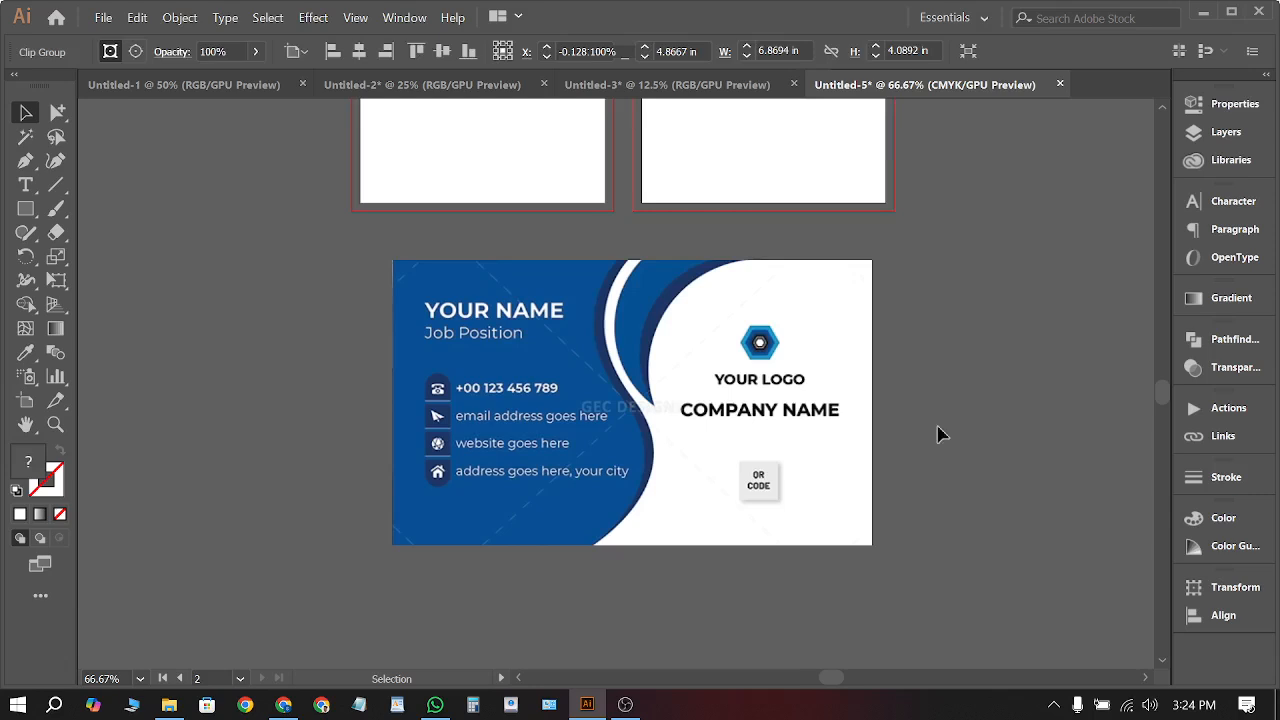
# Move the cropped card up toward the artboards and shrink it to about 3.61 in wide
pyautogui.scroll(-2, 766, 456)
pyautogui.scroll(1, 731, 478)
pyautogui.moveTo(723, 475); pyautogui.dragTo(745, 366)
pyautogui.scroll(3, 770, 360)
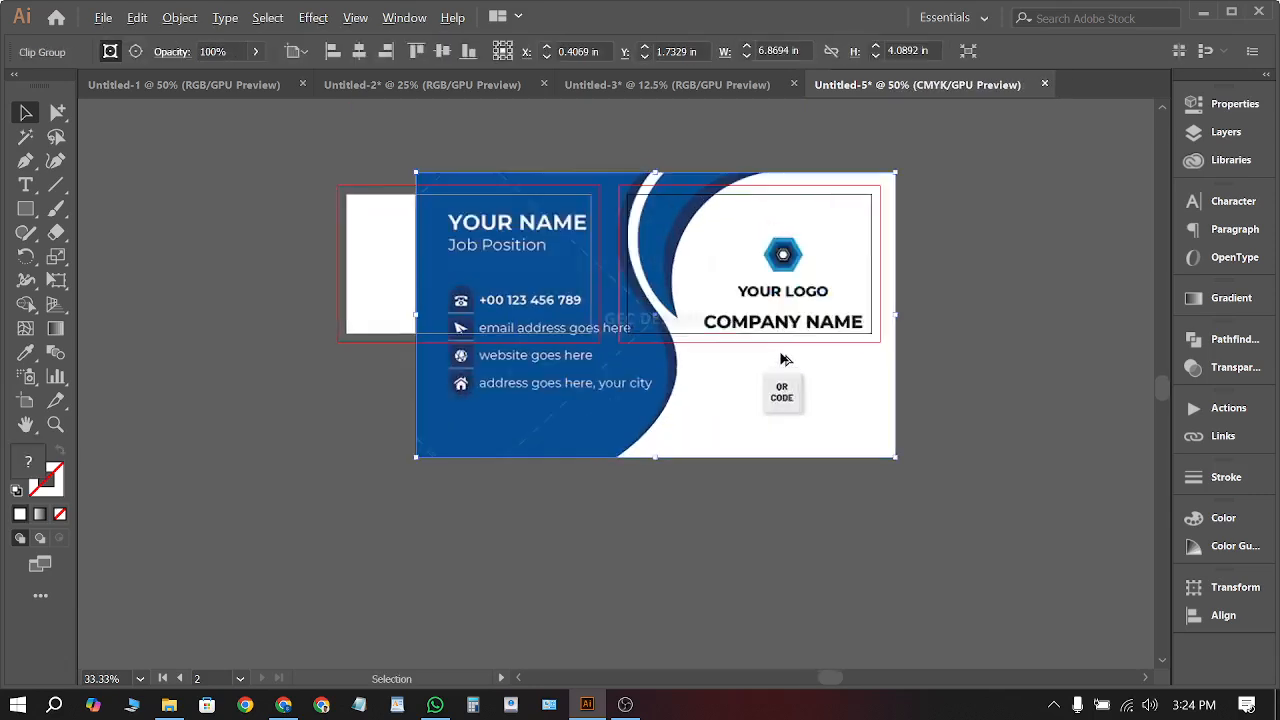
pyautogui.moveTo(233, 512); pyautogui.dragTo(575, 325)
pyautogui.scroll(2, 930, 176)
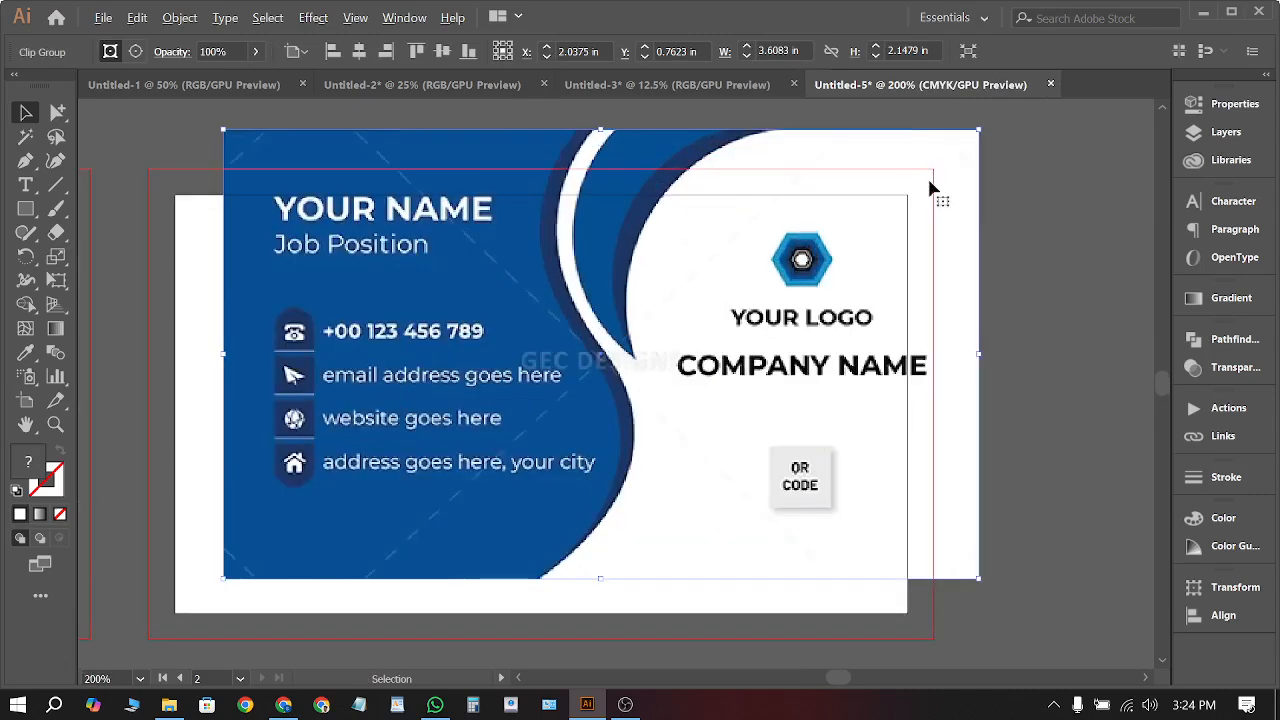
# Position the card over the right artboard and resize it so its edges meet the bleed
pyautogui.moveTo(931, 191); pyautogui.dragTo(883, 221)
pyautogui.scroll(-2, 571, 446)
pyautogui.scroll(3, 590, 390)
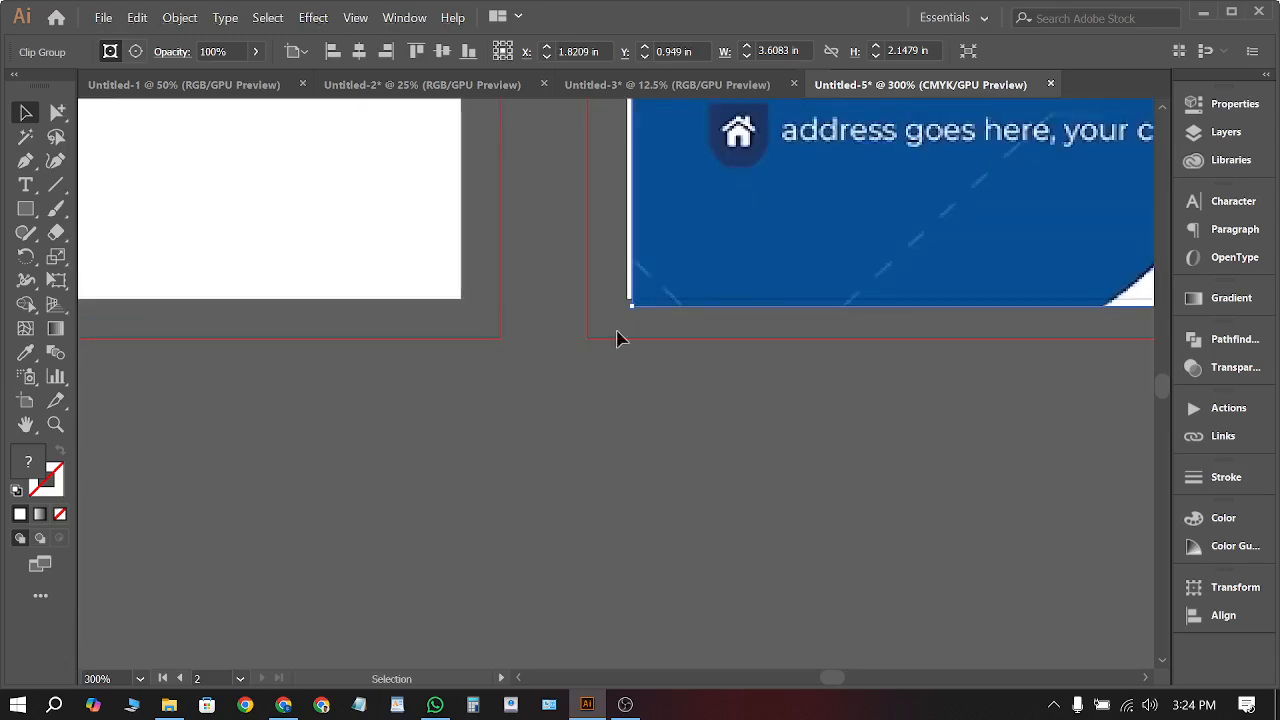
pyautogui.moveTo(631, 309); pyautogui.dragTo(591, 337)
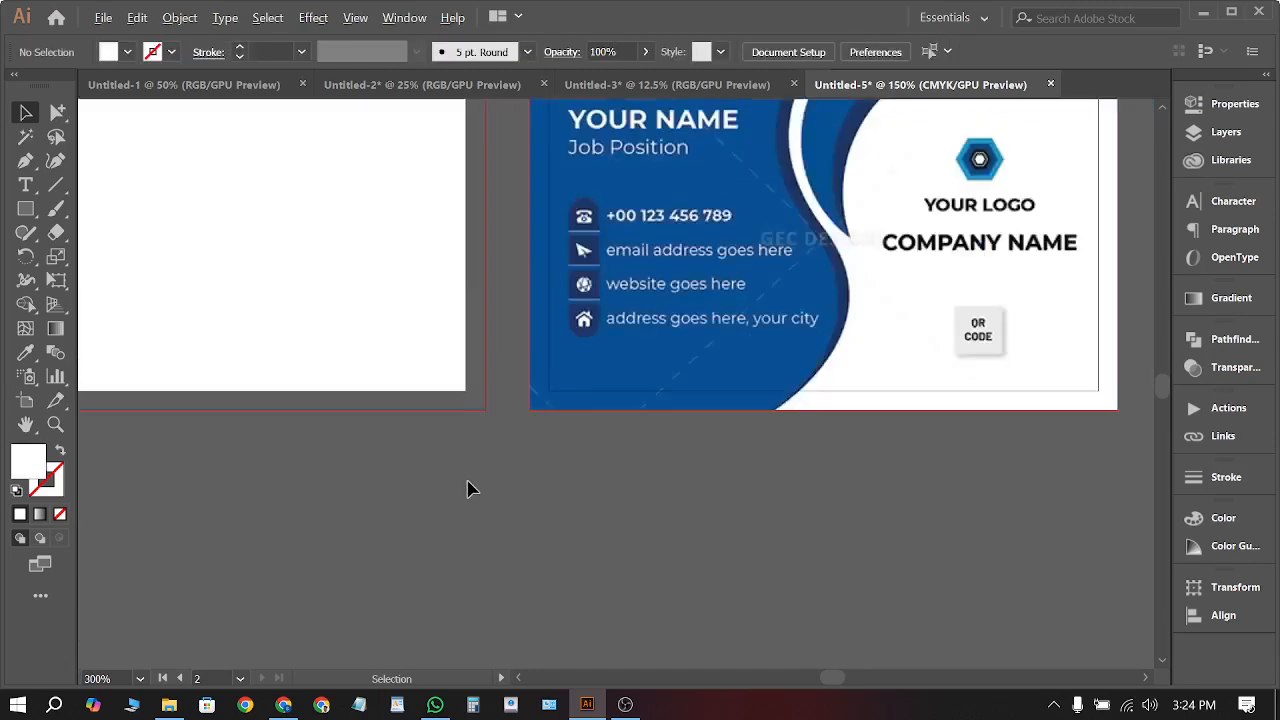
pyautogui.scroll(-4, 600, 450)
pyautogui.scroll(2, 714, 423)
pyautogui.scroll(2, 714, 406)
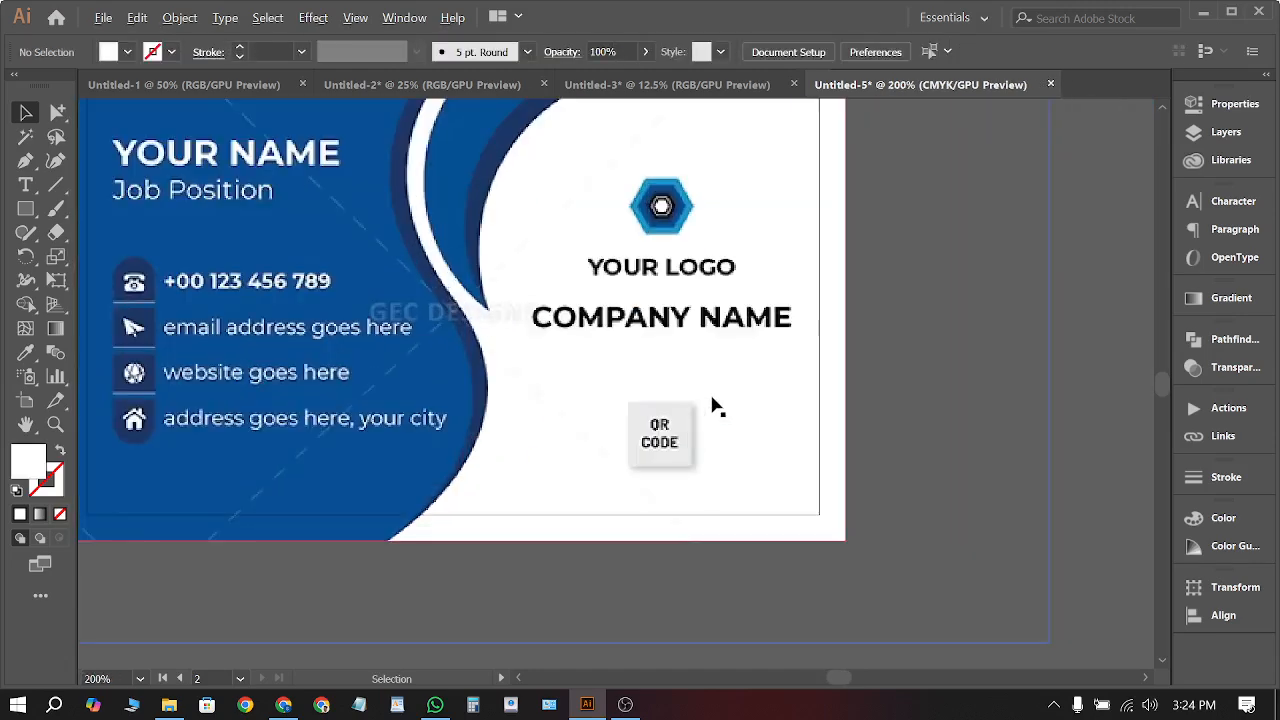
pyautogui.scroll(-1, 900, 453)
pyautogui.scroll(1, 900, 453)
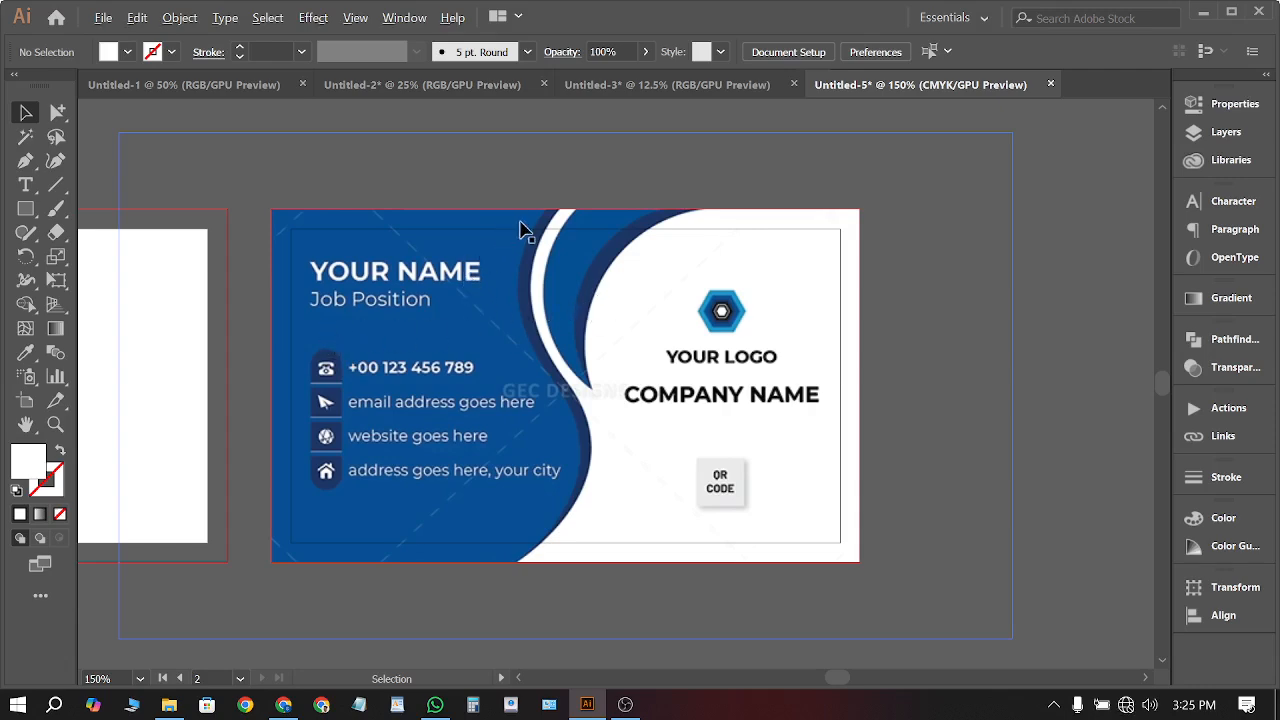
# Draw a small triangle with the Pen tool over the white gap at the card's top edge
pyautogui.keyDown('alt'); pyautogui.scroll(5, 560, 238); pyautogui.keyUp('alt')
pyautogui.keyDown('alt'); pyautogui.scroll(-4, 800, 237); pyautogui.keyUp('alt')
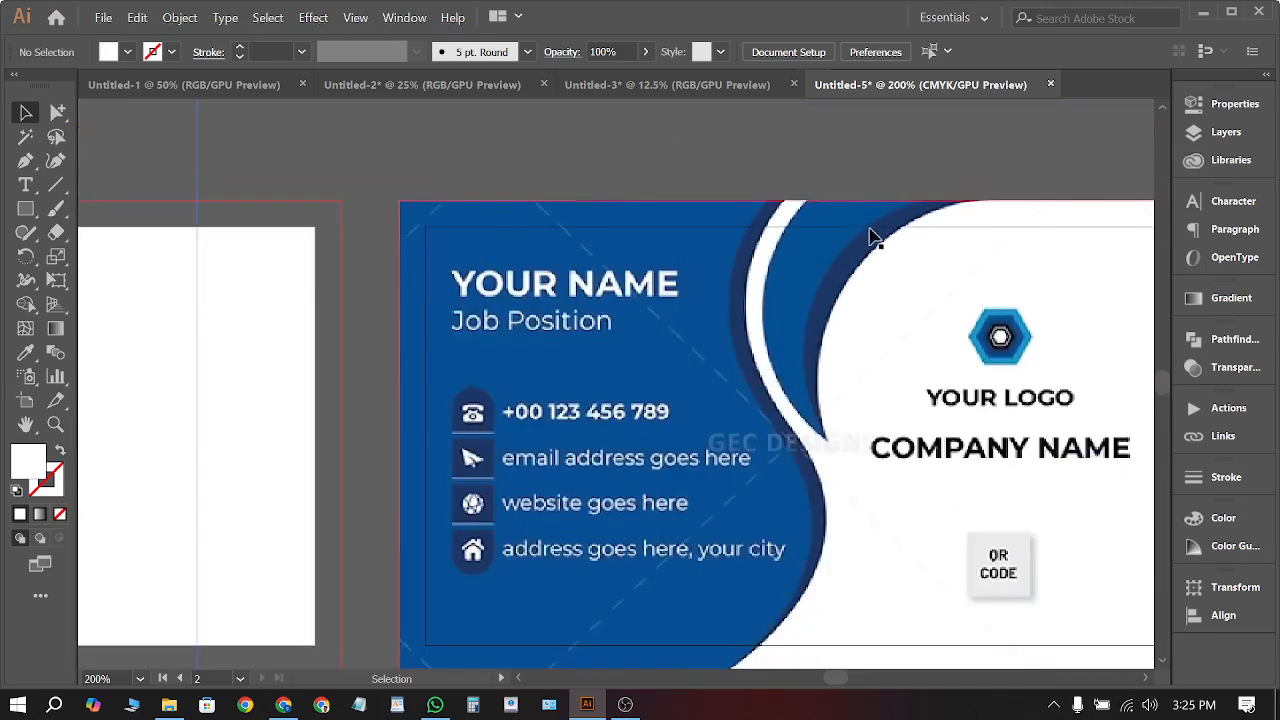
pyautogui.keyDown('alt'); pyautogui.scroll(3, 983, 217); pyautogui.keyUp('alt')
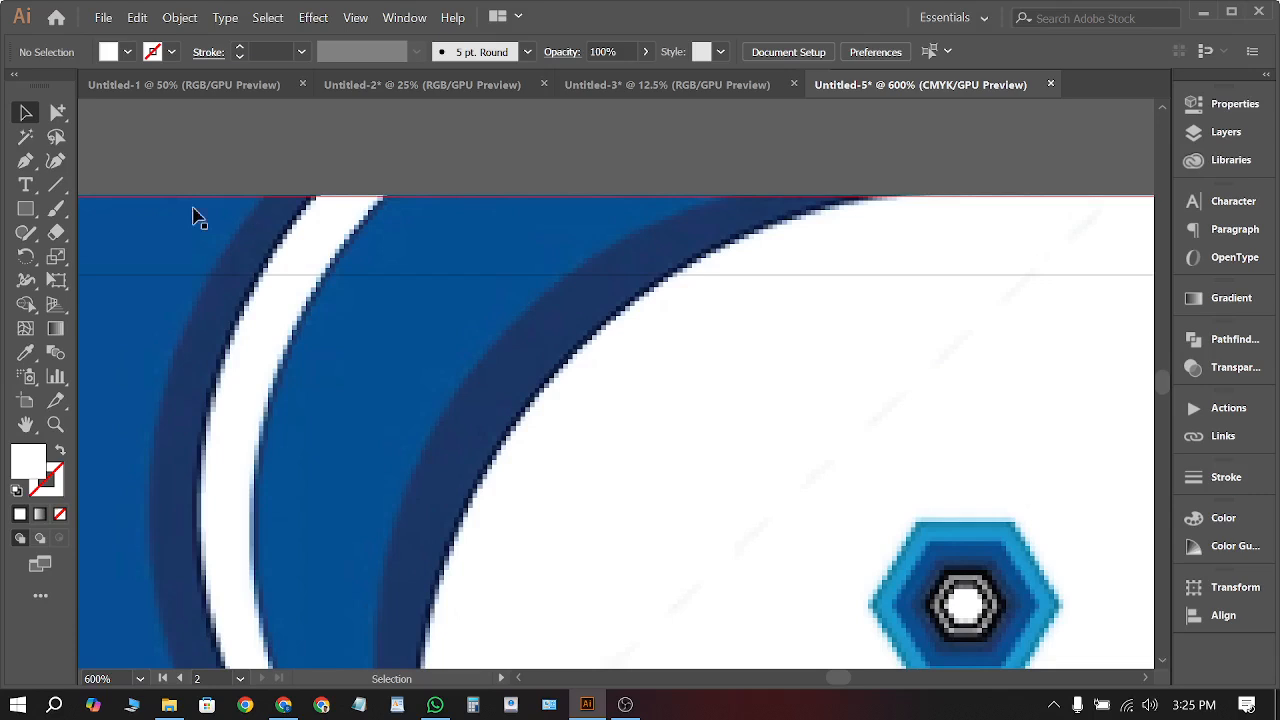
pyautogui.click(25, 160)
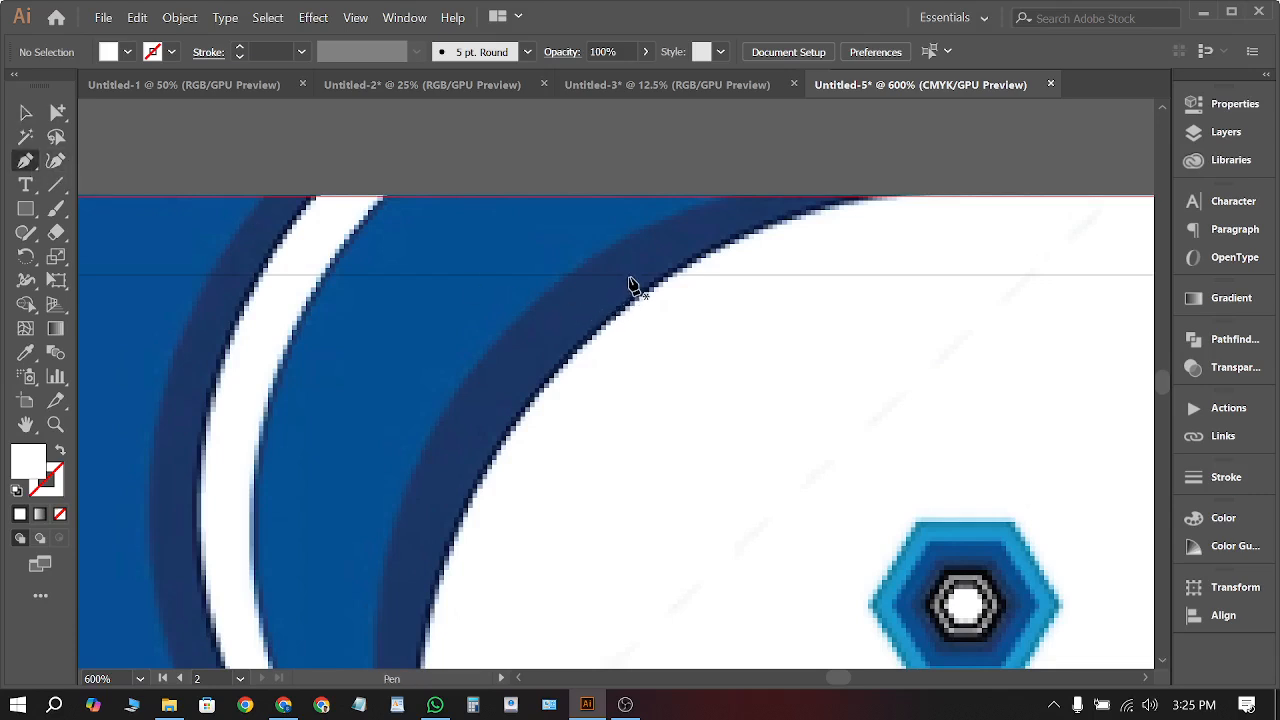
pyautogui.click(528, 305)
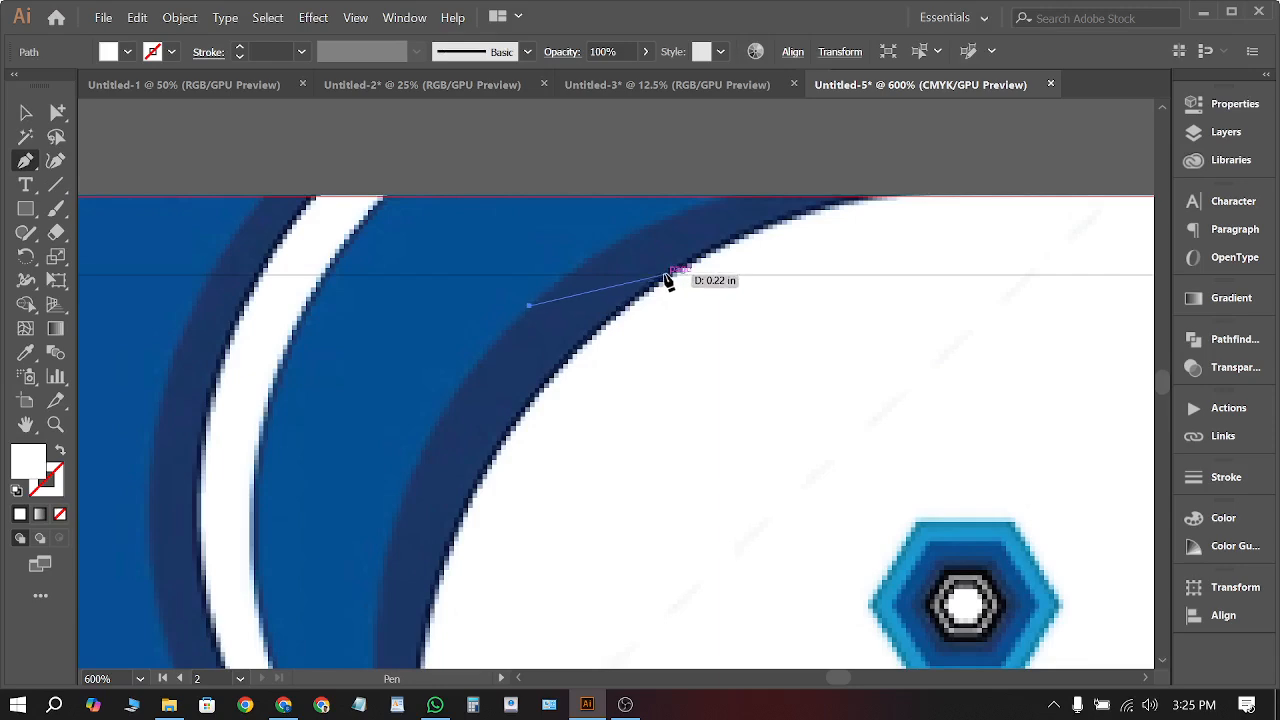
pyautogui.click(664, 274)
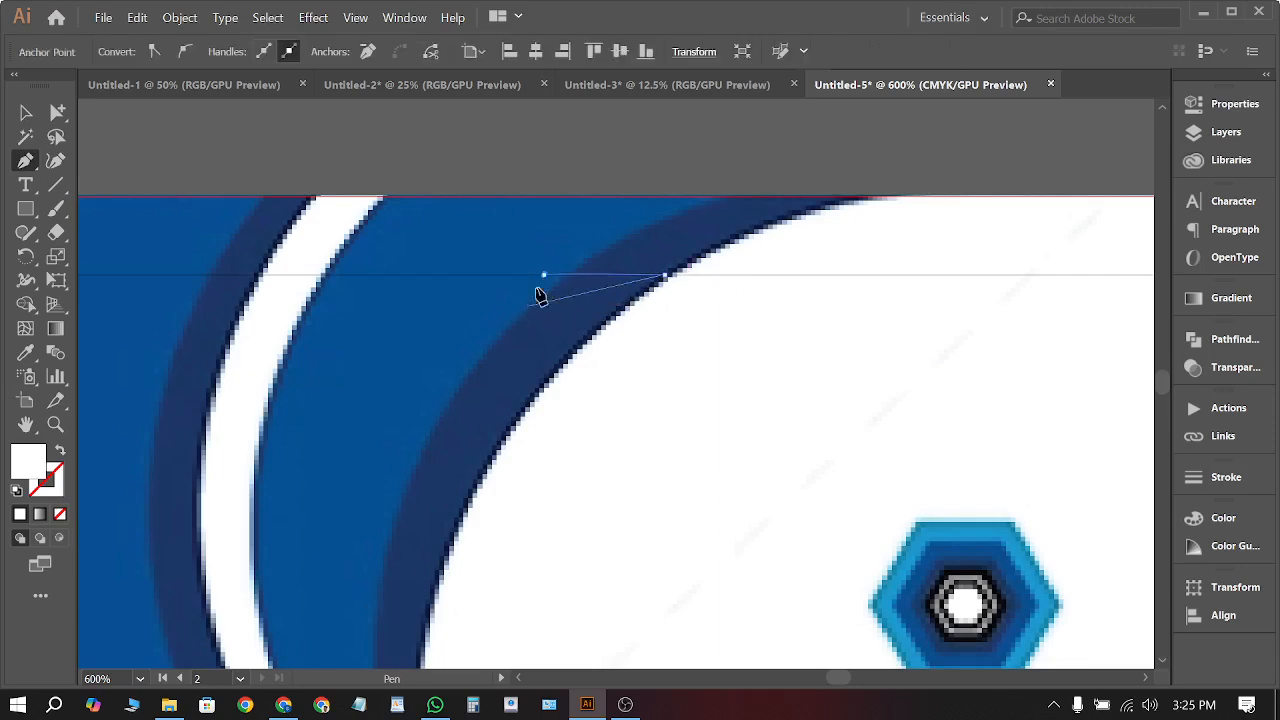
pyautogui.click(543, 274)
pyautogui.click(529, 307)
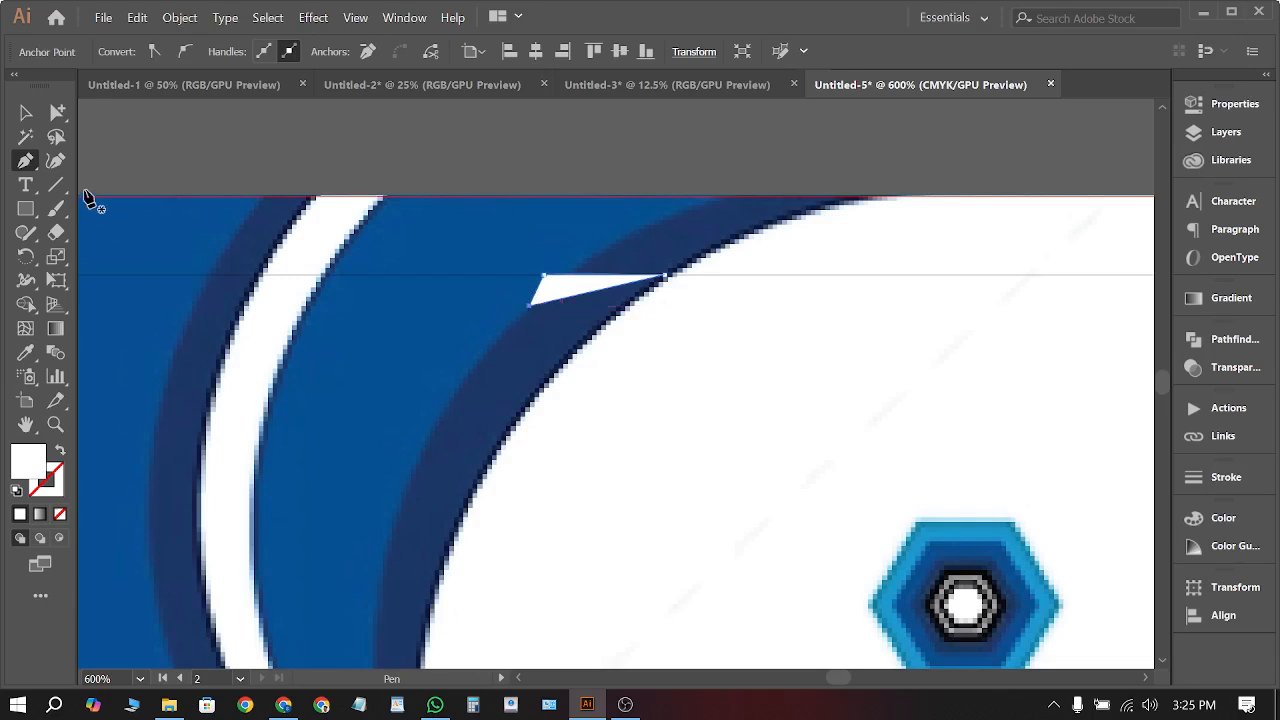
# Fill the new triangle with the card's blue using the Eyedropper
pyautogui.click(26, 112)
pyautogui.click(474, 240)
pyautogui.click(543, 278)
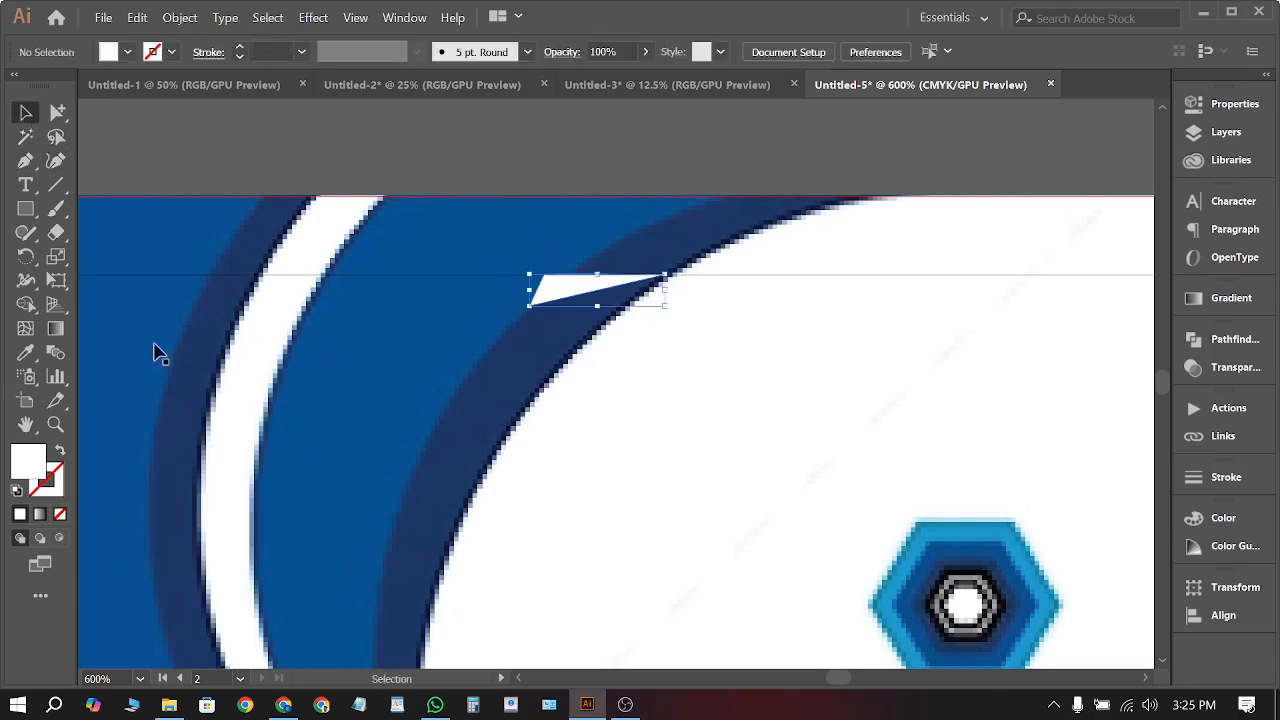
pyautogui.click(26, 352)
pyautogui.click(436, 327)
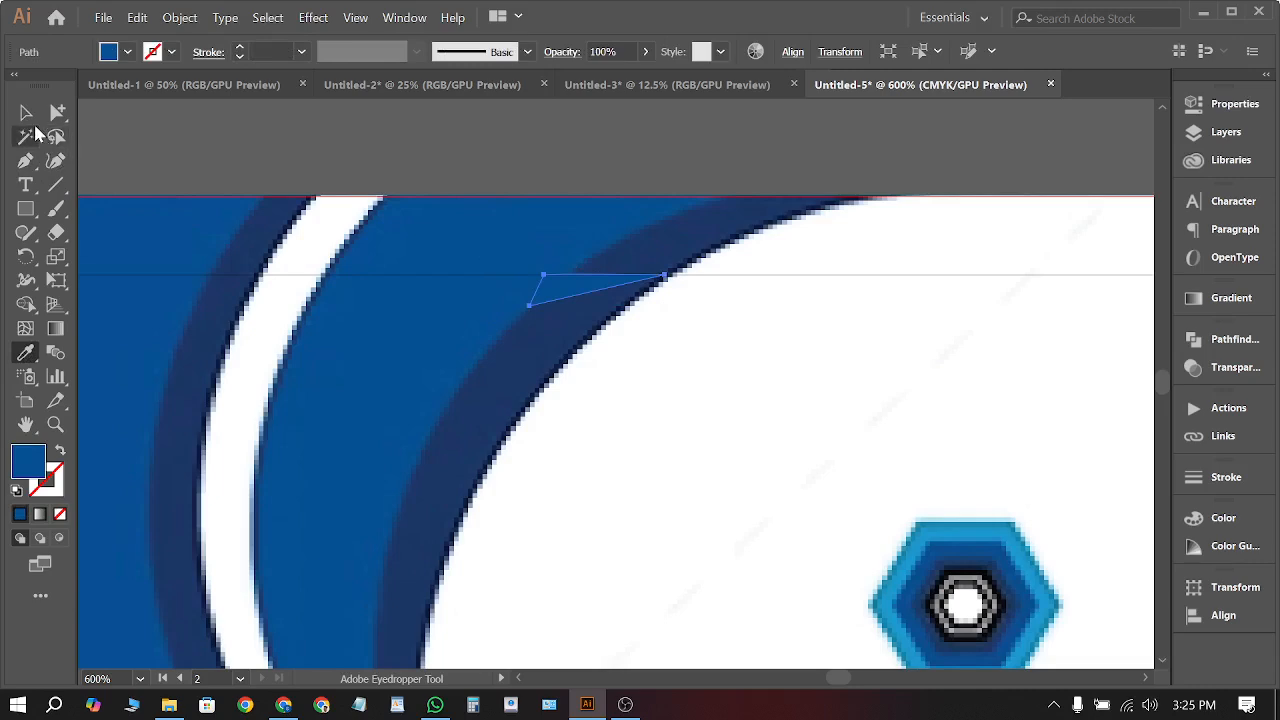
pyautogui.click(26, 112)
pyautogui.click(657, 245)
# Move the blue triangle up against the card's top edge
pyautogui.scroll(-1, 908, 296)
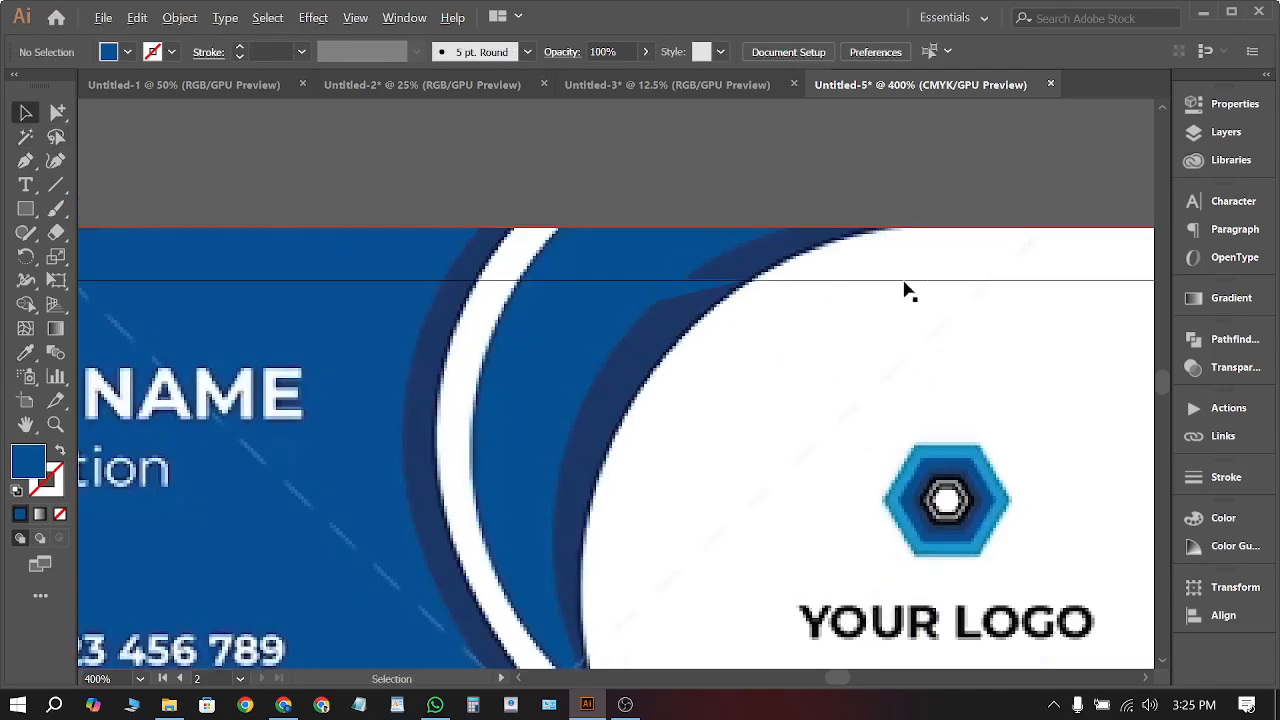
pyautogui.scroll(-2, 944, 290)
pyautogui.scroll(1, 870, 332)
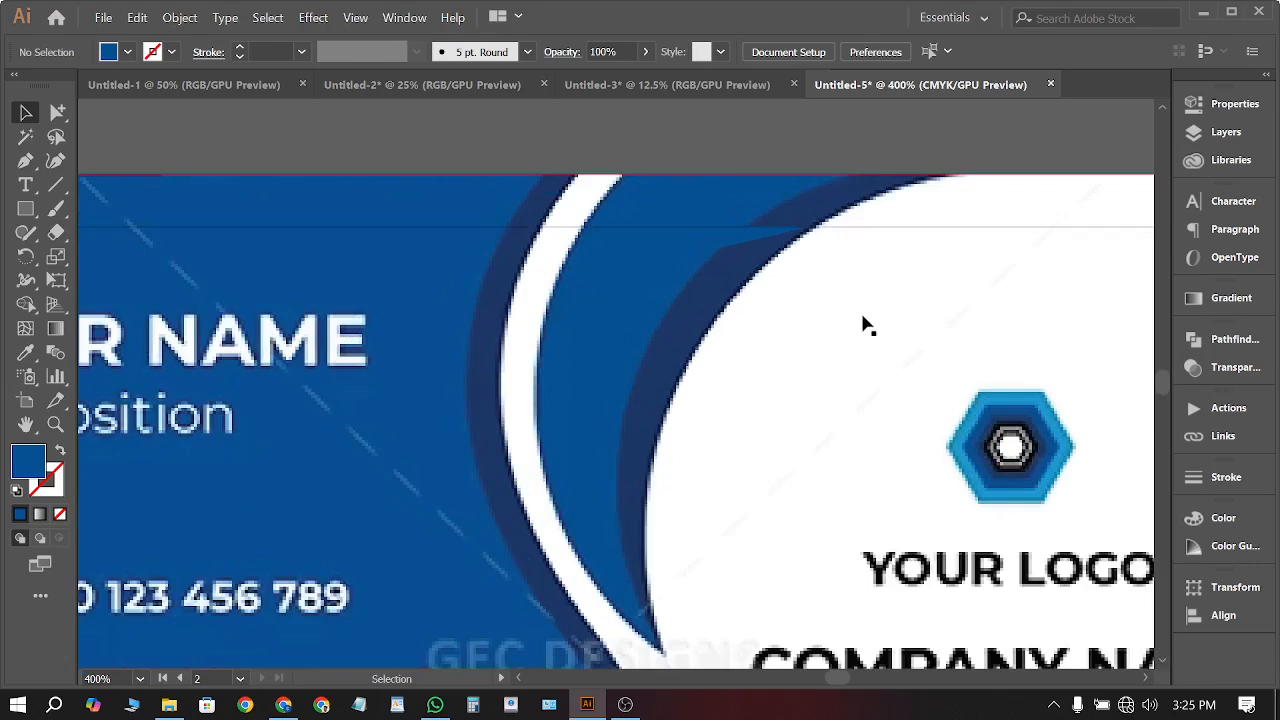
pyautogui.moveTo(743, 249); pyautogui.dragTo(818, 193)
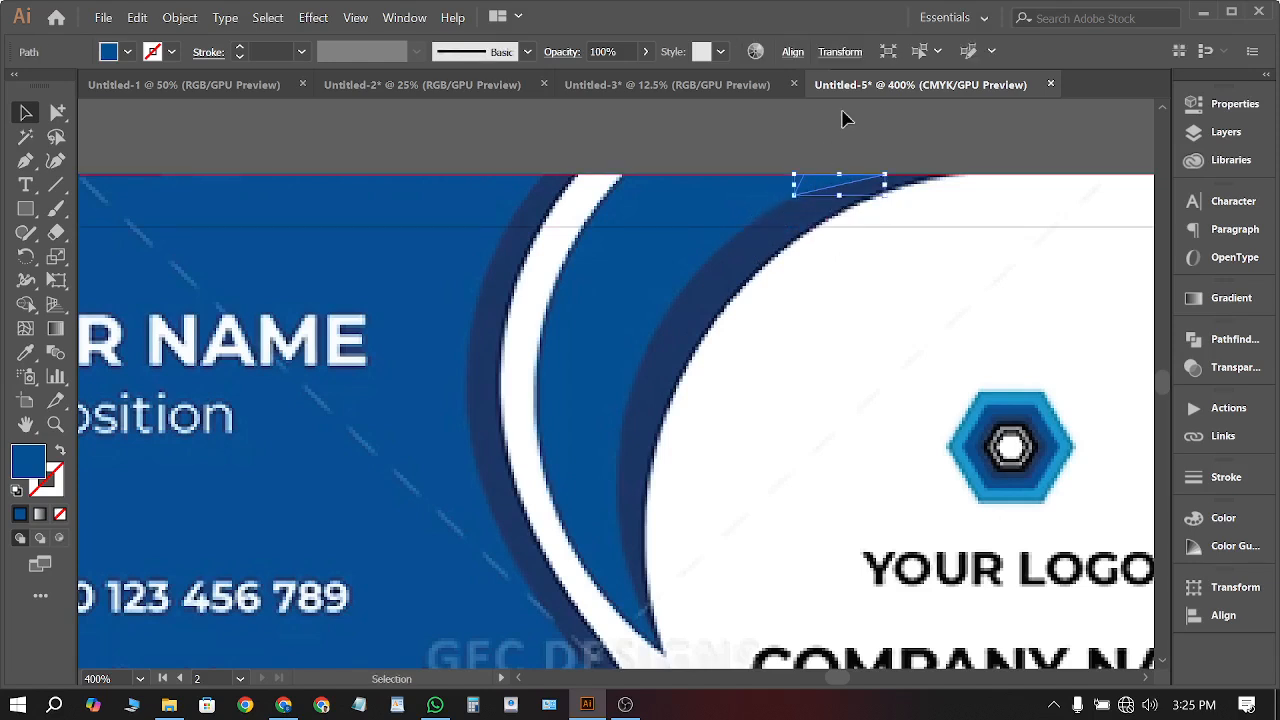
pyautogui.click(842, 119)
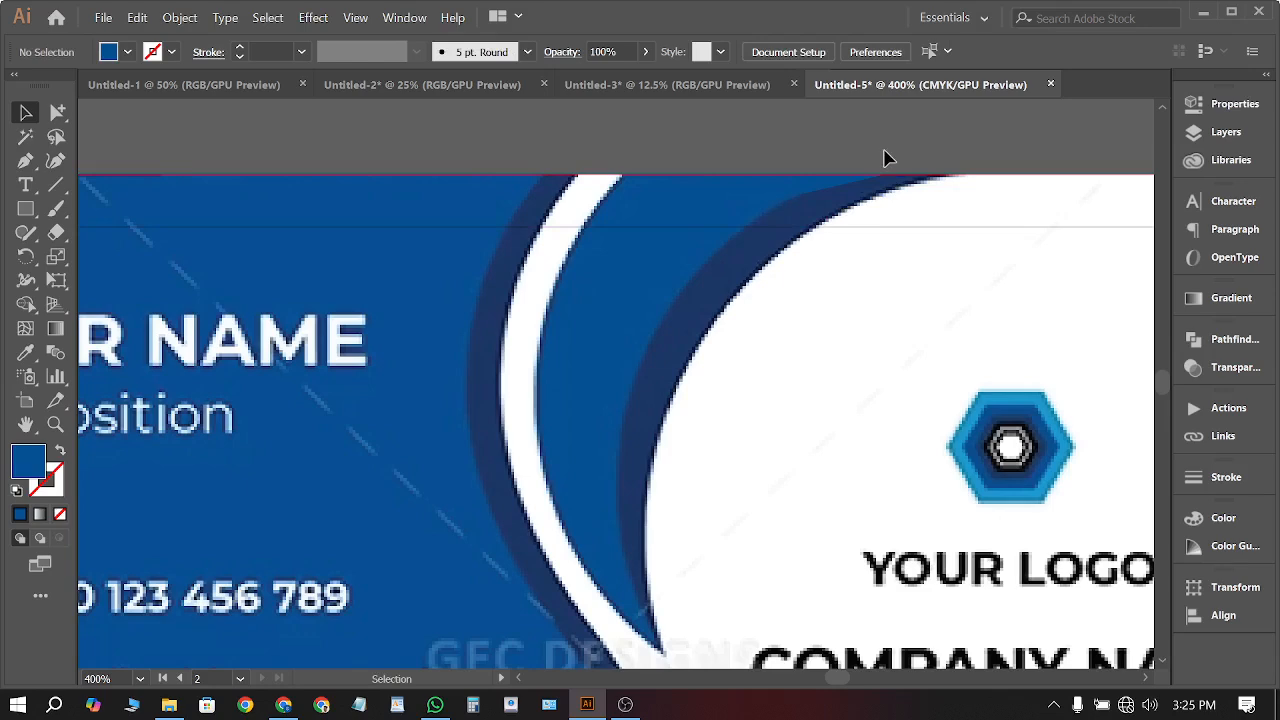
pyautogui.scroll(3, 800, 250)
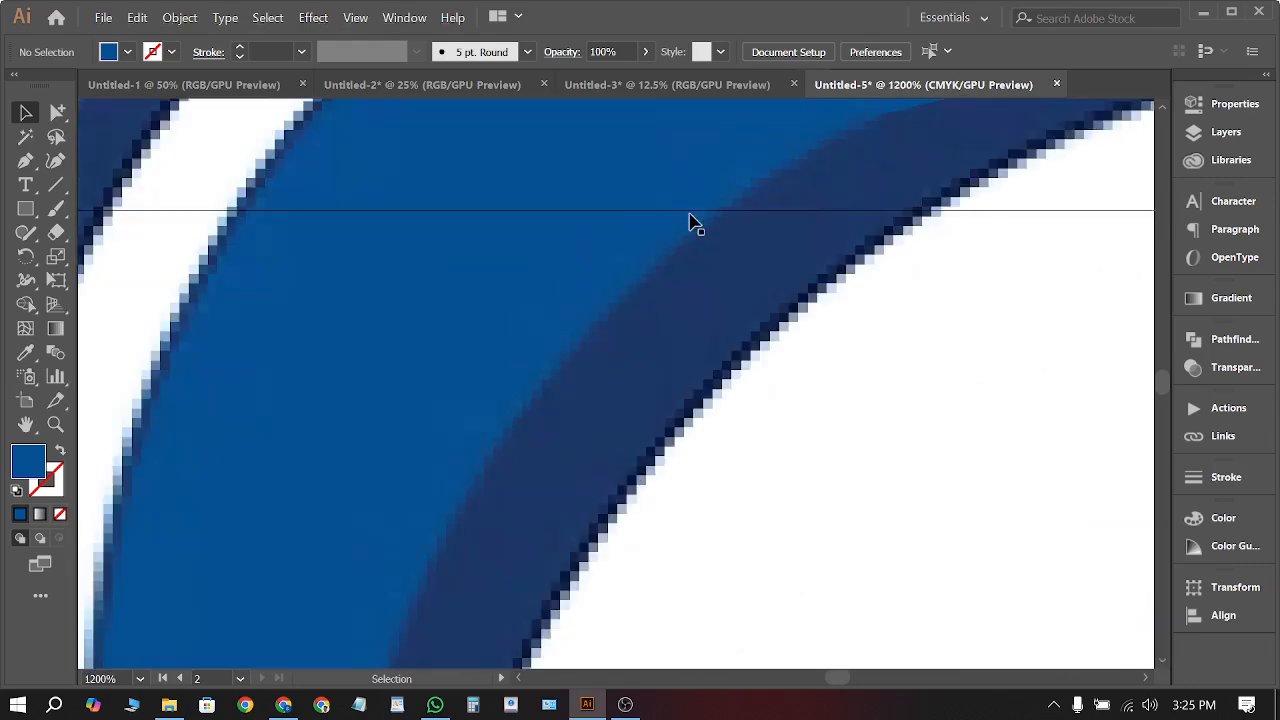
pyautogui.scroll(2, 880, 310)
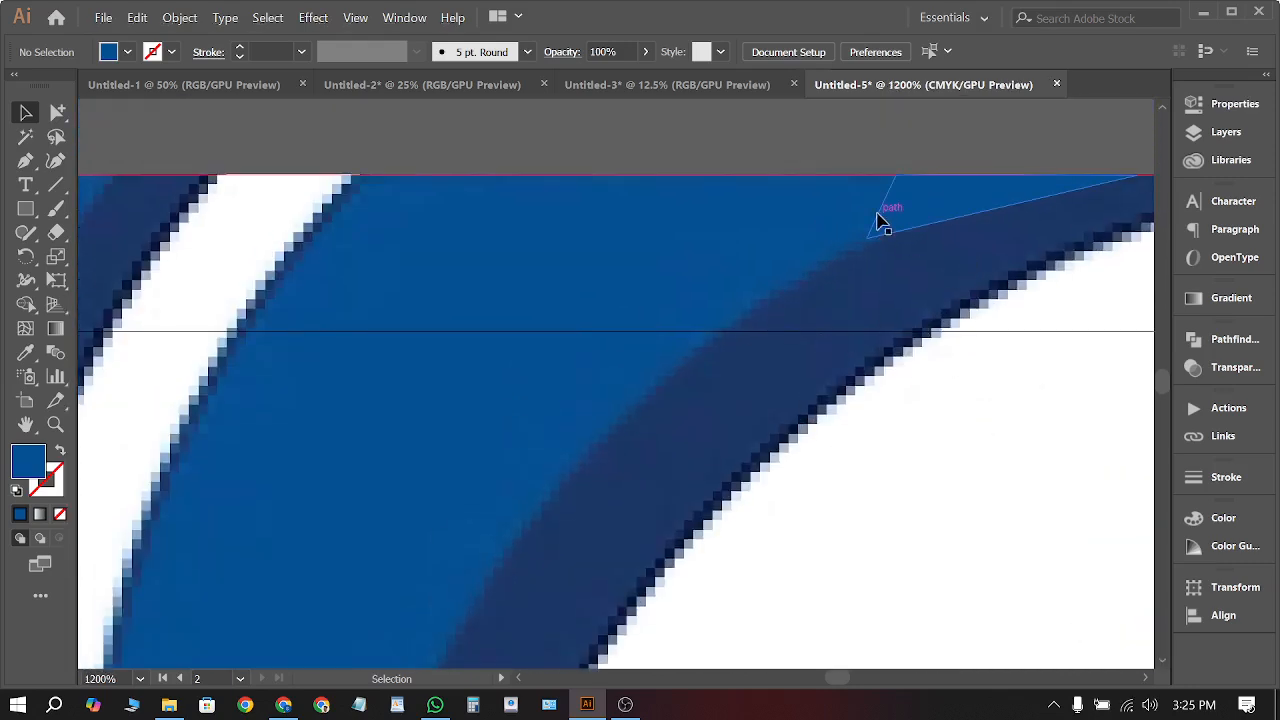
pyautogui.scroll(-5, 906, 212)
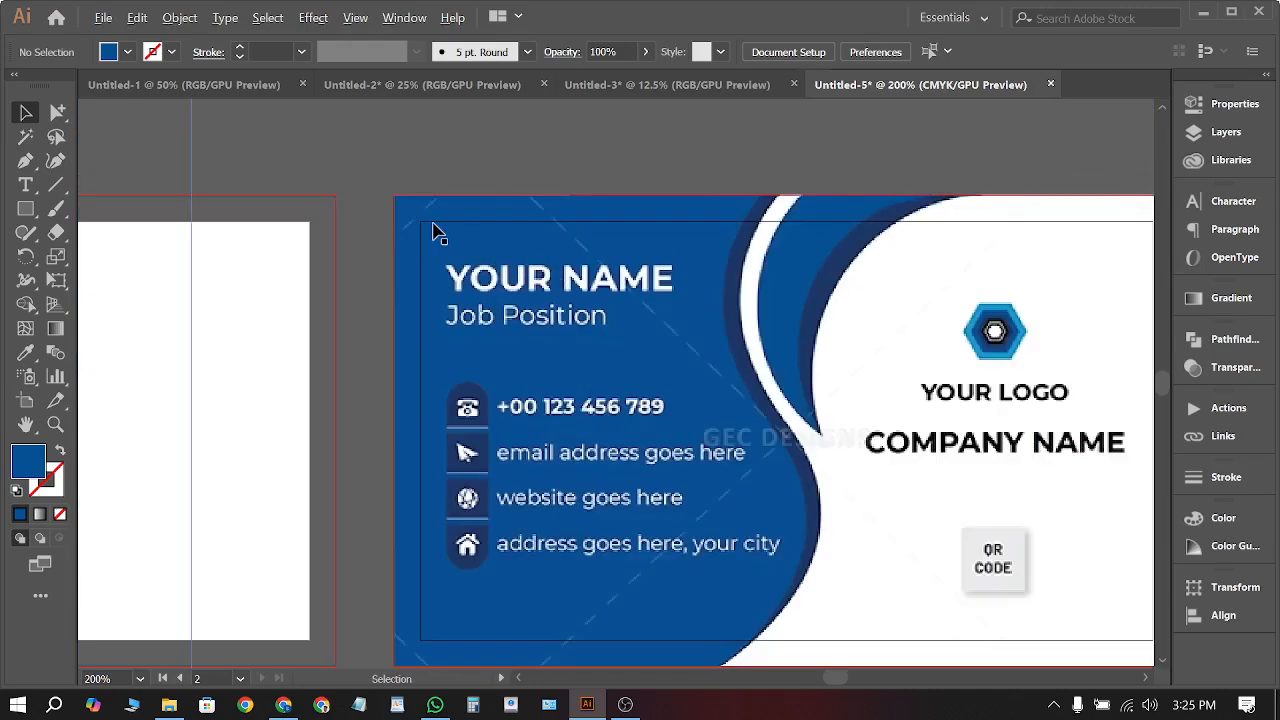
pyautogui.scroll(-2, 432, 226)
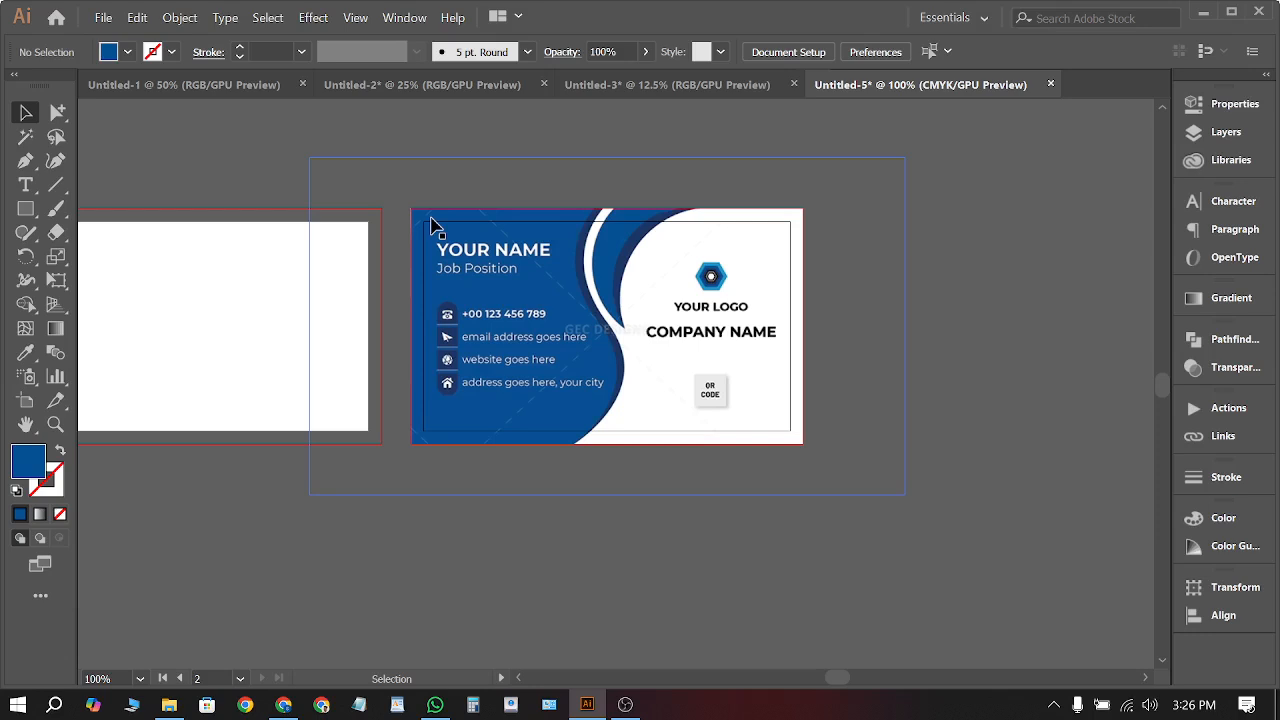
# Draw a rectangle from the card's top-left corner, then undo it
pyautogui.hscroll(2, 434, 222)
pyautogui.scroll(2, 420, 230)
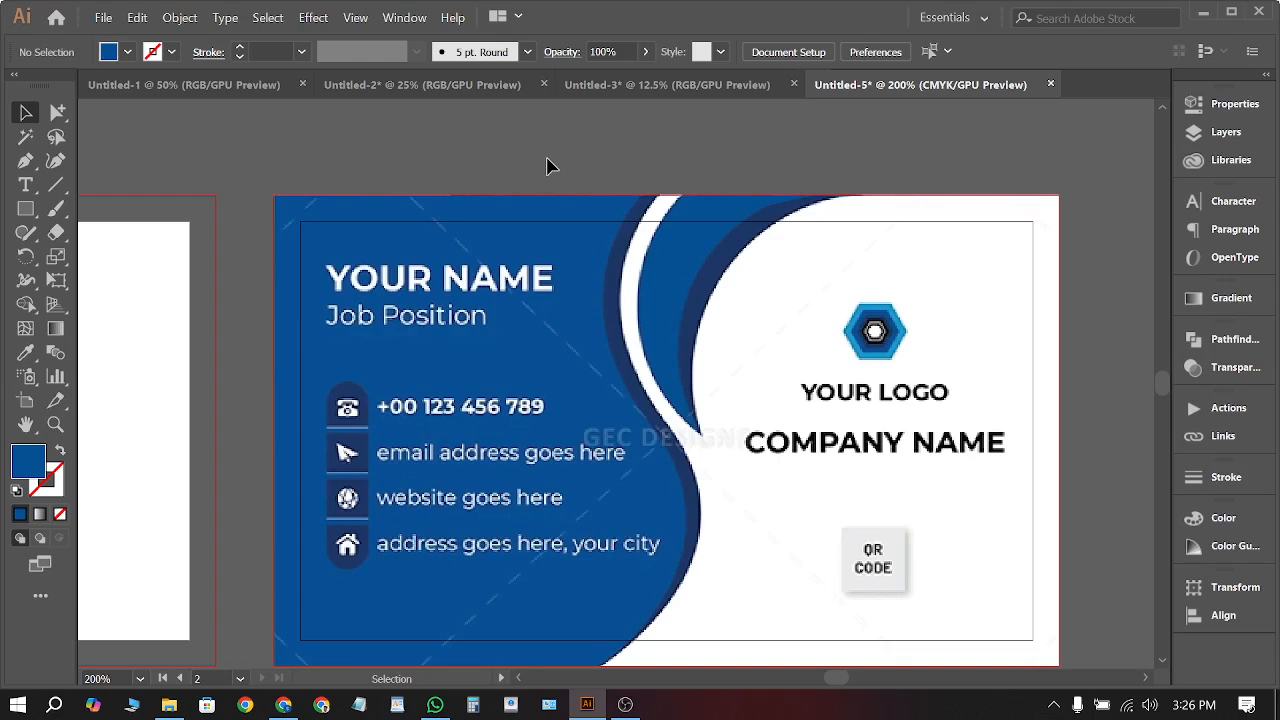
pyautogui.scroll(-2, 530, 170)
pyautogui.hscroll(2, 426, 203)
pyautogui.scroll(-1, 814, 206)
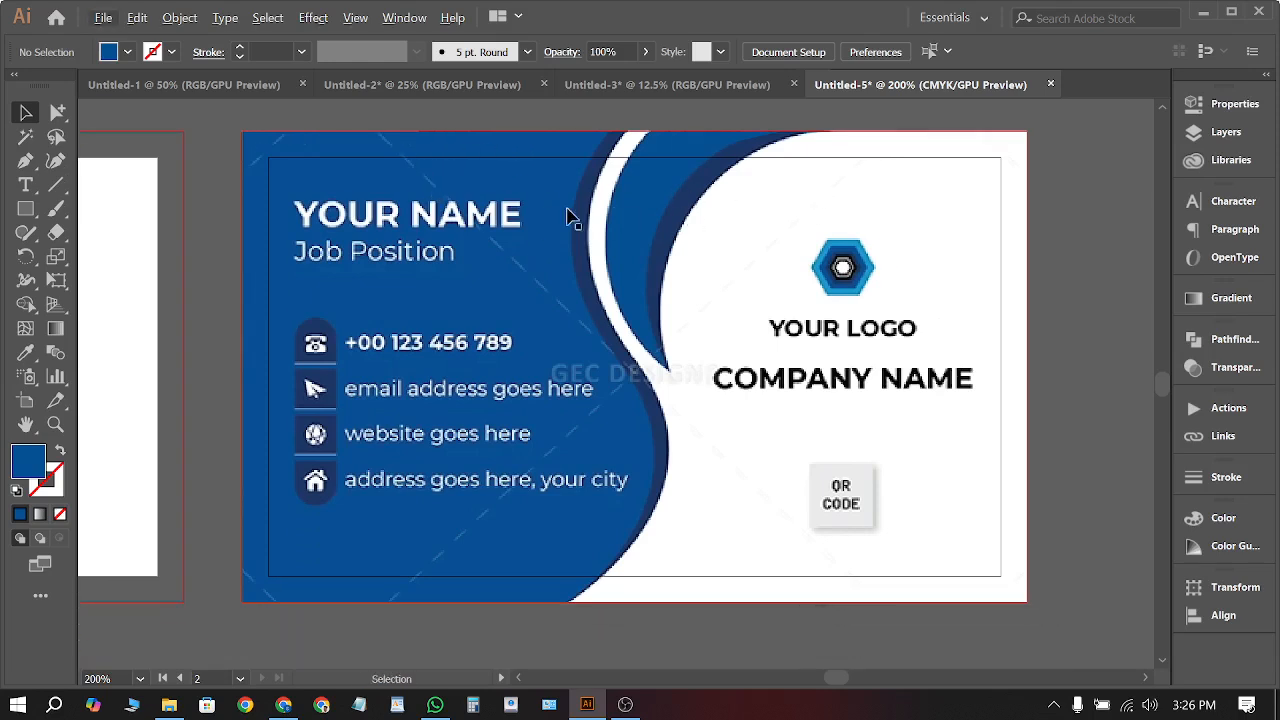
pyautogui.click(26, 209)
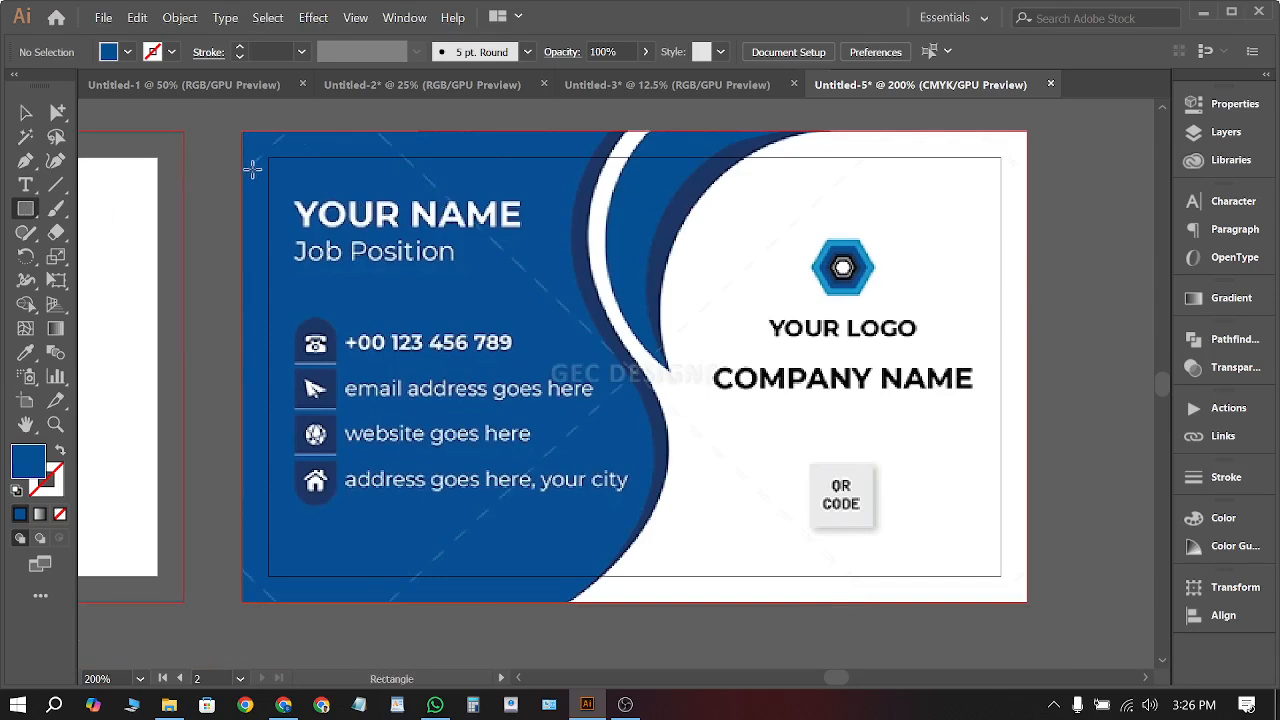
pyautogui.moveTo(268, 157); pyautogui.dragTo(443, 352)
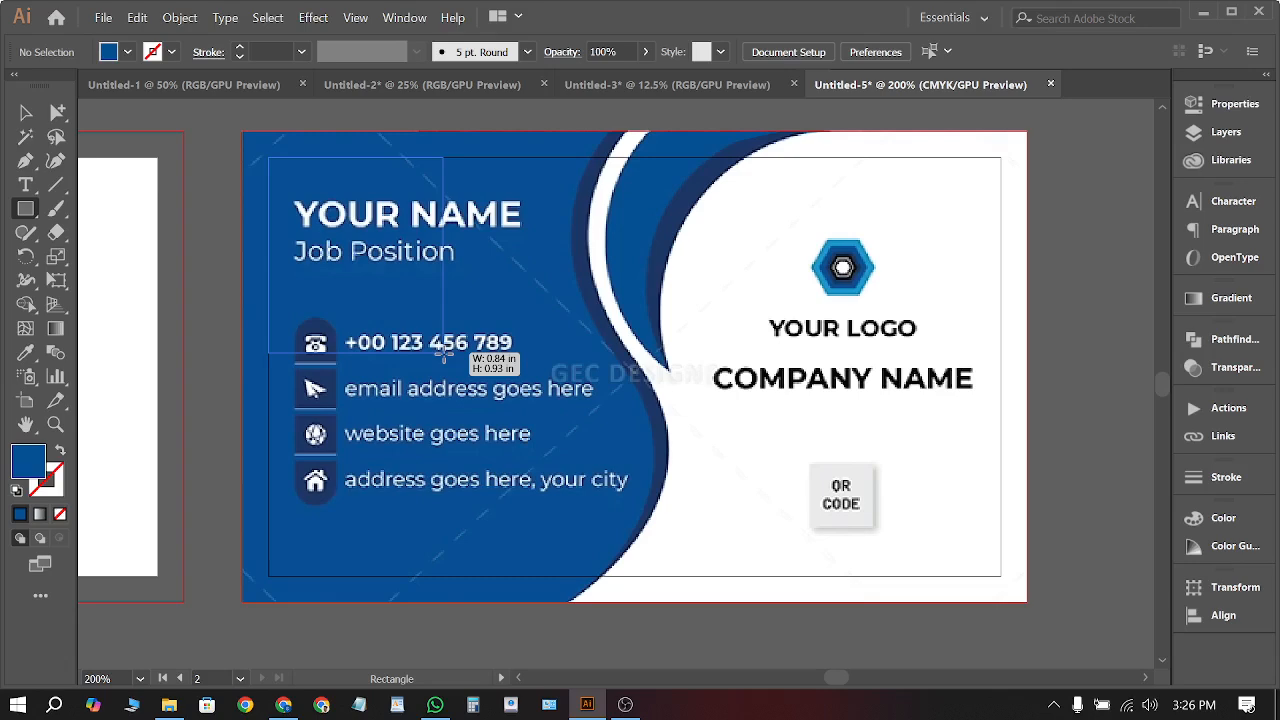
pyautogui.moveTo(443, 352); pyautogui.dragTo(443, 352)
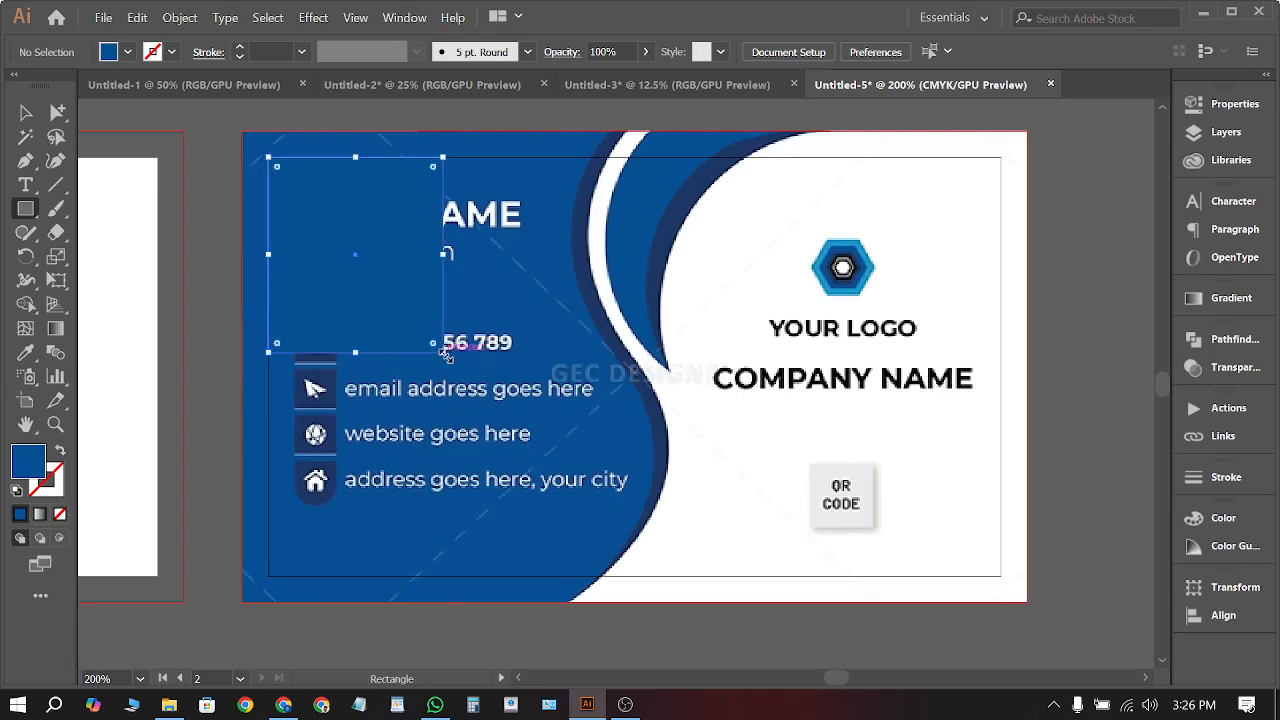
pyautogui.hotkey('ctrl', 'z')
# Change the thin triangle at the top edge to a white fill with the Eyedropper
pyautogui.scroll(1, 770, 142)
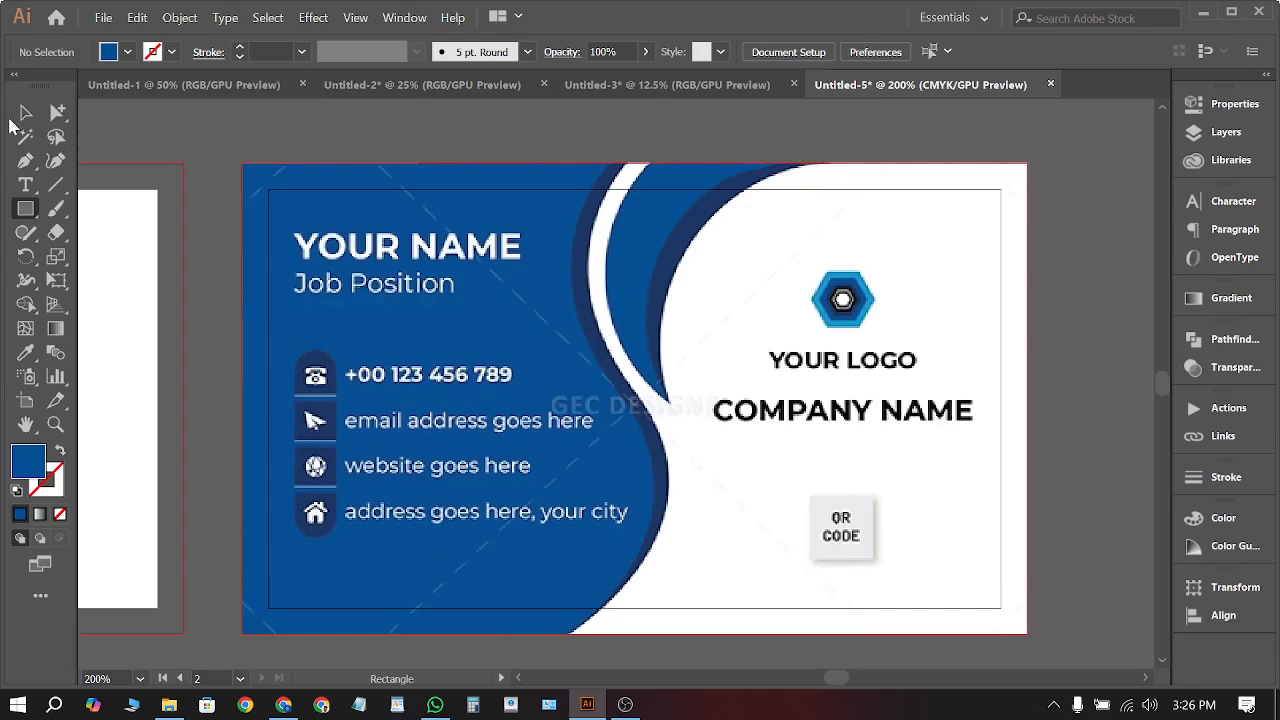
pyautogui.click(25, 113)
pyautogui.scroll(3, 769, 151)
pyautogui.click(711, 214)
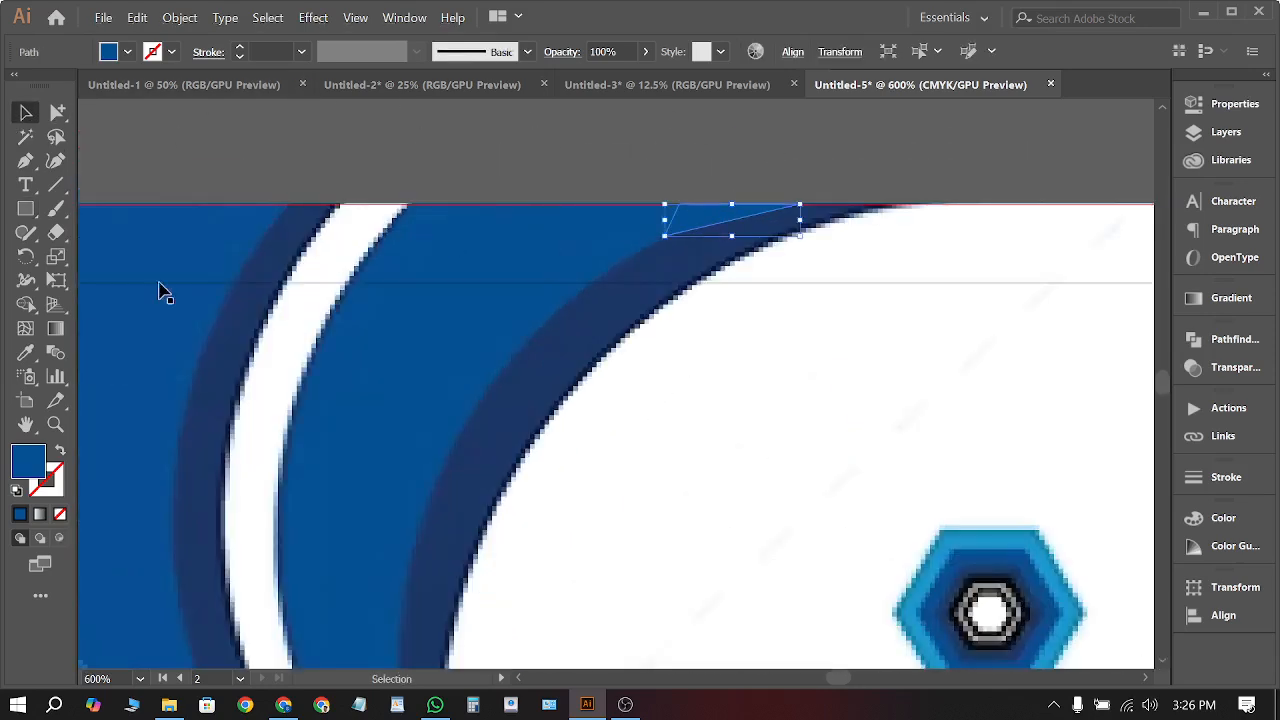
pyautogui.click(25, 352)
pyautogui.click(383, 358)
pyautogui.click(737, 363)
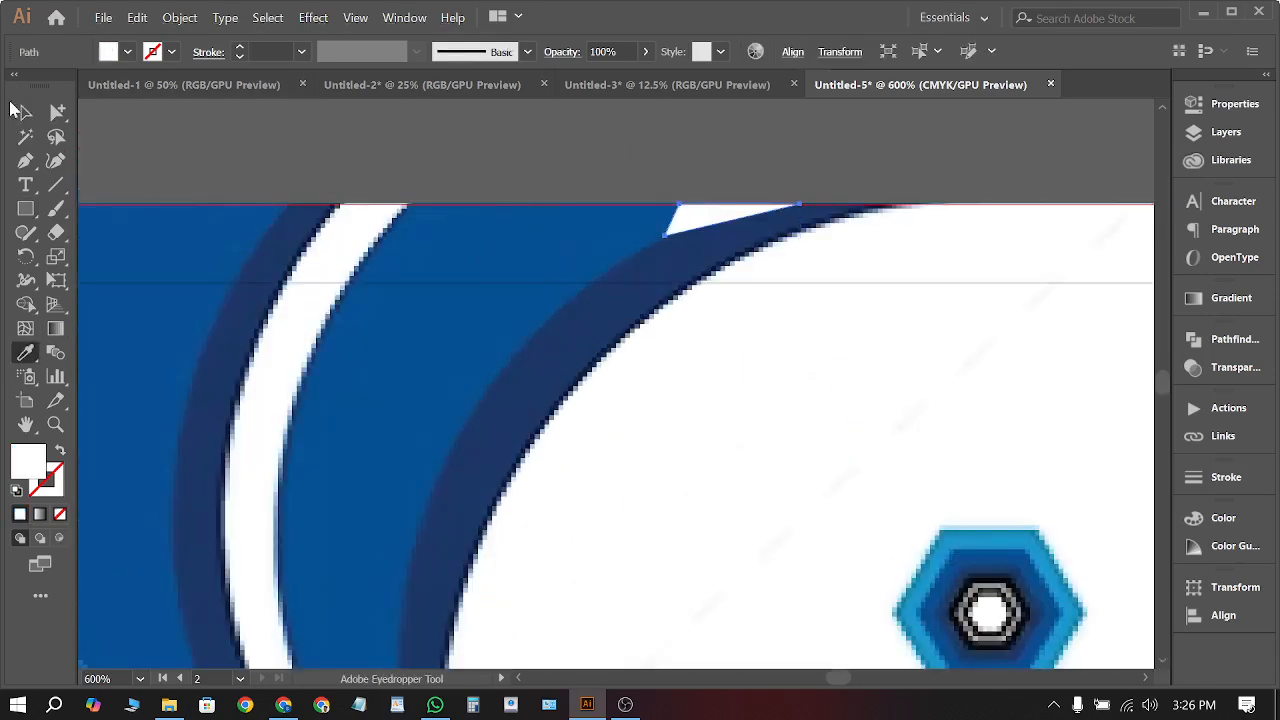
pyautogui.click(25, 113)
pyautogui.click(490, 160)
# Select the business card artwork
pyautogui.scroll(-3, 1000, 172)
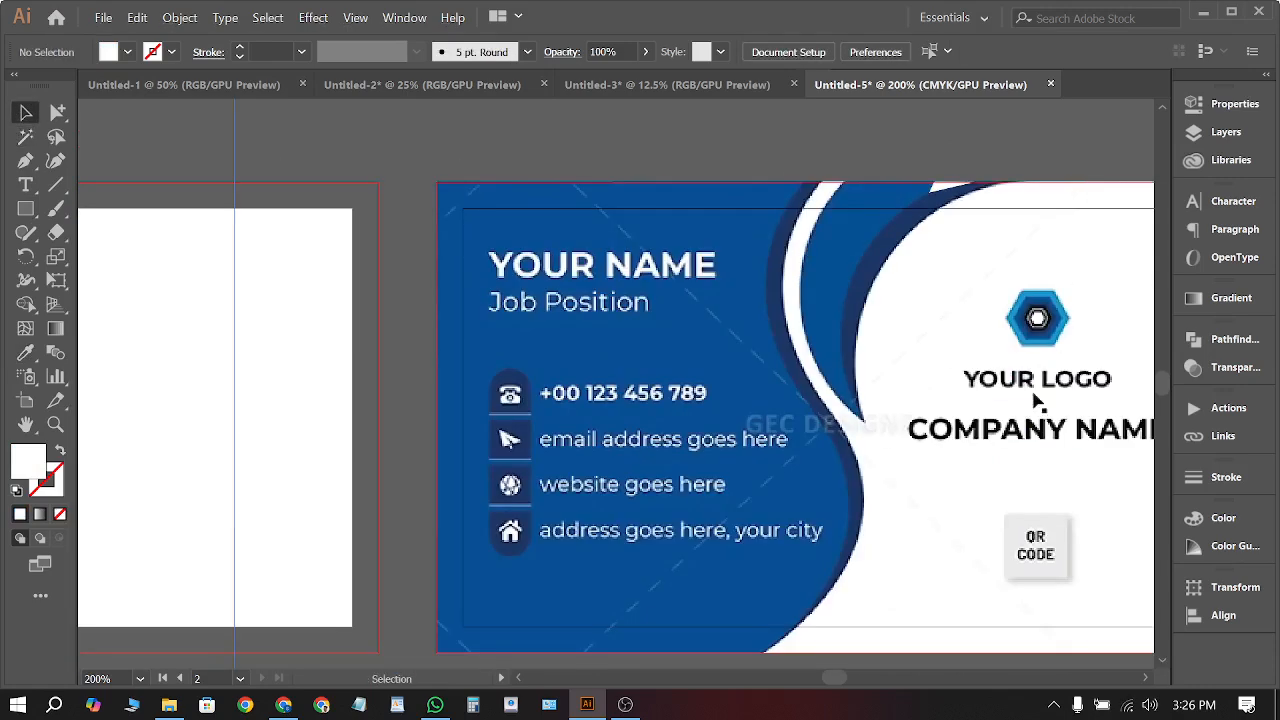
pyautogui.scroll(3, 910, 177)
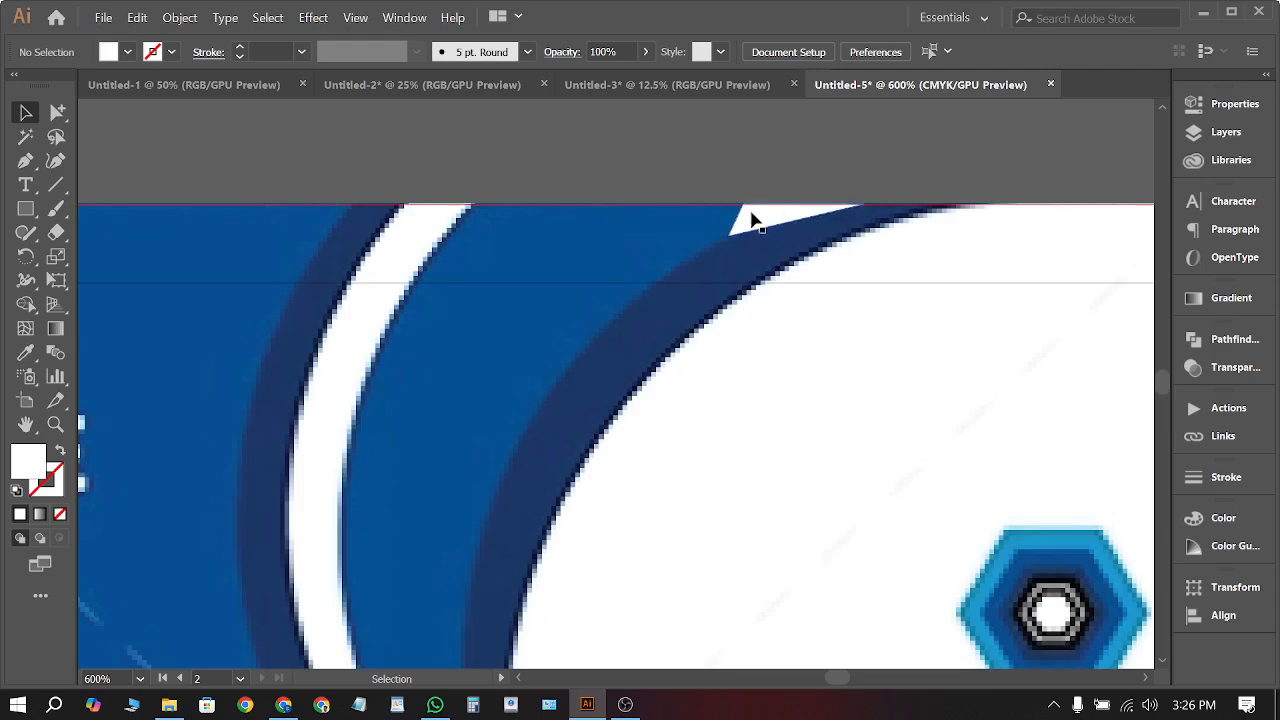
pyautogui.scroll(-6, 752, 220)
pyautogui.click(531, 246)
pyautogui.scroll(2, 797, 238)
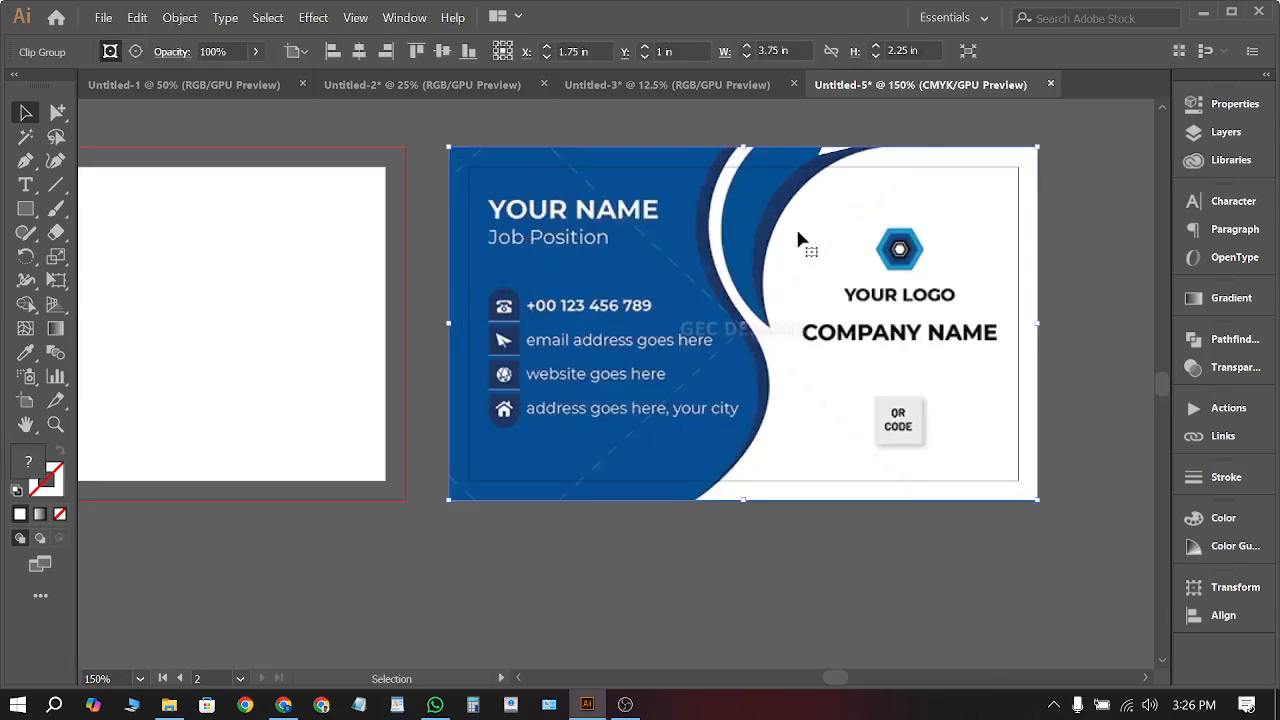
# Tilt the business card artwork slightly counter-clockwise and deselect it
pyautogui.moveTo(1043, 145); pyautogui.dragTo(1052, 136)
pyautogui.click(1086, 264)
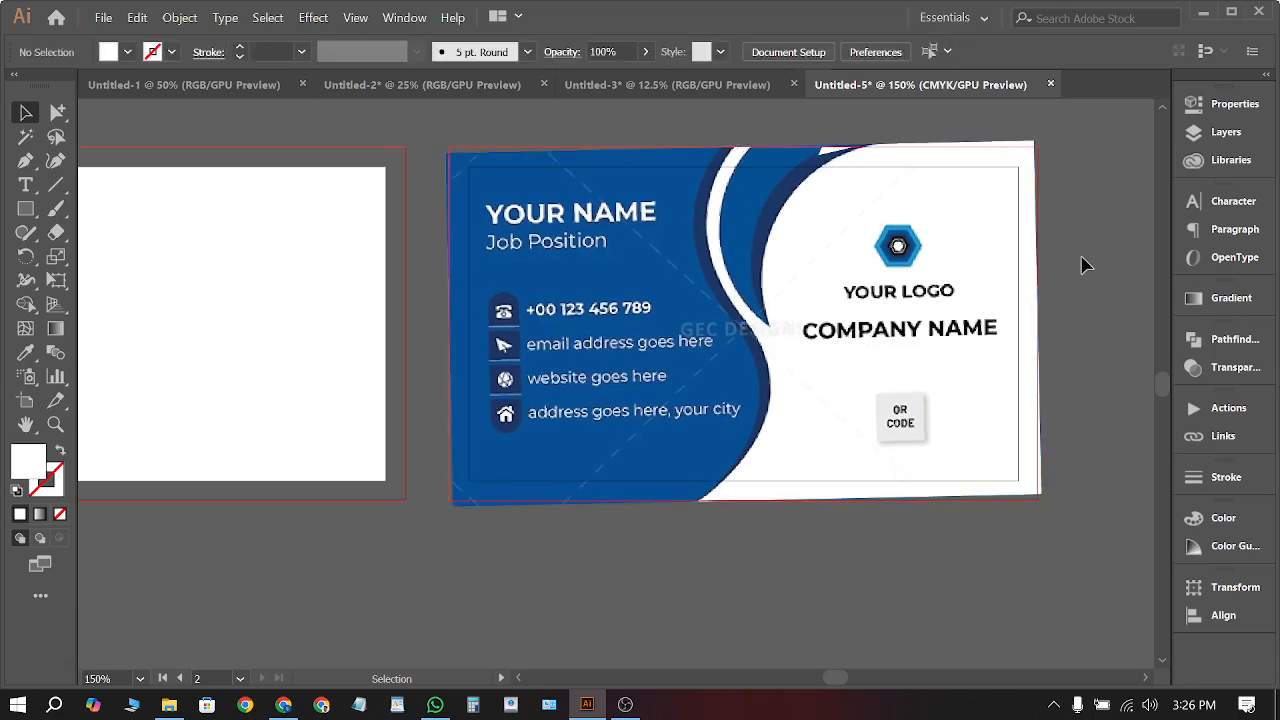
pyautogui.scroll(3, 443, 157)
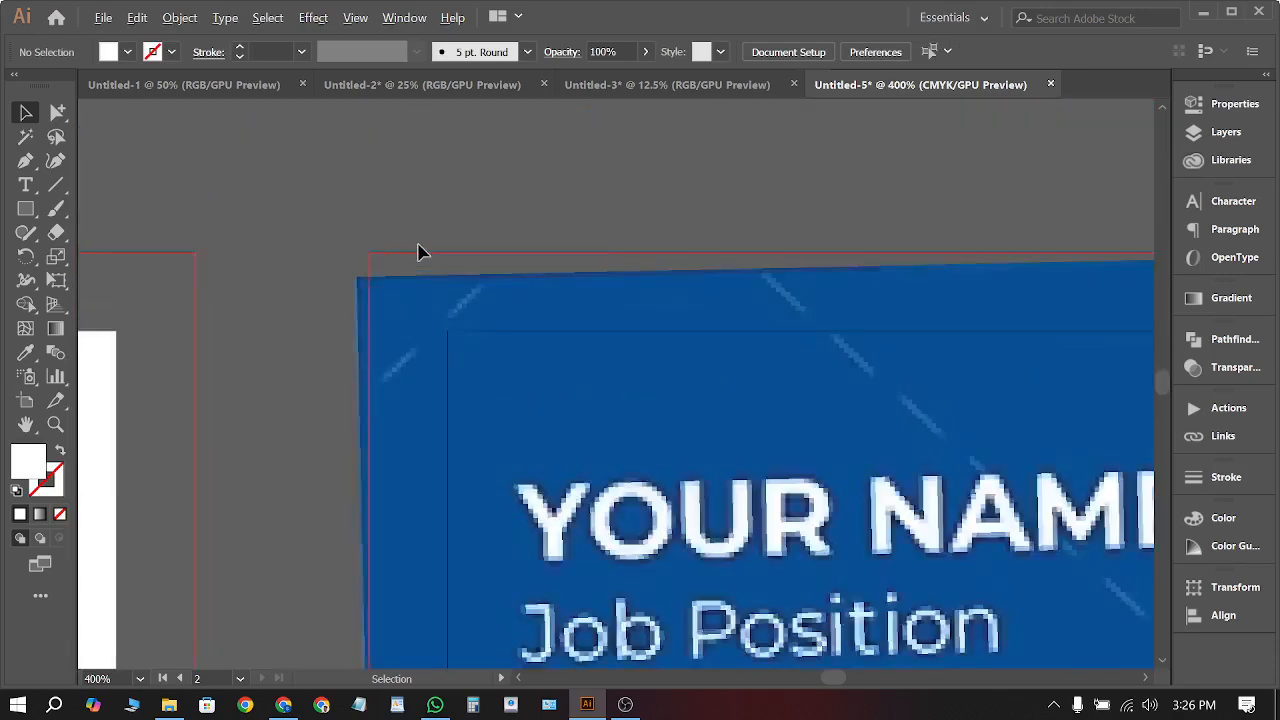
pyautogui.scroll(3, 418, 252)
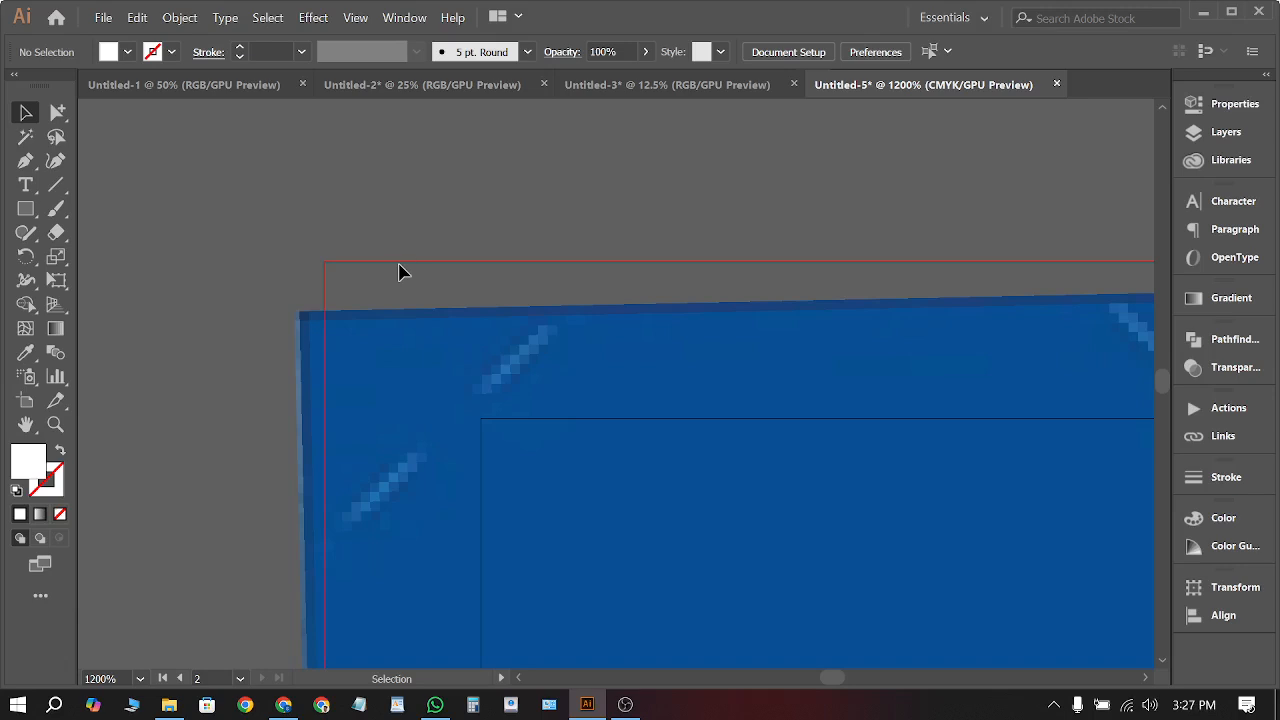
pyautogui.scroll(-4, 398, 272)
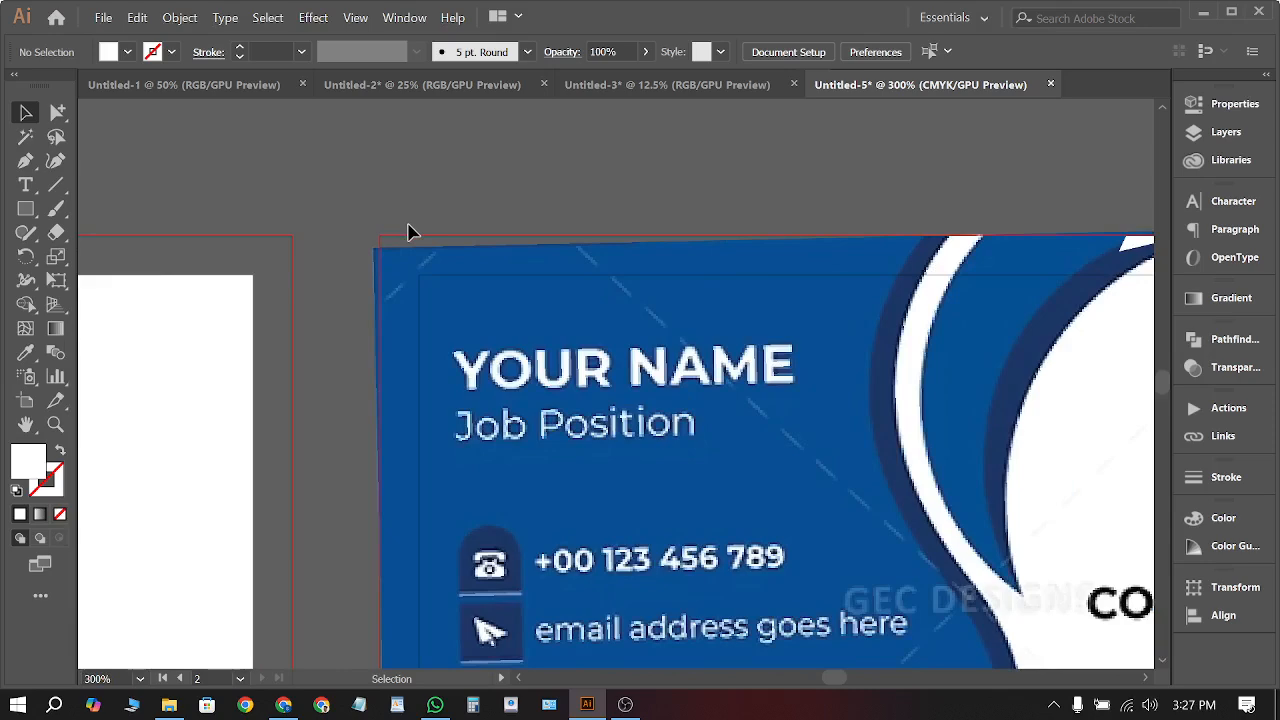
pyautogui.scroll(-2, 408, 232)
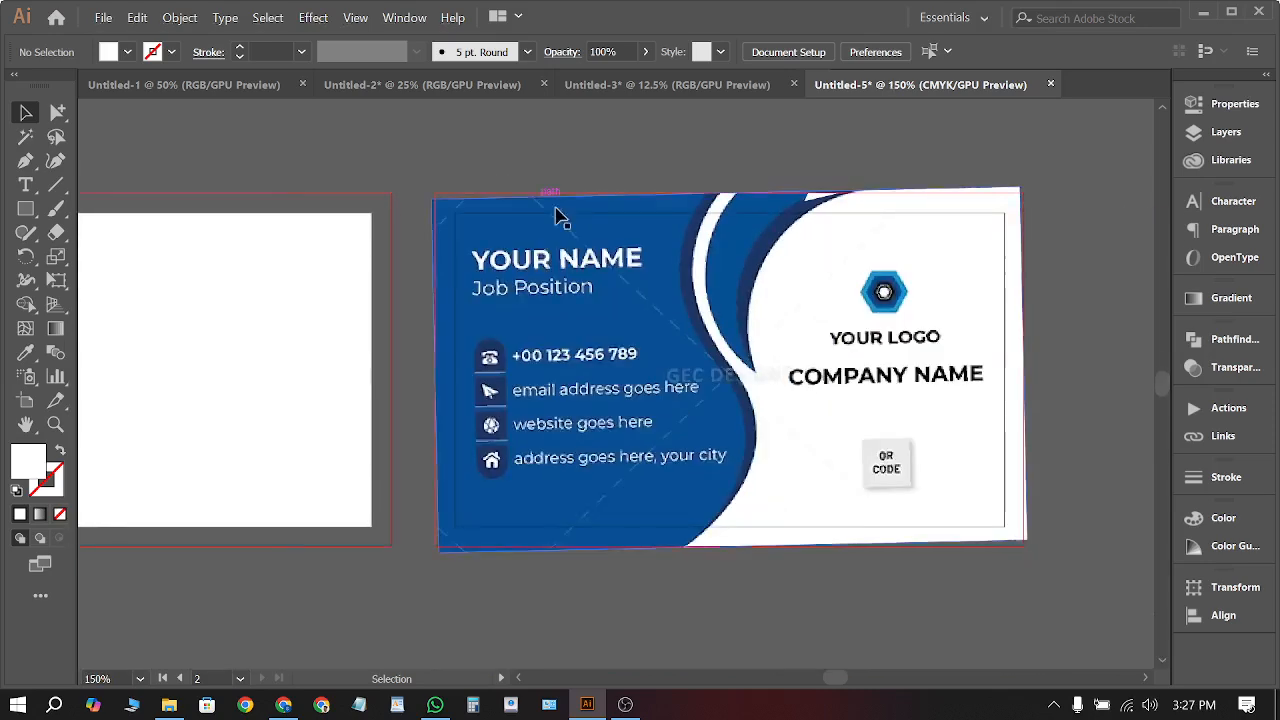
# Draw a 3.5 by 2 in rectangle over the card and clip the artwork to it
pyautogui.click(28, 210)
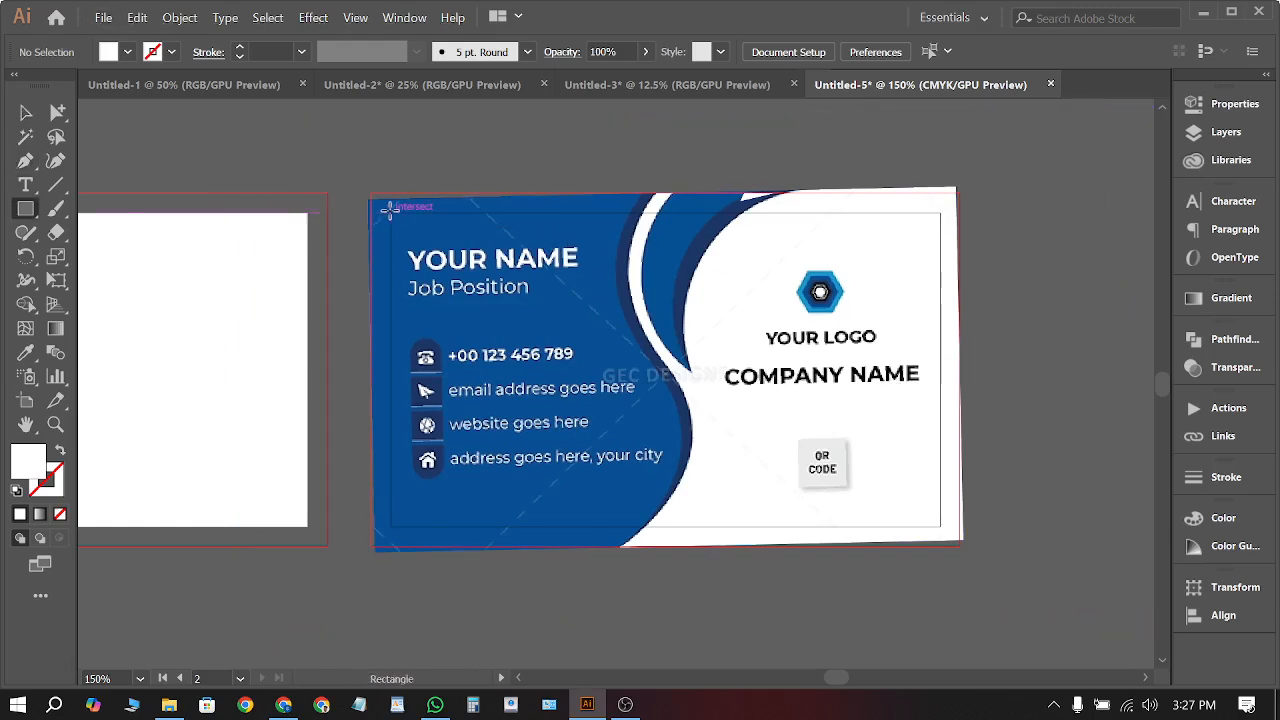
pyautogui.moveTo(390, 208); pyautogui.dragTo(939, 527)
pyautogui.click(26, 113)
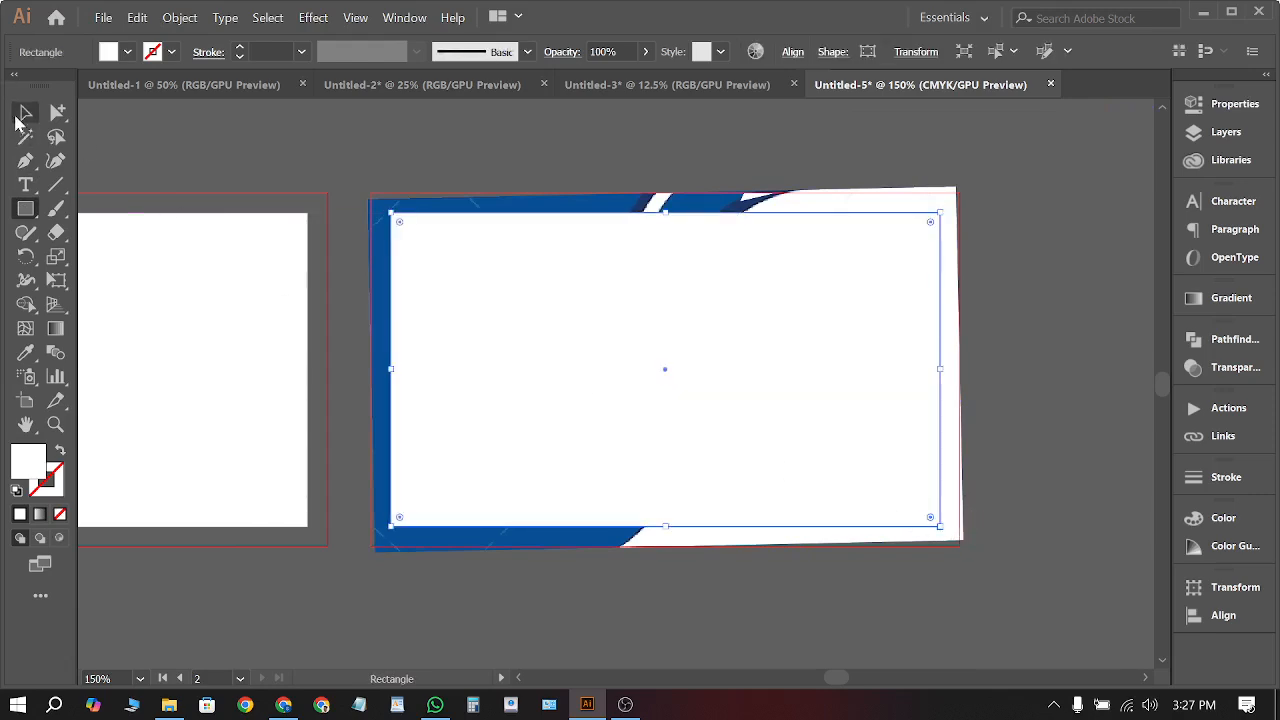
pyautogui.moveTo(347, 340); pyautogui.dragTo(603, 480)
pyautogui.rightClick(603, 488)
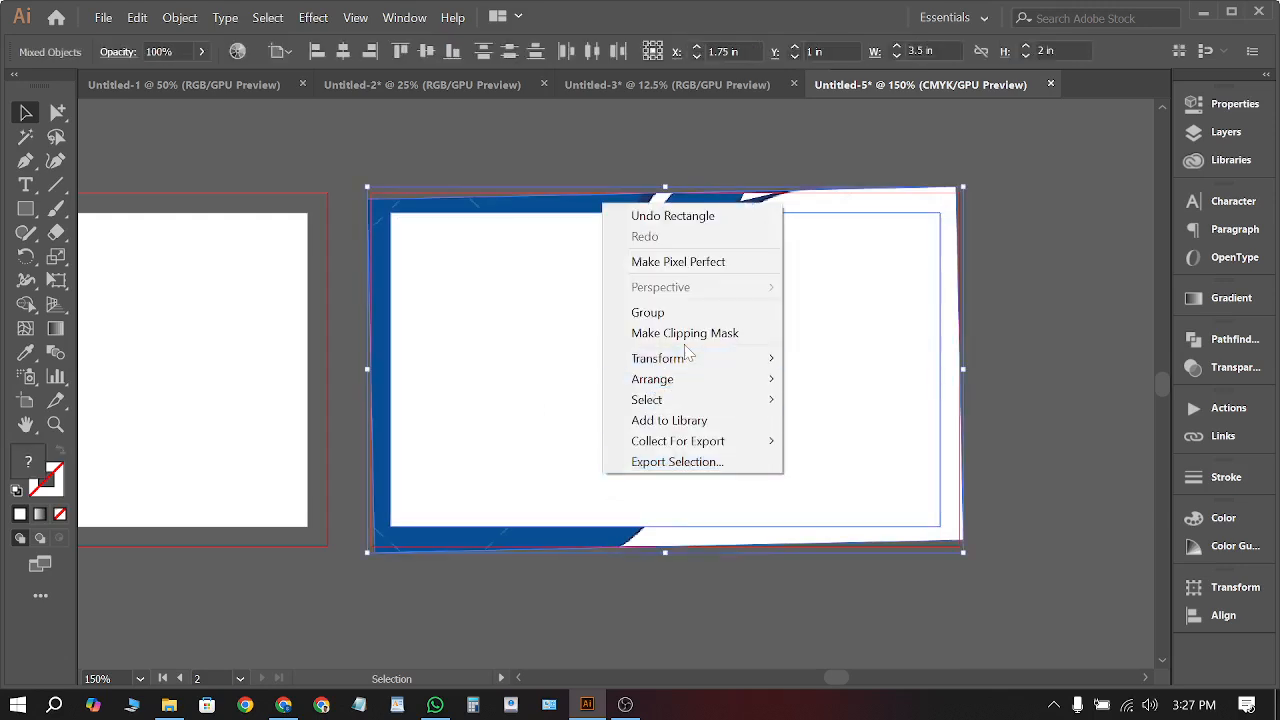
pyautogui.click(685, 333)
# Drag a duplicate of the clipped card below the original
pyautogui.hotkey('ctrl', 'shift', 'a')
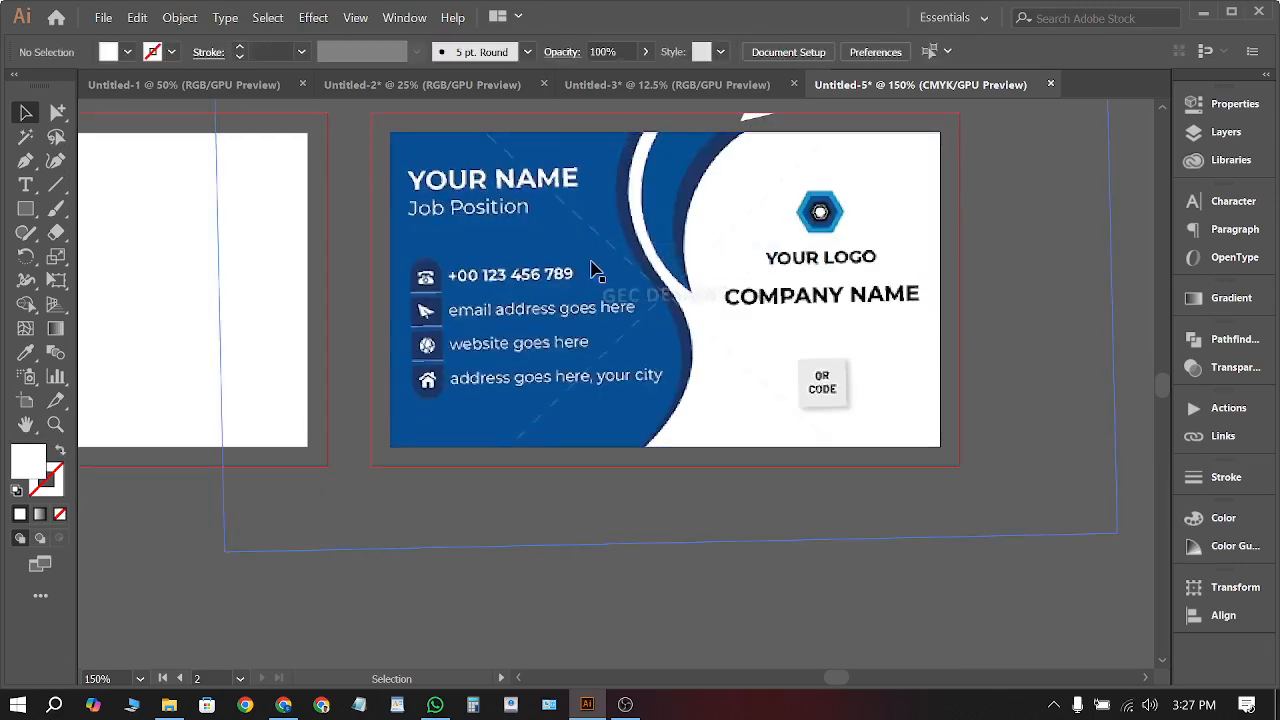
pyautogui.hotkey('ctrl', '-')
pyautogui.moveTo(609, 218); pyautogui.dragTo(662, 556)
pyautogui.scroll(-2, 552, 488)
pyautogui.hotkey('ctrl', 'shift', 'a')
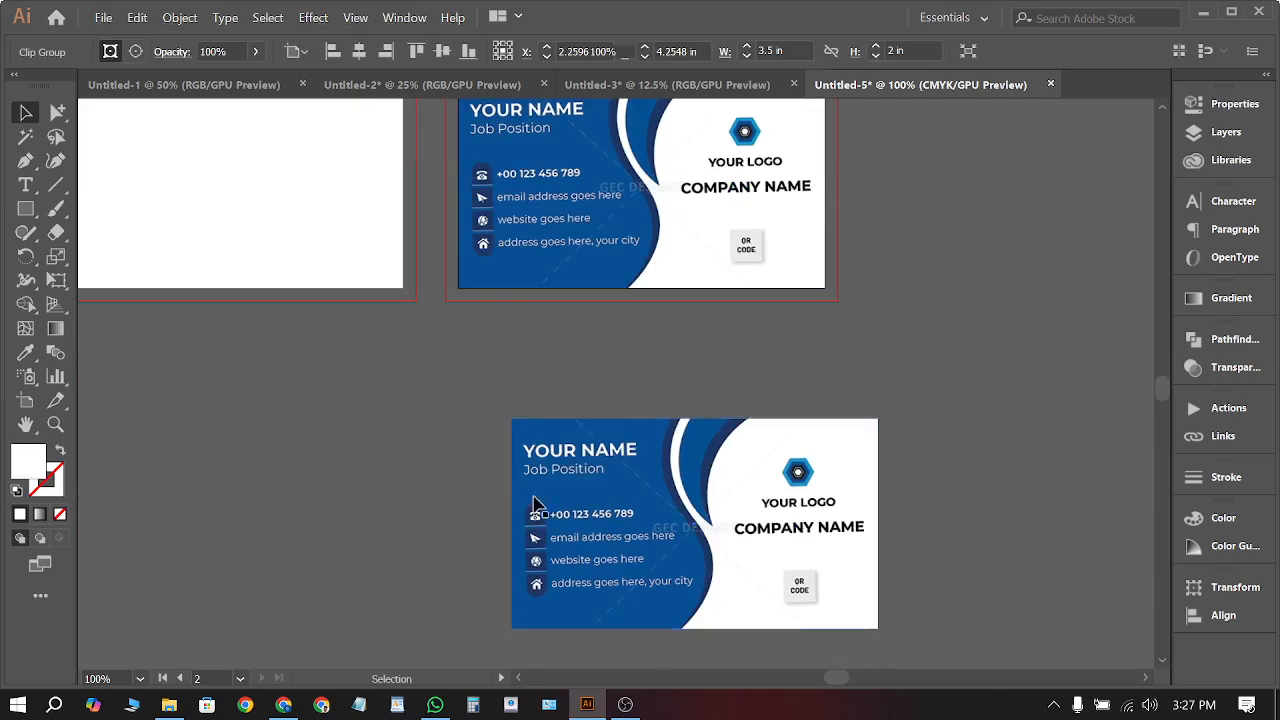
pyautogui.scroll(3, 537, 500)
pyautogui.scroll(-2, 390, 365)
pyautogui.scroll(-1, 334, 311)
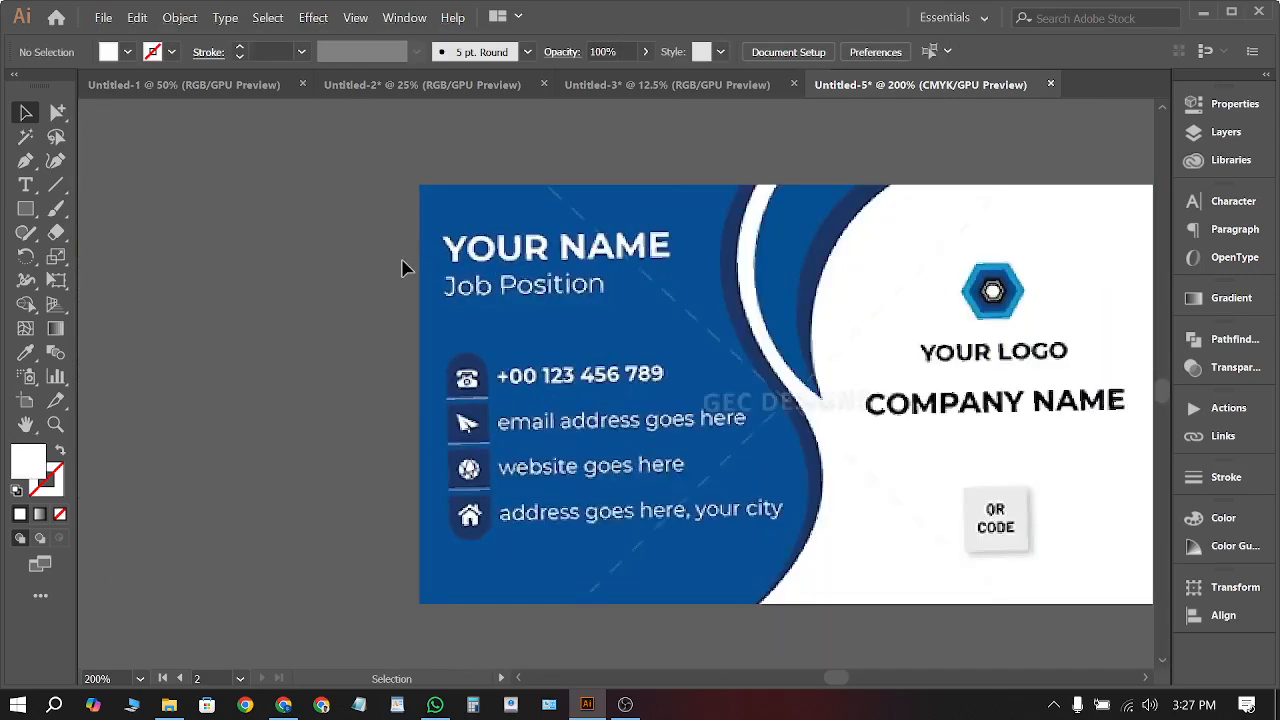
pyautogui.scroll(-1, 330, 265)
pyautogui.scroll(-1, 256, 263)
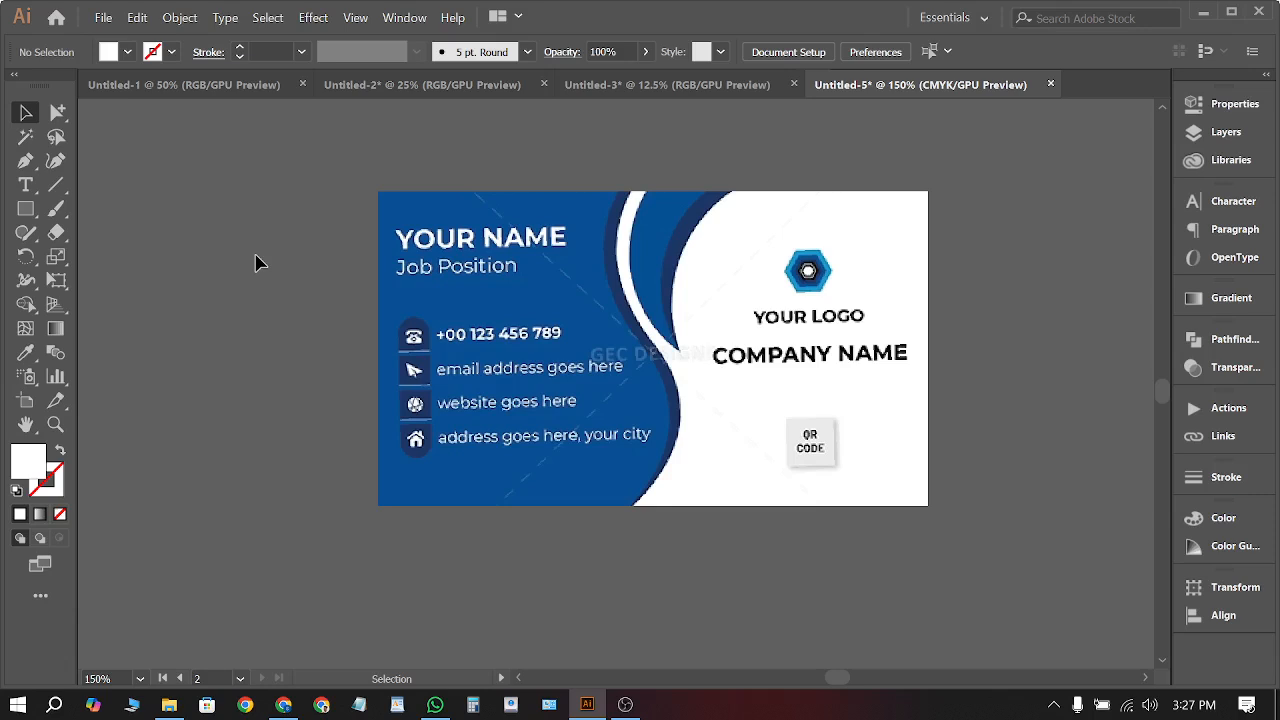
pyautogui.scroll(-4, 616, 302)
pyautogui.scroll(1, 617, 303)
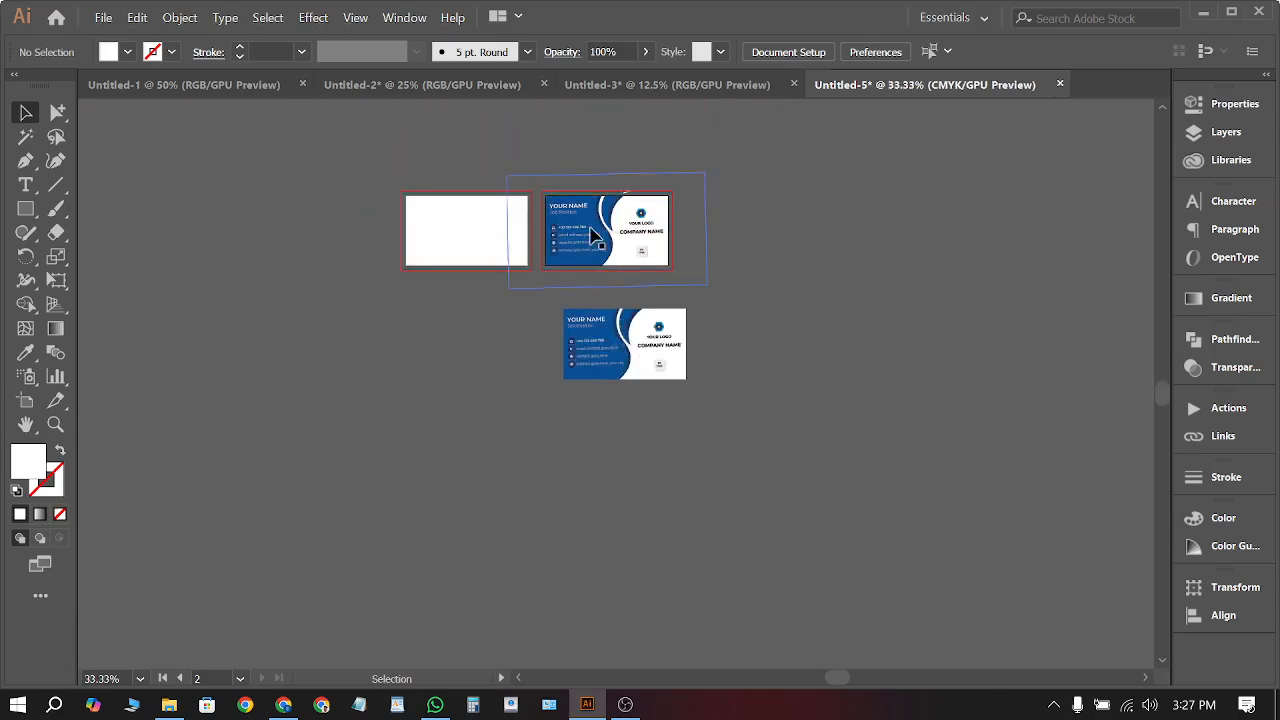
# Delete the duplicate card and undo back to the straight, unclipped card
pyautogui.click(622, 357)
pyautogui.press('Delete')
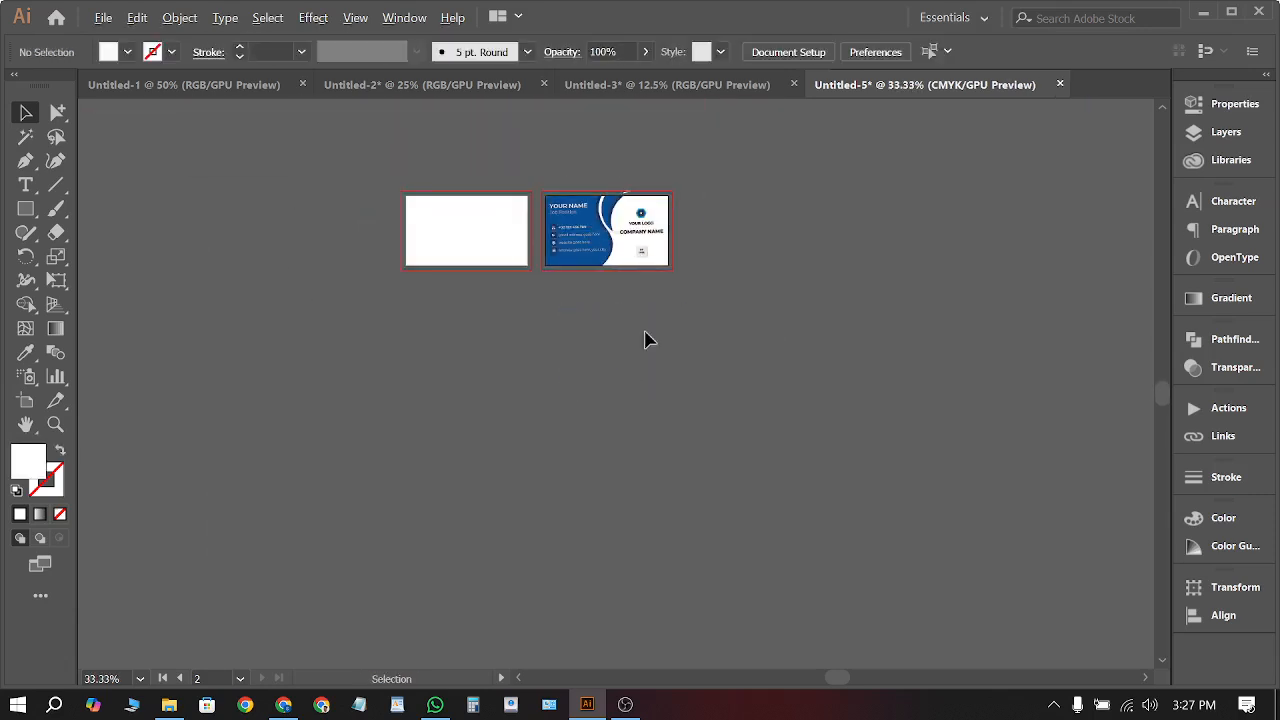
pyautogui.scroll(2, 647, 330)
pyautogui.hotkey('ctrl', 'z')
pyautogui.hotkey('ctrl', 'z')
pyautogui.hotkey('ctrl', 'z')
pyautogui.scroll(2, 645, 315)
pyautogui.hotkey('ctrl', 'z')
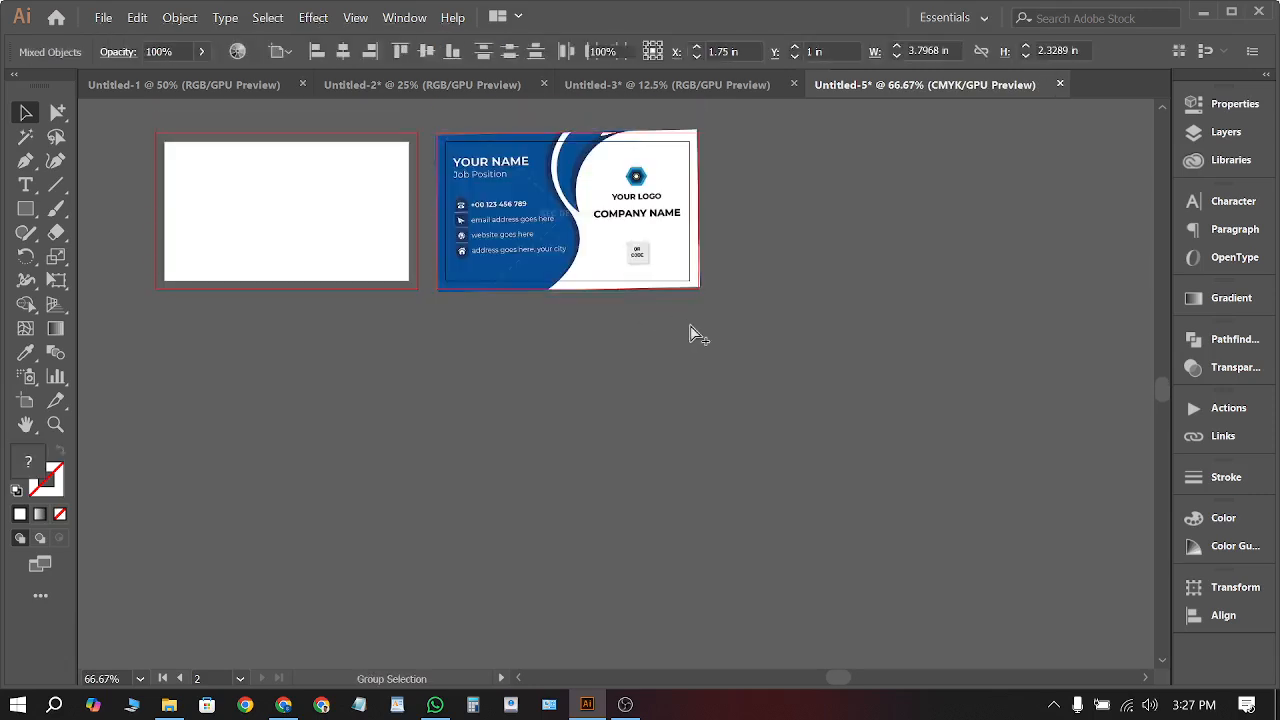
pyautogui.scroll(2, 657, 229)
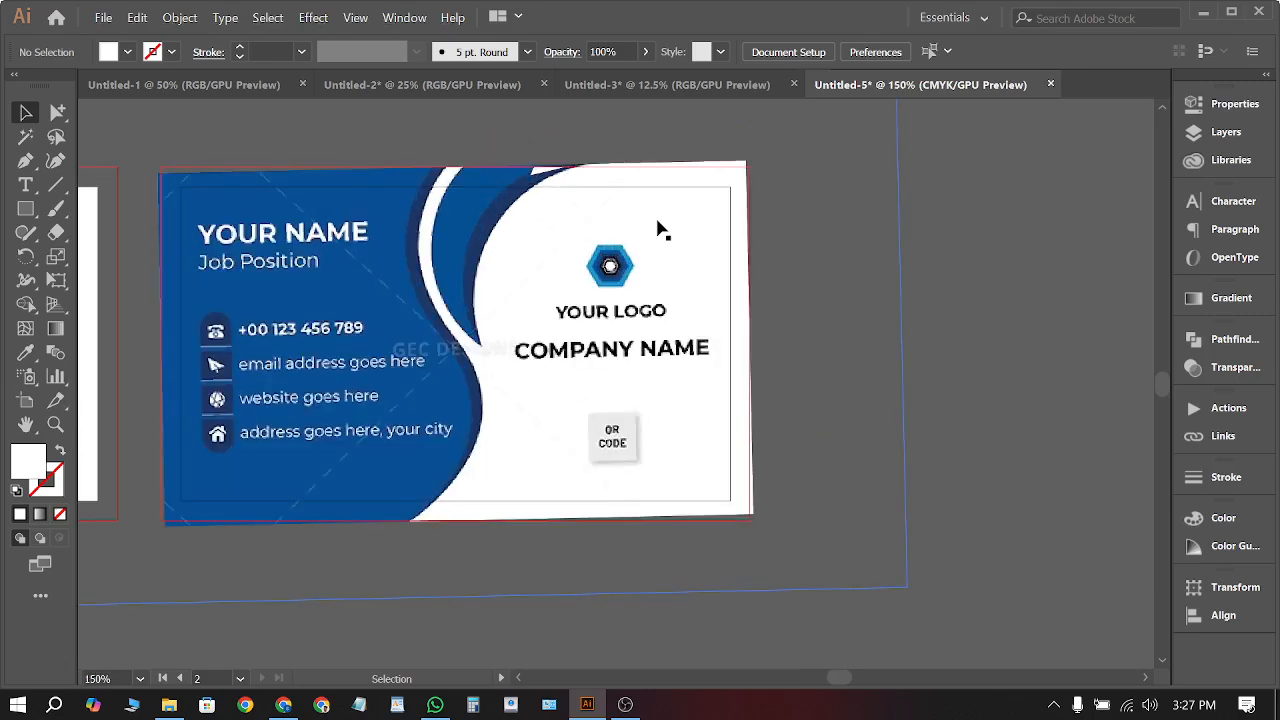
pyautogui.click(823, 306)
pyautogui.hscroll(-4, 249, 366)
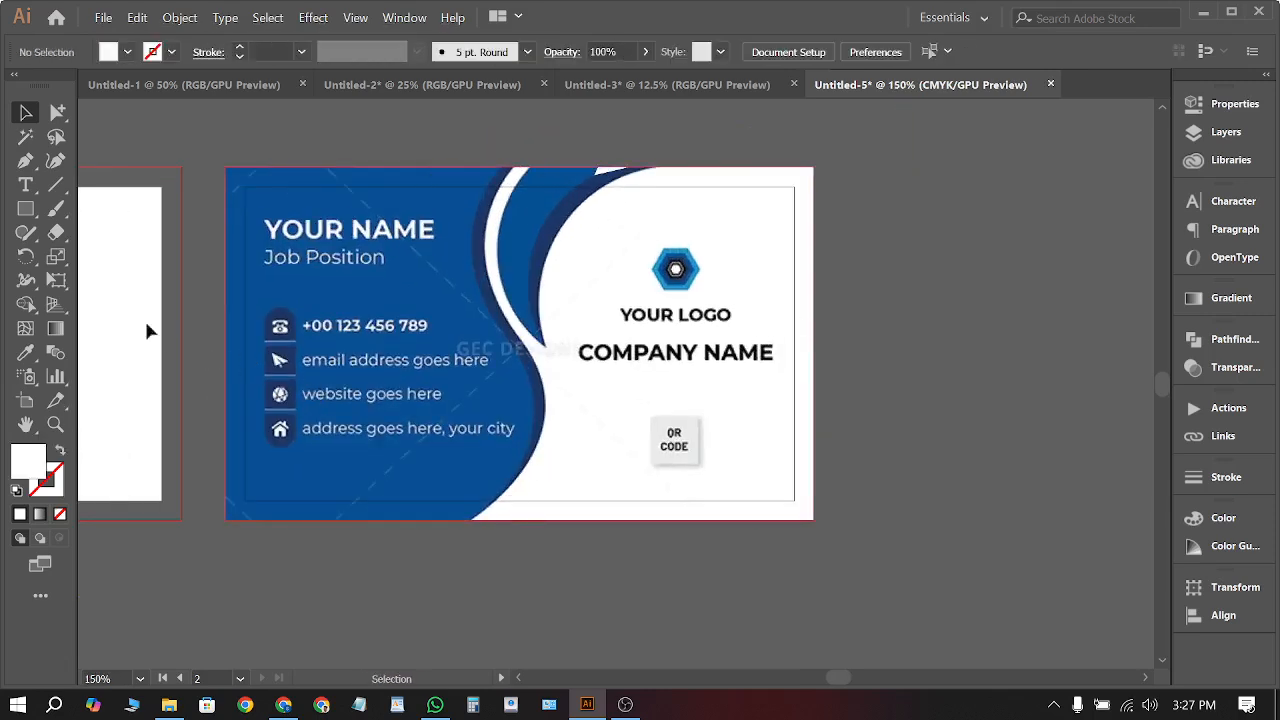
pyautogui.click(26, 209)
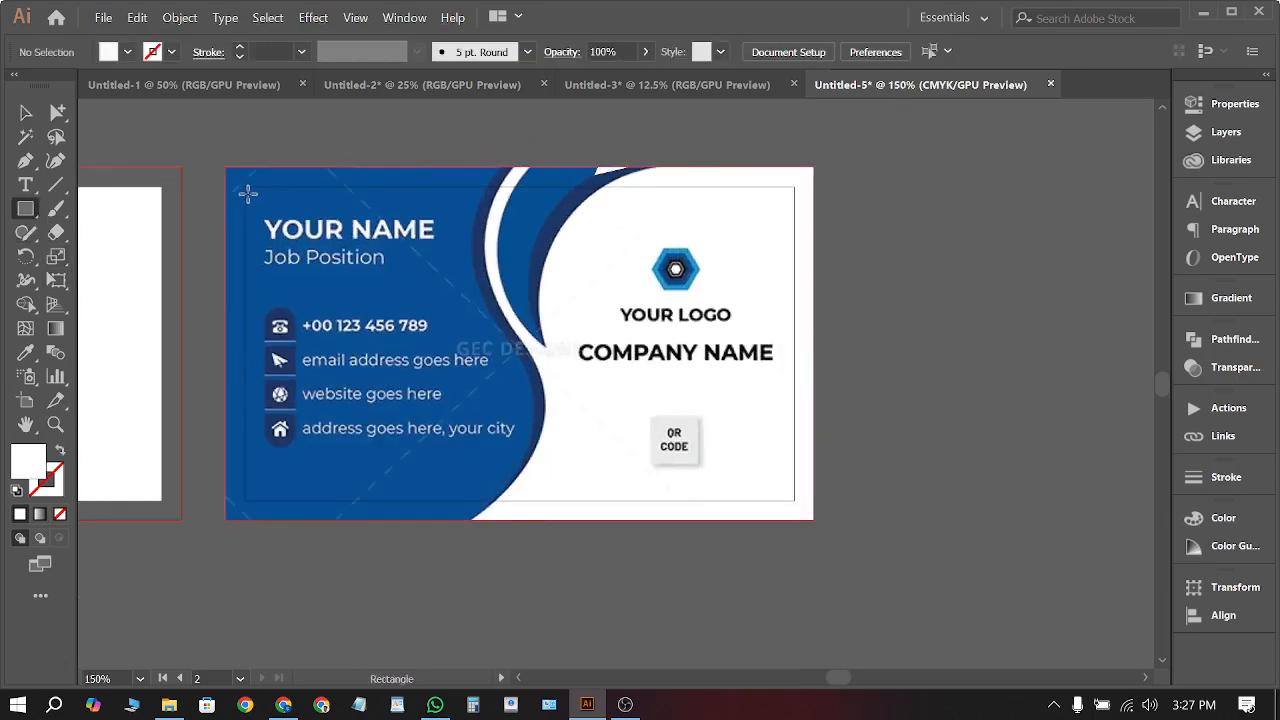
# Draw a 3.5 by 2 in rectangle over the card and shrink it inward
pyautogui.moveTo(247, 187); pyautogui.dragTo(794, 500)
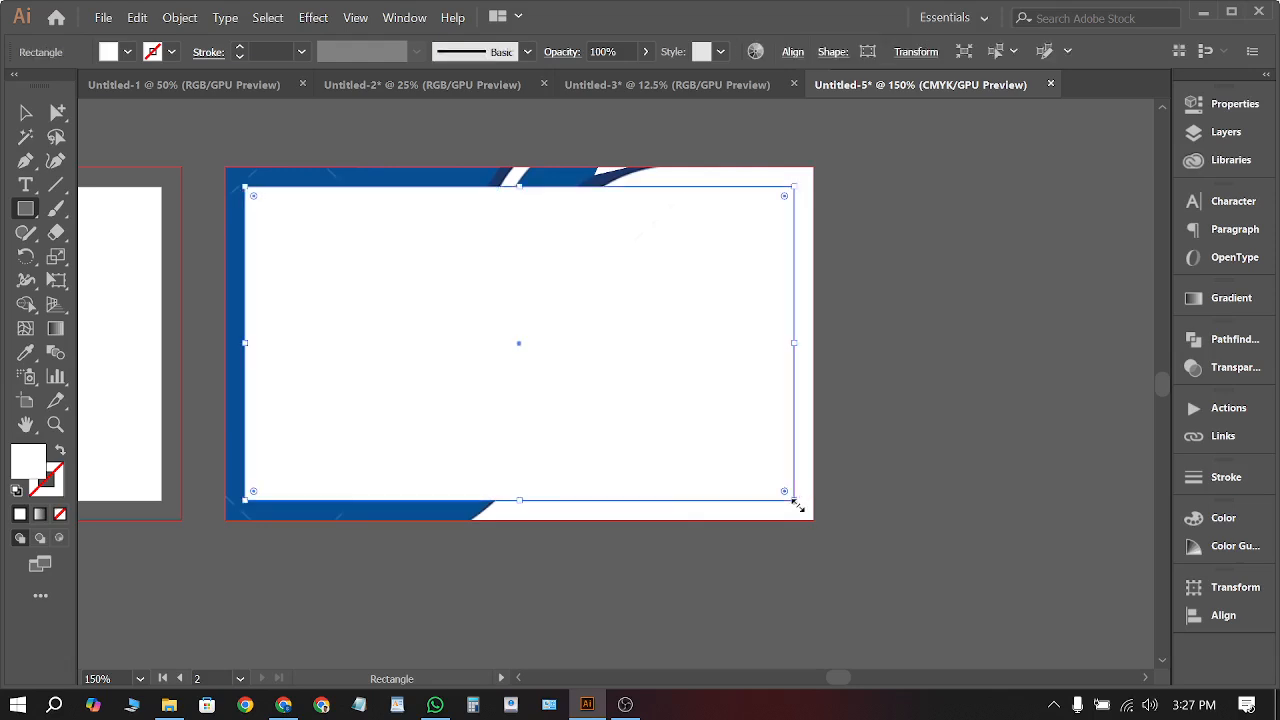
pyautogui.click(26, 112)
pyautogui.click(337, 134)
pyautogui.click(343, 294)
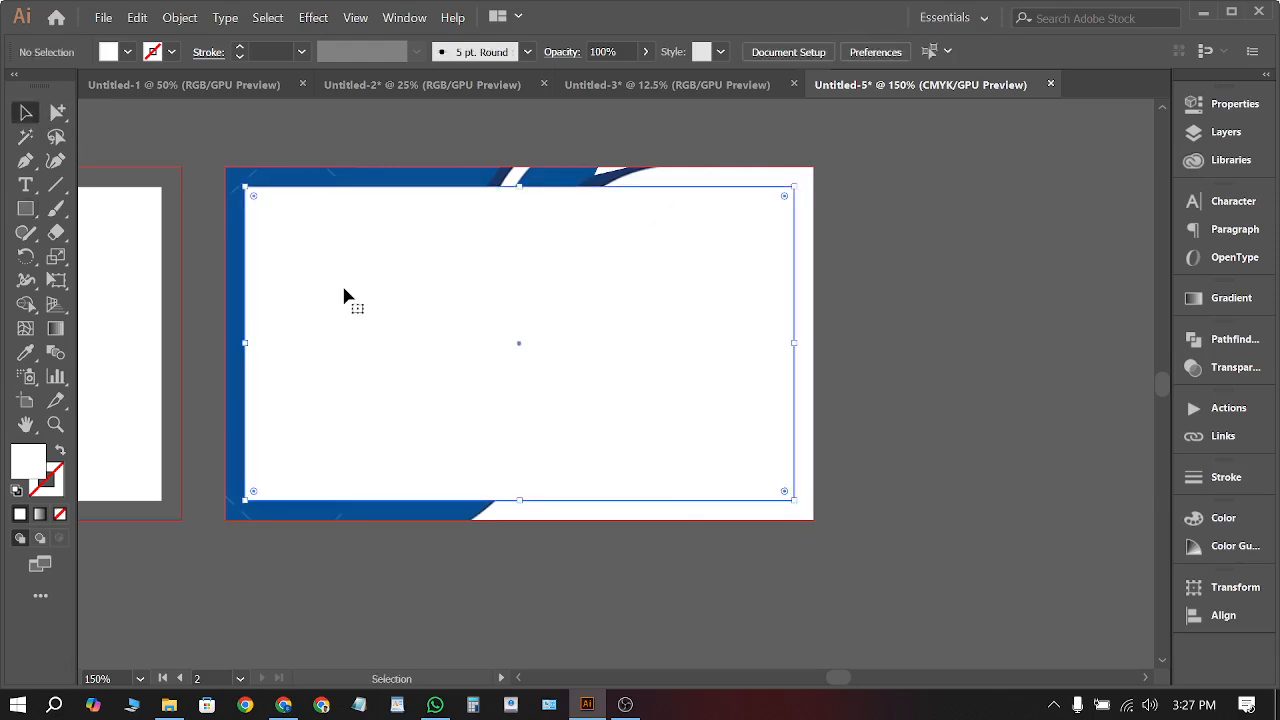
pyautogui.moveTo(794, 500); pyautogui.dragTo(779, 491)
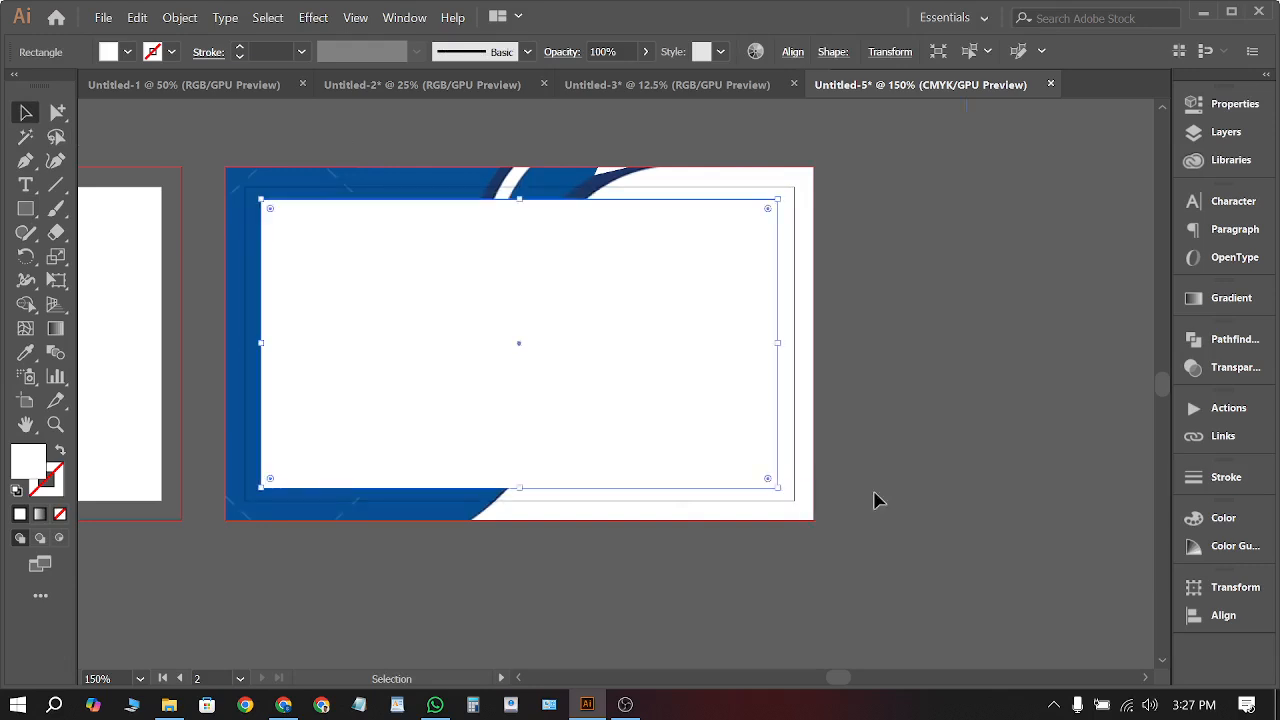
pyautogui.click(791, 259)
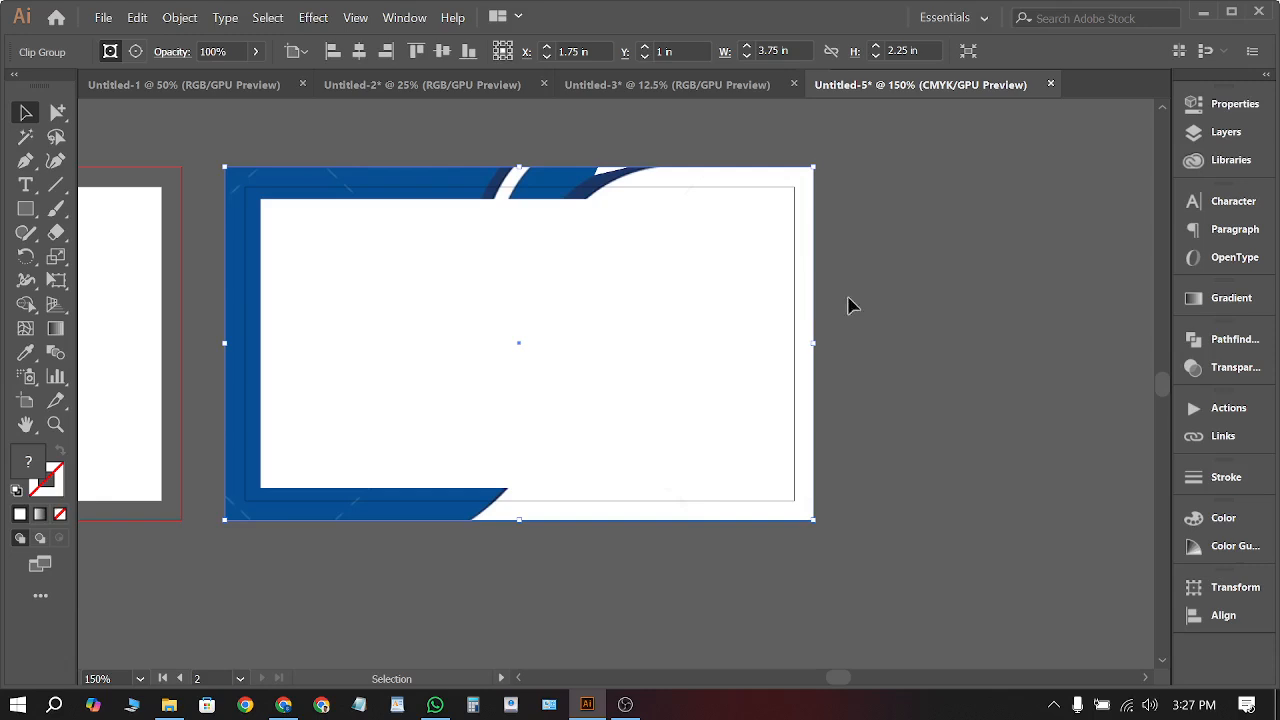
pyautogui.click(684, 361)
# Make the inset rectangle an outline with a yellow stroke
pyautogui.click(61, 454)
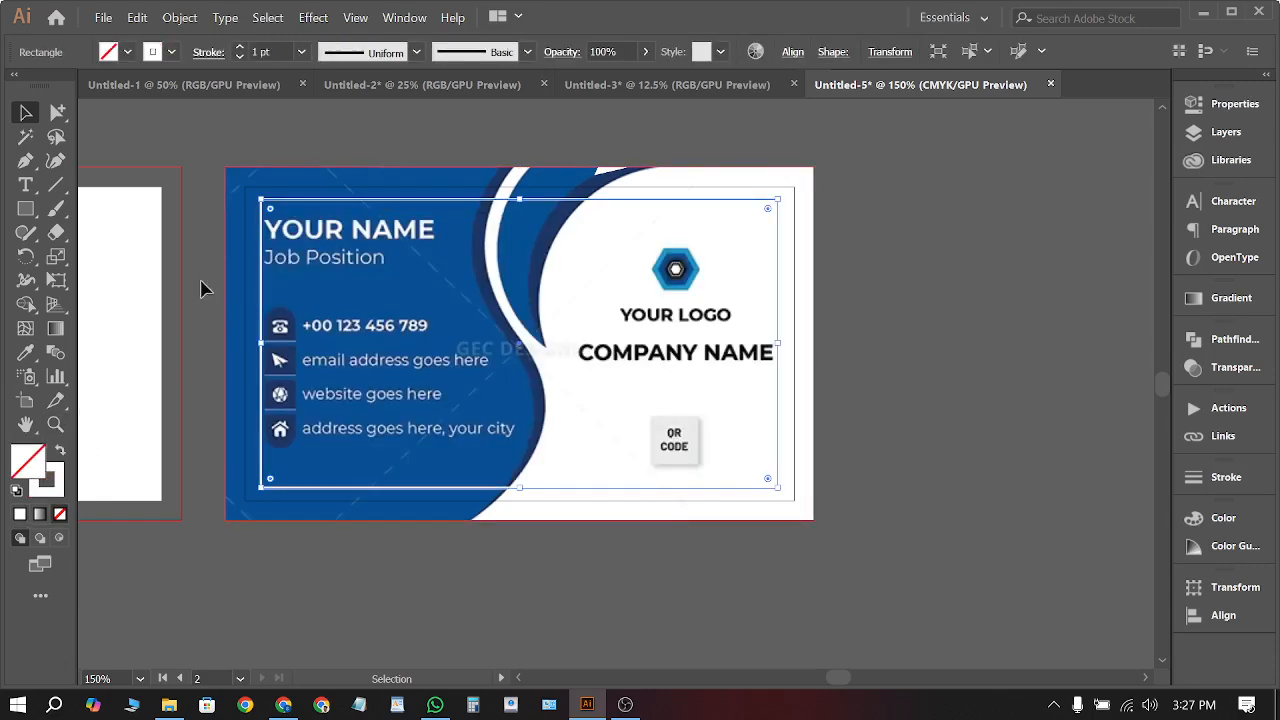
pyautogui.click(127, 51)
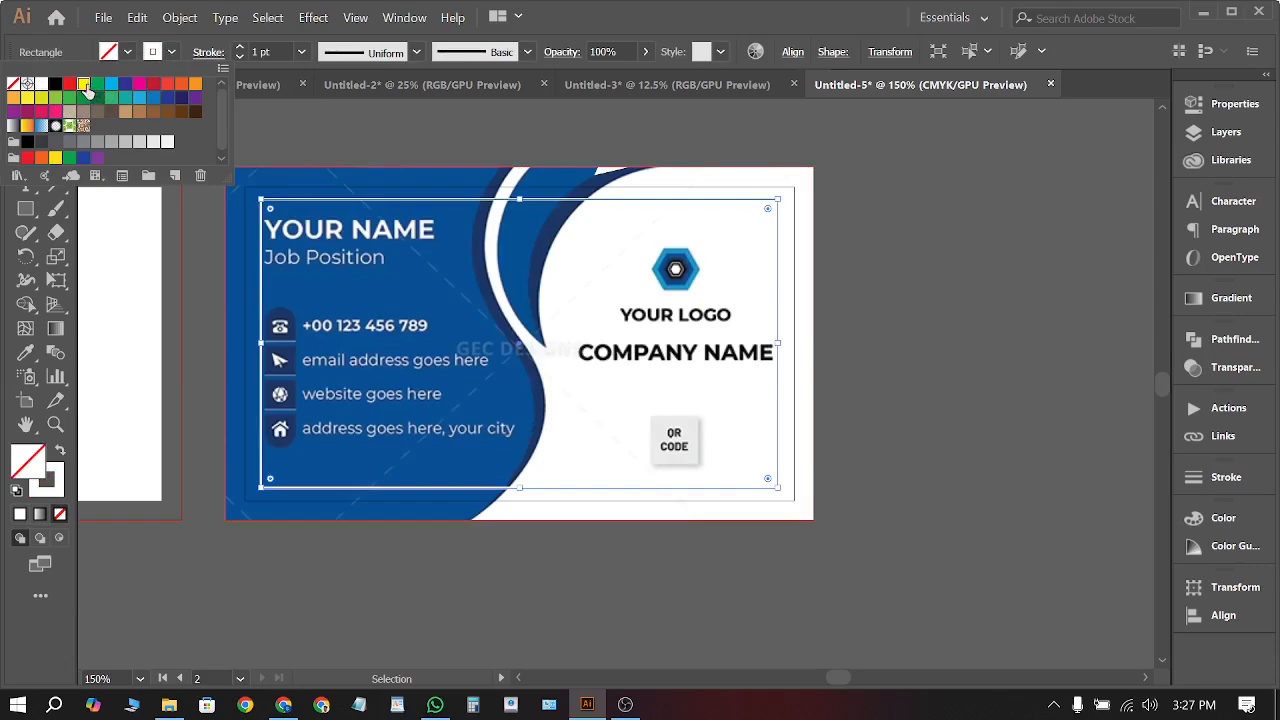
pyautogui.click(84, 84)
pyautogui.click(432, 148)
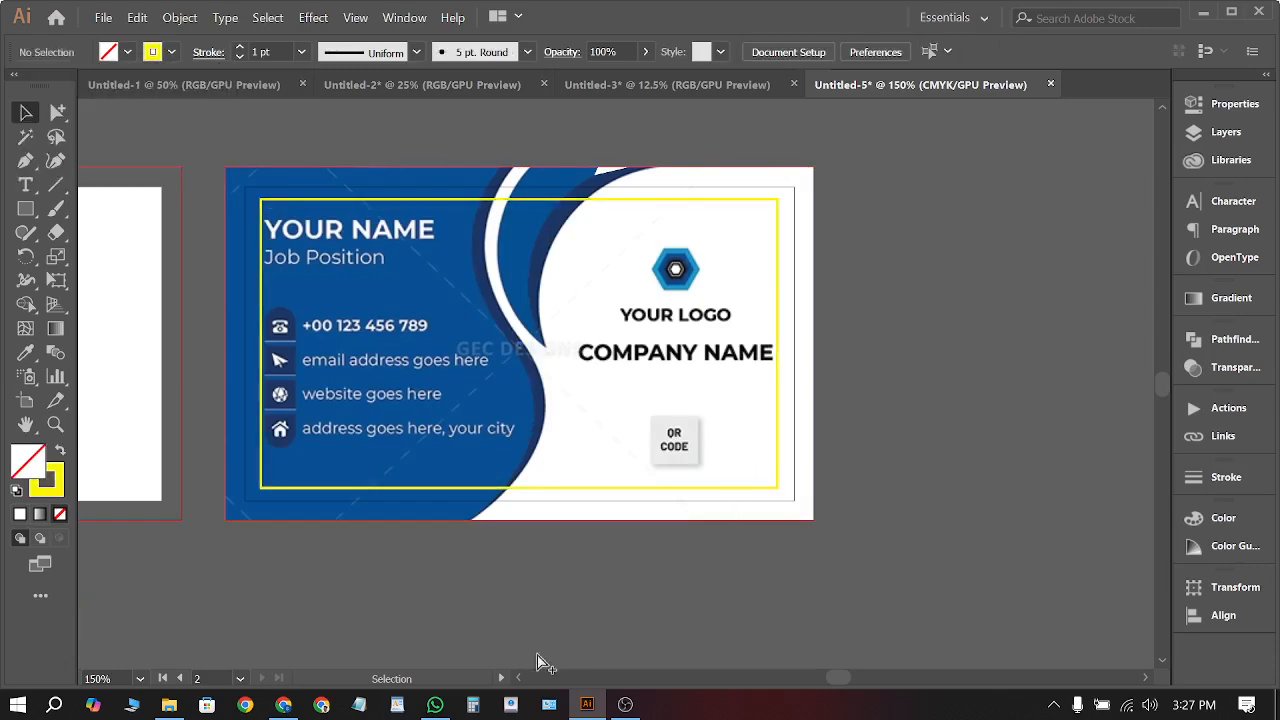
pyautogui.hscroll(-2, 533, 650)
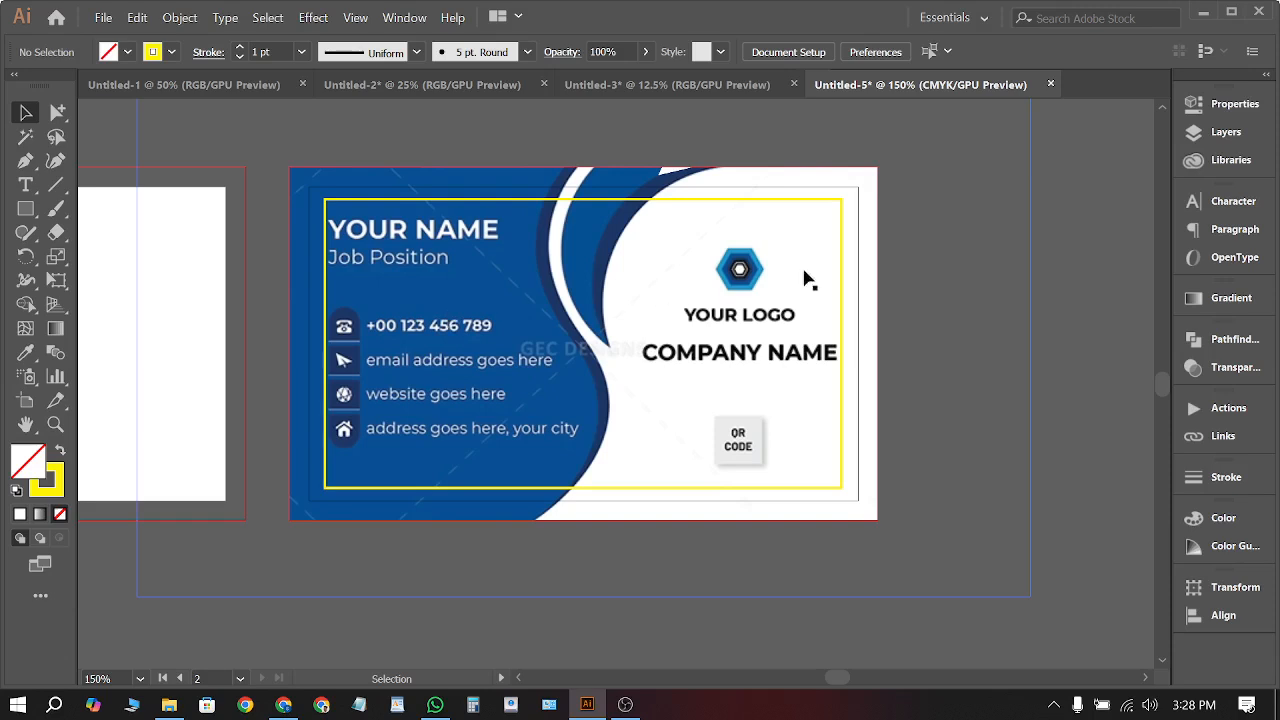
pyautogui.click(855, 195)
pyautogui.click(954, 293)
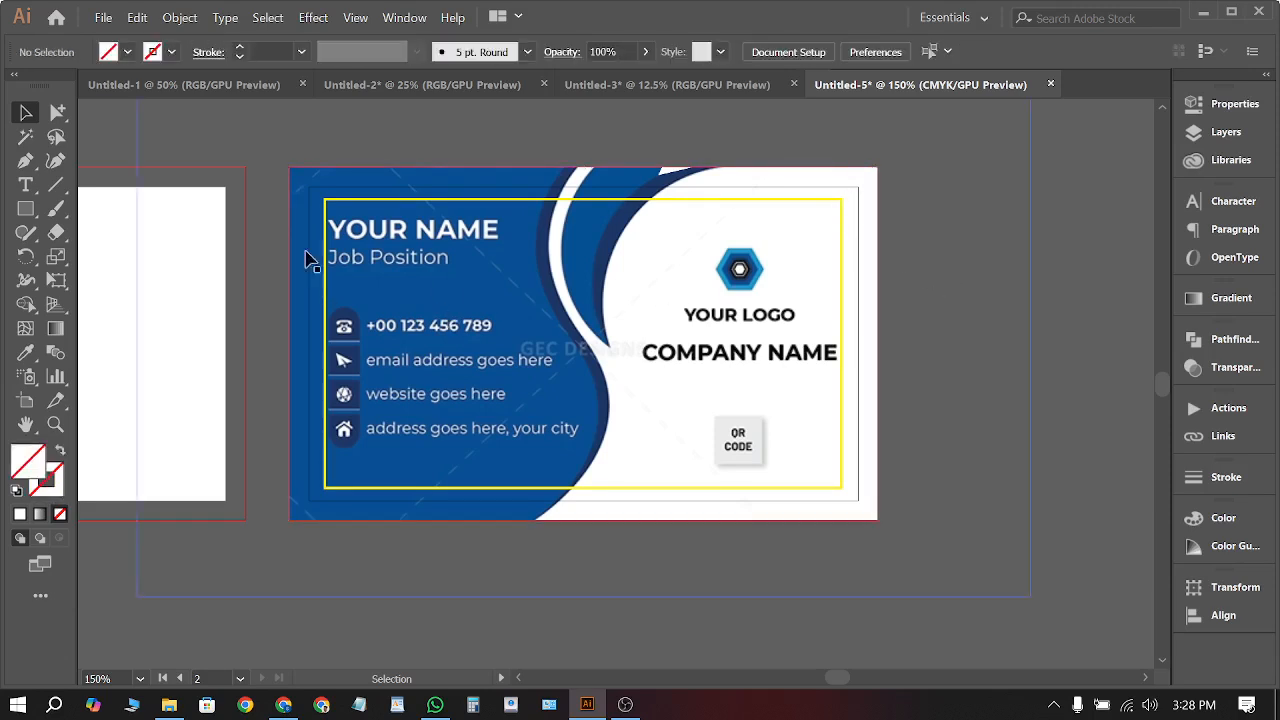
# Draw a rectangle covering the whole card in the Untitled-5 document
pyautogui.click(26, 209)
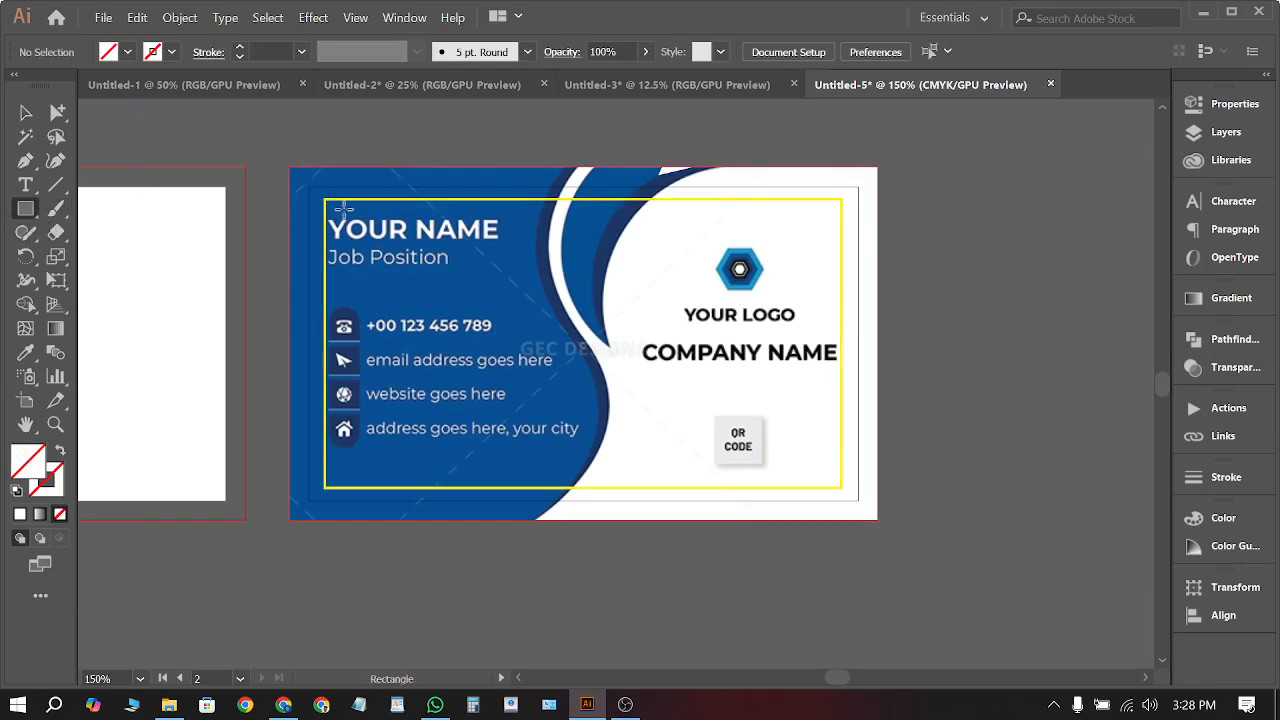
pyautogui.moveTo(310, 185); pyautogui.dragTo(857, 498)
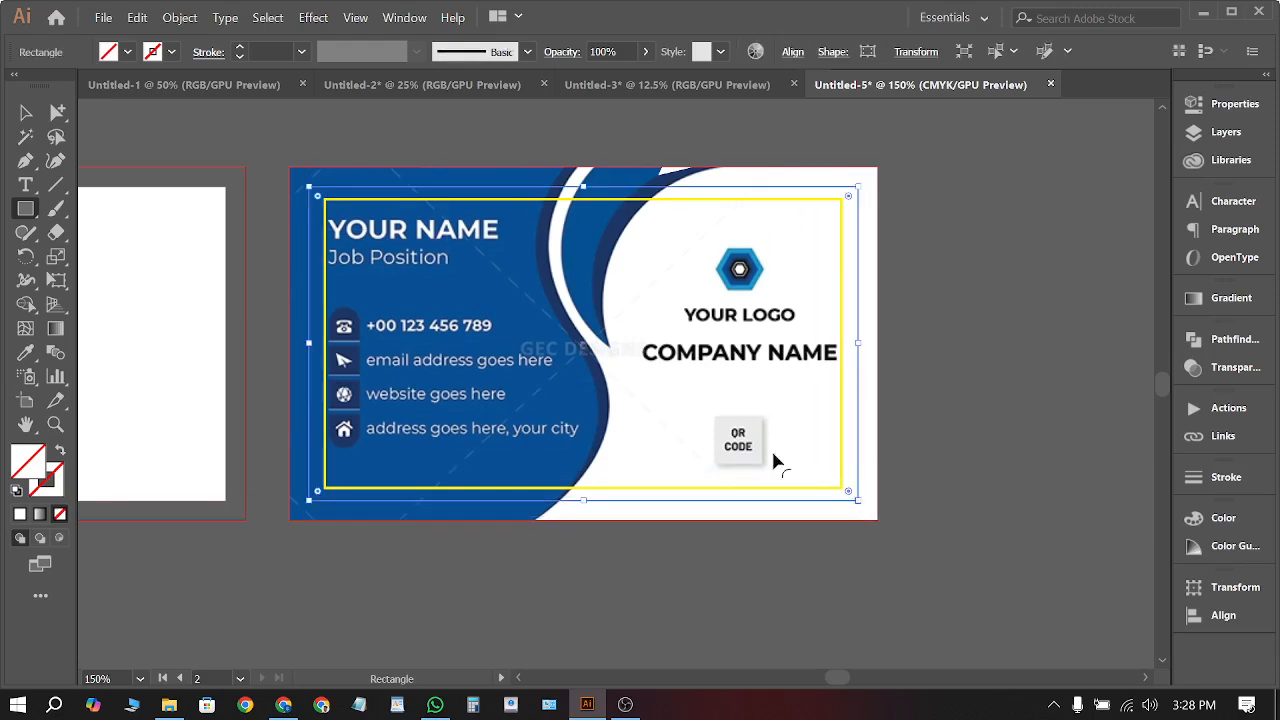
pyautogui.click(26, 112)
pyautogui.click(255, 94)
pyautogui.click(311, 180)
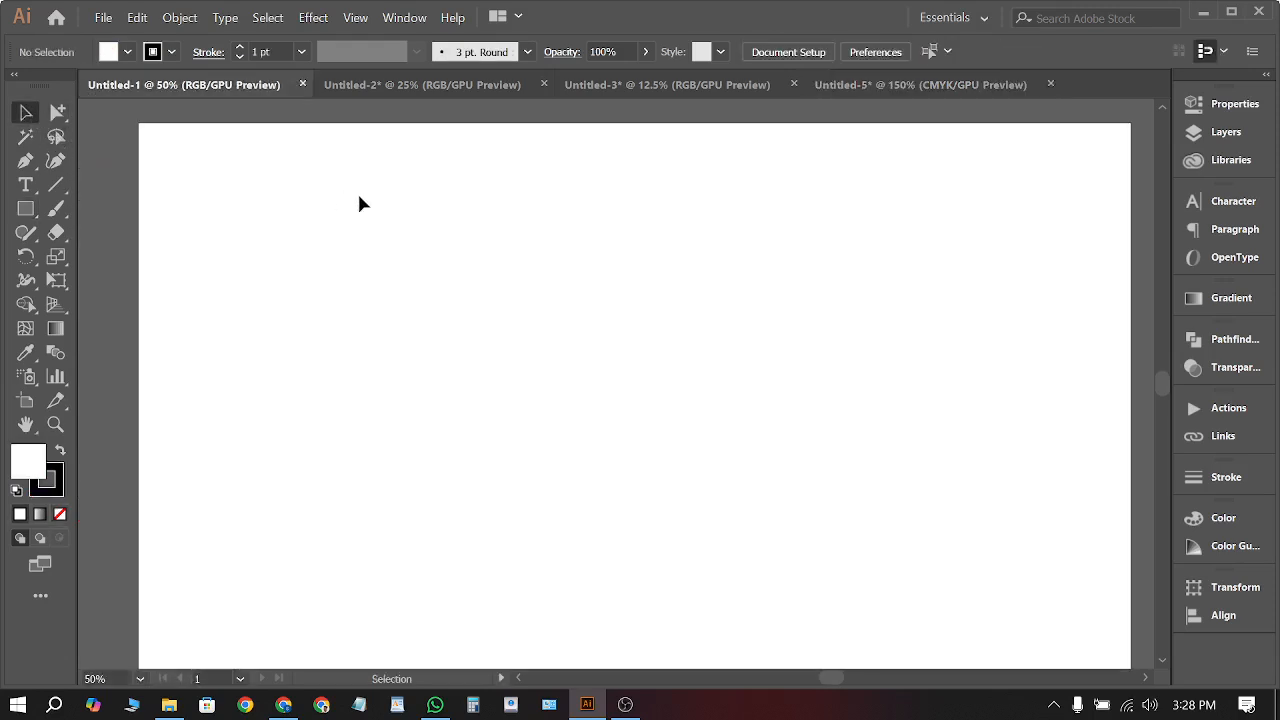
pyautogui.scroll(-4, 359, 196)
pyautogui.click(880, 90)
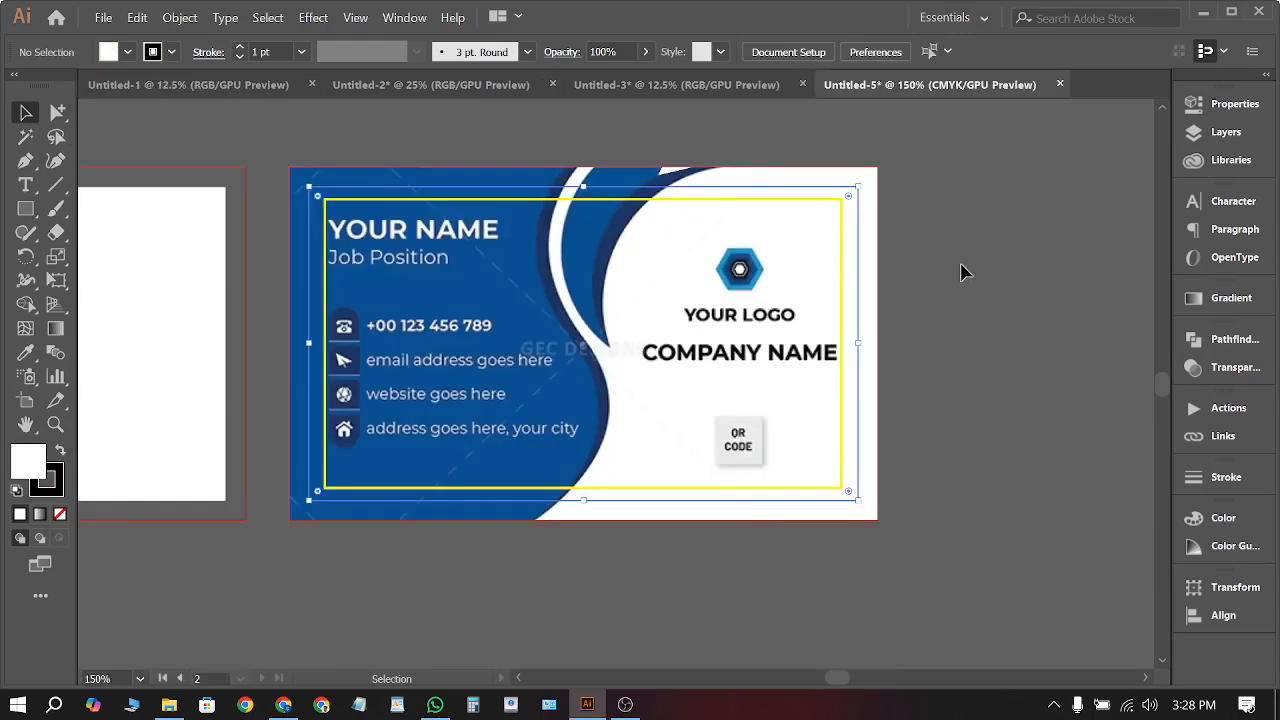
# Move the yellow outline rectangle off the card and clip the card artwork to the new rectangle
pyautogui.moveTo(843, 224); pyautogui.dragTo(764, 616)
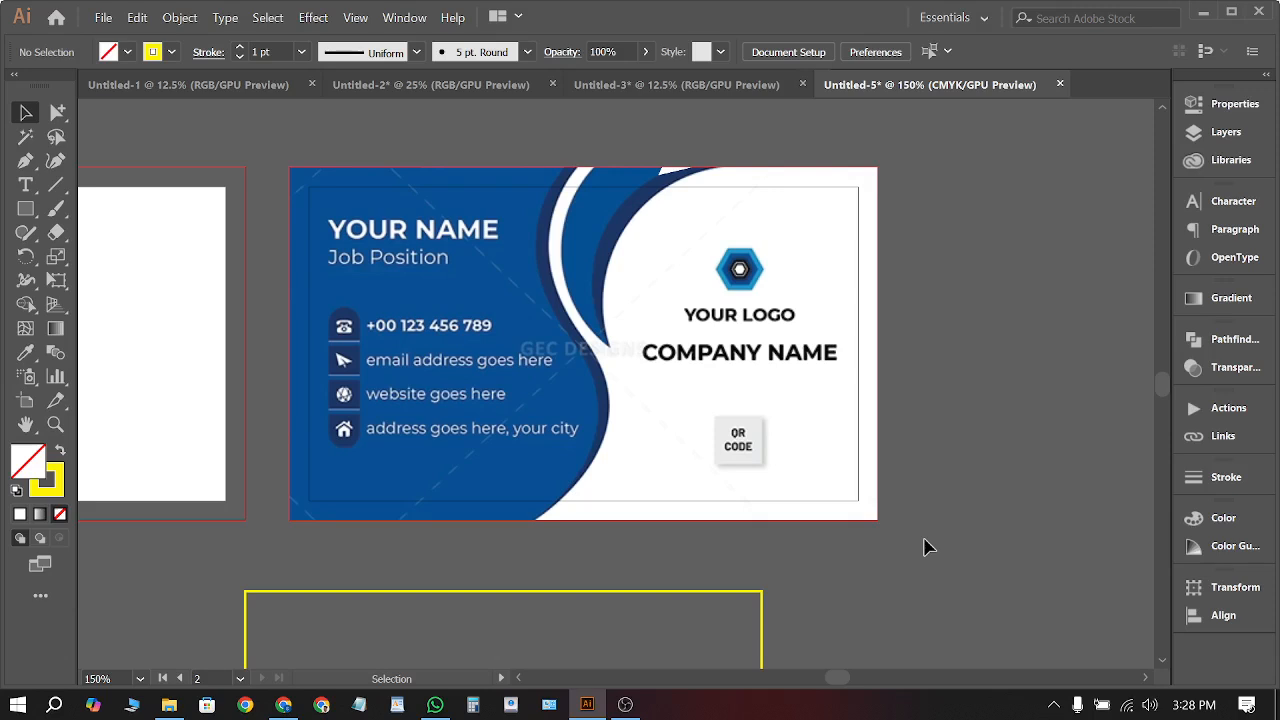
pyautogui.moveTo(809, 453); pyautogui.dragTo(809, 453)
pyautogui.rightClick(809, 453)
pyautogui.click(880, 309)
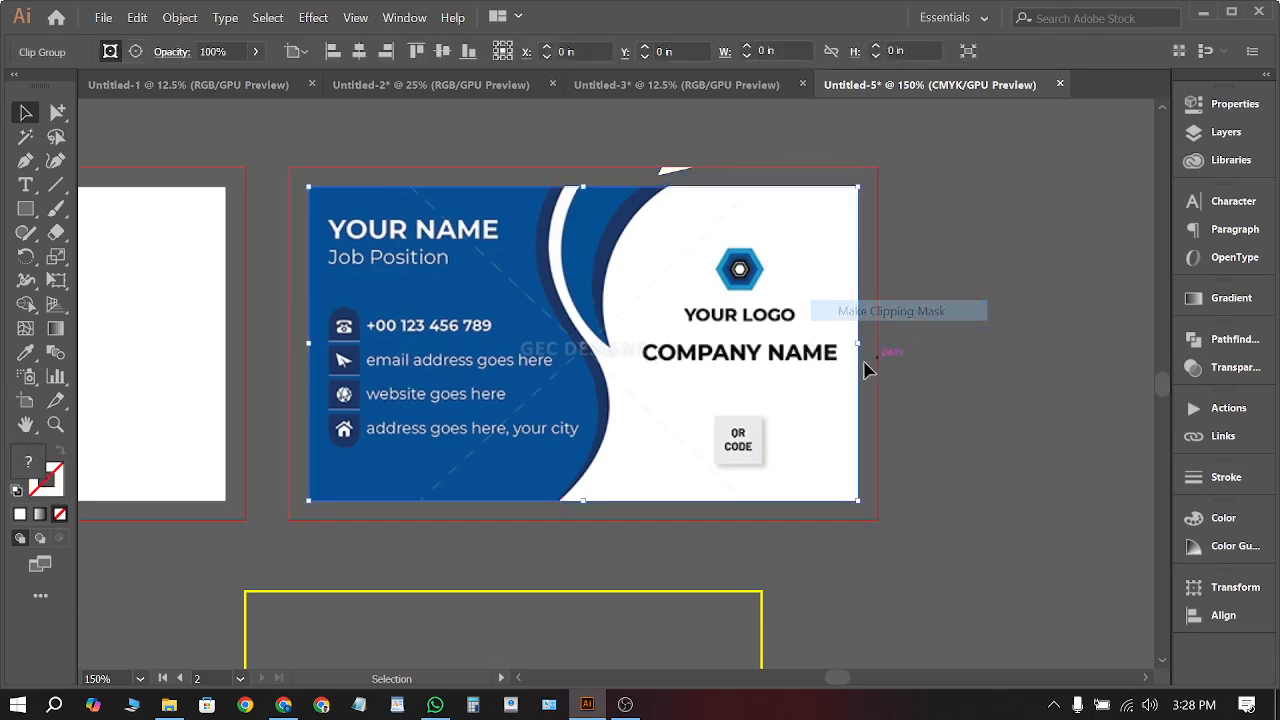
# Enlarge the clipped card to 3.75 by 2.25 in and nudge it into place
pyautogui.moveTo(860, 344); pyautogui.dragTo(879, 344)
pyautogui.moveTo(583, 186); pyautogui.dragTo(584, 166)
pyautogui.click(629, 134)
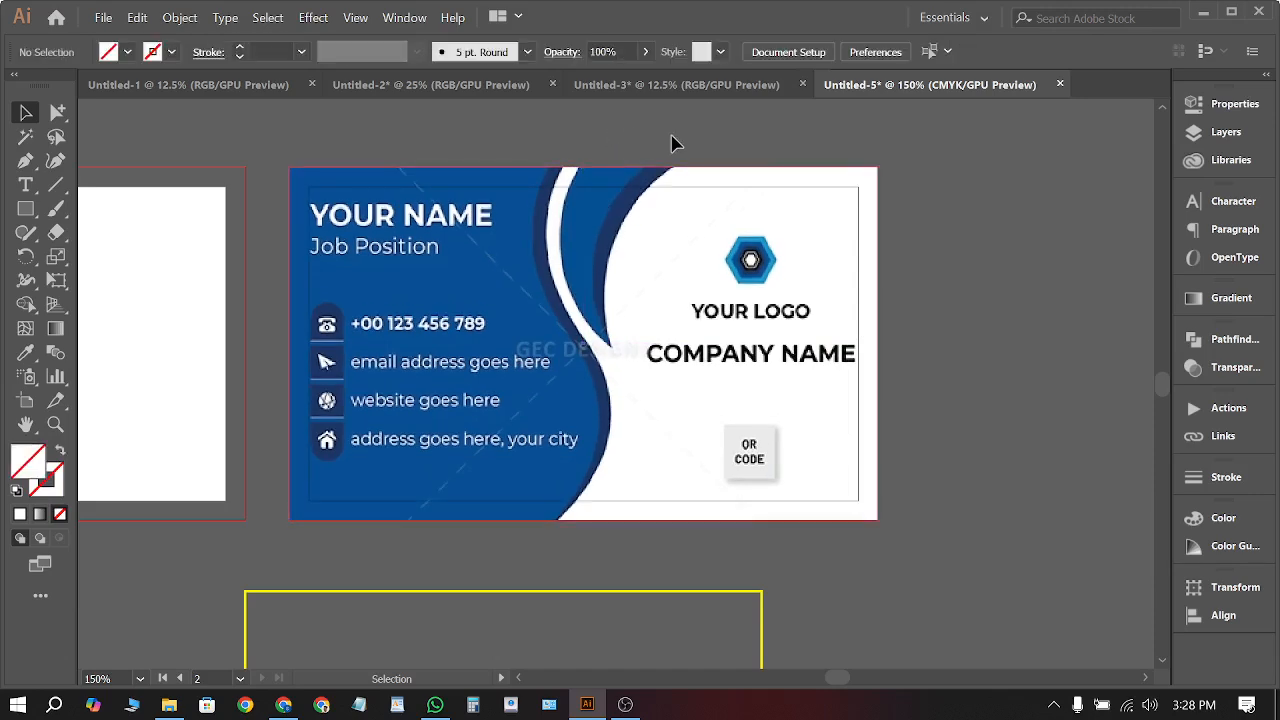
pyautogui.scroll(-1, 660, 205)
pyautogui.scroll(-1, 660, 205)
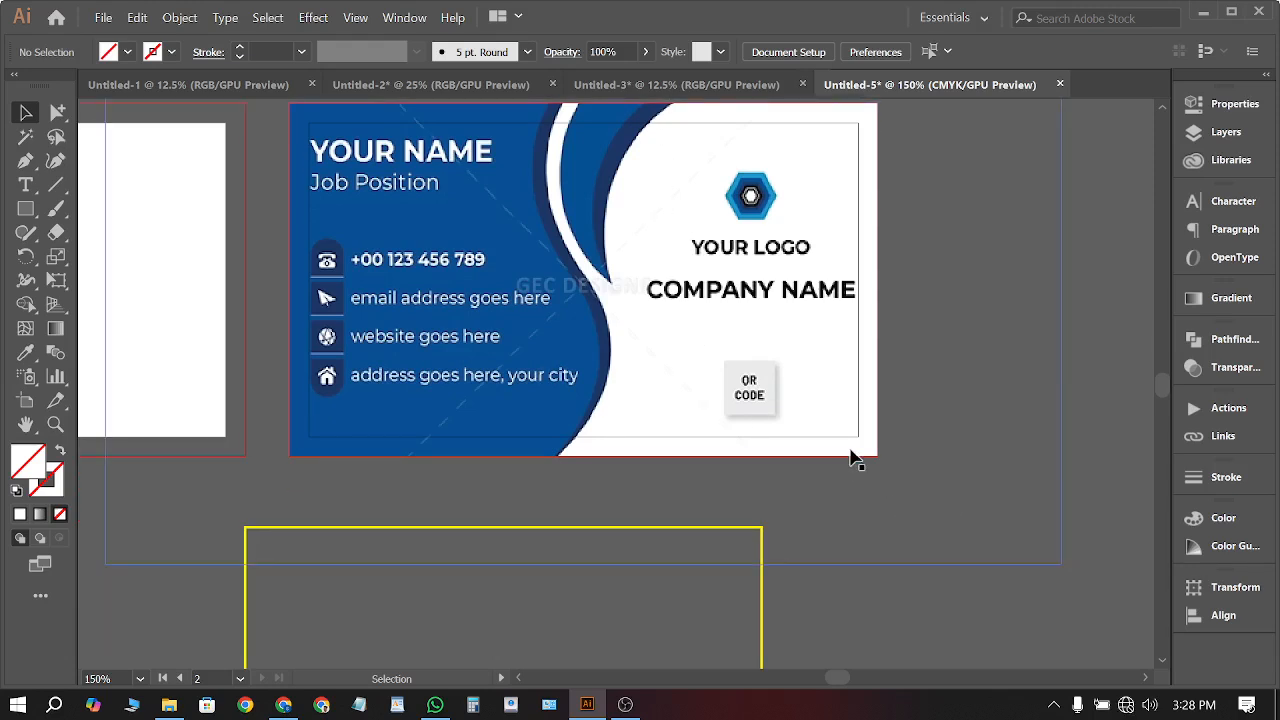
pyautogui.moveTo(560, 374); pyautogui.dragTo(558, 405)
pyautogui.click(948, 532)
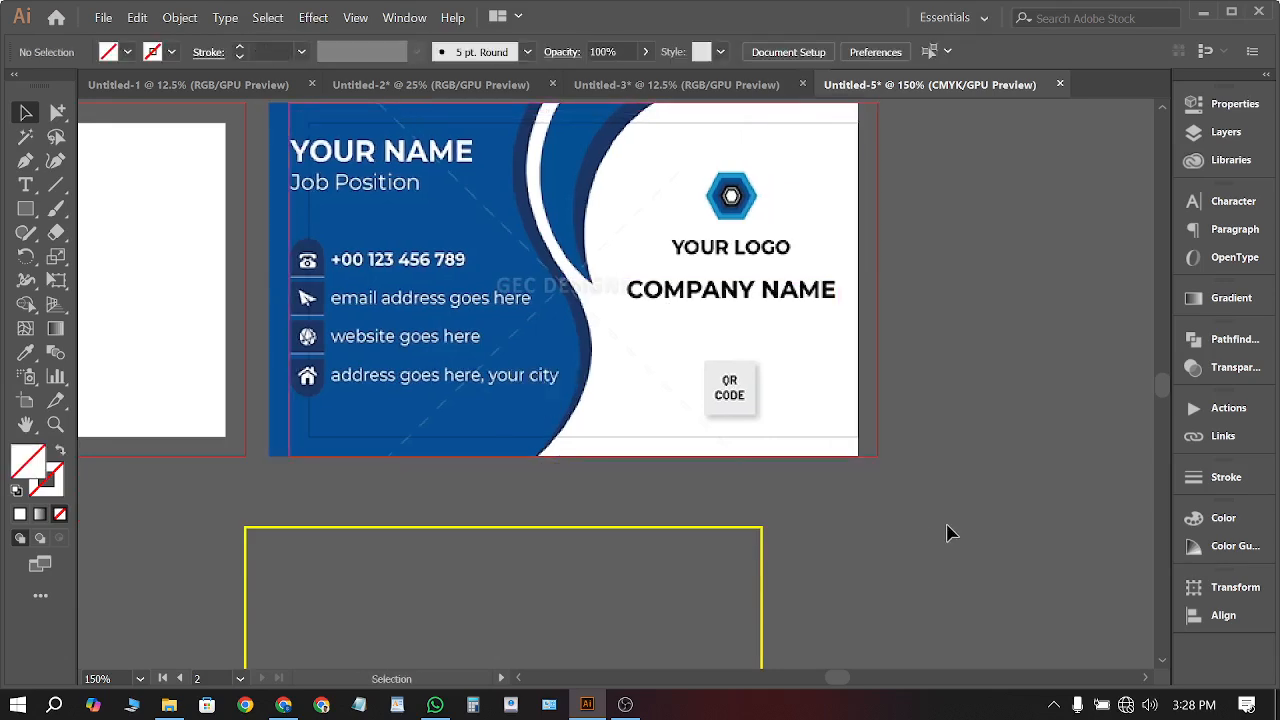
# Draw a rectangle over the card artboard and clip the card artwork to it
pyautogui.click(25, 209)
pyautogui.scroll(1, 289, 137)
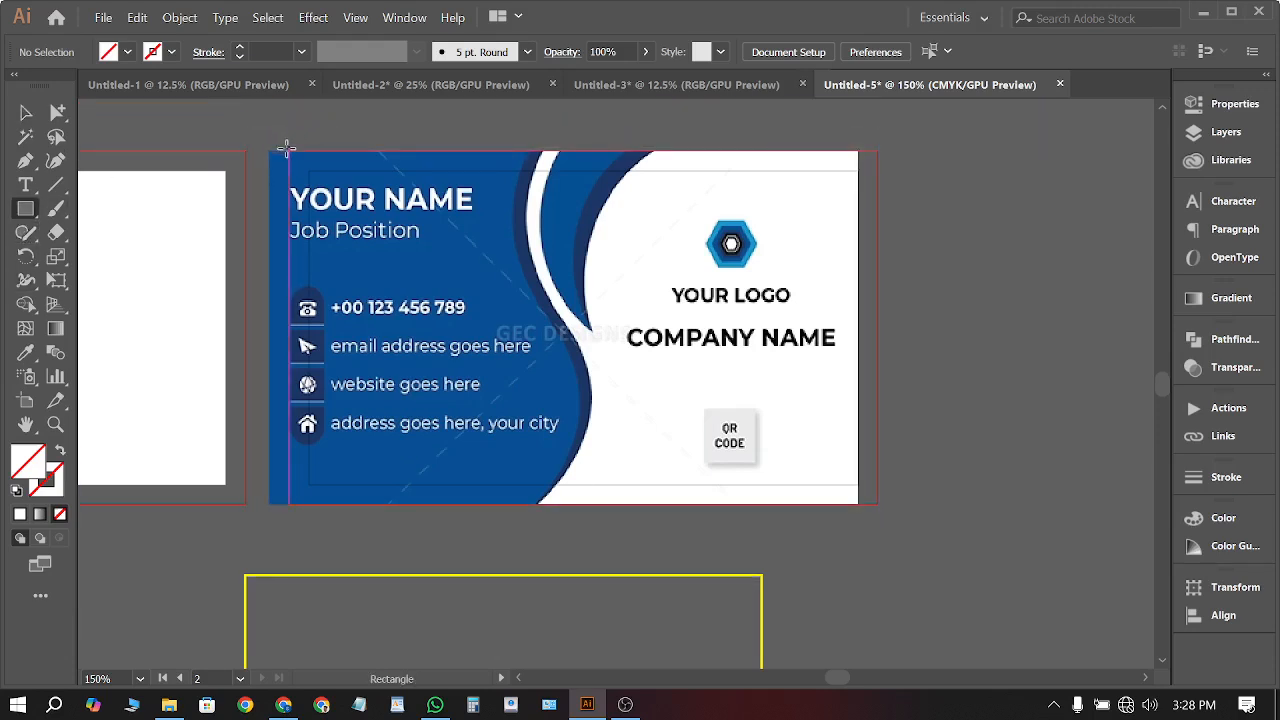
pyautogui.moveTo(286, 148); pyautogui.dragTo(877, 503)
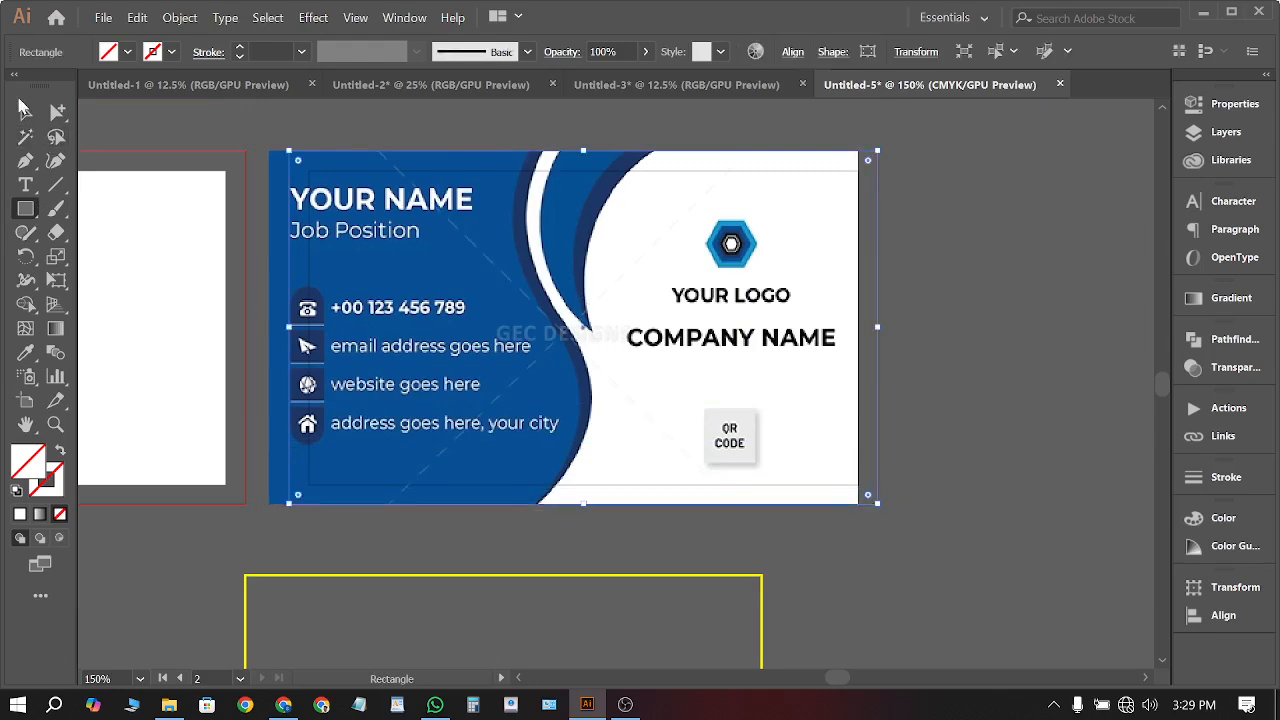
pyautogui.click(21, 104)
pyautogui.moveTo(309, 132); pyautogui.dragTo(741, 345)
pyautogui.rightClick(375, 242)
pyautogui.click(458, 372)
# Trim the clipped card's left edge slightly inside its clip group
pyautogui.hotkey('ctrl', '-')
pyautogui.hotkey('ctrl', '-')
pyautogui.scroll(3, 600, 374)
pyautogui.click(548, 401)
pyautogui.scroll(1, 495, 414)
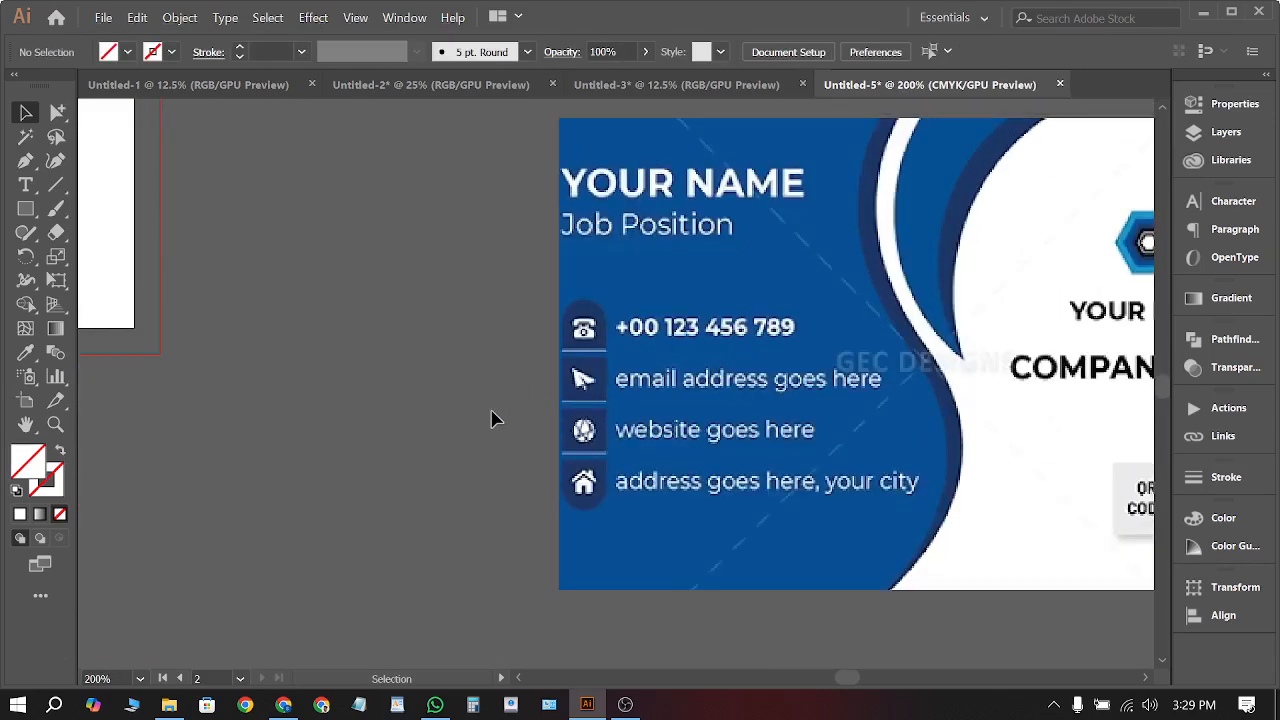
pyautogui.scroll(-1, 490, 420)
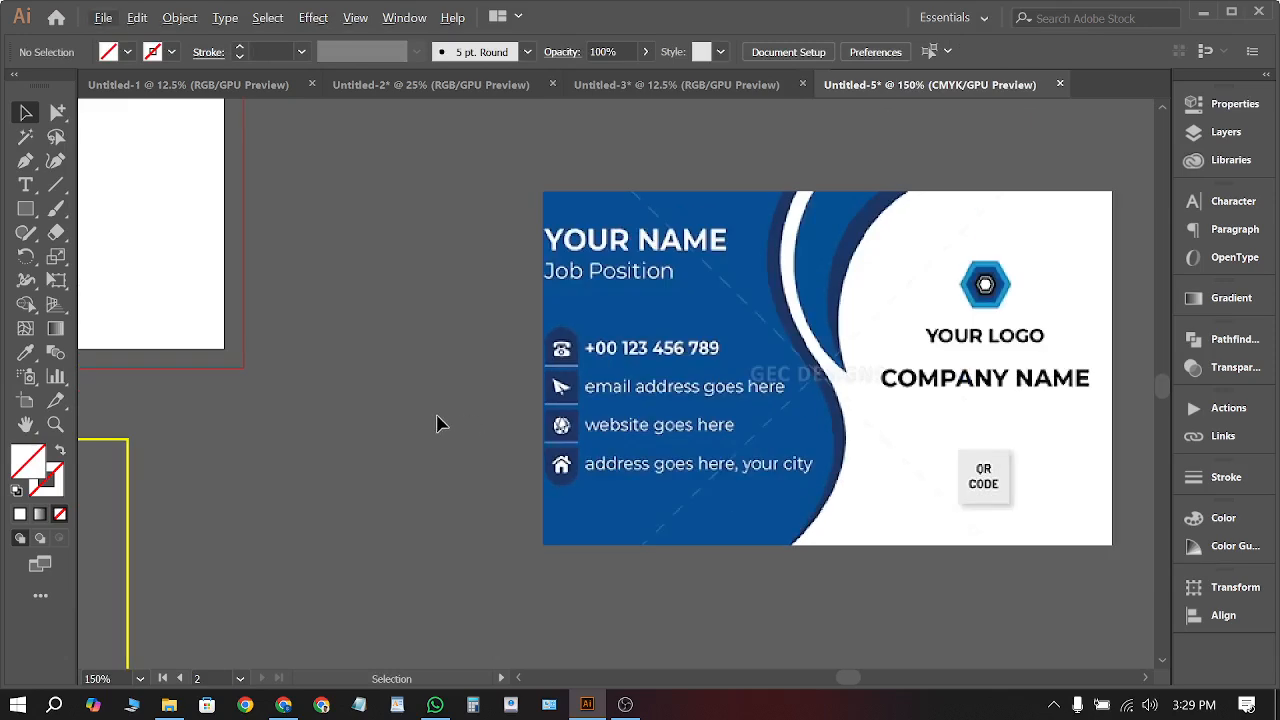
pyautogui.click(566, 384)
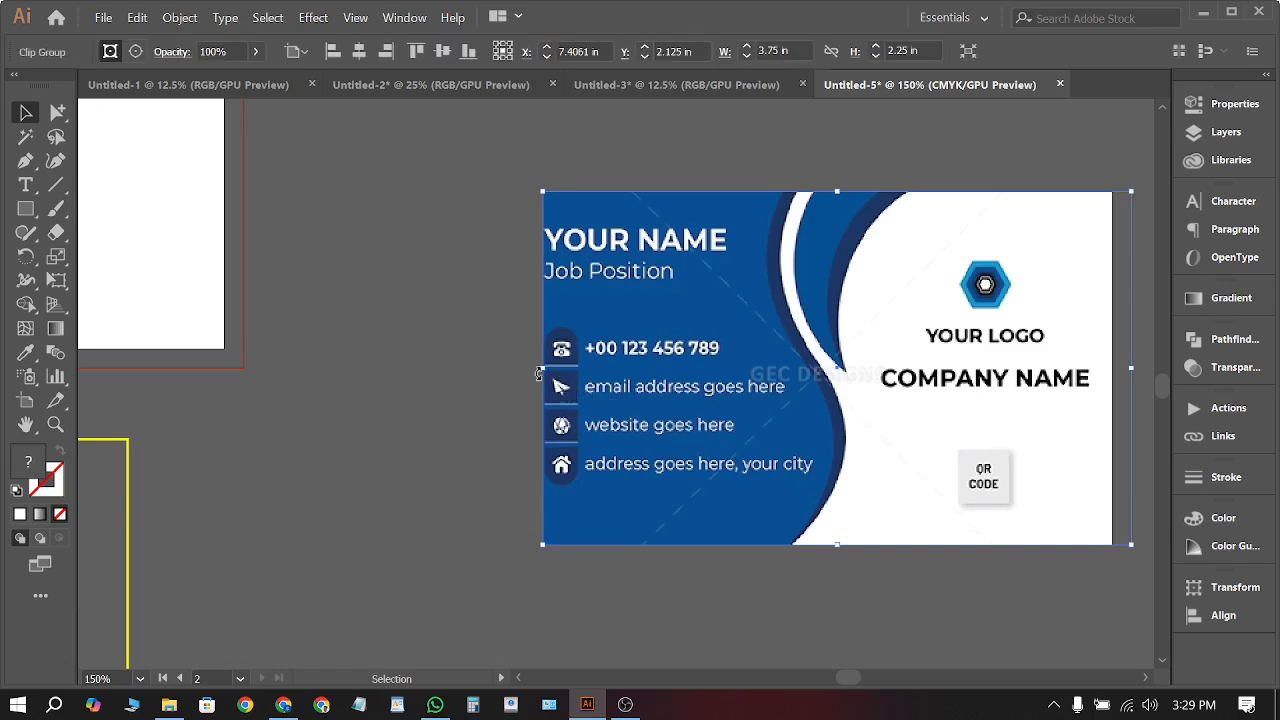
pyautogui.doubleClick(547, 420)
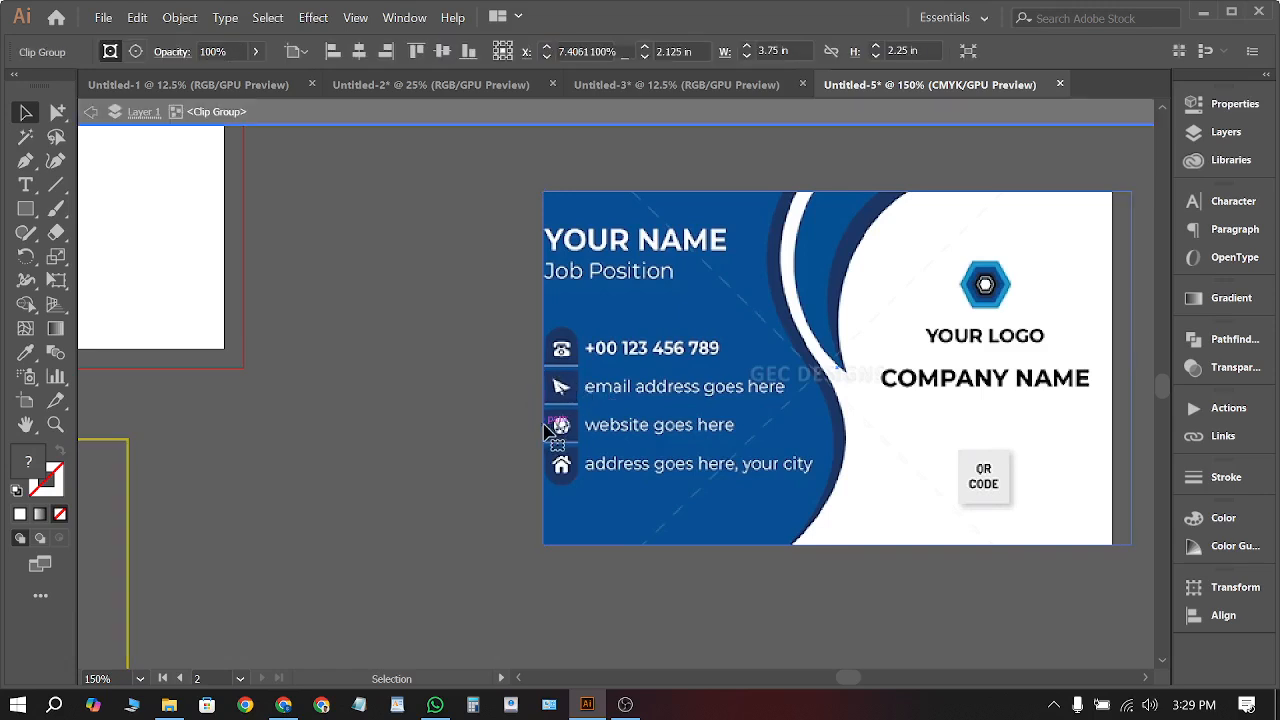
pyautogui.moveTo(543, 367); pyautogui.dragTo(557, 368)
pyautogui.doubleClick(446, 401)
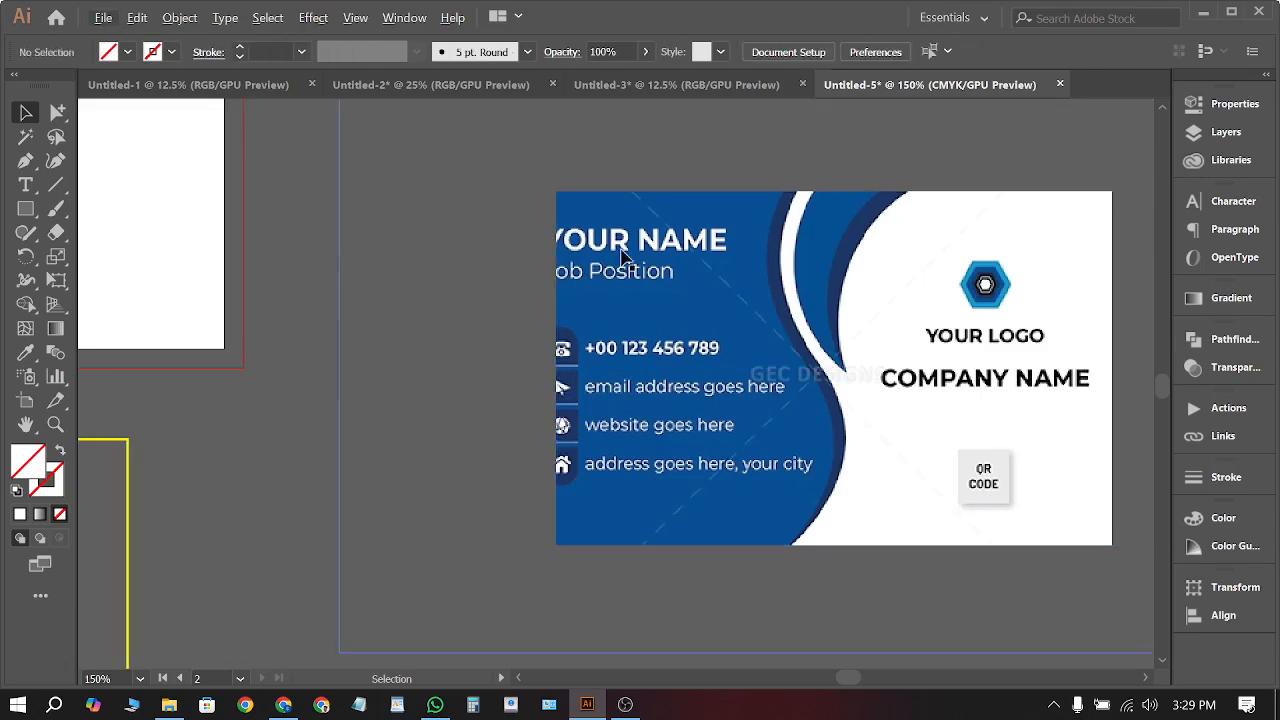
pyautogui.scroll(-2, 372, 362)
pyautogui.scroll(2, 451, 257)
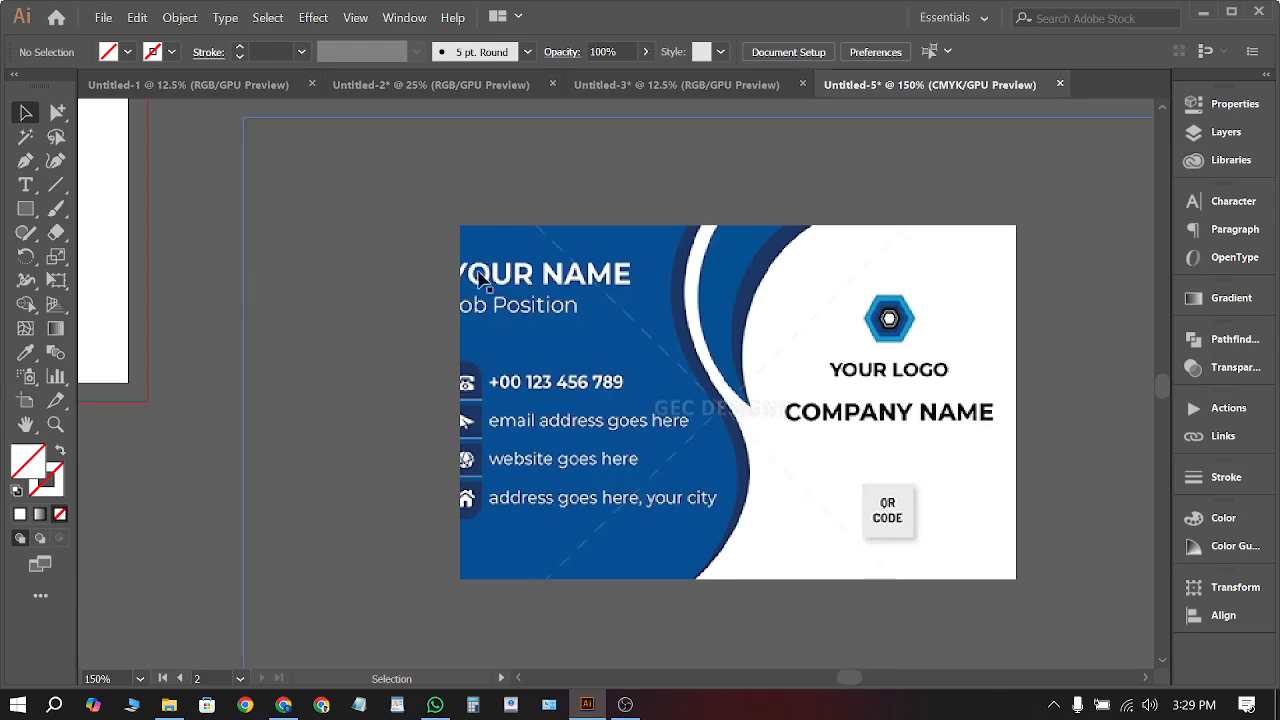
pyautogui.keyDown('alt'); pyautogui.scroll(-3, 503, 280); pyautogui.keyUp('alt')
pyautogui.scroll(-1, 543, 300)
pyautogui.keyDown('ctrl'); pyautogui.scroll(4, 544, 316); pyautogui.keyUp('ctrl')
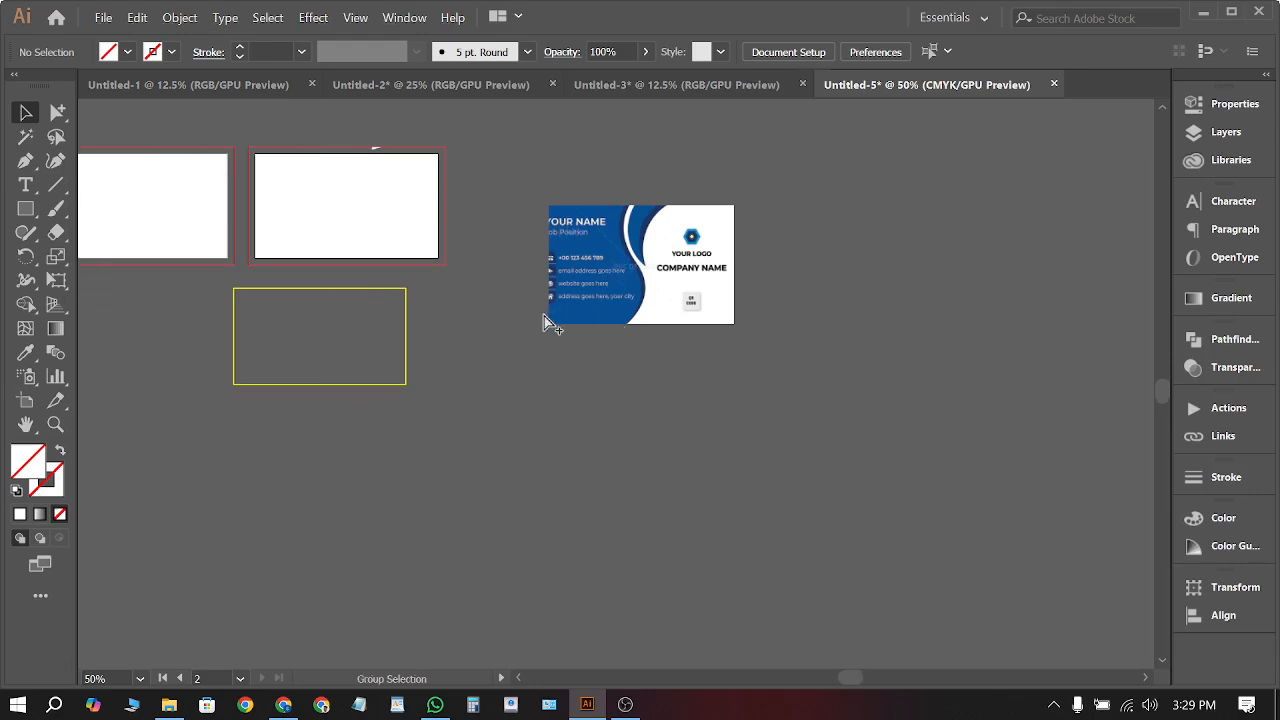
pyautogui.scroll(-3, 562, 304)
pyautogui.keyDown('alt'); pyautogui.scroll(1, 673, 179); pyautogui.keyUp('alt')
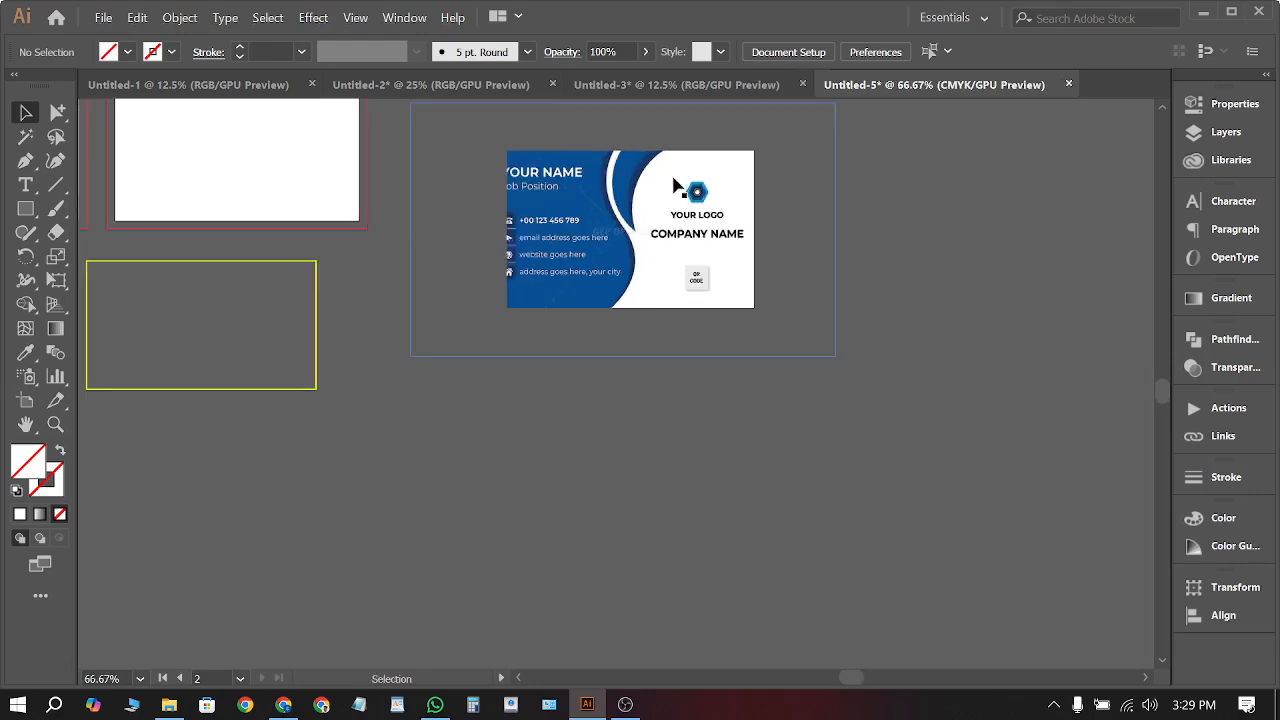
pyautogui.scroll(1, 675, 185)
pyautogui.hscroll(-2, 670, 190)
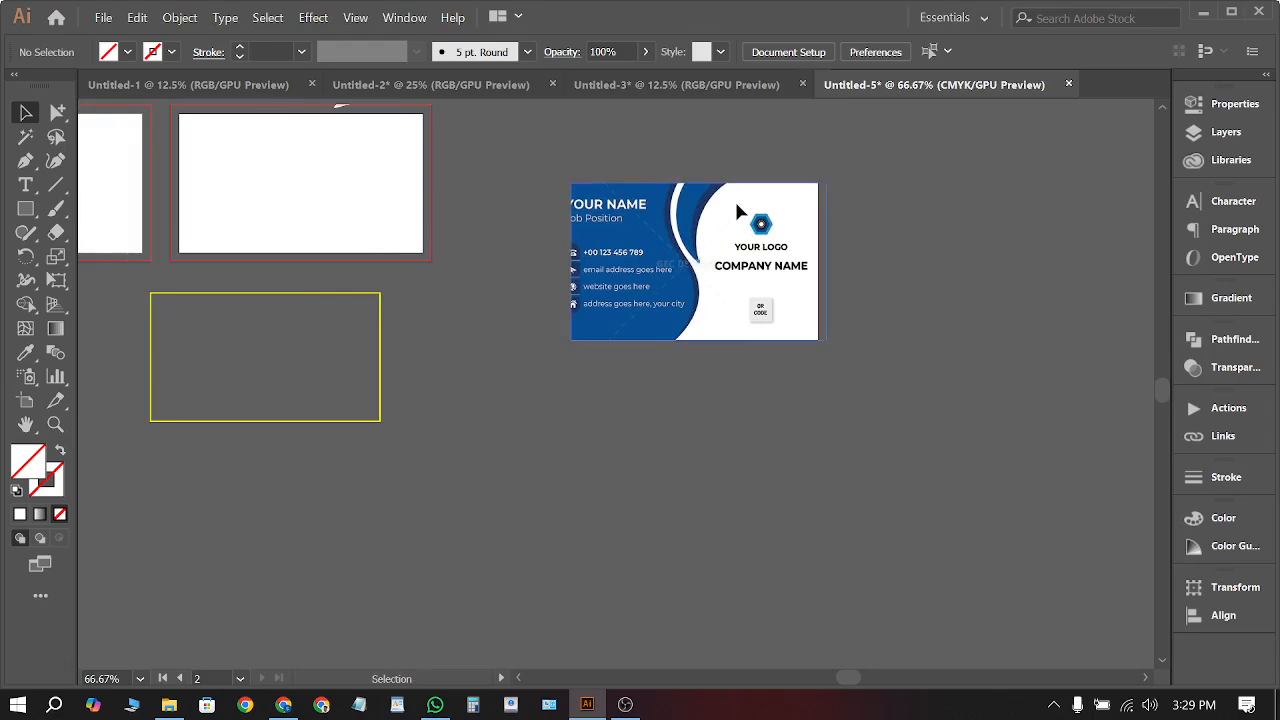
# Reposition the clipped business card onto the second artboard so it reaches the bleed edges
pyautogui.click(734, 199)
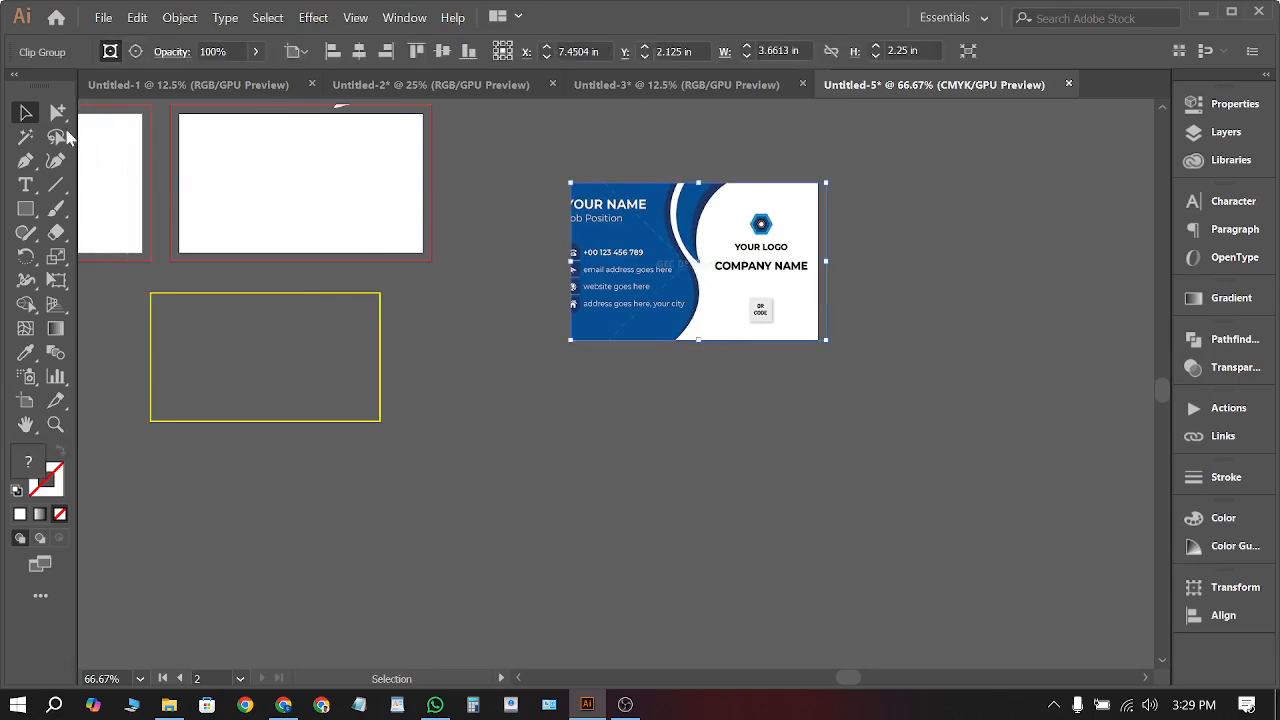
pyautogui.click(576, 420)
pyautogui.hscroll(-4, 590, 340)
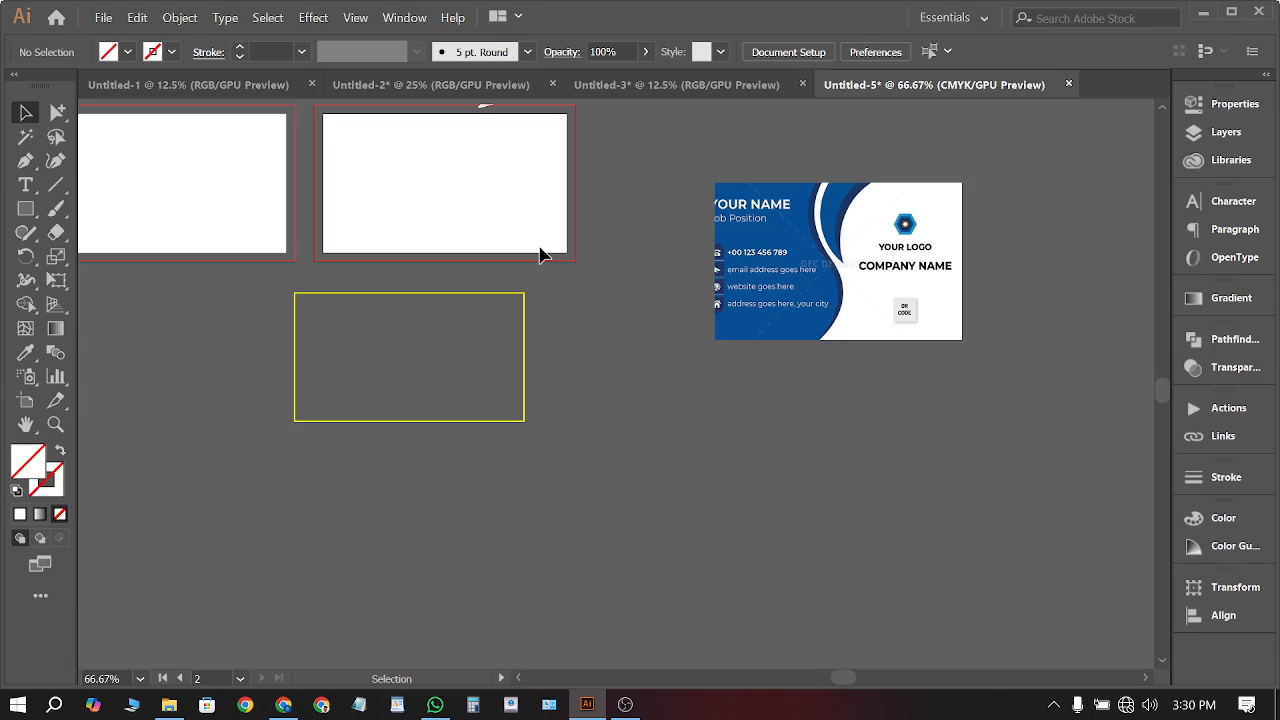
pyautogui.click(809, 294)
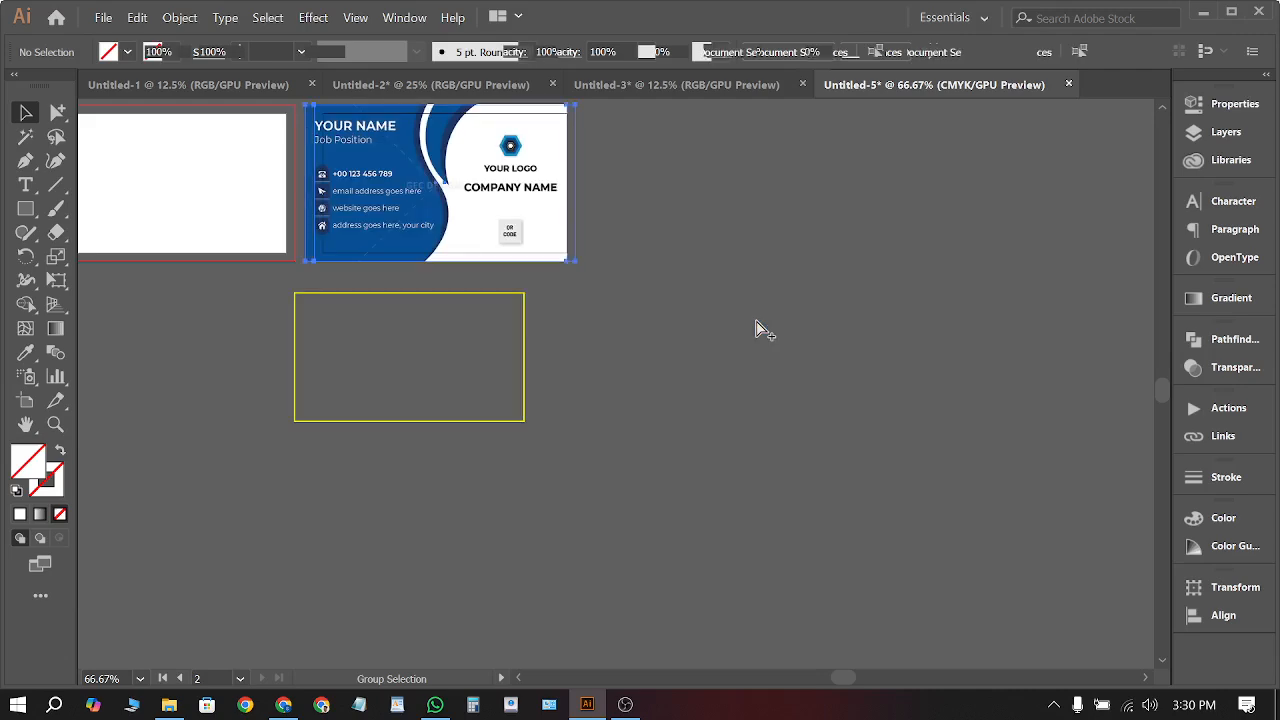
pyautogui.hotkey('ctrl', 'z')
pyautogui.hotkey('ctrl', 'z')
pyautogui.hotkey('ctrl', 'z')
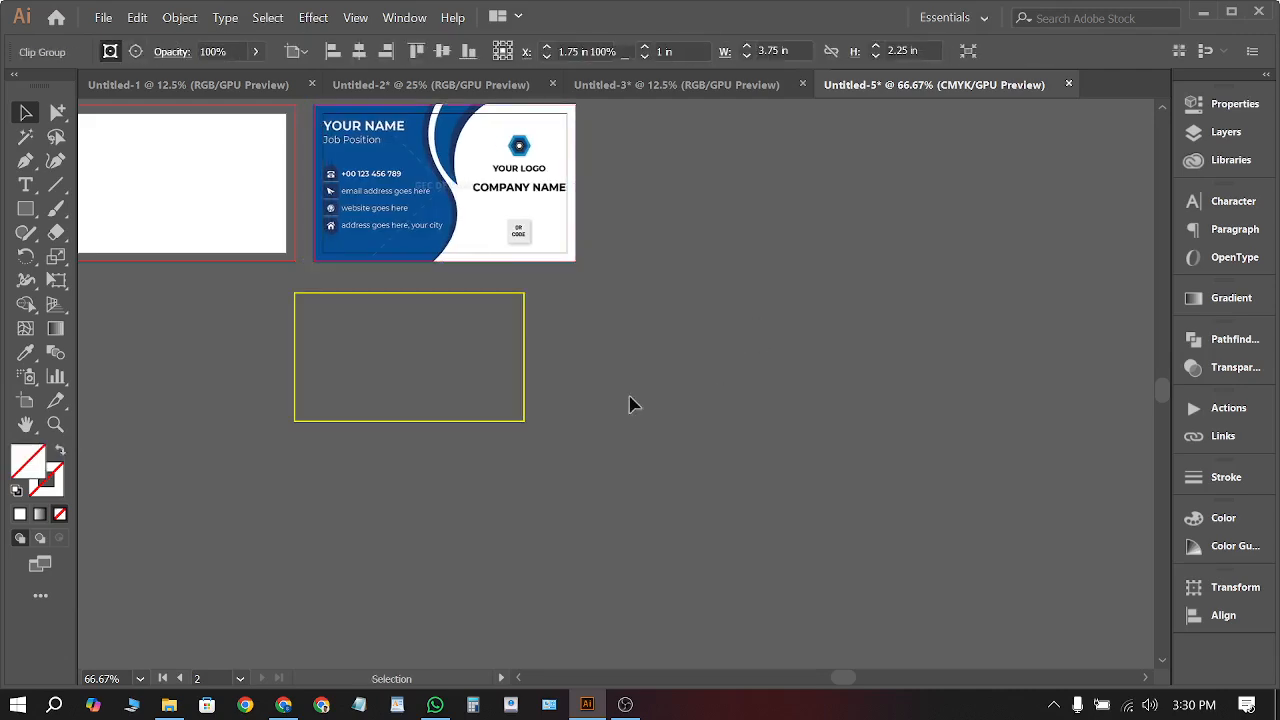
pyautogui.click(630, 398)
pyautogui.scroll(1, 347, 130)
pyautogui.scroll(4, 347, 130)
pyautogui.scroll(-3, 349, 294)
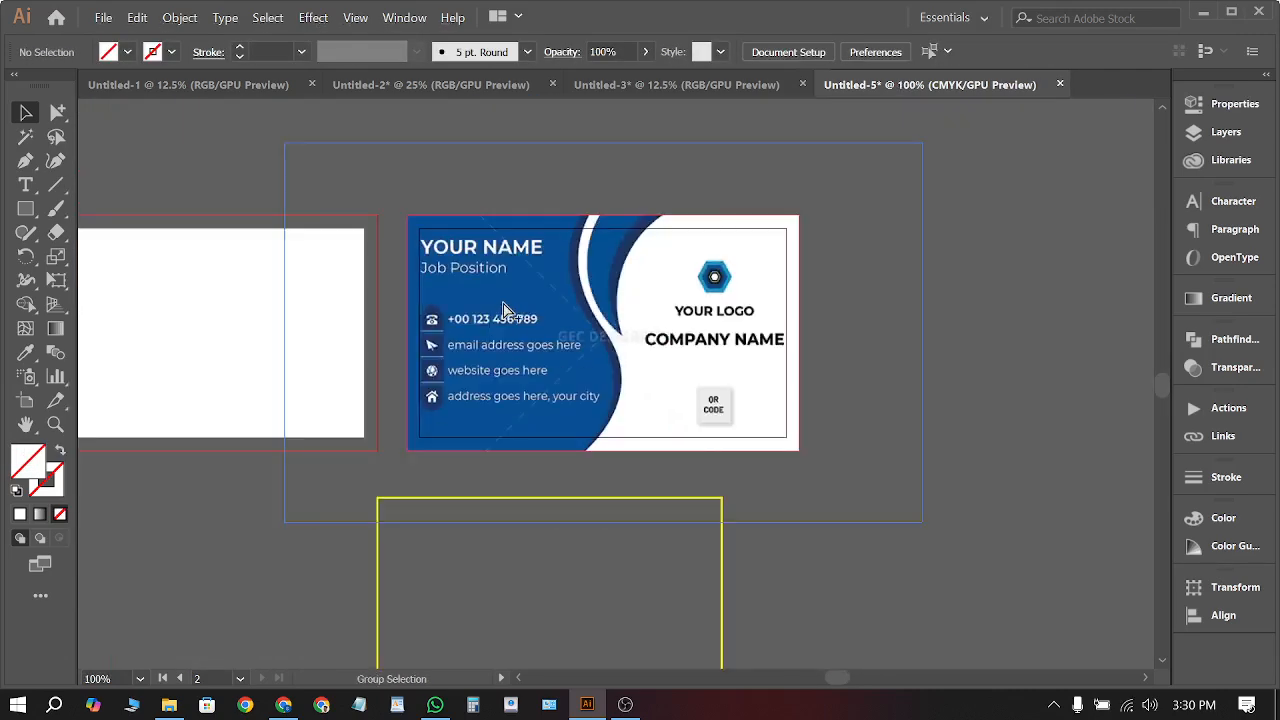
# Draw a rectangle over the phone-number row and fill it with the card's blue
pyautogui.click(503, 310)
pyautogui.click(854, 471)
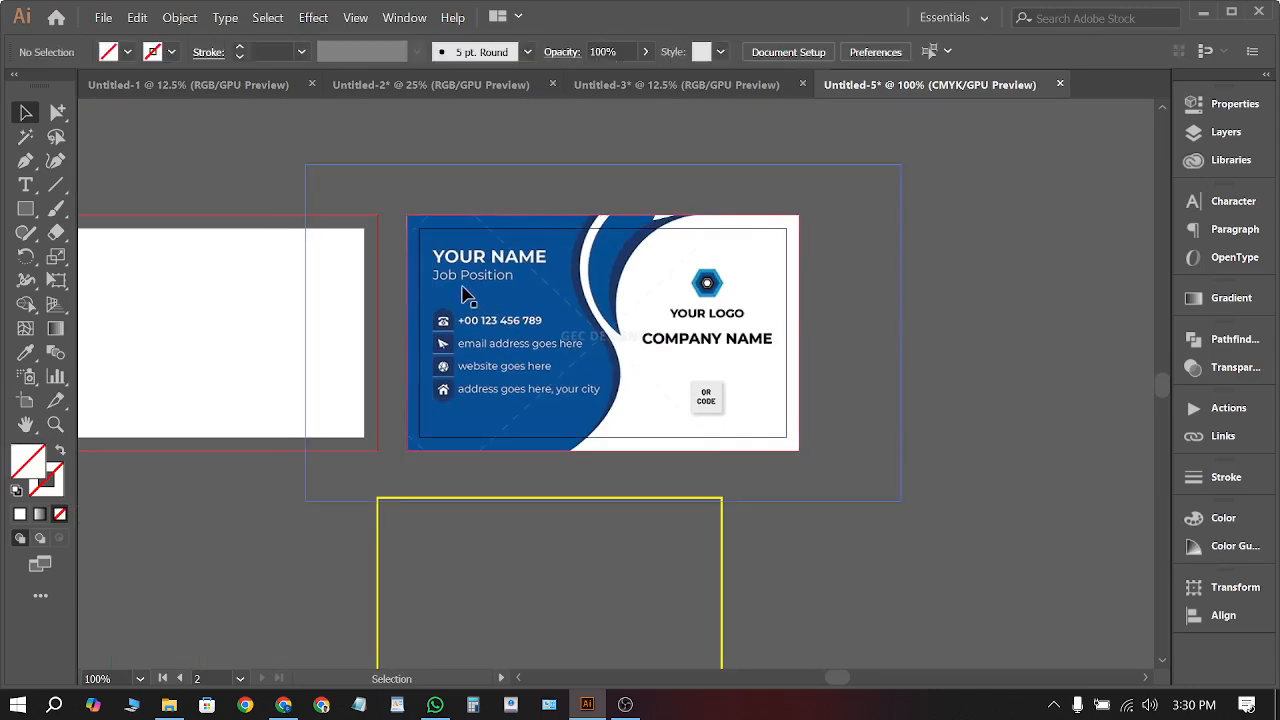
pyautogui.scroll(3, 457, 275)
pyautogui.moveTo(393, 477); pyautogui.dragTo(387, 561)
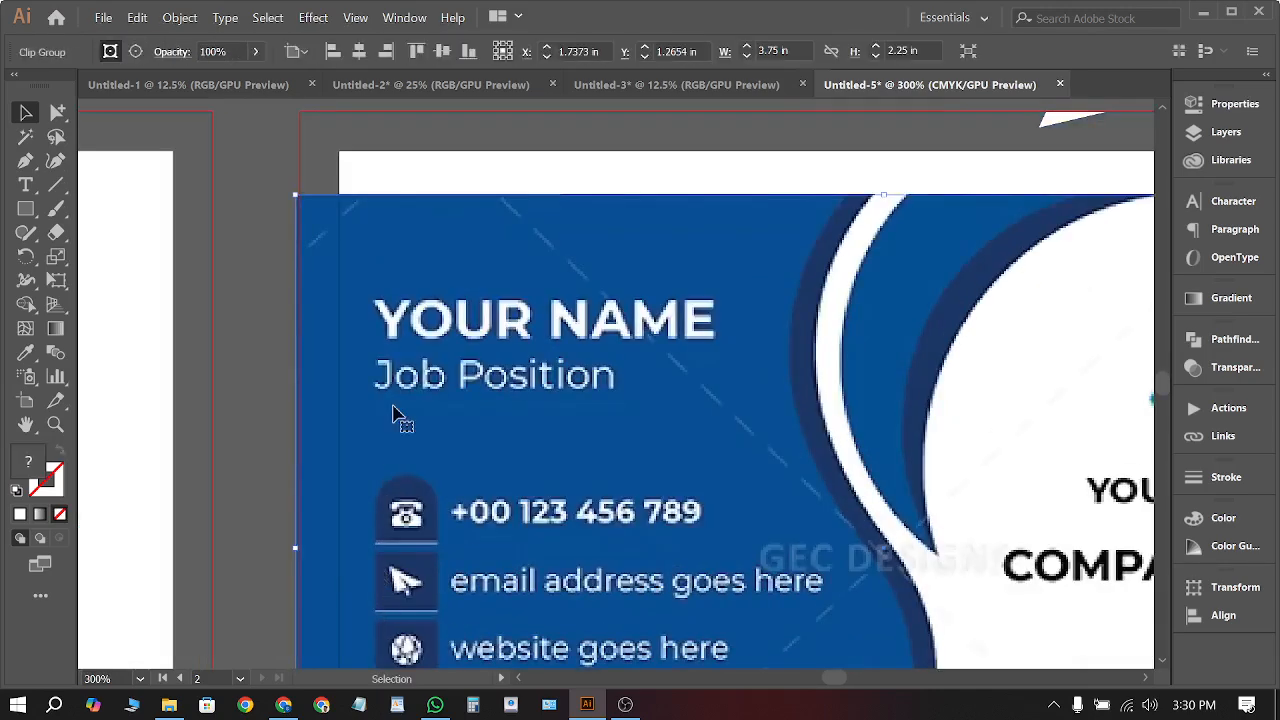
pyautogui.hotkey('ctrl', 'z')
pyautogui.scroll(-3, 423, 514)
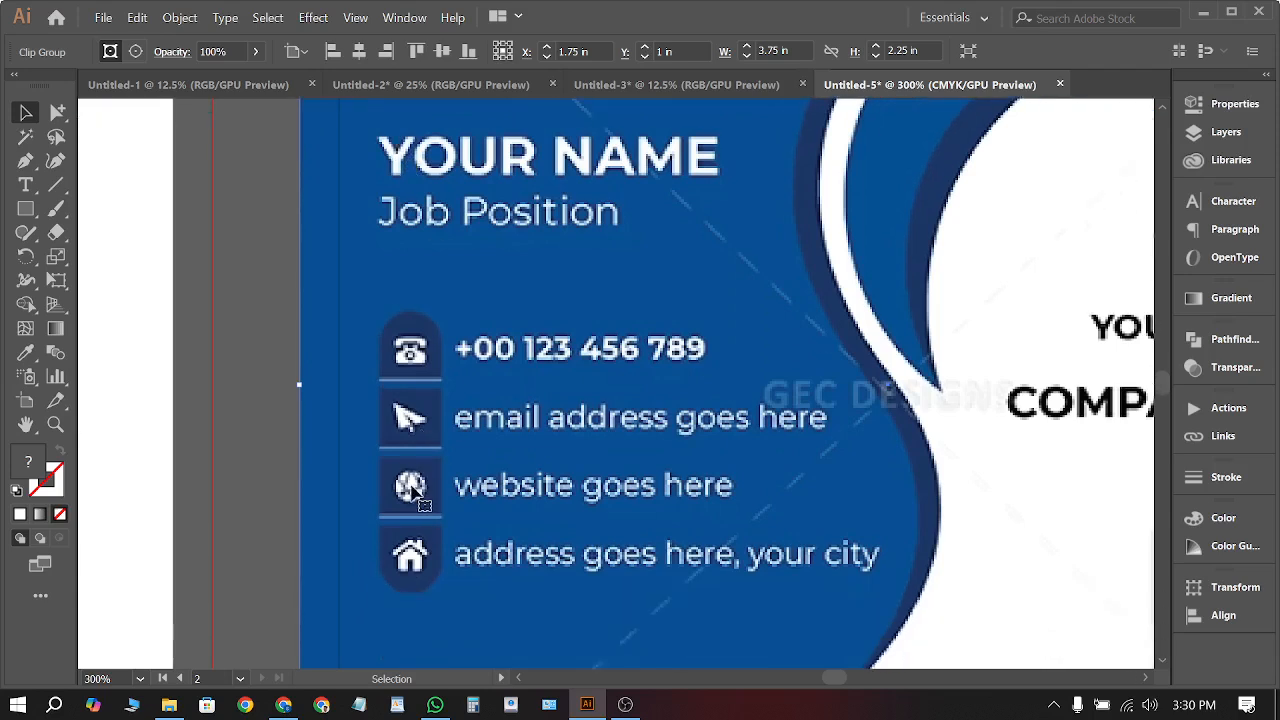
pyautogui.click(288, 437)
pyautogui.press('m')
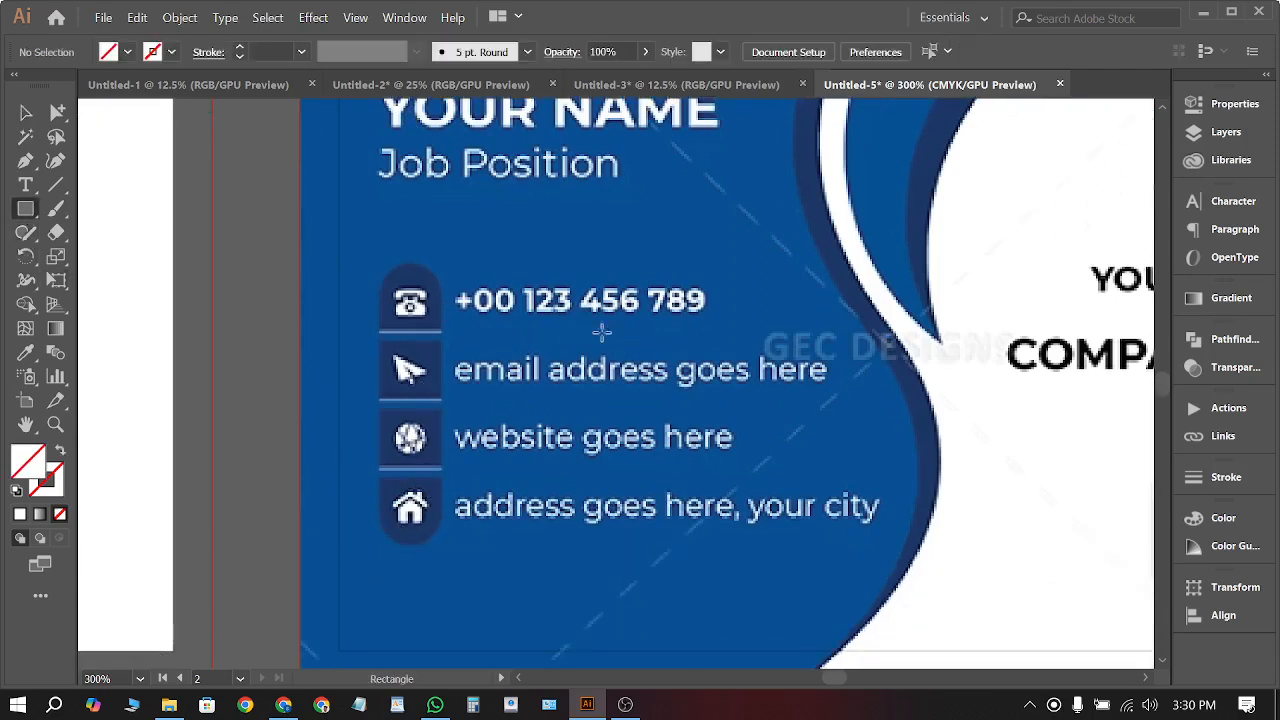
pyautogui.moveTo(355, 243); pyautogui.dragTo(722, 336)
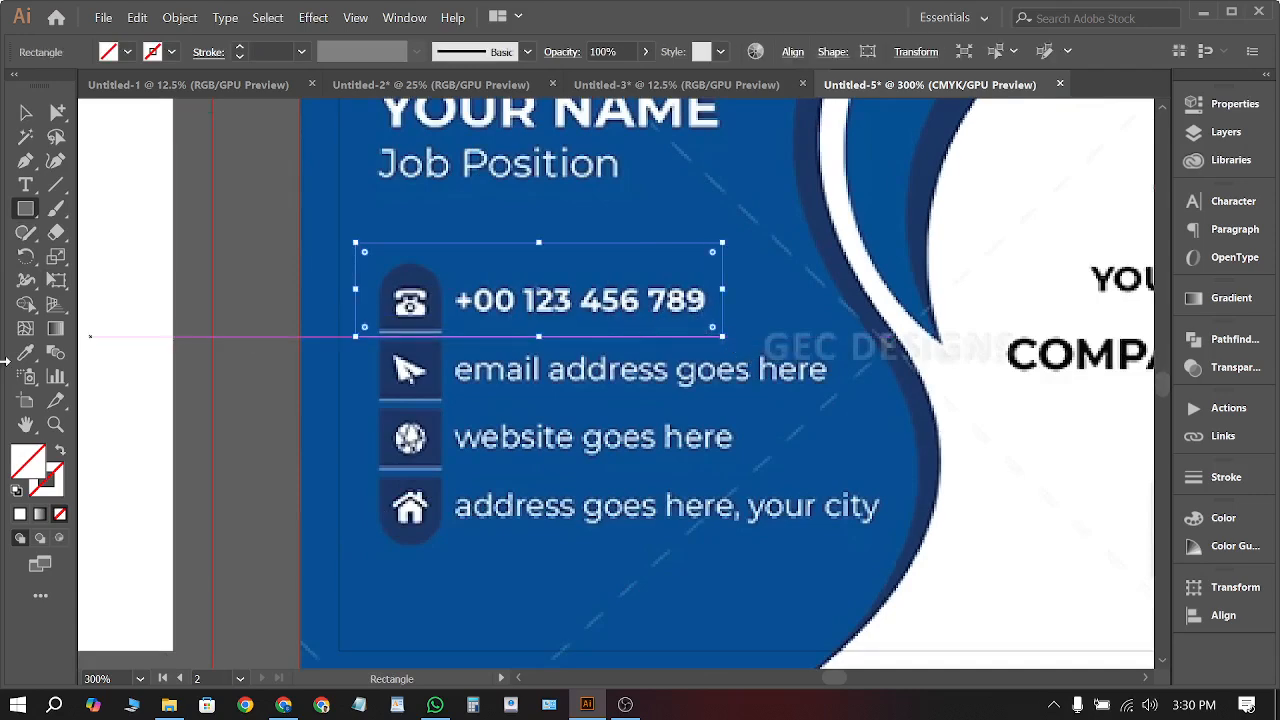
pyautogui.click(26, 354)
pyautogui.click(413, 208)
# Select the rectangle with the card artwork and apply Make Clipping Mask
pyautogui.click(25, 112)
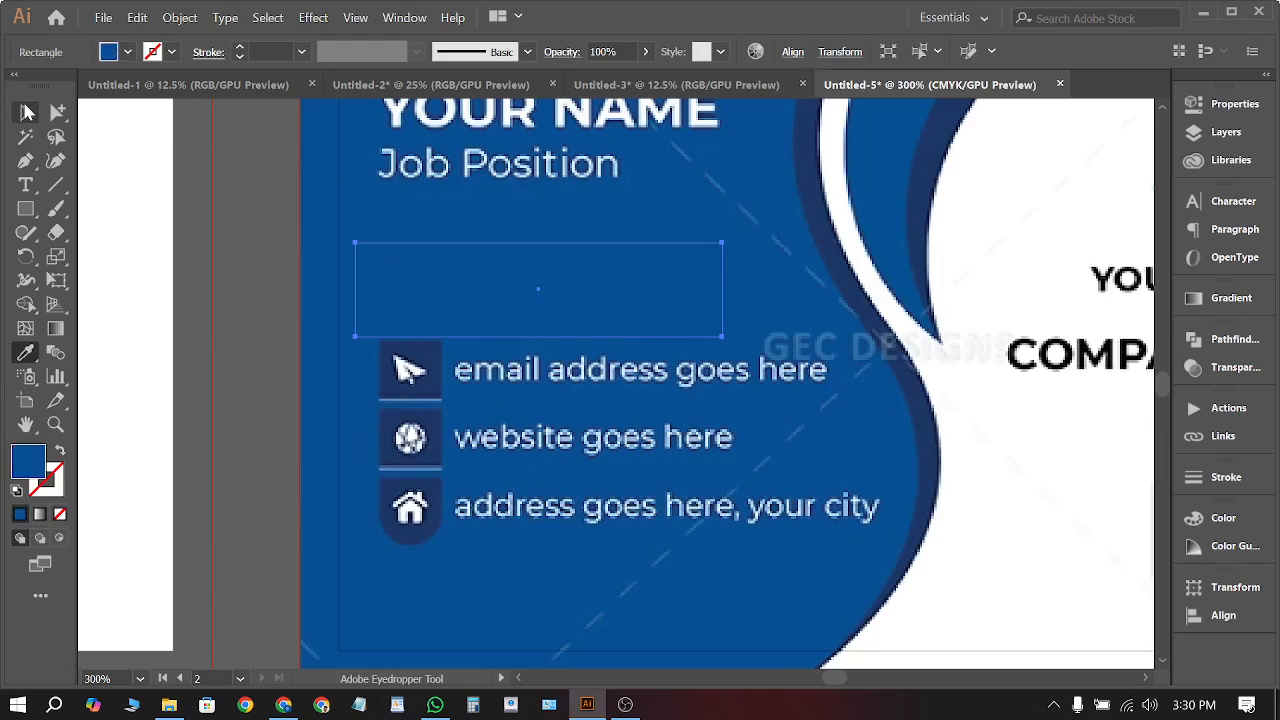
pyautogui.click(285, 240)
pyautogui.moveTo(285, 234); pyautogui.dragTo(493, 521)
pyautogui.rightClick(493, 304)
pyautogui.click(628, 437)
pyautogui.scroll(-2, 566, 334)
pyautogui.scroll(-2, 400, 495)
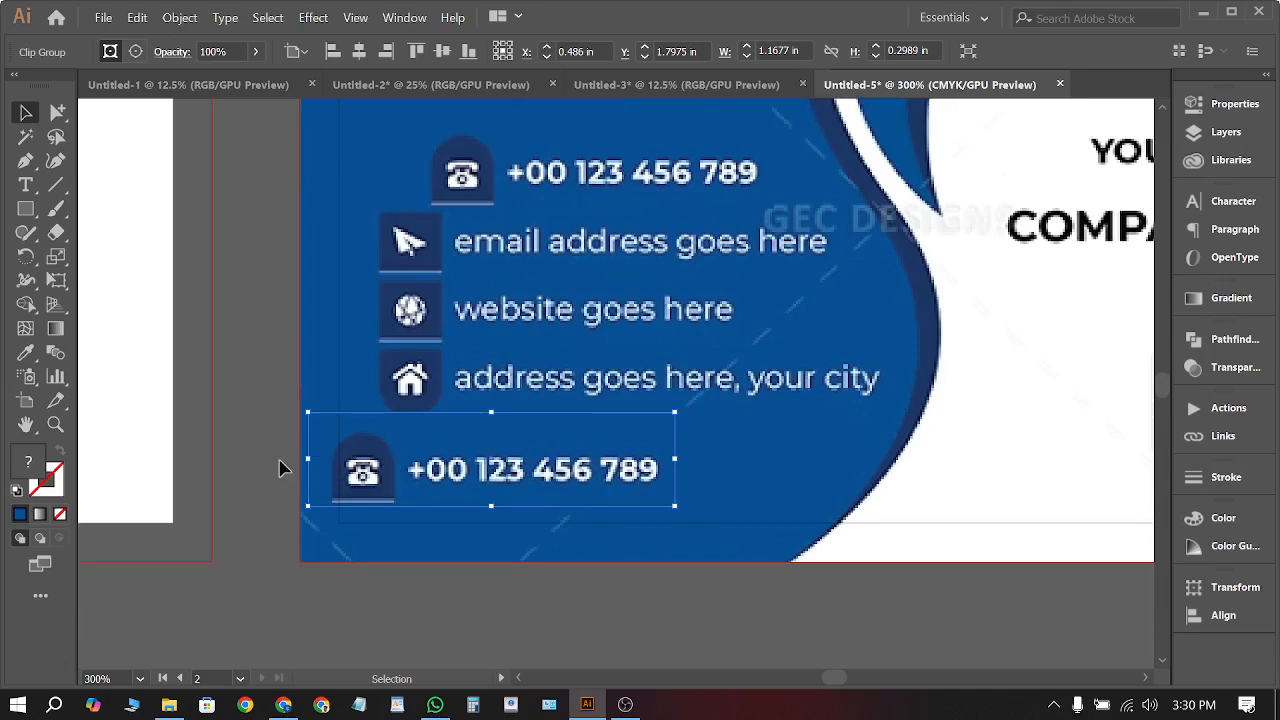
pyautogui.scroll(-3, 325, 475)
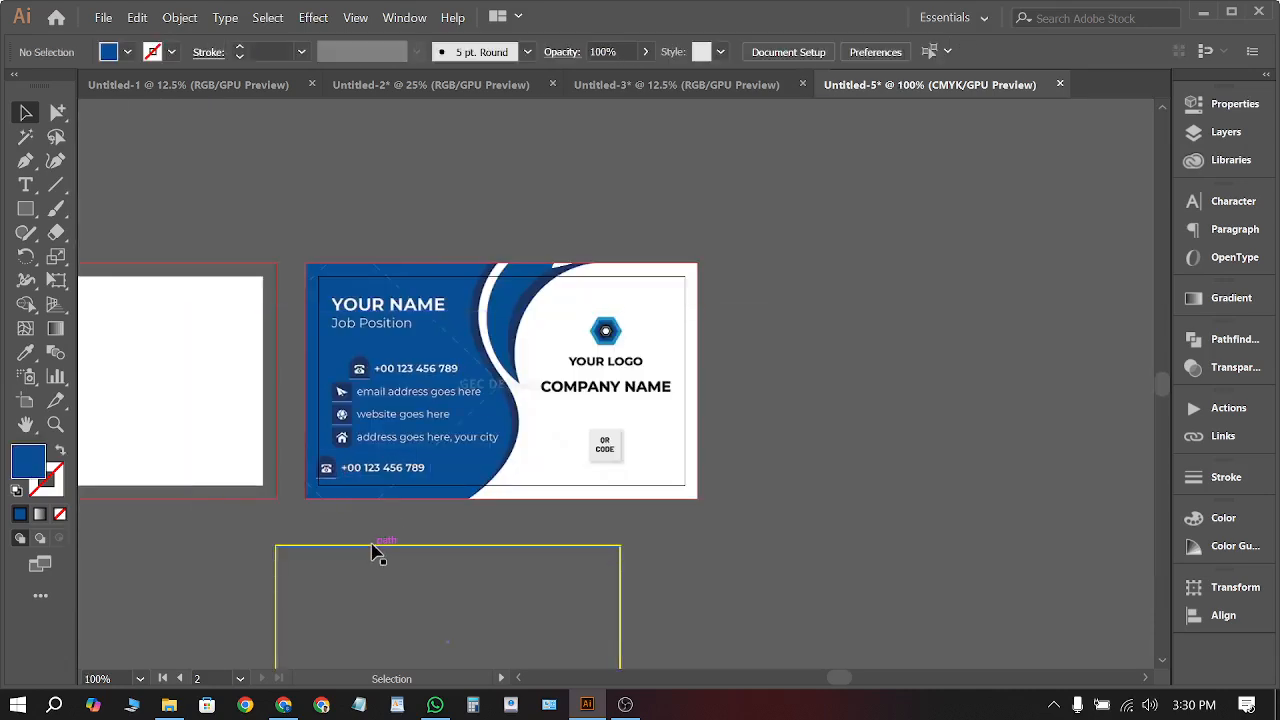
pyautogui.scroll(1, 335, 469)
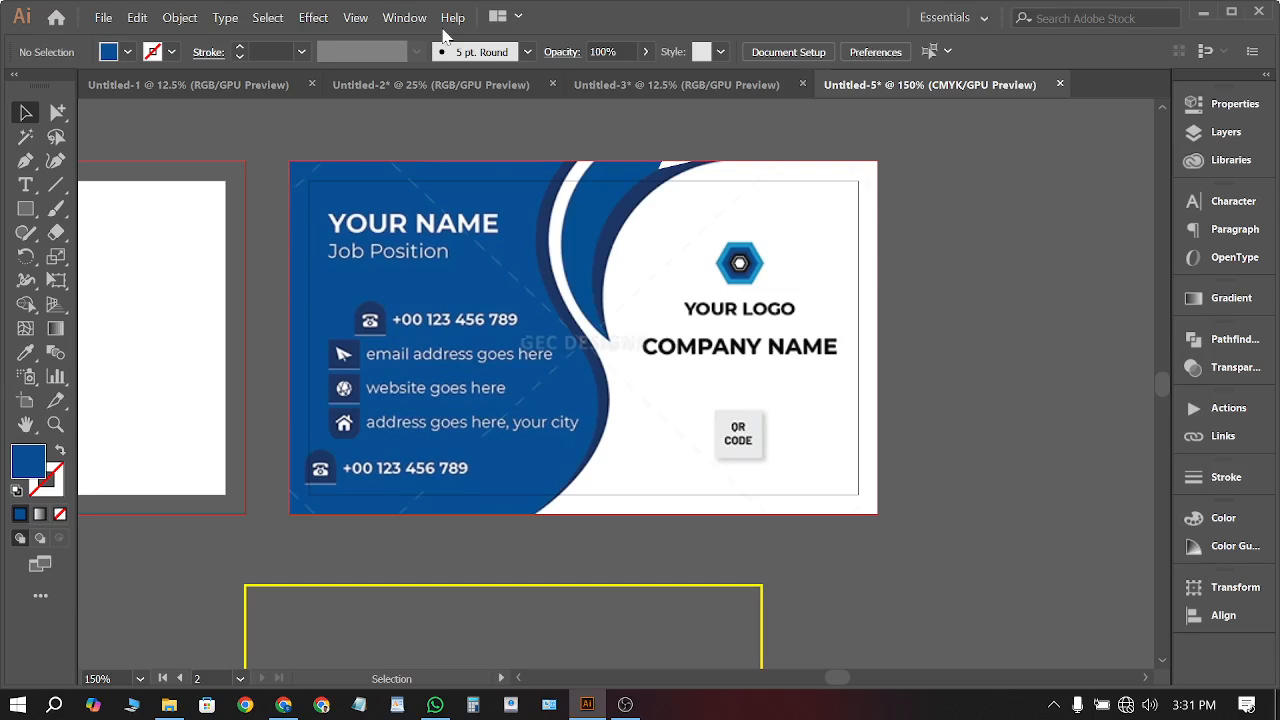
pyautogui.scroll(-2, 530, 280)
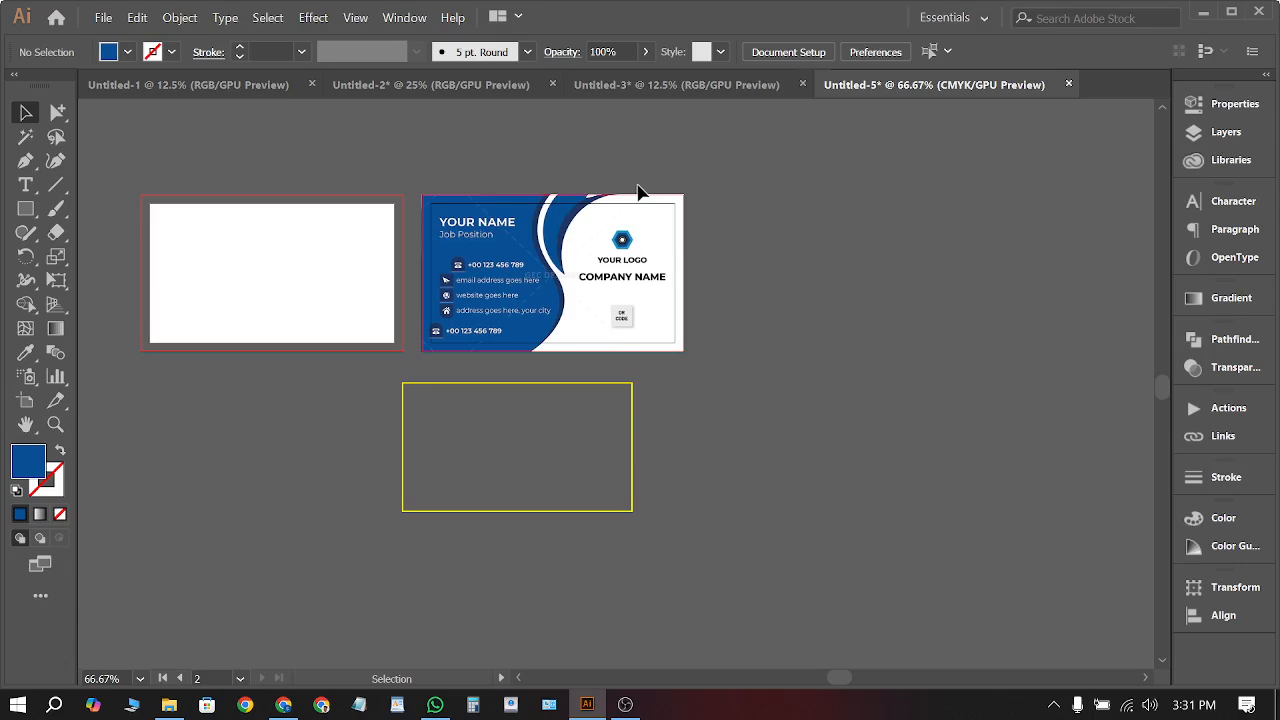
pyautogui.scroll(1, 626, 236)
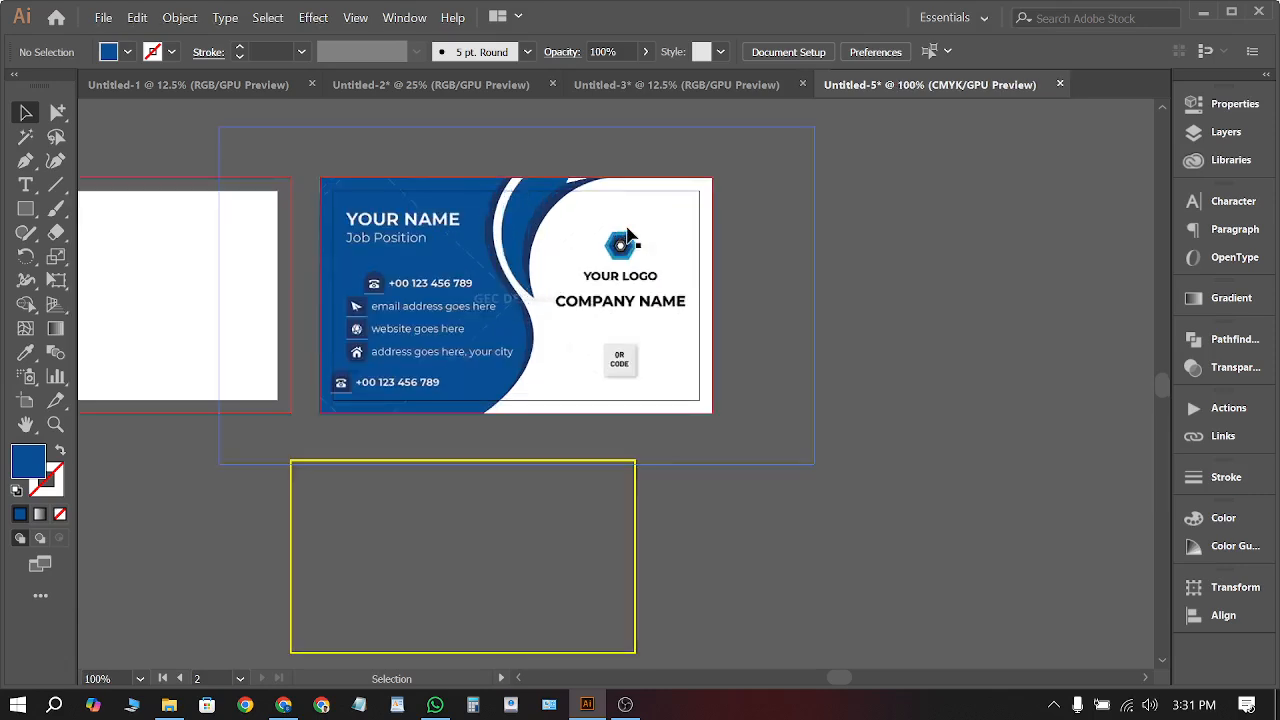
pyautogui.scroll(1, 674, 220)
pyautogui.scroll(-2, 674, 220)
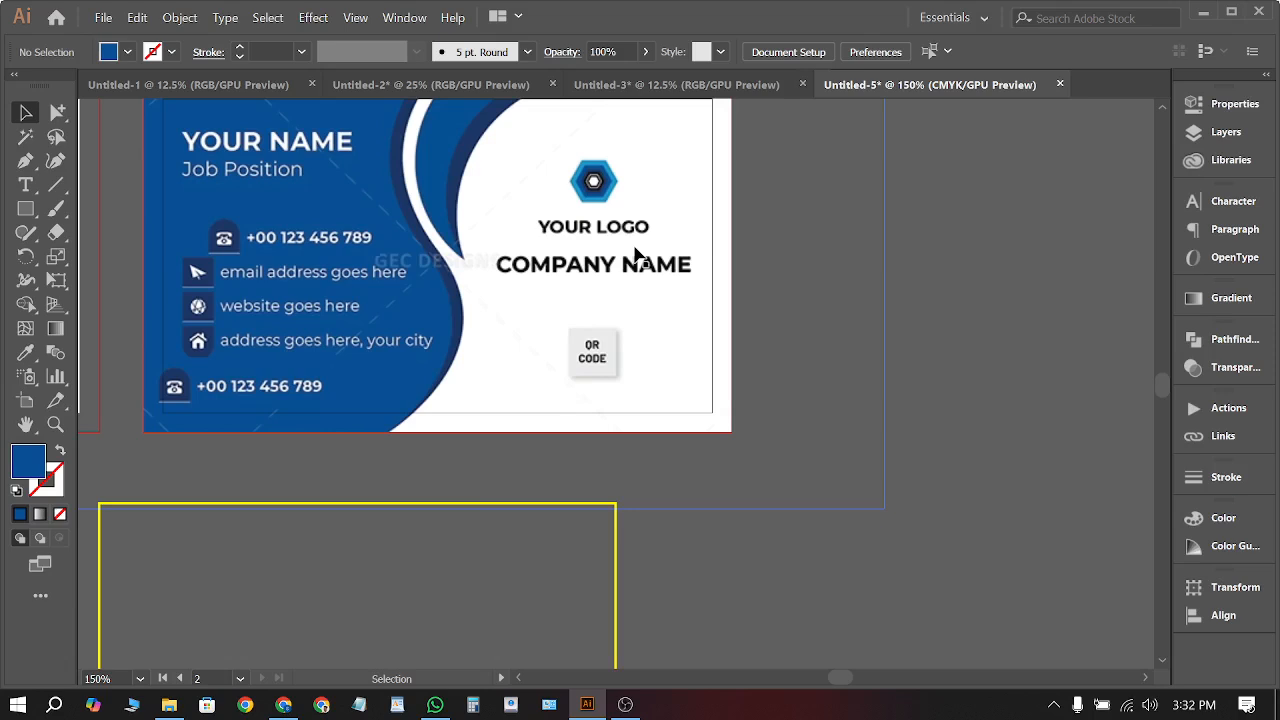
pyautogui.hscroll(2, 600, 280)
pyautogui.scroll(2, 563, 292)
pyautogui.hscroll(5, 563, 294)
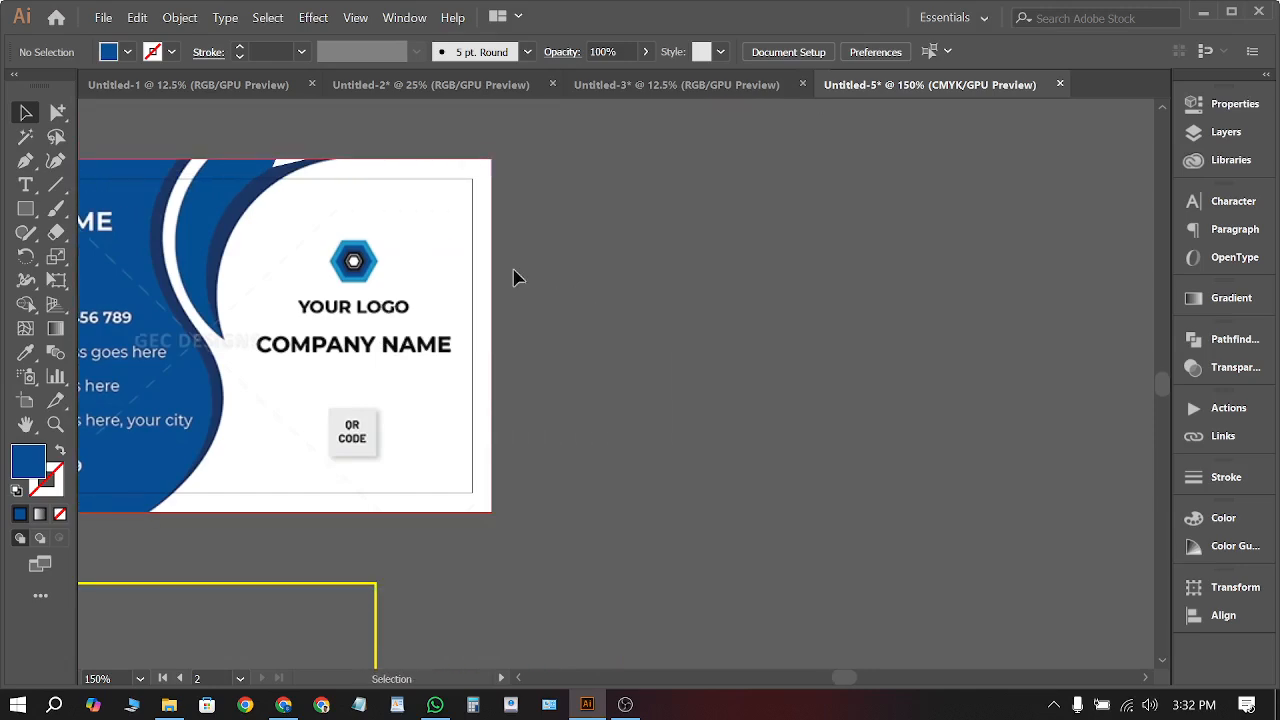
pyautogui.press('t')
# Add a black 'Lorem ipsum' point text line in Myriad Pro 12 pt beside the card
pyautogui.click(734, 252)
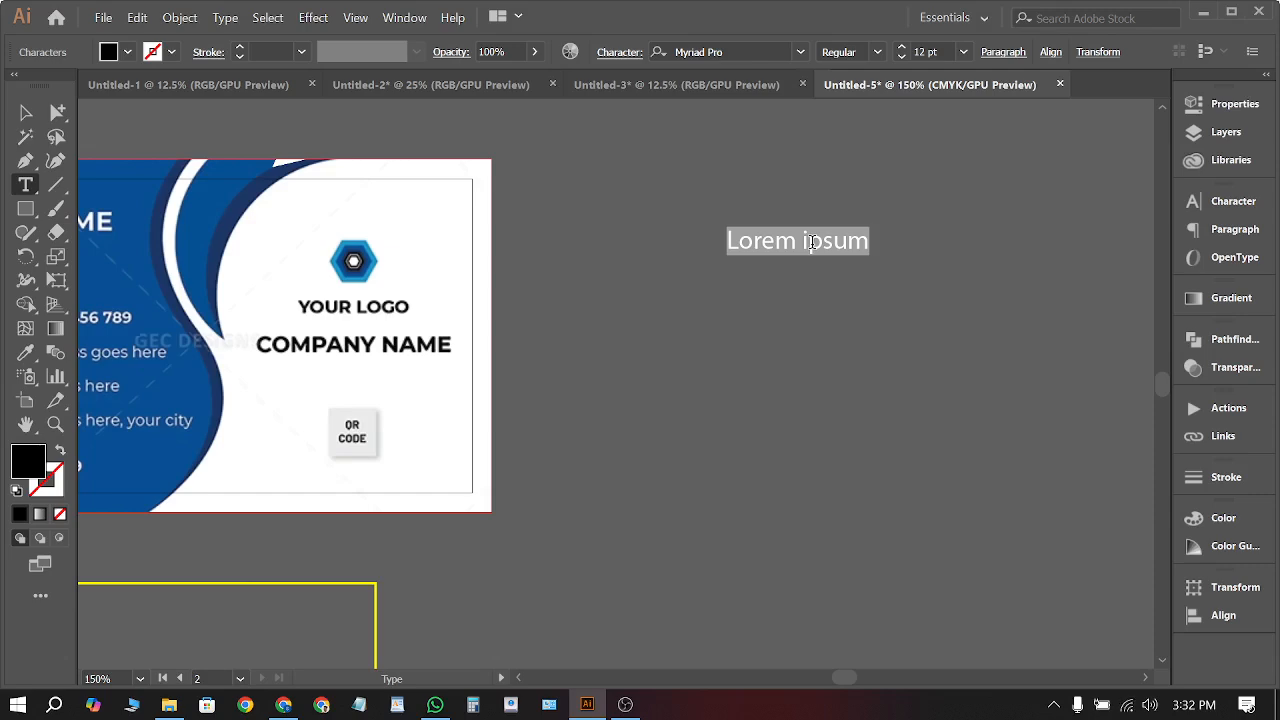
pyautogui.scroll(-2, 904, 280)
pyautogui.scroll(3, 512, 312)
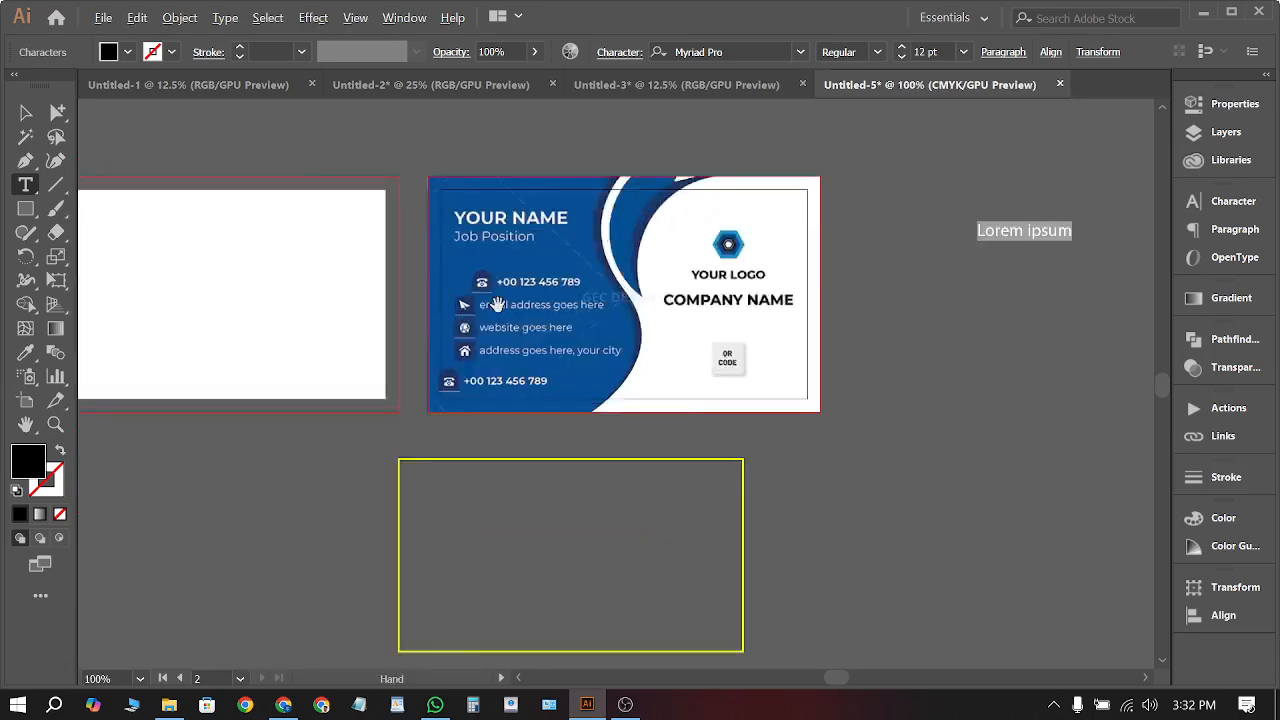
pyautogui.scroll(-2, 400, 301)
pyautogui.scroll(-2, 404, 305)
pyautogui.scroll(2, 670, 289)
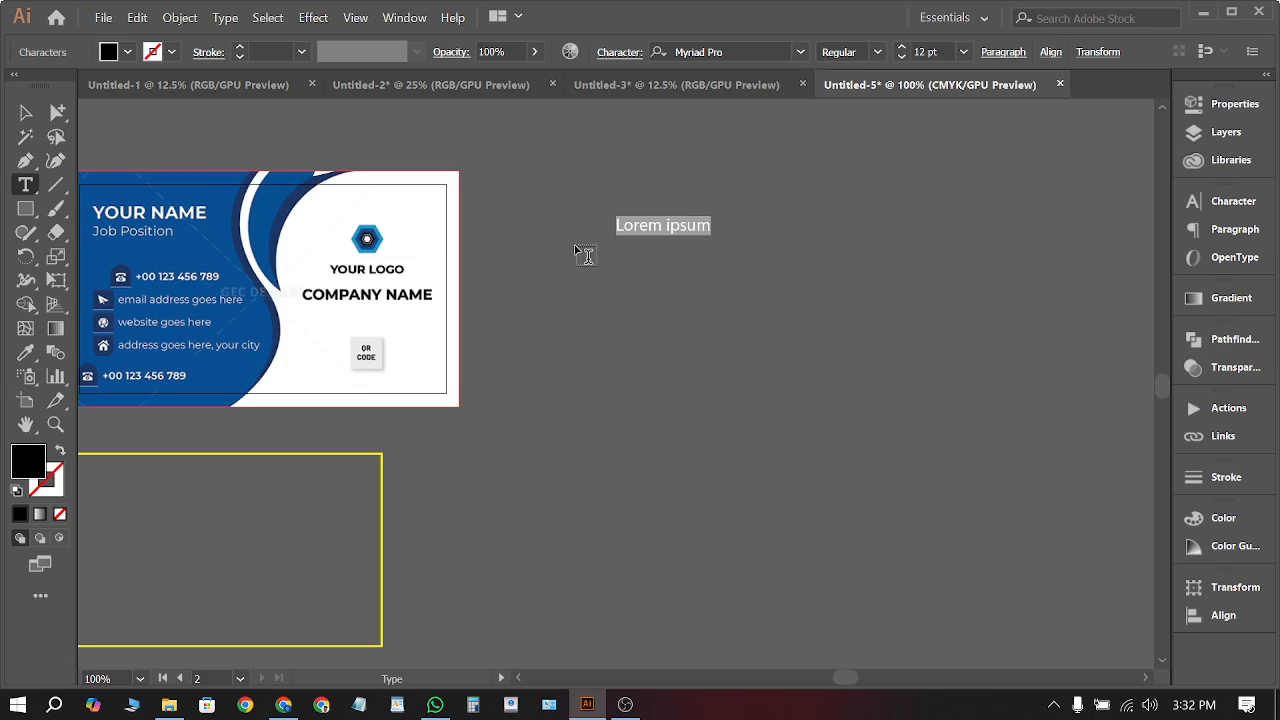
pyautogui.scroll(2, 700, 225)
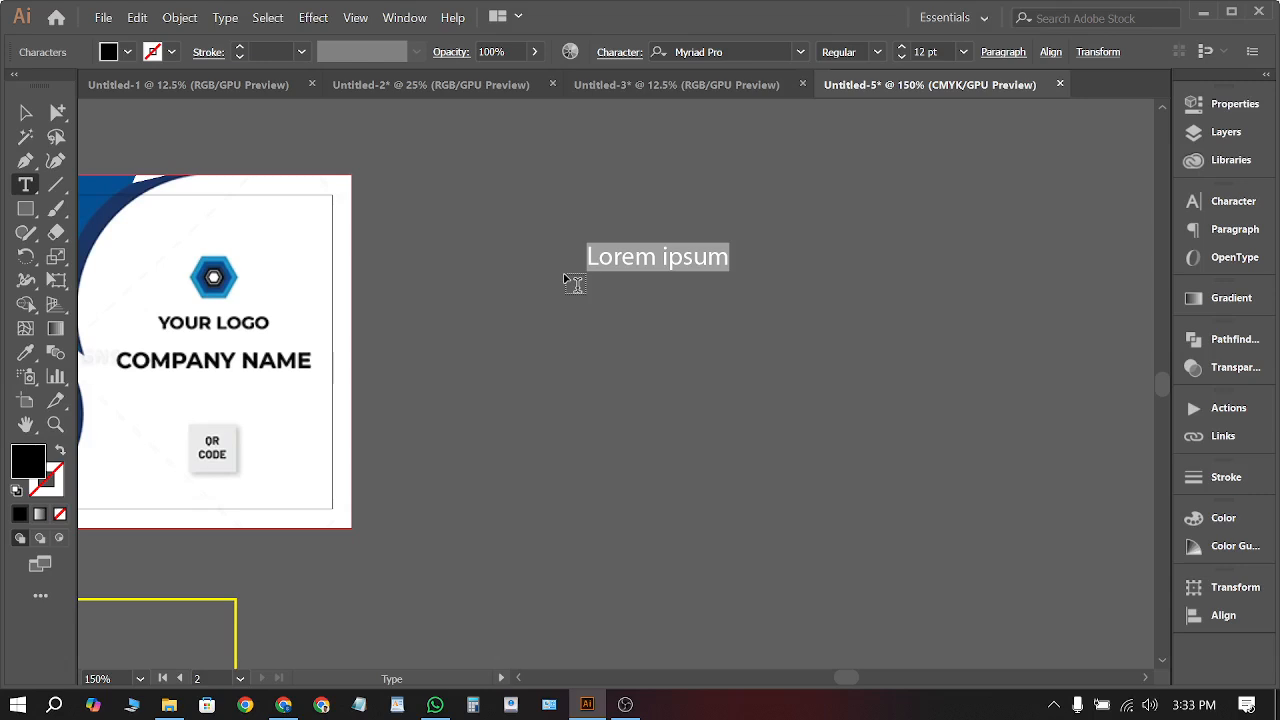
pyautogui.click(26, 112)
pyautogui.click(820, 443)
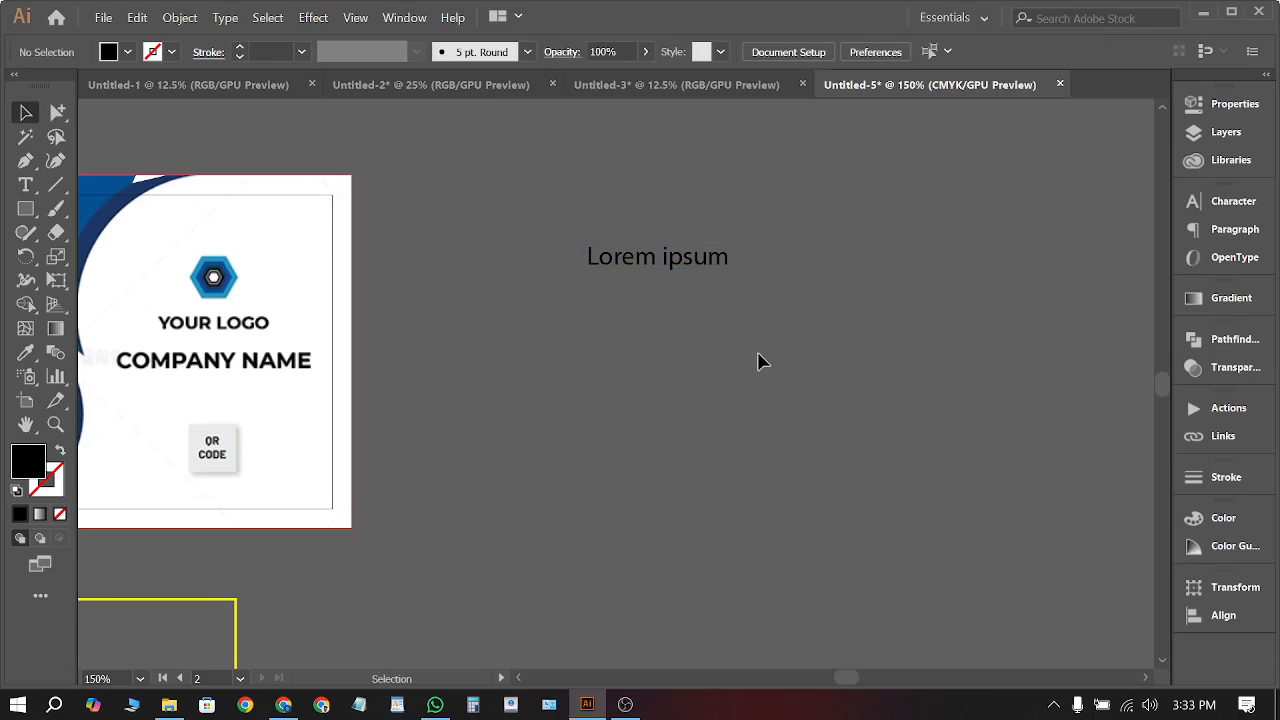
# Alt-drag the Lorem ipsum line downward to place a copy directly below it
pyautogui.moveTo(697, 280); pyautogui.dragTo(695, 326)
pyautogui.click(757, 420)
pyautogui.scroll(1, 748, 328)
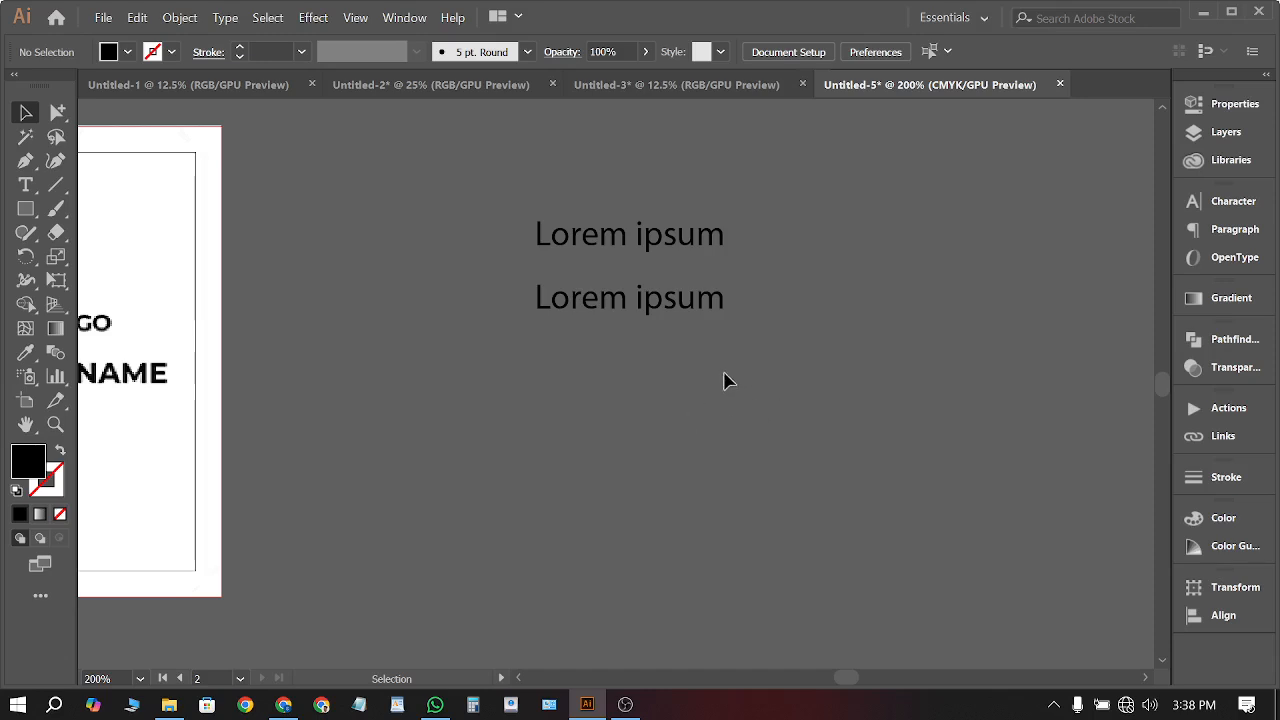
# Select all and delete the leftover card, text and rectangle
pyautogui.scroll(-4, 840, 340)
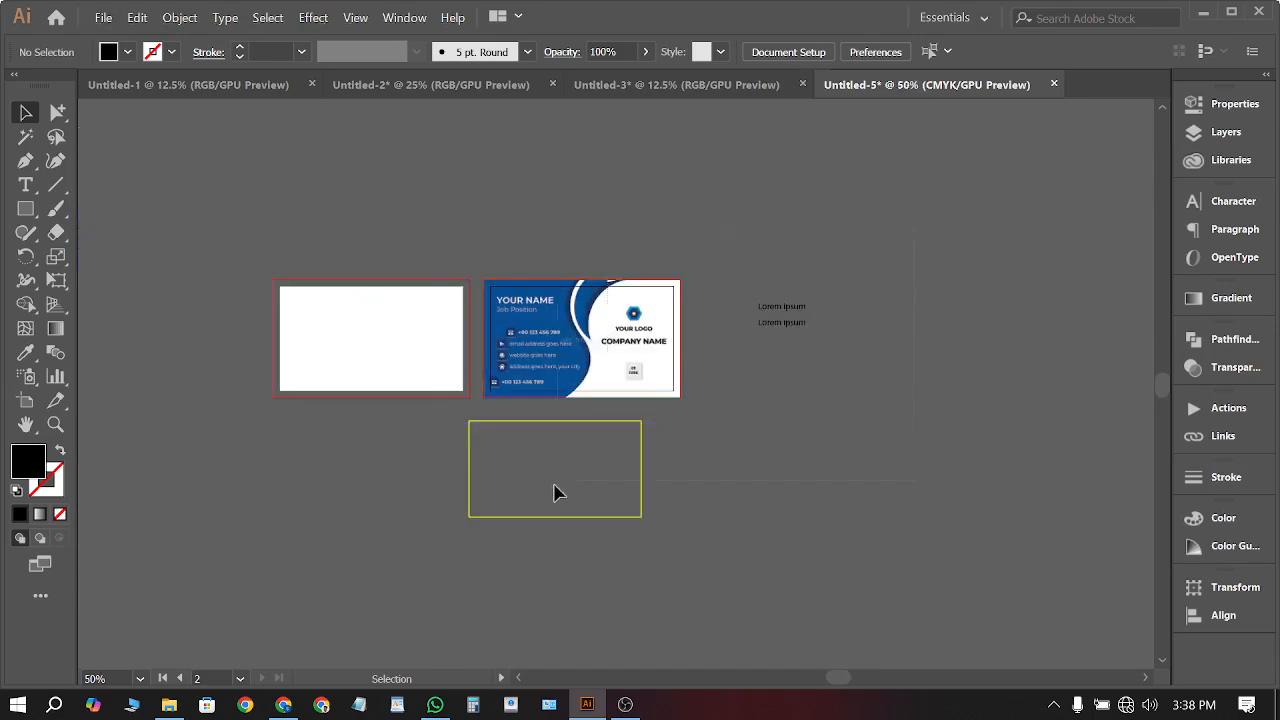
pyautogui.hotkey('ctrl', 'a')
pyautogui.press('Delete')
pyautogui.scroll(3, 451, 357)
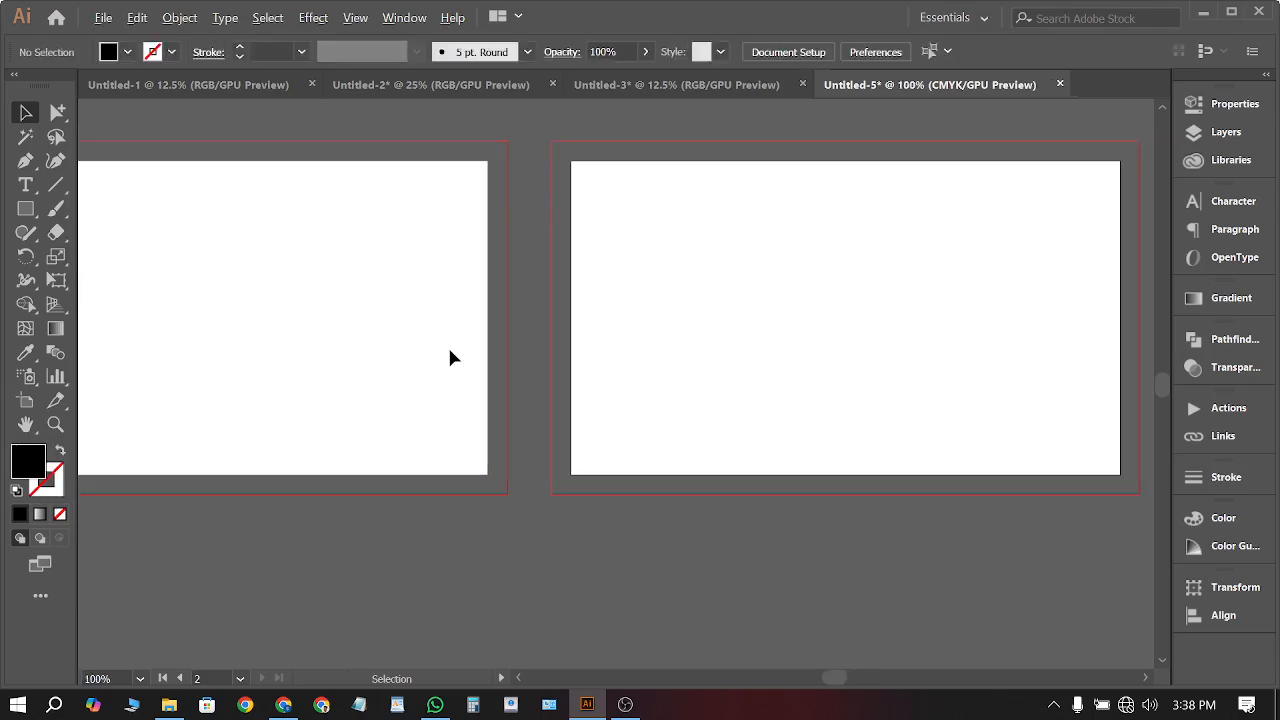
pyautogui.scroll(-1, 705, 358)
pyautogui.scroll(1, 735, 397)
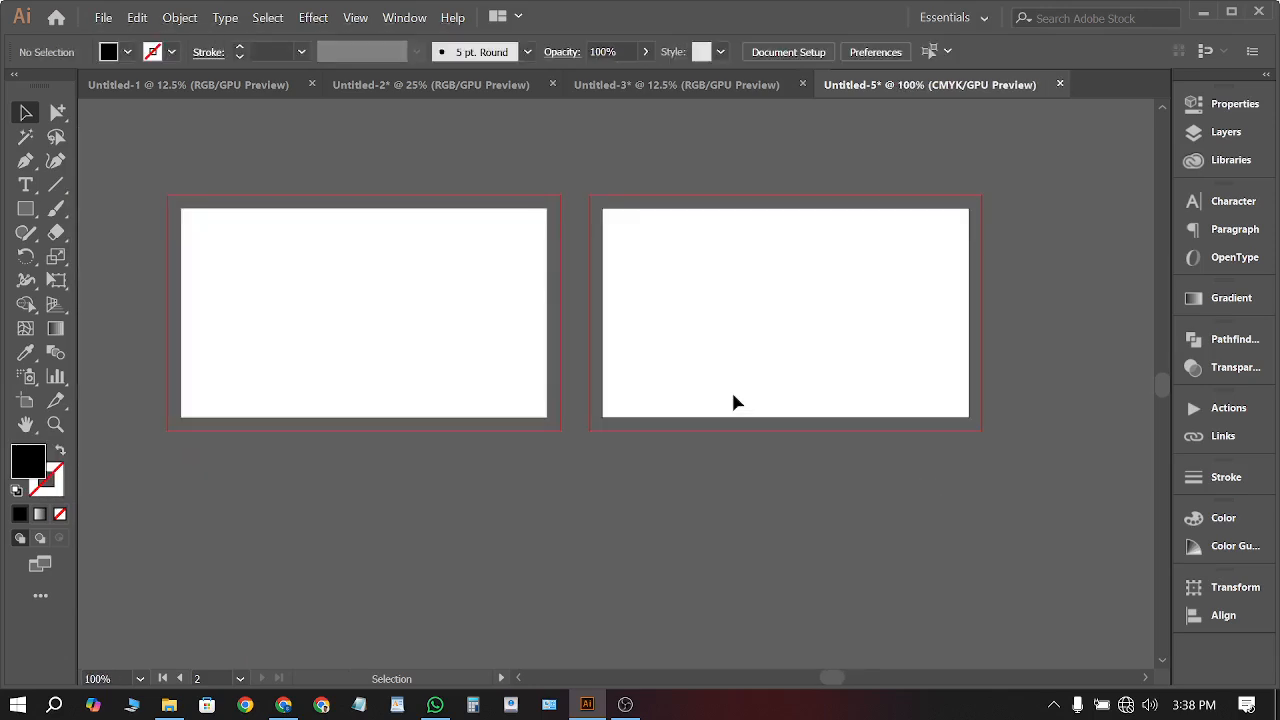
pyautogui.hscroll(-1, 534, 370)
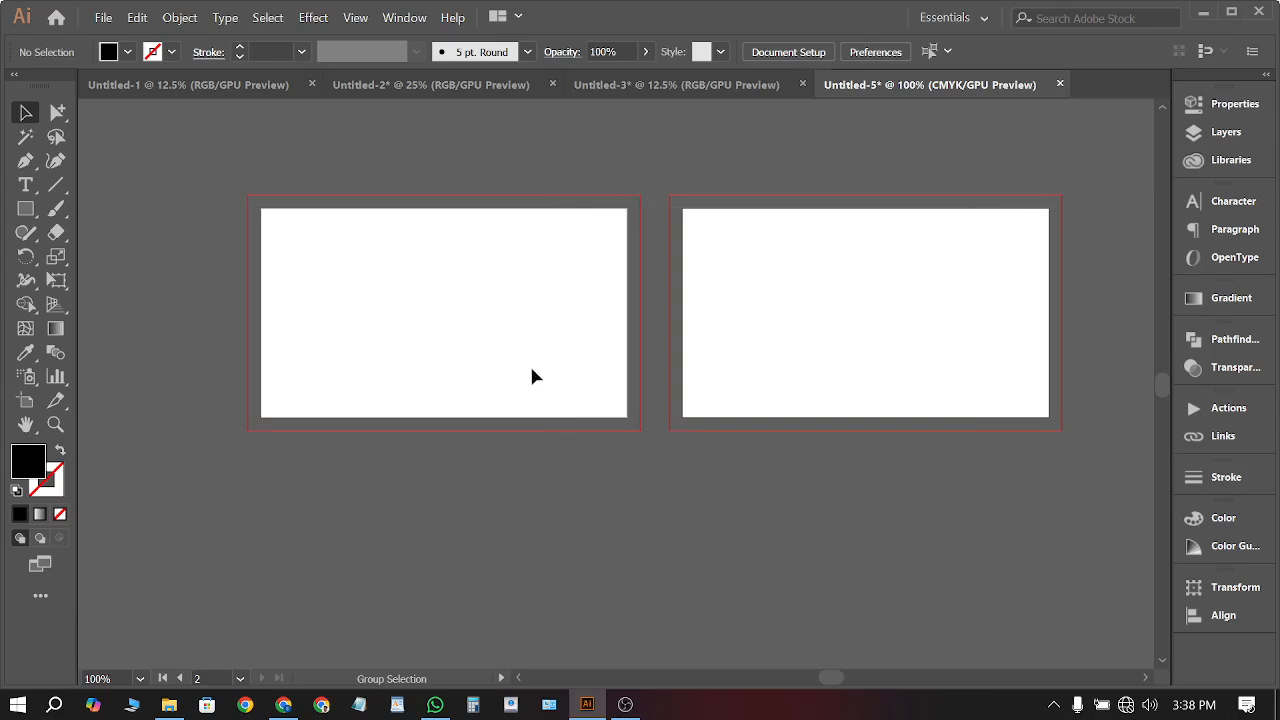
# Close Untitled-1, Untitled-2 and Untitled-3 without saving changes
pyautogui.click(312, 84)
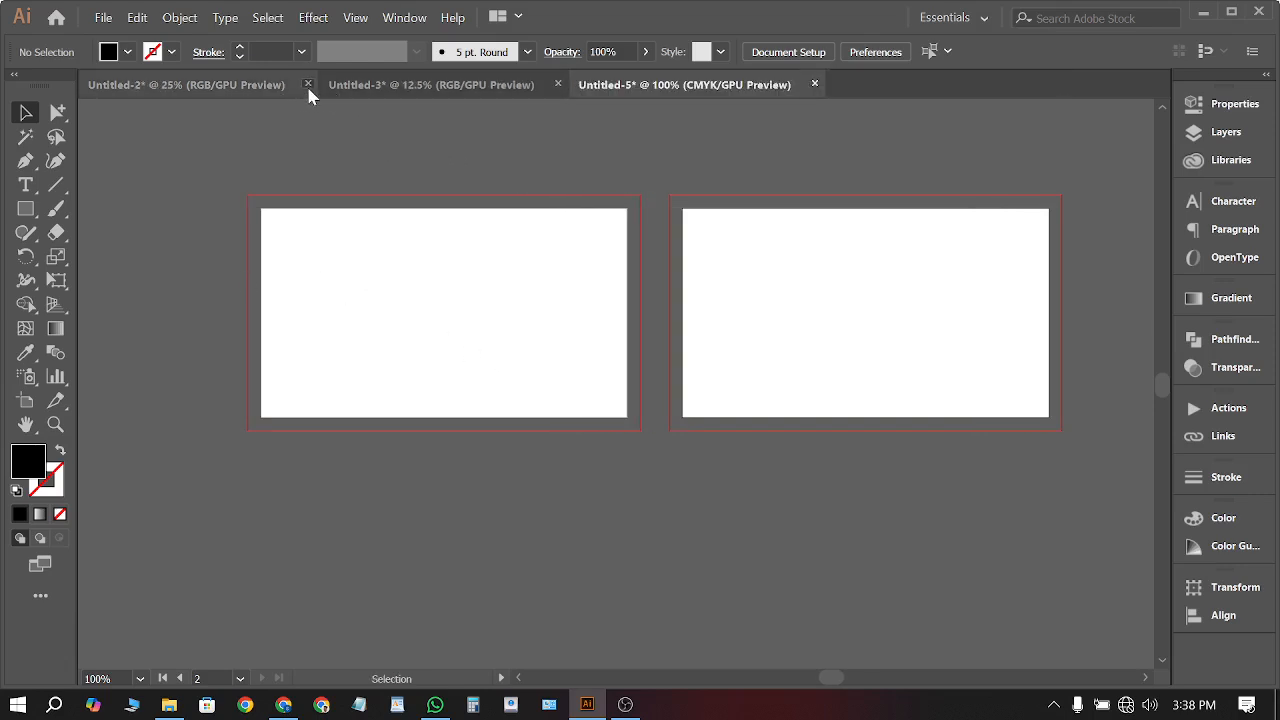
pyautogui.click(308, 84)
pyautogui.click(740, 380)
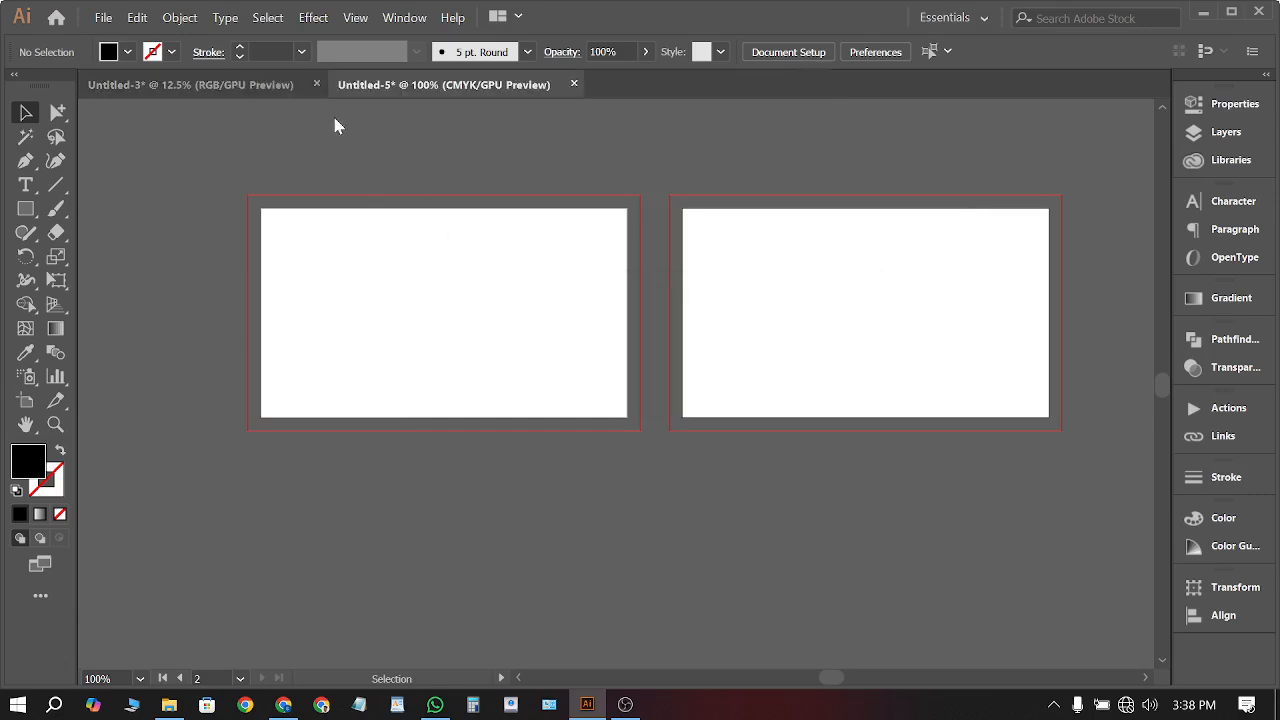
pyautogui.click(317, 84)
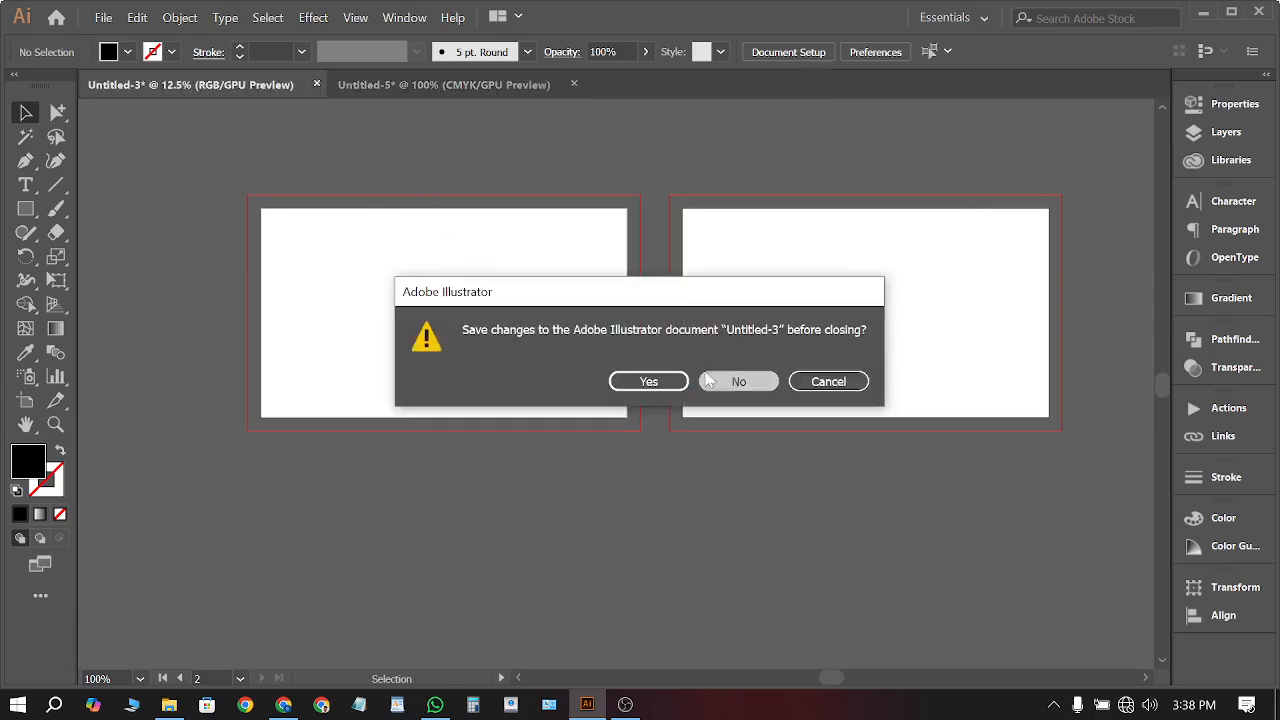
pyautogui.click(737, 380)
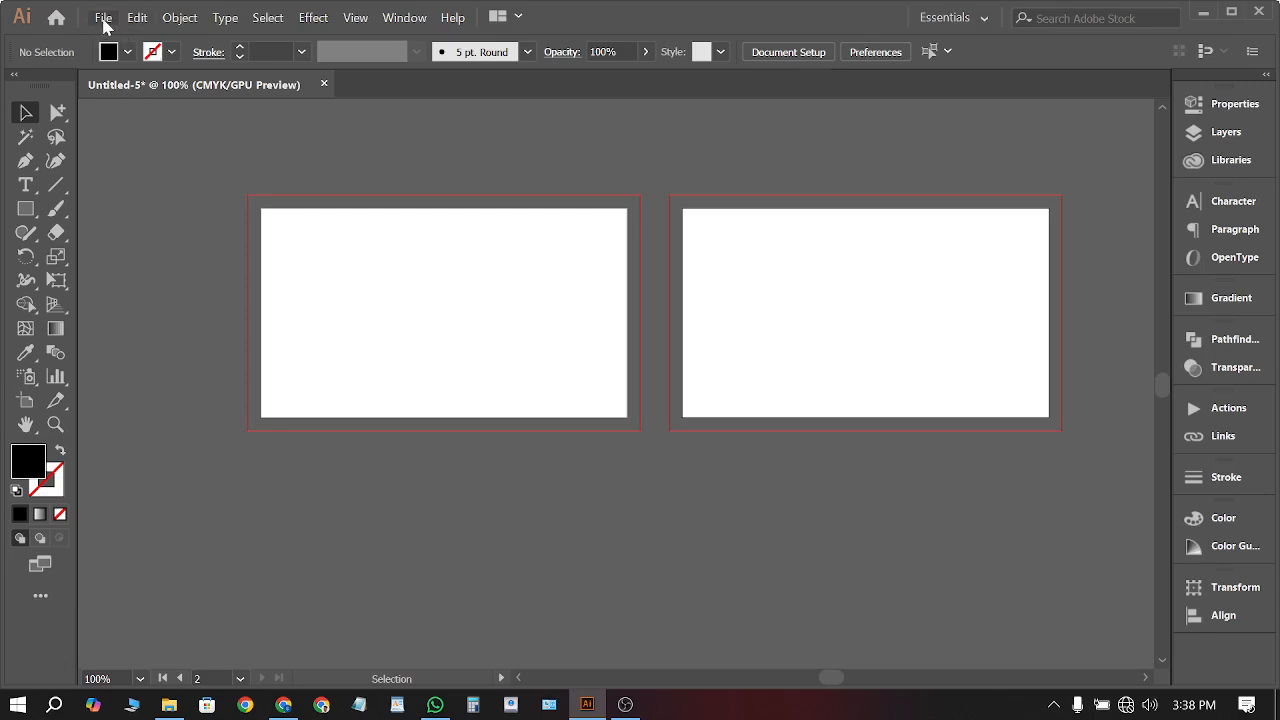
pyautogui.click(103, 18)
# Start a new print document in inches sized 3.5 × 2 in
pyautogui.click(140, 44)
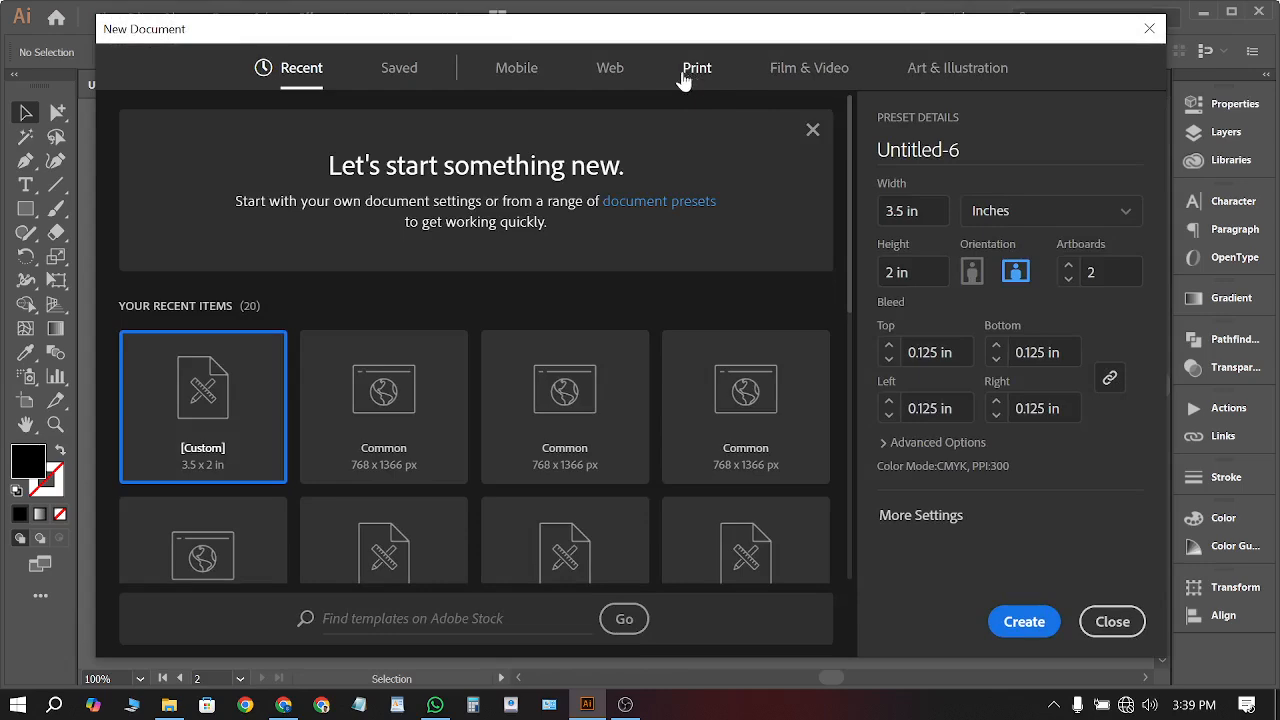
pyautogui.click(690, 78)
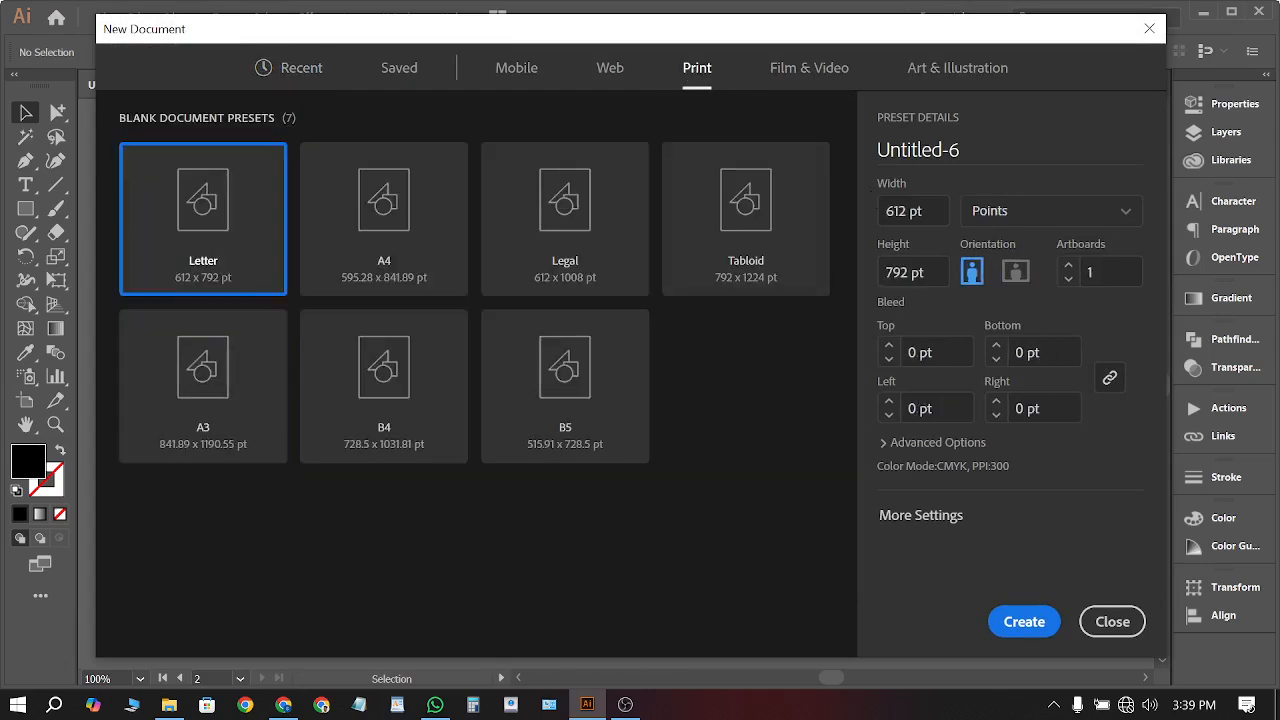
pyautogui.click(1045, 216)
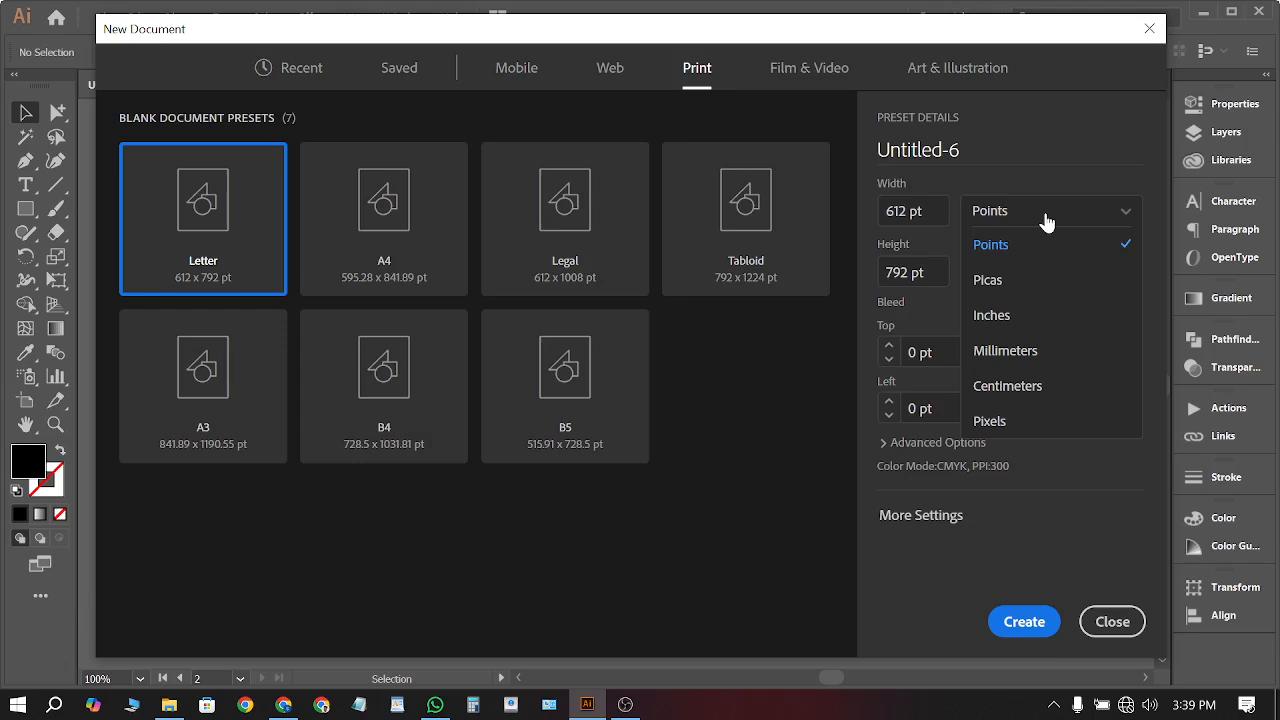
pyautogui.click(1008, 320)
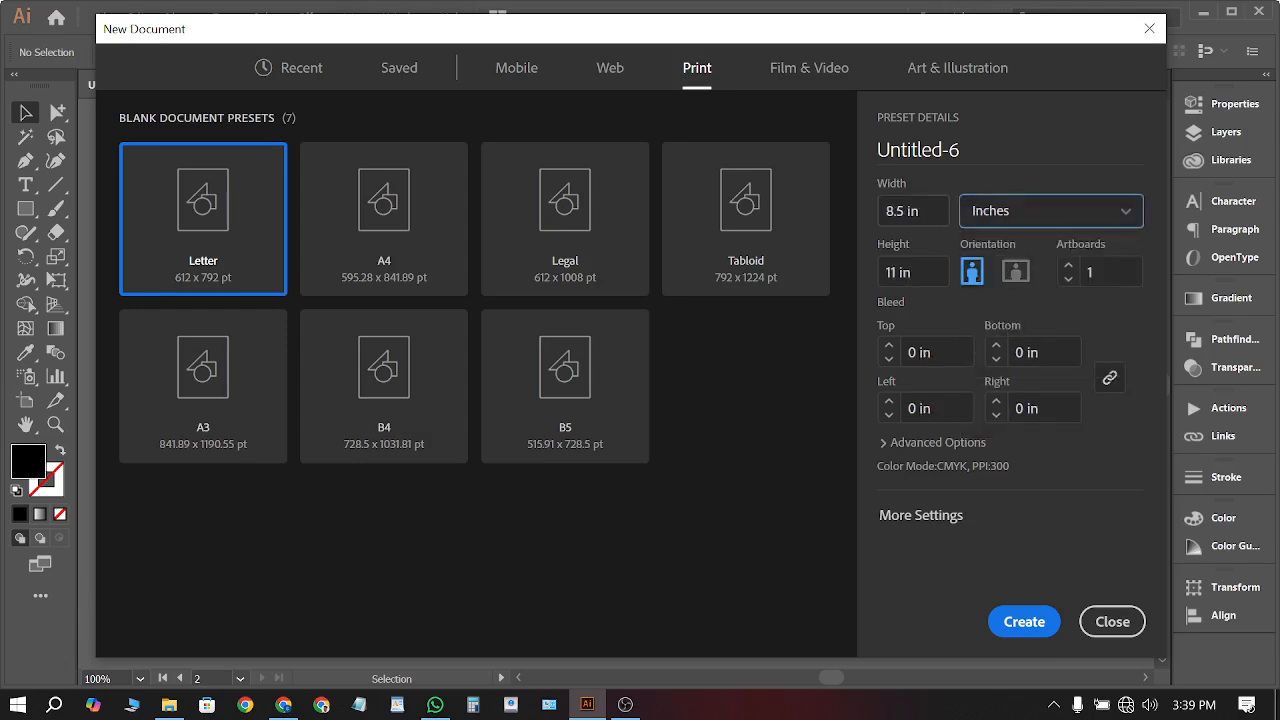
pyautogui.hotkey('shift', 'Tab')
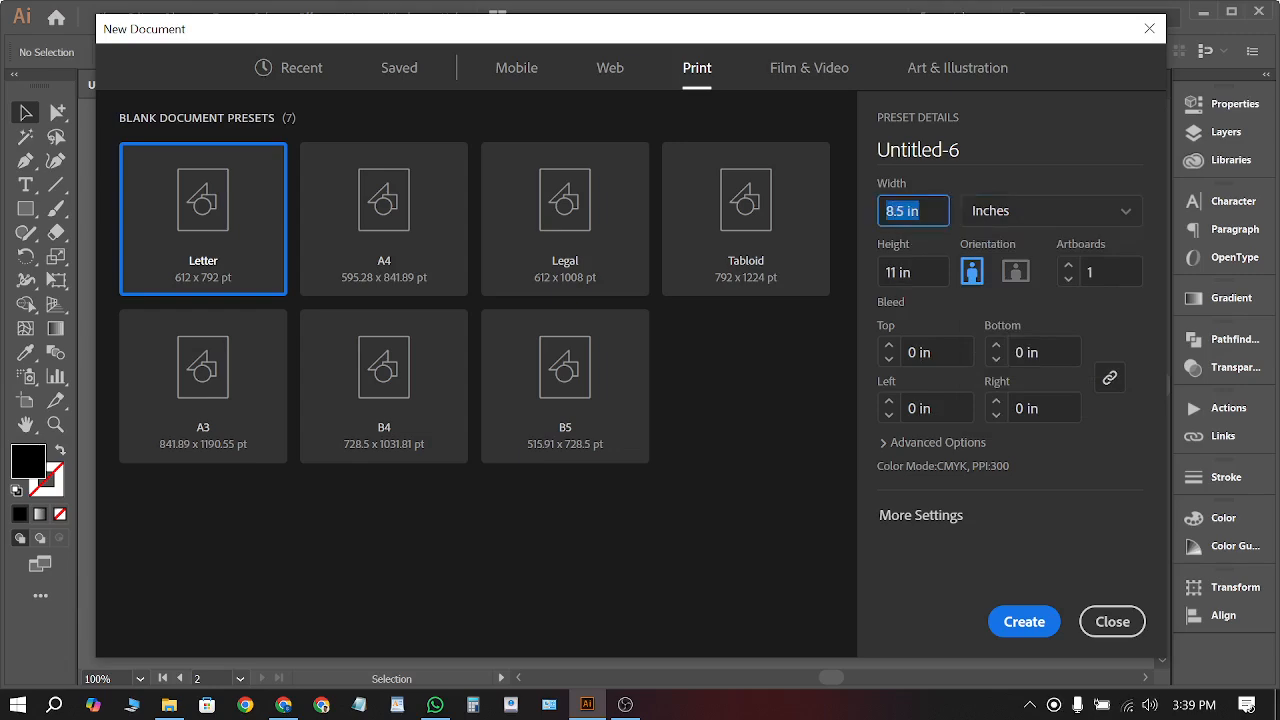
pyautogui.write('3.5')
pyautogui.press('Tab')
pyautogui.write('2')
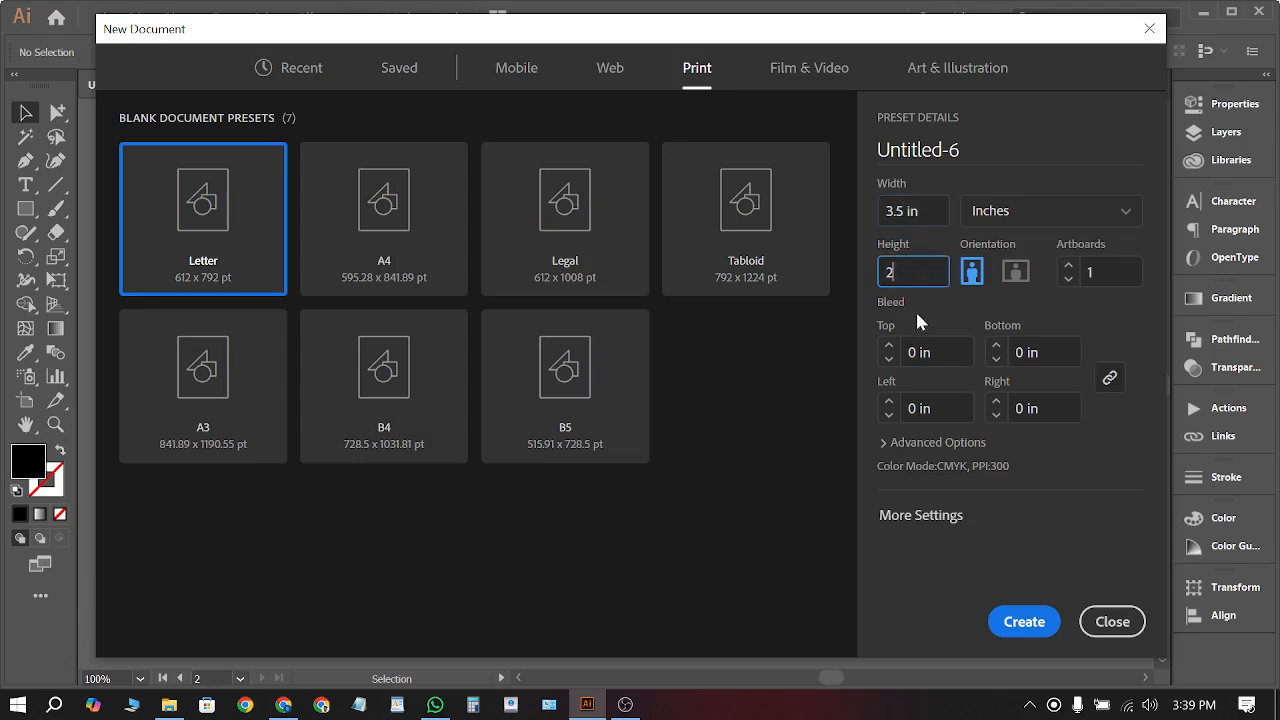
# Set 2 artboards and 0.125 in bleed on all sides, then create the document
pyautogui.click(1080, 277)
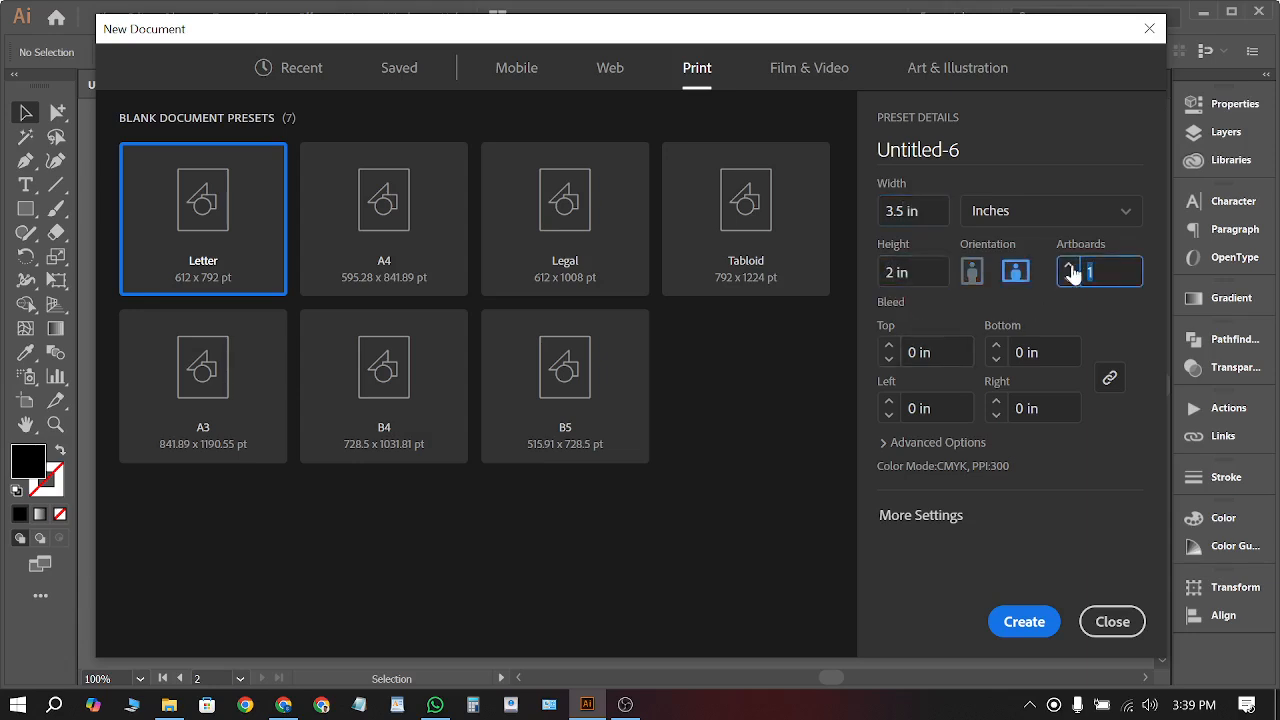
pyautogui.write('2')
pyautogui.click(914, 356)
pyautogui.write('0.125')
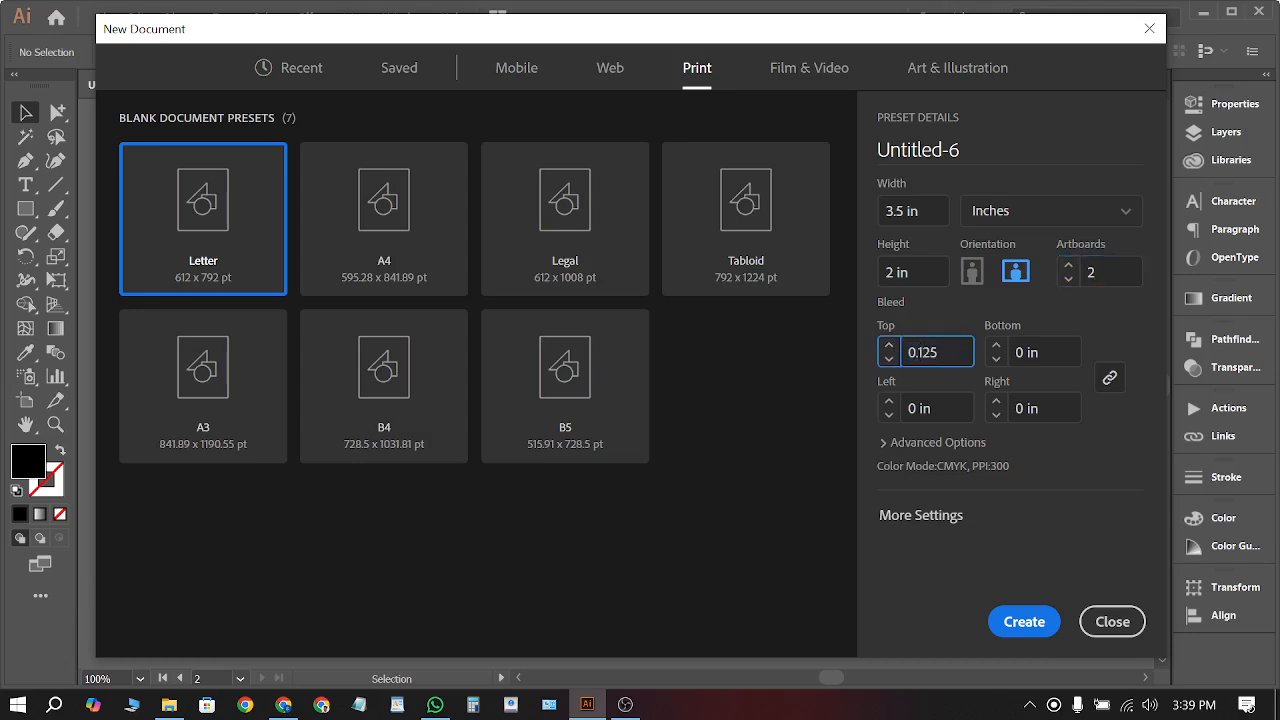
pyautogui.click(1130, 324)
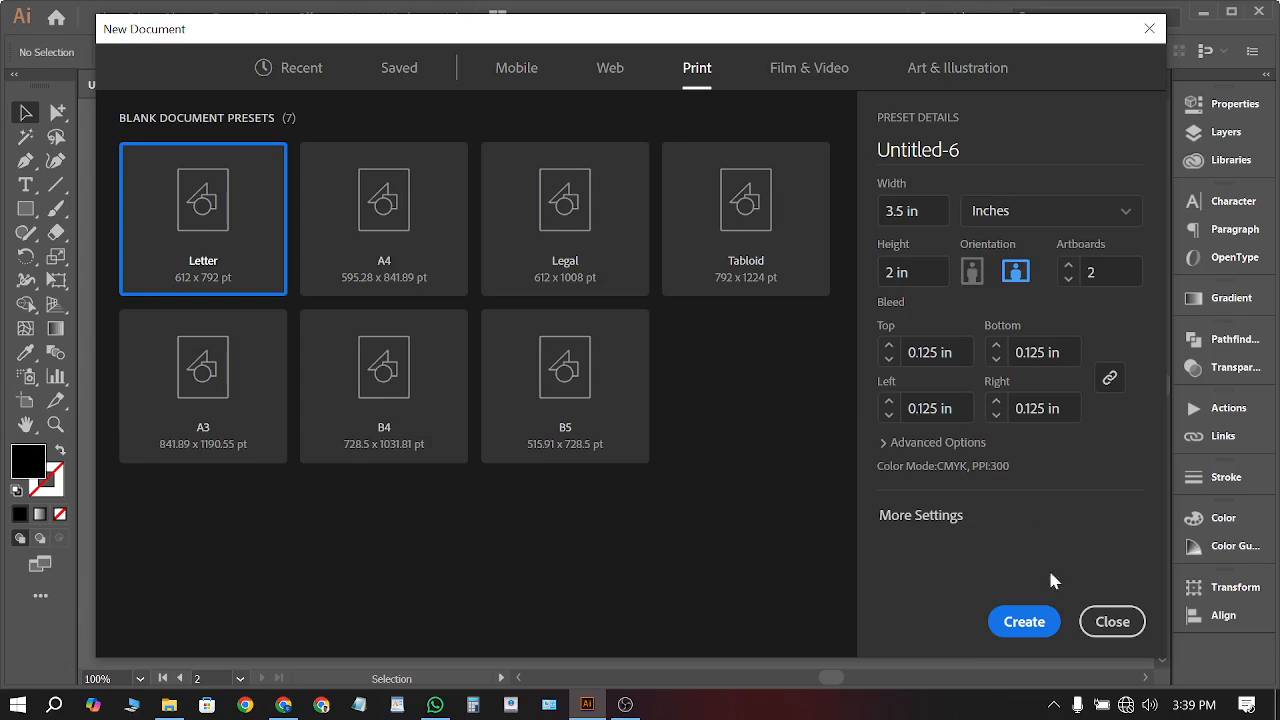
pyautogui.click(1037, 622)
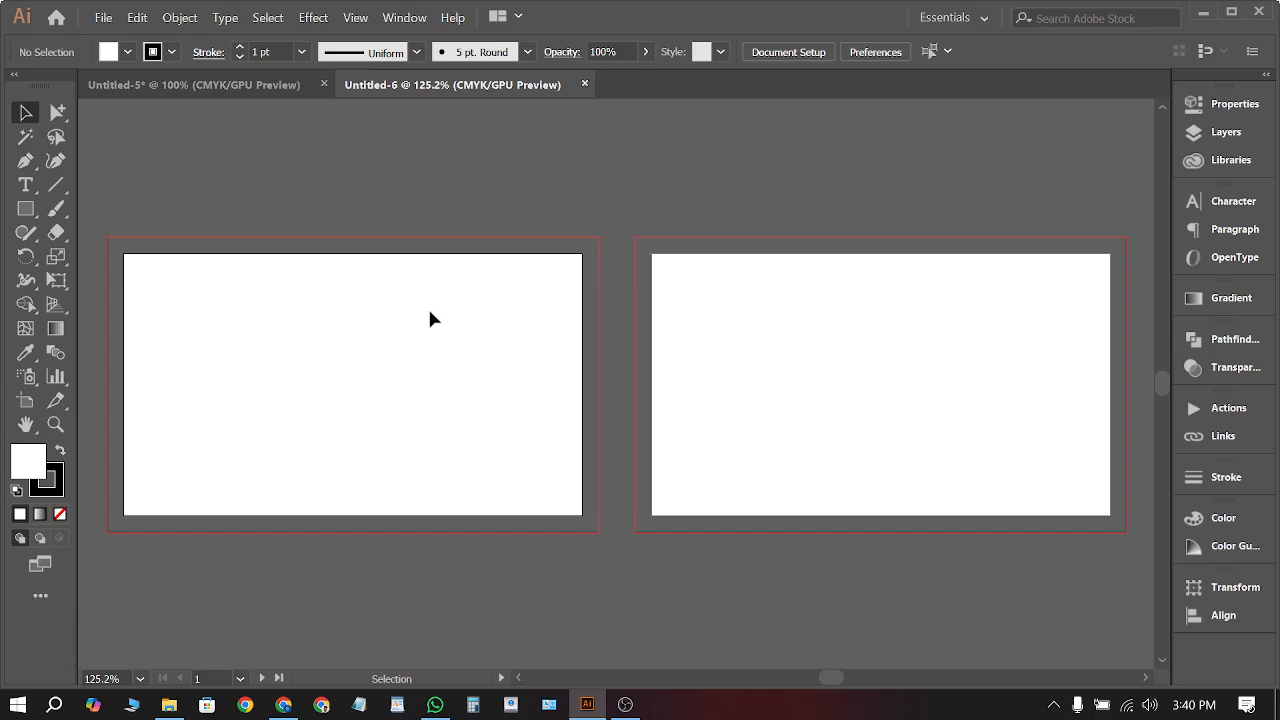
pyautogui.scroll(-2, 716, 266)
pyautogui.scroll(3, 485, 307)
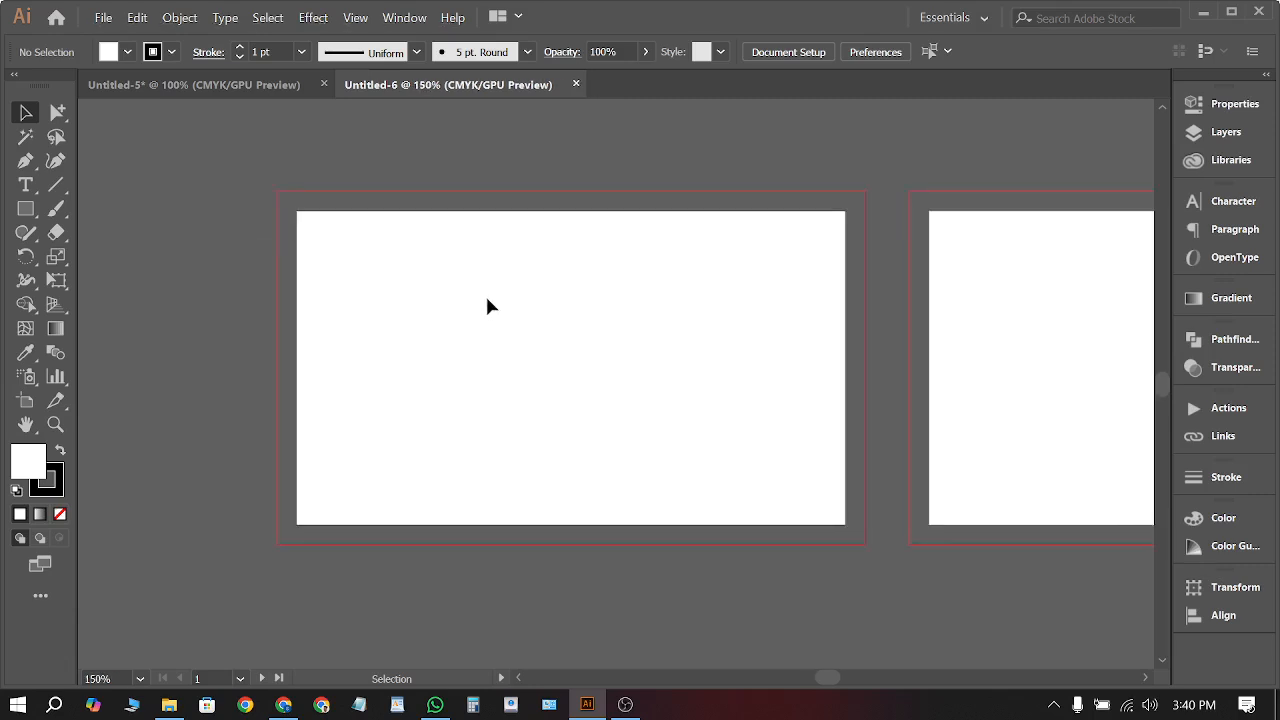
pyautogui.hscroll(1, 600, 290)
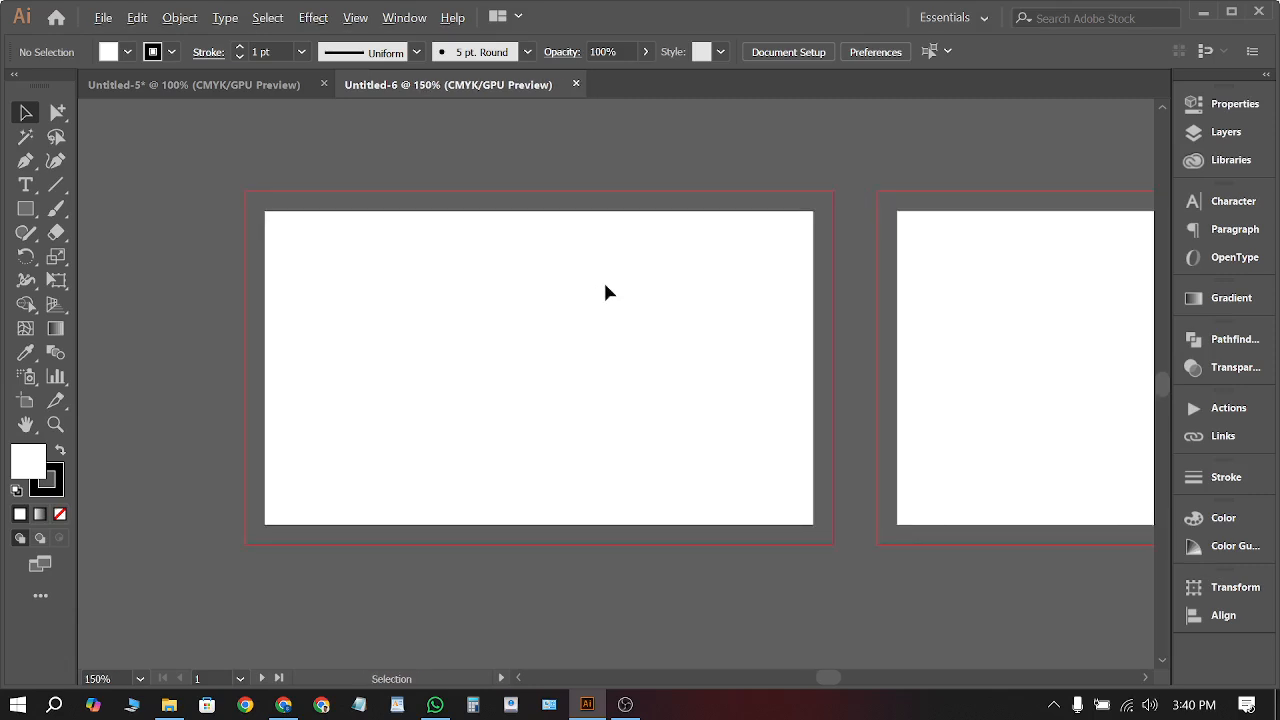
pyautogui.scroll(7, 826, 230)
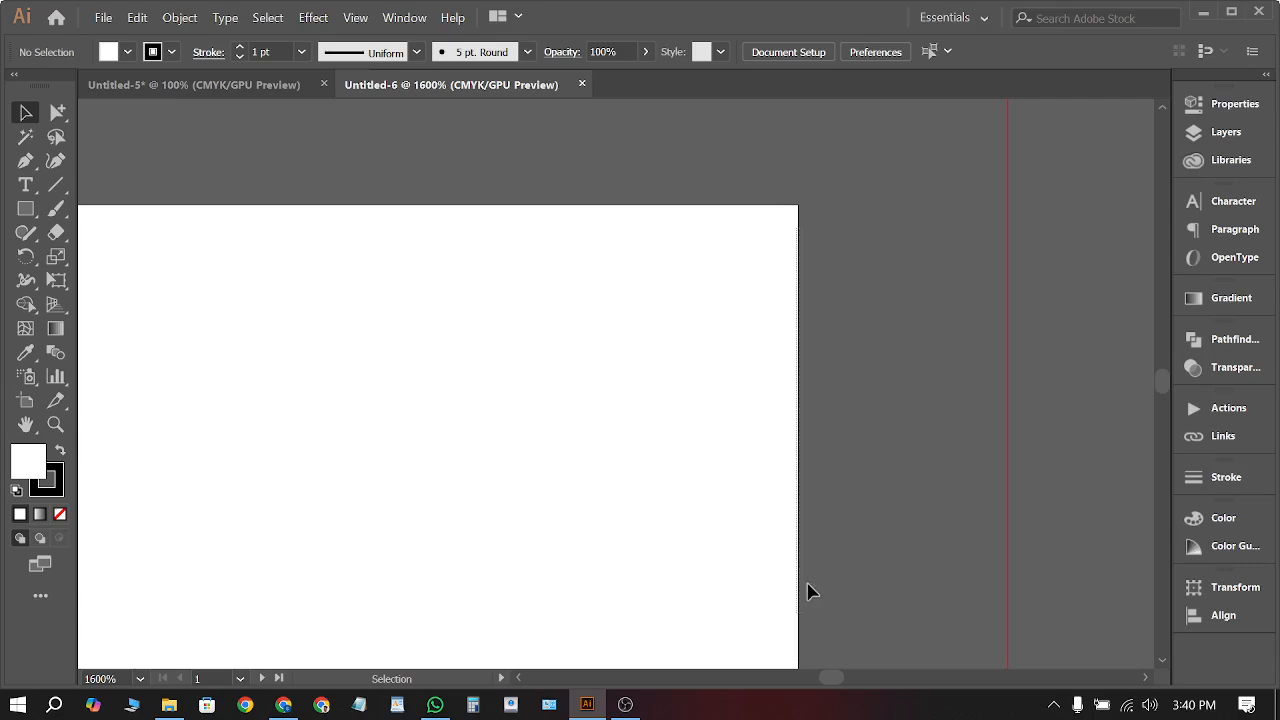
pyautogui.scroll(-7, 903, 274)
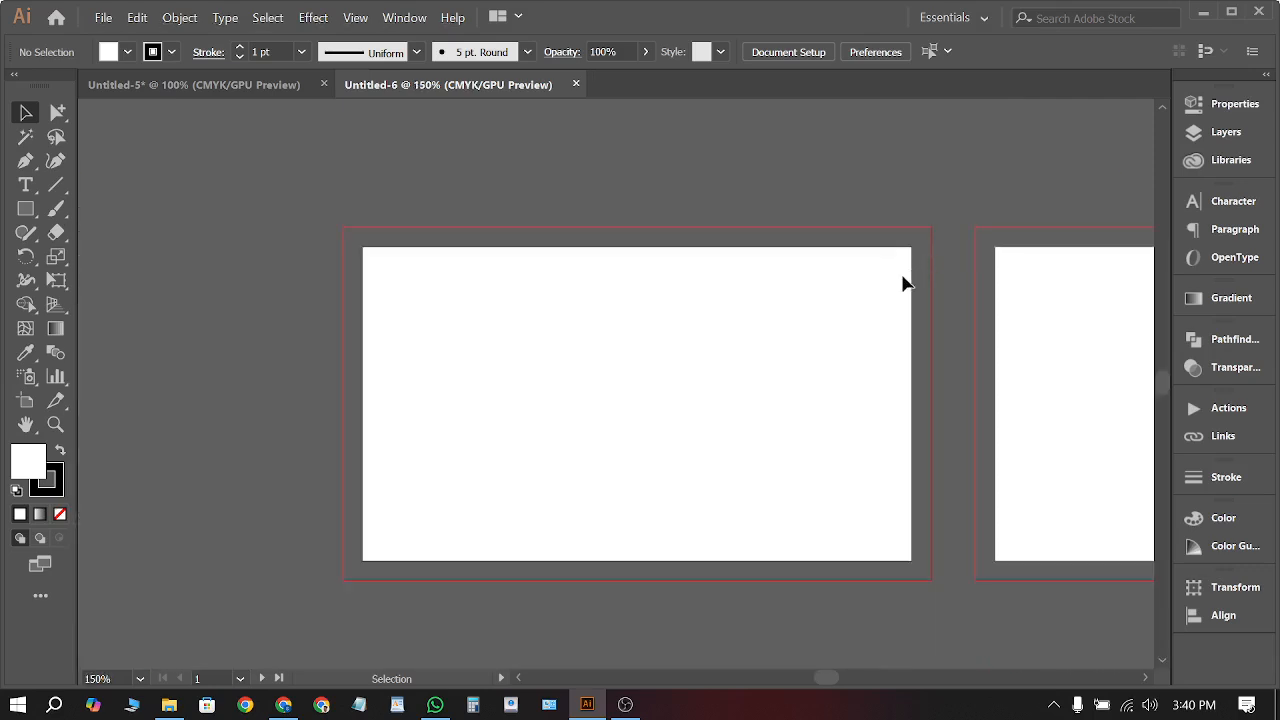
pyautogui.scroll(-1, 540, 245)
pyautogui.hscroll(1, 450, 217)
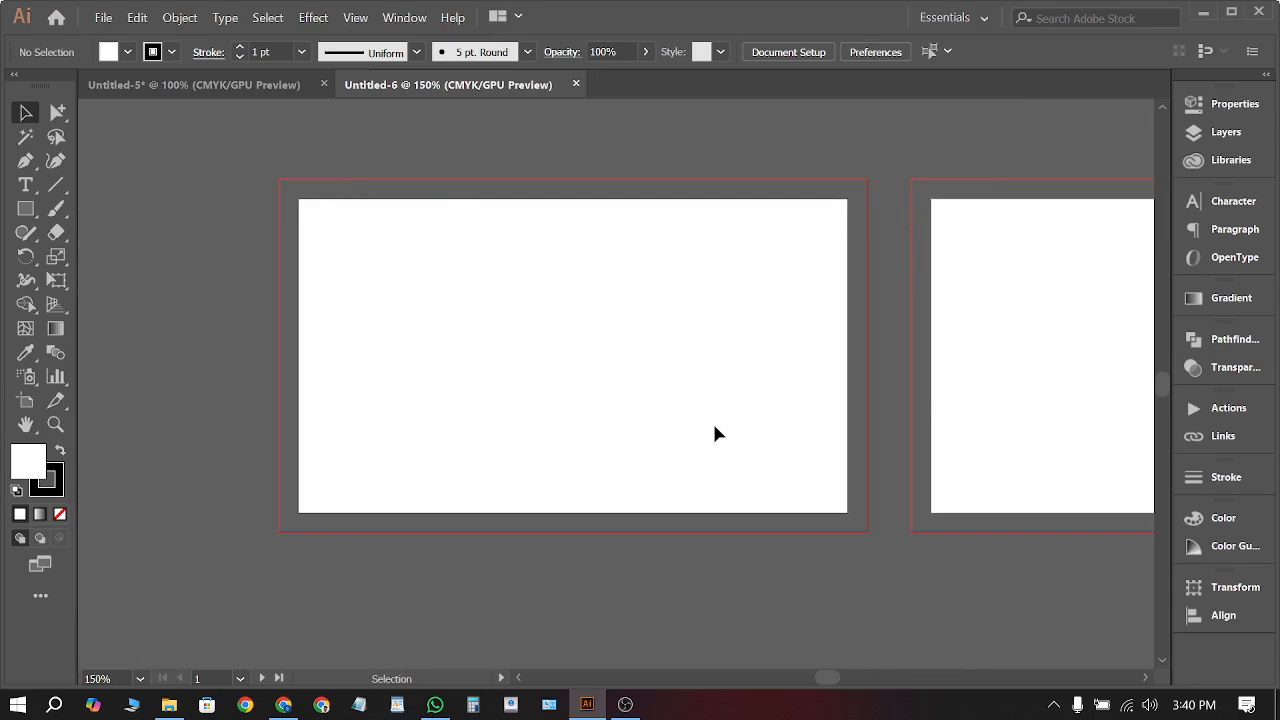
pyautogui.scroll(1, 512, 412)
pyautogui.scroll(1, 531, 412)
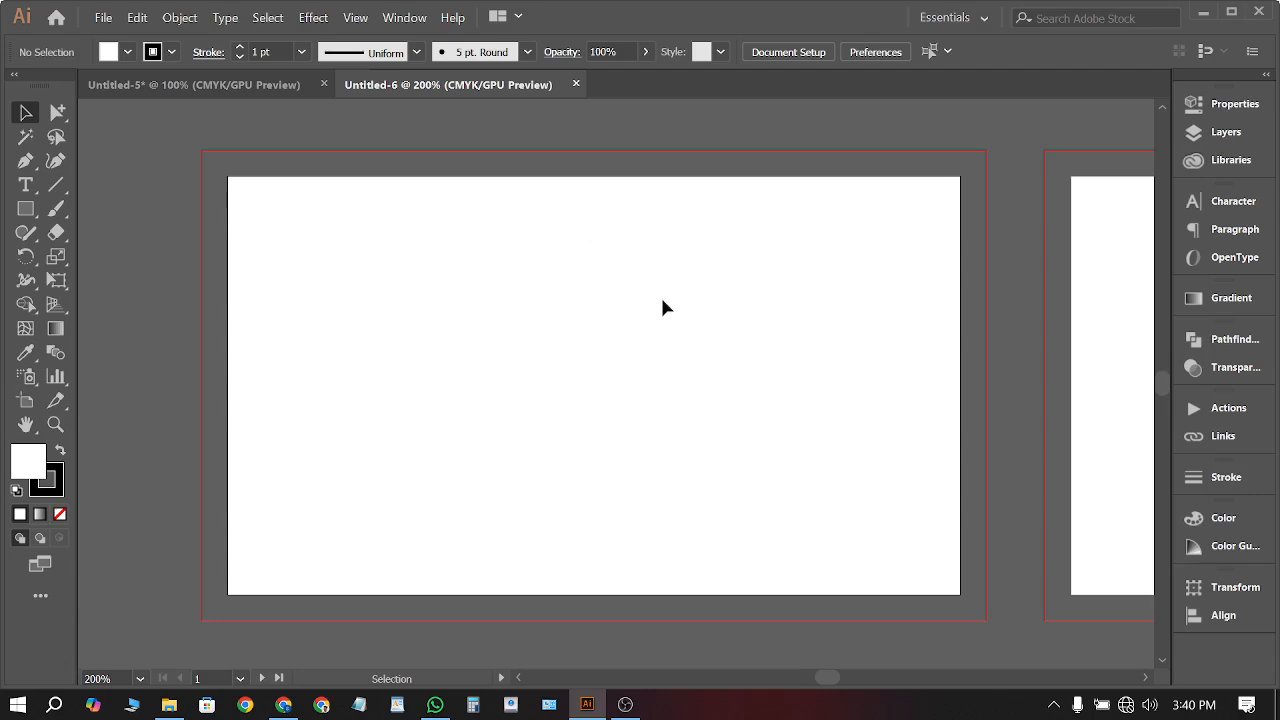
pyautogui.scroll(-3, 398, 212)
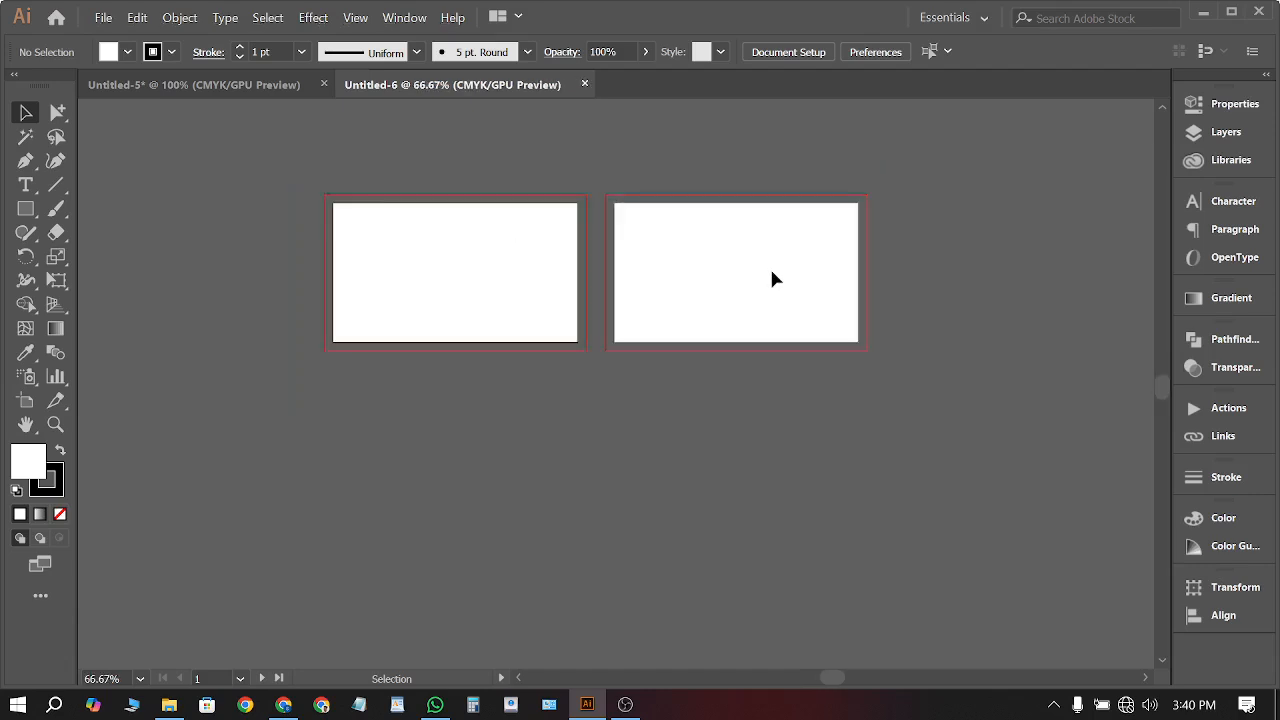
pyautogui.scroll(3, 529, 254)
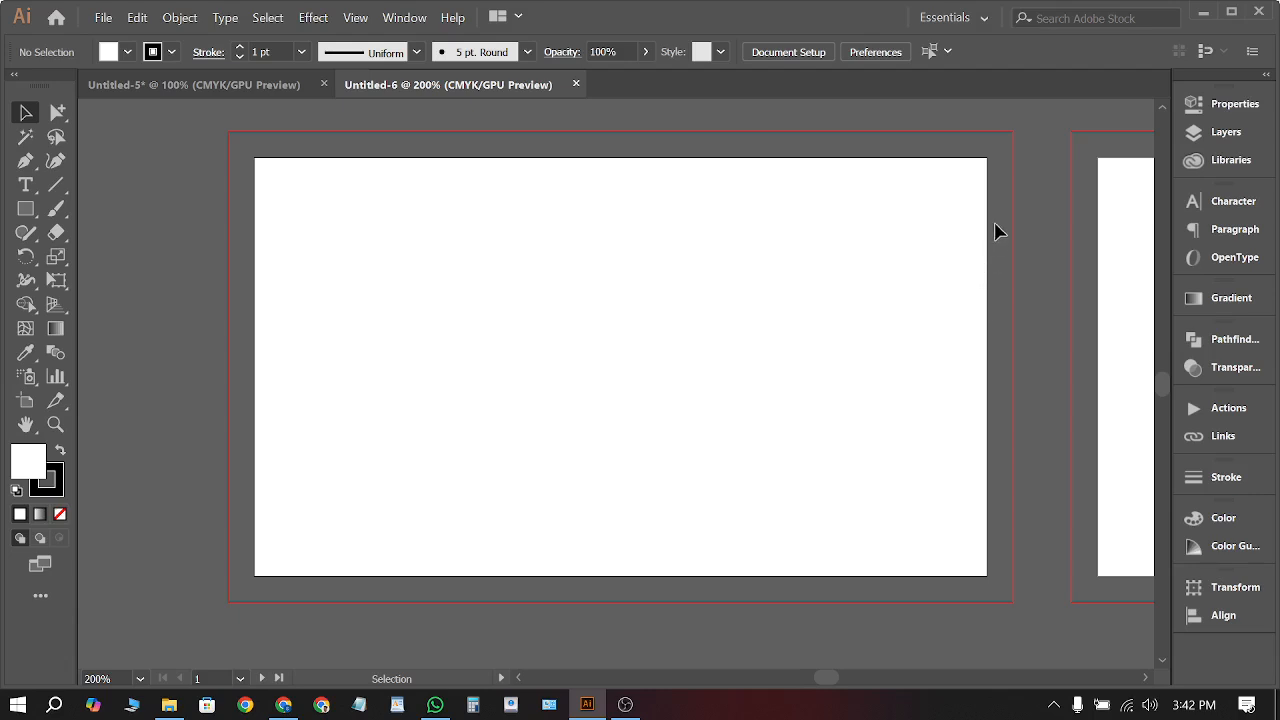
pyautogui.scroll(10, 986, 153)
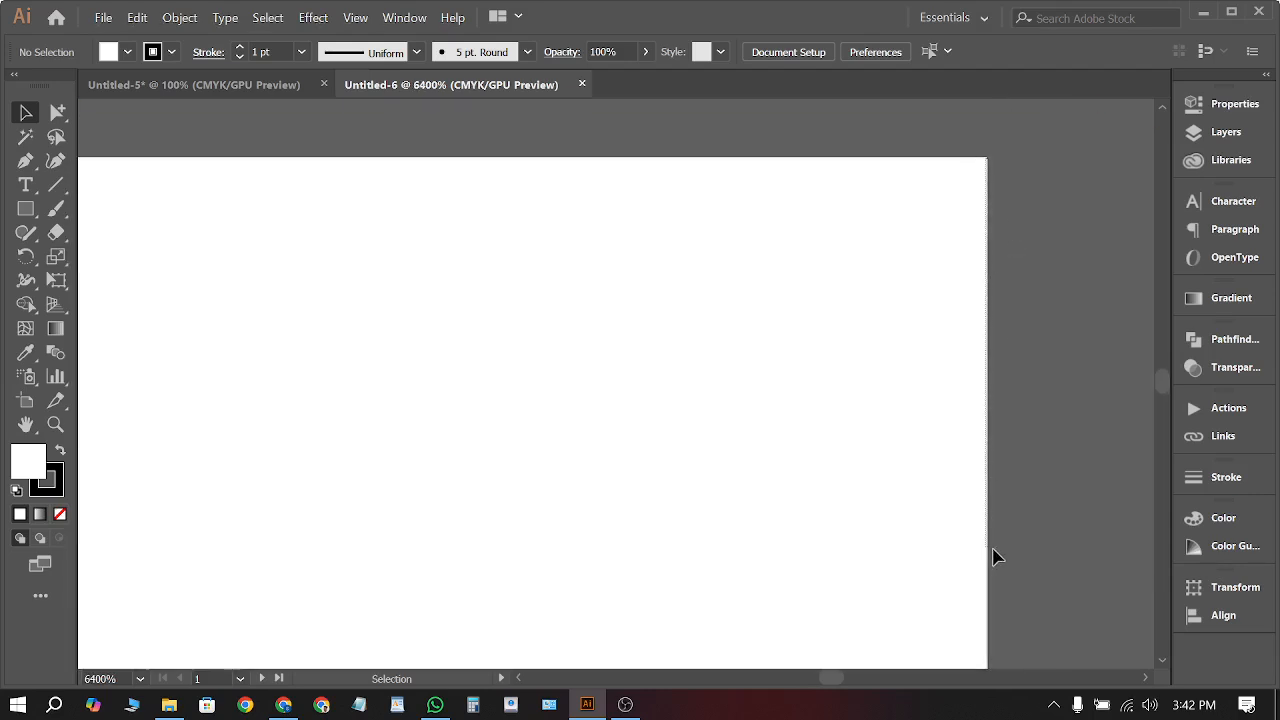
pyautogui.press('space')
pyautogui.moveTo(1049, 403); pyautogui.dragTo(310, 413)
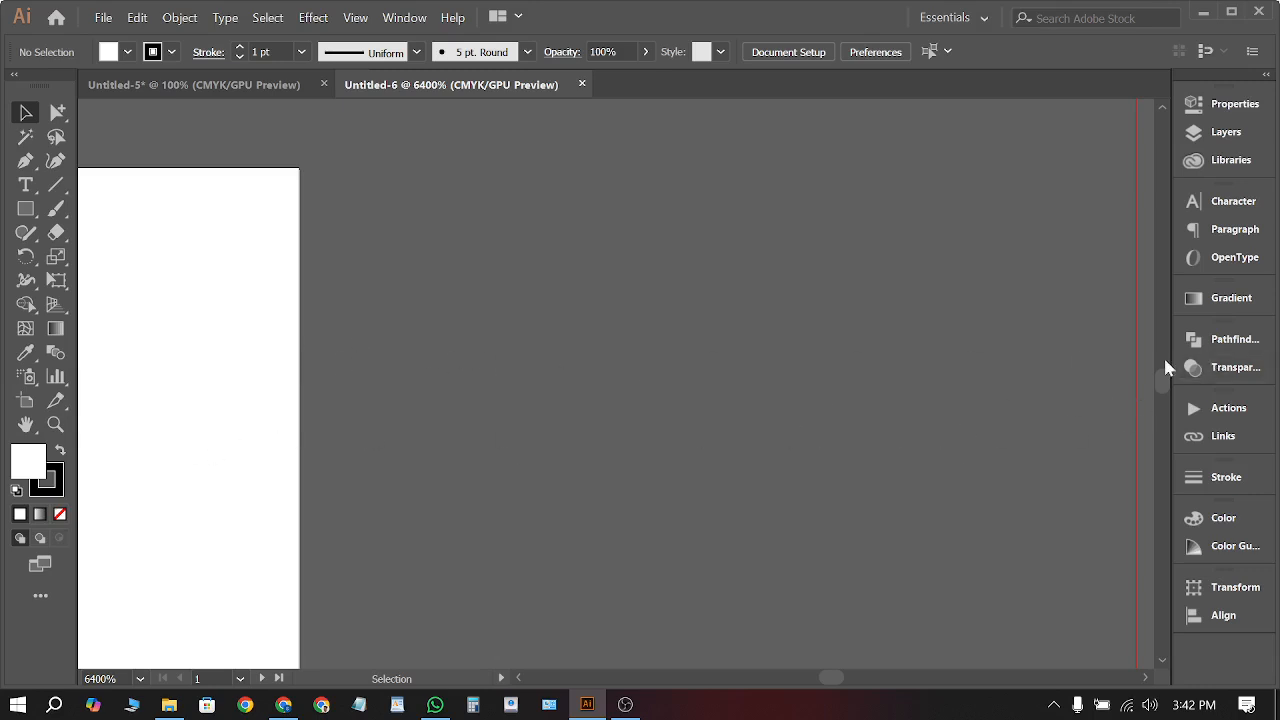
pyautogui.scroll(-10, 1163, 329)
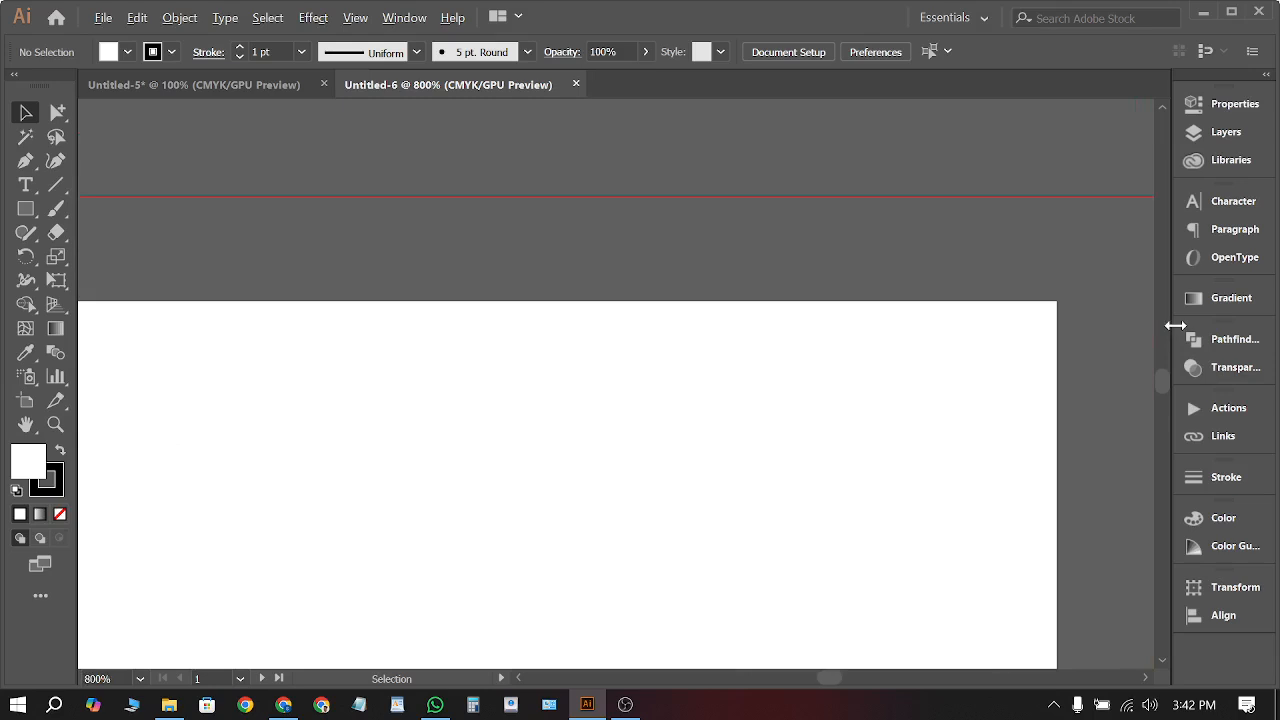
pyautogui.scroll(-4, 386, 298)
pyautogui.scroll(6, 504, 352)
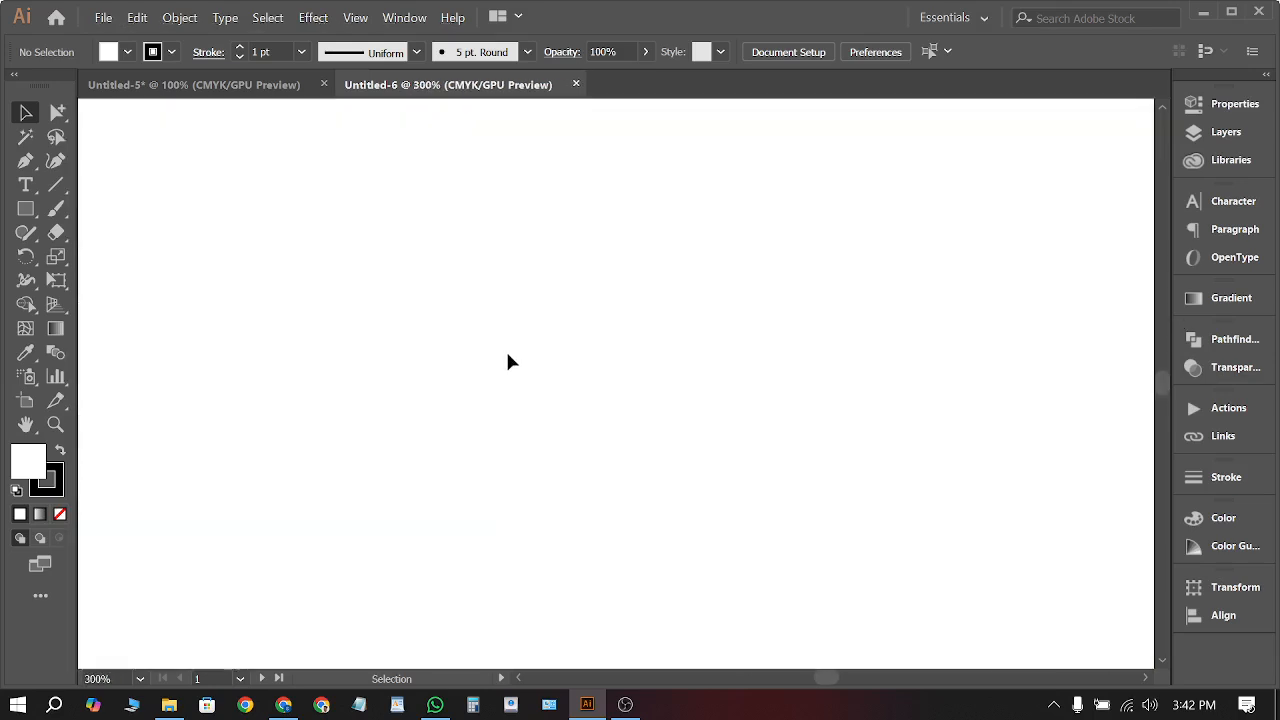
pyautogui.scroll(-3, 609, 380)
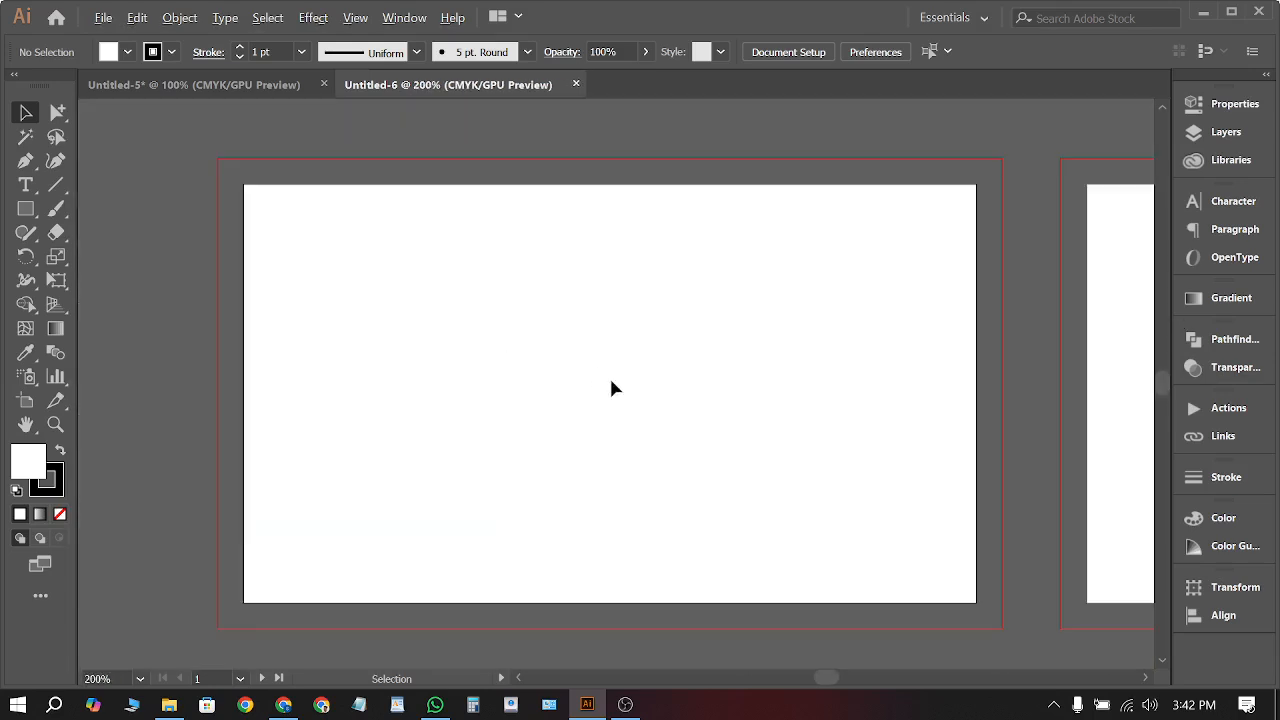
# Draw a rough rectangle from the artboard's top-left corner, then undo it
pyautogui.click(25, 211)
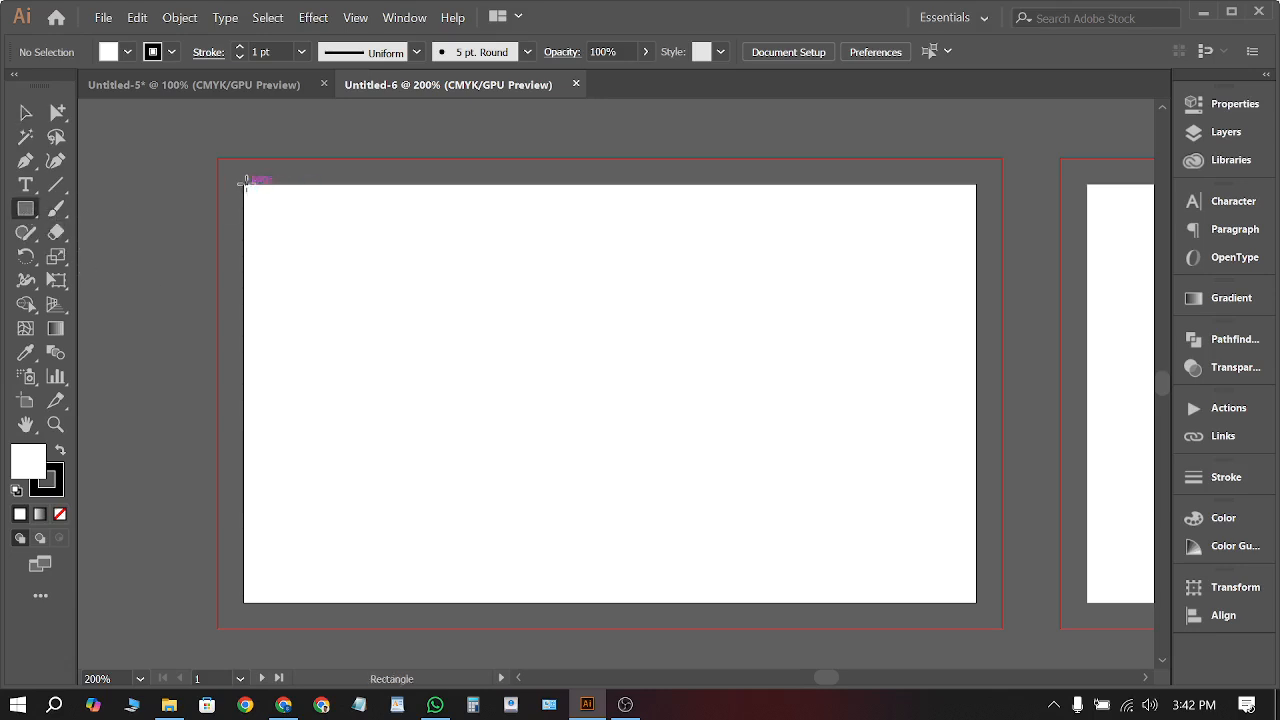
pyautogui.moveTo(244, 184); pyautogui.dragTo(598, 393)
pyautogui.scroll(3, 243, 200)
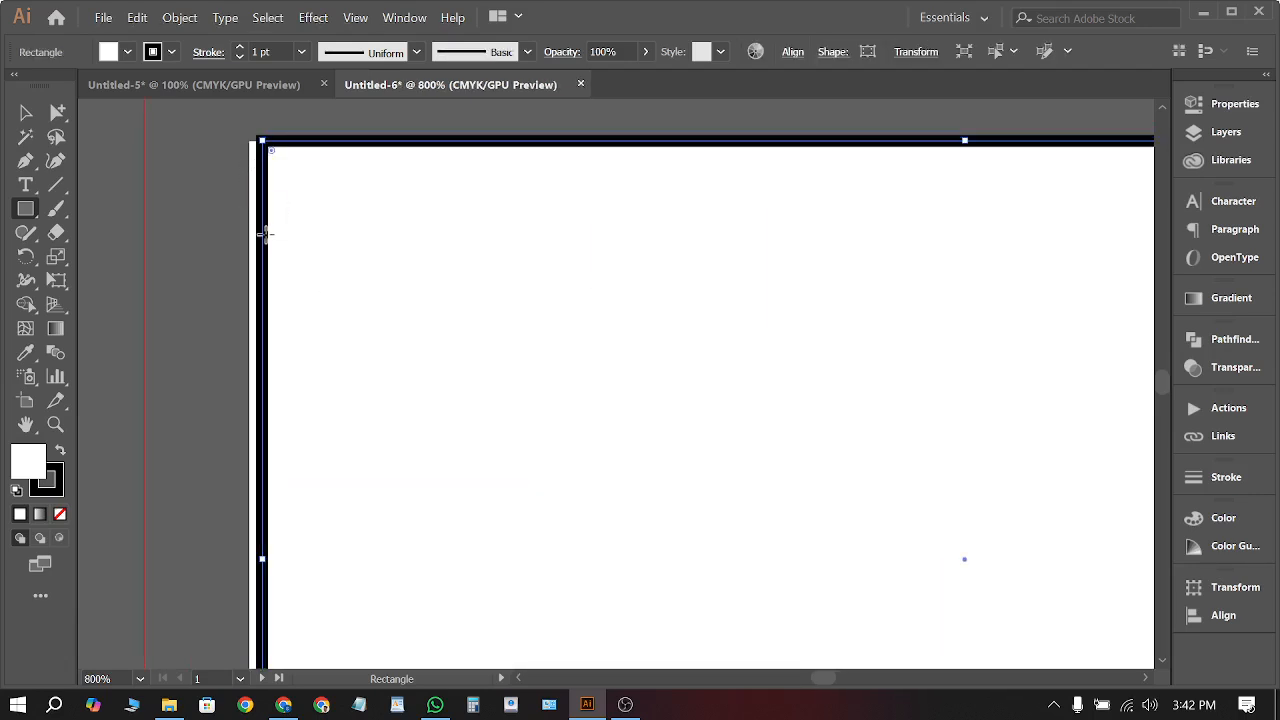
pyautogui.press('ctrl')
pyautogui.hotkey('ctrl', 'z')
pyautogui.scroll(-7, 257, 216)
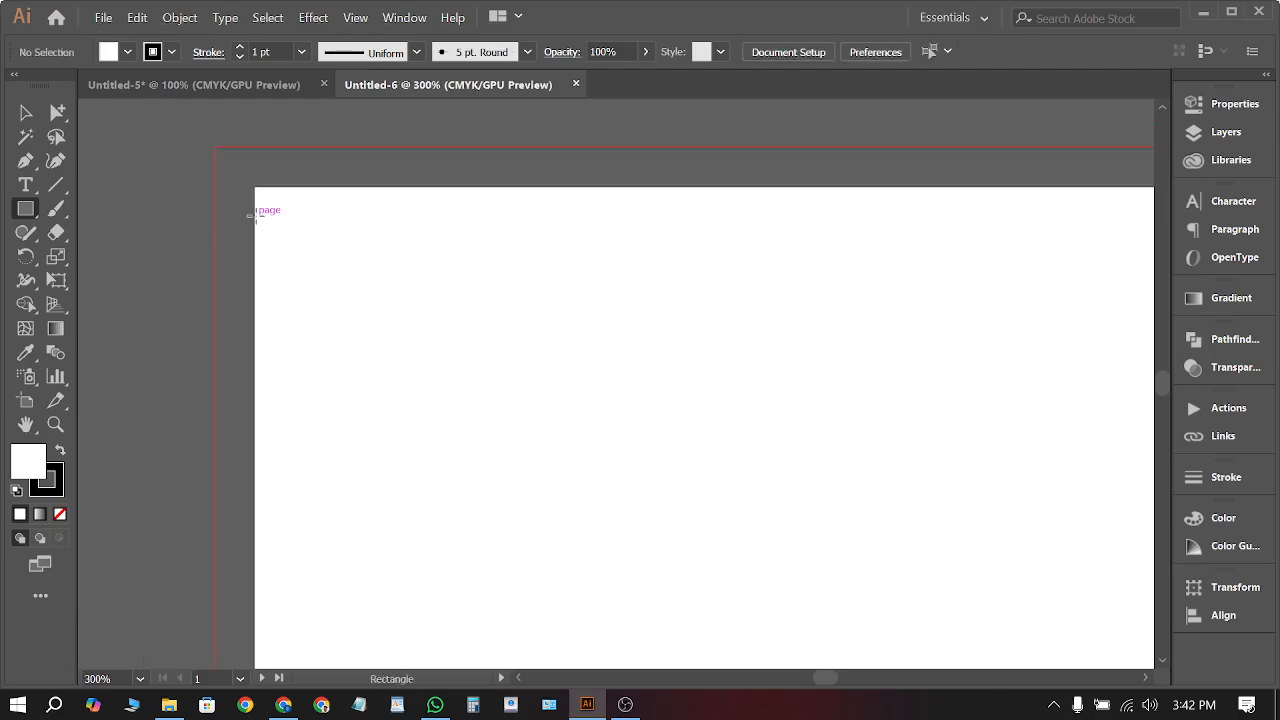
pyautogui.scroll(3, 289, 229)
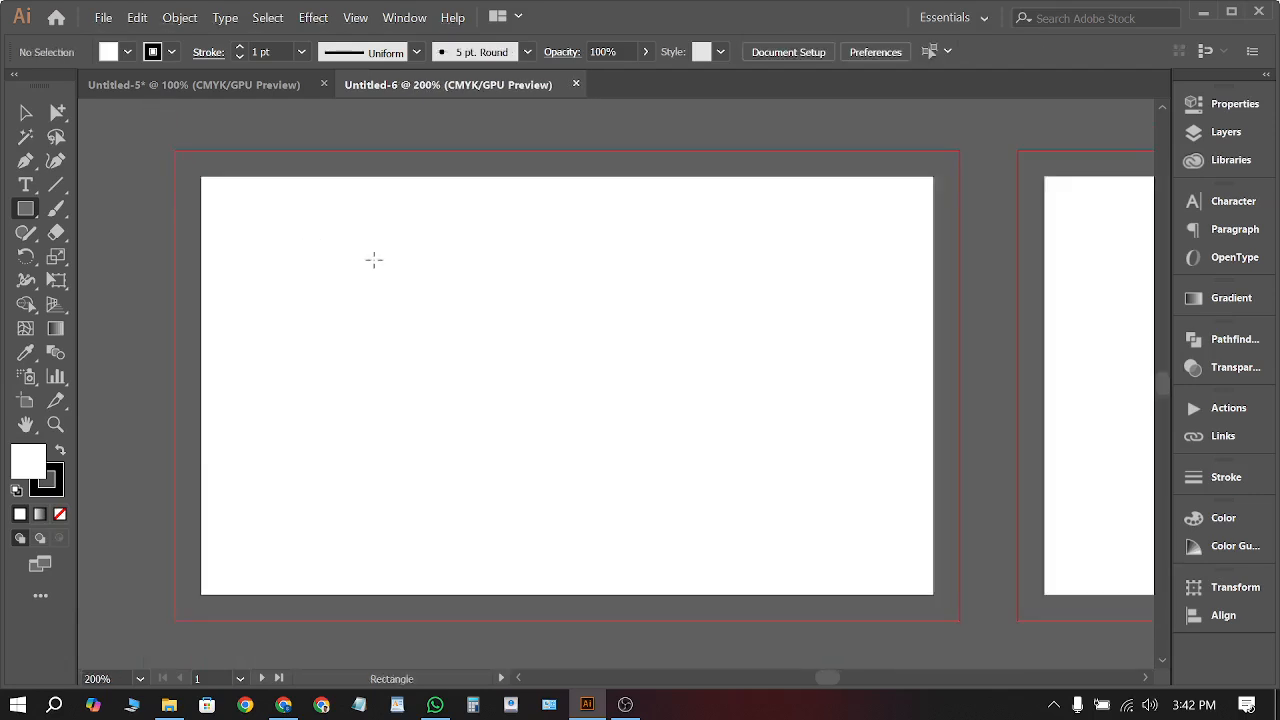
# Create an exact 3.5 × 2 in rectangle and drag it onto the artboard's top-left corner
pyautogui.click(561, 424)
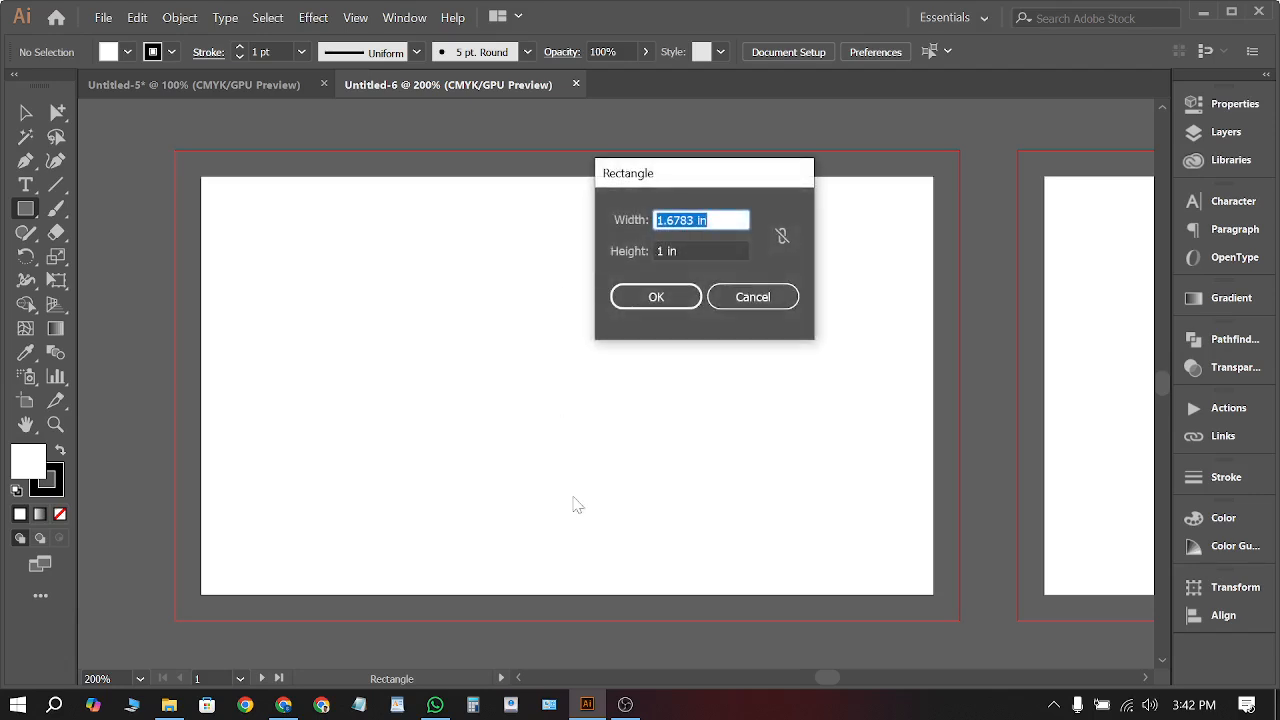
pyautogui.write('3.5')
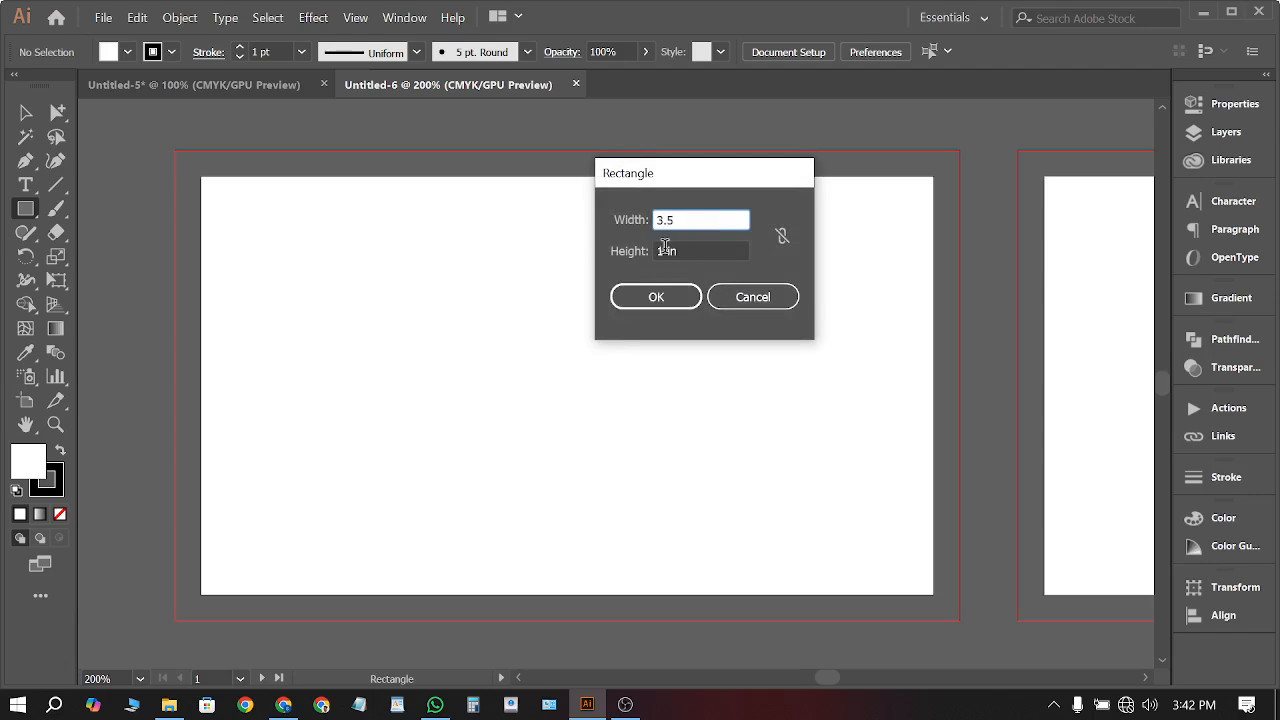
pyautogui.press('Tab')
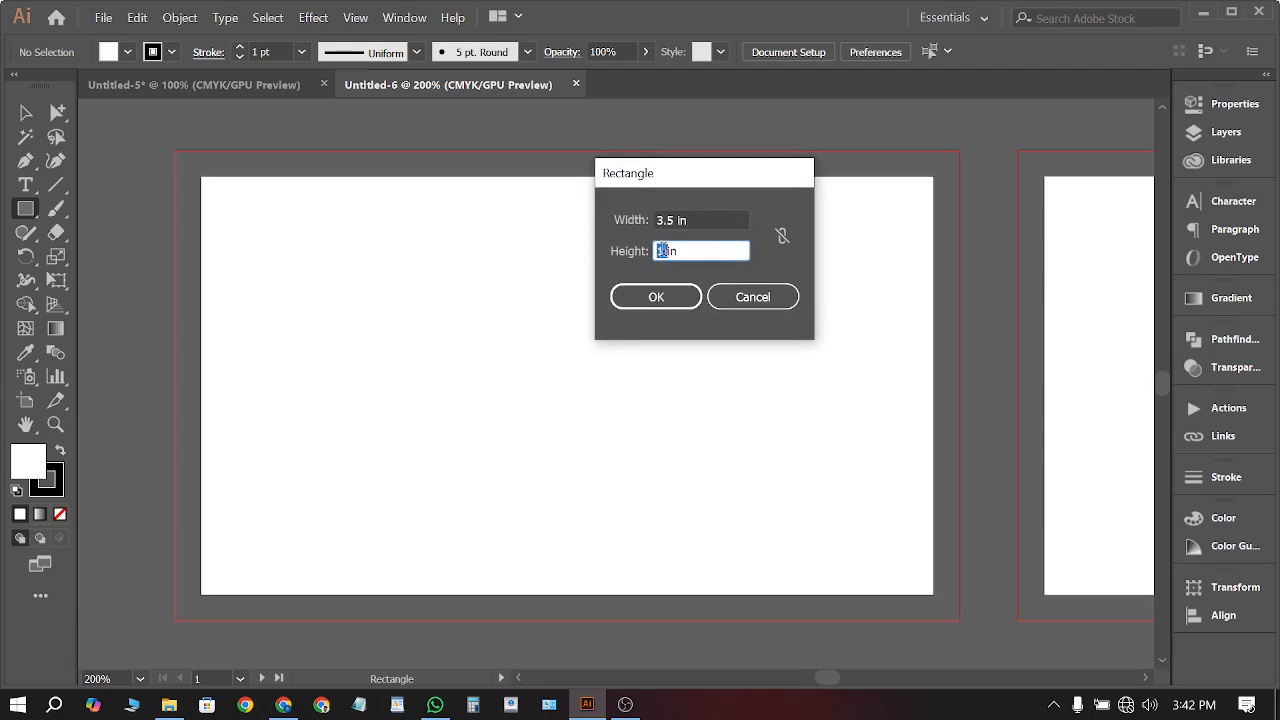
pyautogui.write('2in')
pyautogui.click(665, 312)
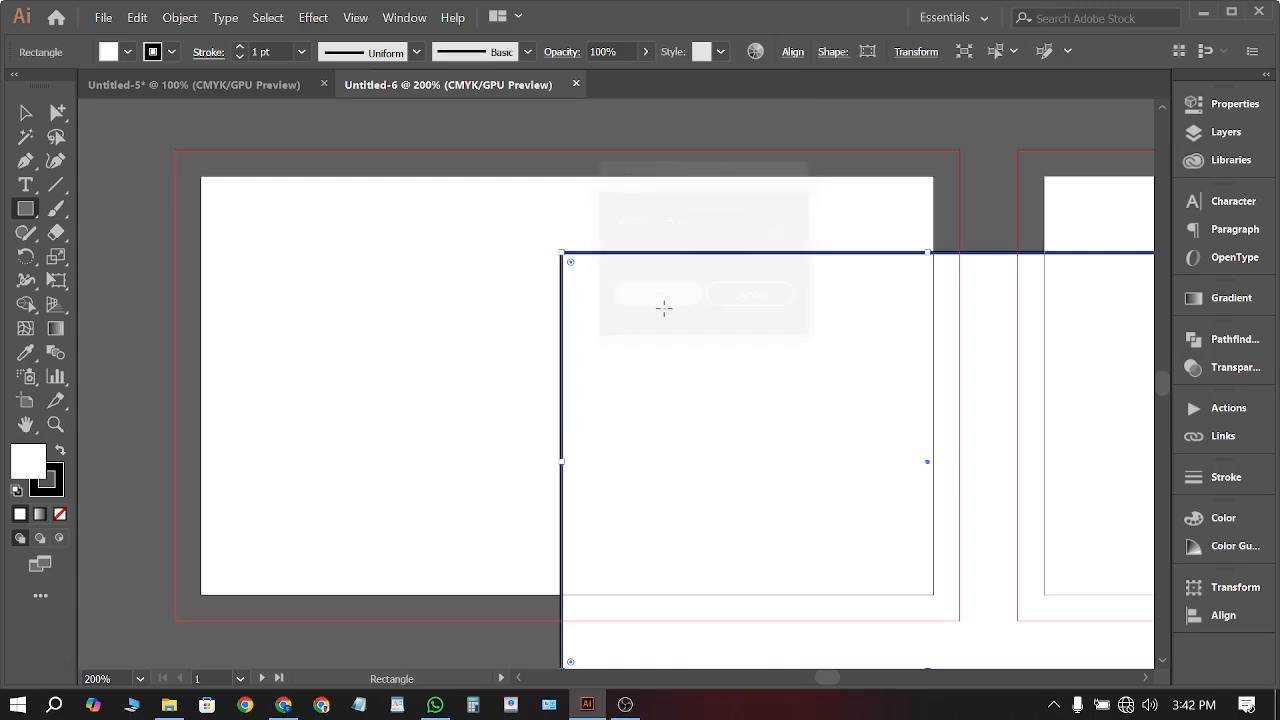
pyautogui.press('v')
pyautogui.moveTo(849, 358); pyautogui.dragTo(280, 235)
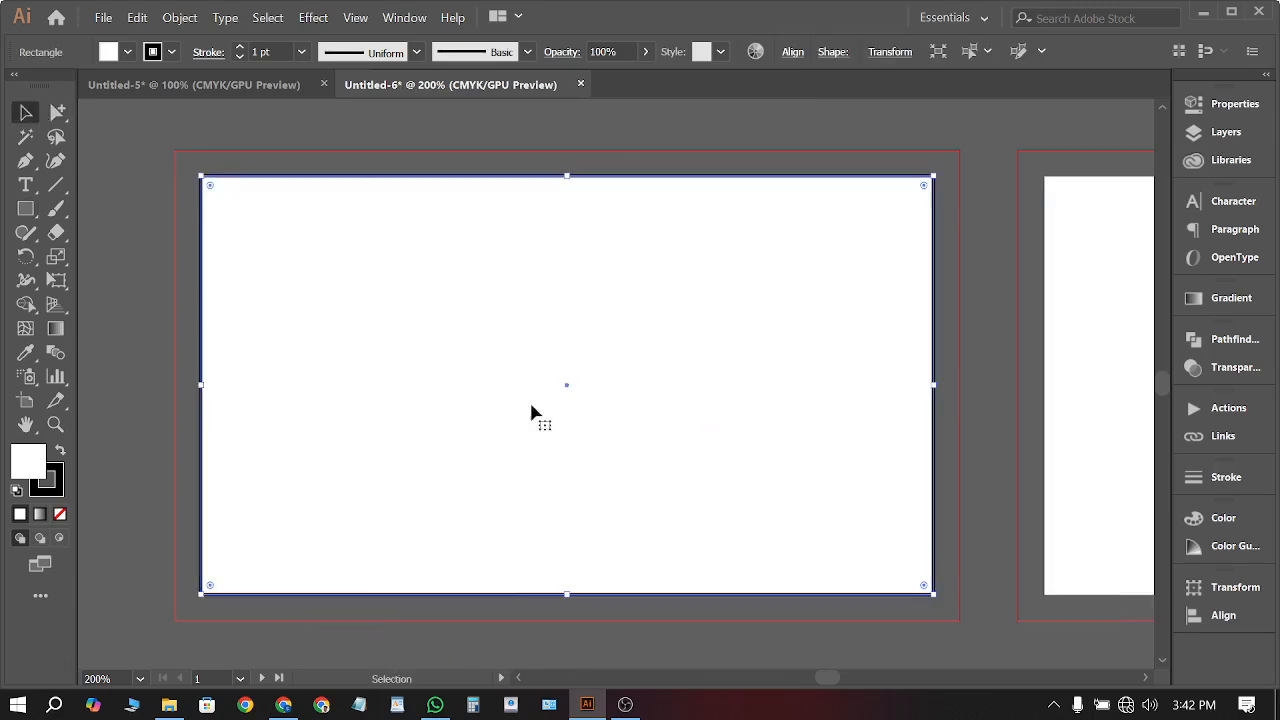
# Remove the rectangle's stroke and give it a cyan fill
pyautogui.click(970, 570)
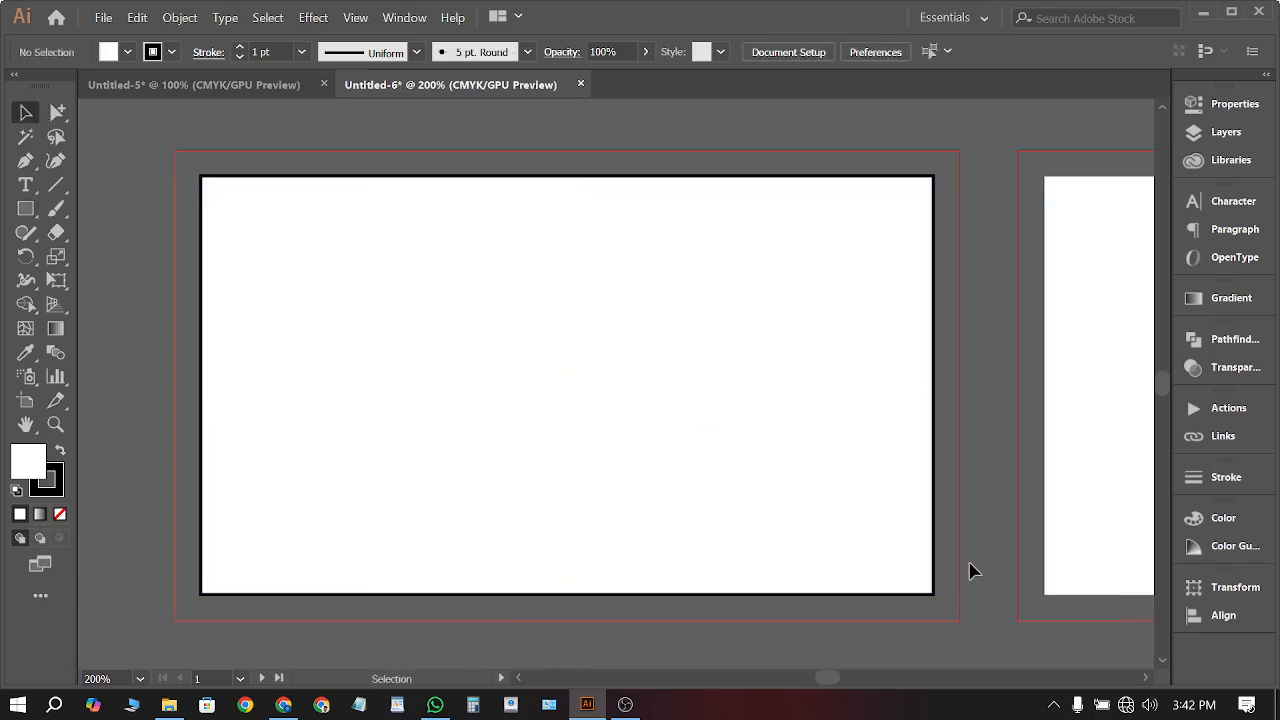
pyautogui.click(800, 512)
pyautogui.click(168, 57)
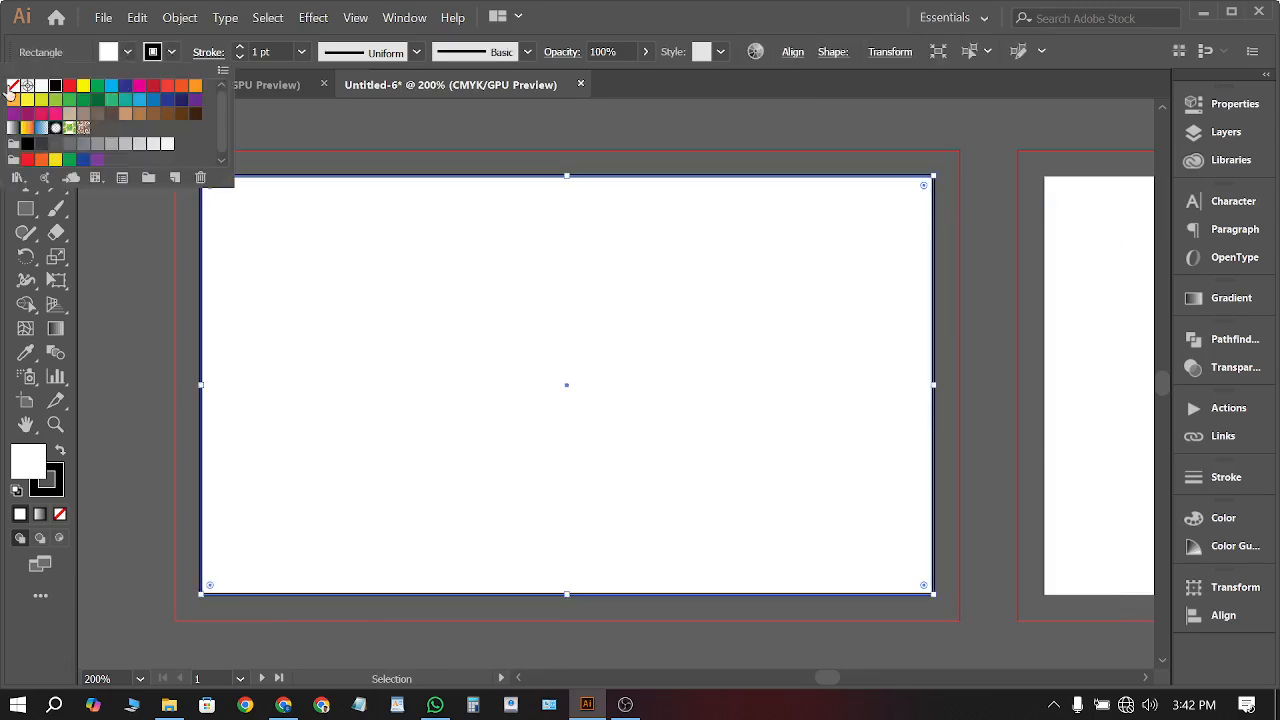
pyautogui.click(13, 86)
pyautogui.click(129, 53)
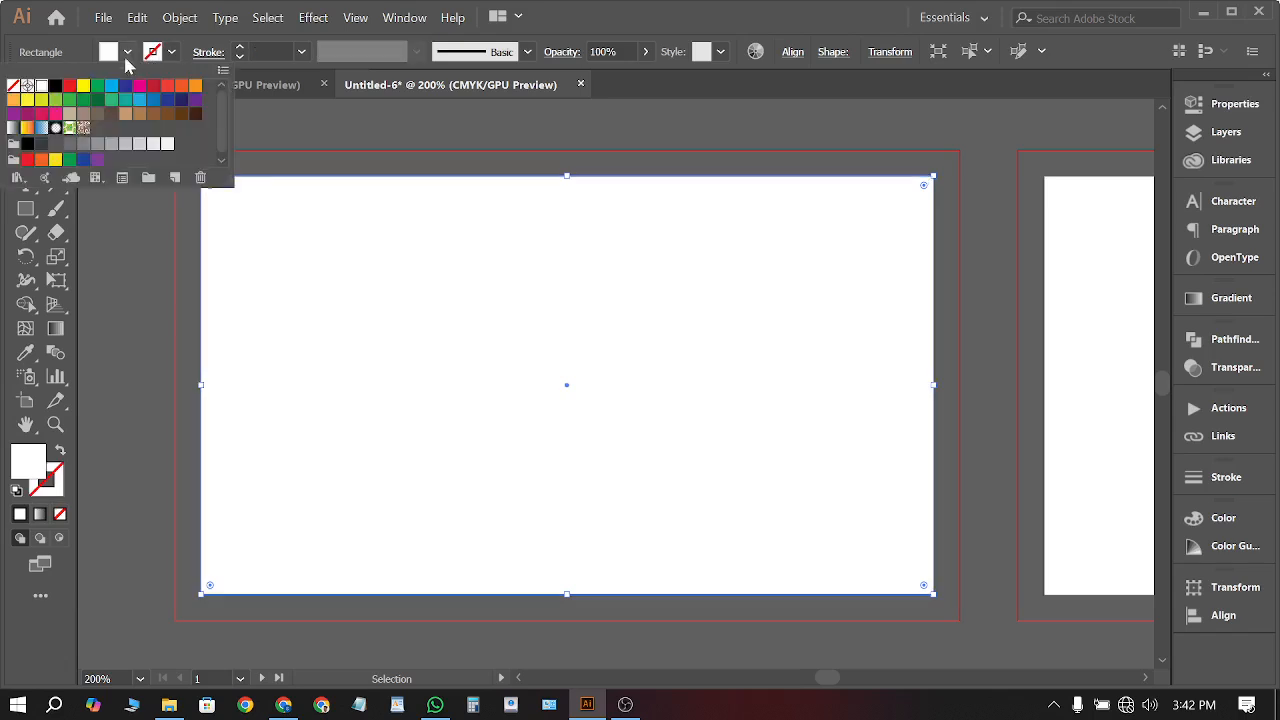
pyautogui.click(112, 87)
# Change the rectangle's fill from cyan to yellow and keep it selected
pyautogui.click(359, 117)
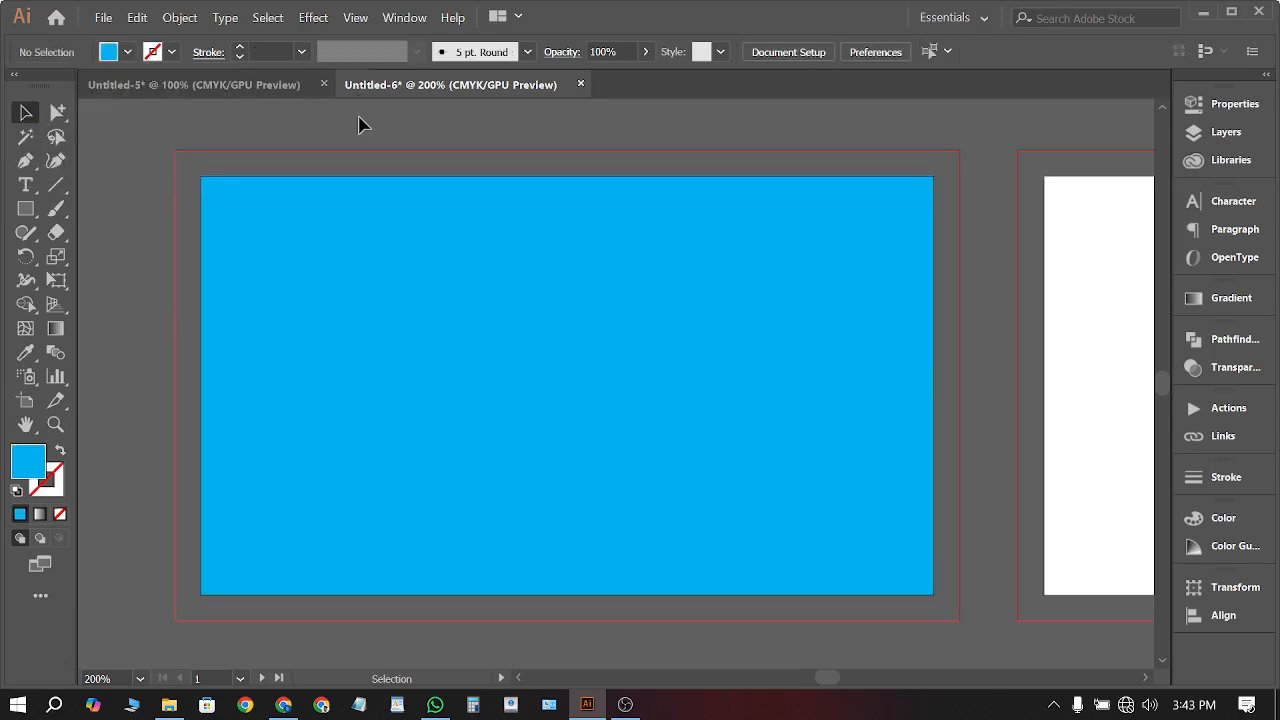
pyautogui.click(491, 349)
pyautogui.click(128, 53)
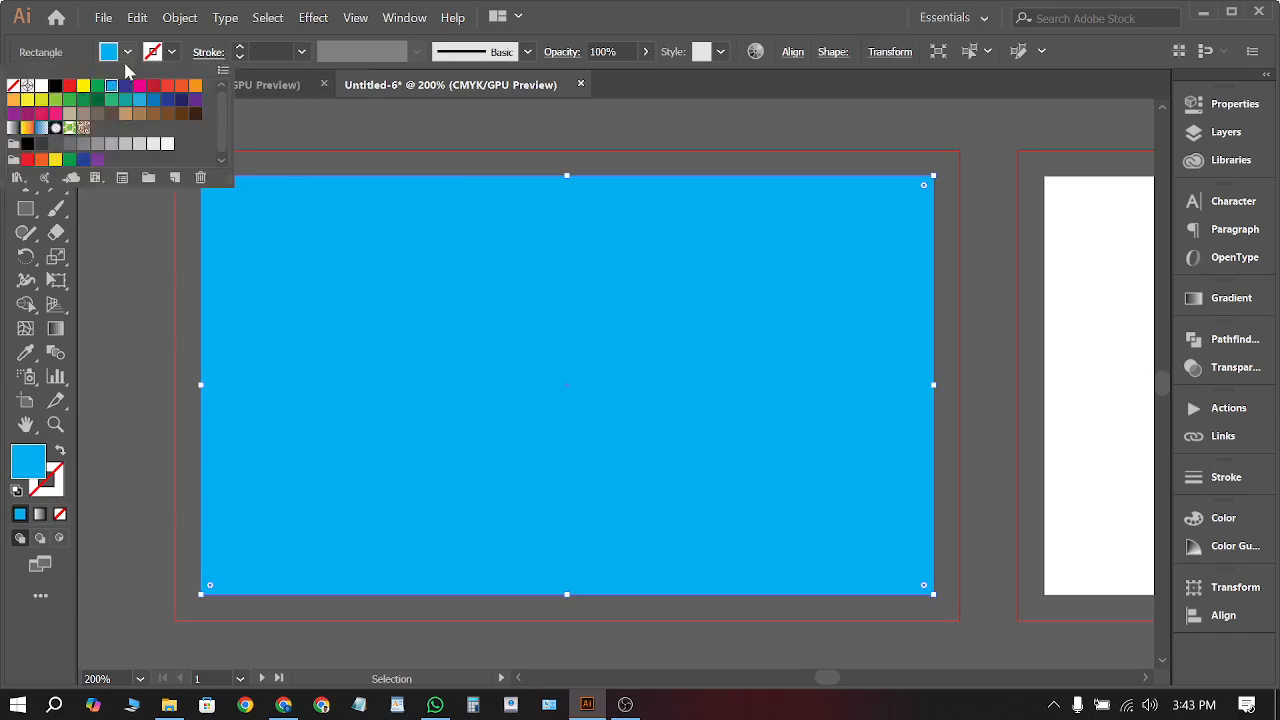
pyautogui.click(83, 86)
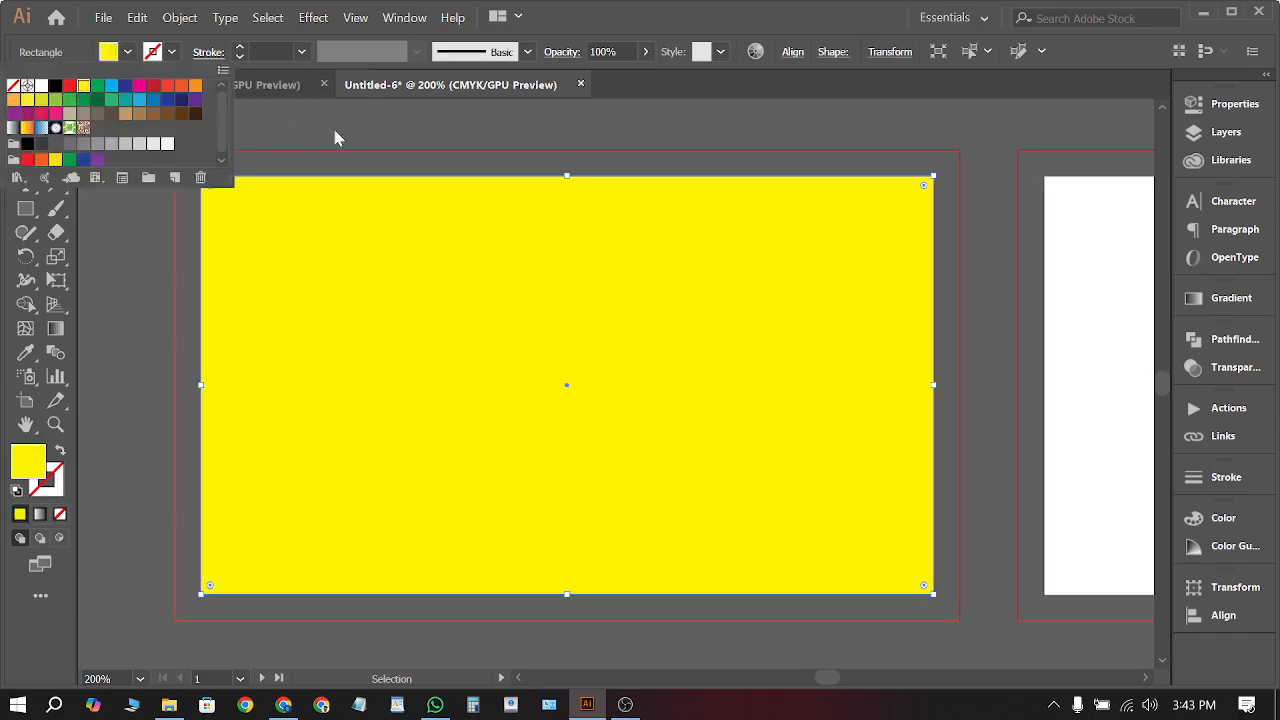
pyautogui.click(443, 116)
pyautogui.click(584, 292)
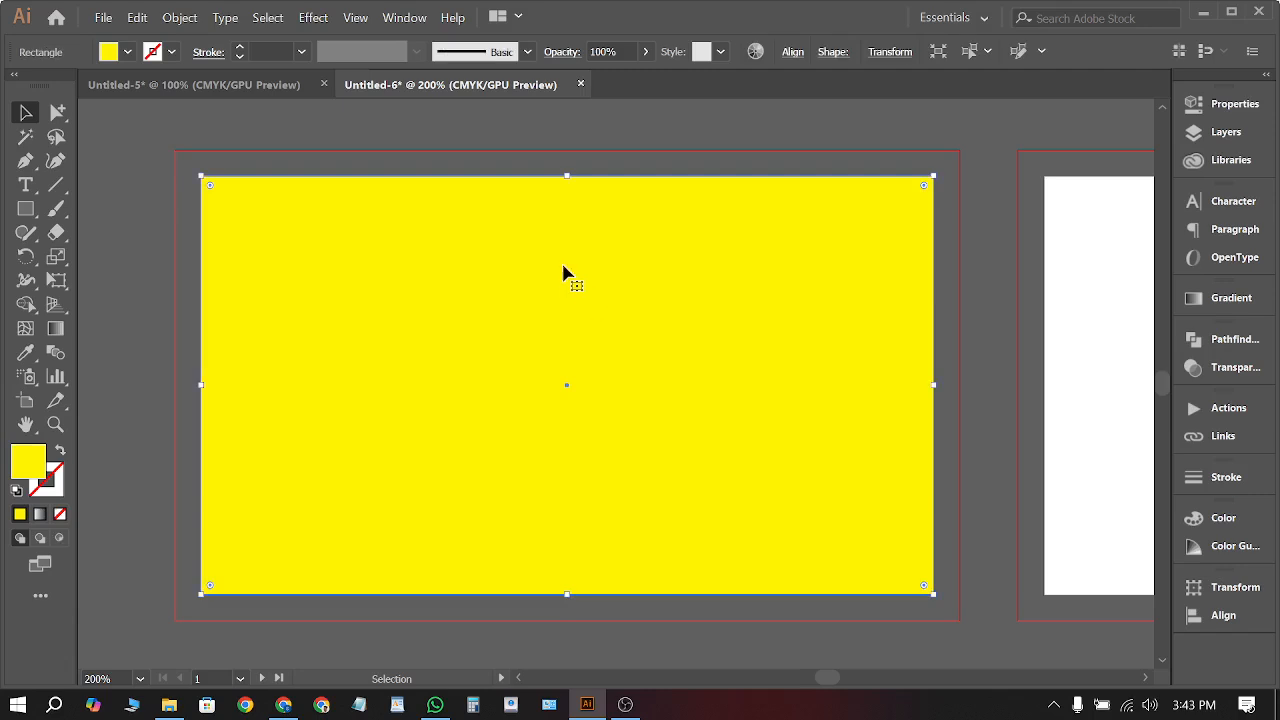
pyautogui.click(362, 148)
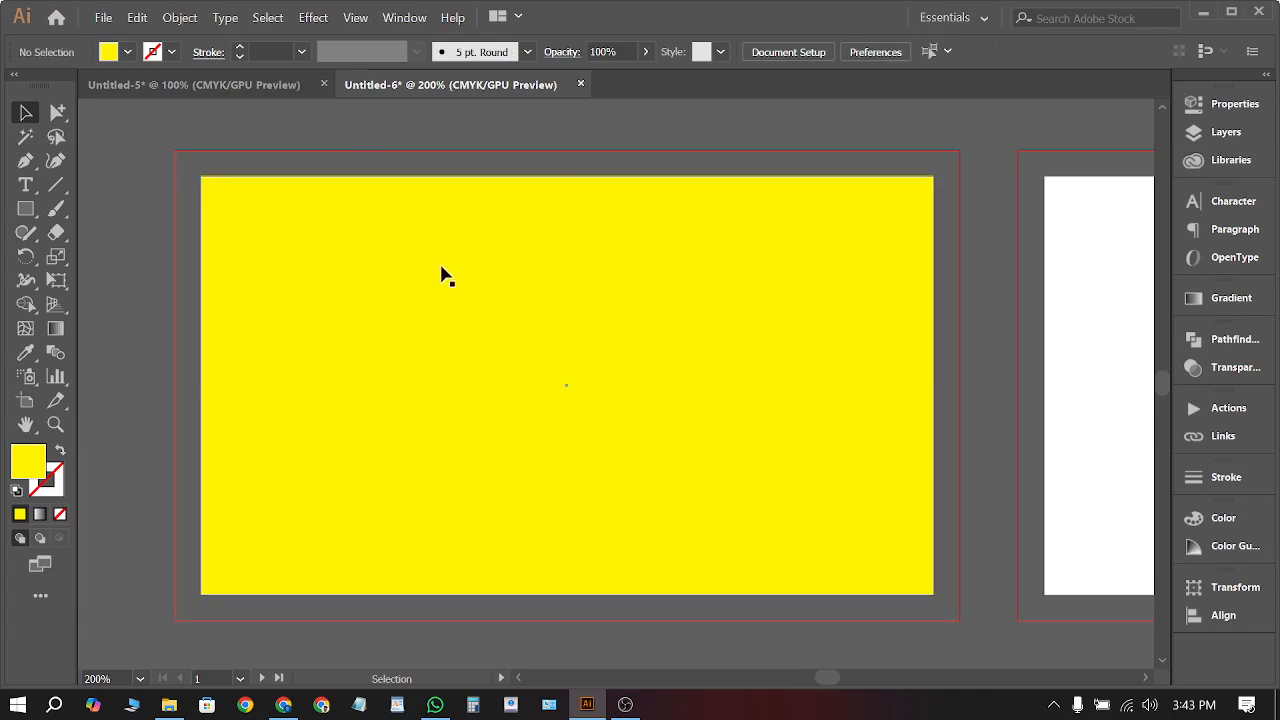
pyautogui.click(630, 218)
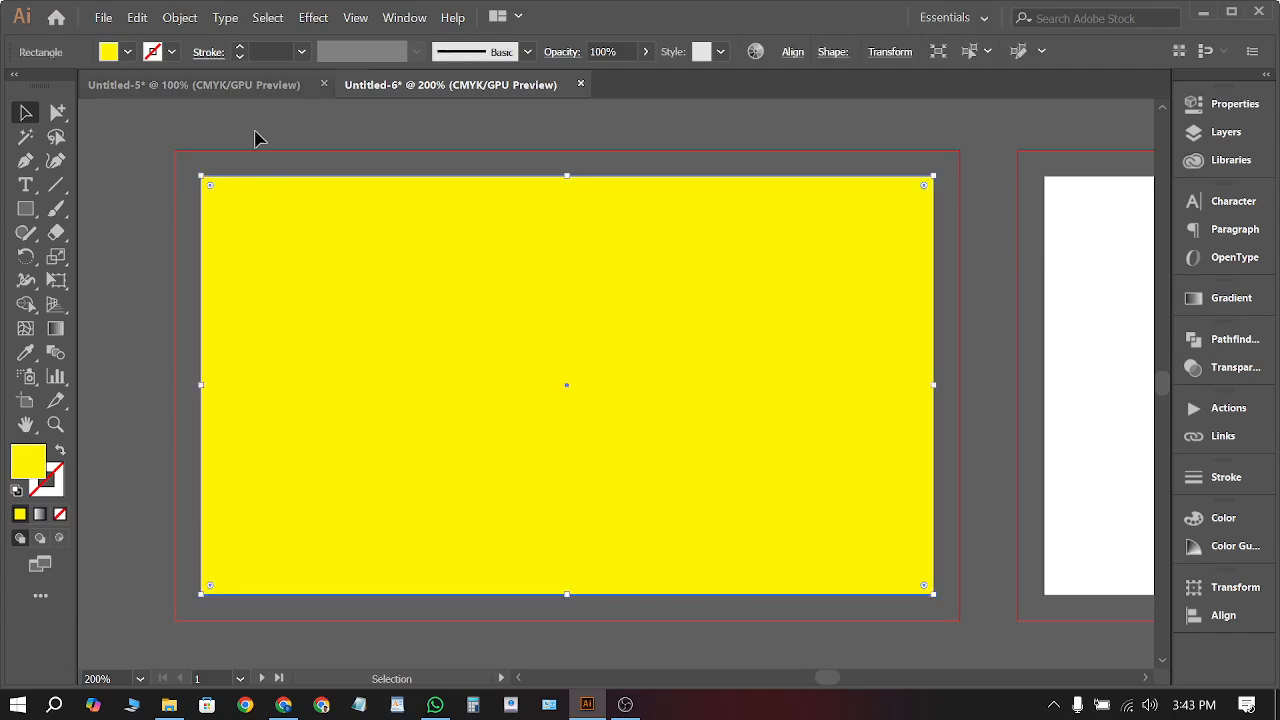
pyautogui.click(180, 20)
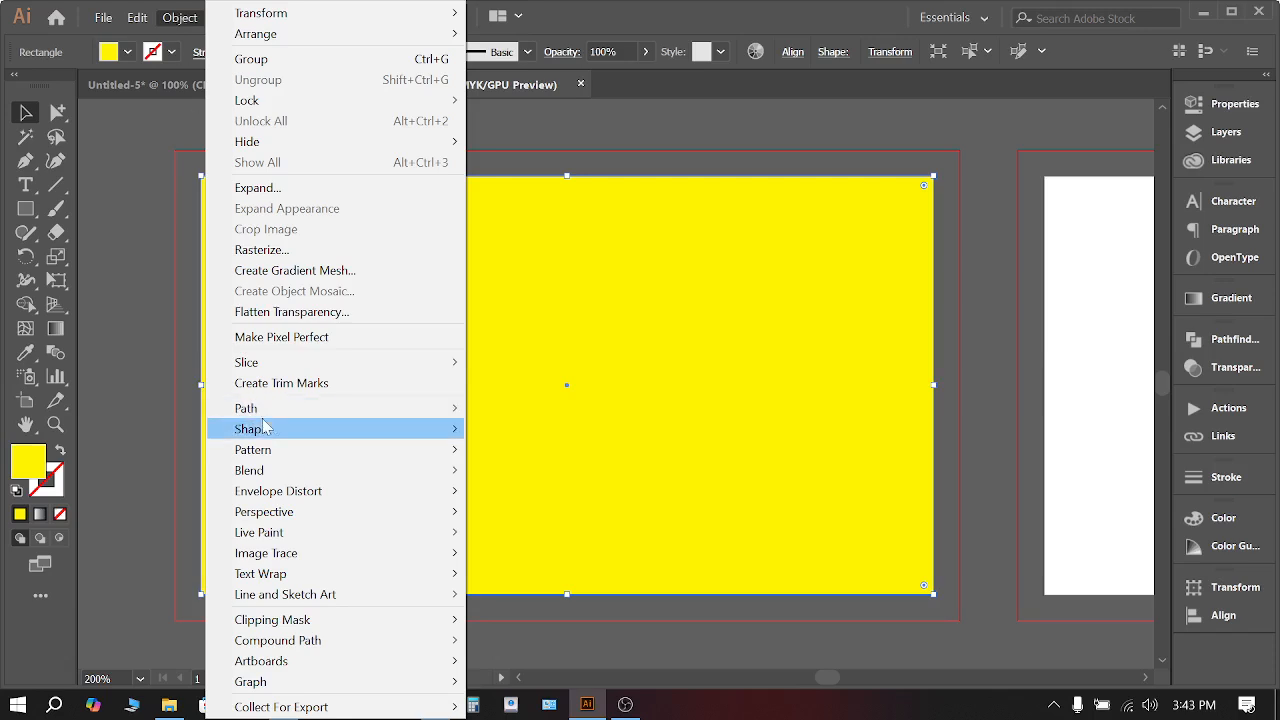
pyautogui.moveTo(284, 414)
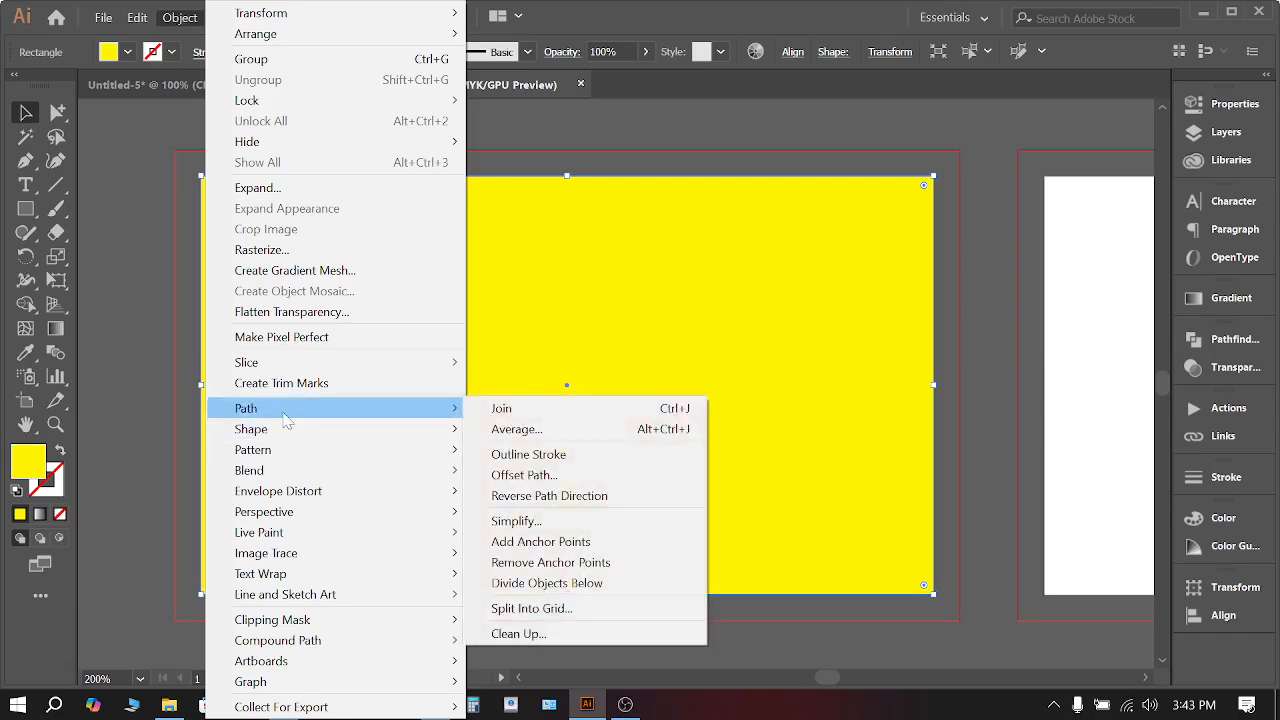
# Create an inset copy of the rectangle with Offset Path at -0.125 in
pyautogui.click(510, 475)
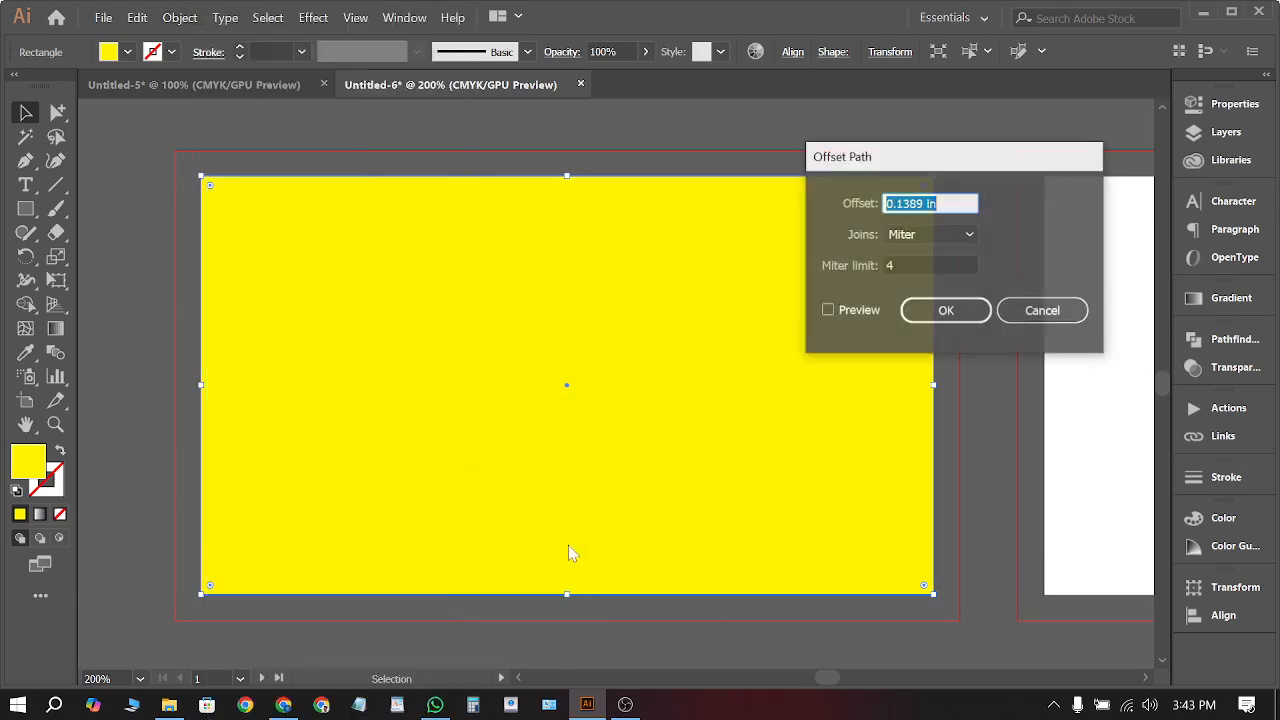
pyautogui.click(856, 312)
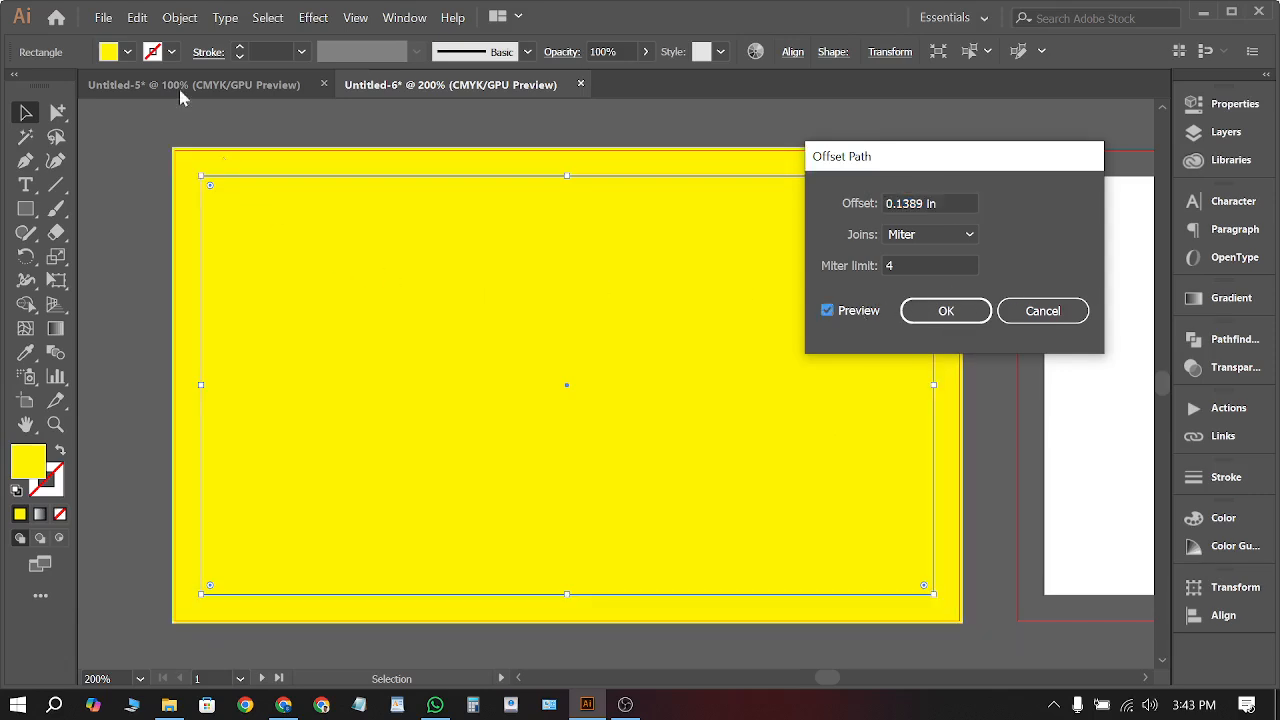
pyautogui.doubleClick(887, 200)
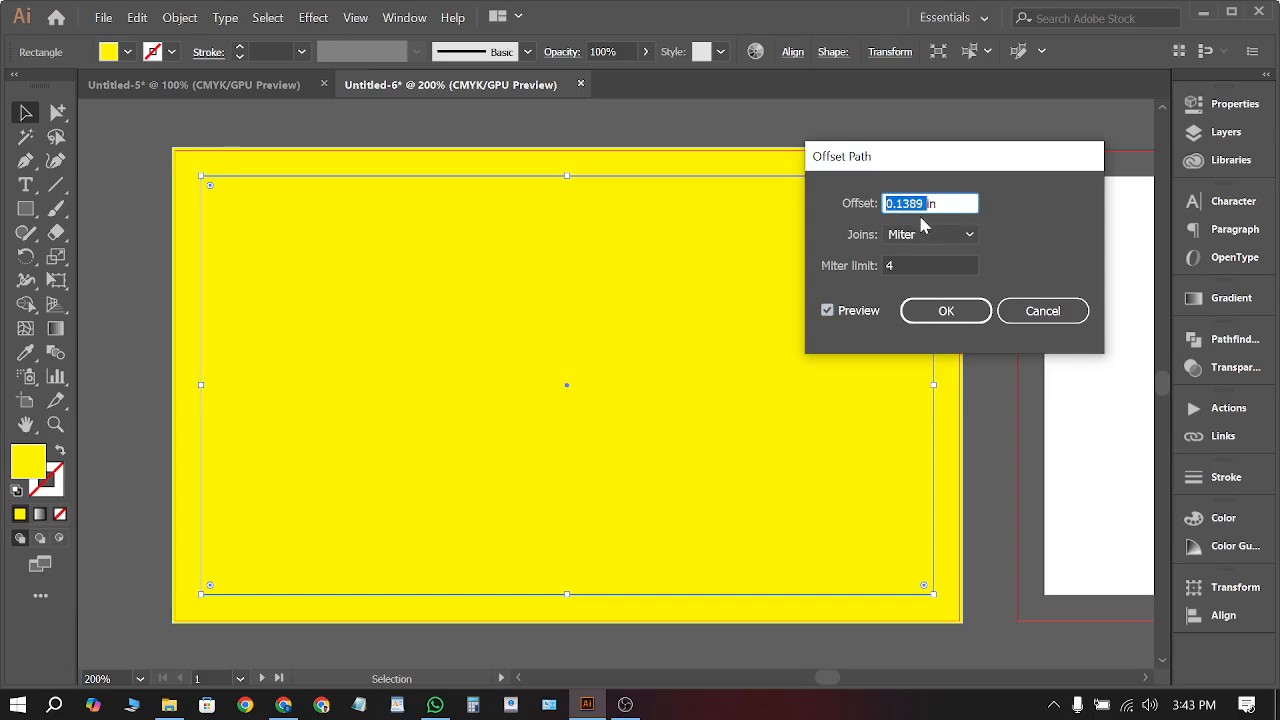
pyautogui.write('-0.125')
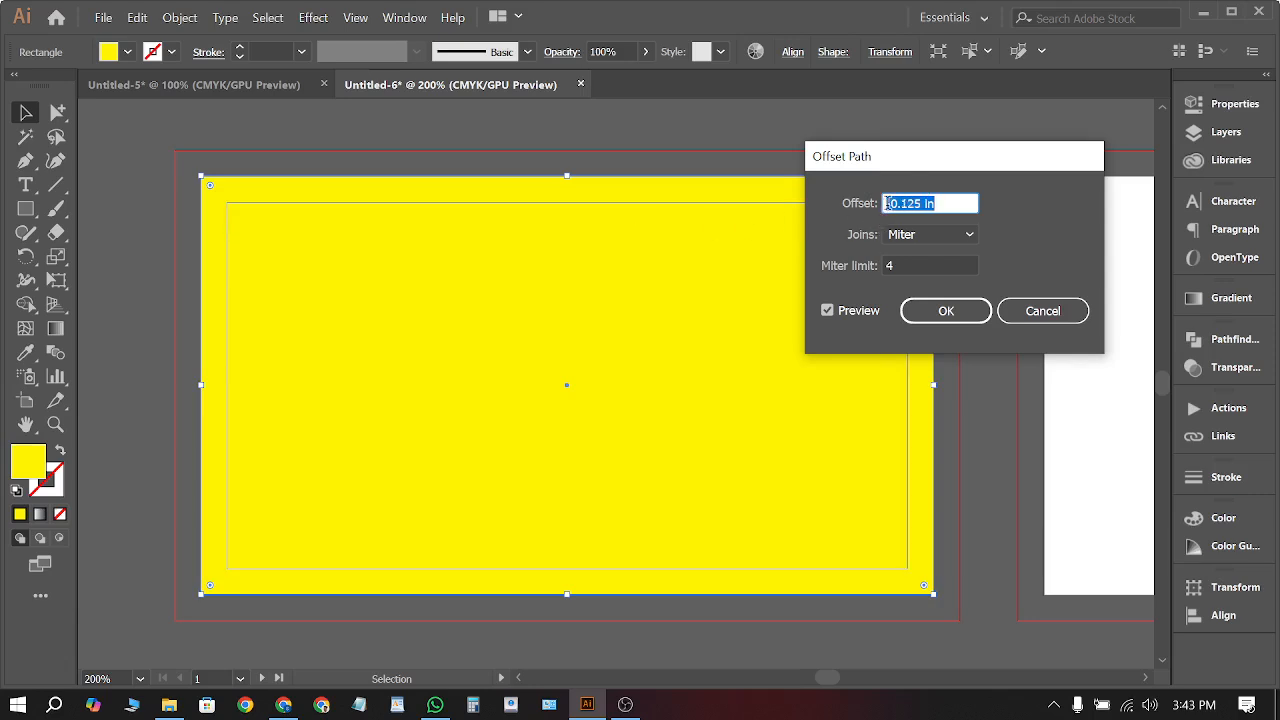
pyautogui.click(893, 203)
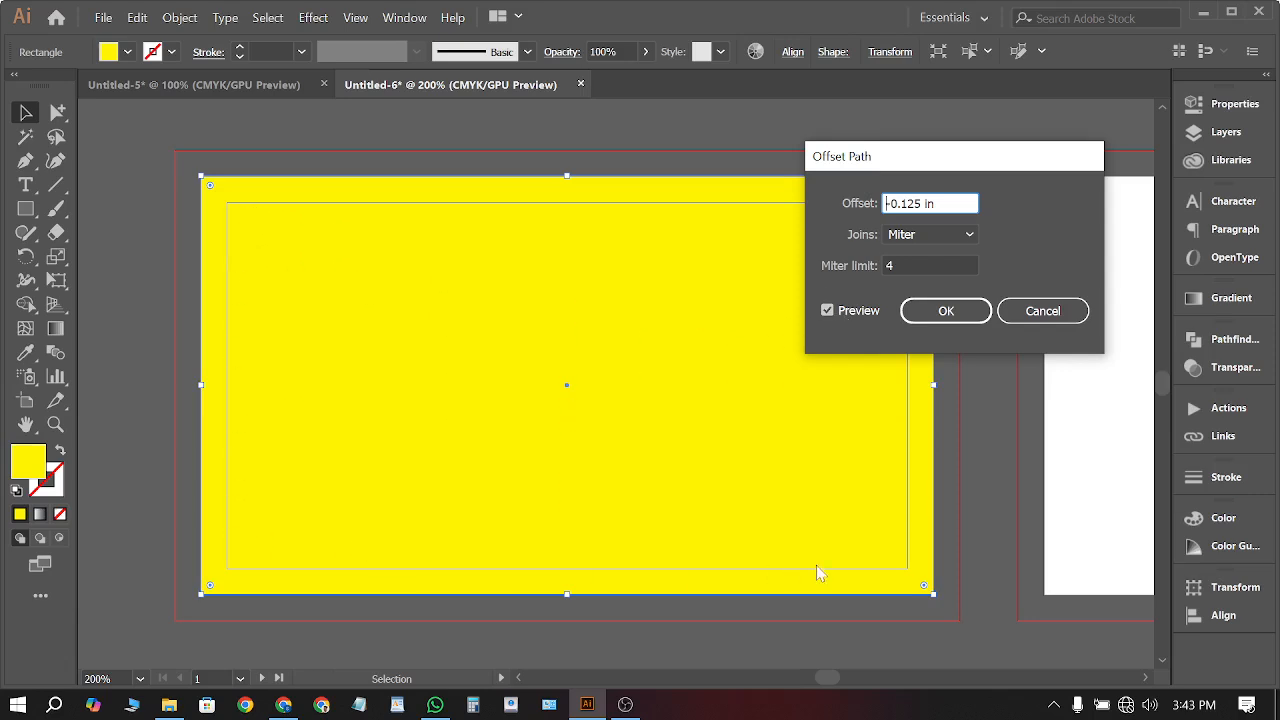
pyautogui.click(948, 311)
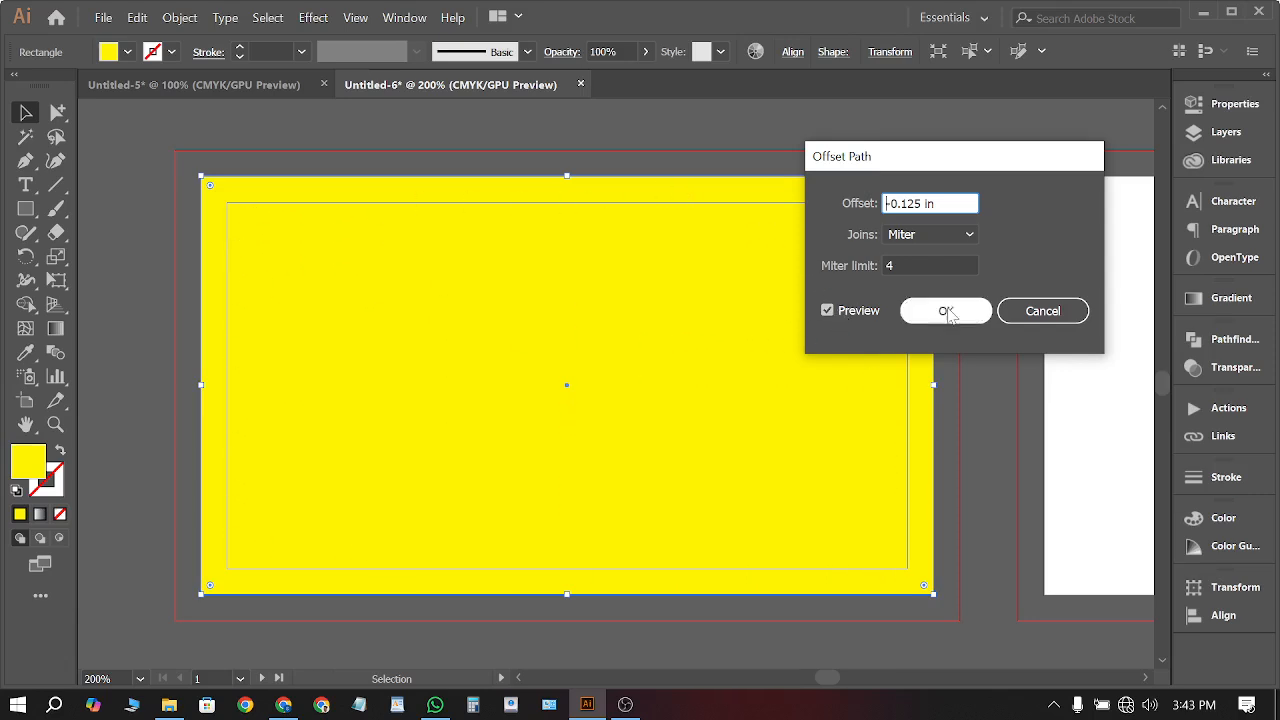
# Fill the inset rectangle magenta, undoing an accidental move
pyautogui.click(129, 54)
pyautogui.click(143, 87)
pyautogui.click(139, 300)
pyautogui.click(139, 300)
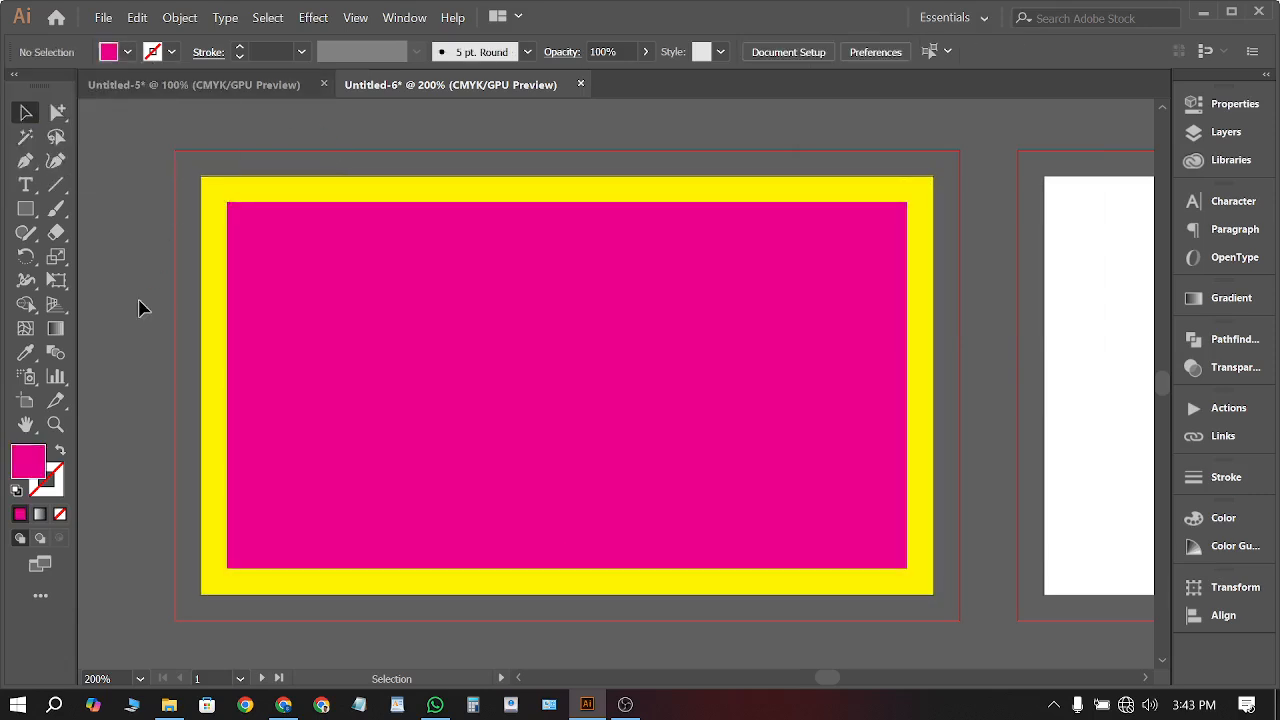
pyautogui.moveTo(436, 302); pyautogui.dragTo(629, 380)
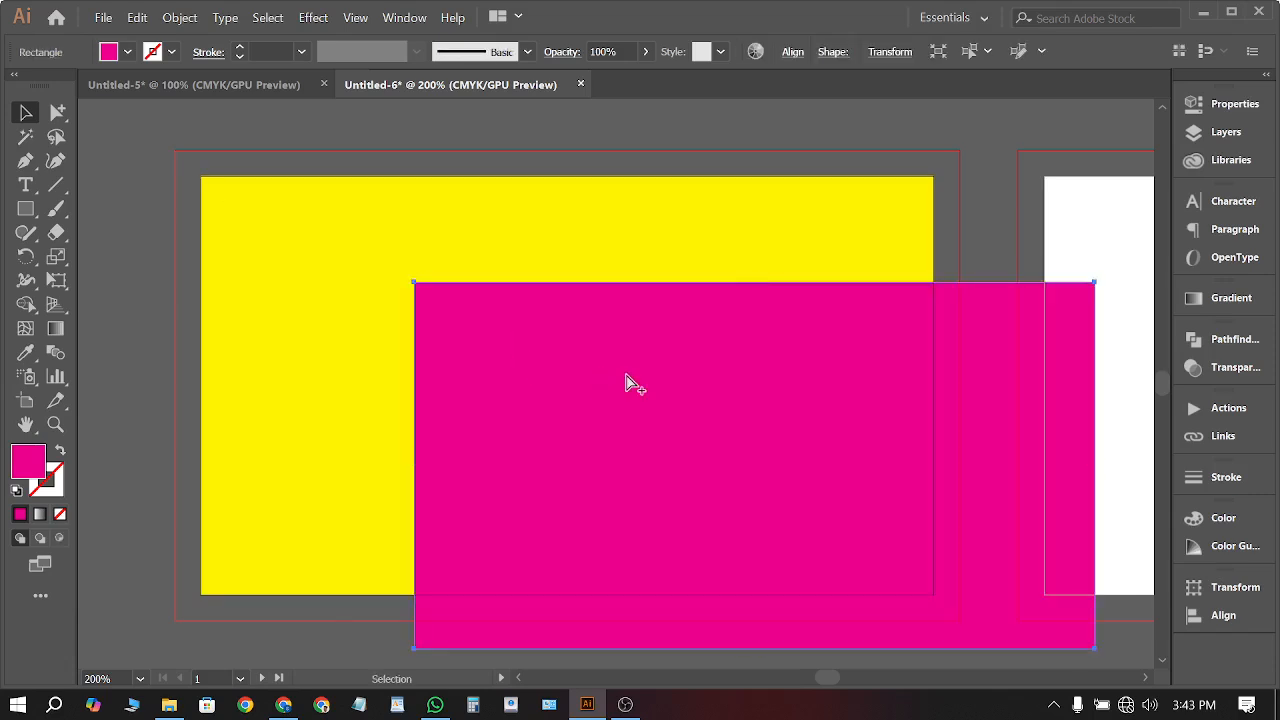
pyautogui.hotkey('ctrl', 'z')
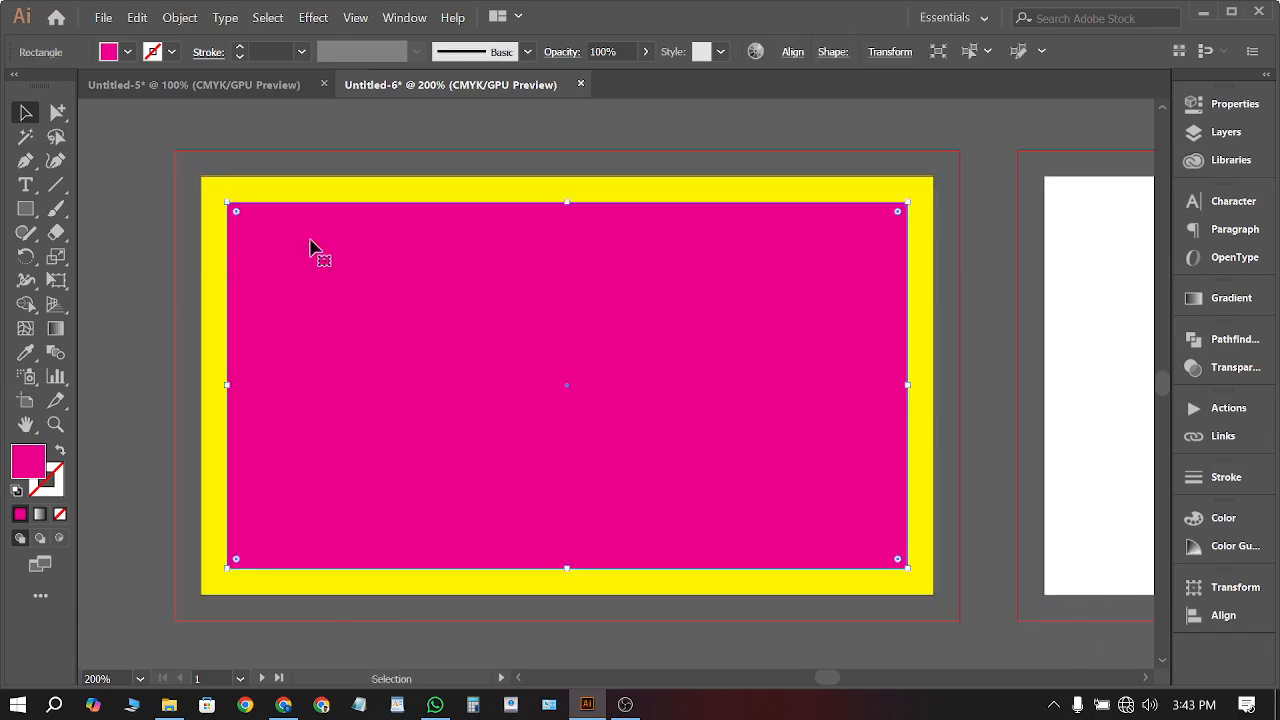
pyautogui.click(120, 198)
pyautogui.click(342, 289)
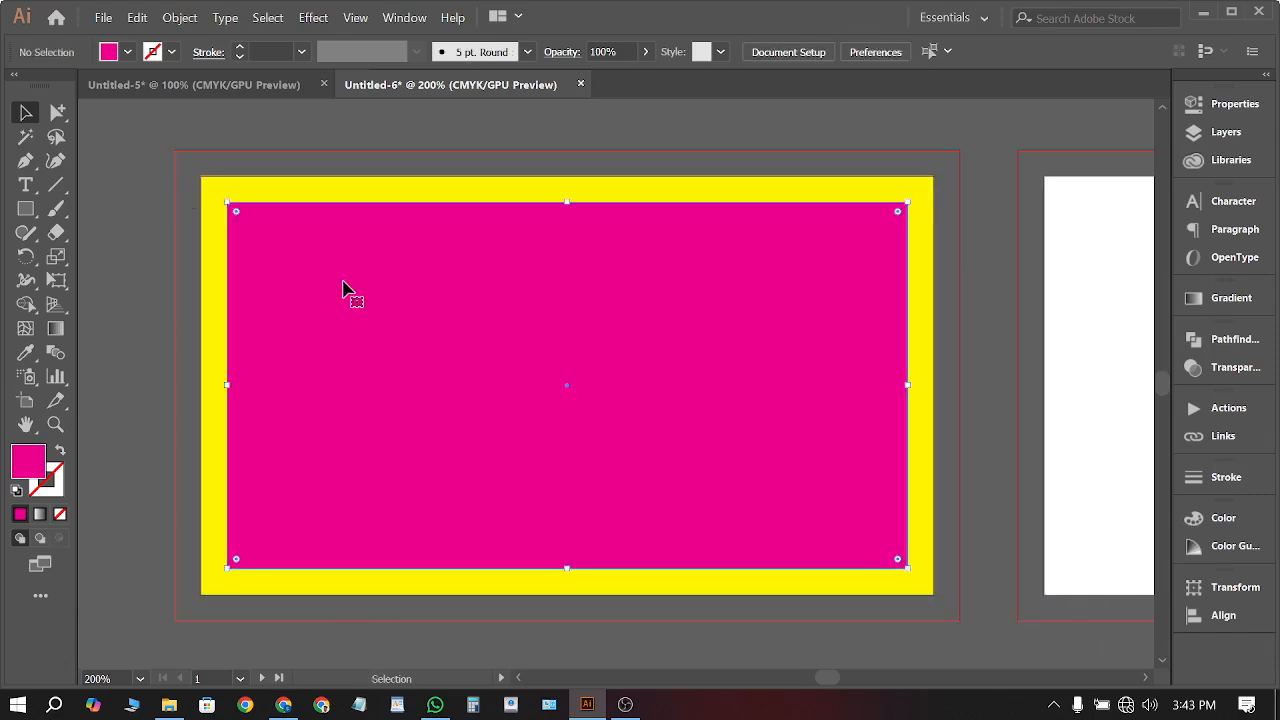
# Turn the magenta rectangle into guides and move the yellow rectangle off the artboard
pyautogui.rightClick(766, 292)
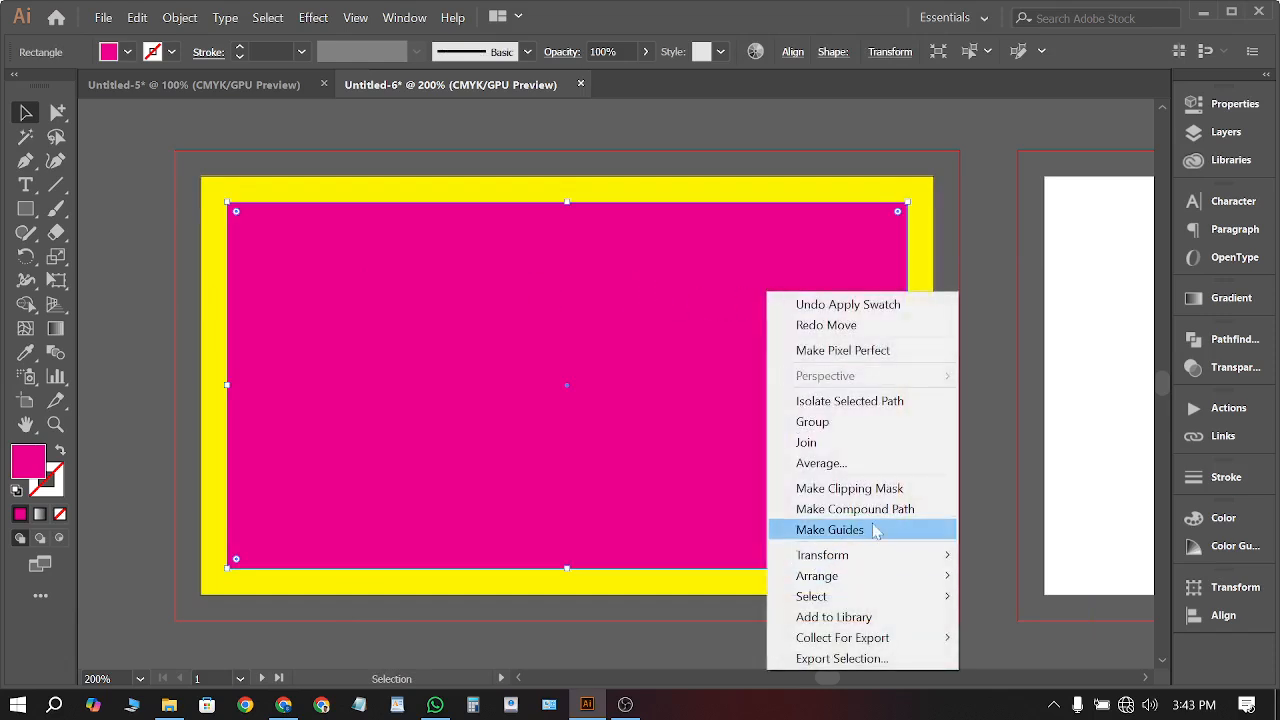
pyautogui.click(832, 530)
pyautogui.rightClick(996, 303)
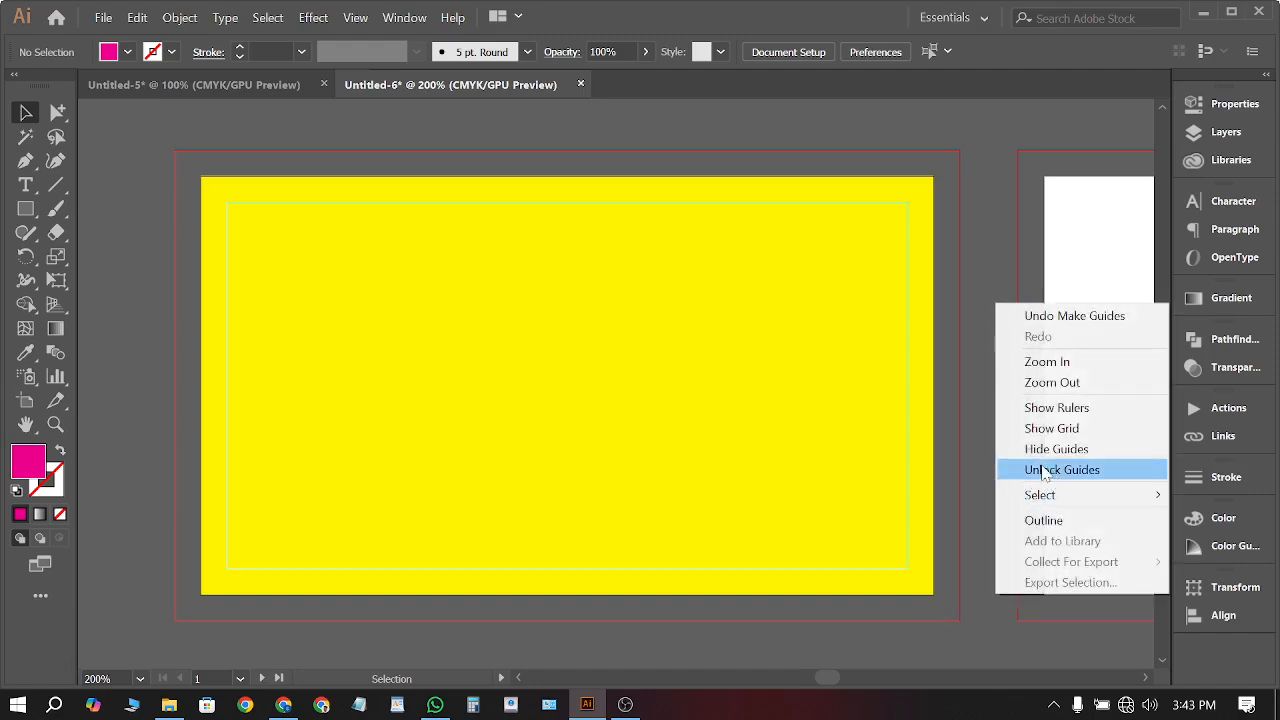
pyautogui.click(985, 178)
pyautogui.hotkey('ctrl', '-')
pyautogui.moveTo(829, 323); pyautogui.dragTo(172, 292)
pyautogui.click(466, 597)
# Draw a rectangle from the artboard corner to the guide
pyautogui.scroll(1, 960, 200)
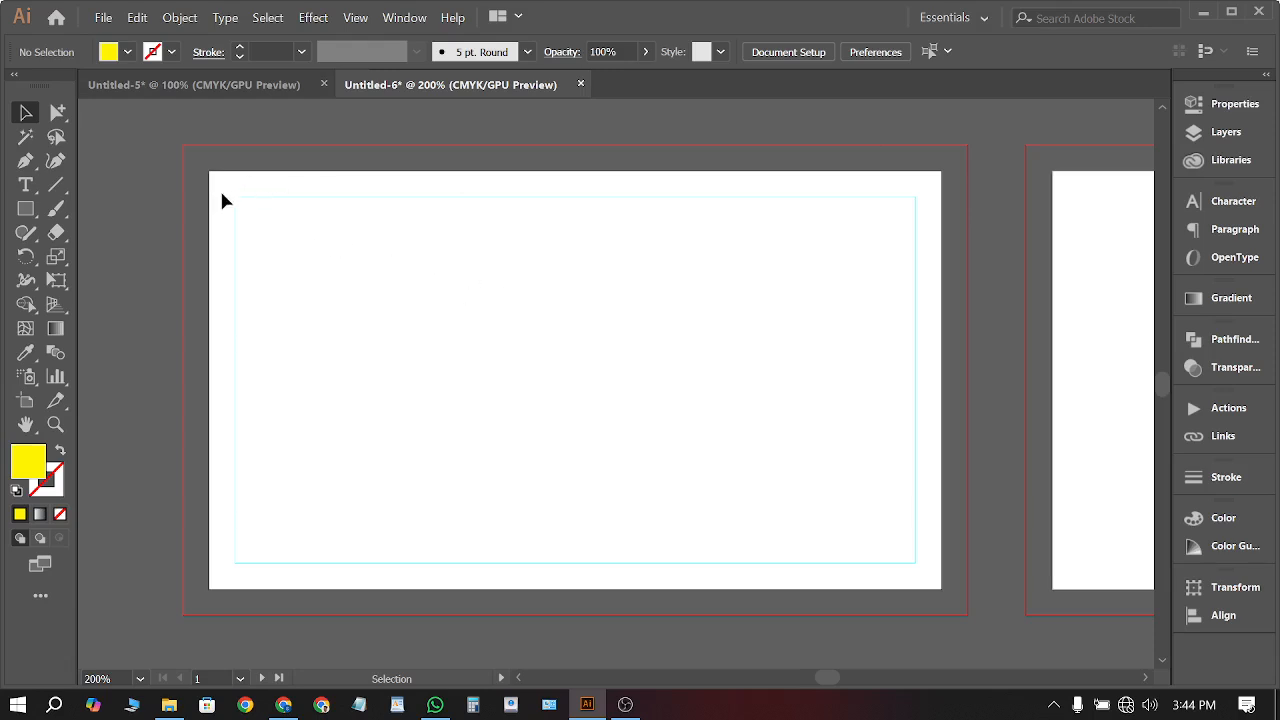
pyautogui.keyDown('alt'); pyautogui.scroll(5, 149, 323); pyautogui.keyUp('alt')
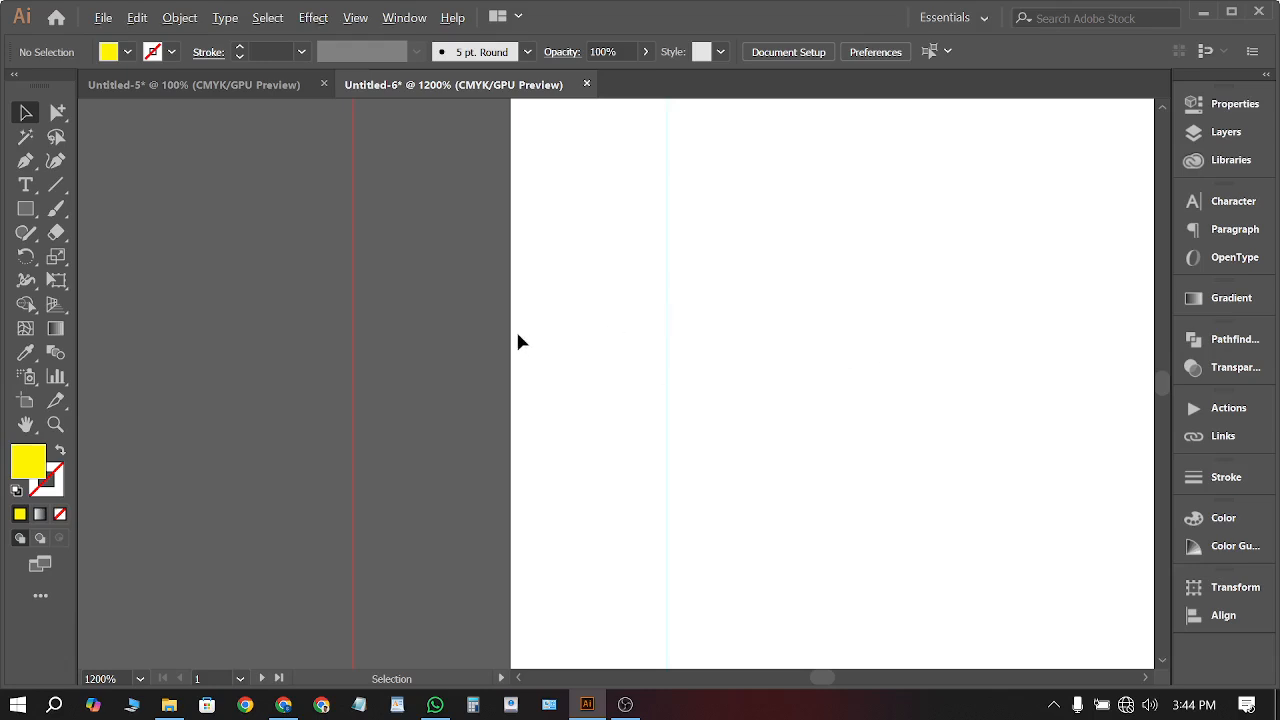
pyautogui.keyDown('alt'); pyautogui.scroll(1, 518, 342); pyautogui.keyUp('alt')
pyautogui.press('m')
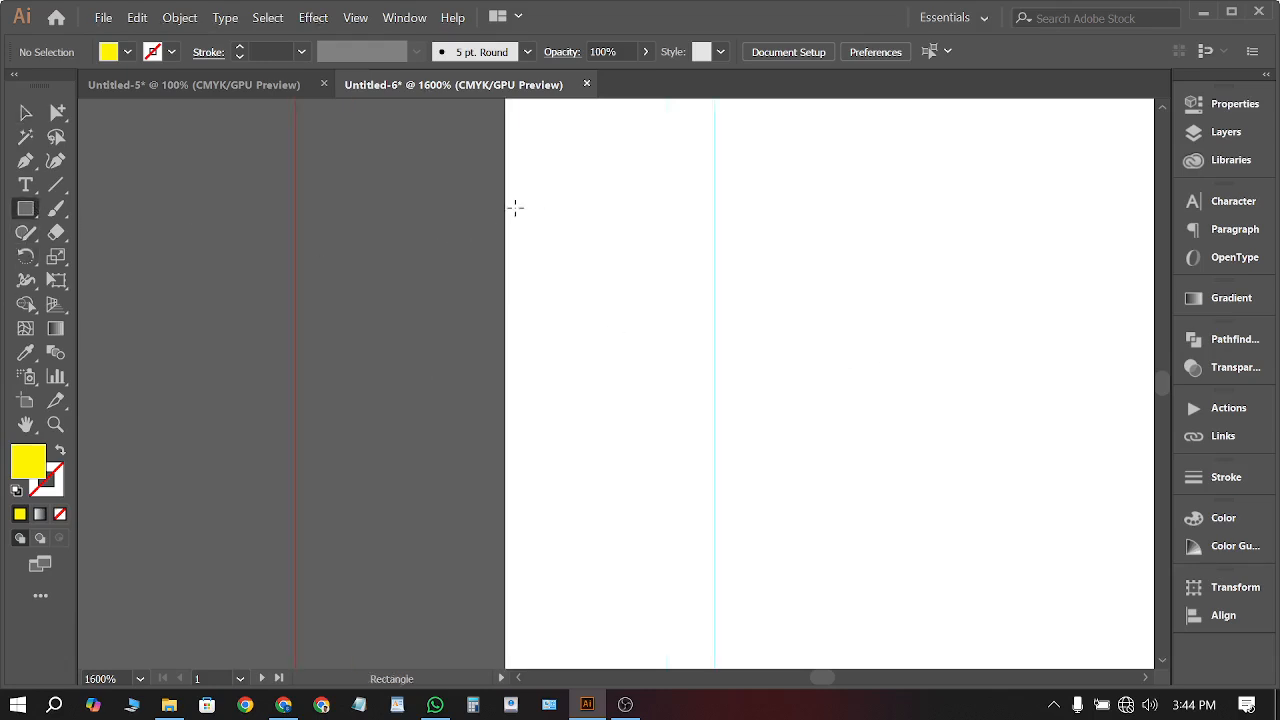
pyautogui.moveTo(506, 211); pyautogui.dragTo(714, 497)
pyautogui.scroll(-3, 677, 403)
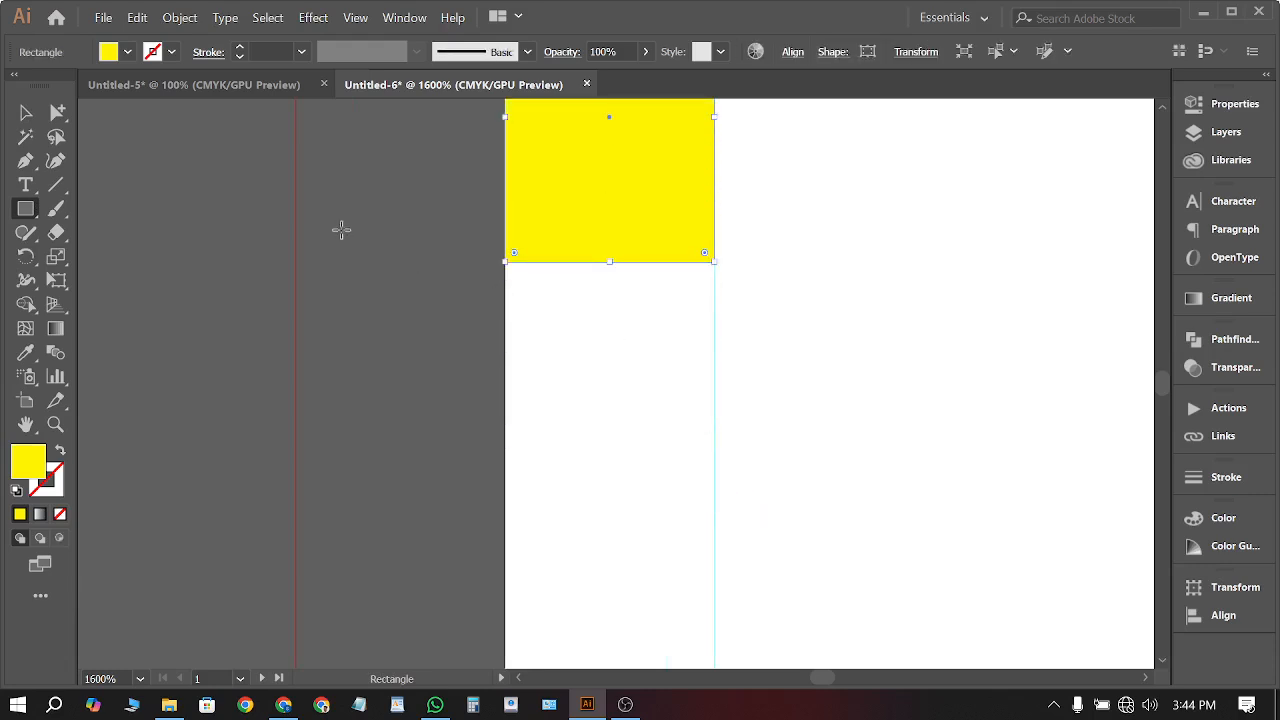
# Alt-drag copies of the yellow rectangle to size a full-bleed background
pyautogui.press('v')
pyautogui.keyDown('alt'); pyautogui.moveTo(675, 140); pyautogui.dragTo(466, 477); pyautogui.keyUp('alt')
pyautogui.click(671, 469)
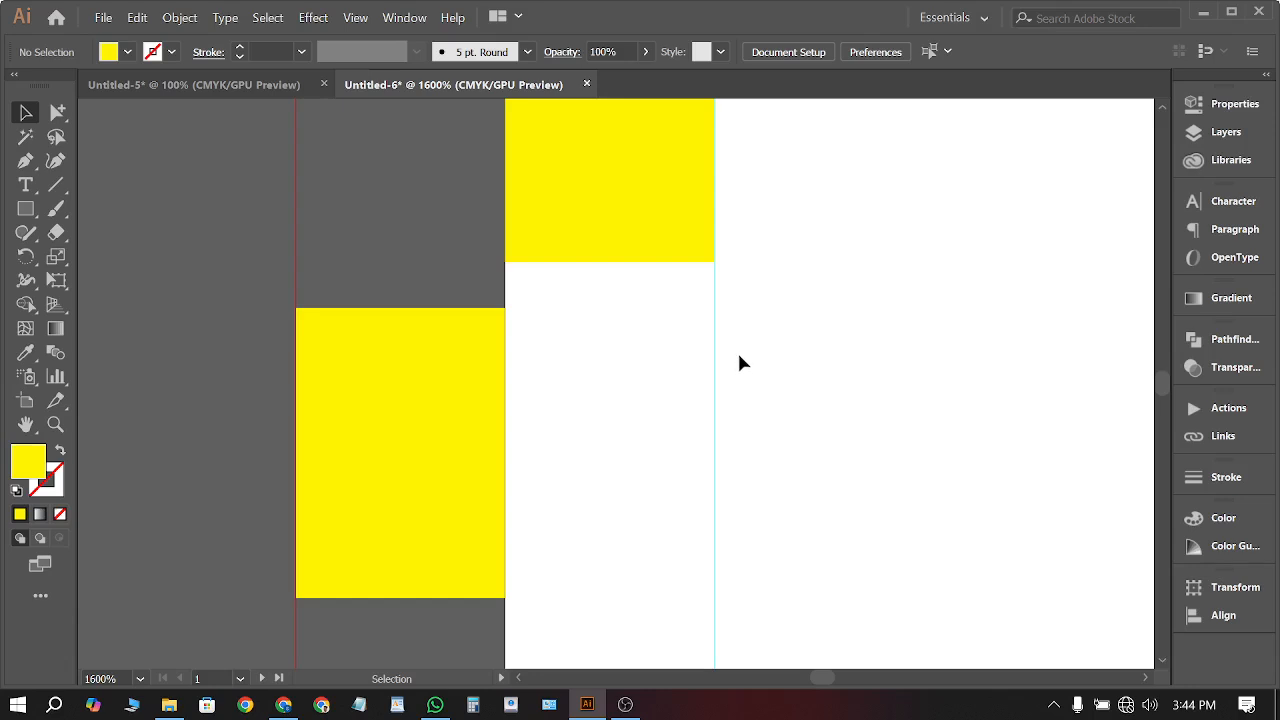
pyautogui.scroll(2, 651, 357)
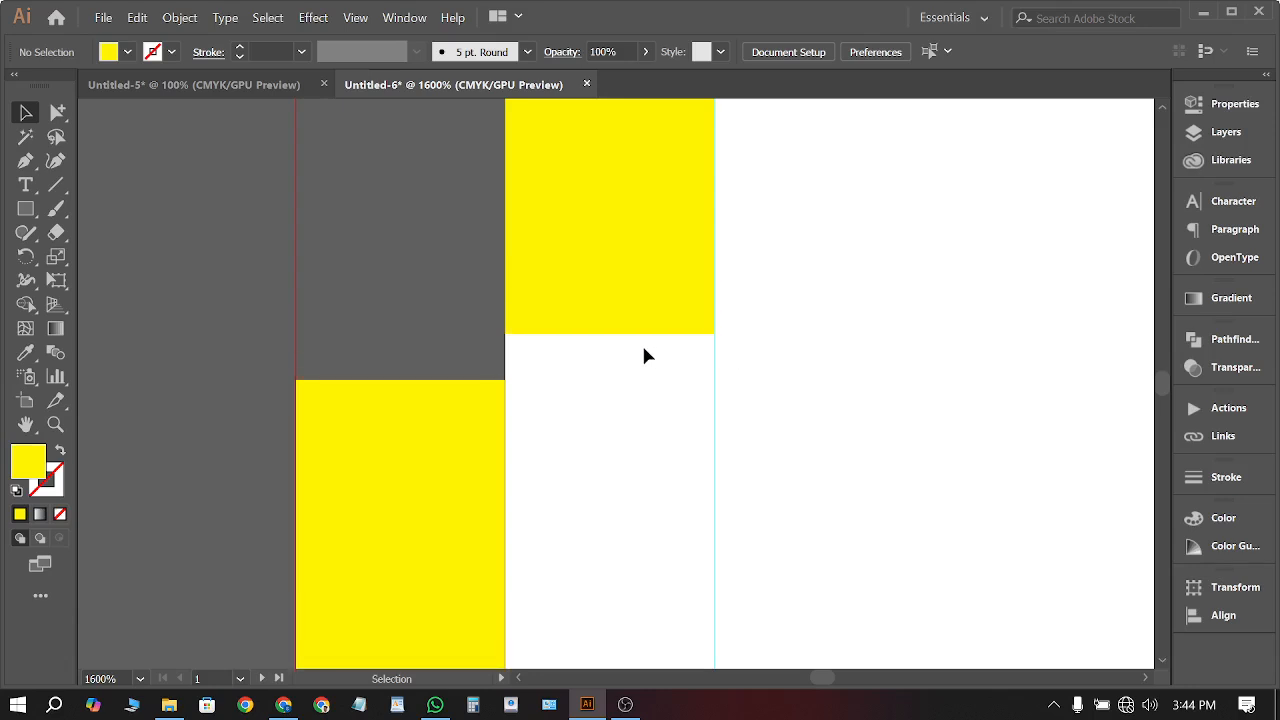
pyautogui.keyDown('alt'); pyautogui.scroll(-8, 360, 289); pyautogui.keyUp('alt')
pyautogui.scroll(5, 523, 317)
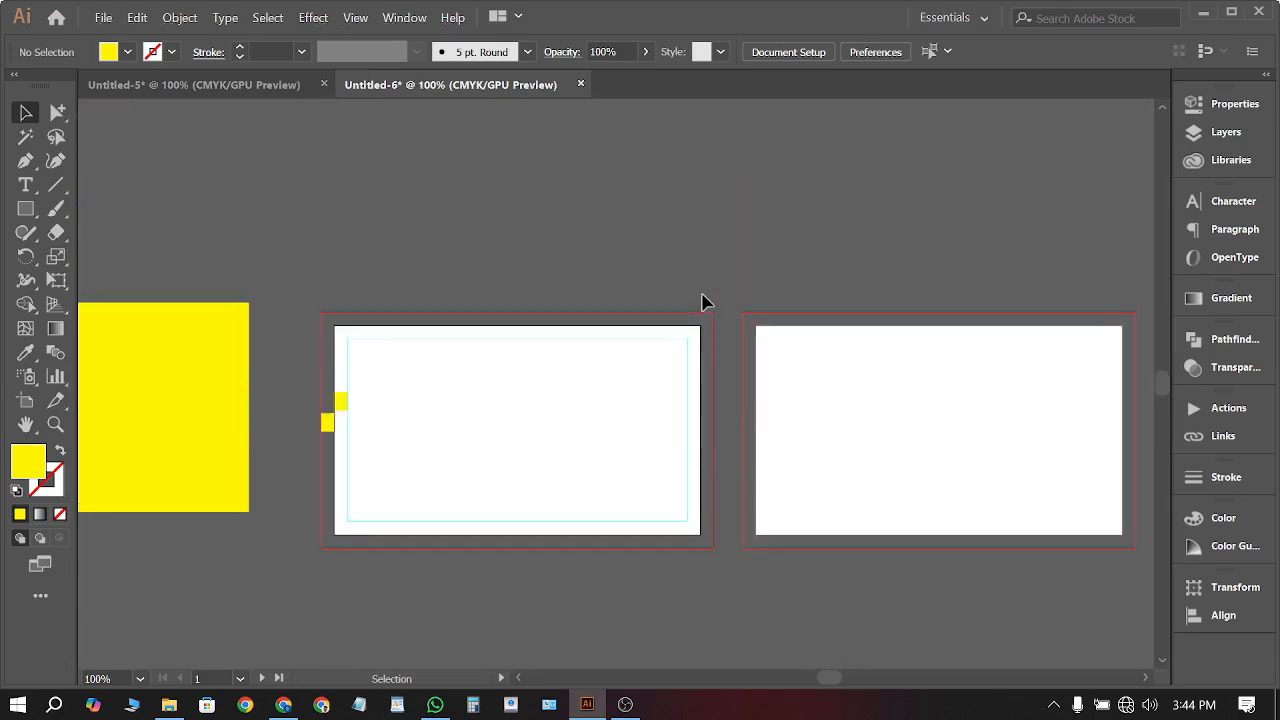
pyautogui.scroll(1, 640, 275)
pyautogui.moveTo(180, 523); pyautogui.dragTo(674, 206)
pyautogui.keyDown('alt'); pyautogui.scroll(4, 571, 143); pyautogui.keyUp('alt')
pyautogui.keyDown('alt'); pyautogui.scroll(-2, 573, 165); pyautogui.keyUp('alt')
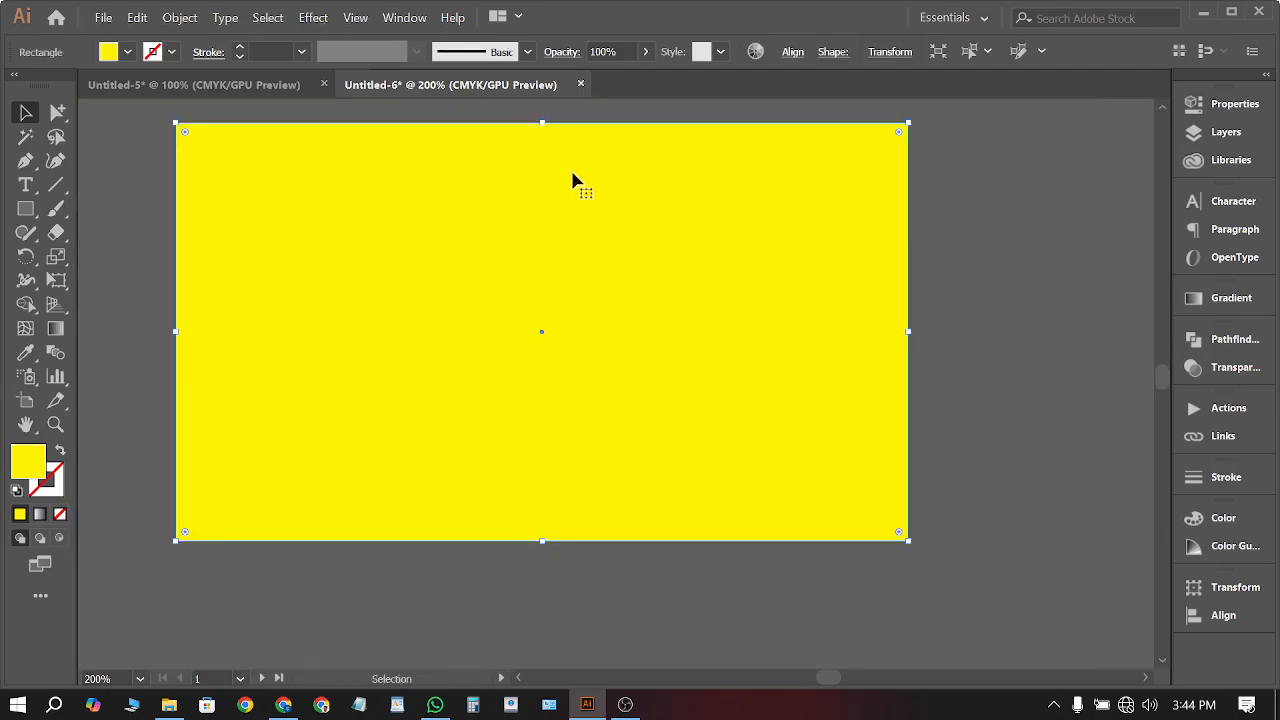
# Offset the yellow background's path by -0.125 in, with preview on, to create an inset rectangle
pyautogui.click(180, 18)
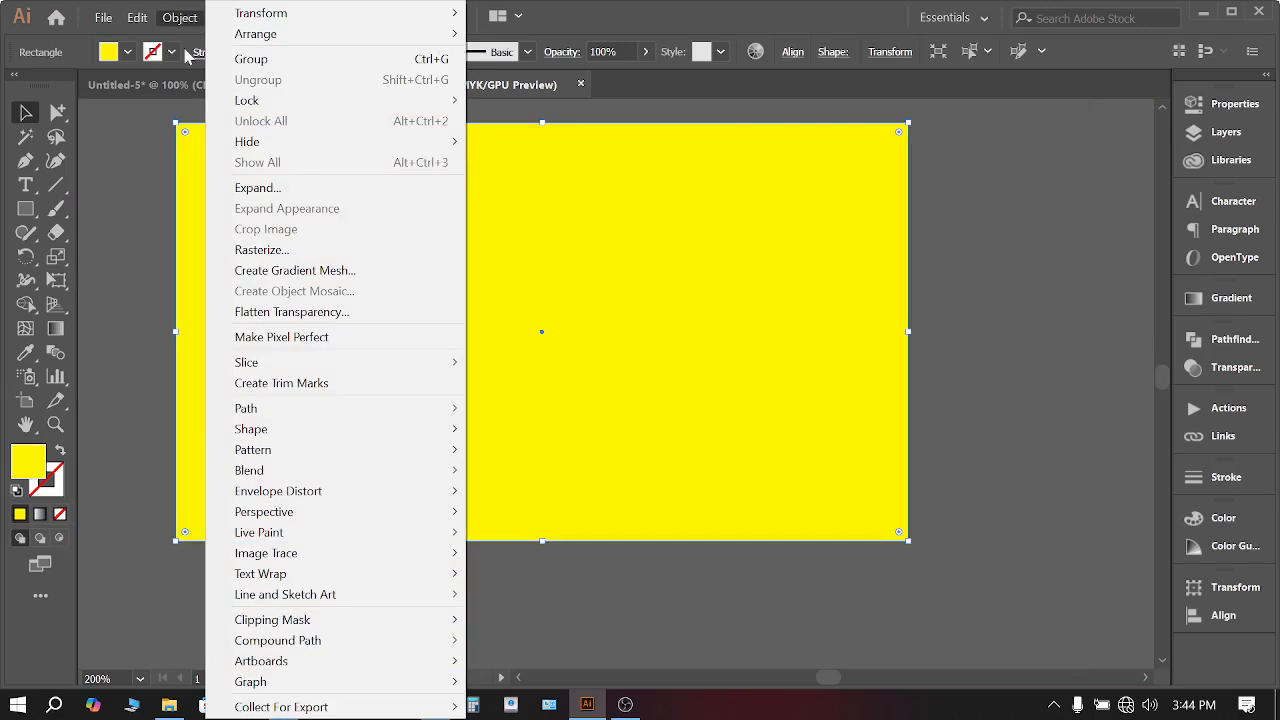
pyautogui.moveTo(286, 415)
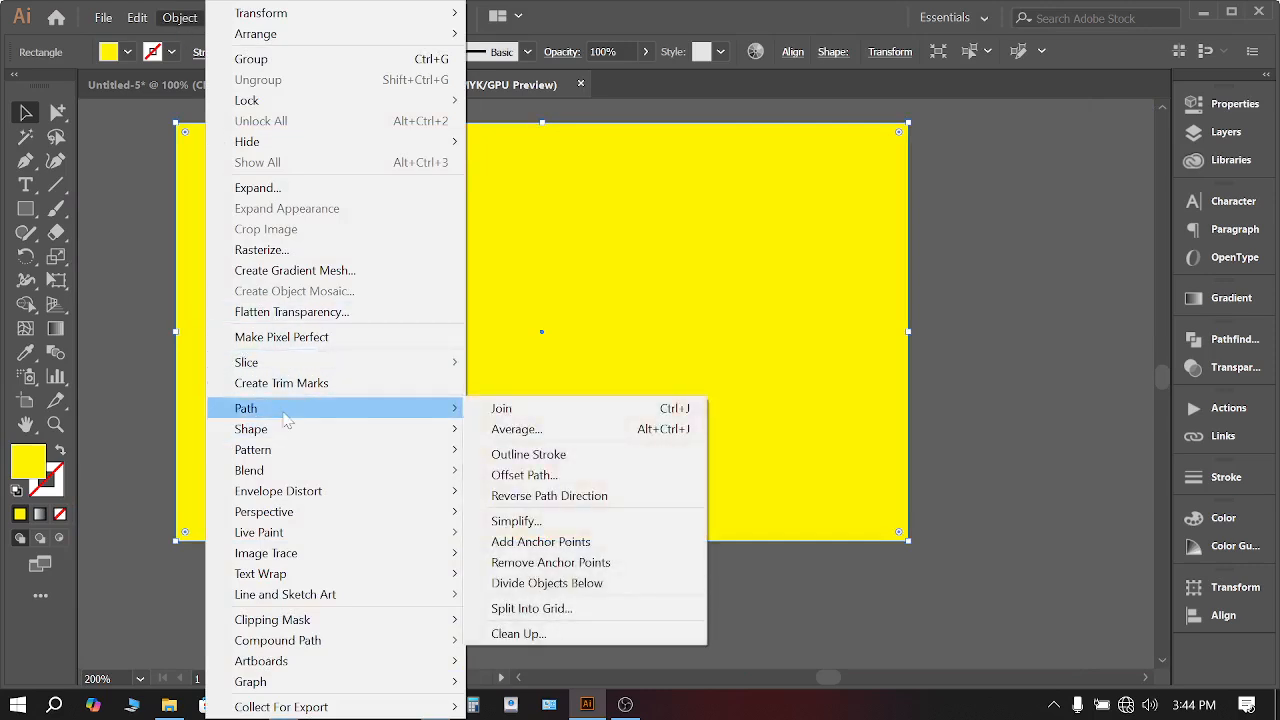
pyautogui.click(568, 476)
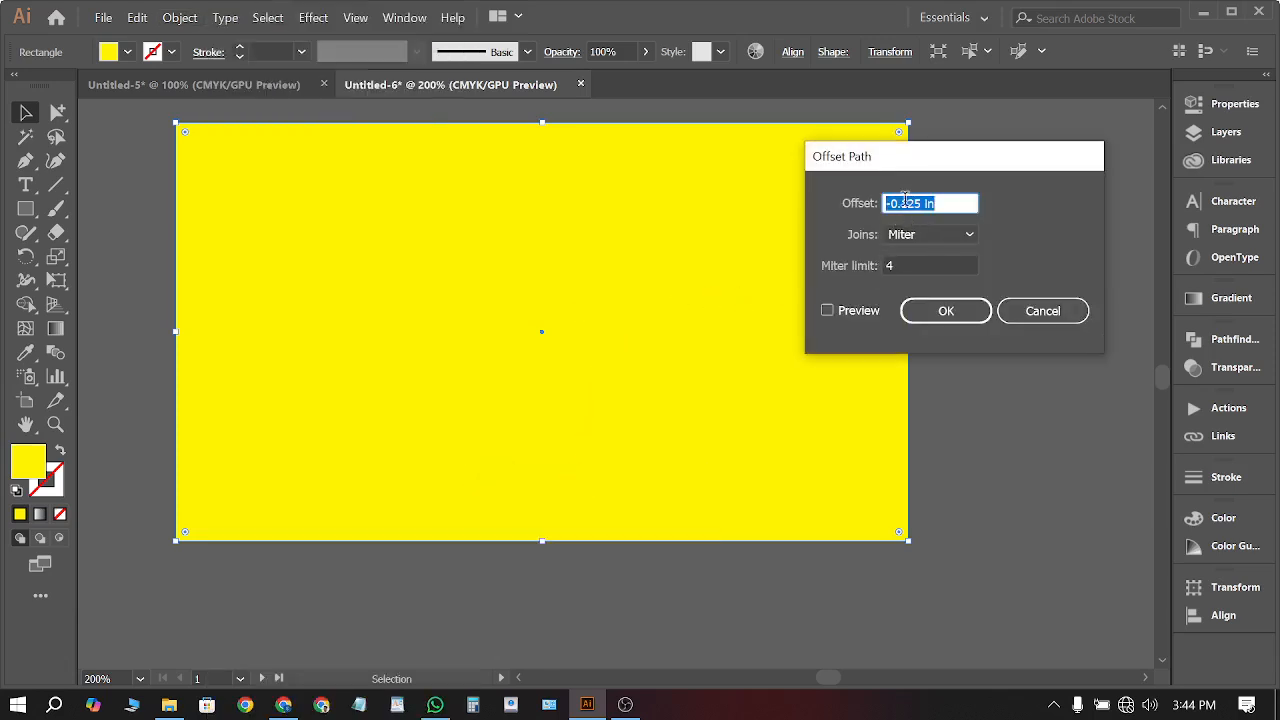
pyautogui.scroll(5, 905, 199)
pyautogui.scroll(3, 905, 199)
pyautogui.scroll(-7, 914, 203)
pyautogui.click(866, 314)
pyautogui.click(866, 317)
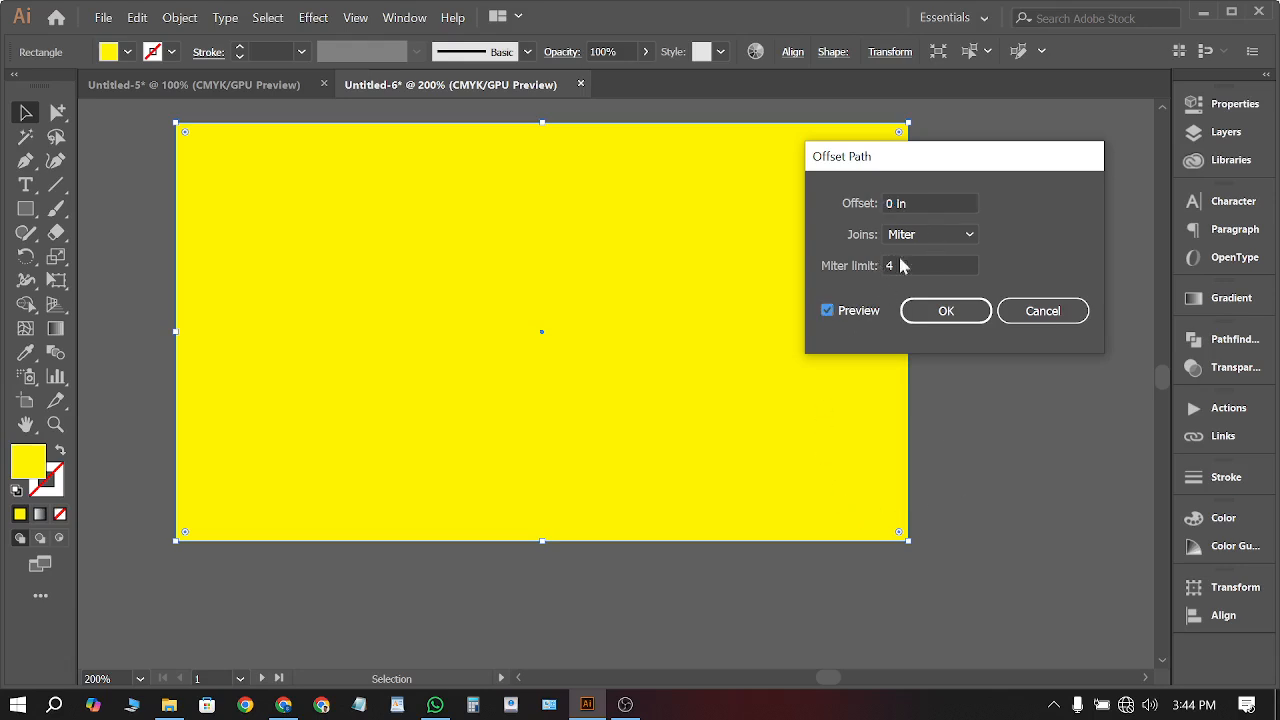
pyautogui.click(887, 203)
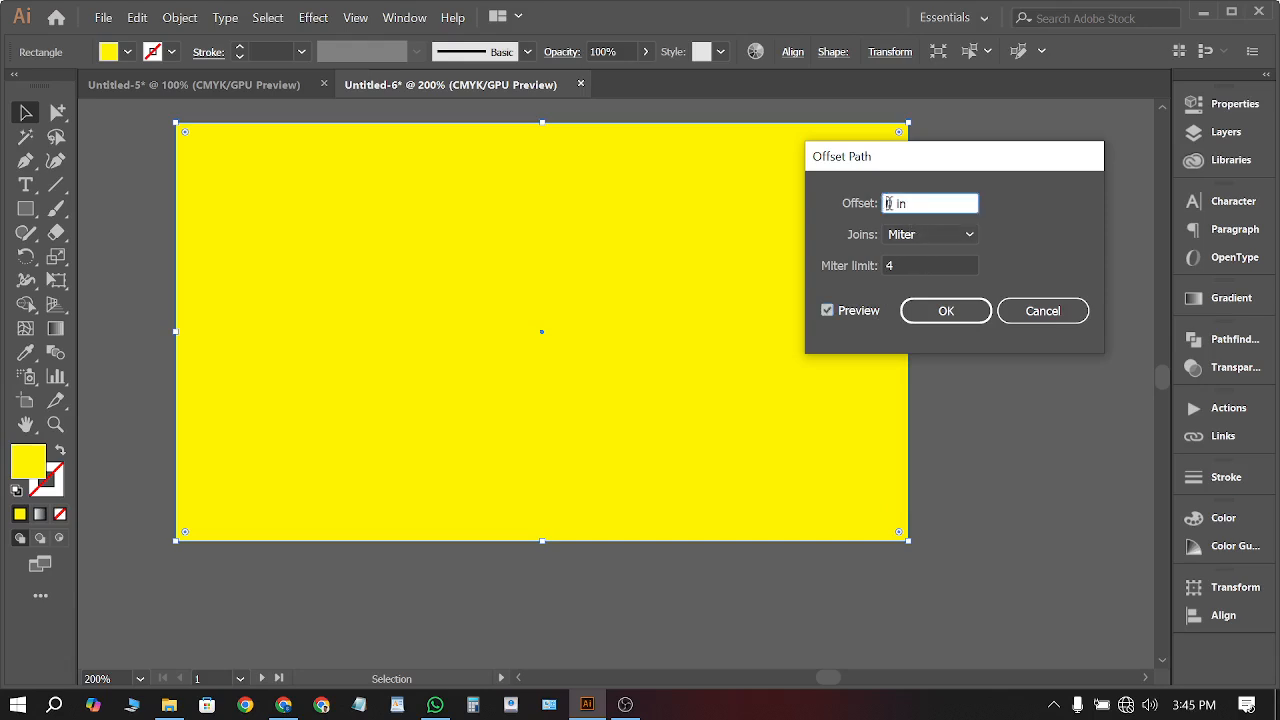
pyautogui.press('Down')
pyautogui.press('Down')
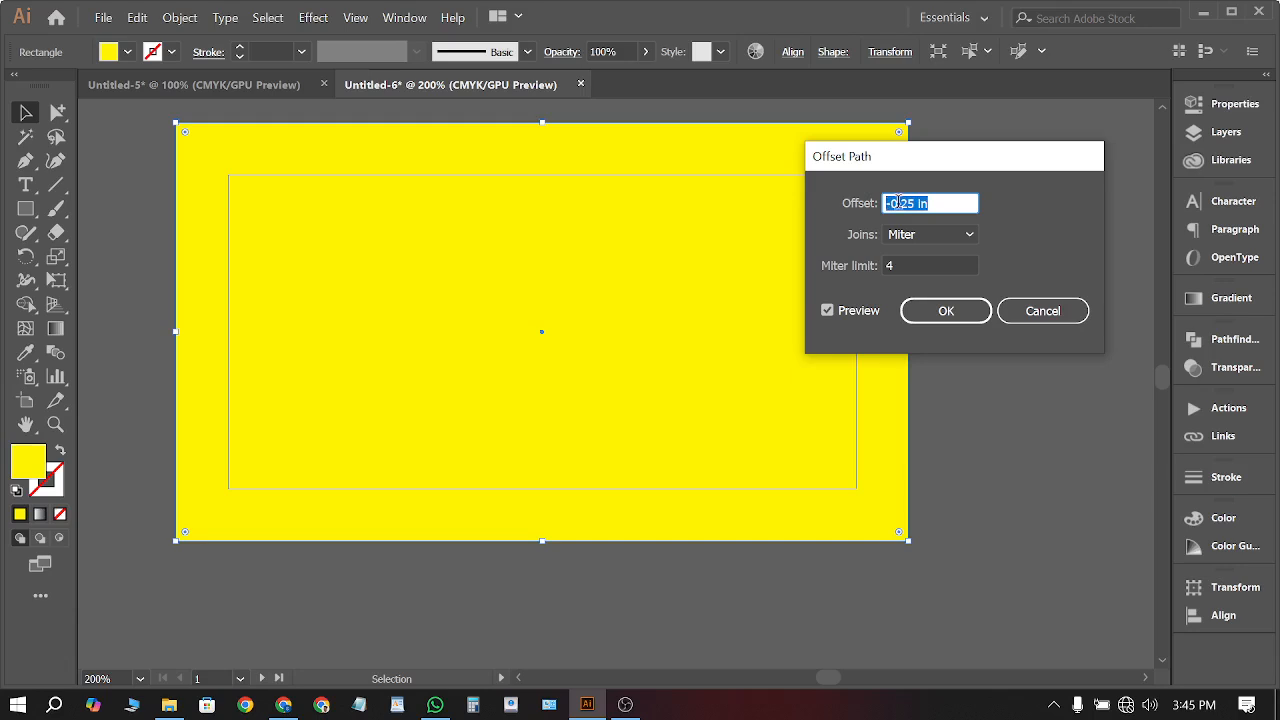
pyautogui.press('Up')
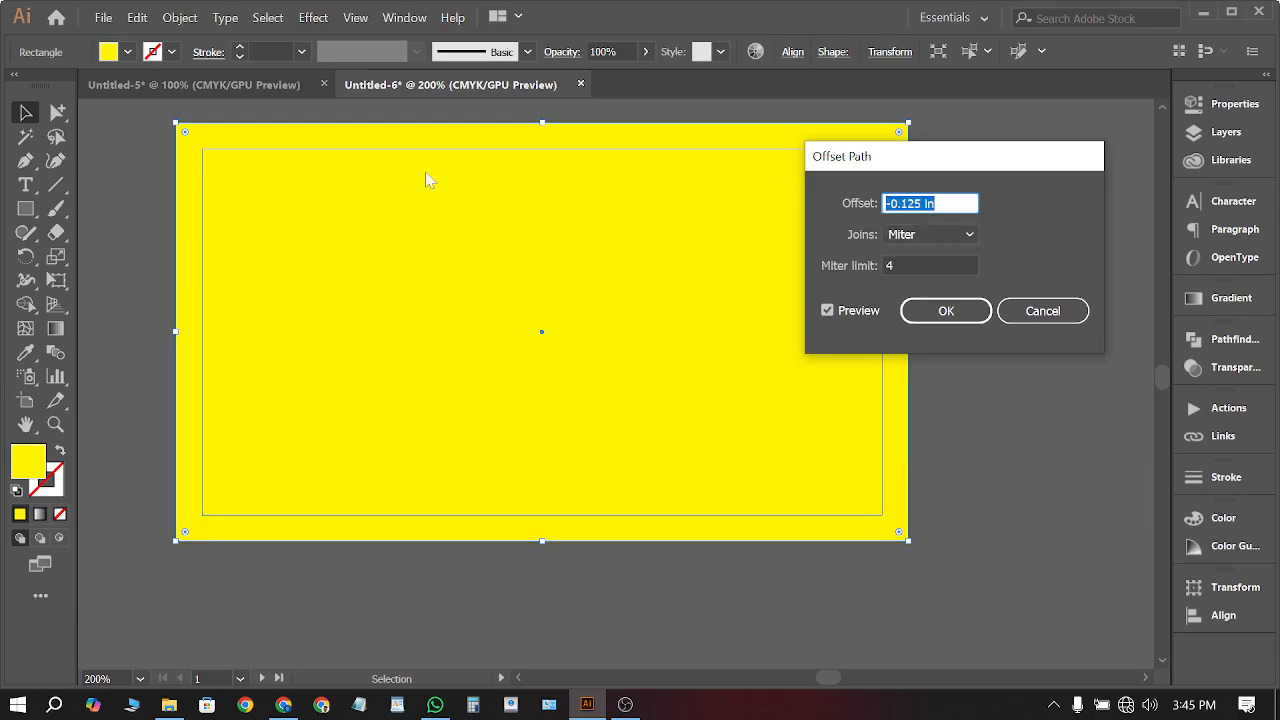
pyautogui.click(946, 312)
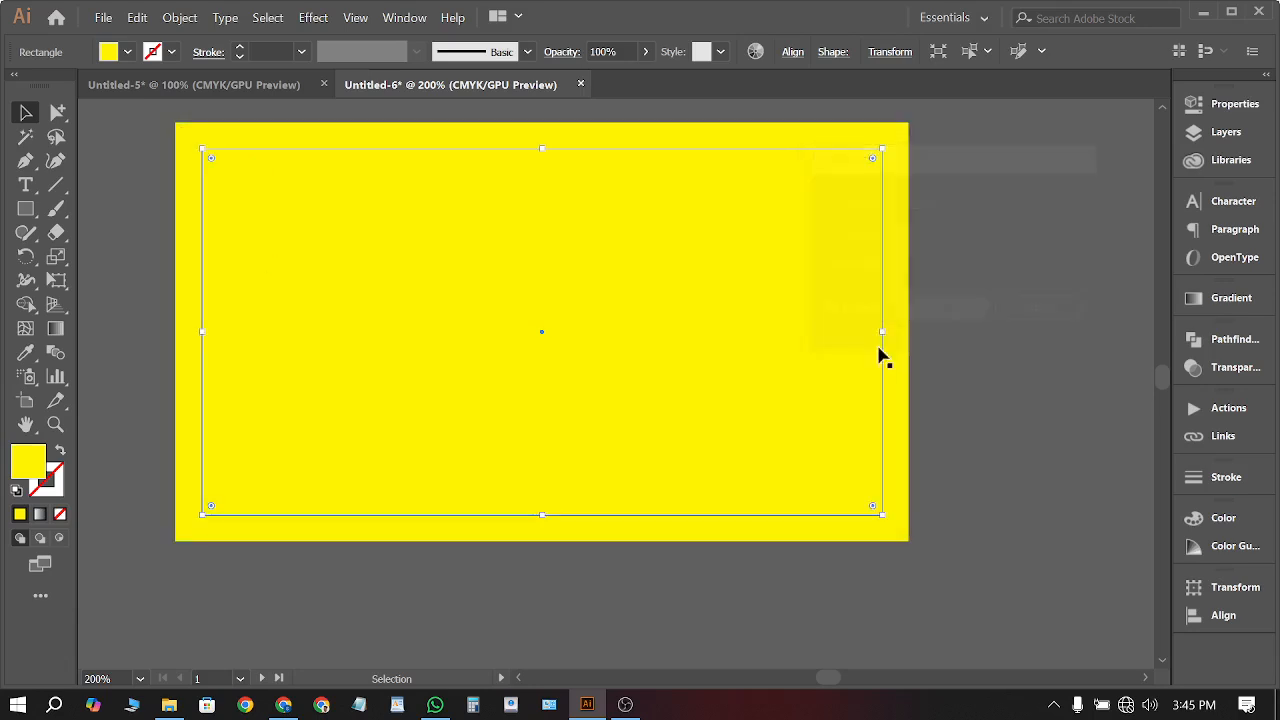
# Fill the inset rectangle red and convert it into a safe-area guide
pyautogui.click(129, 53)
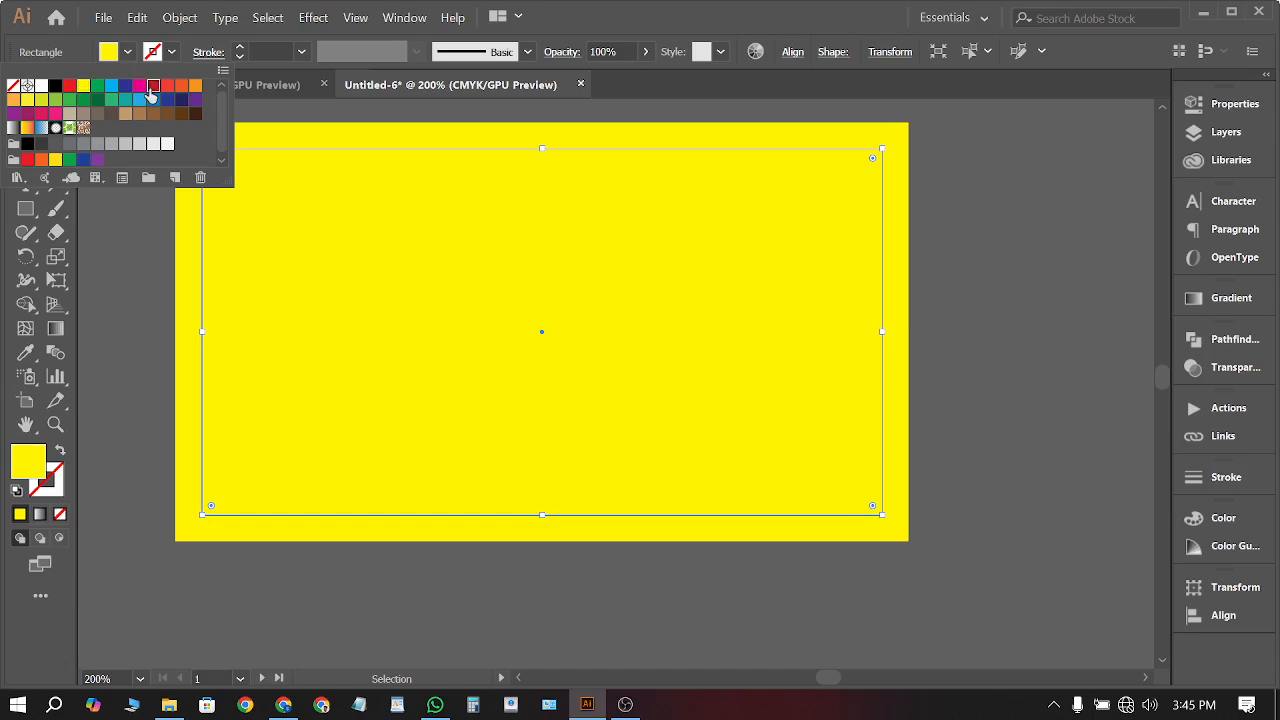
pyautogui.click(150, 98)
pyautogui.click(1031, 403)
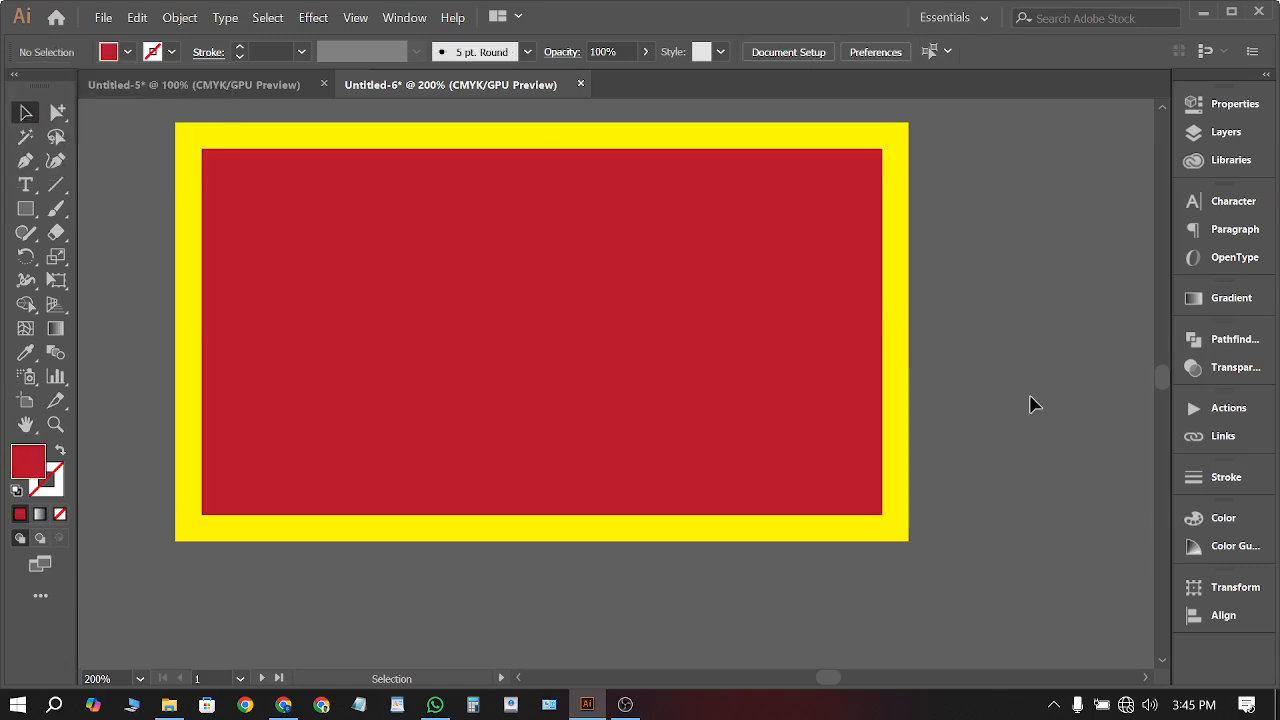
pyautogui.click(657, 250)
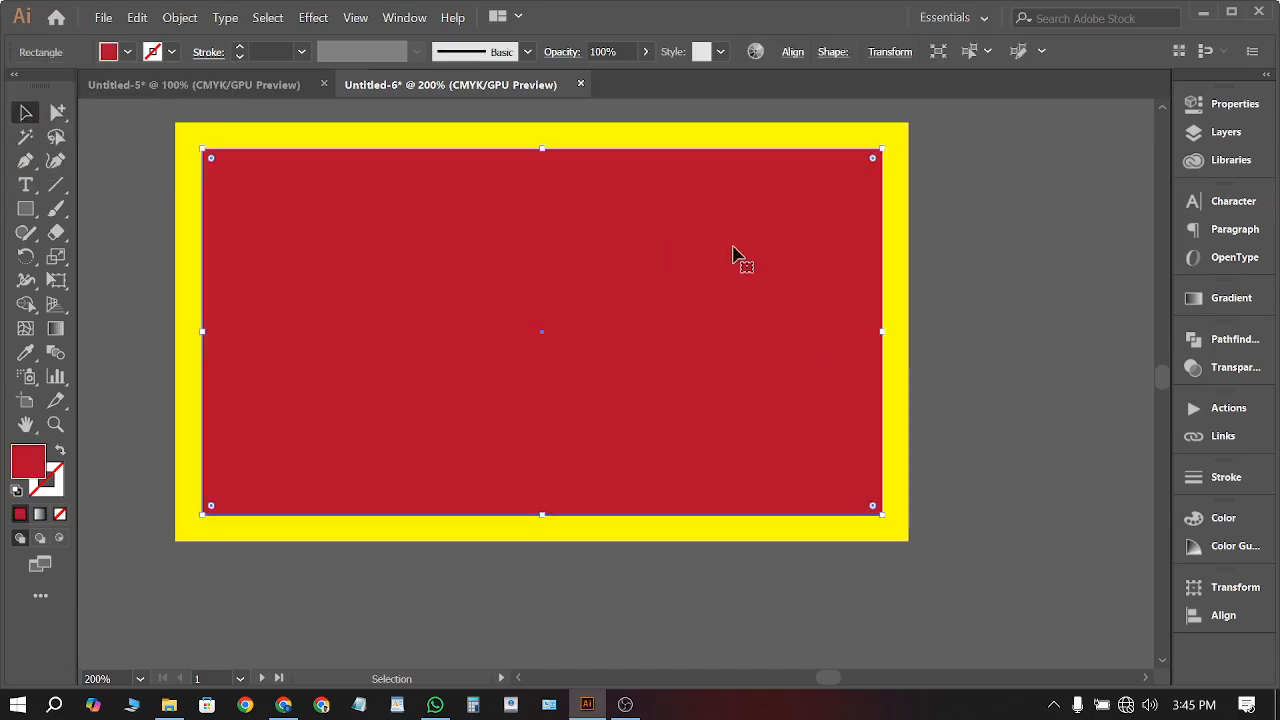
pyautogui.rightClick(795, 259)
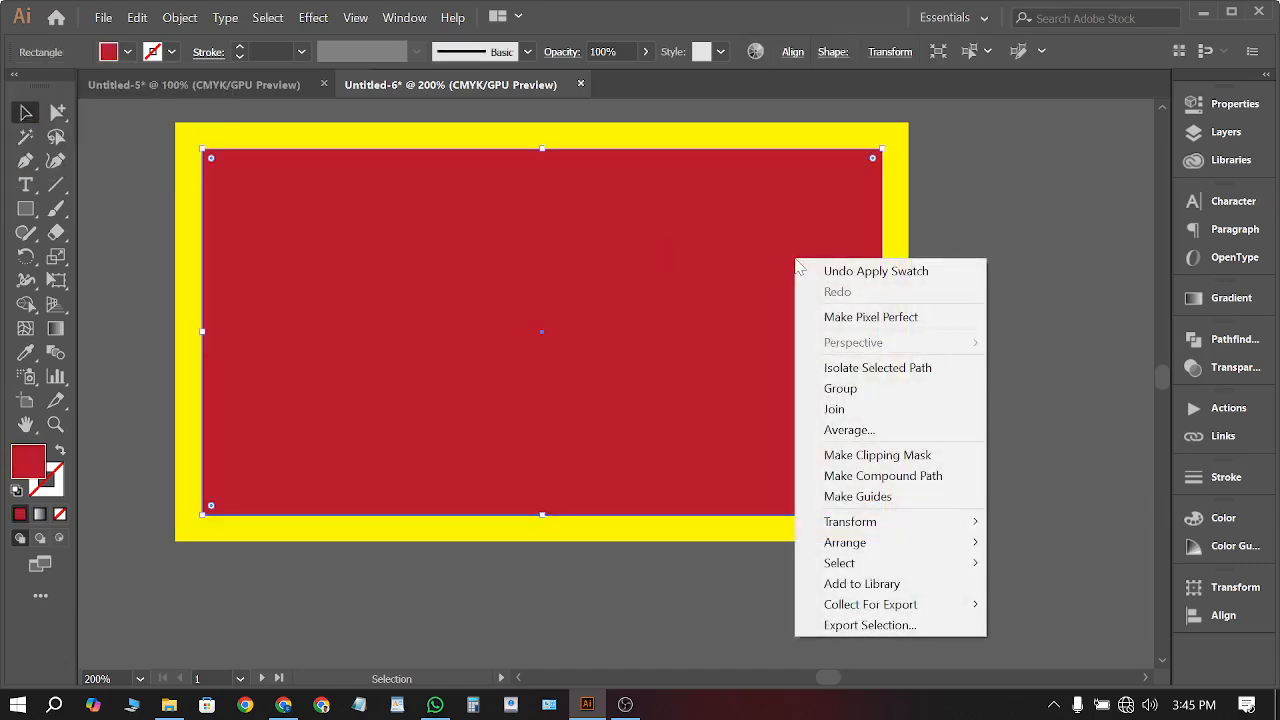
pyautogui.click(955, 498)
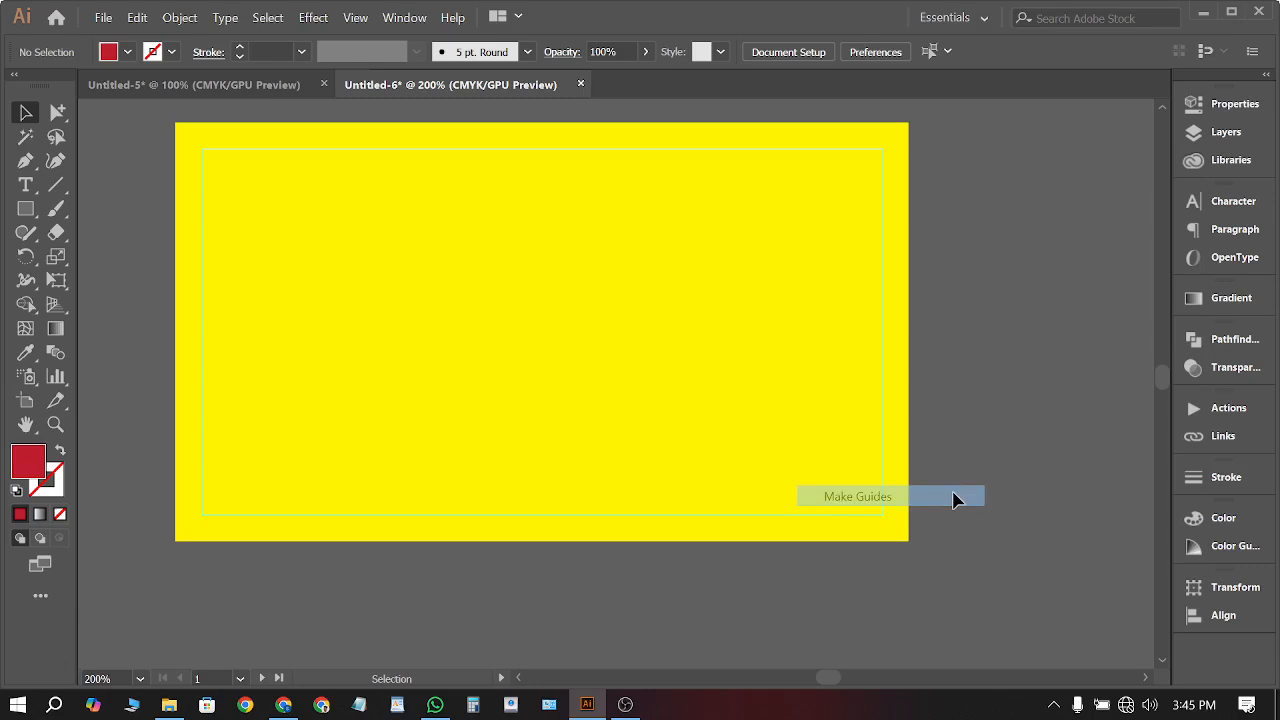
# Change the full-bleed background fill from yellow to the red swatch
pyautogui.click(795, 350)
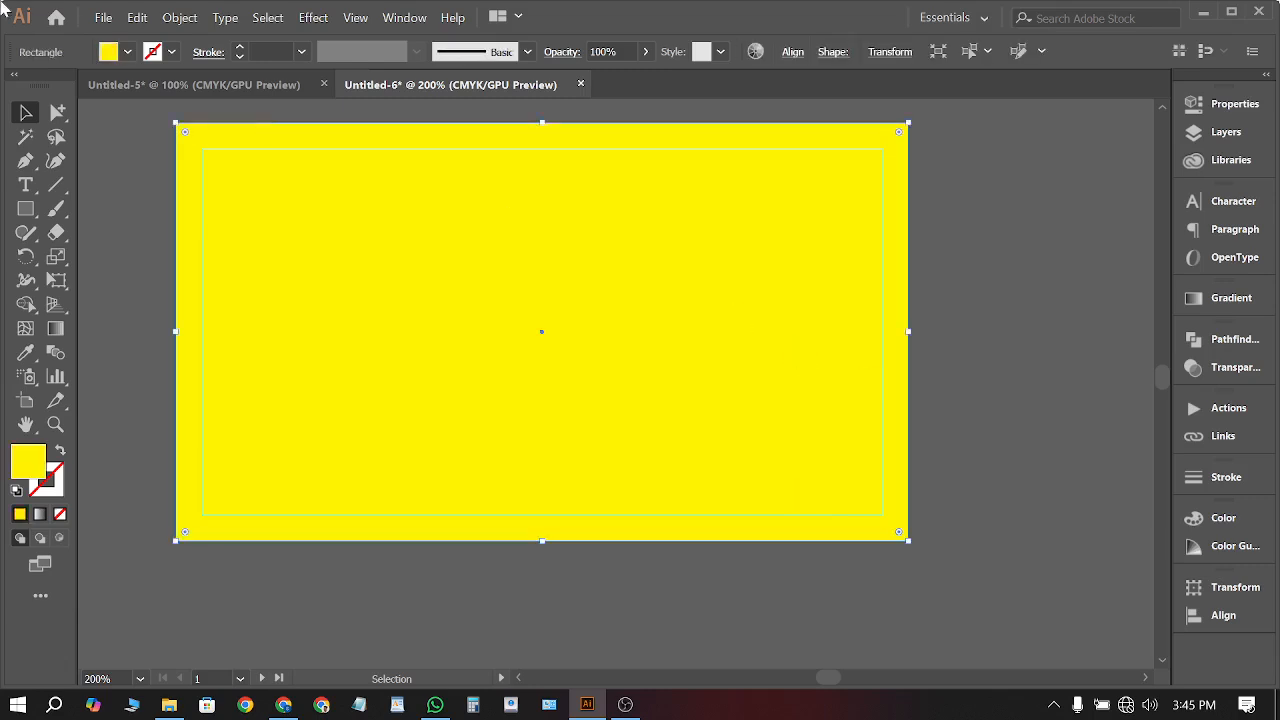
pyautogui.click(116, 50)
pyautogui.click(112, 86)
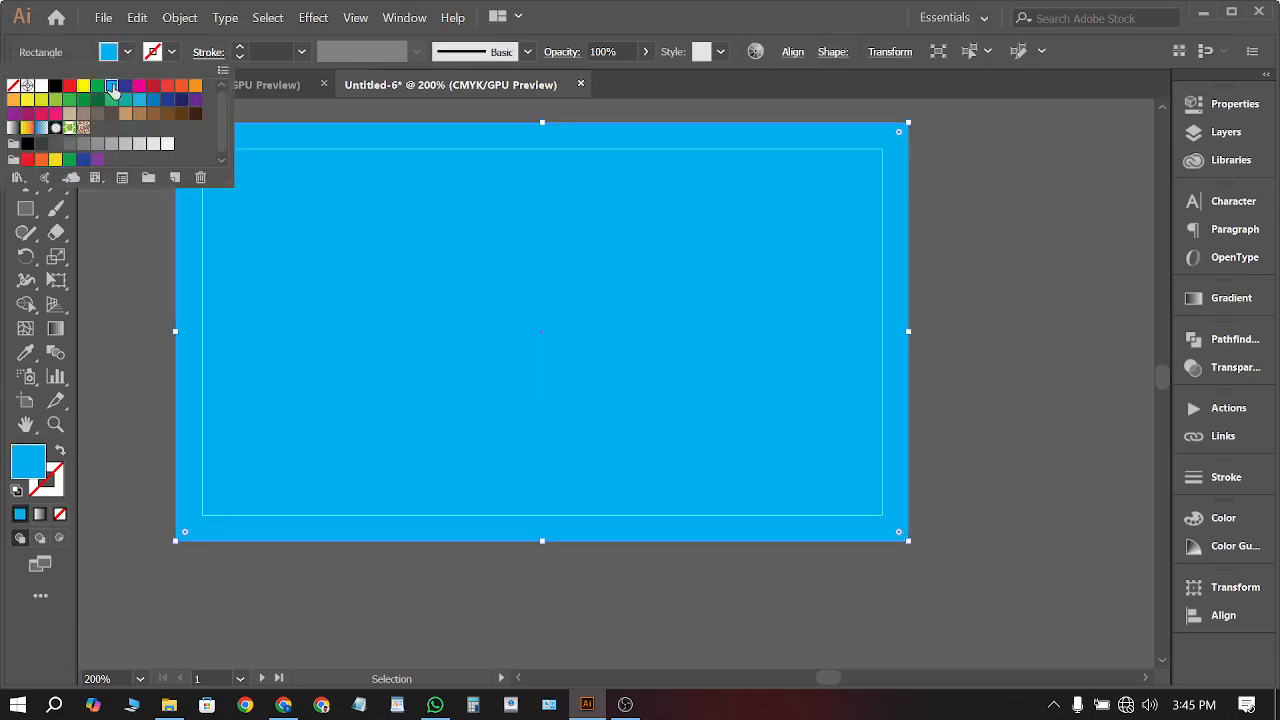
pyautogui.click(152, 86)
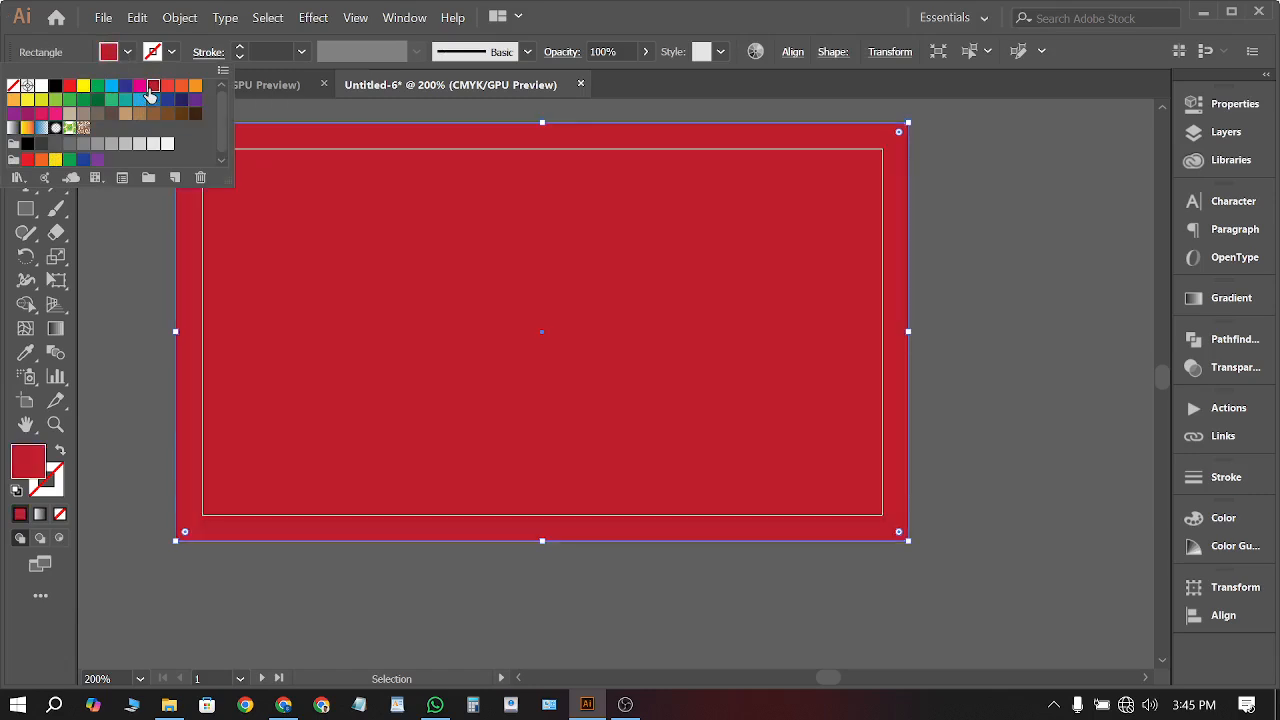
pyautogui.click(1029, 299)
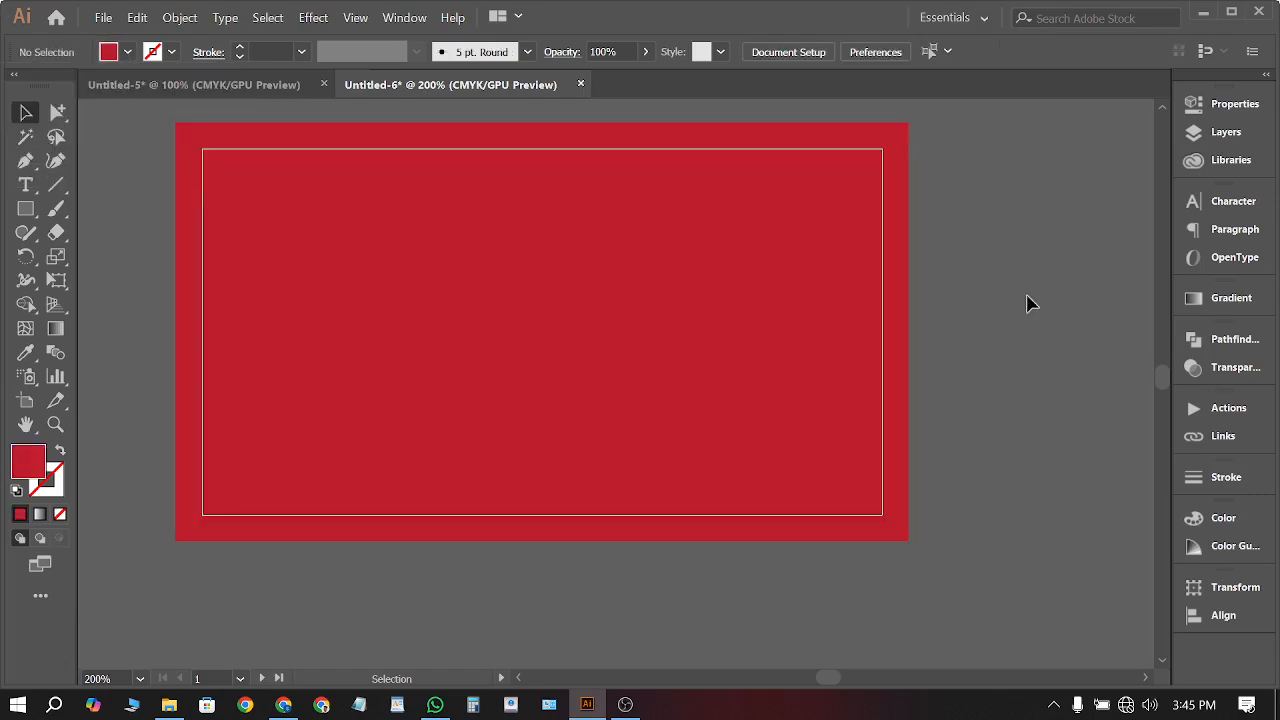
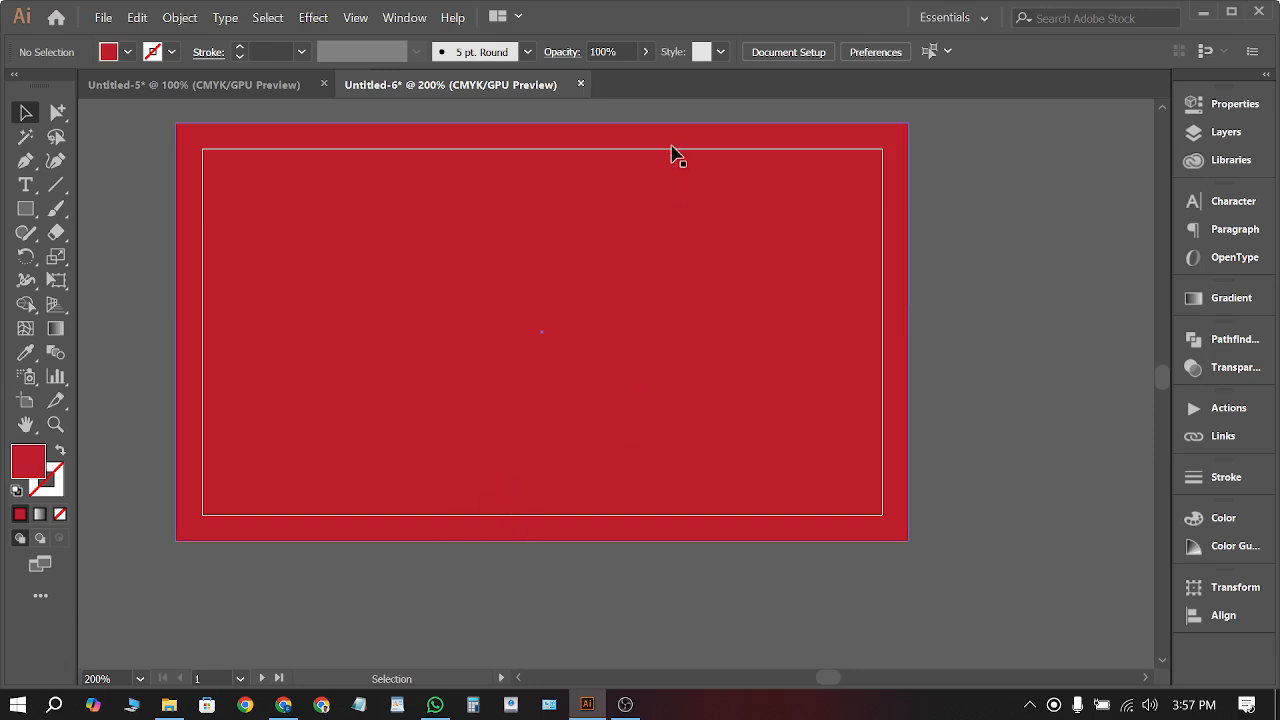
# Place a 'Lorem ipsum' placeholder text object on the pasteboard below the artboards
pyautogui.scroll(-1, 517, 247)
pyautogui.scroll(-4, 517, 250)
pyautogui.scroll(4, 535, 264)
pyautogui.scroll(-4, 540, 272)
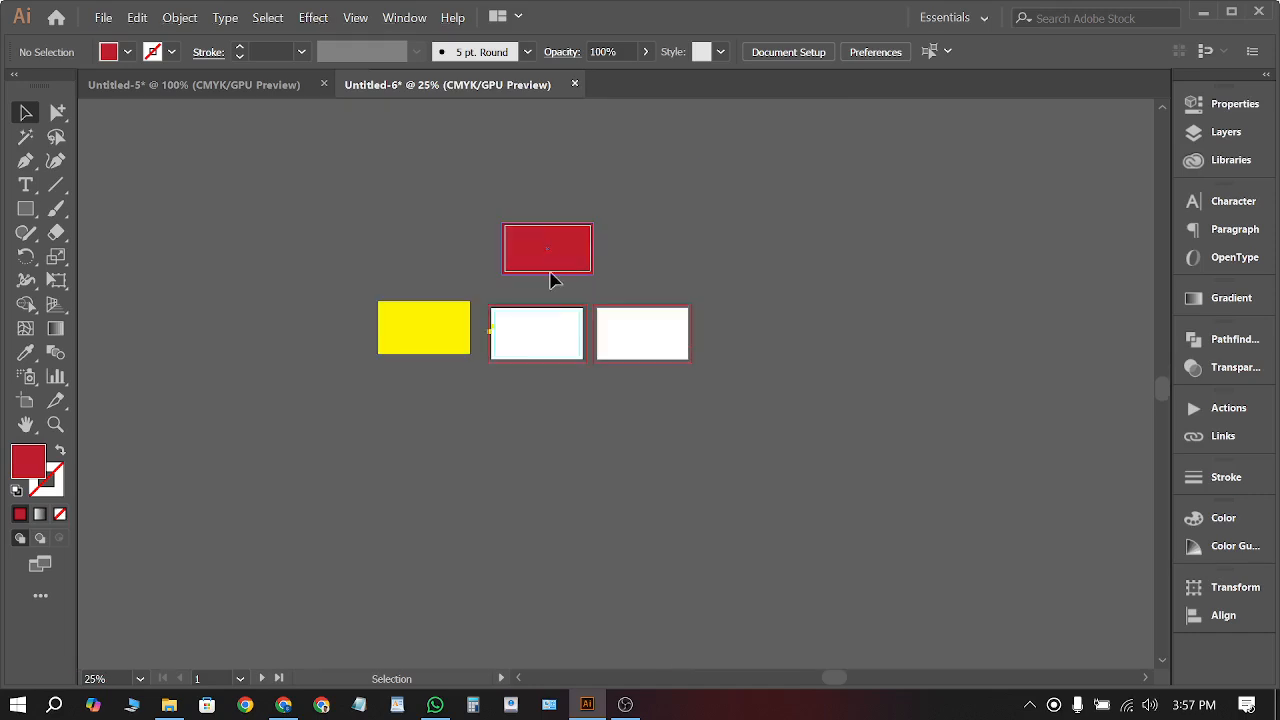
pyautogui.scroll(4, 548, 260)
pyautogui.scroll(-2, 537, 254)
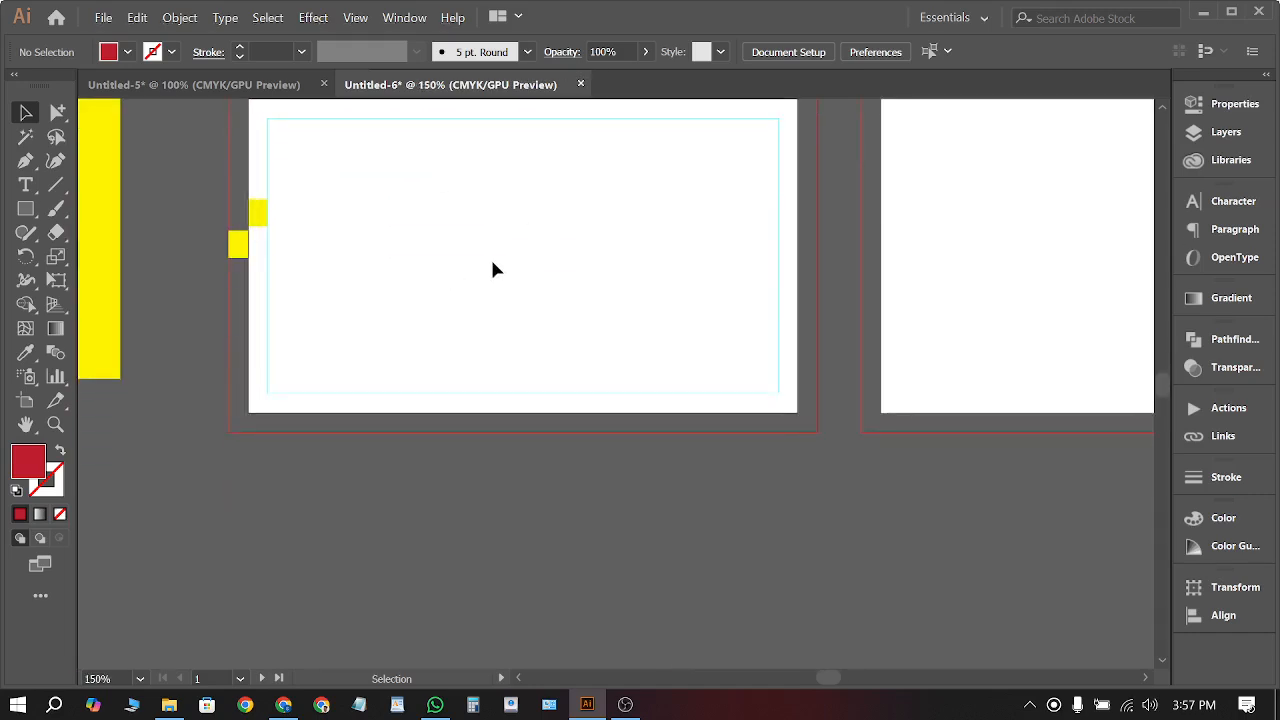
pyautogui.scroll(3, 408, 275)
pyautogui.scroll(-4, 408, 275)
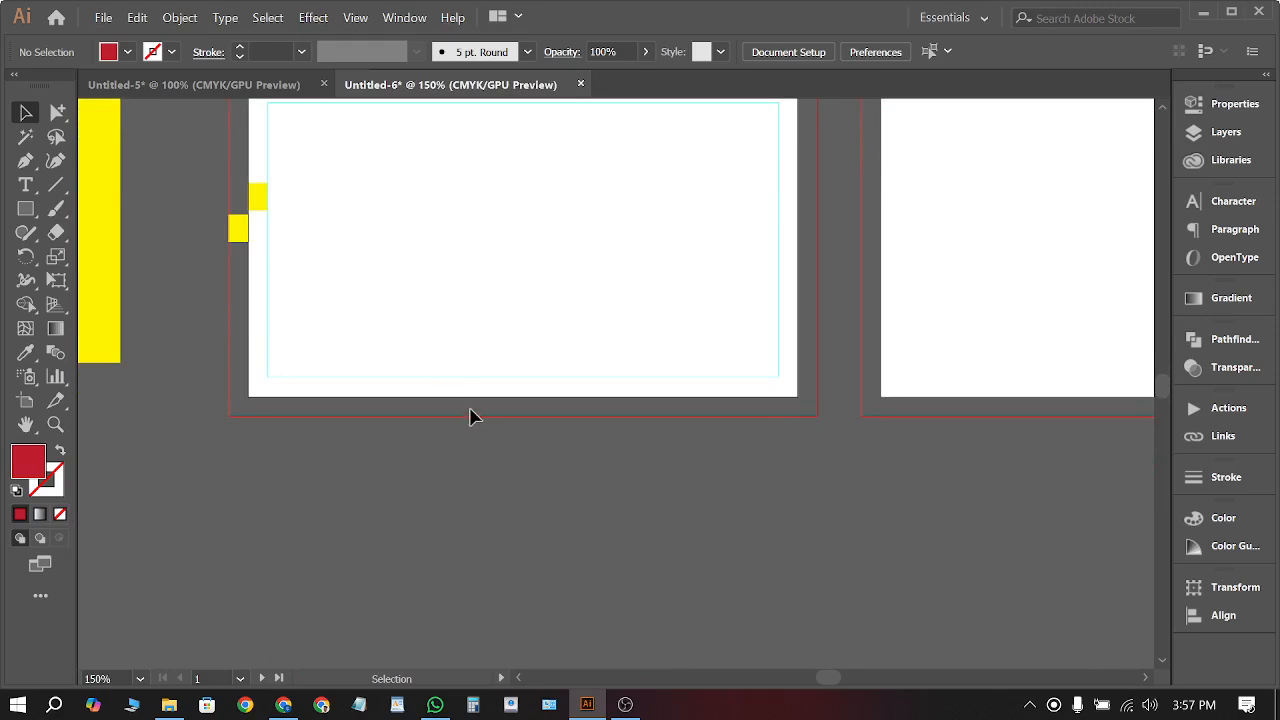
pyautogui.scroll(-3, 462, 405)
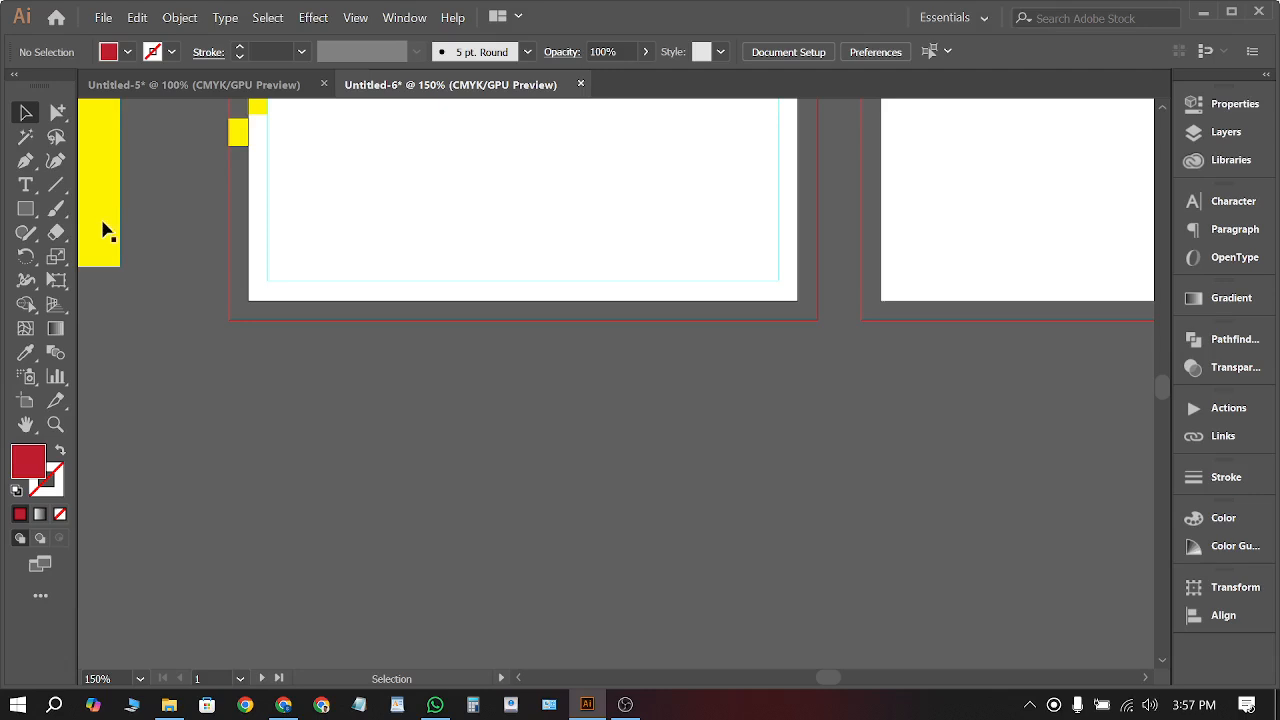
pyautogui.click(26, 186)
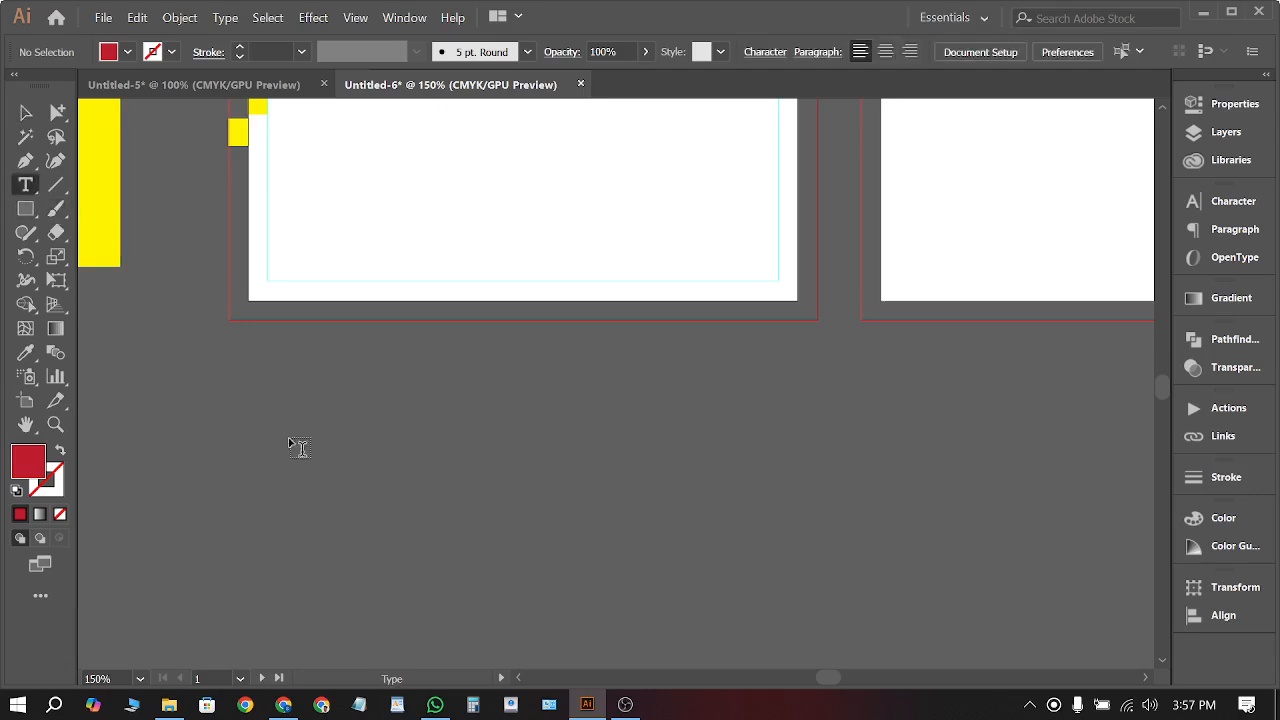
pyautogui.scroll(-2, 394, 460)
pyautogui.click(394, 458)
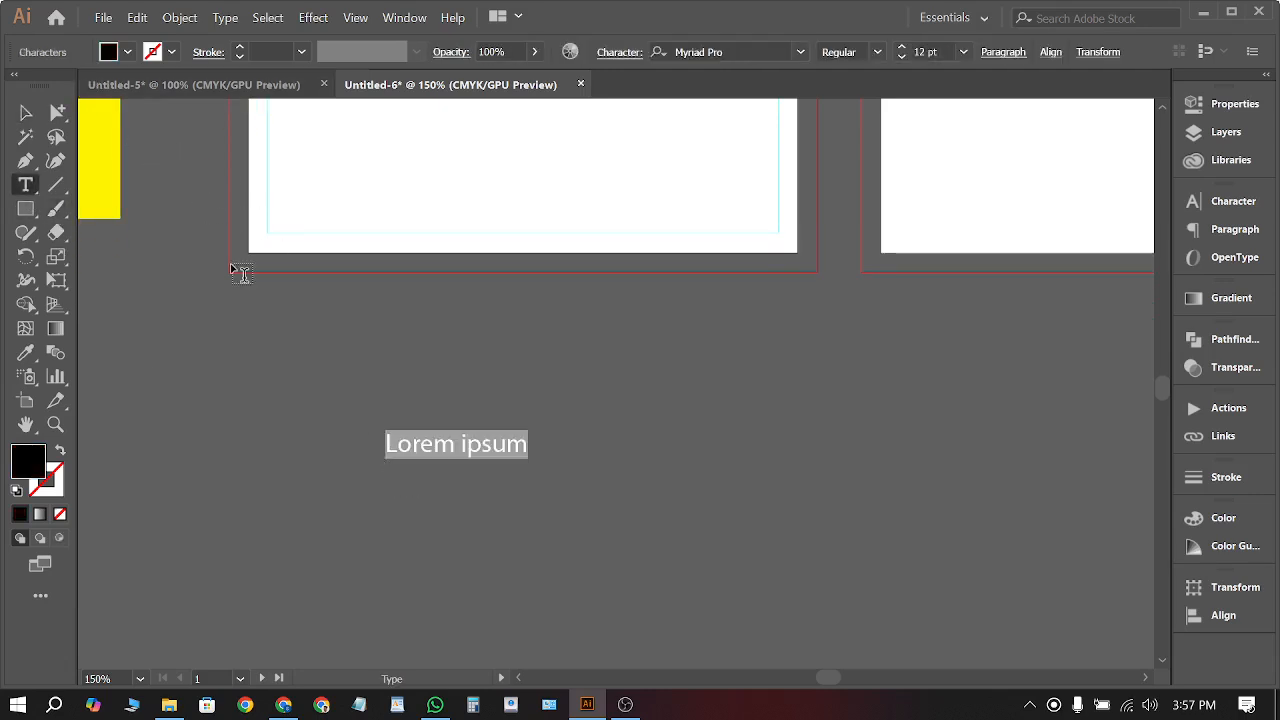
pyautogui.click(31, 117)
pyautogui.click(421, 478)
# Give the Lorem ipsum text a white fill
pyautogui.click(452, 446)
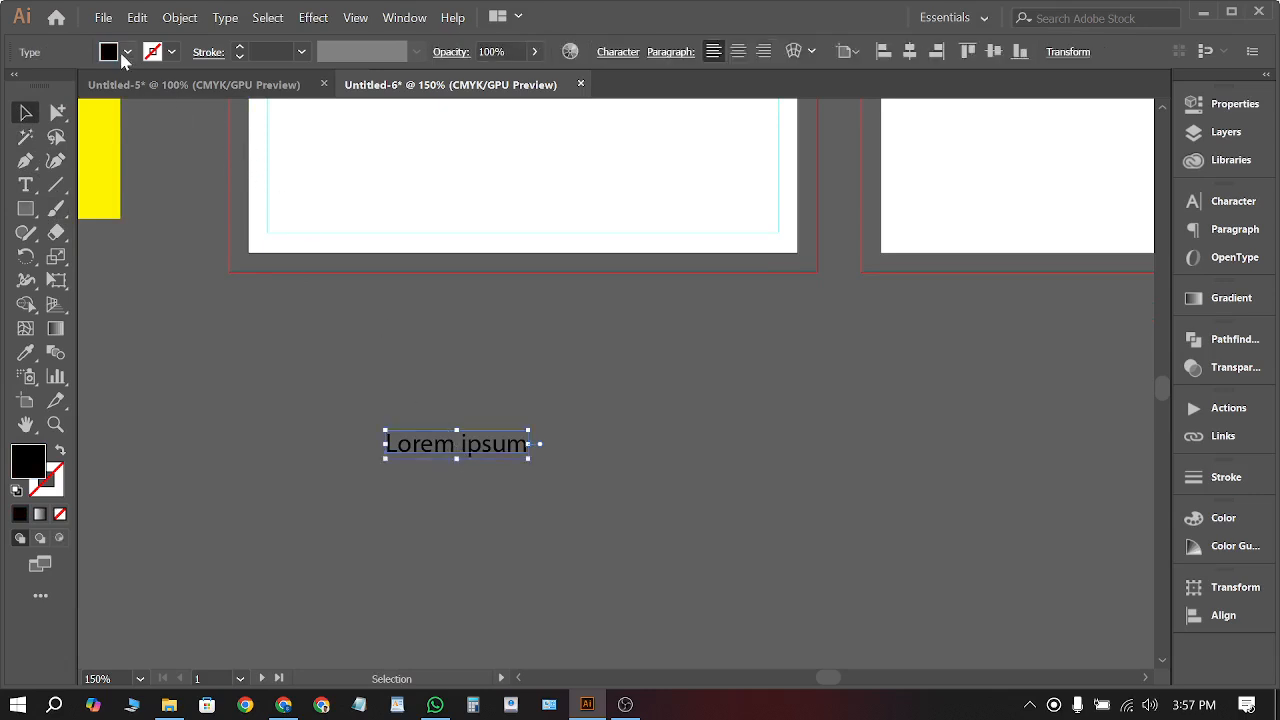
pyautogui.click(127, 52)
pyautogui.click(41, 86)
pyautogui.click(394, 534)
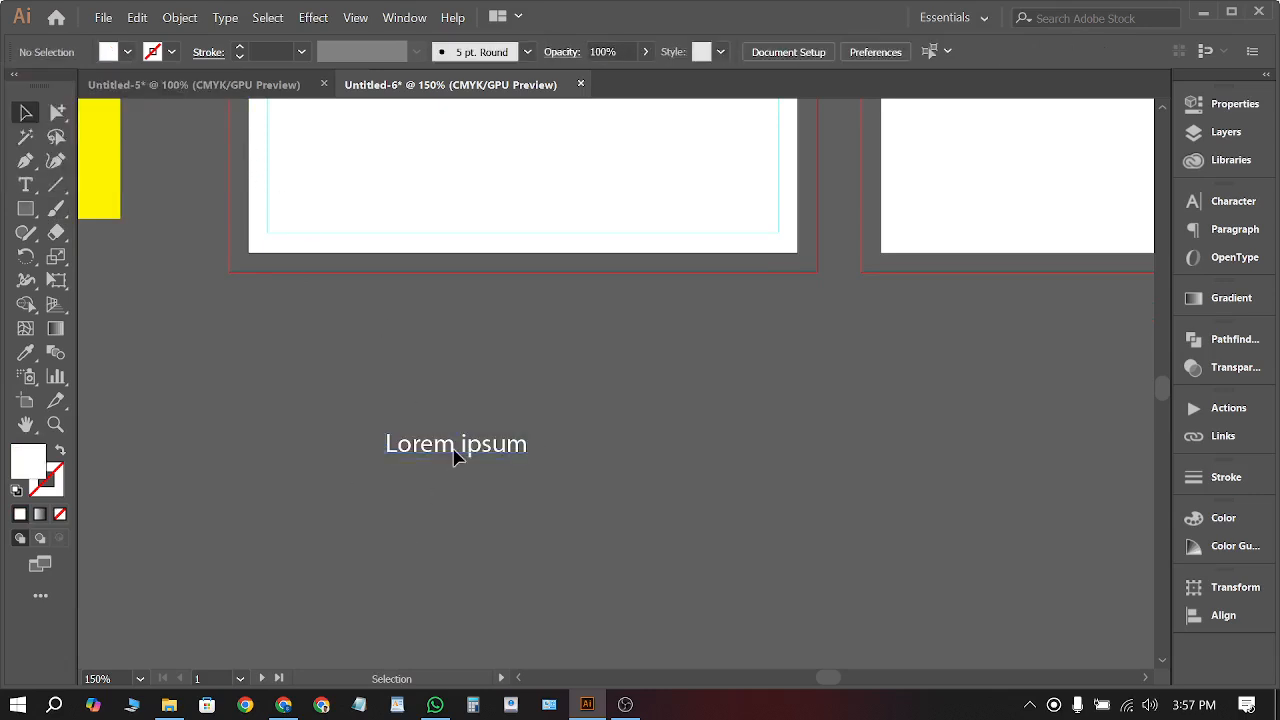
# Enlarge the text to about 35 pt, shift it up and right, and select its wording
pyautogui.click(457, 451)
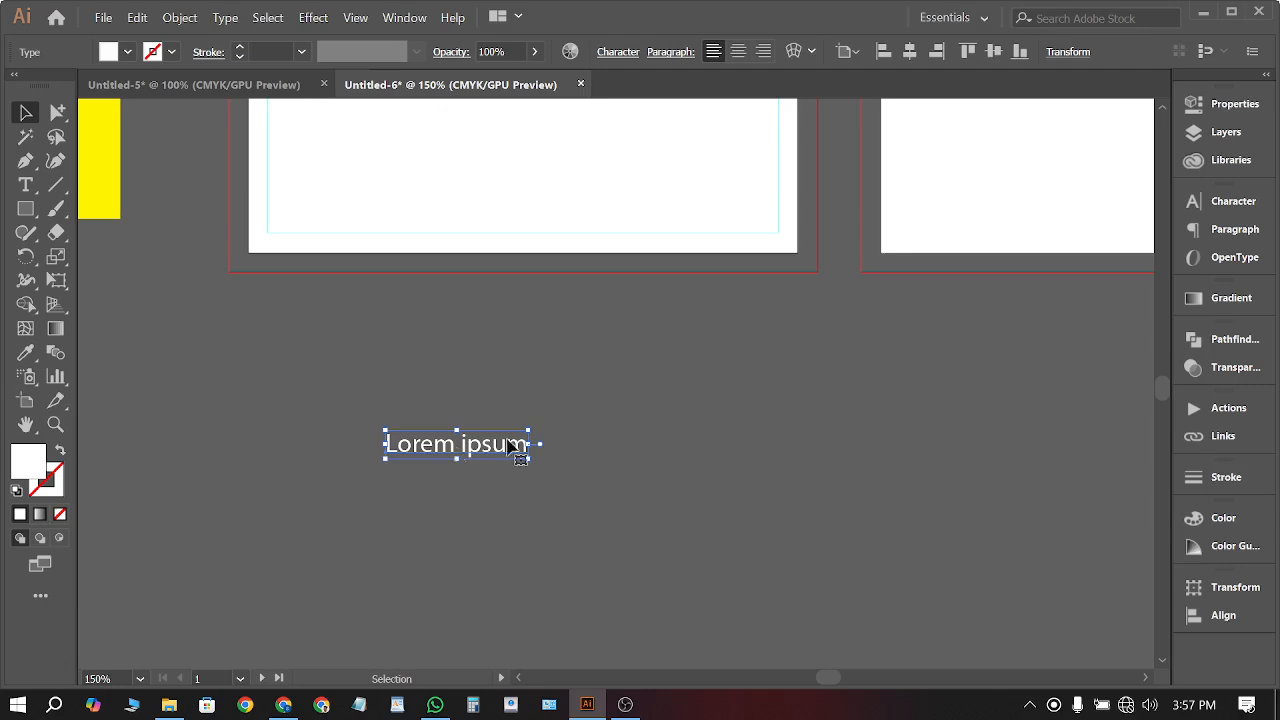
pyautogui.moveTo(457, 431); pyautogui.dragTo(459, 377)
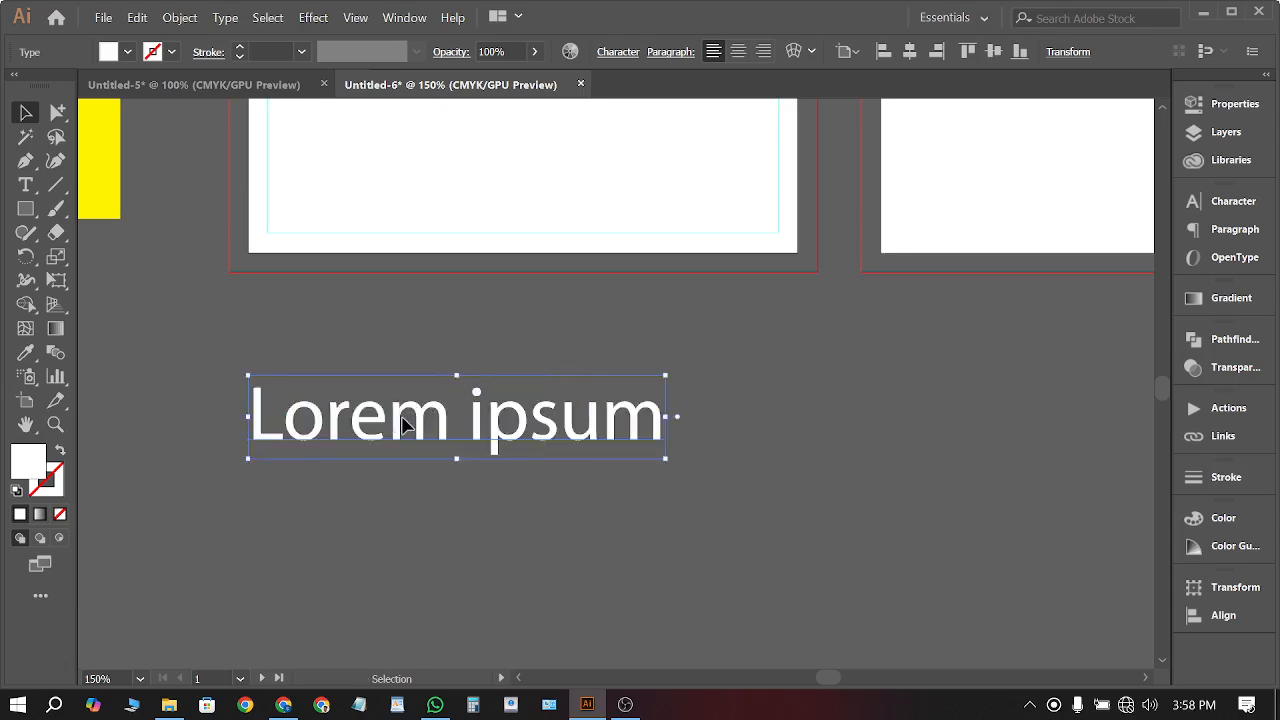
pyautogui.moveTo(401, 427); pyautogui.dragTo(516, 420)
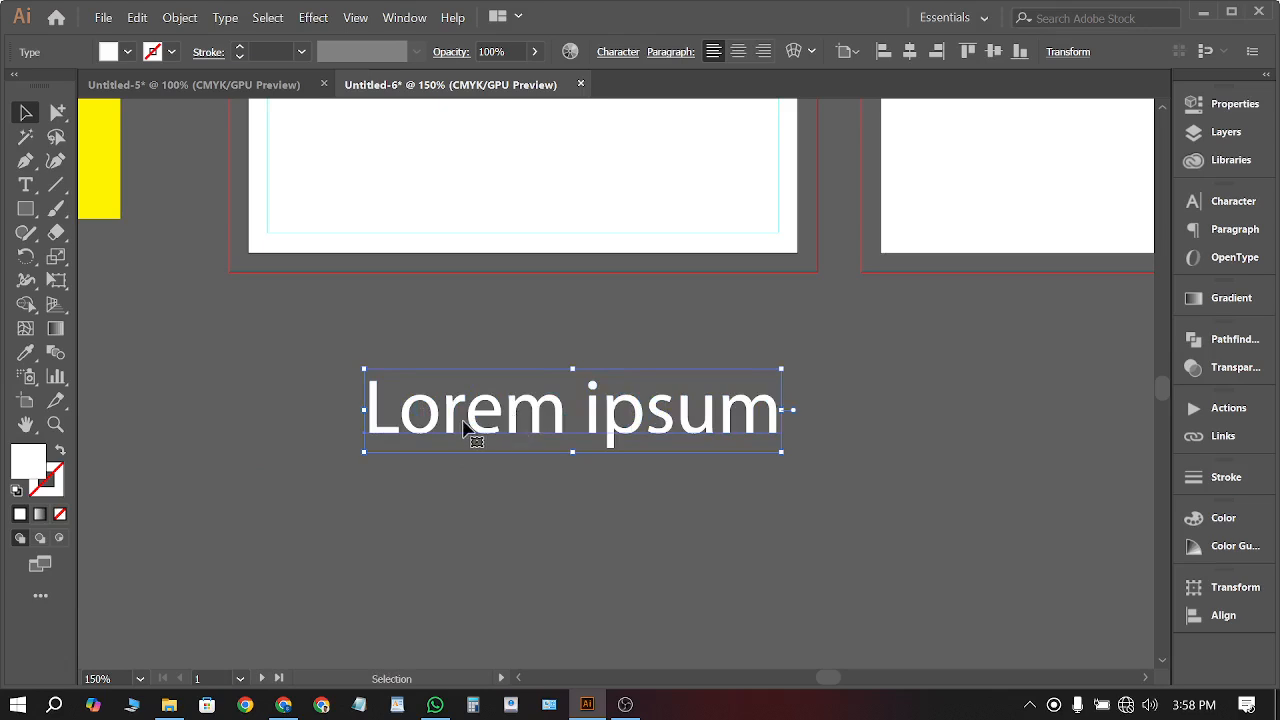
pyautogui.doubleClick(465, 420)
pyautogui.hotkey('ctrl', 'a')
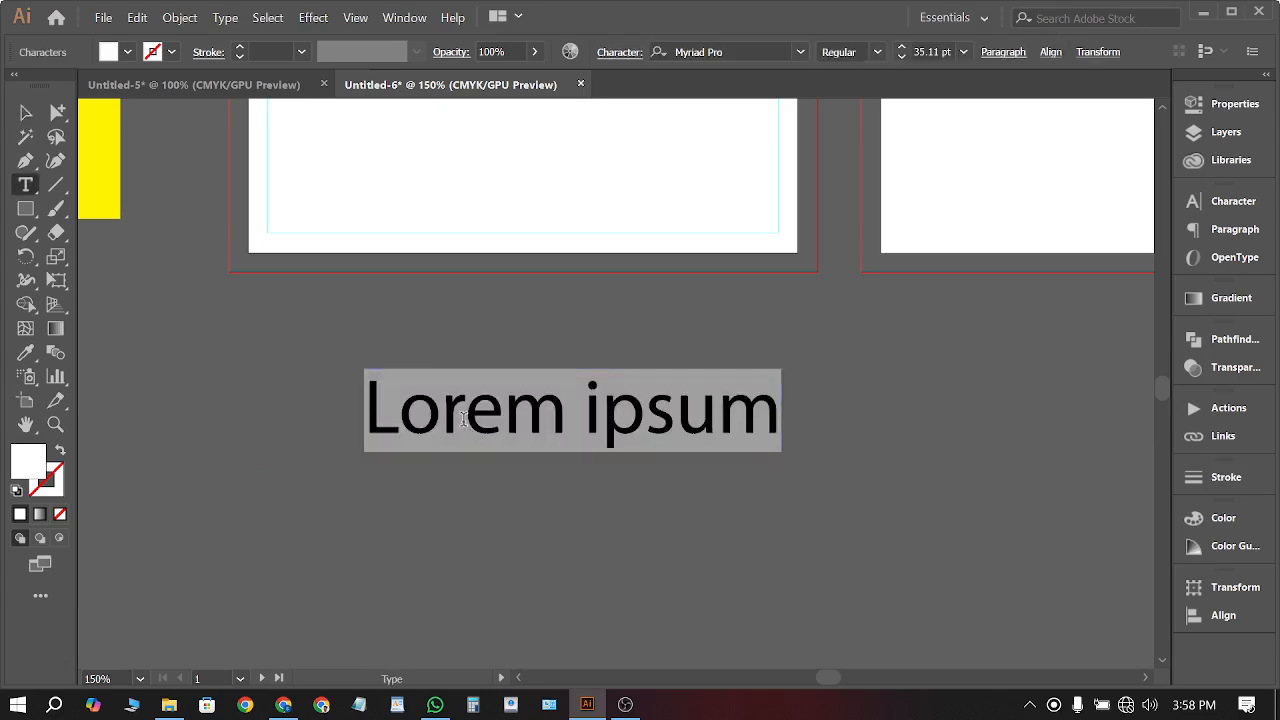
# Replace the placeholder with 3.5 and add a duplicate below reading 2
pyautogui.write('3.5')
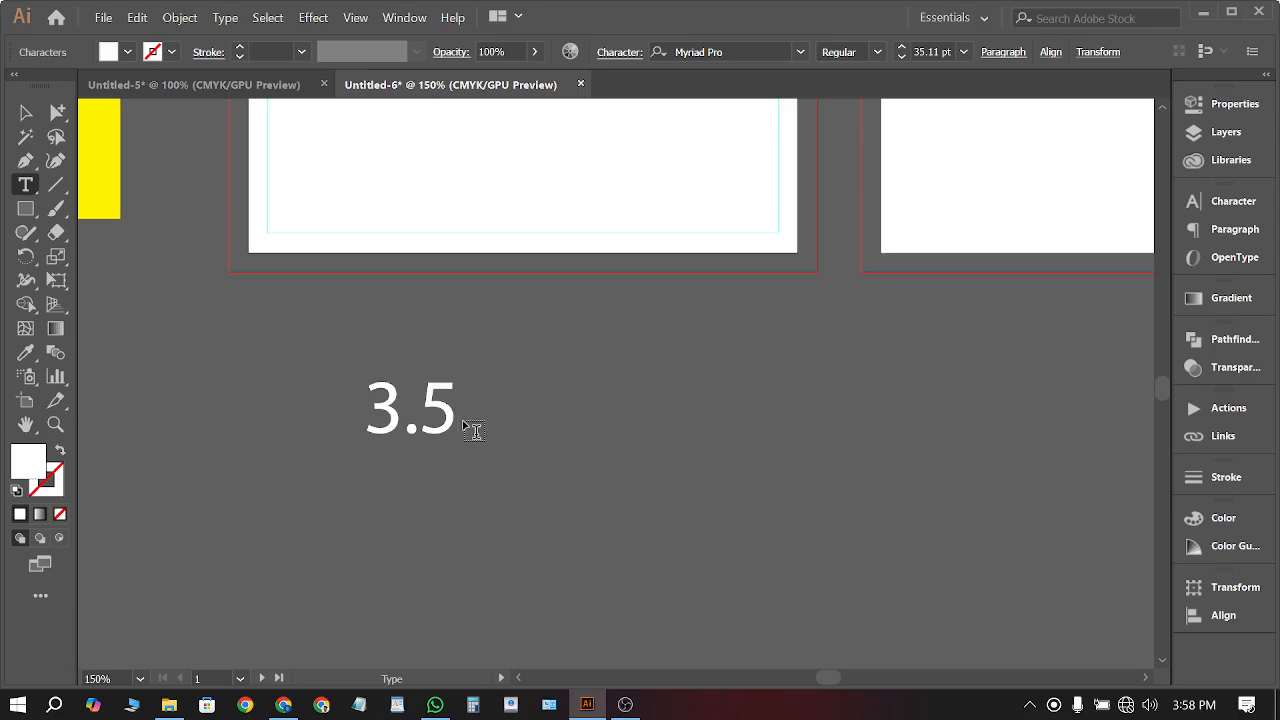
pyautogui.click(25, 112)
pyautogui.moveTo(409, 414); pyautogui.dragTo(418, 502)
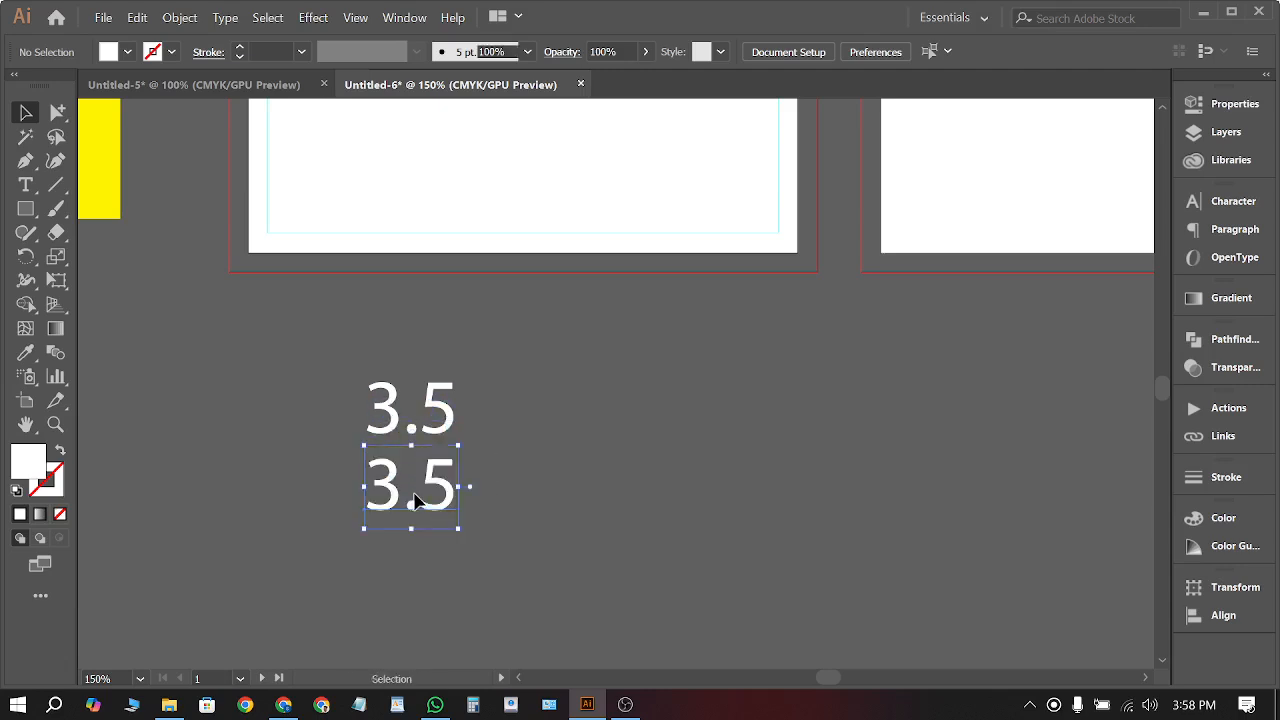
pyautogui.tripleClick(414, 492)
pyautogui.write('2')
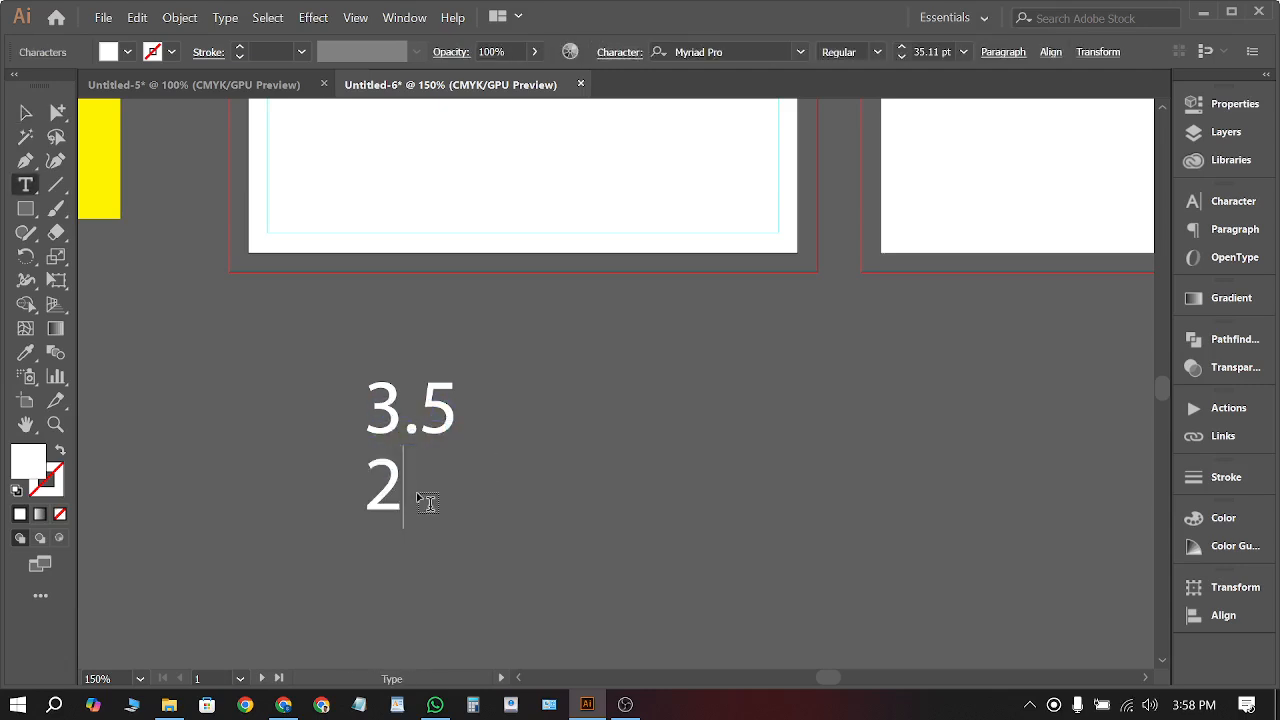
pyautogui.click(25, 112)
pyautogui.click(285, 468)
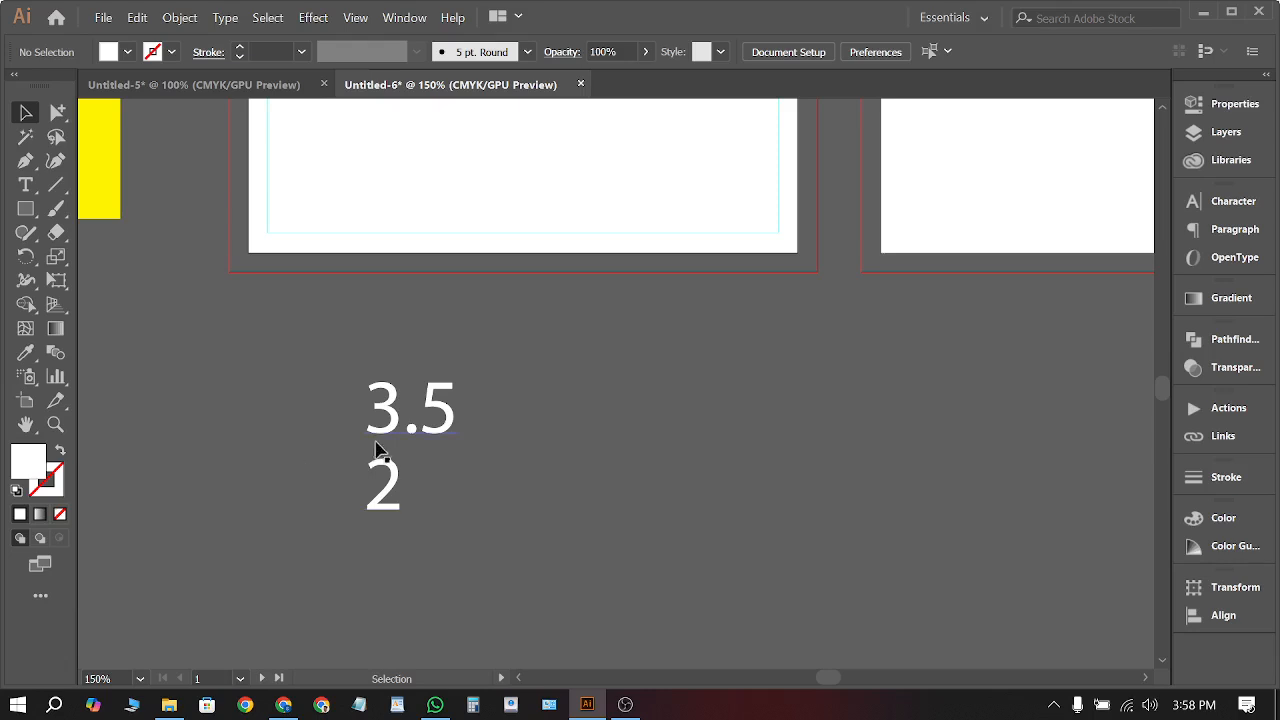
# Append +0.125 to the 3.5 text and duplicate it to the right
pyautogui.click(418, 440)
pyautogui.click(516, 415)
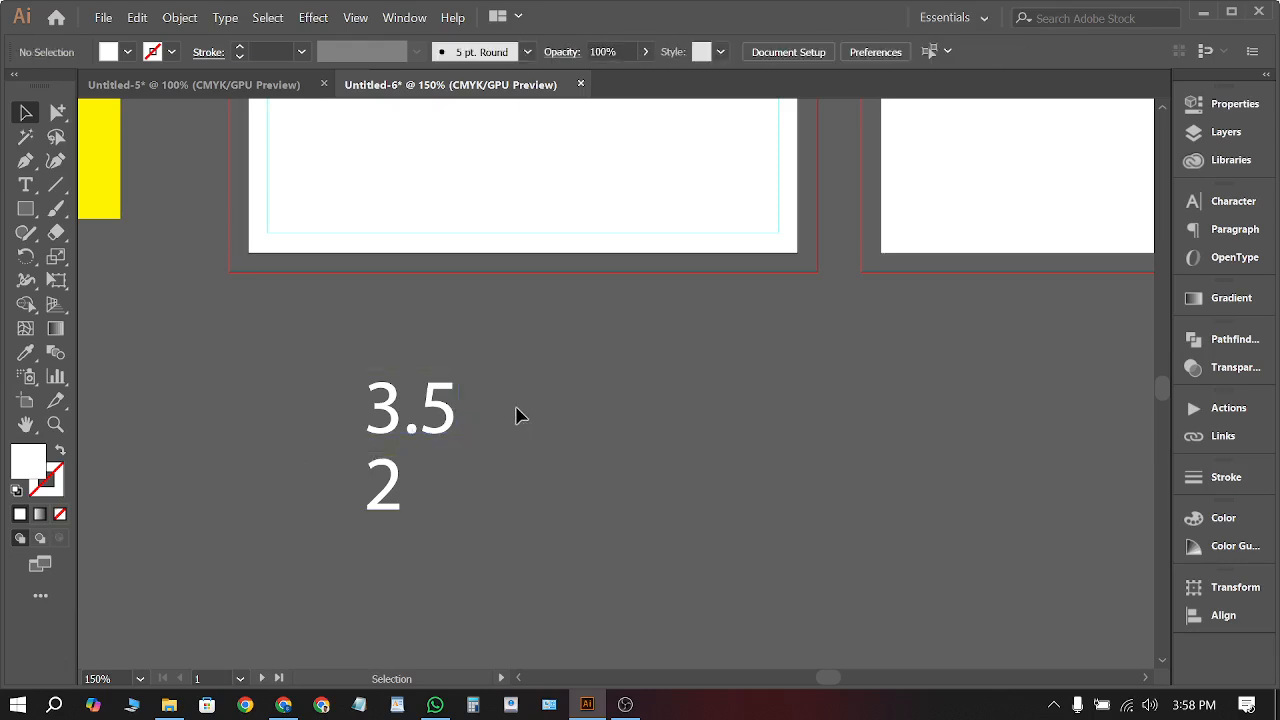
pyautogui.click(451, 417)
pyautogui.doubleClick(451, 415)
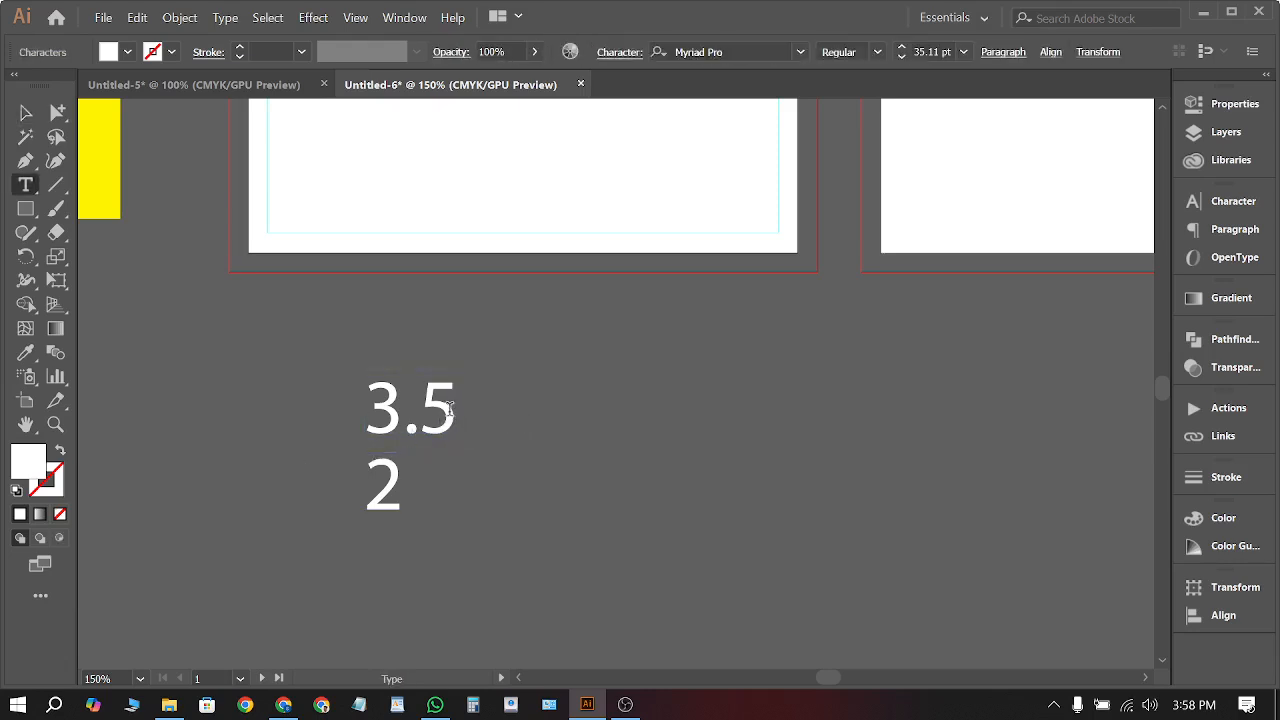
pyautogui.write('+0.125')
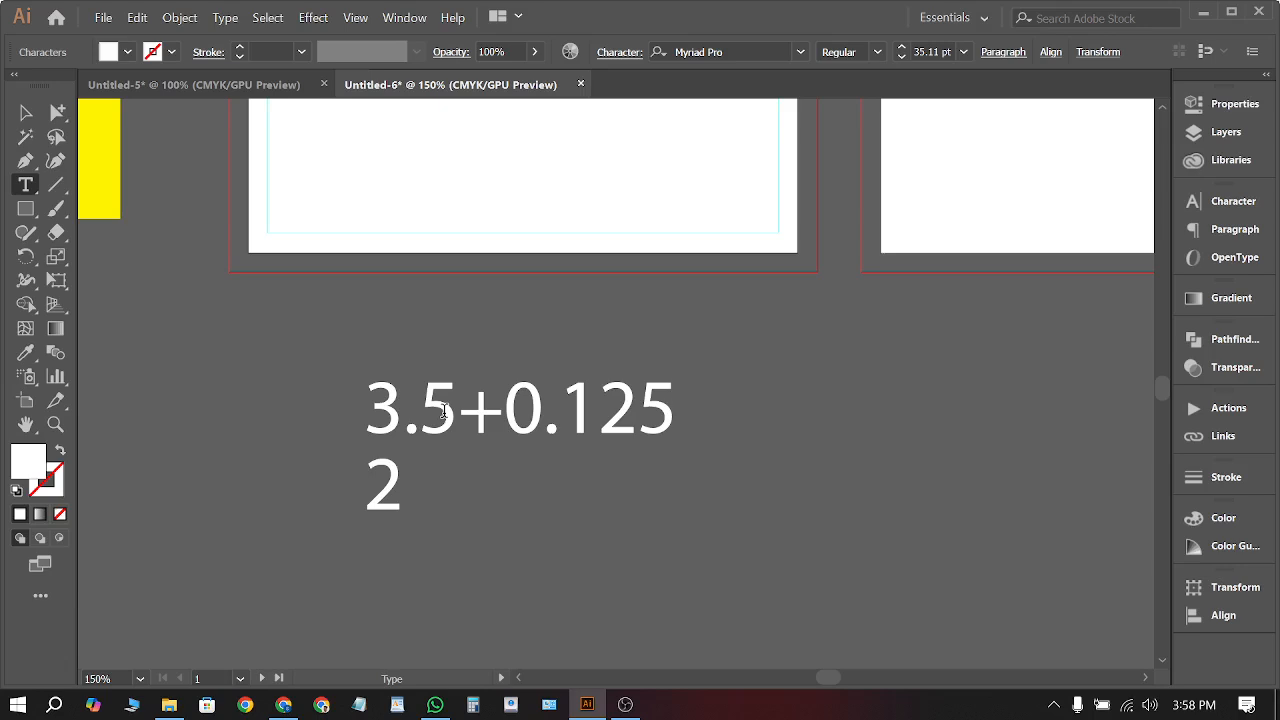
pyautogui.click(25, 112)
pyautogui.click(414, 349)
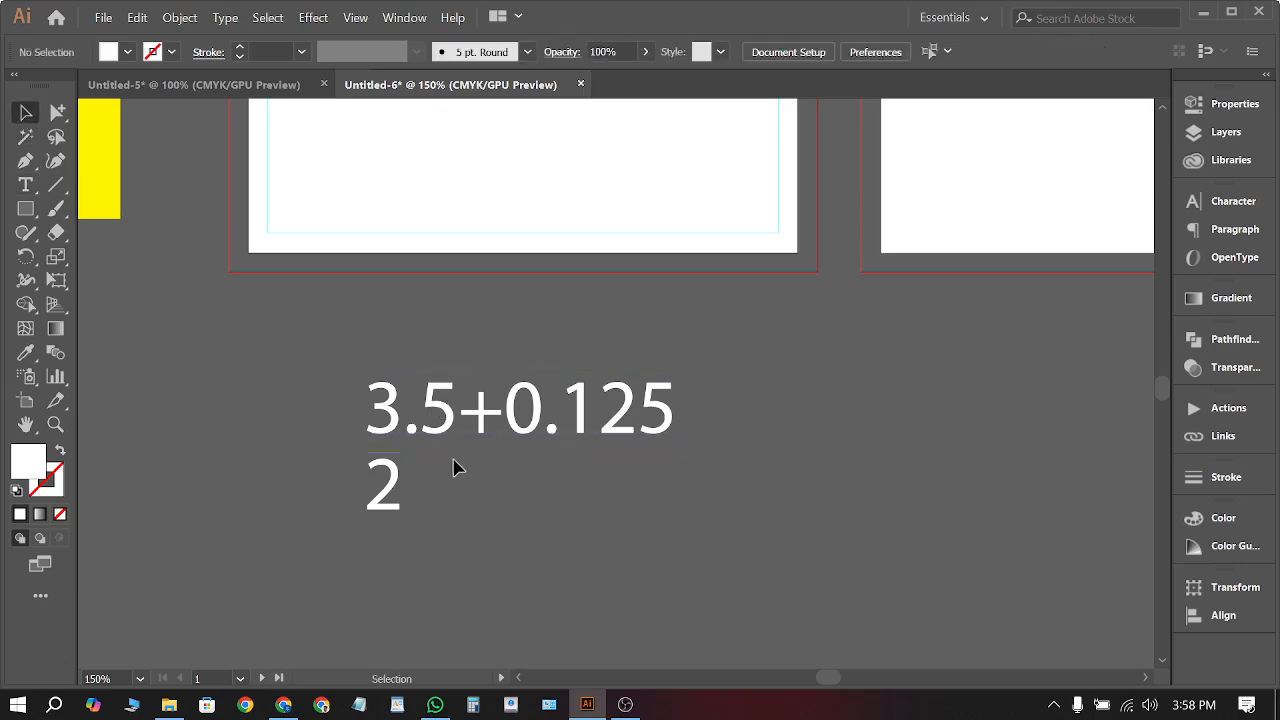
pyautogui.keyDown('alt'); pyautogui.moveTo(585, 428); pyautogui.dragTo(966, 428); pyautogui.keyUp('alt')
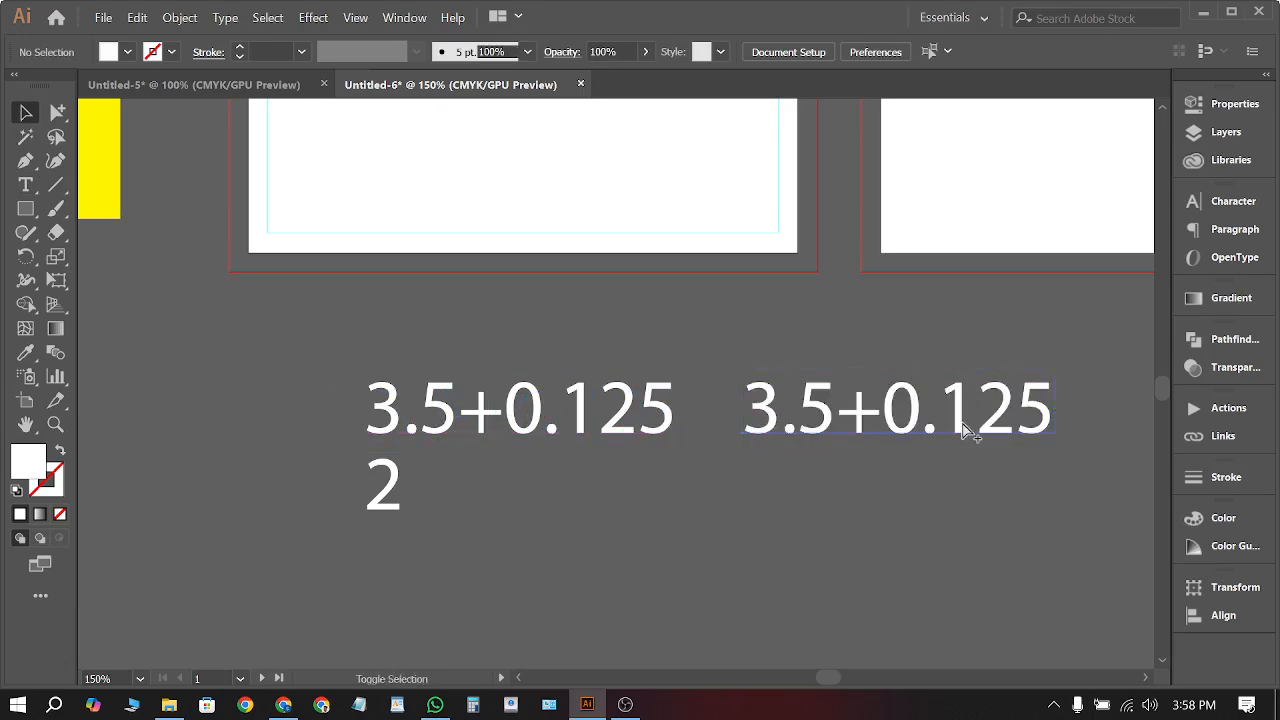
# Change the right-hand copy to read 3.625
pyautogui.tripleClick(962, 420)
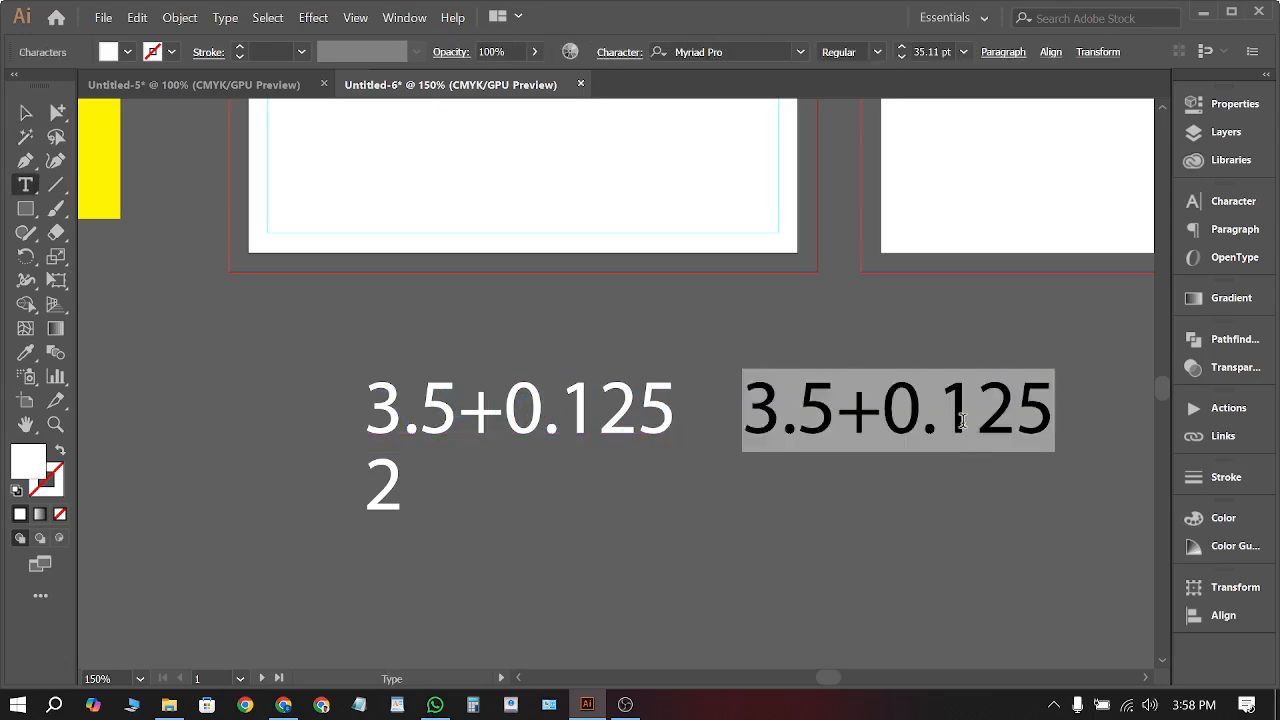
pyautogui.write('3.6')
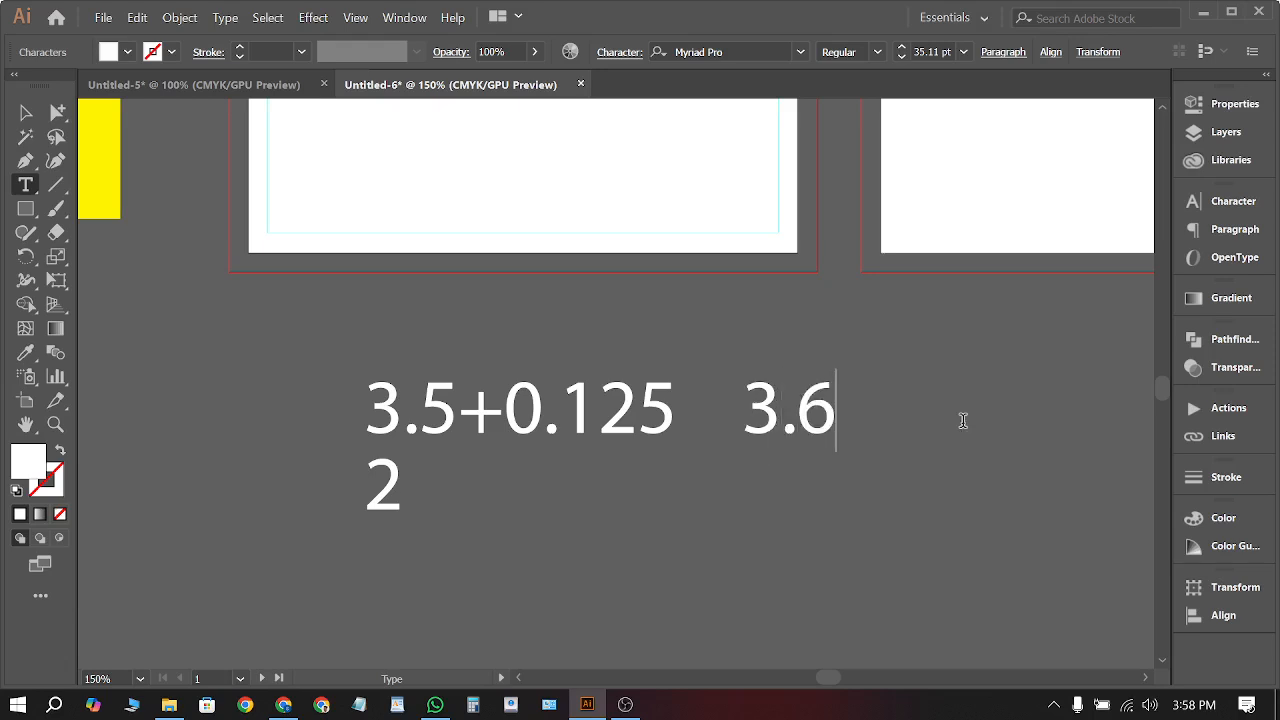
pyautogui.write('25')
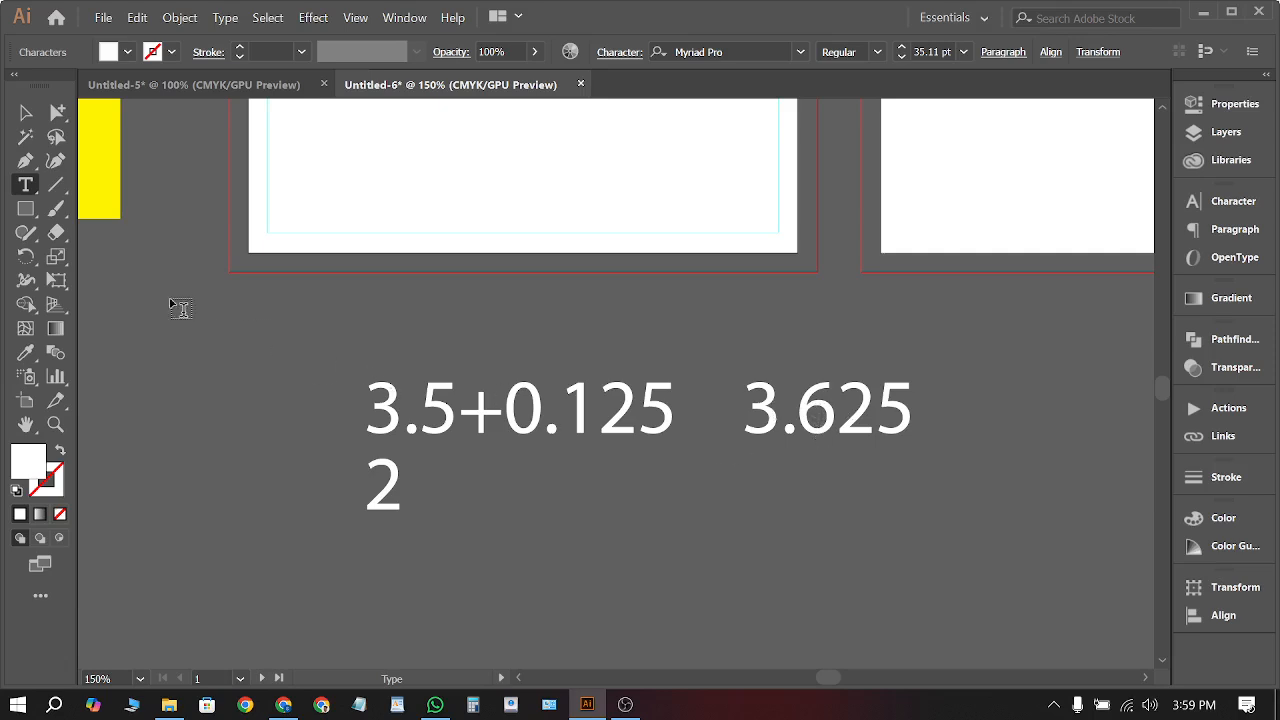
pyautogui.click(26, 113)
pyautogui.click(420, 388)
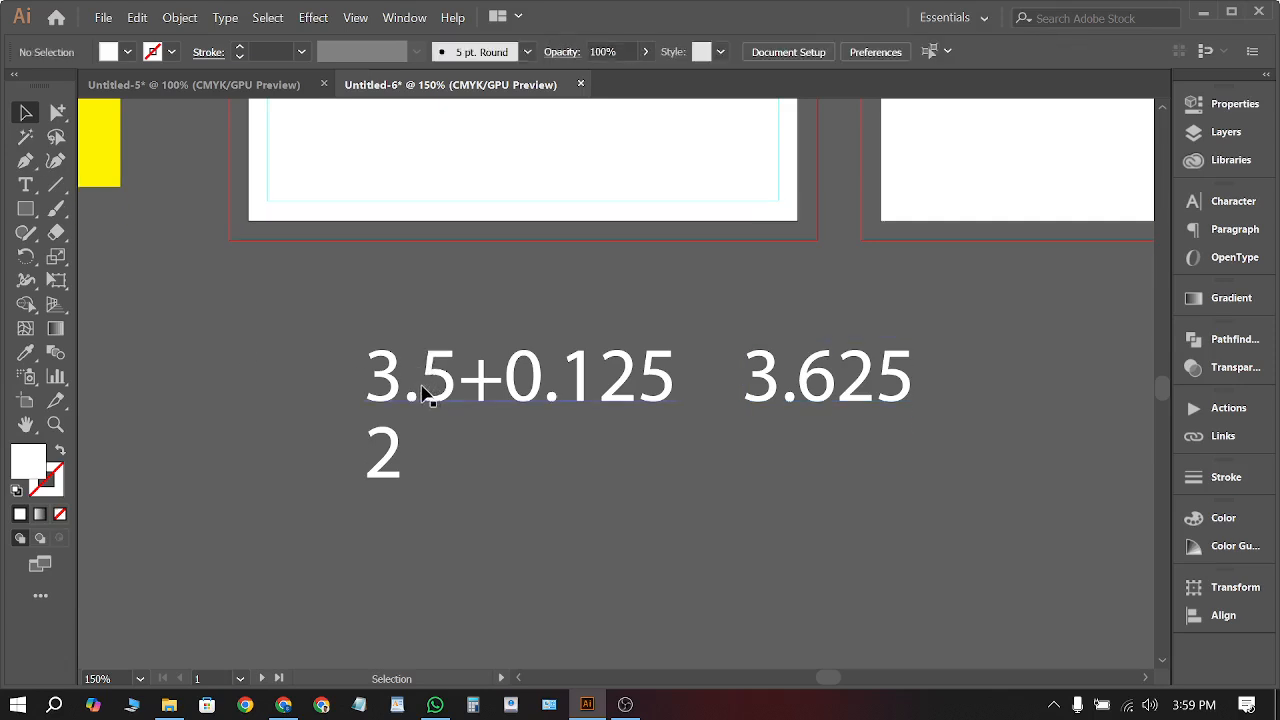
pyautogui.scroll(2, 420, 389)
pyautogui.scroll(-2, 245, 292)
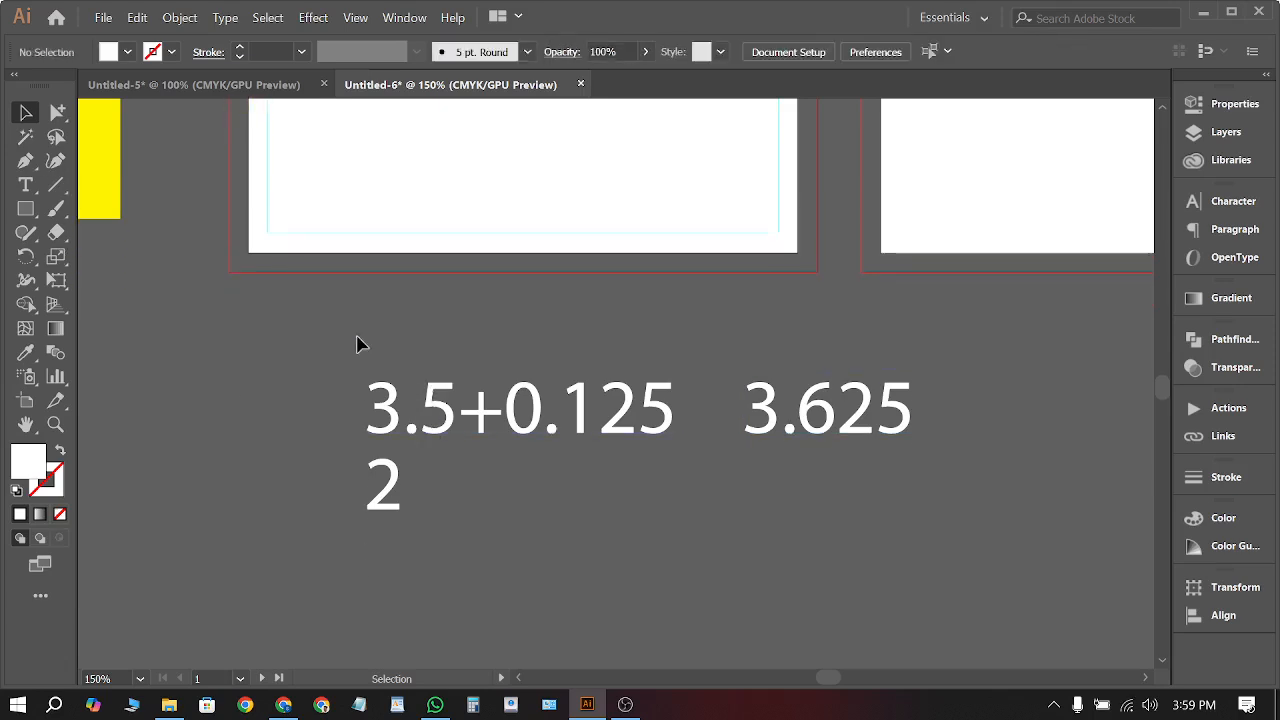
pyautogui.scroll(1, 390, 334)
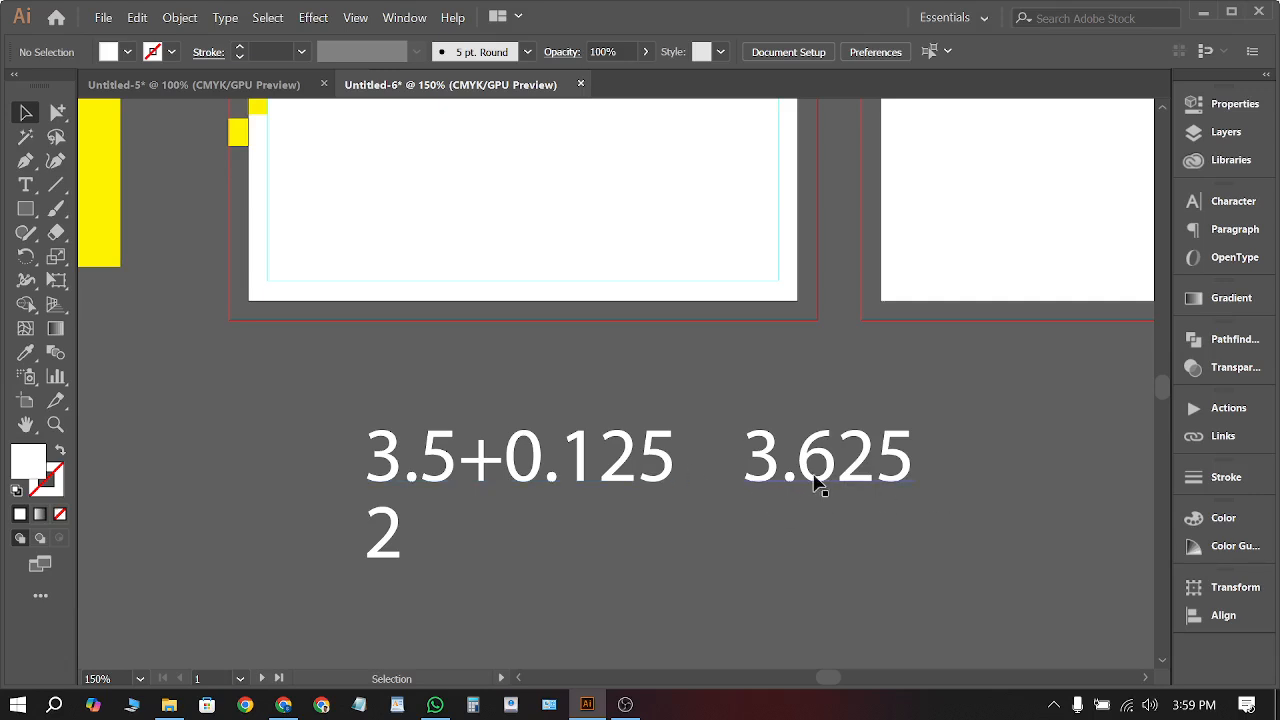
# Undo a stray extra 3.625 copy and check the 3.625 and 3.5+0.125 notes
pyautogui.moveTo(826, 477); pyautogui.dragTo(948, 455)
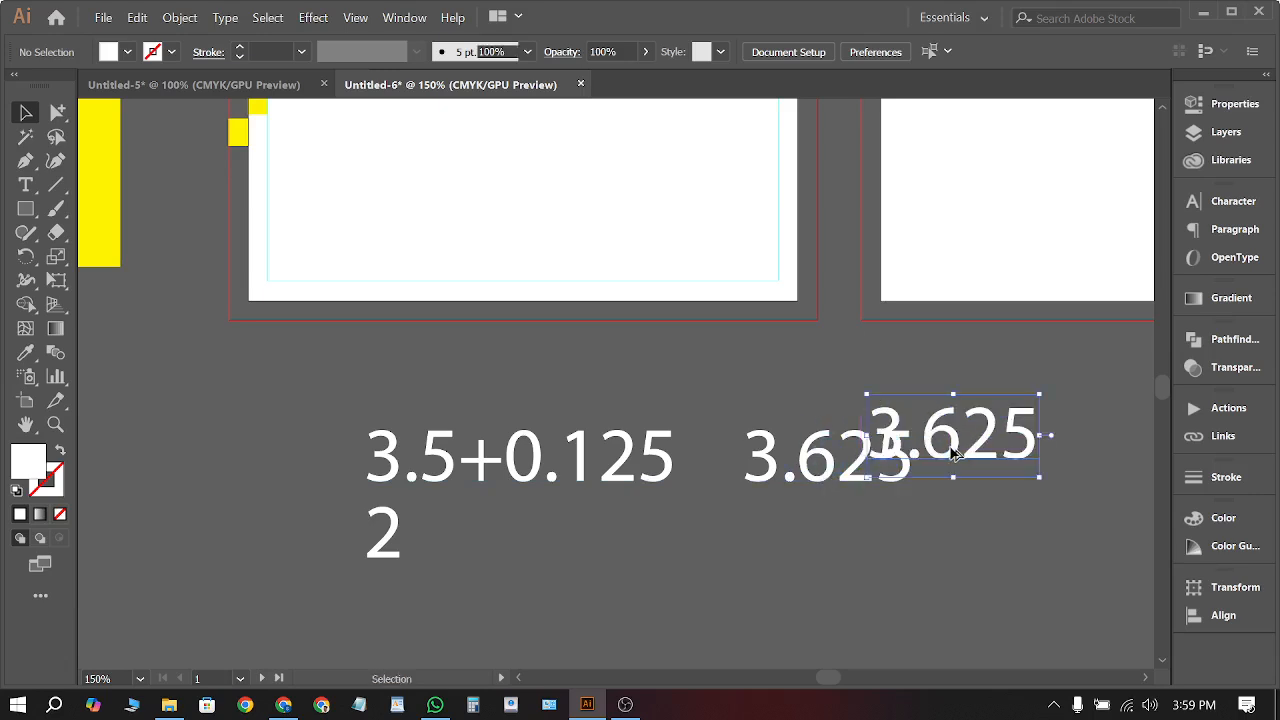
pyautogui.hotkey('ctrl', 'z')
pyautogui.click(950, 458)
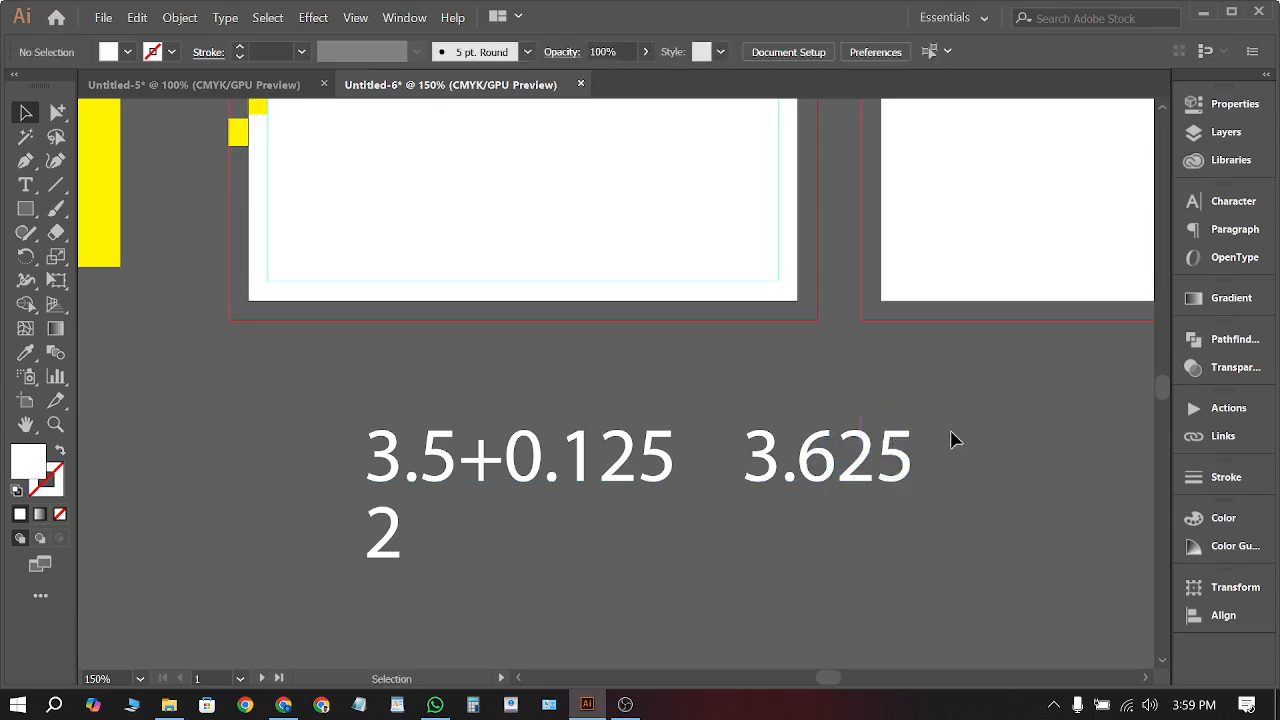
pyautogui.click(848, 486)
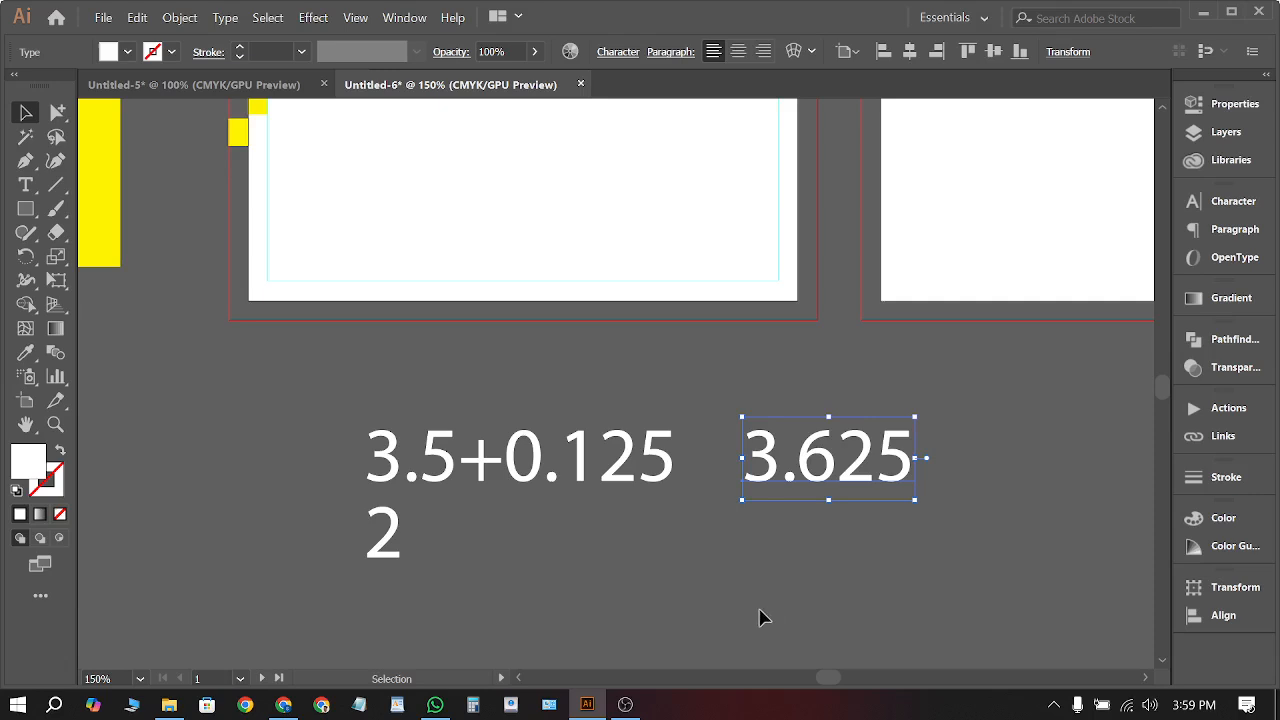
pyautogui.click(440, 480)
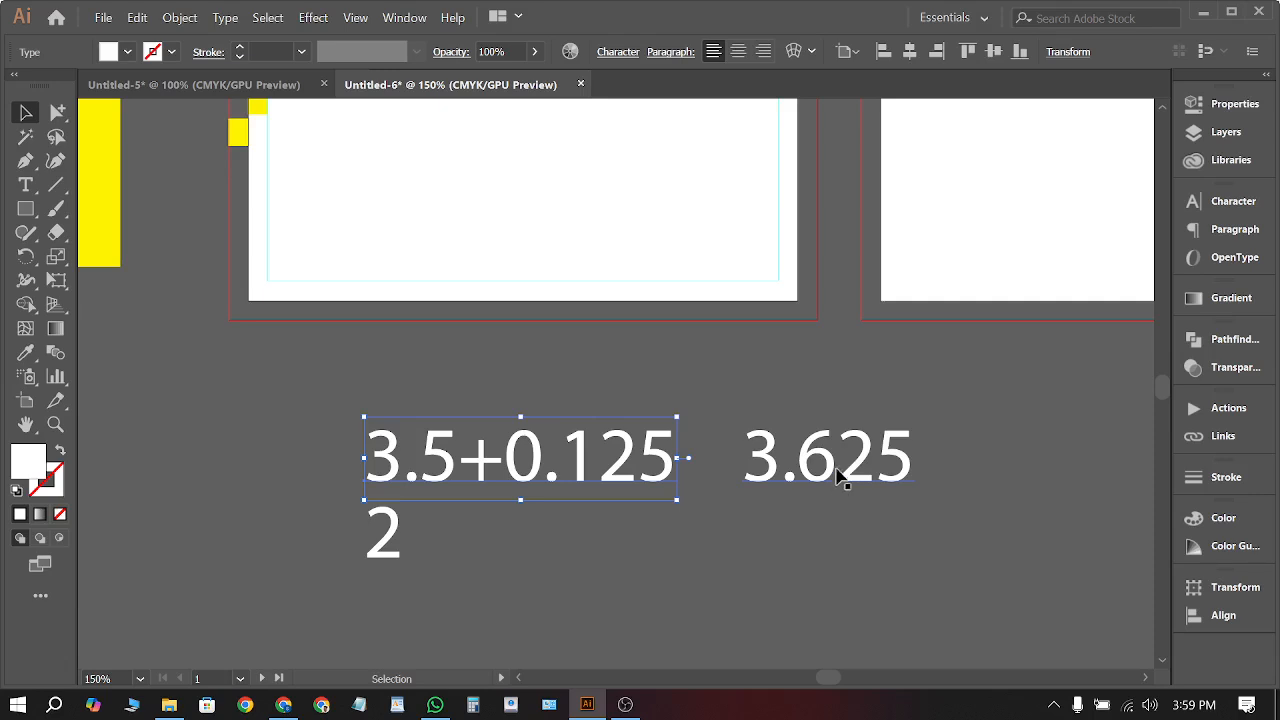
pyautogui.click(760, 540)
pyautogui.scroll(-2, 517, 509)
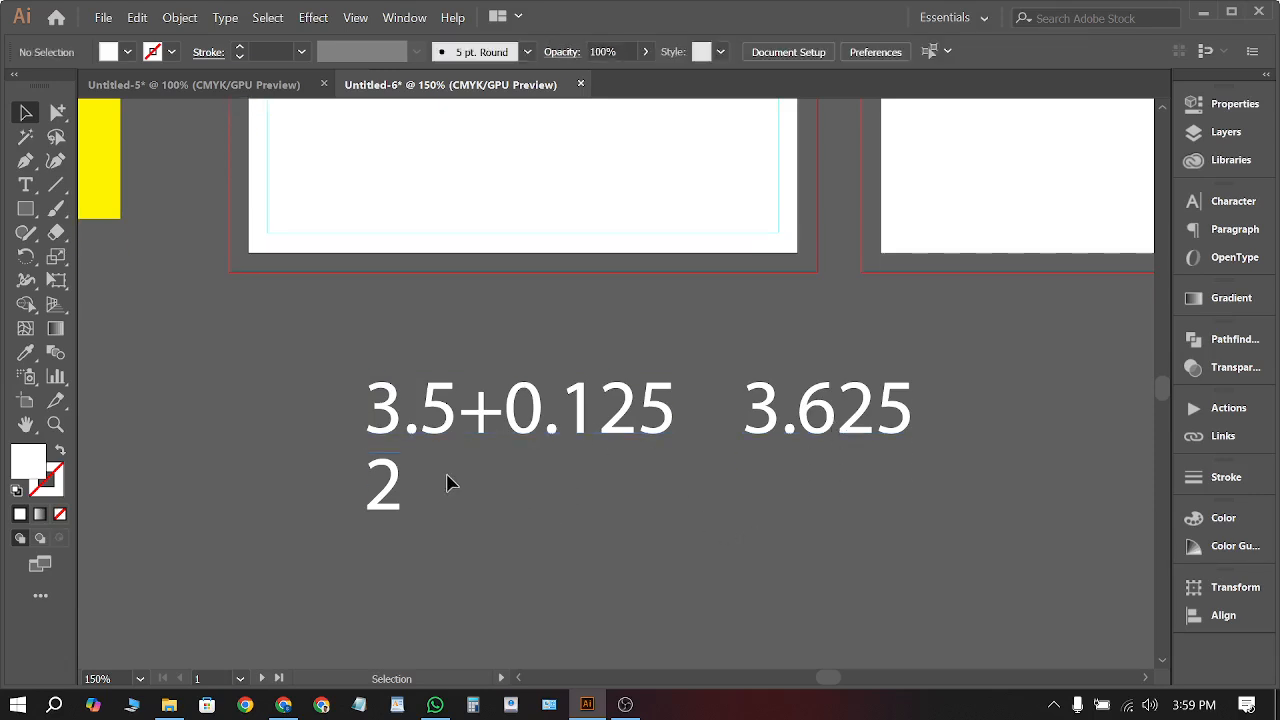
# Delete an accidental duplicate of the 2 text
pyautogui.moveTo(380, 498); pyautogui.dragTo(458, 511)
pyautogui.press('t')
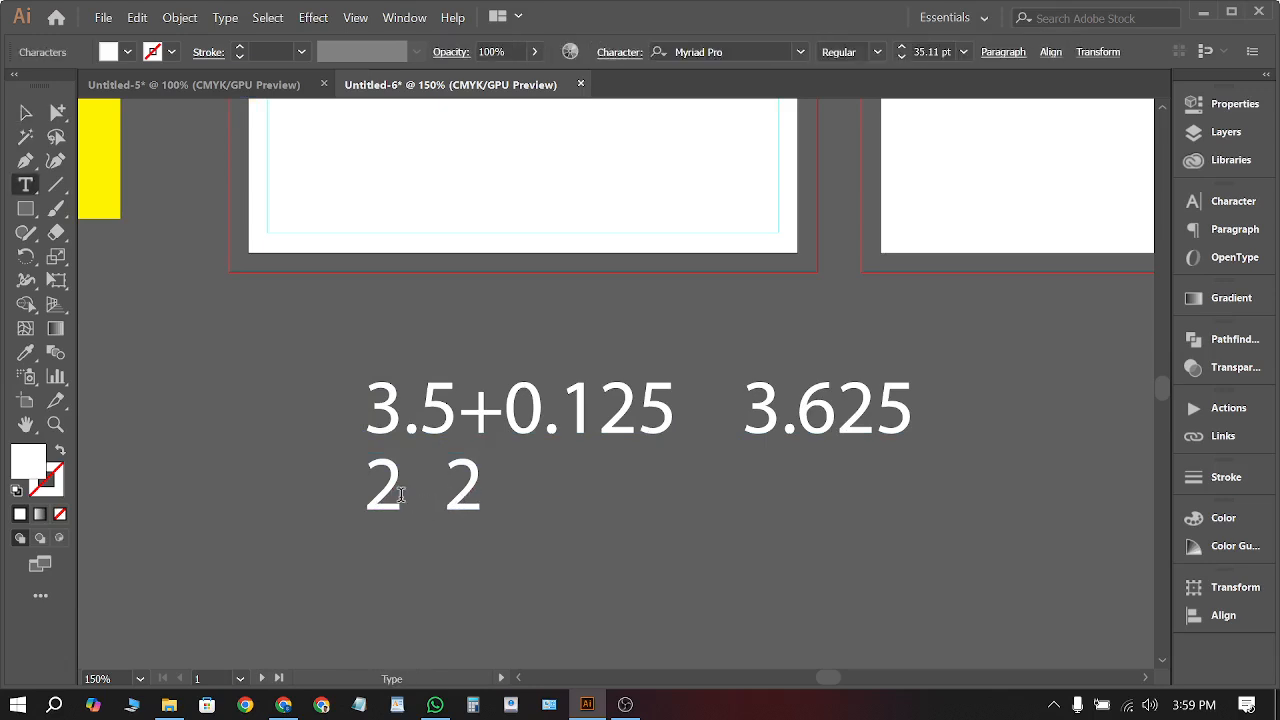
pyautogui.click(26, 112)
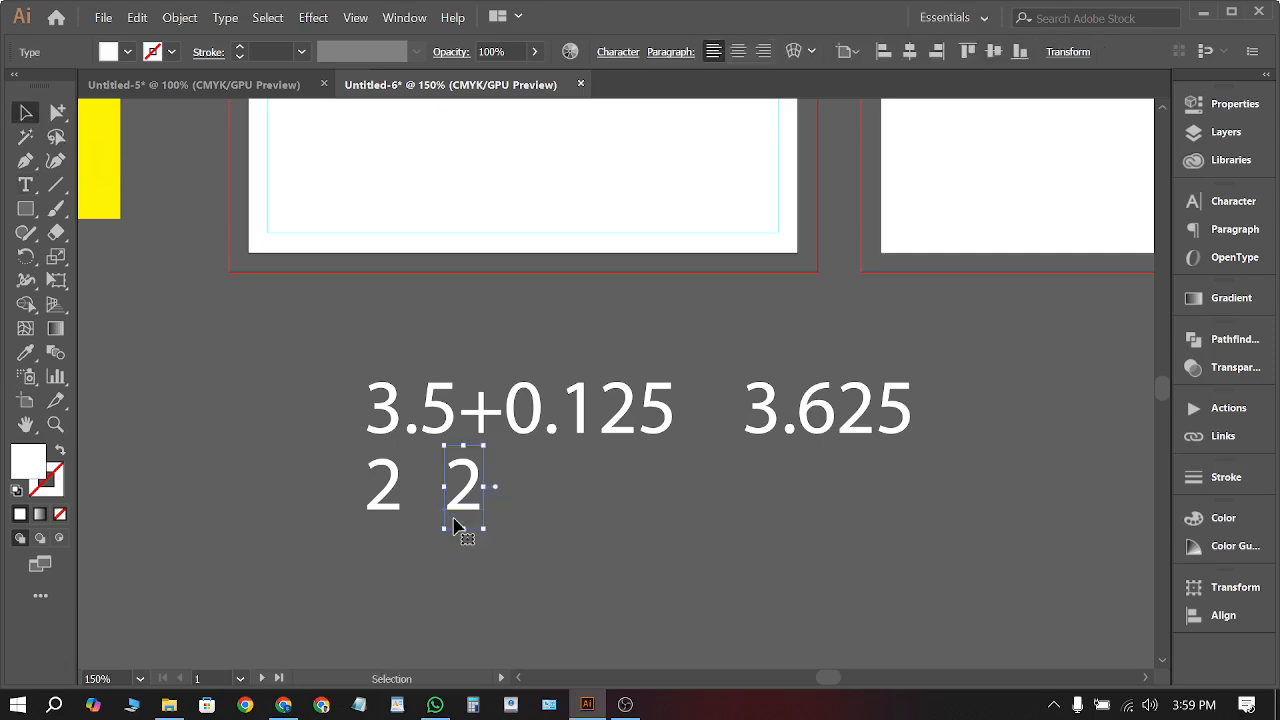
pyautogui.press('Delete')
# Extend the 2 note to read 2+0.125=2.124
pyautogui.click(391, 500)
pyautogui.press('t')
pyautogui.click(394, 486)
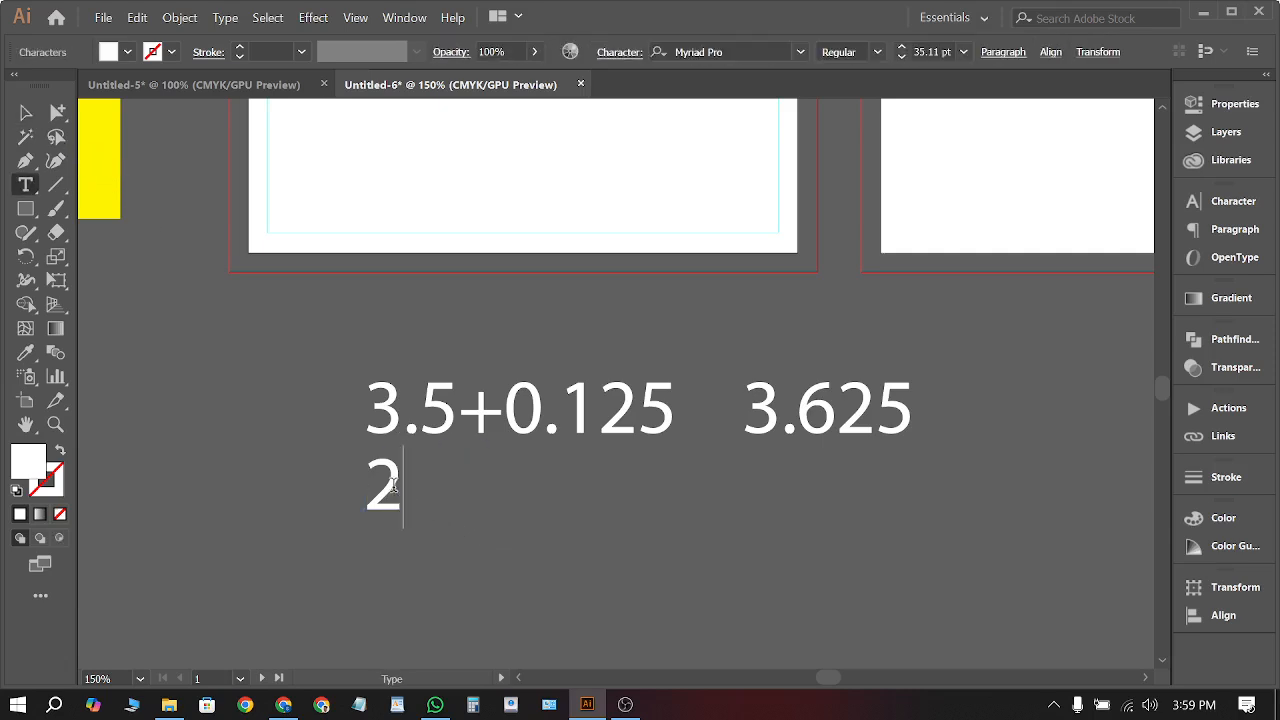
pyautogui.write('+0')
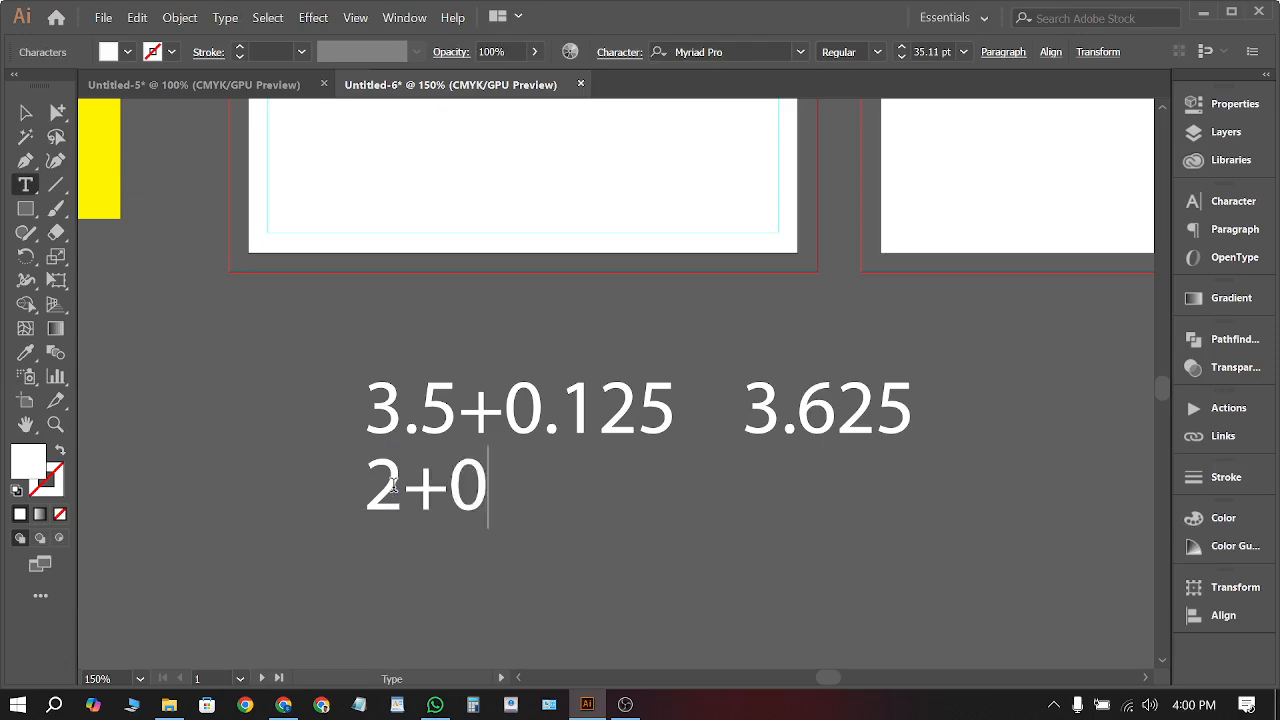
pyautogui.write('.125')
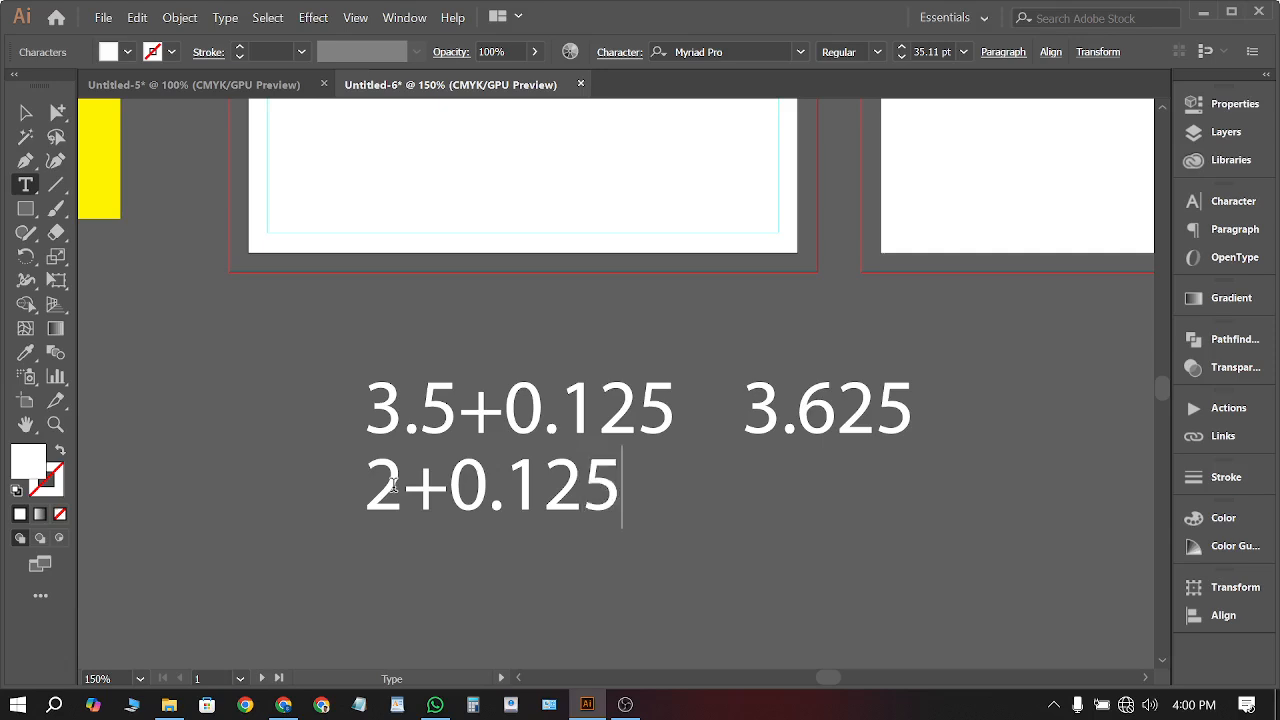
pyautogui.write('+')
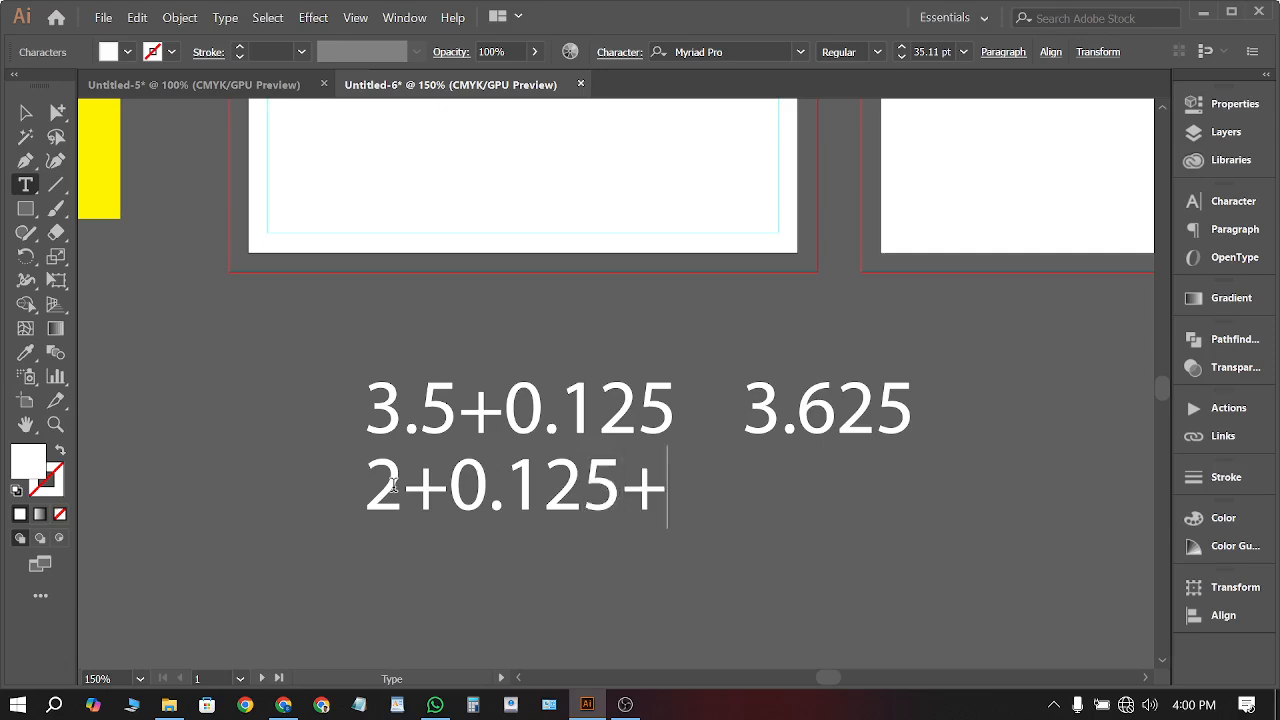
pyautogui.press('BackSpace')
pyautogui.write('=')
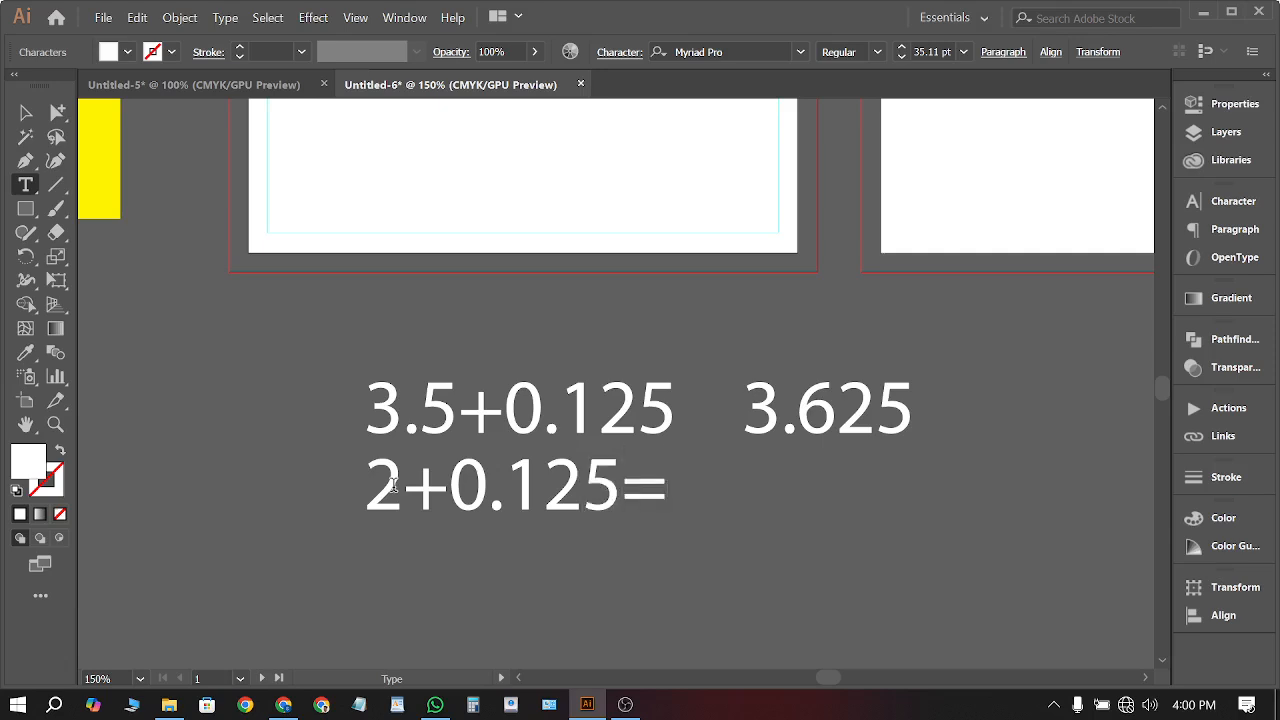
pyautogui.write('2/')
pyautogui.press('BackSpace')
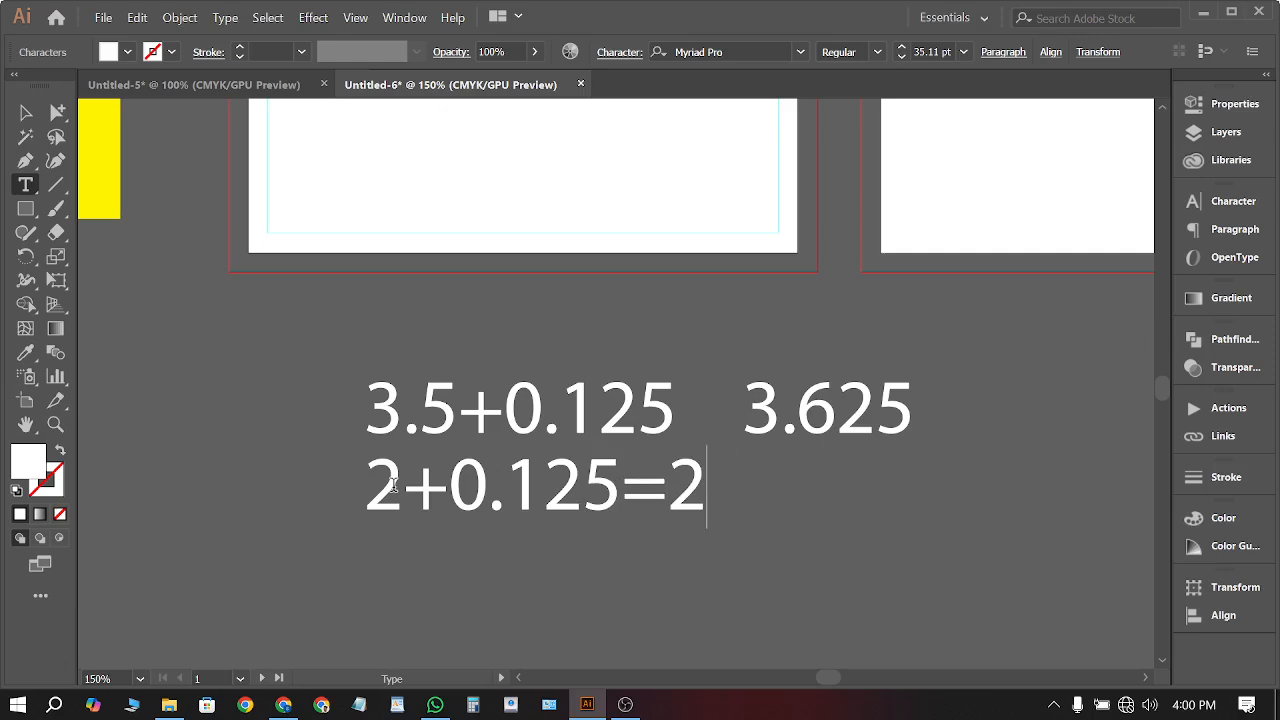
pyautogui.write('.124')
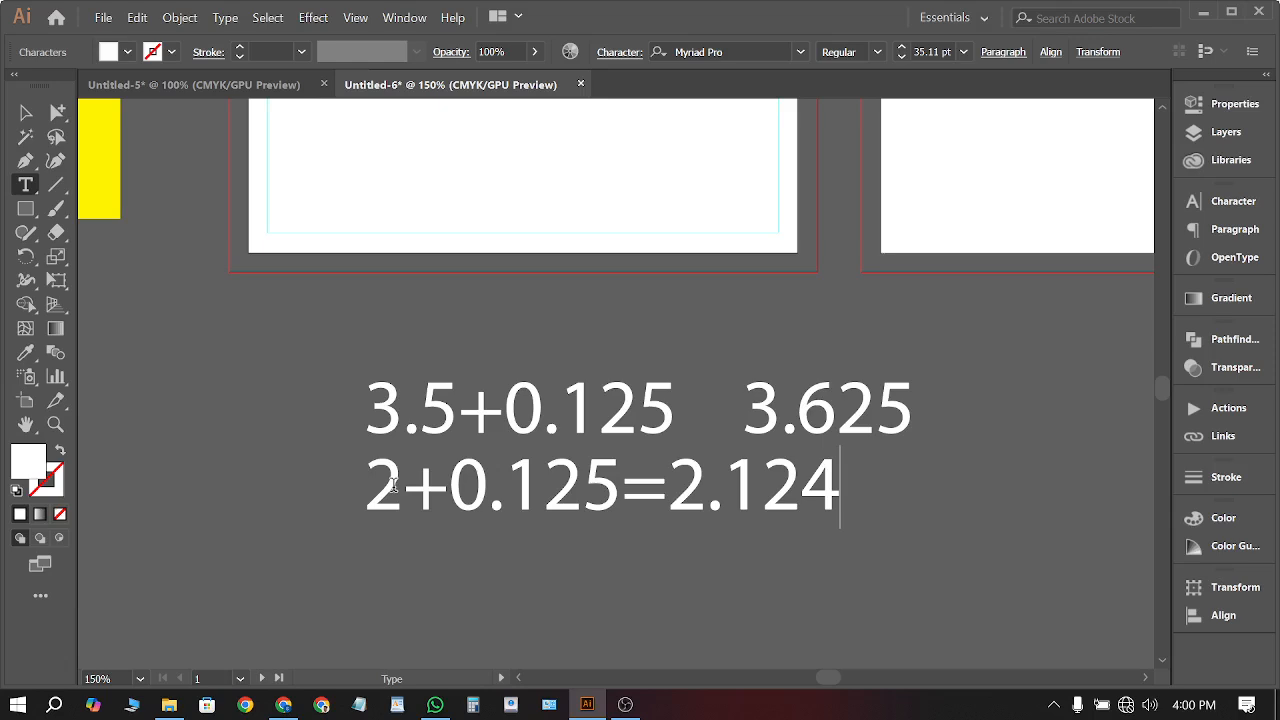
pyautogui.click(25, 112)
pyautogui.click(197, 358)
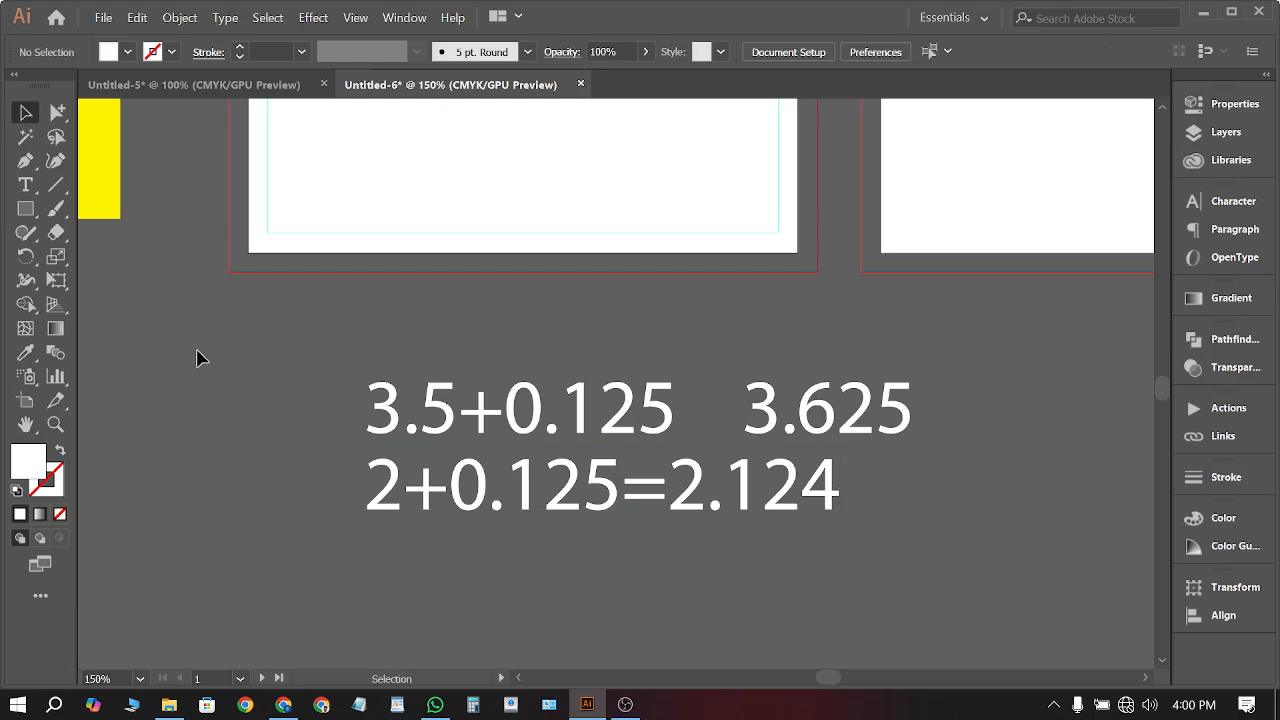
# Correct the result to 2.125 so the line reads 2+0.125=2.125
pyautogui.click(789, 487)
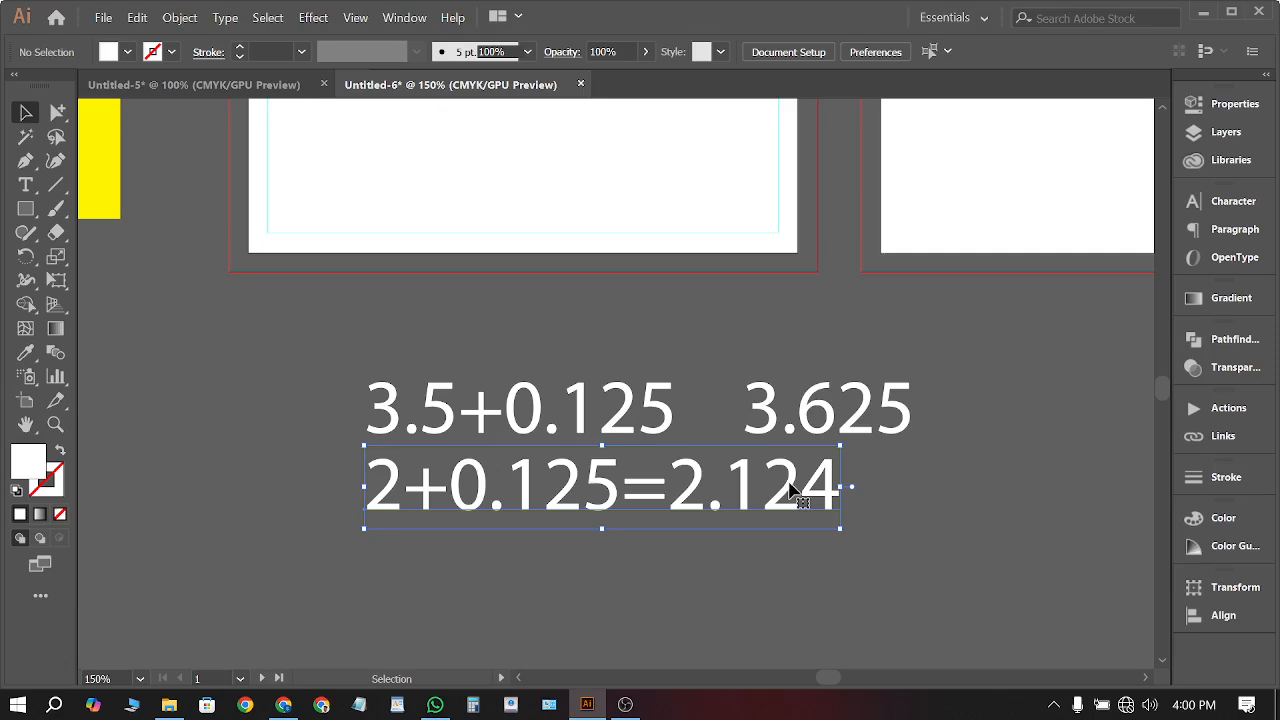
pyautogui.doubleClick(789, 487)
pyautogui.moveTo(802, 490); pyautogui.dragTo(846, 500)
pyautogui.write('5')
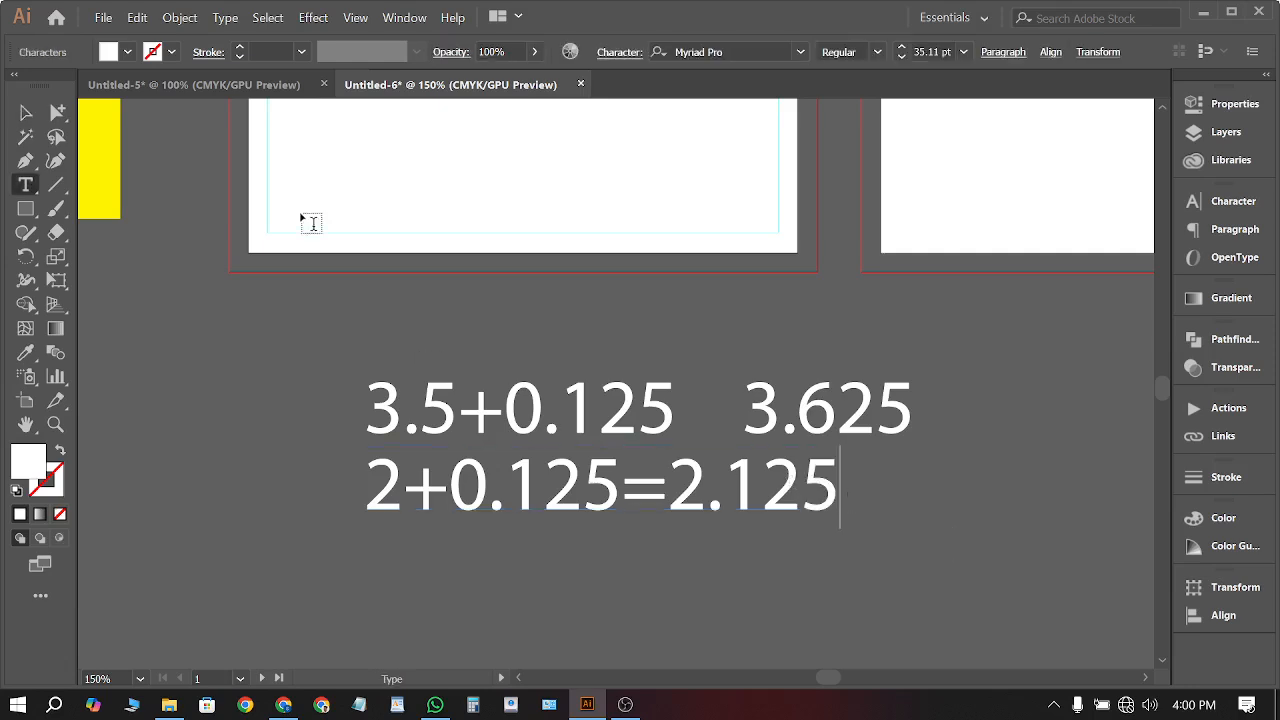
pyautogui.click(24, 113)
pyautogui.click(177, 334)
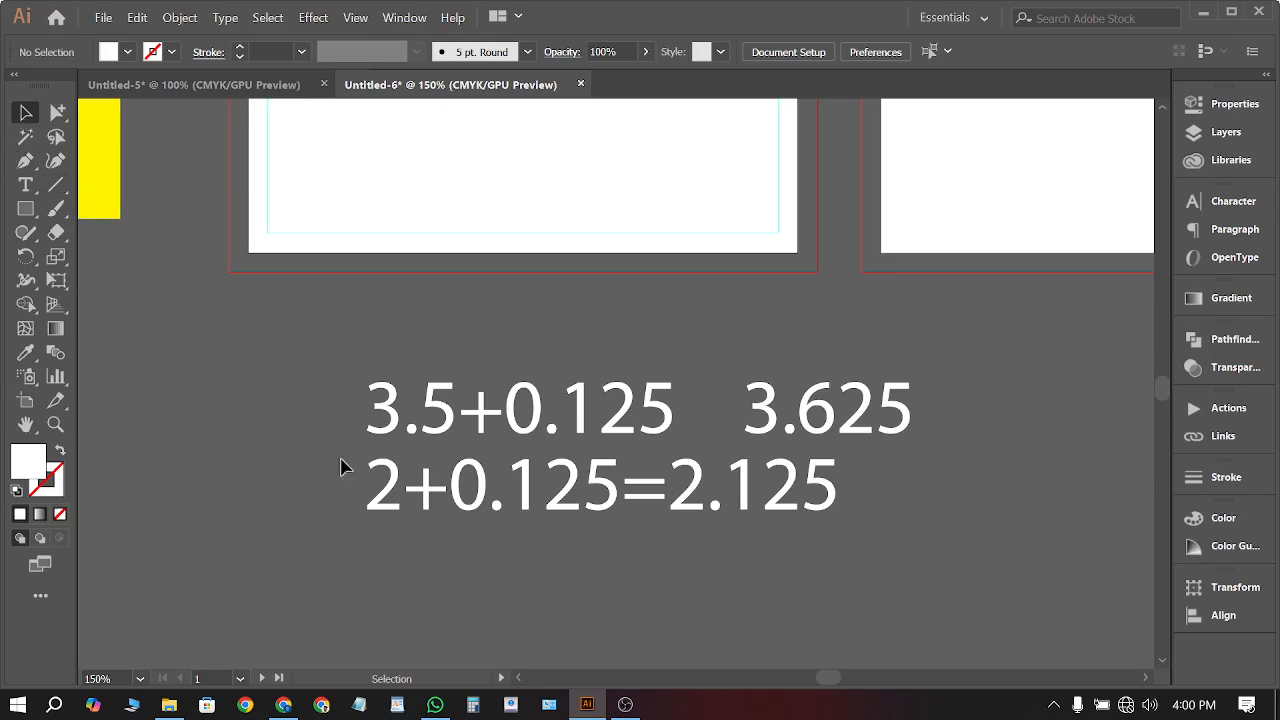
pyautogui.click(562, 449)
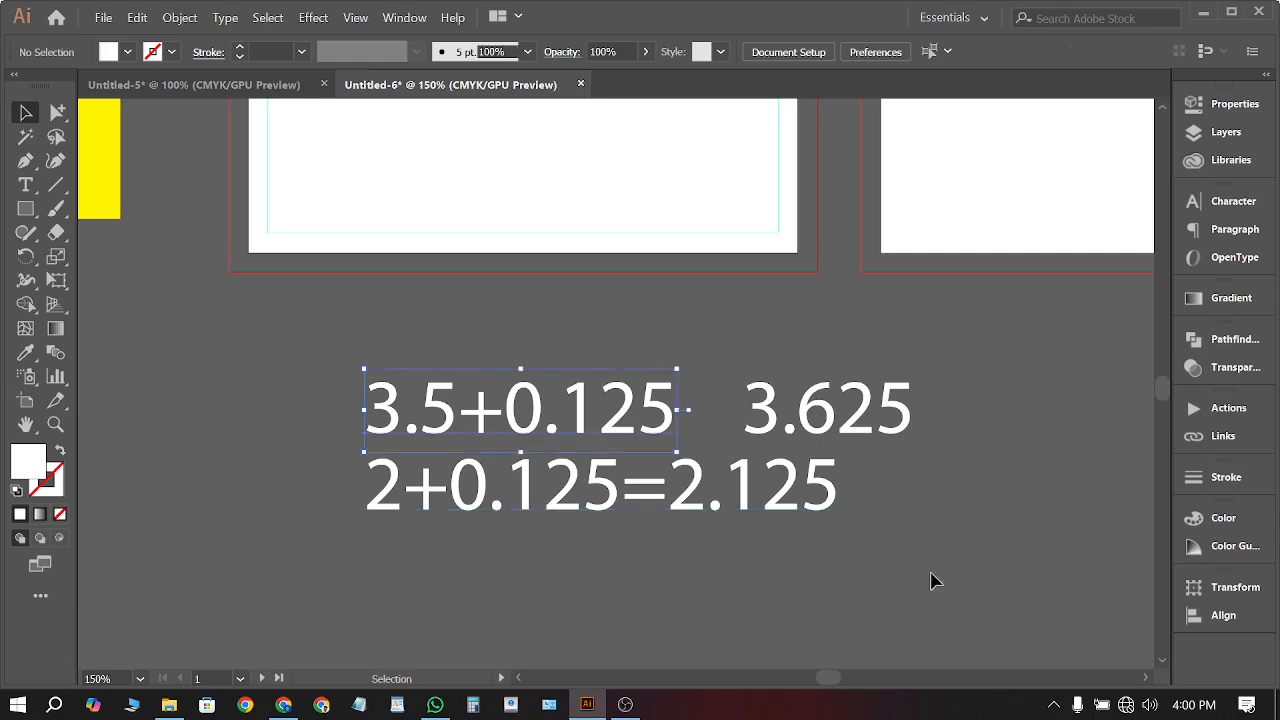
pyautogui.click(1130, 567)
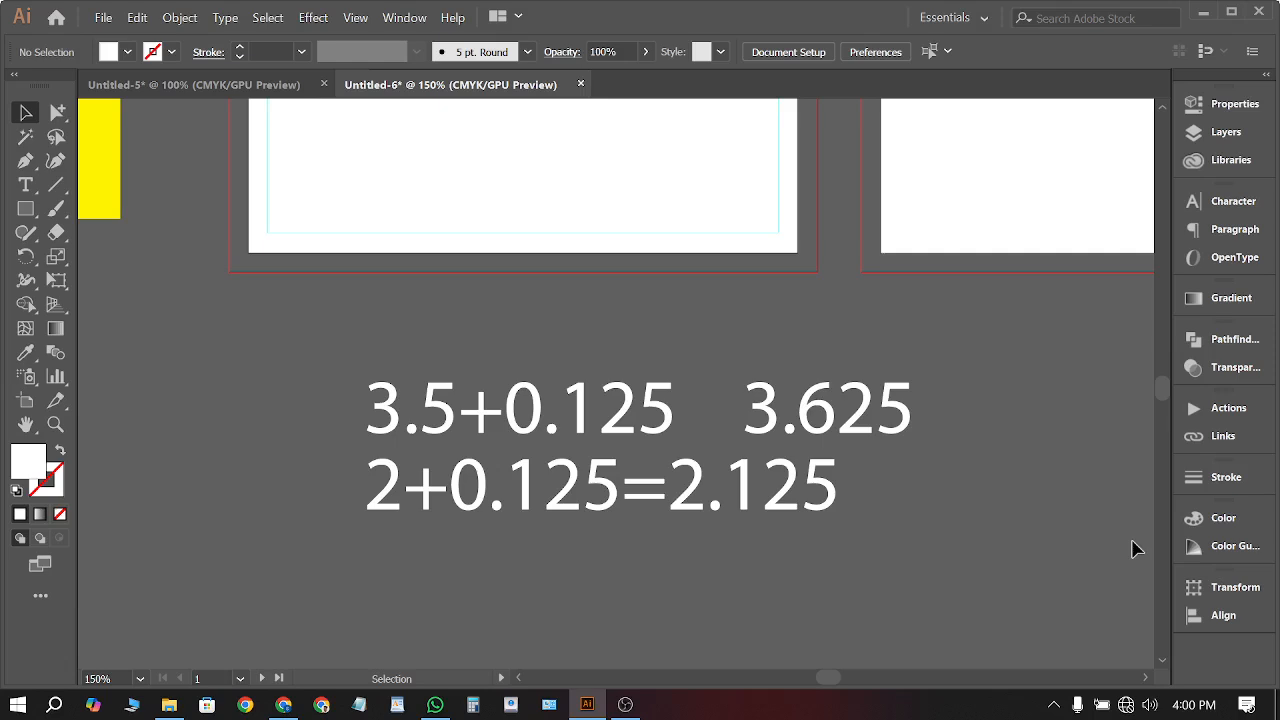
pyautogui.scroll(-1, 874, 449)
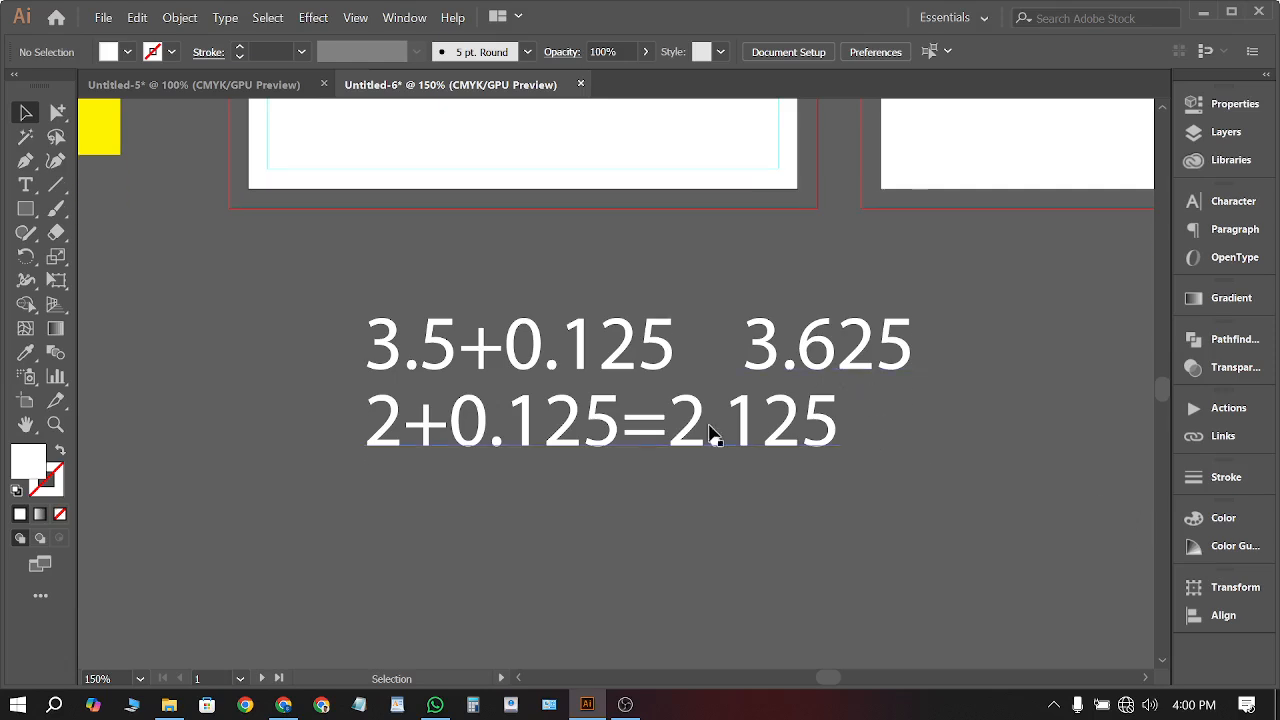
# Move 2+0.125=2.125 lower, delete the separate 3.625, and append =3.625 to 3.5+0.125
pyautogui.moveTo(712, 434); pyautogui.dragTo(705, 508)
pyautogui.click(783, 343)
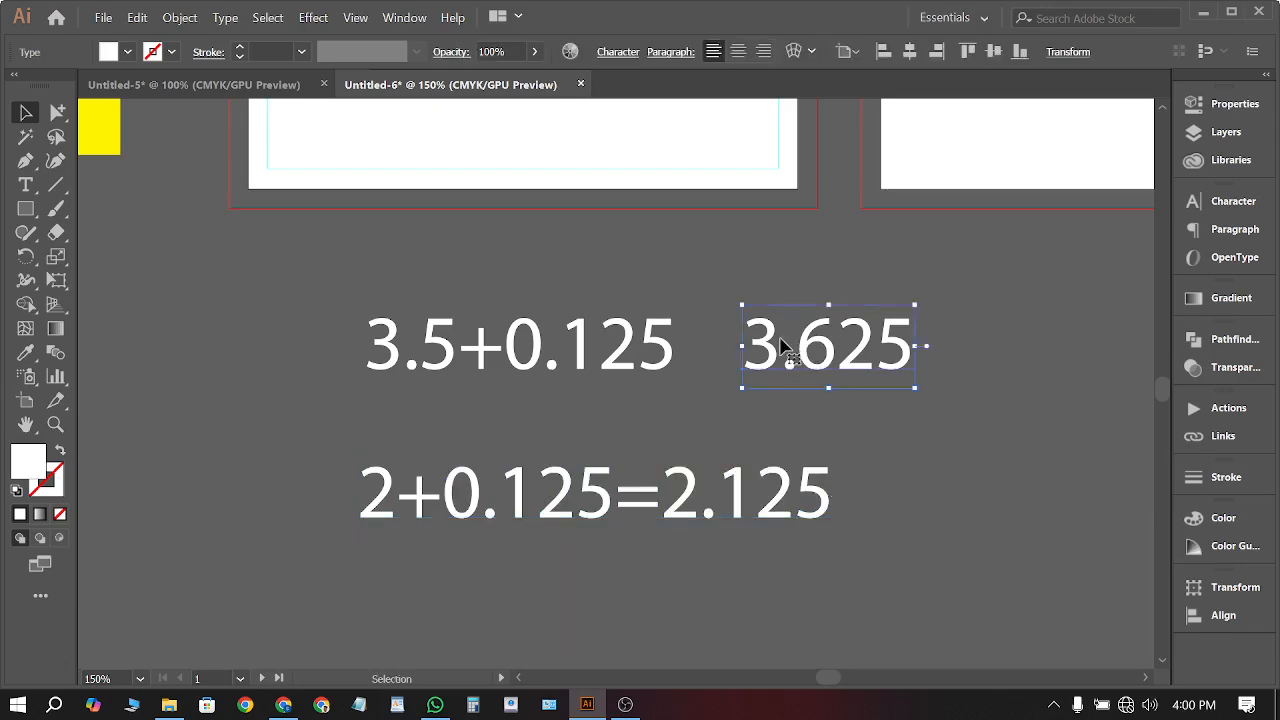
pyautogui.press('Delete')
pyautogui.click(670, 345)
pyautogui.doubleClick(667, 343)
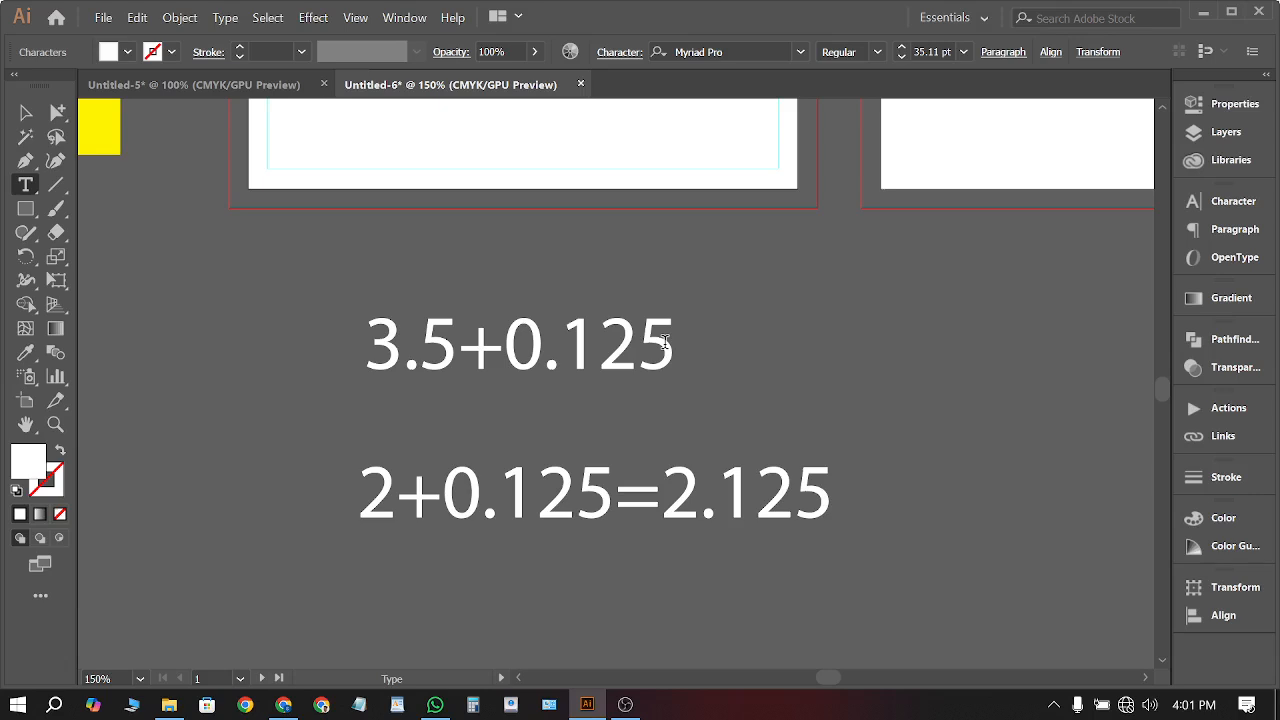
pyautogui.write('=3.')
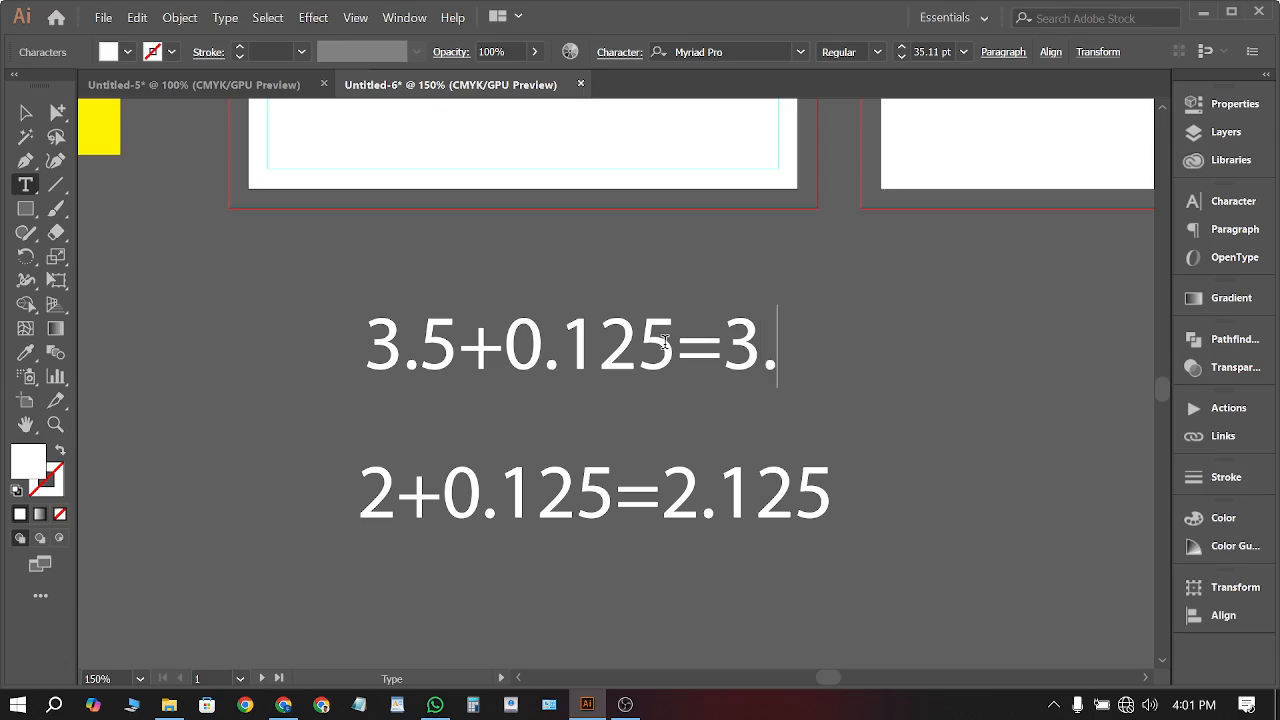
pyautogui.write('625')
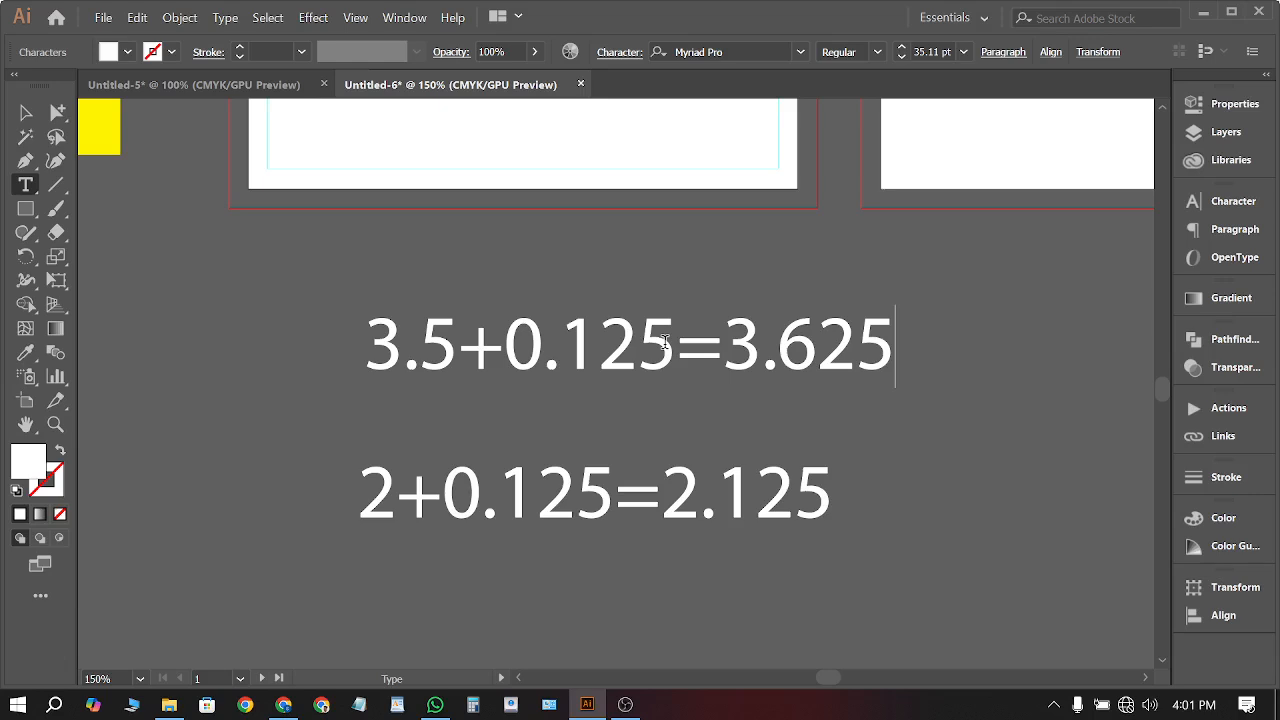
pyautogui.click(25, 113)
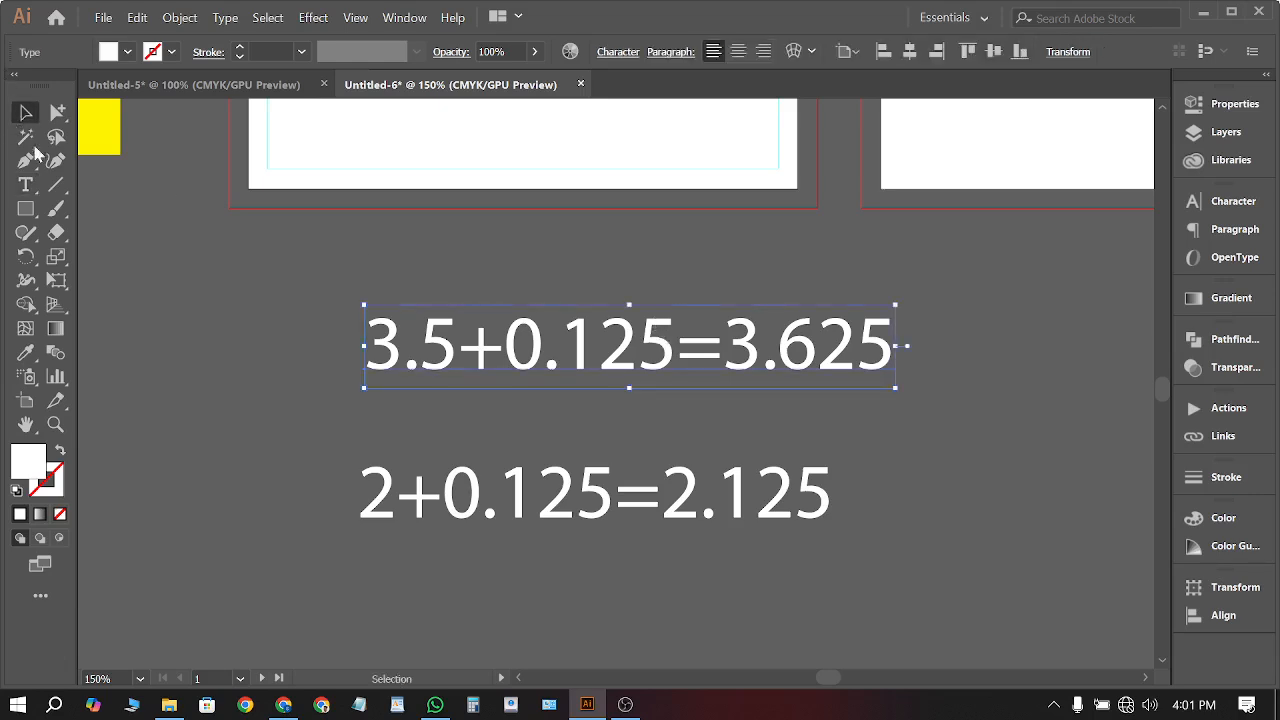
pyautogui.click(175, 373)
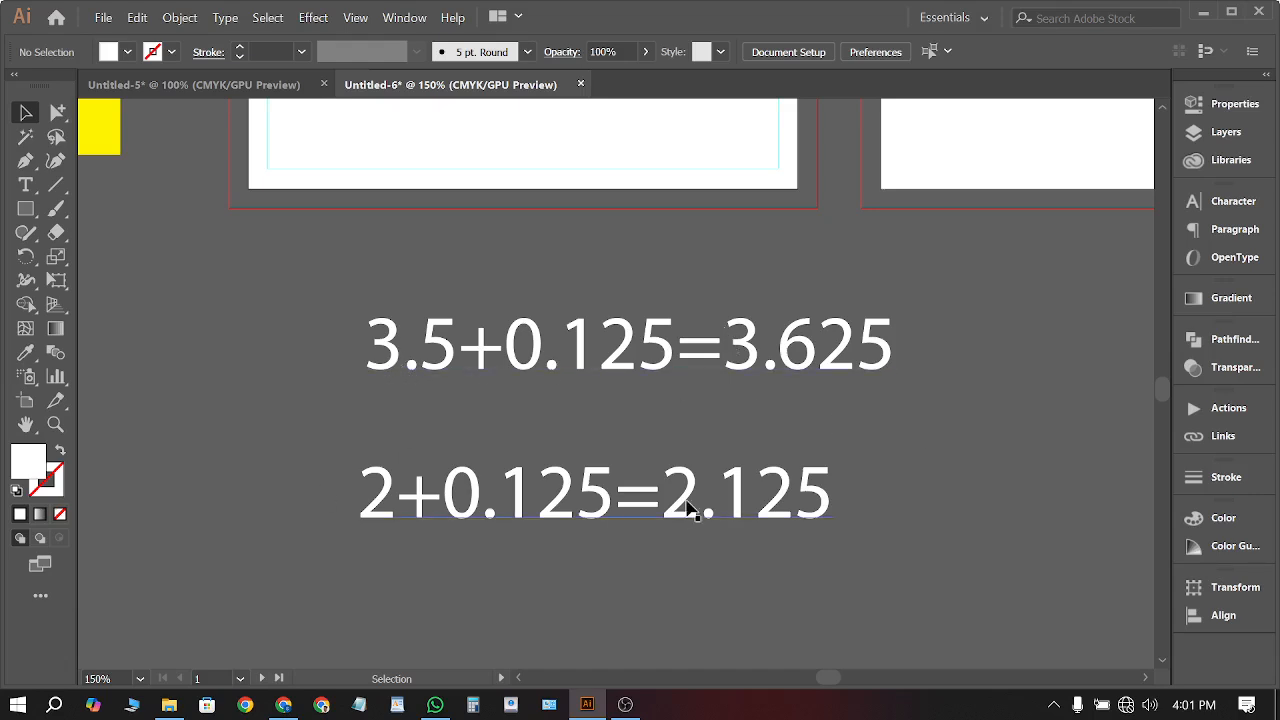
pyautogui.click(745, 362)
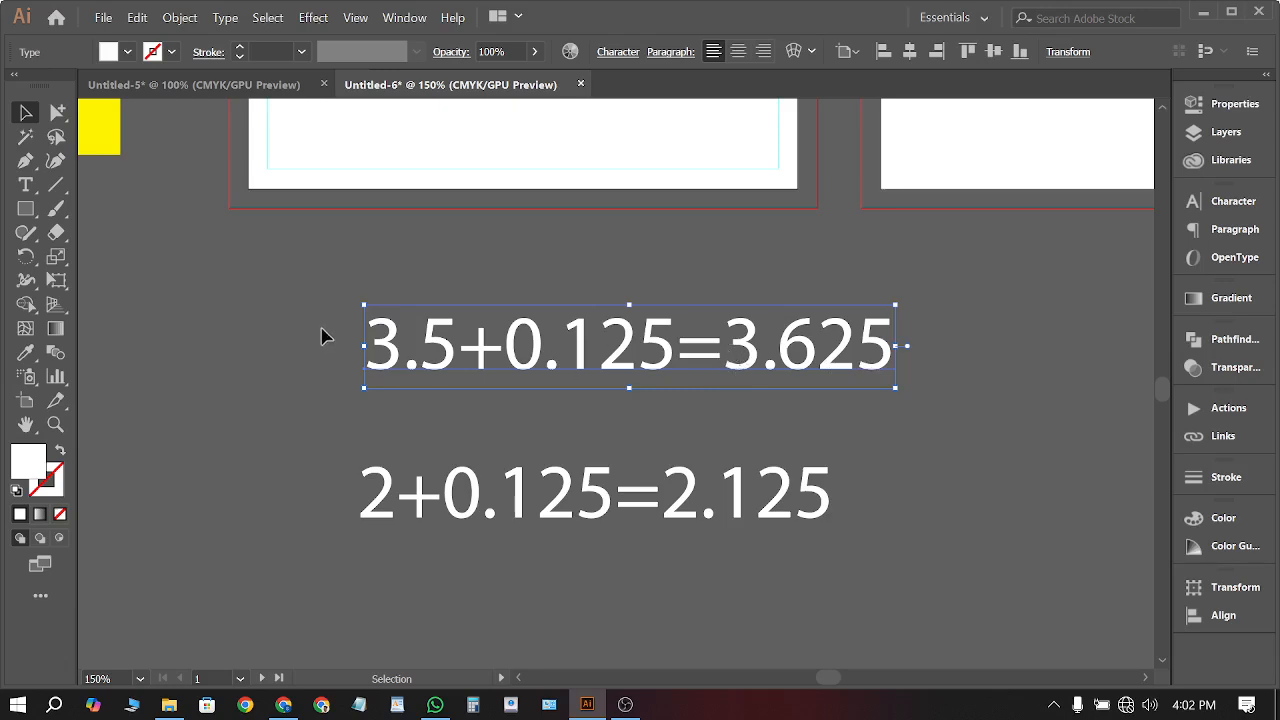
# Copy the small yellow marker square from the card's left edge to its right edge
pyautogui.keyDown('alt'); pyautogui.scroll(-4, 450, 325); pyautogui.keyUp('alt')
pyautogui.keyDown('alt'); pyautogui.scroll(6, 402, 288); pyautogui.keyUp('alt')
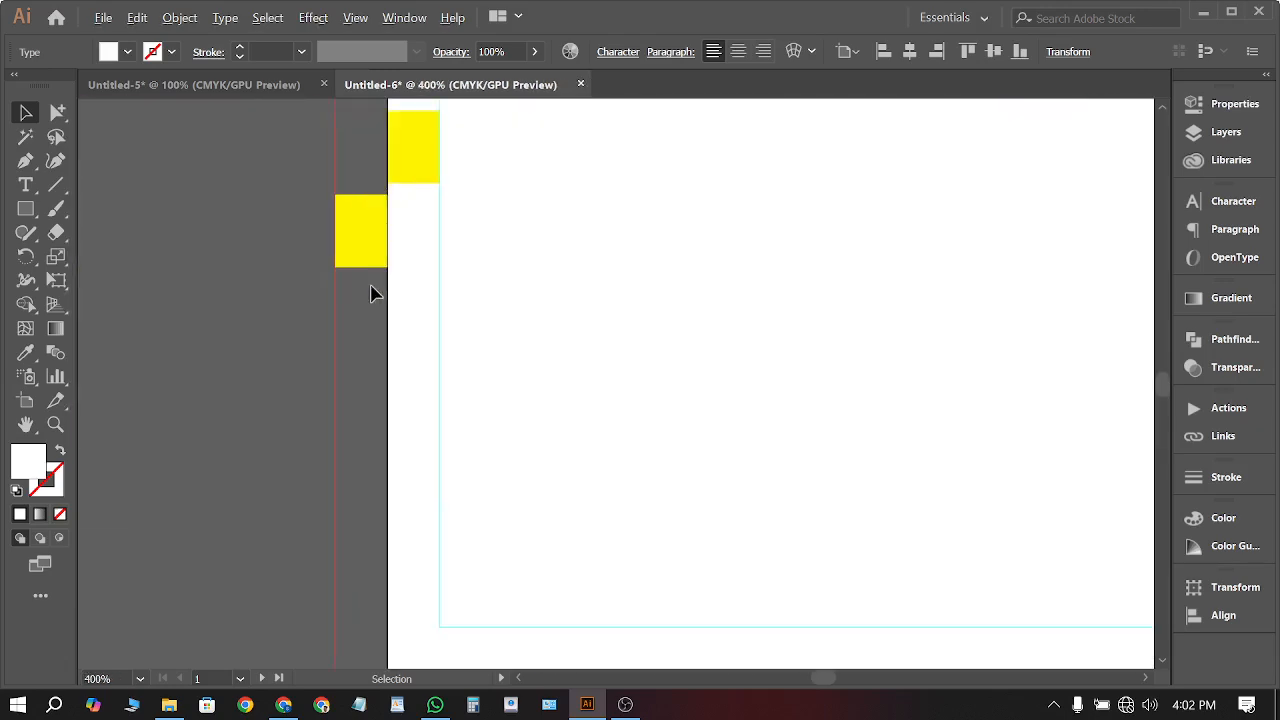
pyautogui.keyDown('alt'); pyautogui.scroll(3, 350, 350); pyautogui.keyUp('alt')
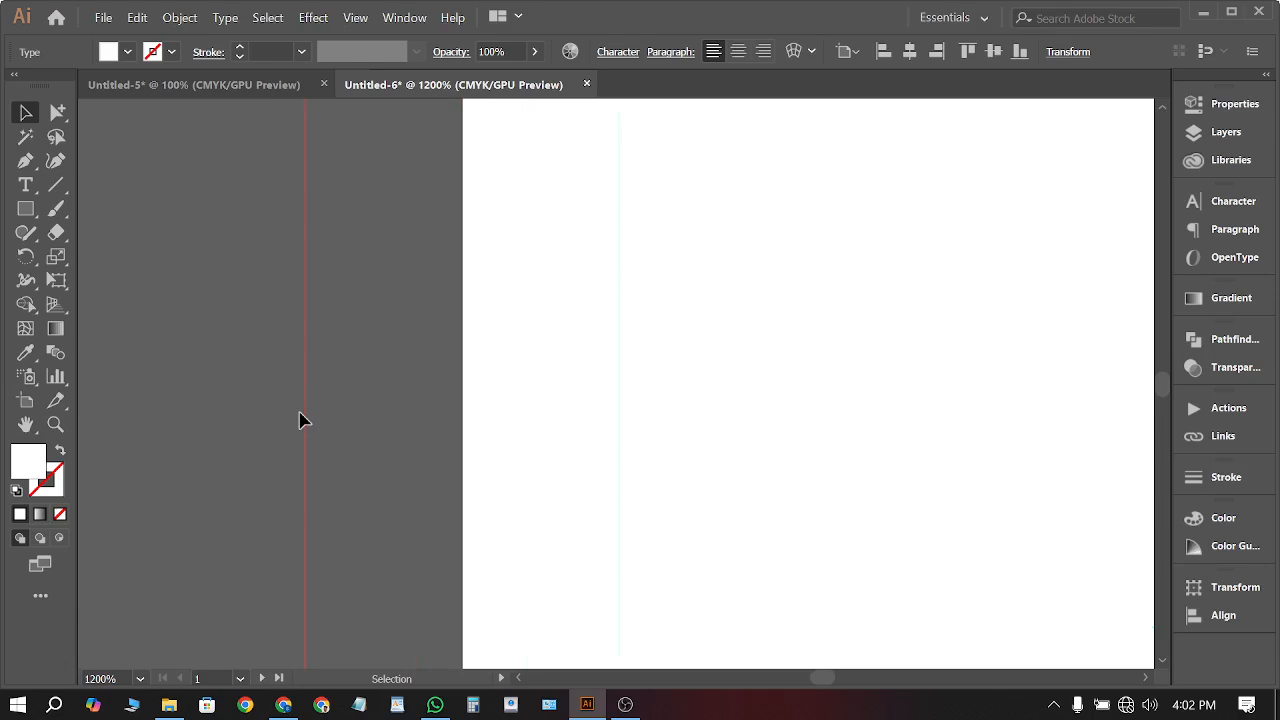
pyautogui.keyDown('alt'); pyautogui.scroll(-8, 300, 374); pyautogui.keyUp('alt')
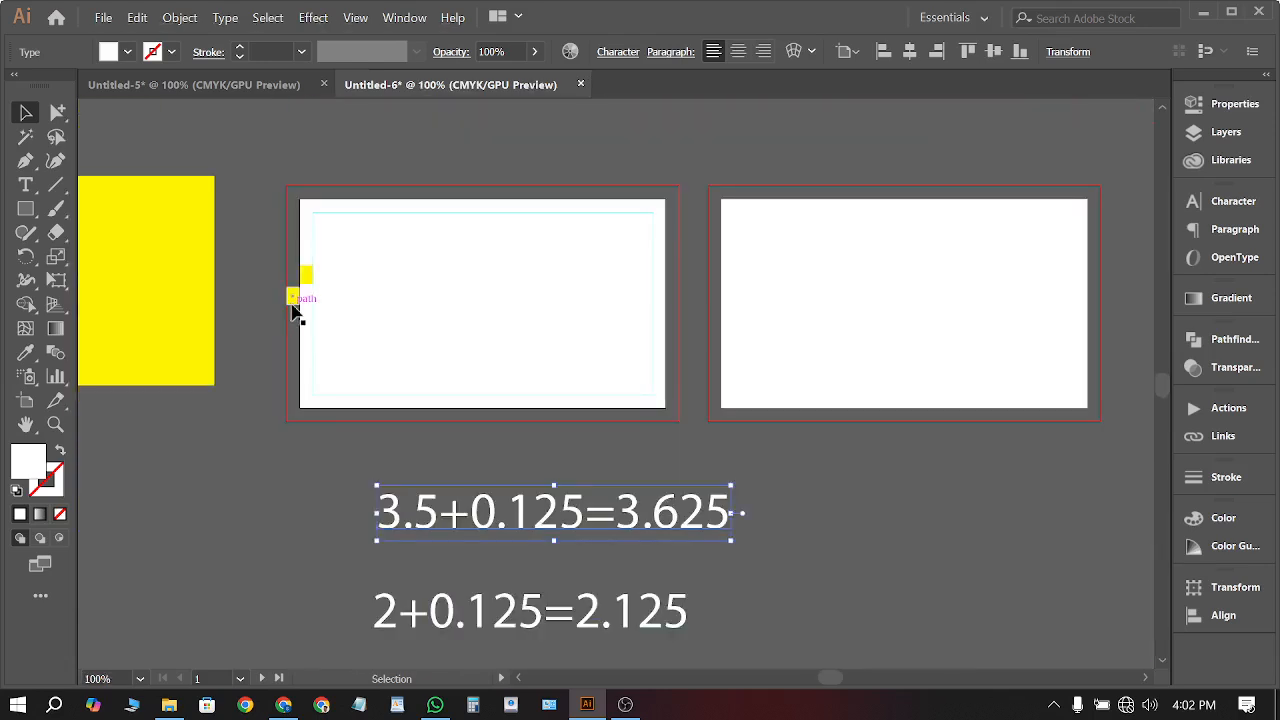
pyautogui.moveTo(293, 310); pyautogui.dragTo(672, 322)
pyautogui.click(690, 398)
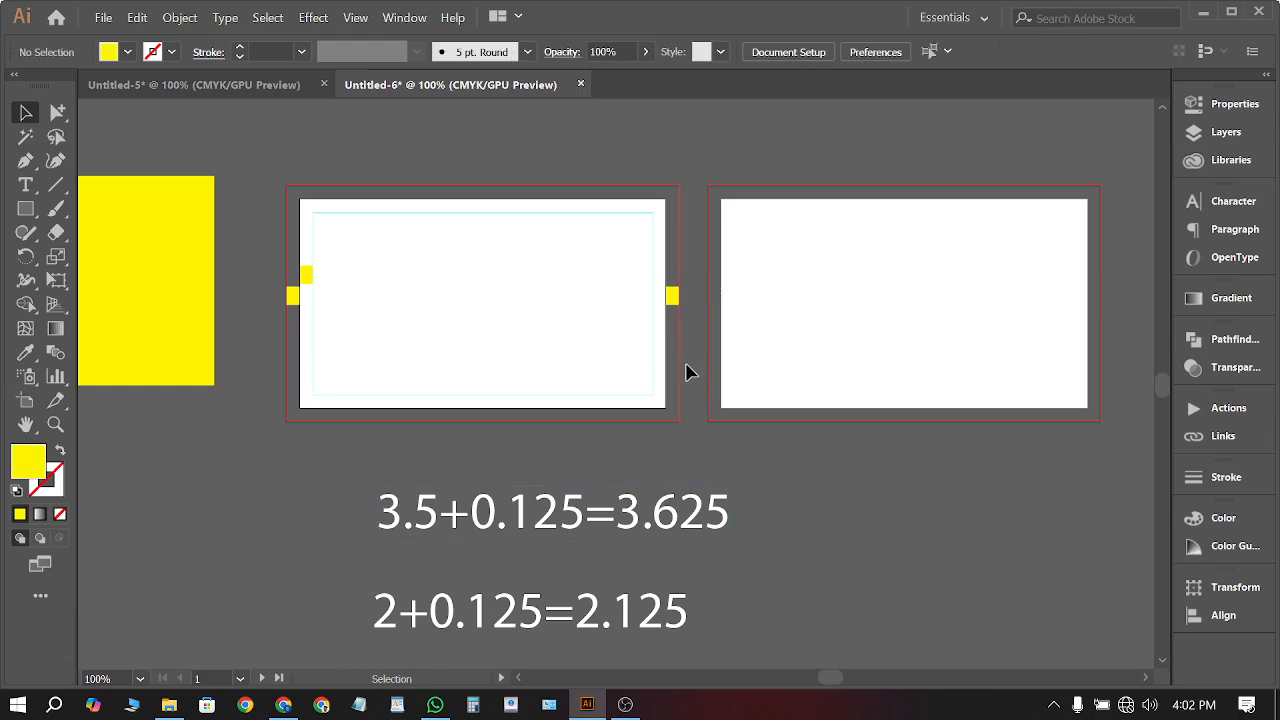
pyautogui.scroll(1, 588, 346)
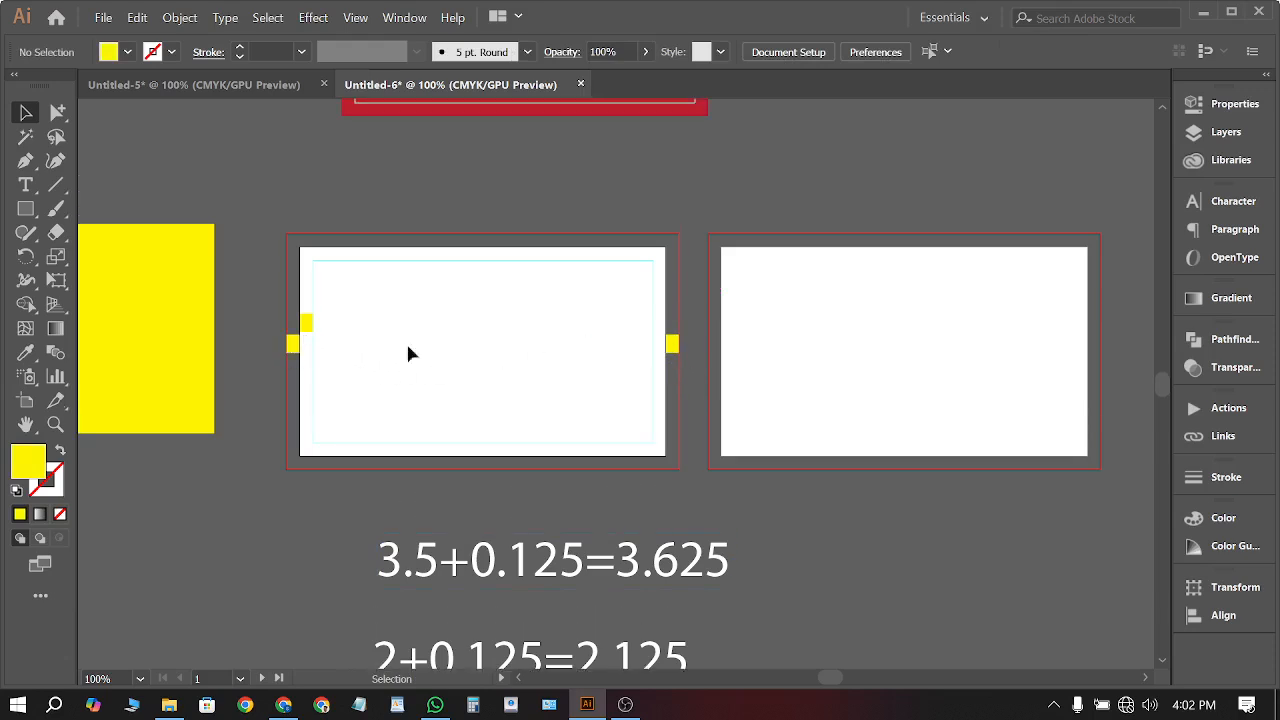
pyautogui.scroll(-4, 678, 362)
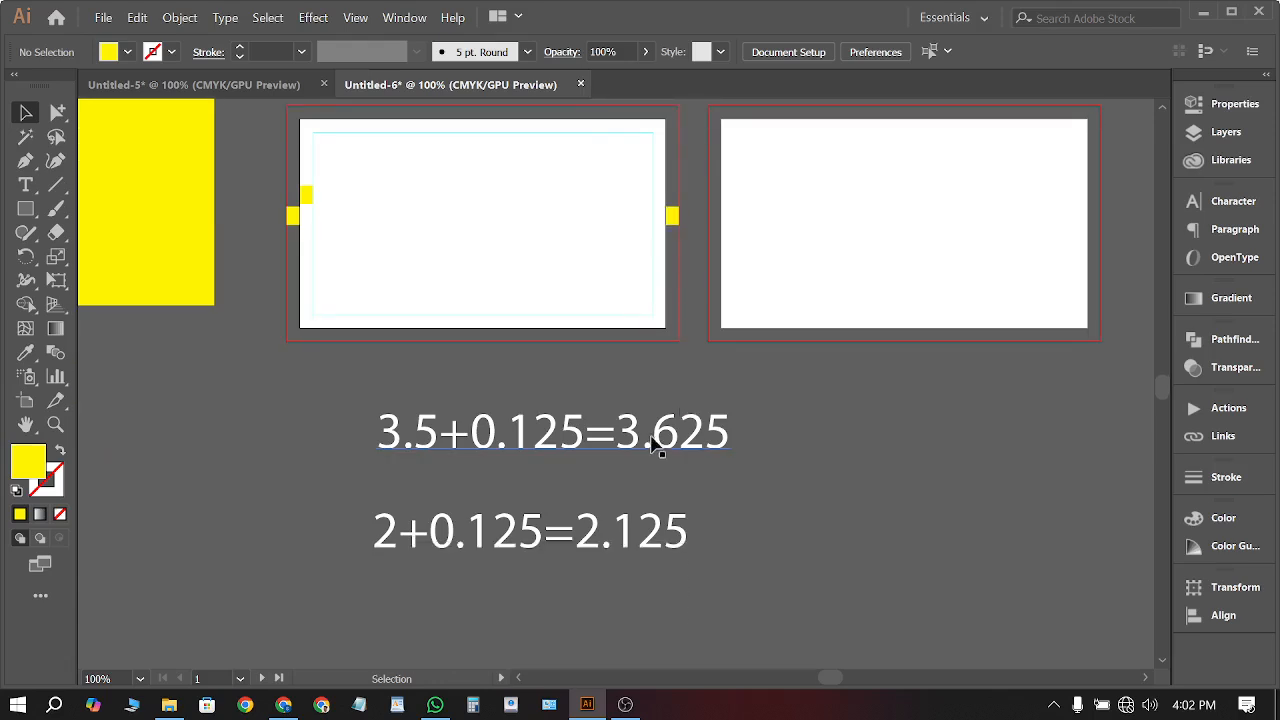
# Duplicate the 3.5+0.125=3.625 equation to the right and edit it to 0.125+0.125=0.25
pyautogui.moveTo(621, 368); pyautogui.dragTo(994, 352)
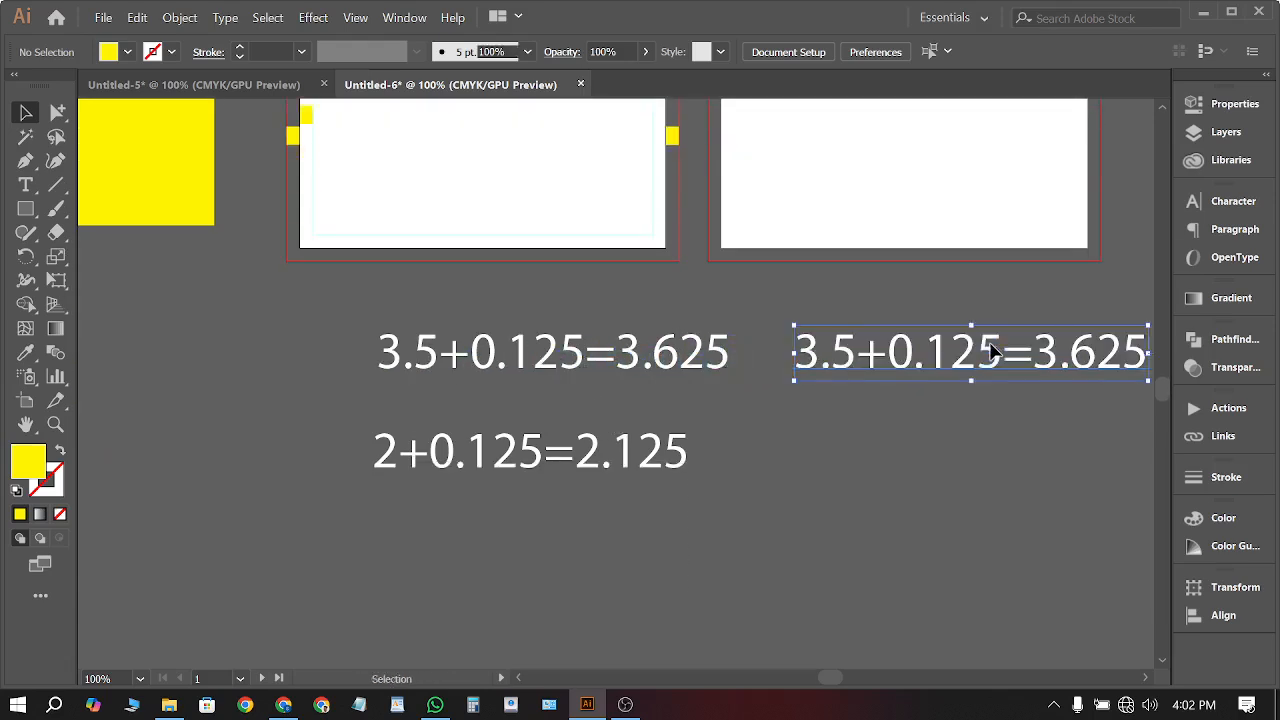
pyautogui.doubleClick(994, 352)
pyautogui.hscroll(3, 950, 354)
pyautogui.hscroll(1, 950, 355)
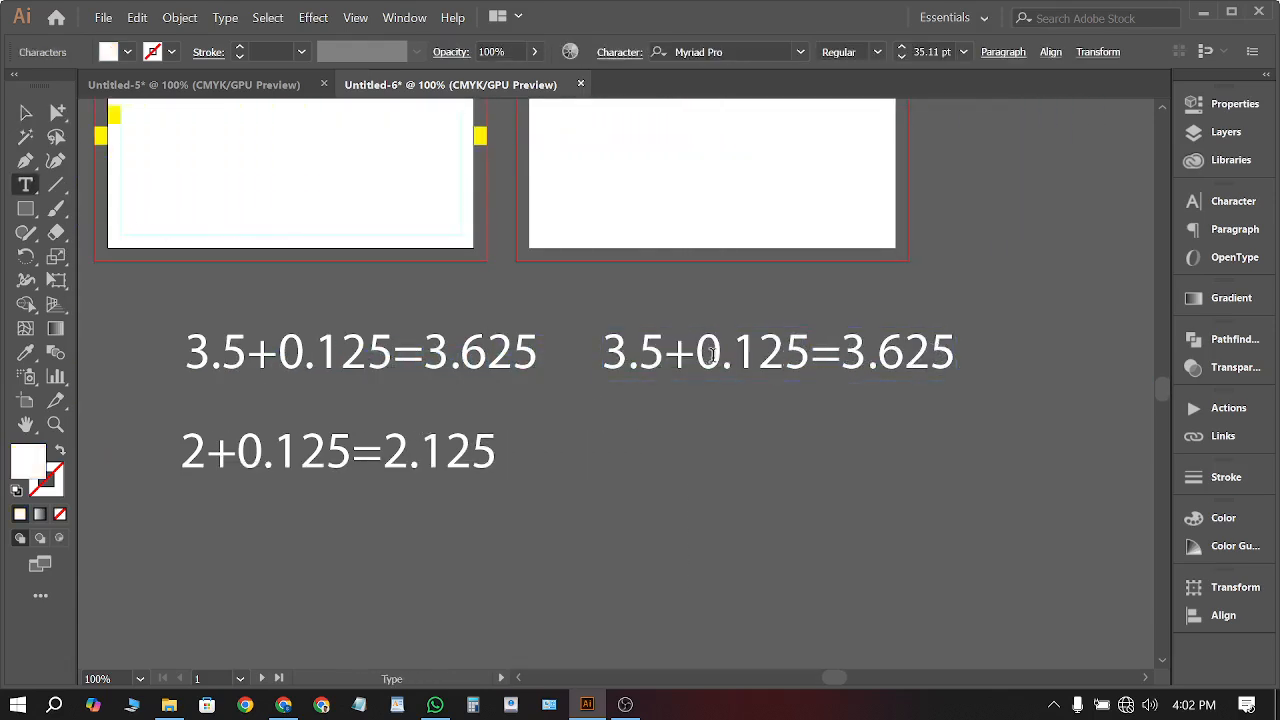
pyautogui.moveTo(666, 355); pyautogui.dragTo(592, 366)
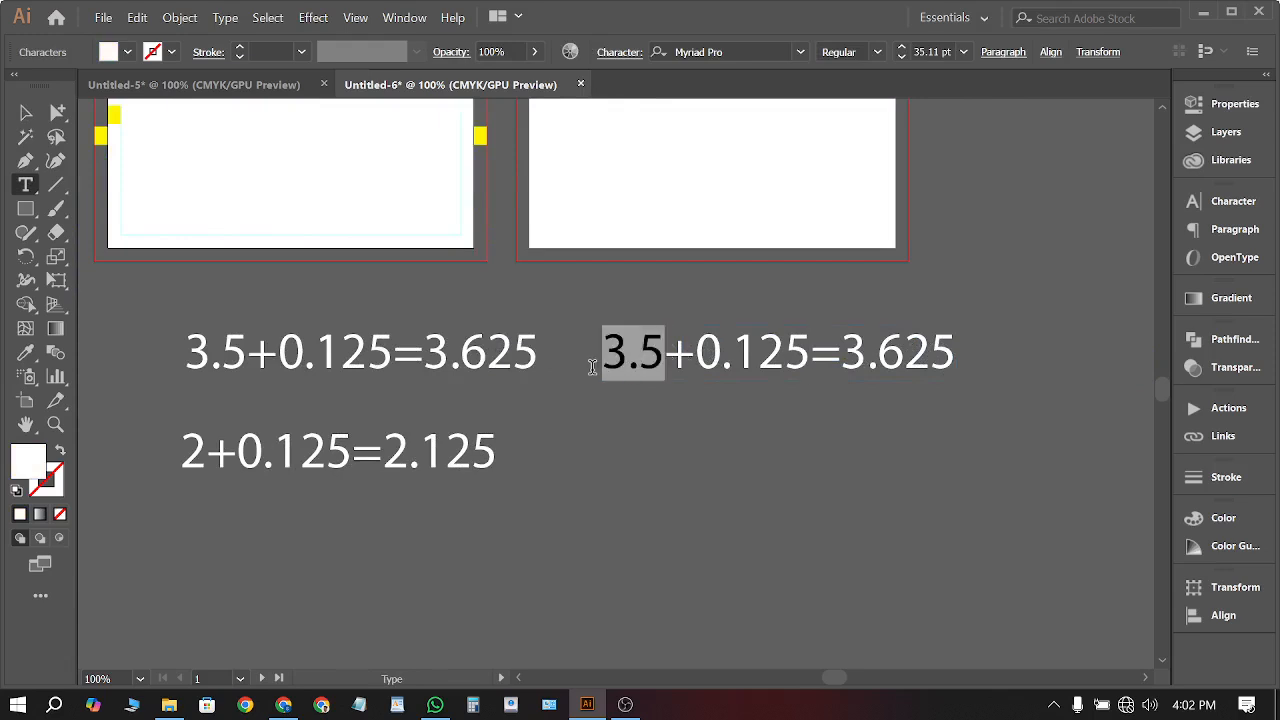
pyautogui.write('0.125')
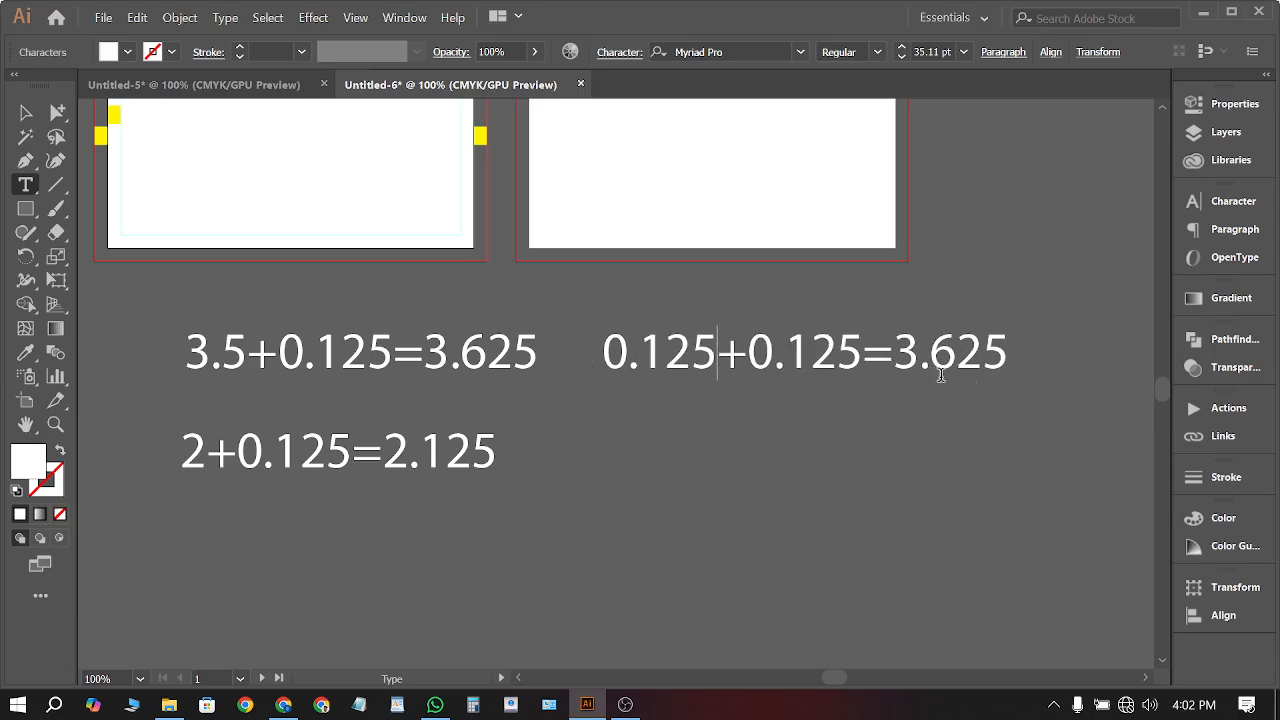
pyautogui.moveTo(897, 355); pyautogui.dragTo(1014, 364)
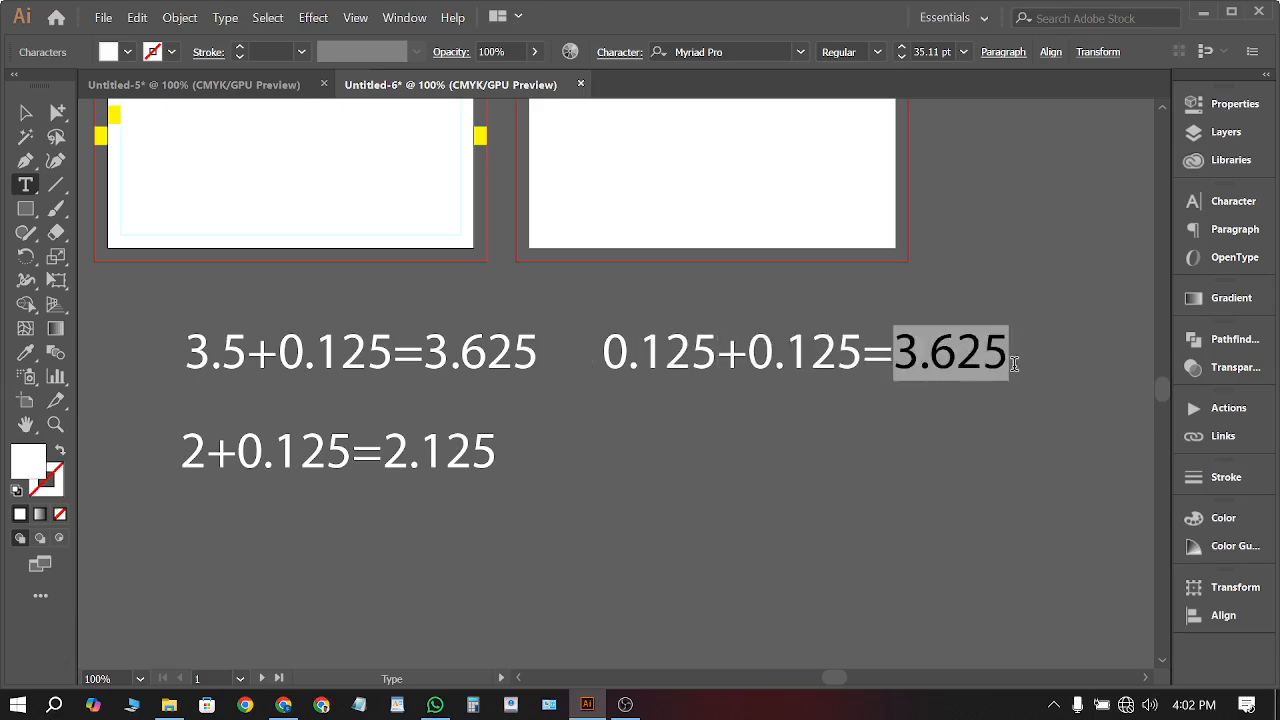
pyautogui.write('0.')
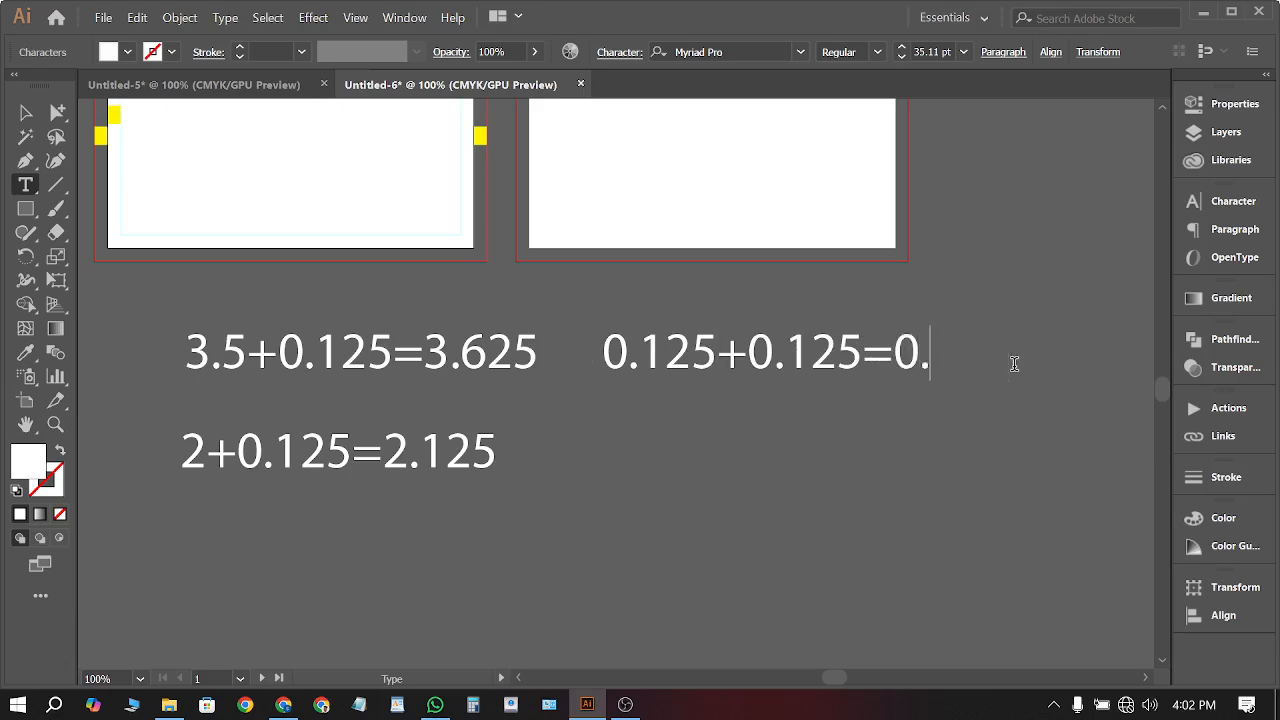
pyautogui.write('25')
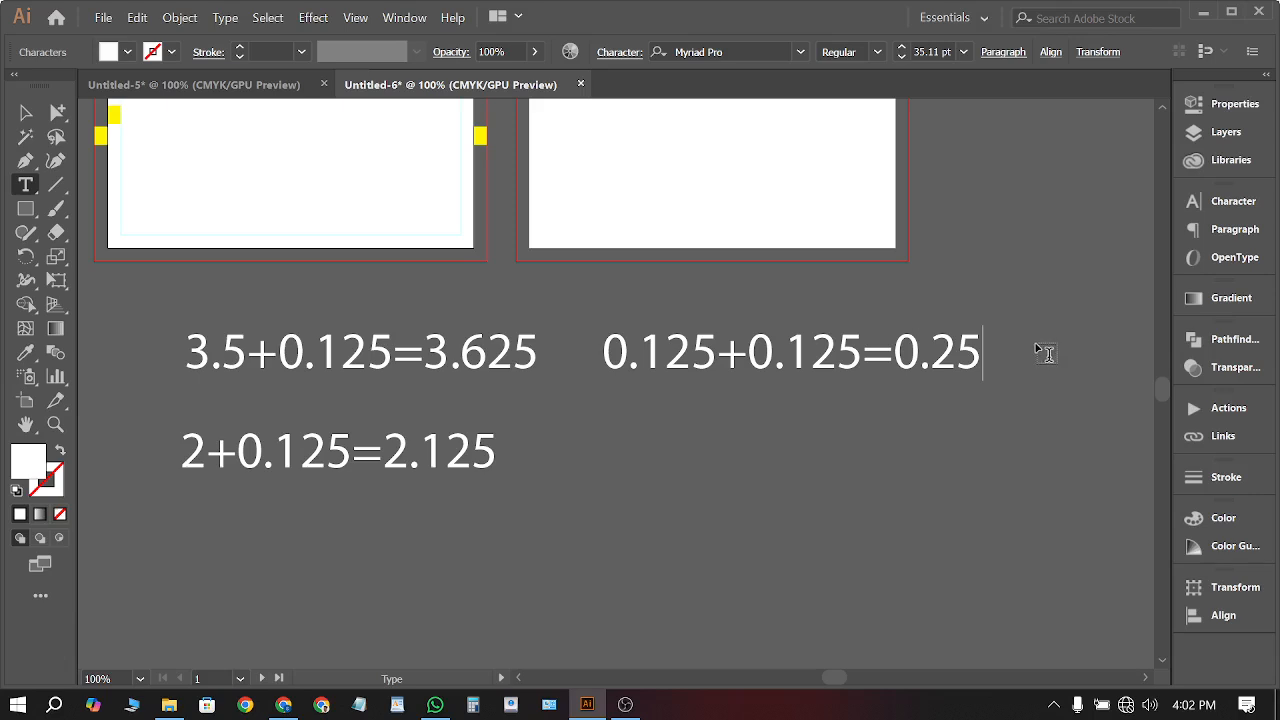
pyautogui.click(25, 112)
pyautogui.click(790, 460)
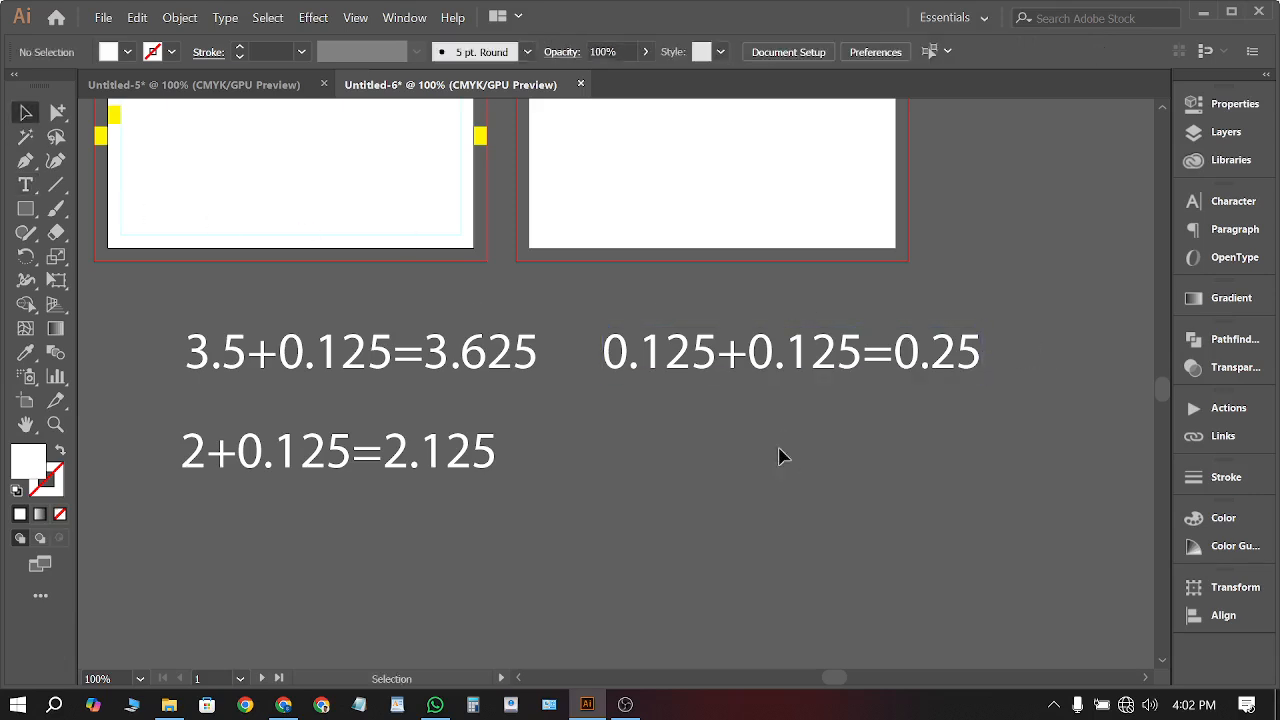
# Copy a side yellow marker to the bottom centre of the card and adjust its height
pyautogui.scroll(1, 400, 337)
pyautogui.hscroll(-4, 440, 248)
pyautogui.scroll(2, 385, 217)
pyautogui.scroll(4, 655, 254)
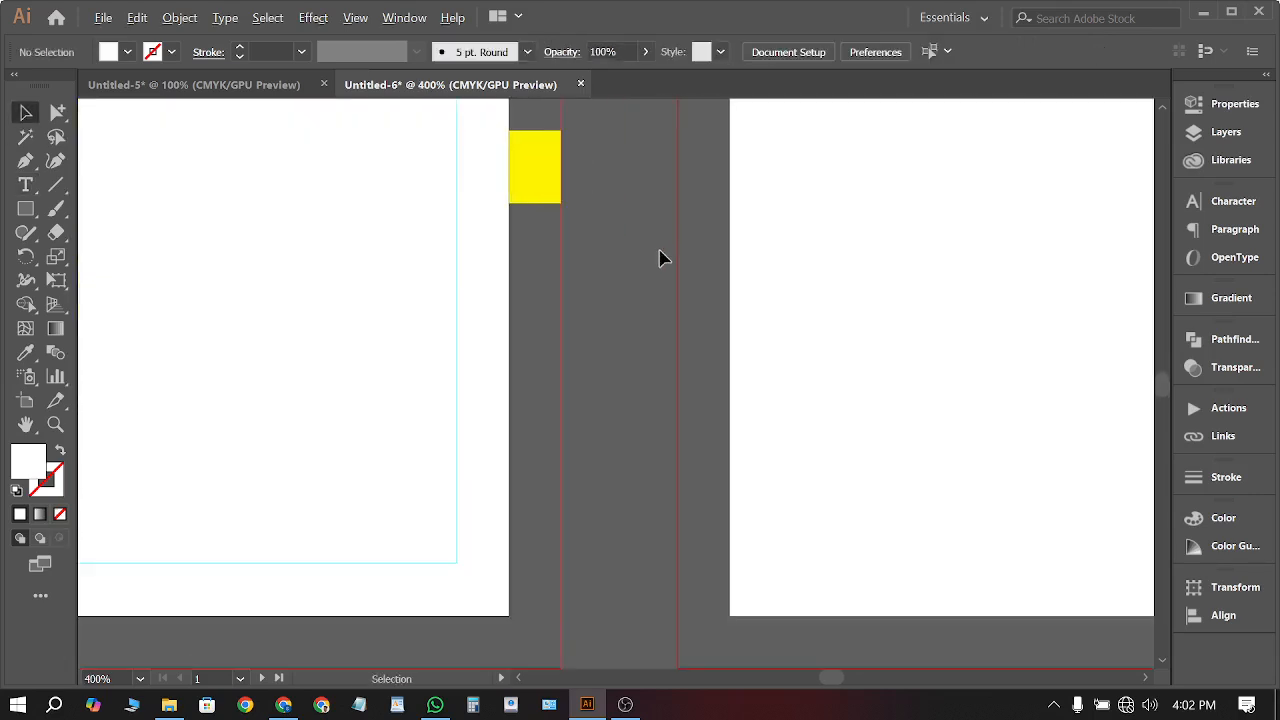
pyautogui.scroll(-3, 544, 211)
pyautogui.scroll(2, 434, 337)
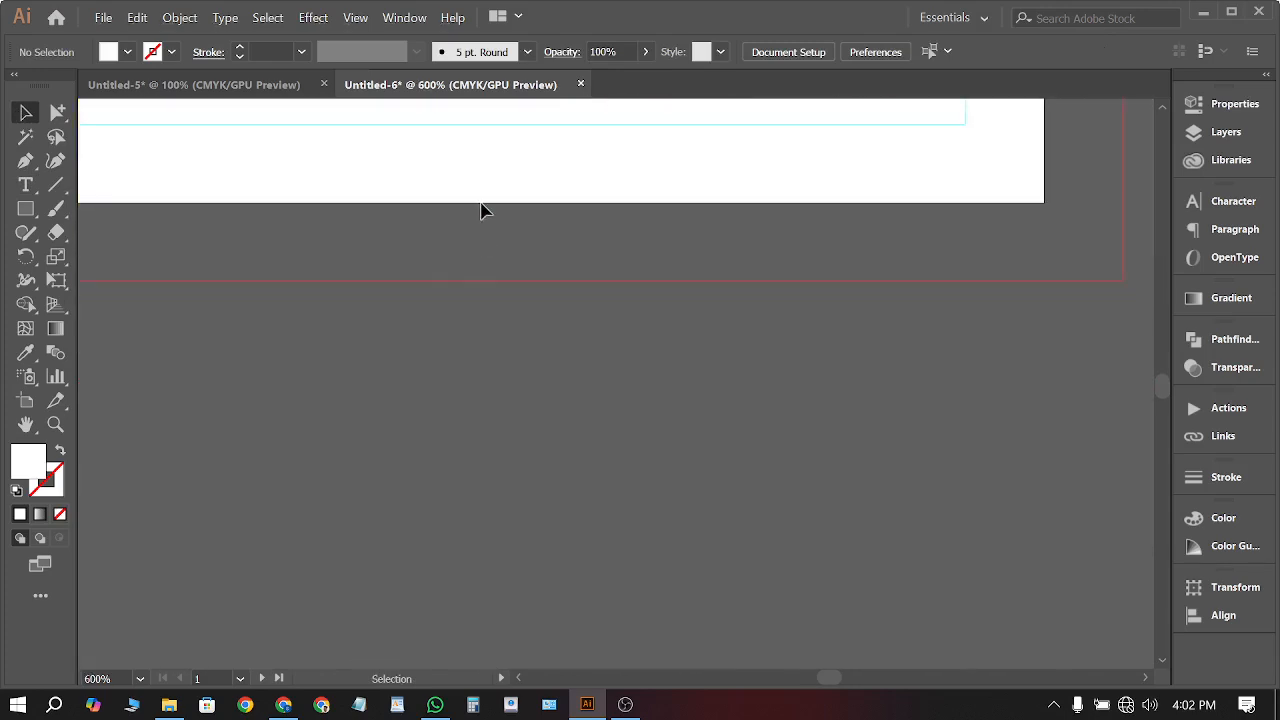
pyautogui.scroll(-4, 855, 270)
pyautogui.scroll(2, 897, 218)
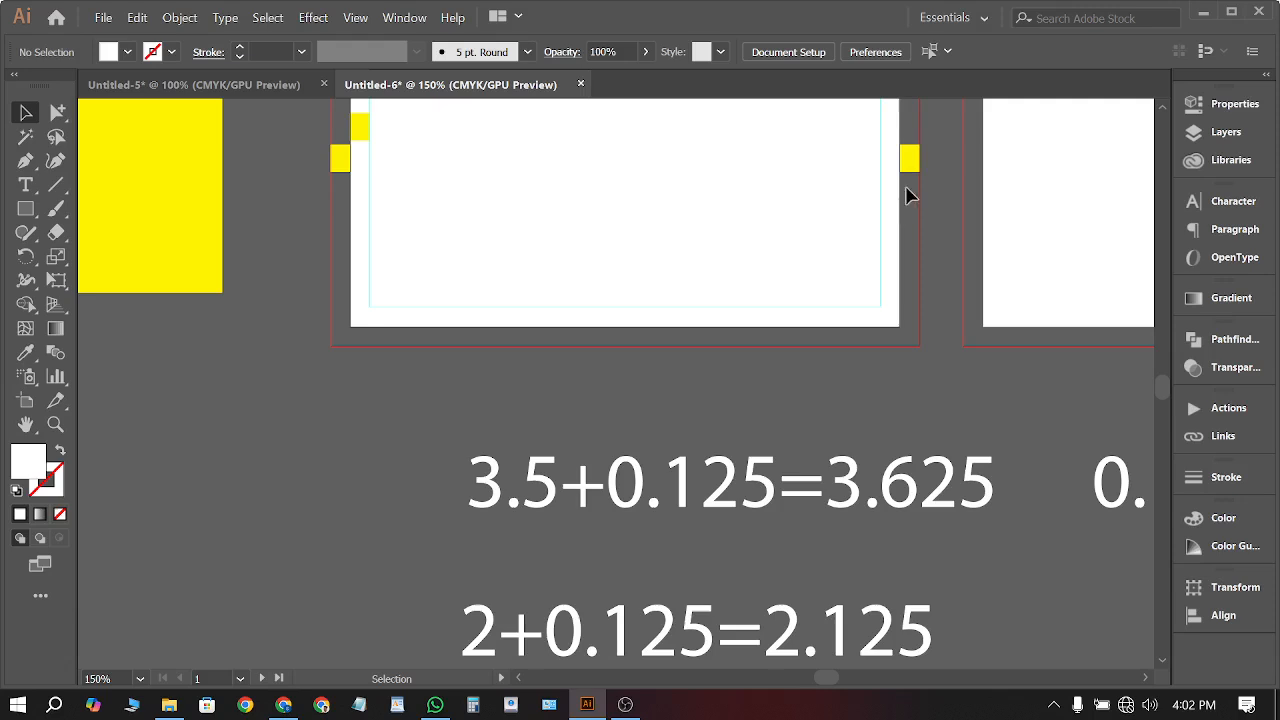
pyautogui.moveTo(909, 165); pyautogui.dragTo(725, 338)
pyautogui.scroll(5, 725, 338)
pyautogui.moveTo(729, 261); pyautogui.dragTo(731, 300)
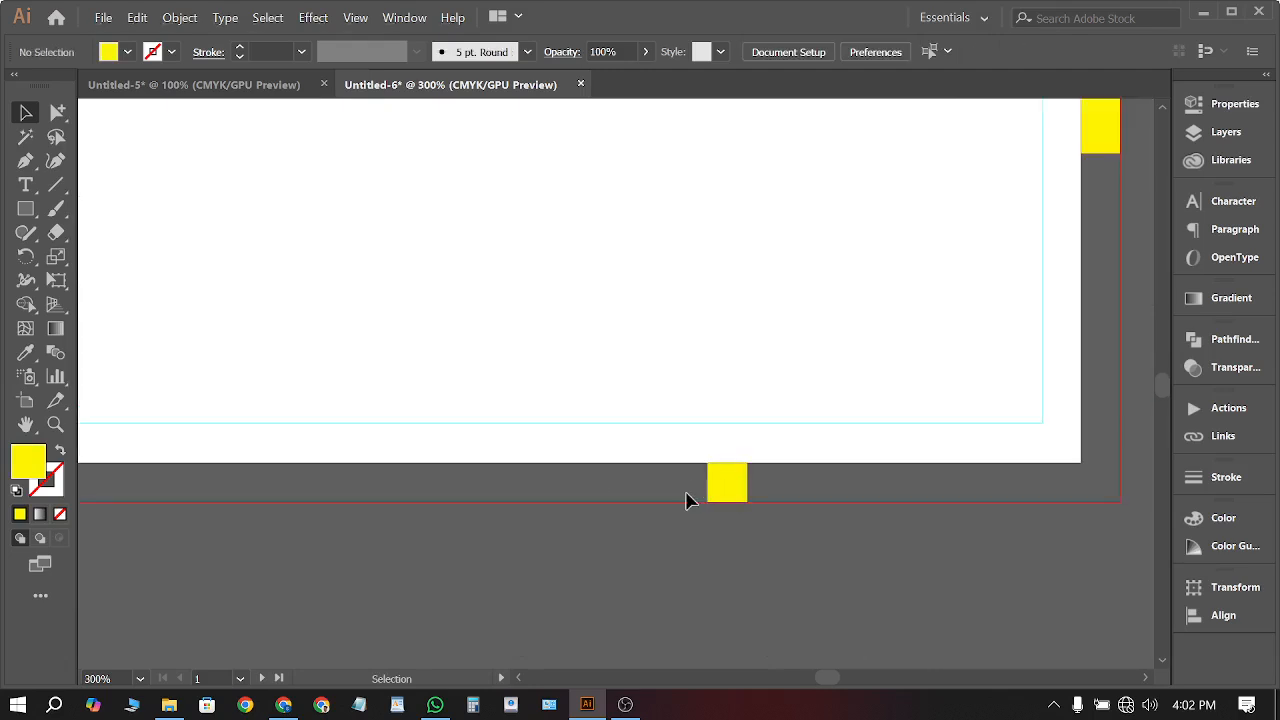
# Duplicate the bottom marker straight up to the centre of the card's top edge
pyautogui.scroll(2, 778, 488)
pyautogui.scroll(-1, 771, 549)
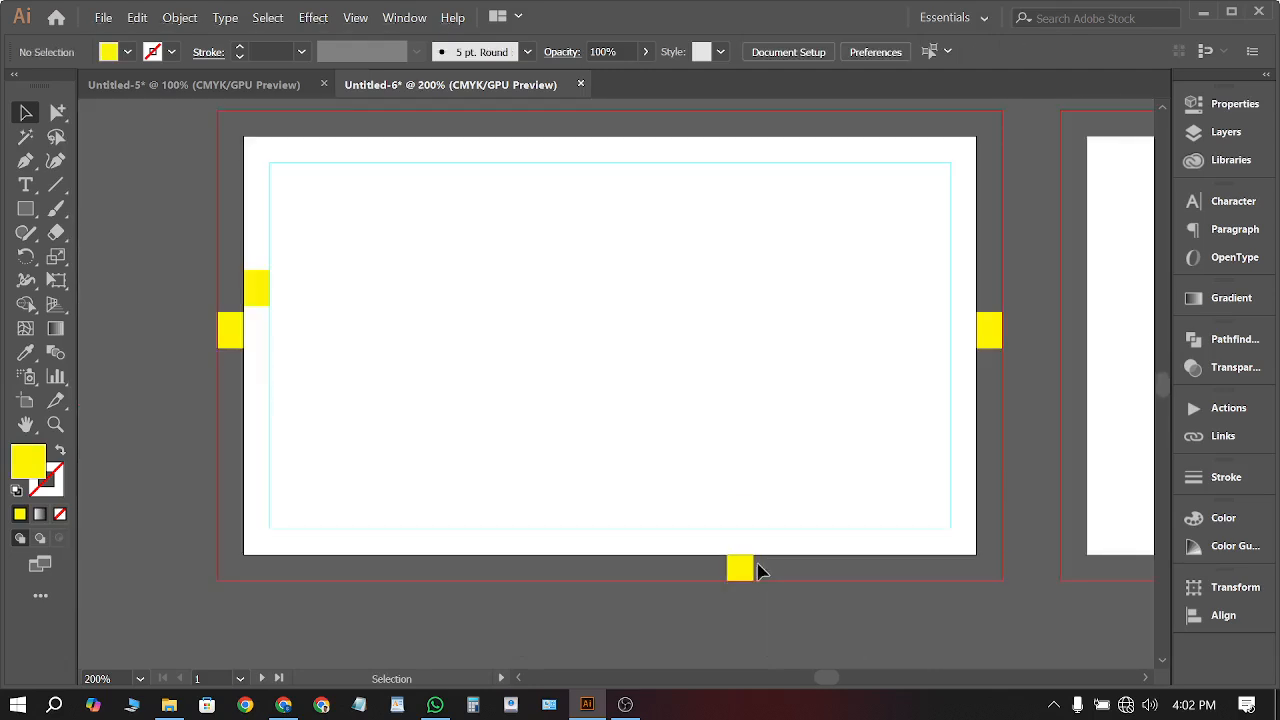
pyautogui.moveTo(734, 568); pyautogui.dragTo(756, 119)
pyautogui.click(754, 393)
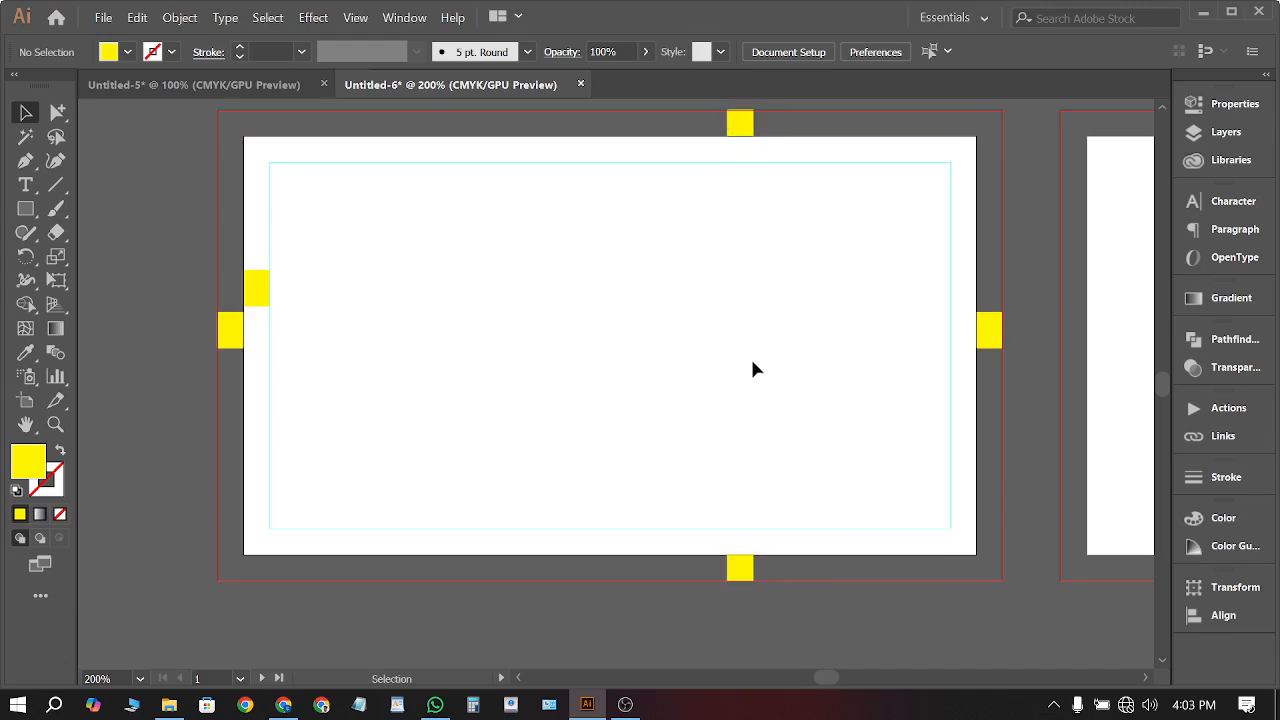
pyautogui.scroll(-5, 670, 215)
pyautogui.scroll(-1, 803, 283)
pyautogui.scroll(3, 803, 283)
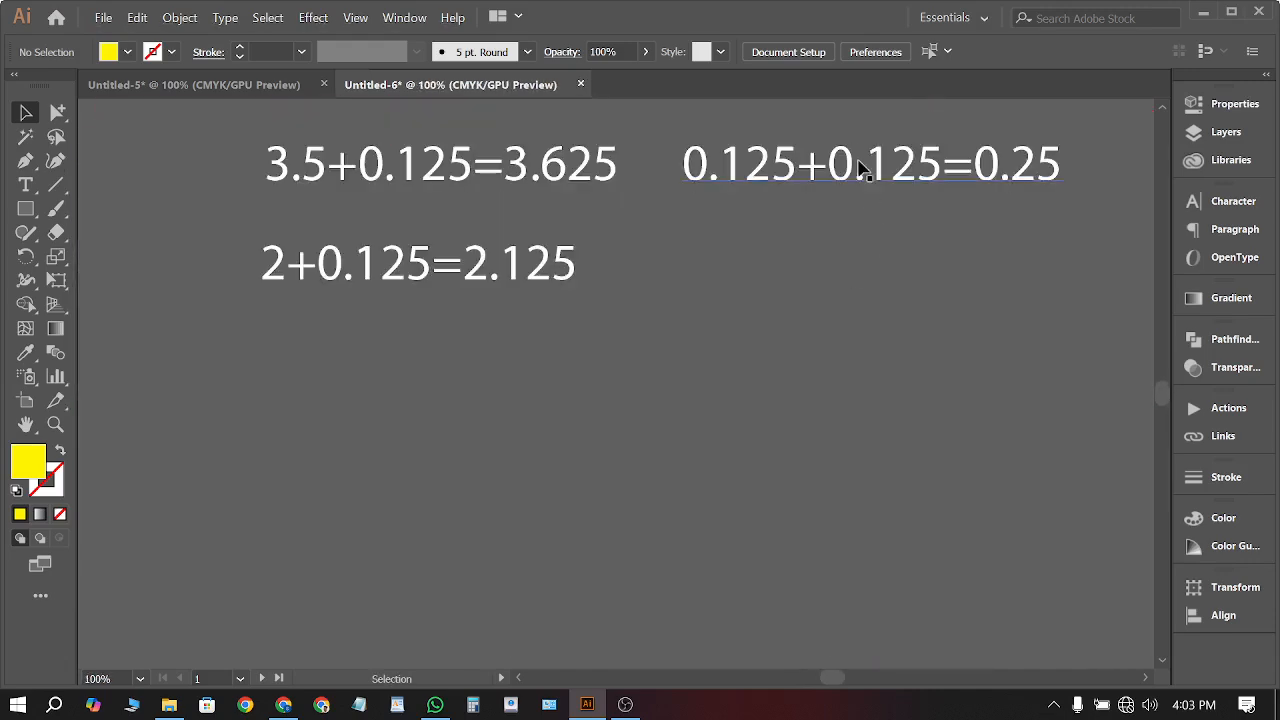
# Duplicate the 0.125+0.125=0.25 equation directly below the original
pyautogui.moveTo(858, 167); pyautogui.dragTo(823, 257)
pyautogui.click(806, 431)
pyautogui.hscroll(1, 812, 410)
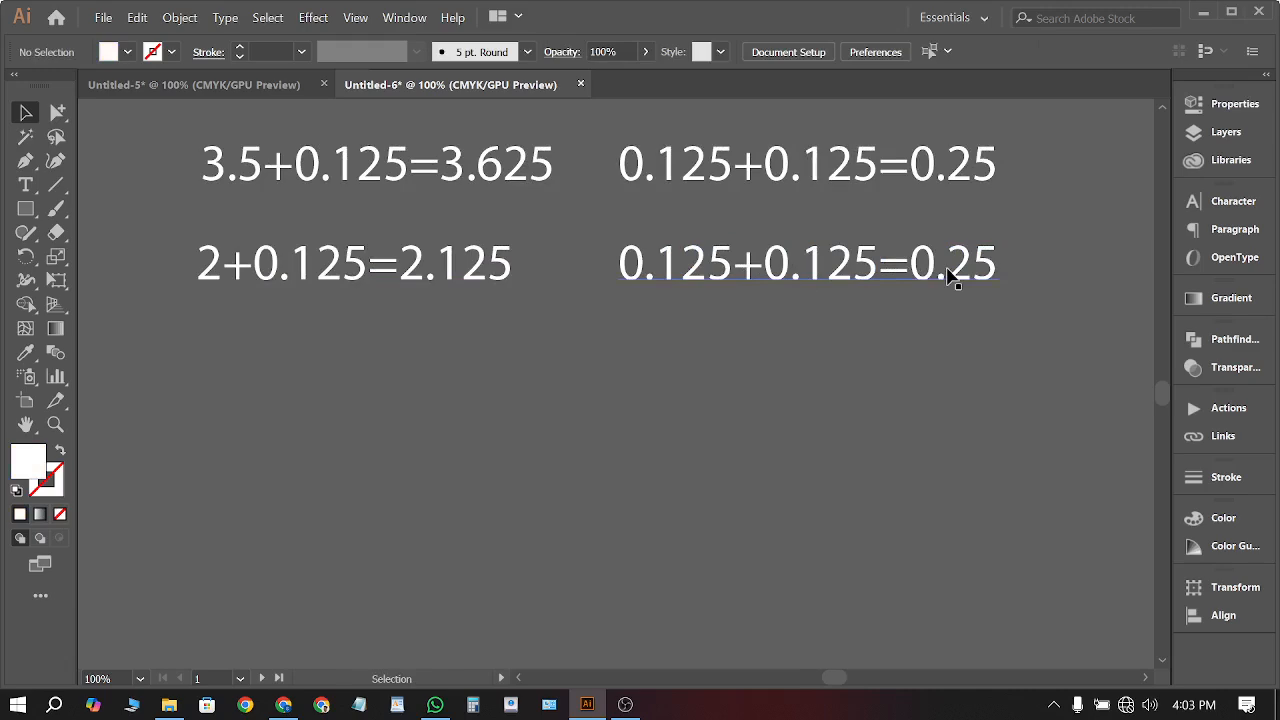
pyautogui.keyDown('alt'); pyautogui.scroll(-4, 943, 371); pyautogui.keyUp('alt')
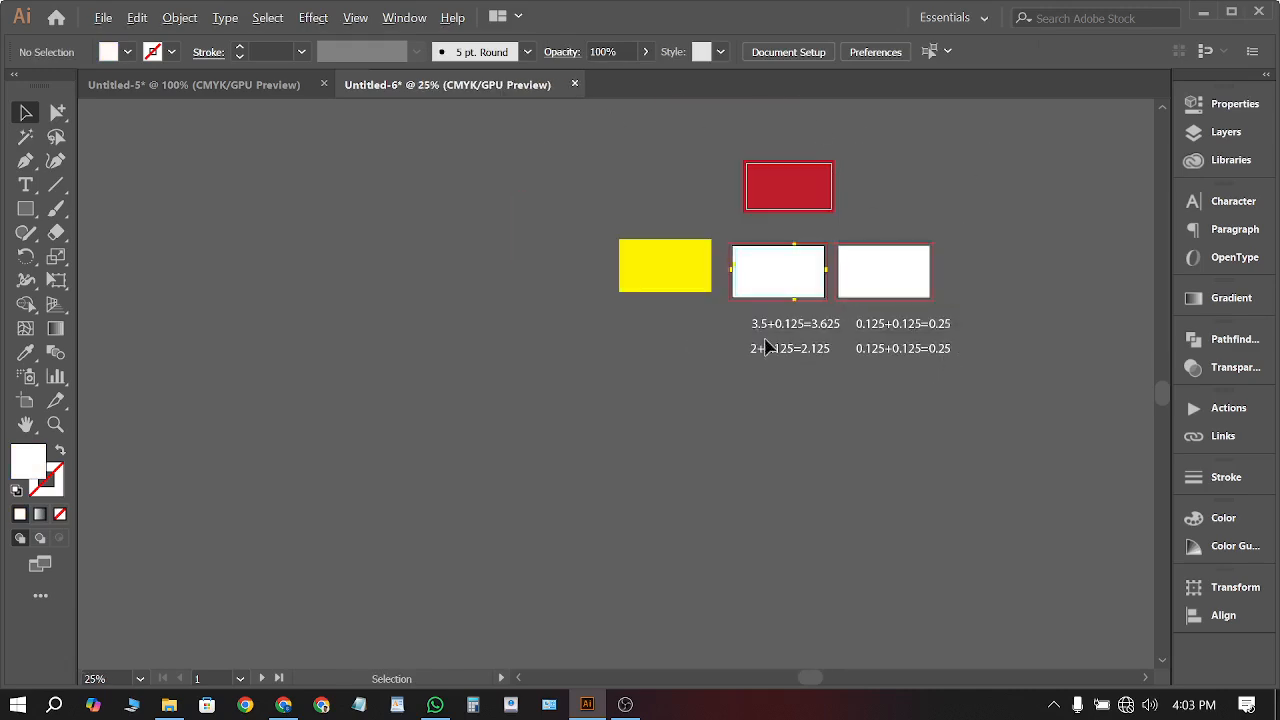
pyautogui.keyDown('alt'); pyautogui.scroll(5, 766, 346); pyautogui.keyUp('alt')
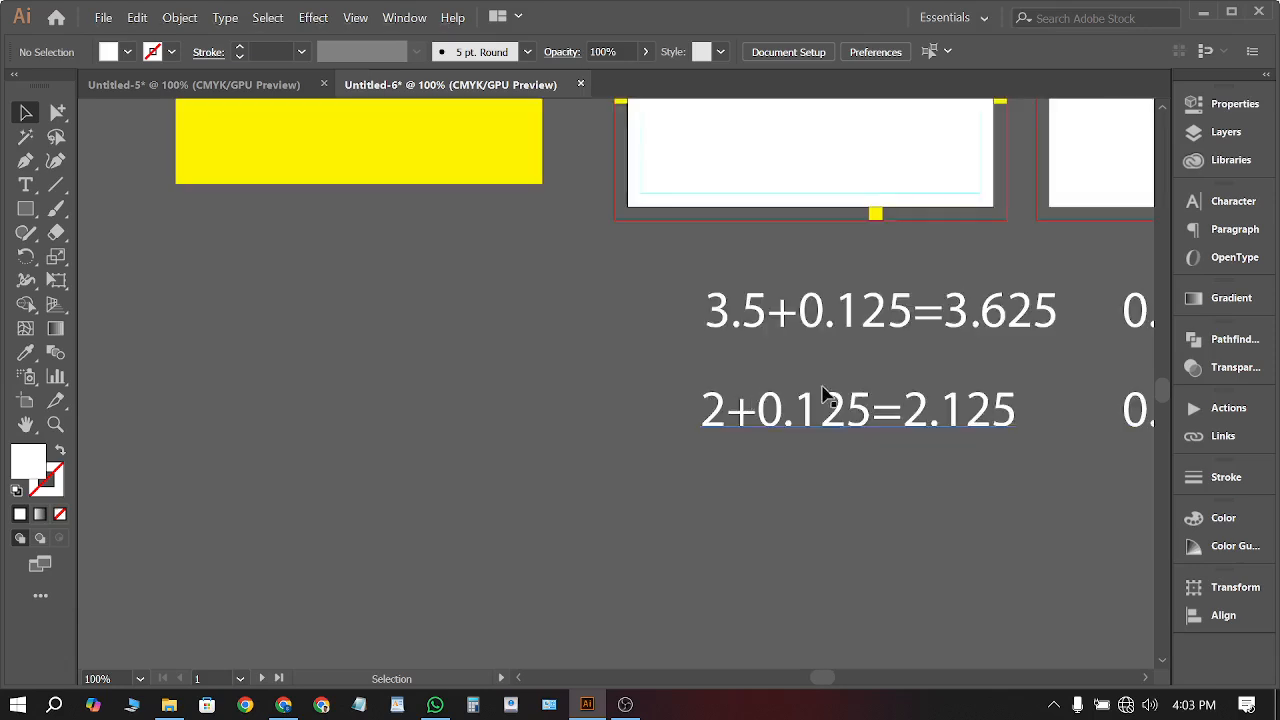
pyautogui.keyDown('alt'); pyautogui.scroll(-1, 770, 402); pyautogui.keyUp('alt')
pyautogui.keyDown('ctrl'); pyautogui.hscroll(5, 849, 437); pyautogui.keyUp('ctrl')
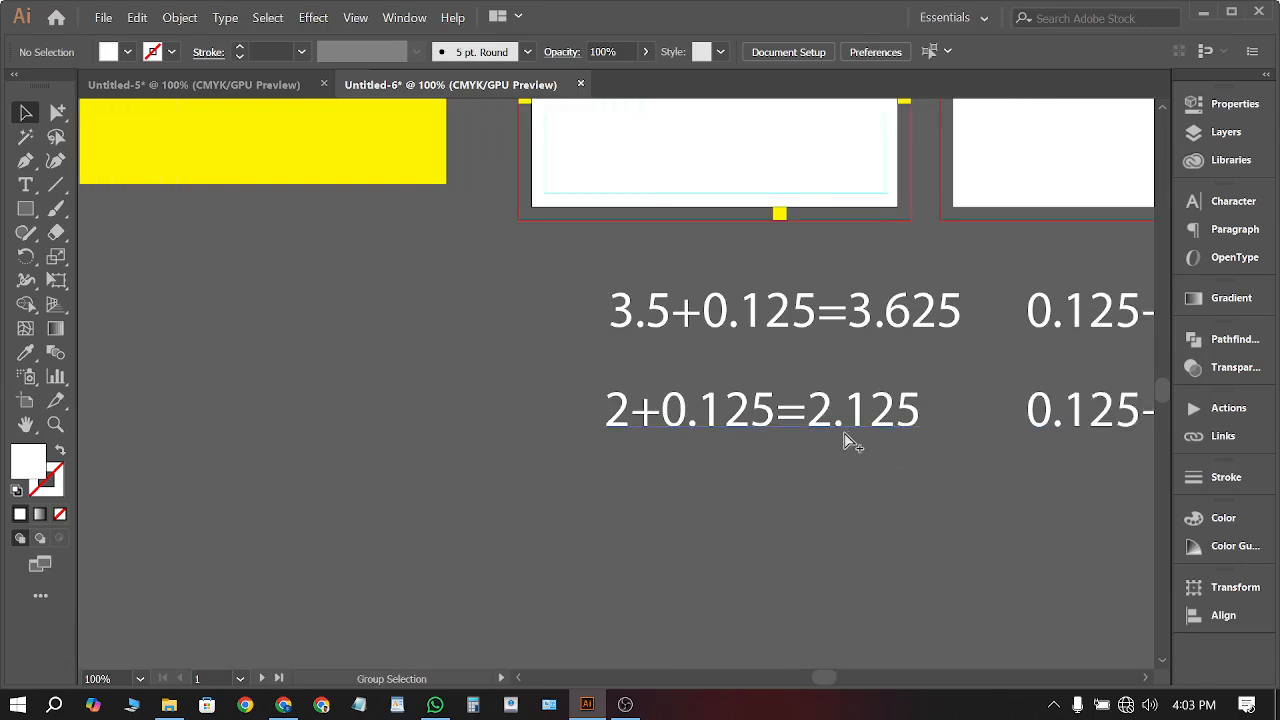
pyautogui.scroll(3, 730, 403)
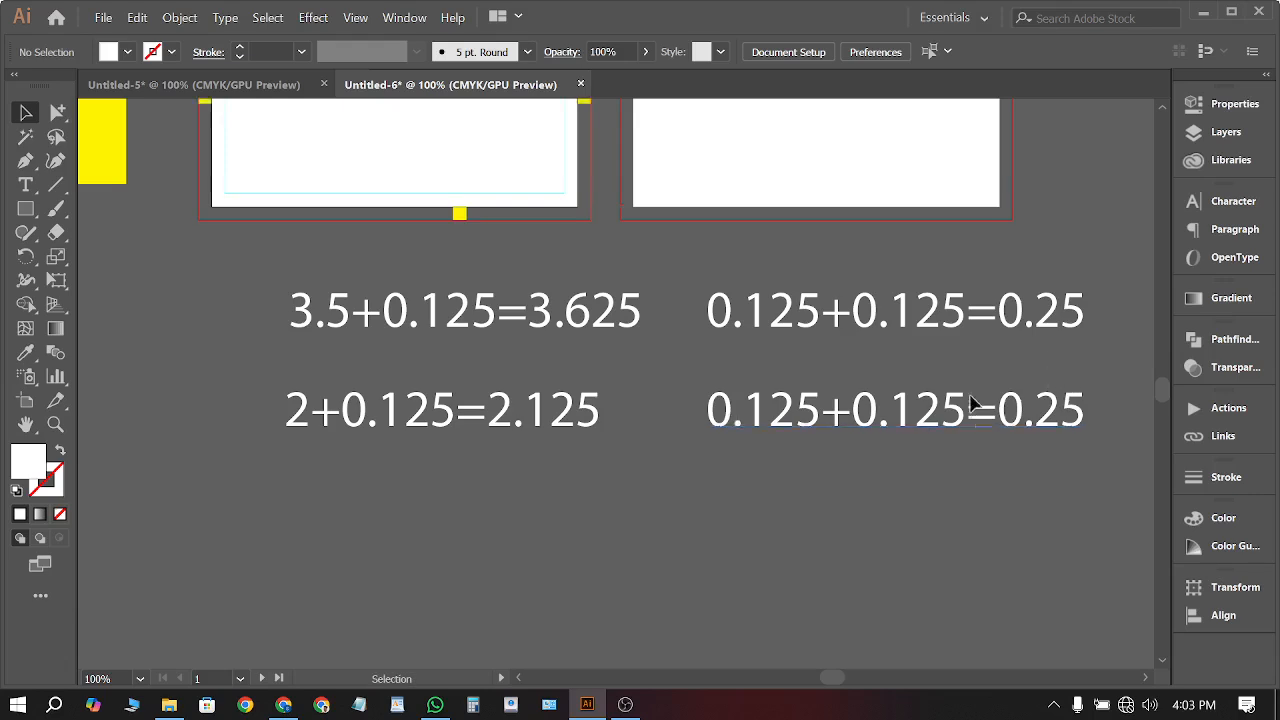
pyautogui.keyDown('alt'); pyautogui.scroll(-1, 640, 343); pyautogui.keyUp('alt')
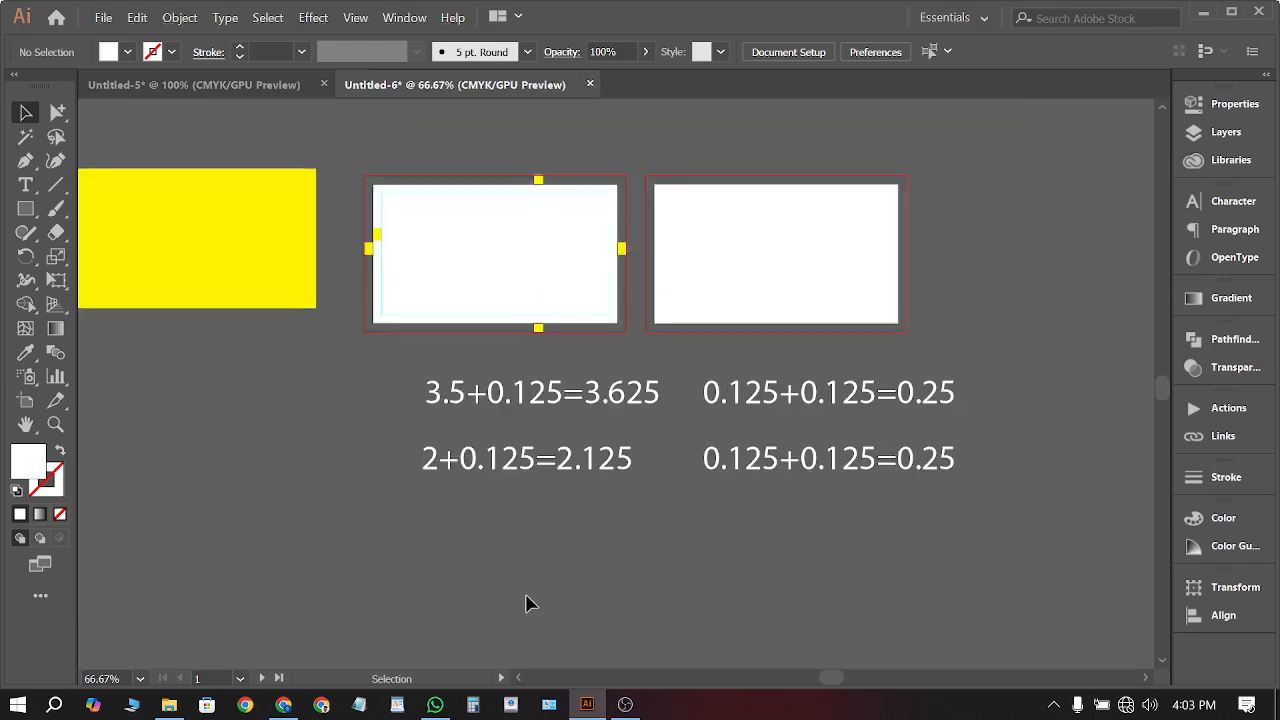
pyautogui.scroll(-2, 527, 598)
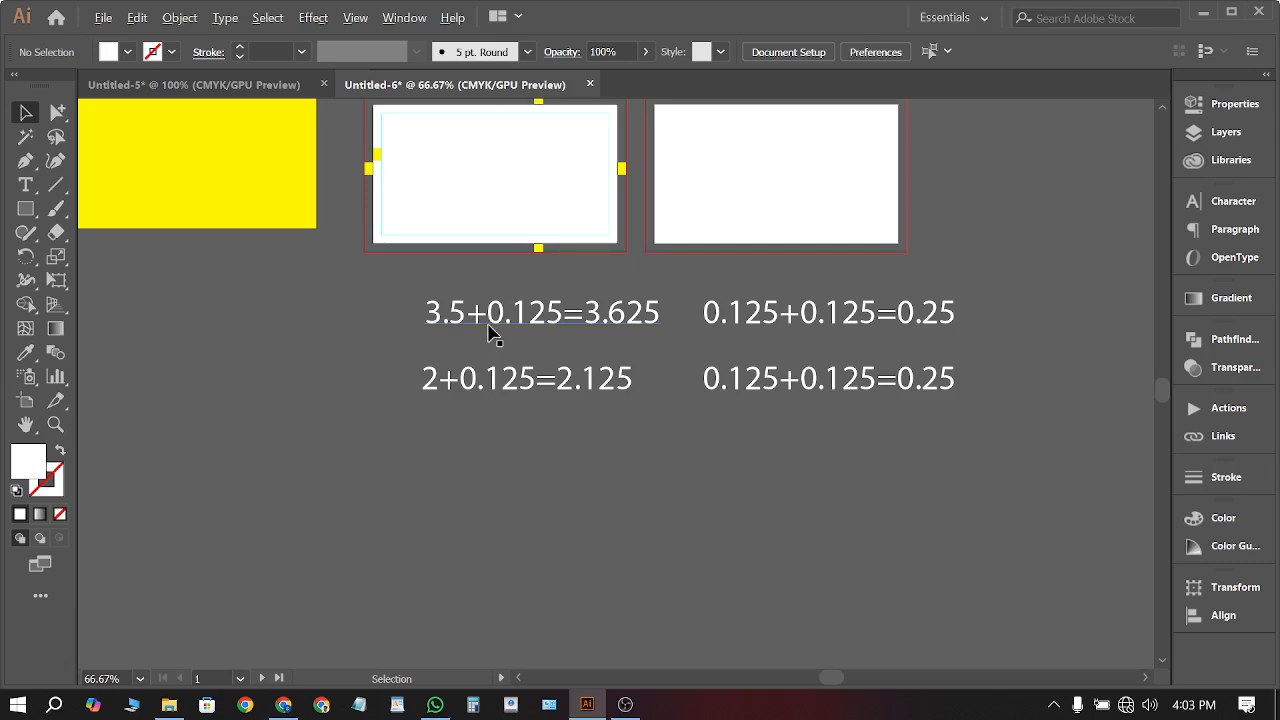
pyautogui.scroll(1, 490, 335)
# Change 0.125 to 0.25 in both left equations
pyautogui.click(553, 312)
pyautogui.press('t')
pyautogui.click(549, 297)
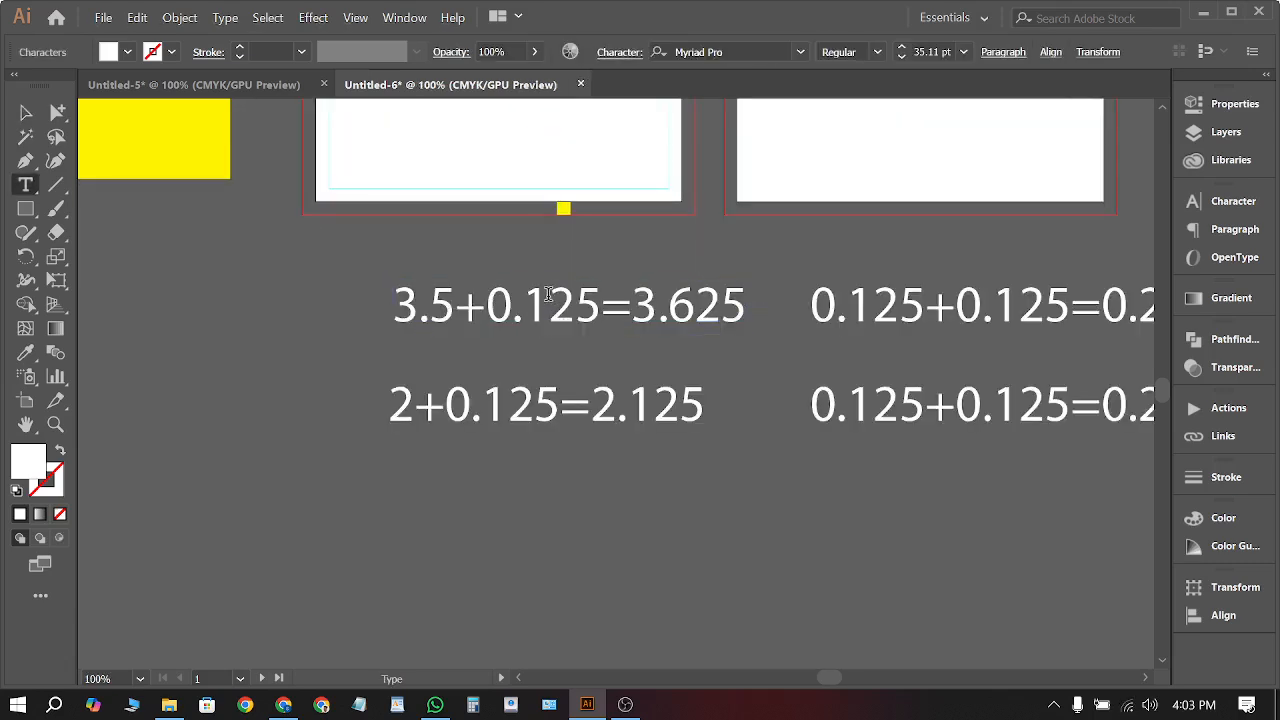
pyautogui.hotkey('shift', 'Left')
pyautogui.press('BackSpace')
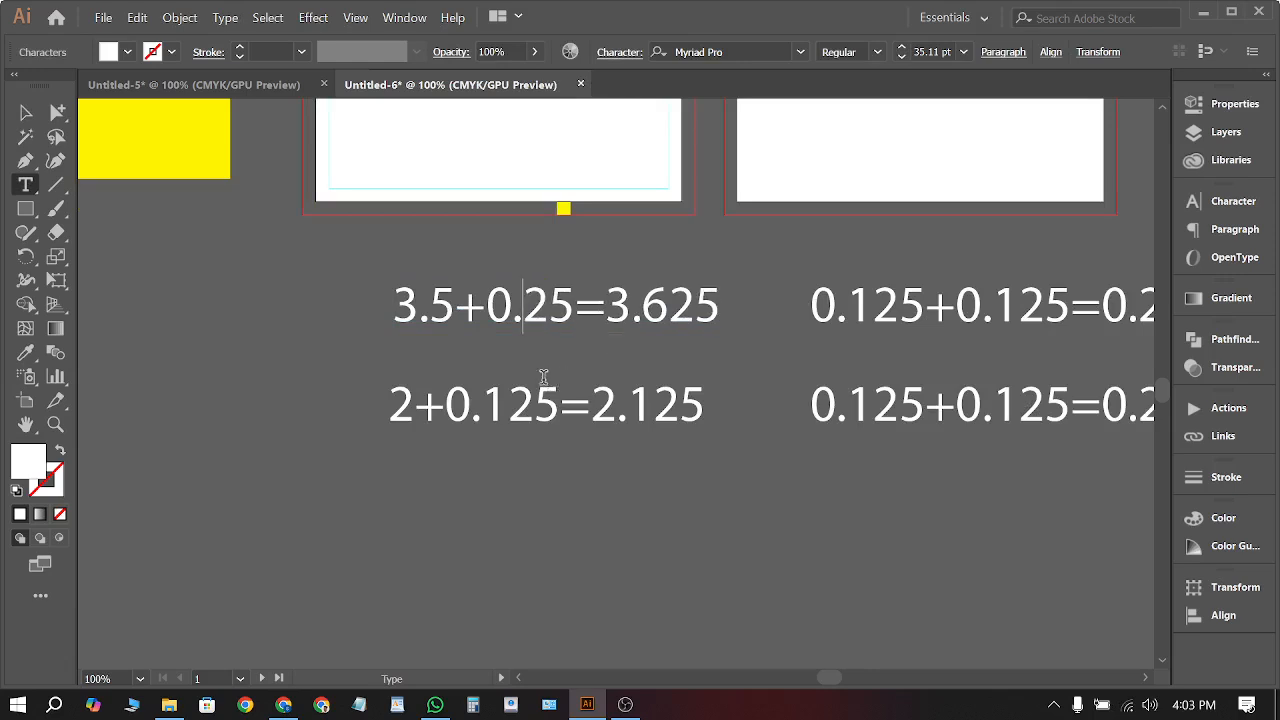
pyautogui.click(501, 404)
pyautogui.hotkey('shift', 'Left')
pyautogui.press('BackSpace')
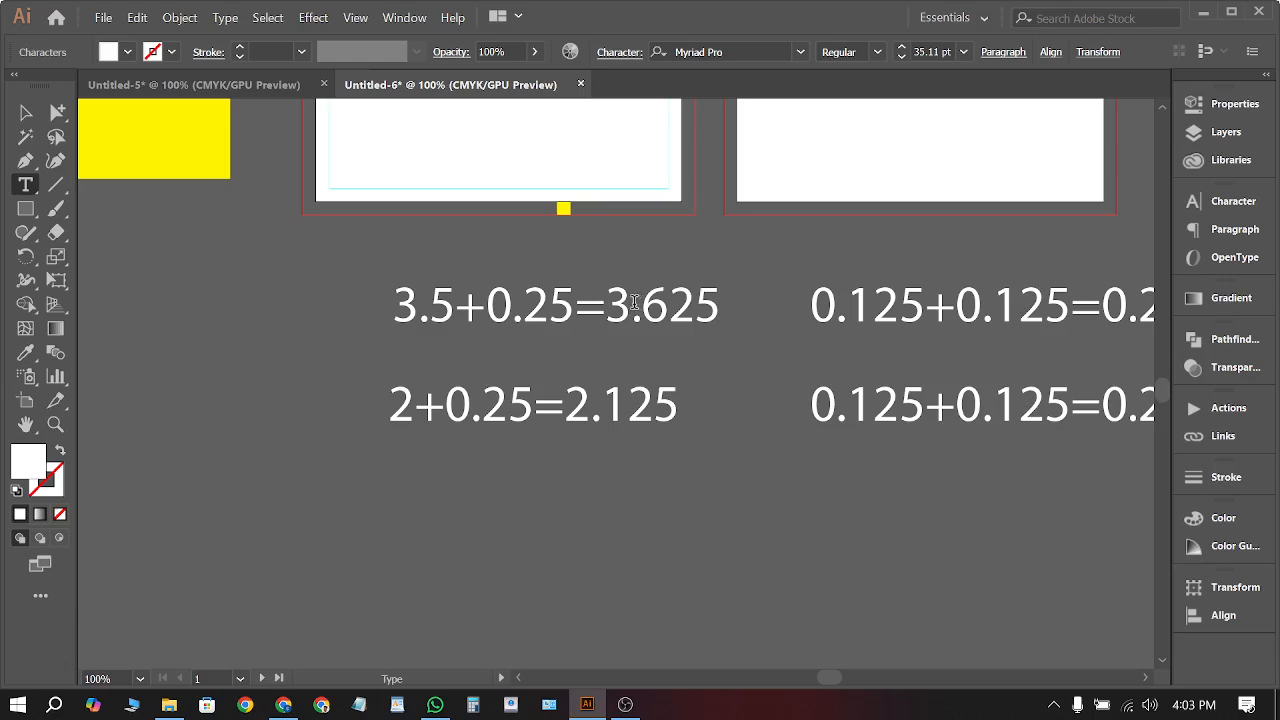
# Correct the first equation's result from 3.625 to 3.75
pyautogui.moveTo(665, 305); pyautogui.dragTo(648, 311)
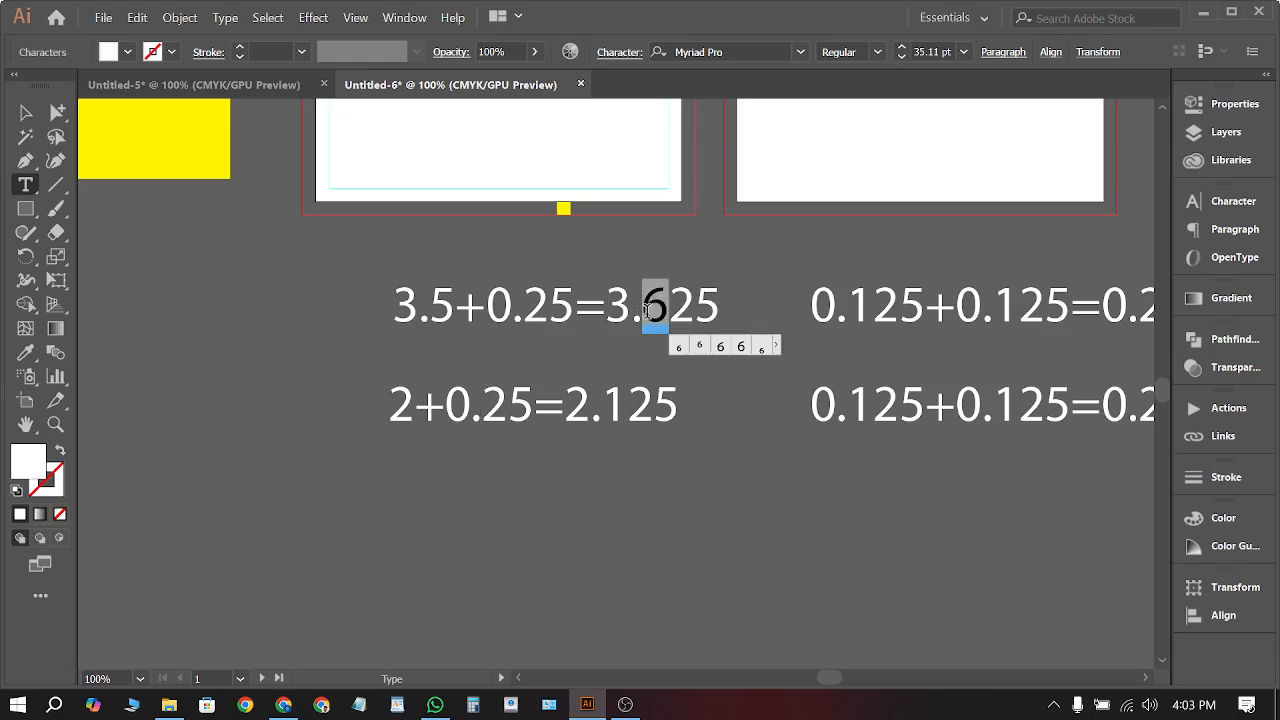
pyautogui.write('7')
pyautogui.moveTo(668, 305); pyautogui.dragTo(714, 313)
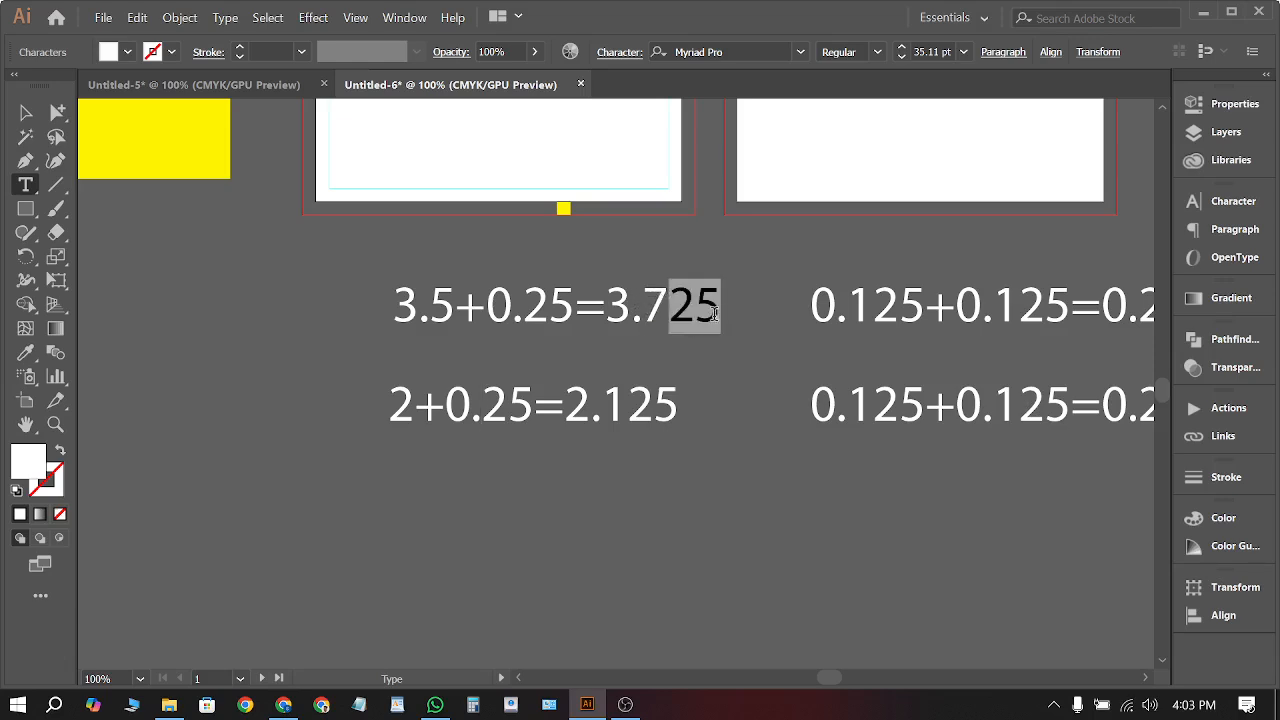
pyautogui.write('5')
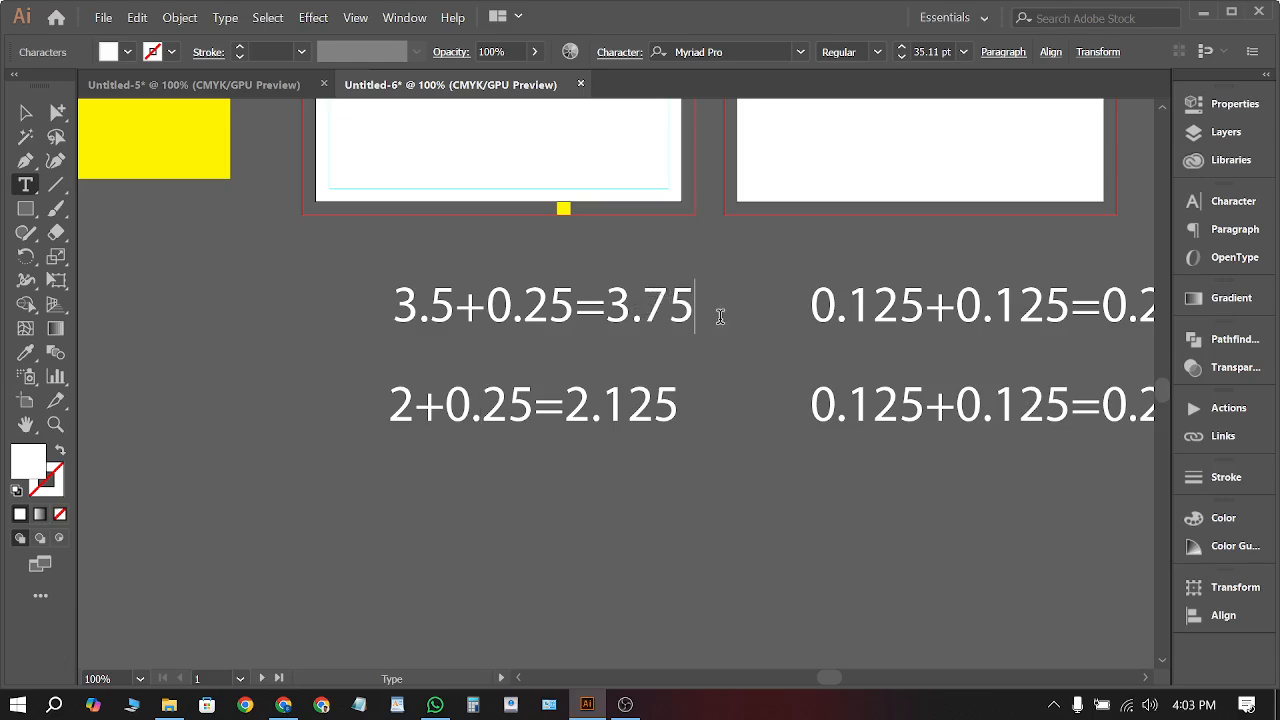
# Correct the second result to 2.25, then select the 3.5+0.25=3.75 equation
pyautogui.moveTo(610, 402)
pyautogui.mouseDown()
pyautogui.moveTo(680, 404)
pyautogui.moveTo(609, 411)
pyautogui.mouseUp()
pyautogui.click(627, 403)
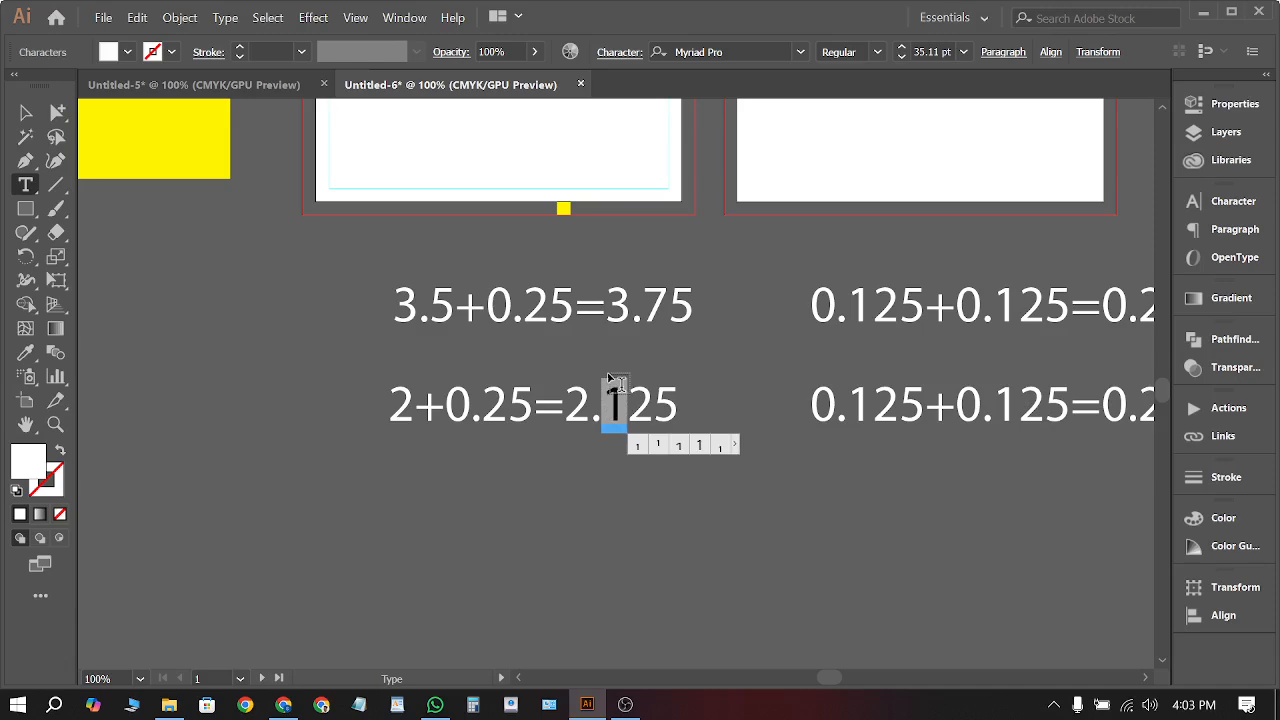
pyautogui.write('2')
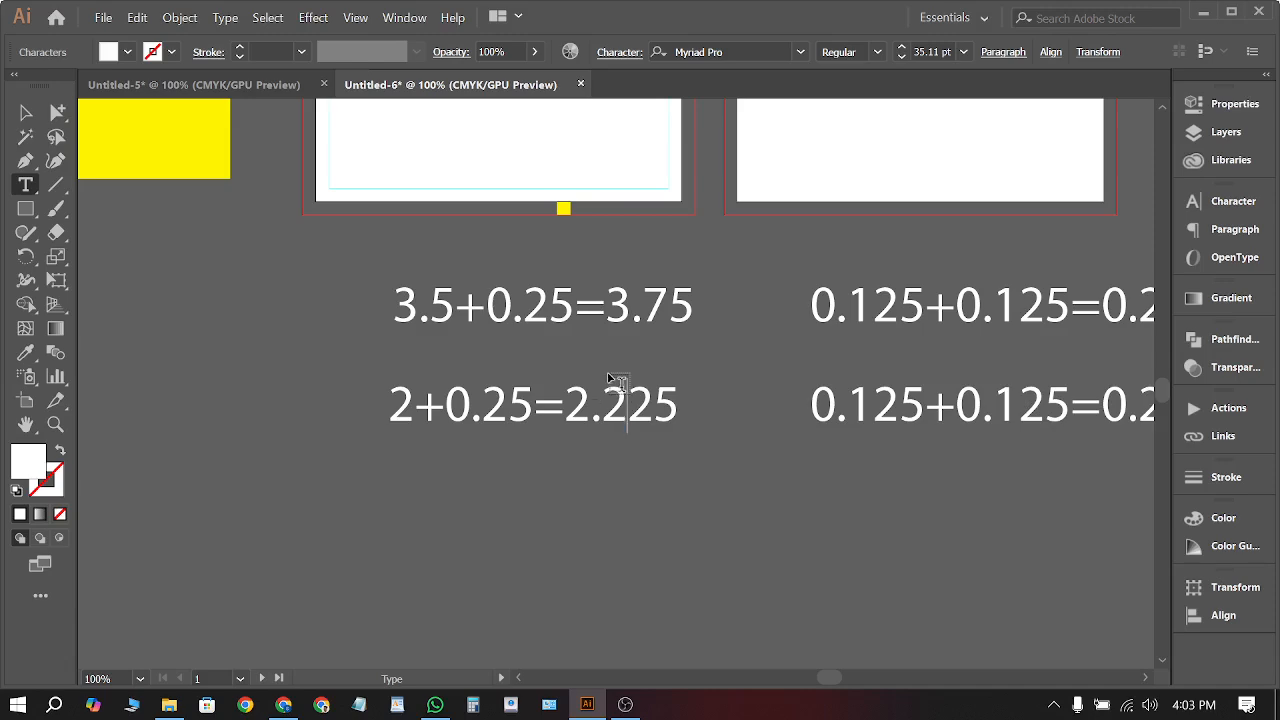
pyautogui.moveTo(656, 405); pyautogui.dragTo(628, 405)
pyautogui.press('BackSpace')
pyautogui.click(25, 112)
pyautogui.click(355, 444)
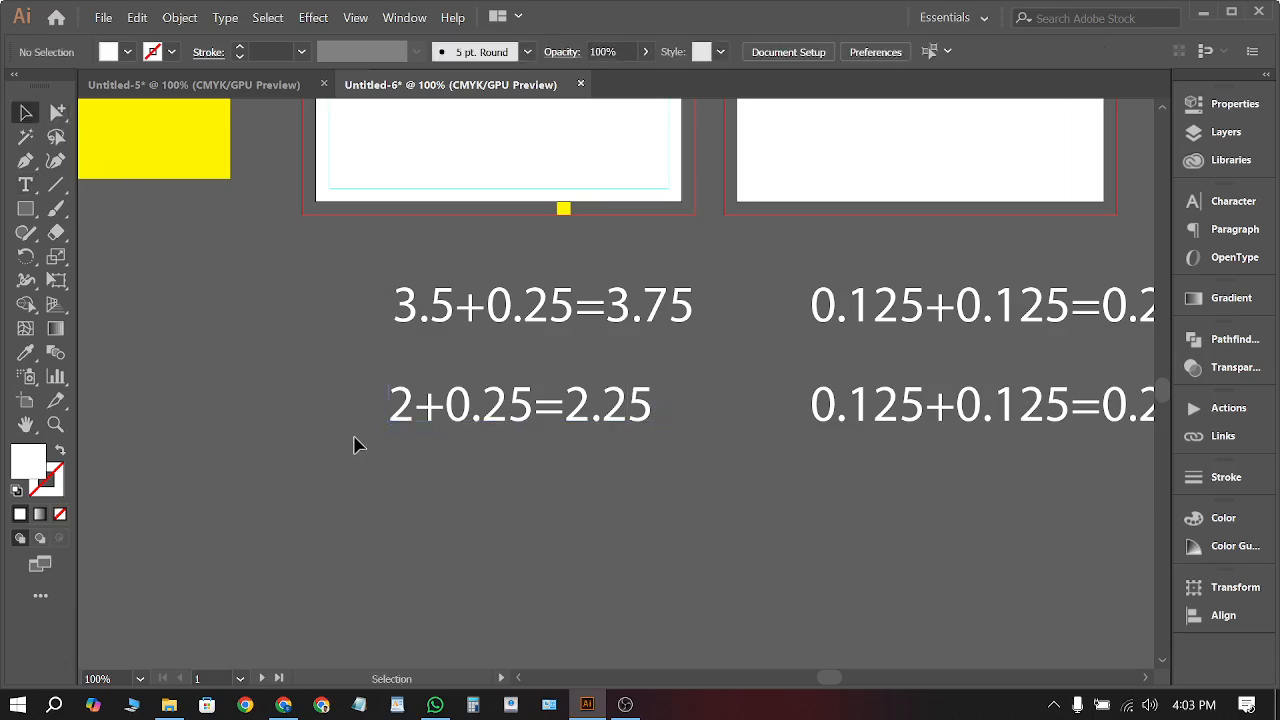
pyautogui.scroll(-1, 355, 444)
pyautogui.click(475, 363)
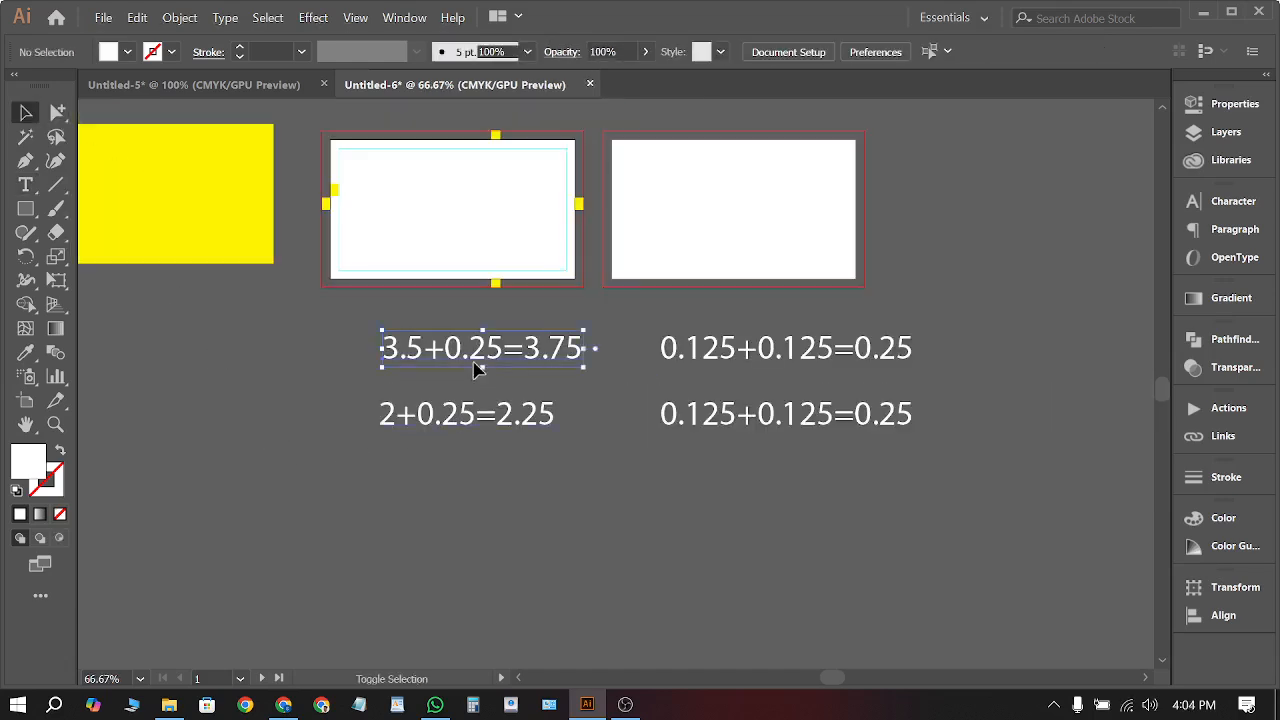
# Move the 3.5+0.25=3.75 and 2+0.25=2.25 equations below the front card, then marquee-select both
pyautogui.keyDown('shift'); pyautogui.click(480, 432); pyautogui.keyUp('shift')
pyautogui.moveTo(524, 352); pyautogui.dragTo(526, 510)
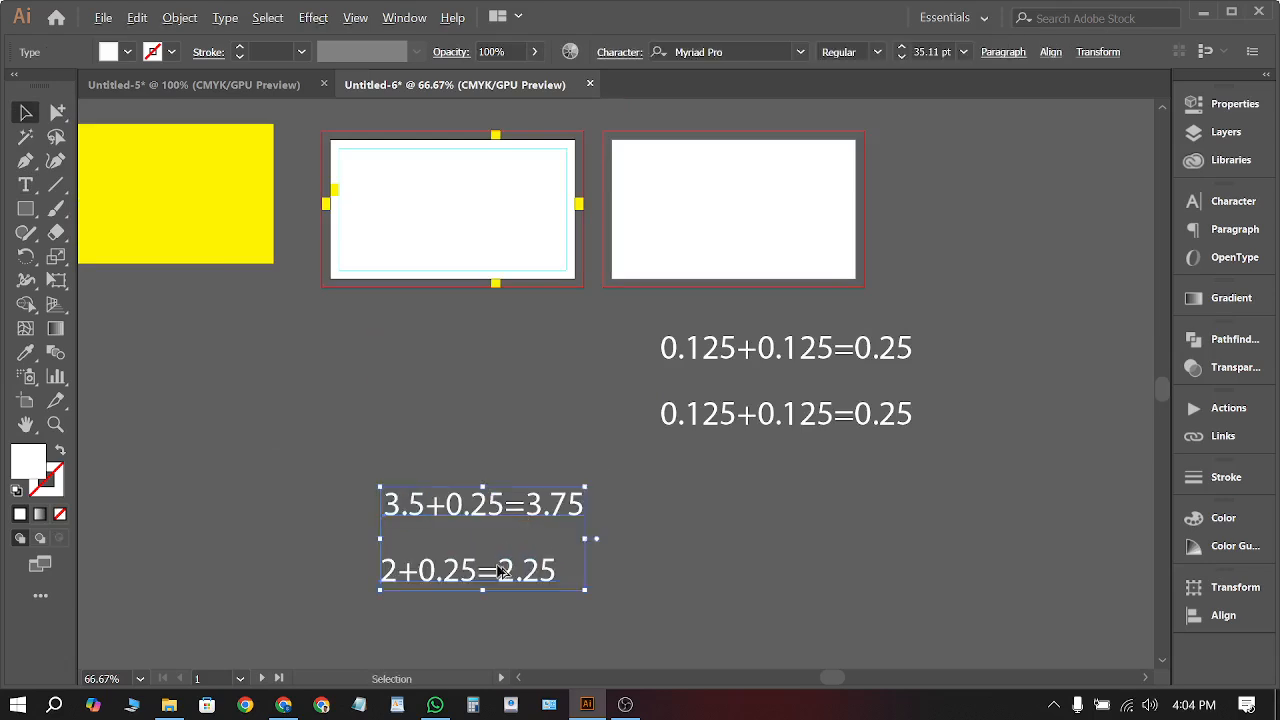
pyautogui.scroll(2, 502, 570)
pyautogui.scroll(-1, 549, 520)
pyautogui.click(830, 480)
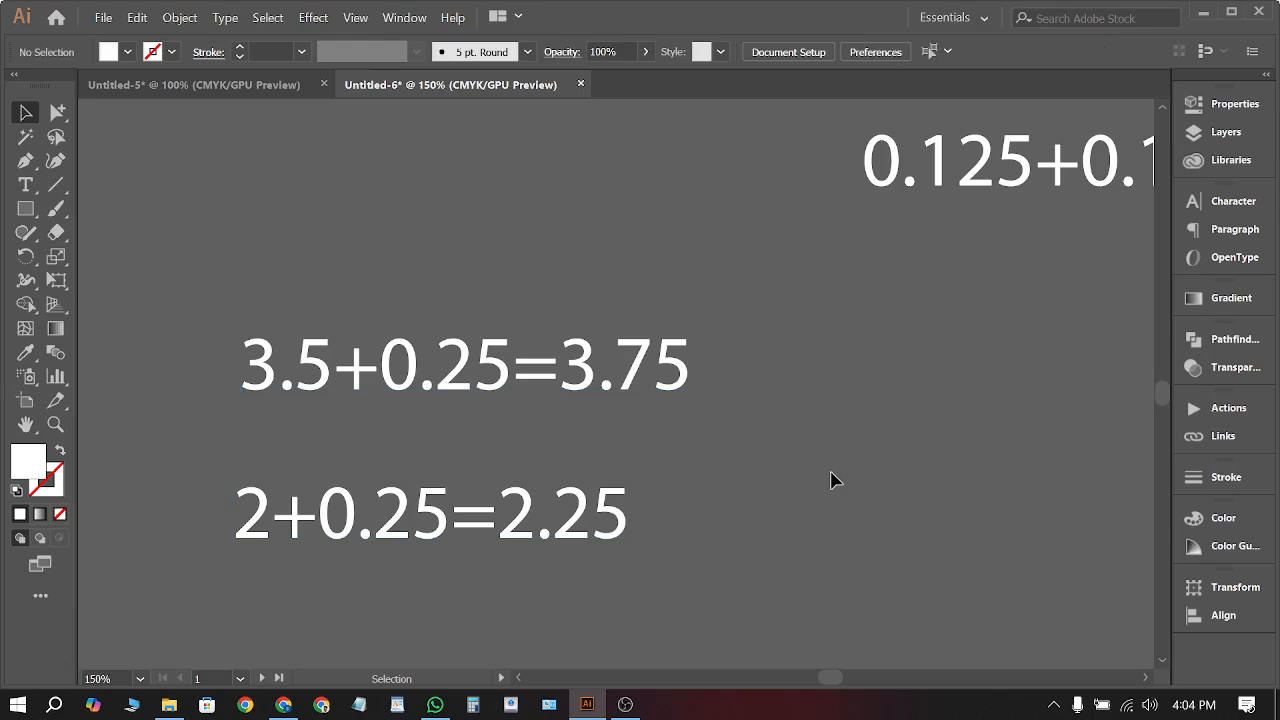
pyautogui.moveTo(837, 374); pyautogui.dragTo(510, 594)
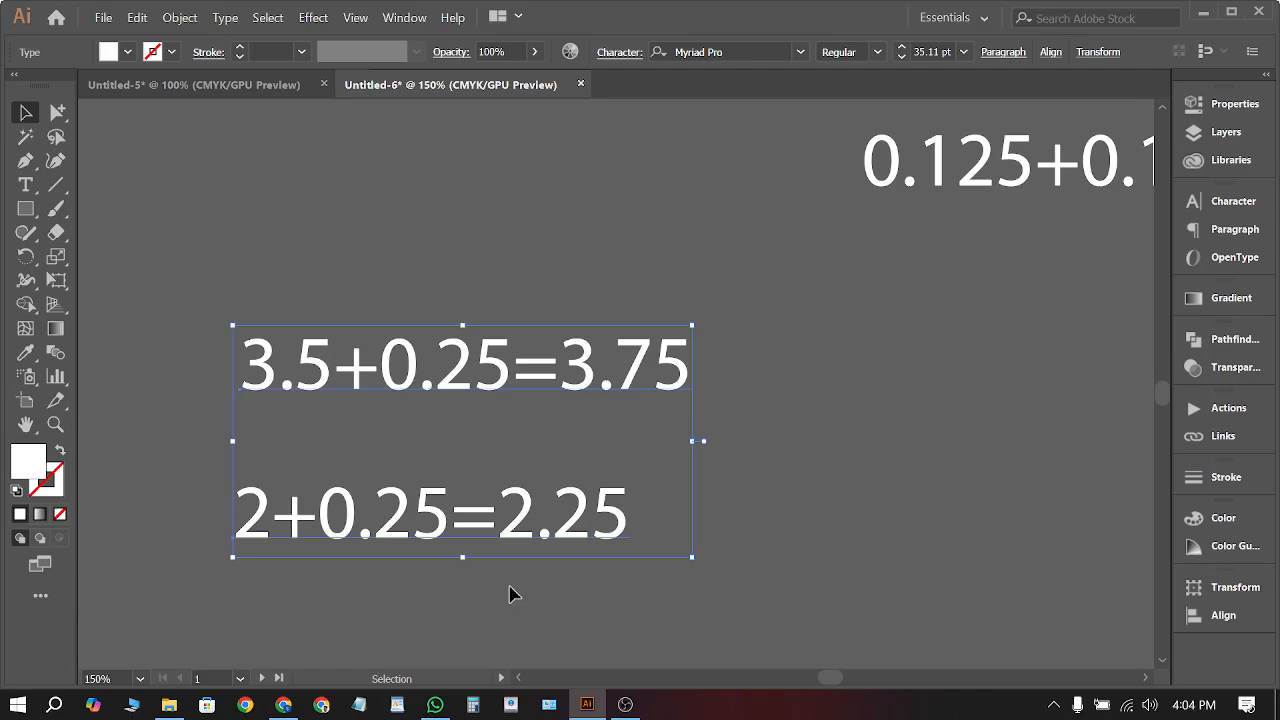
pyautogui.scroll(-5, 643, 523)
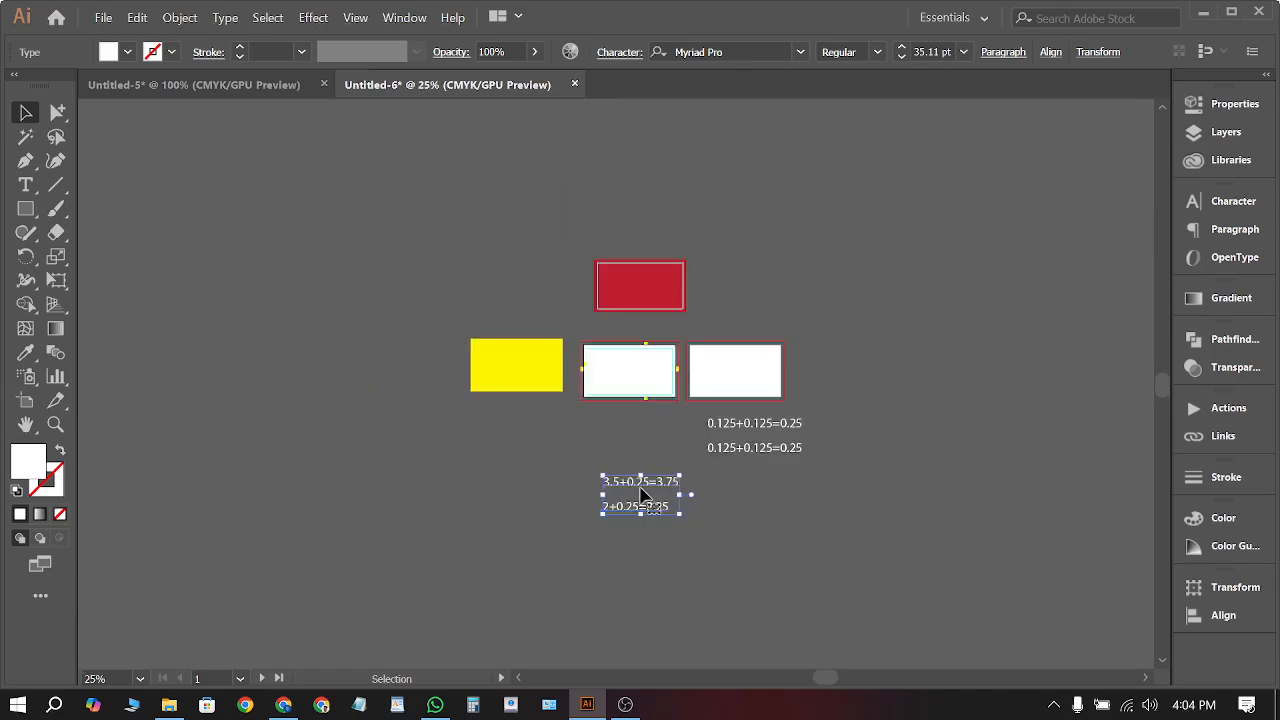
pyautogui.scroll(5, 646, 497)
# Create a 3.75 × 2.25 in rectangle with exact dimensions
pyautogui.press('m')
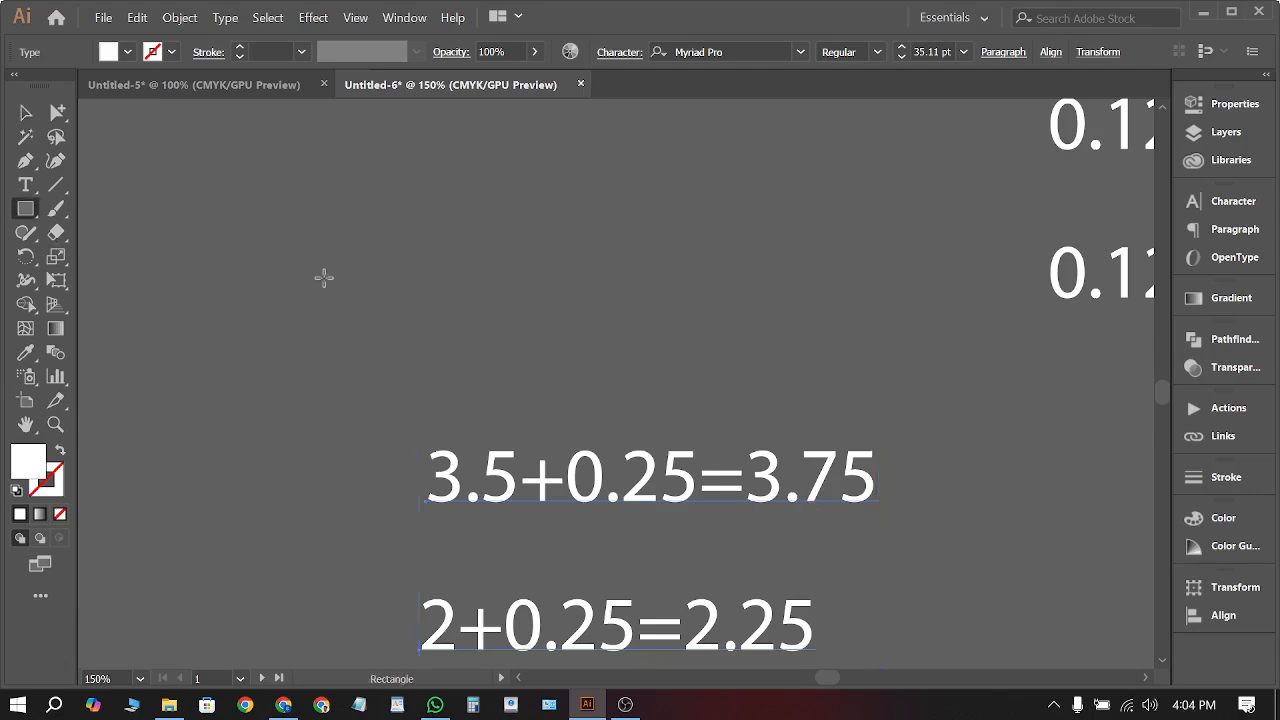
pyautogui.click(324, 281)
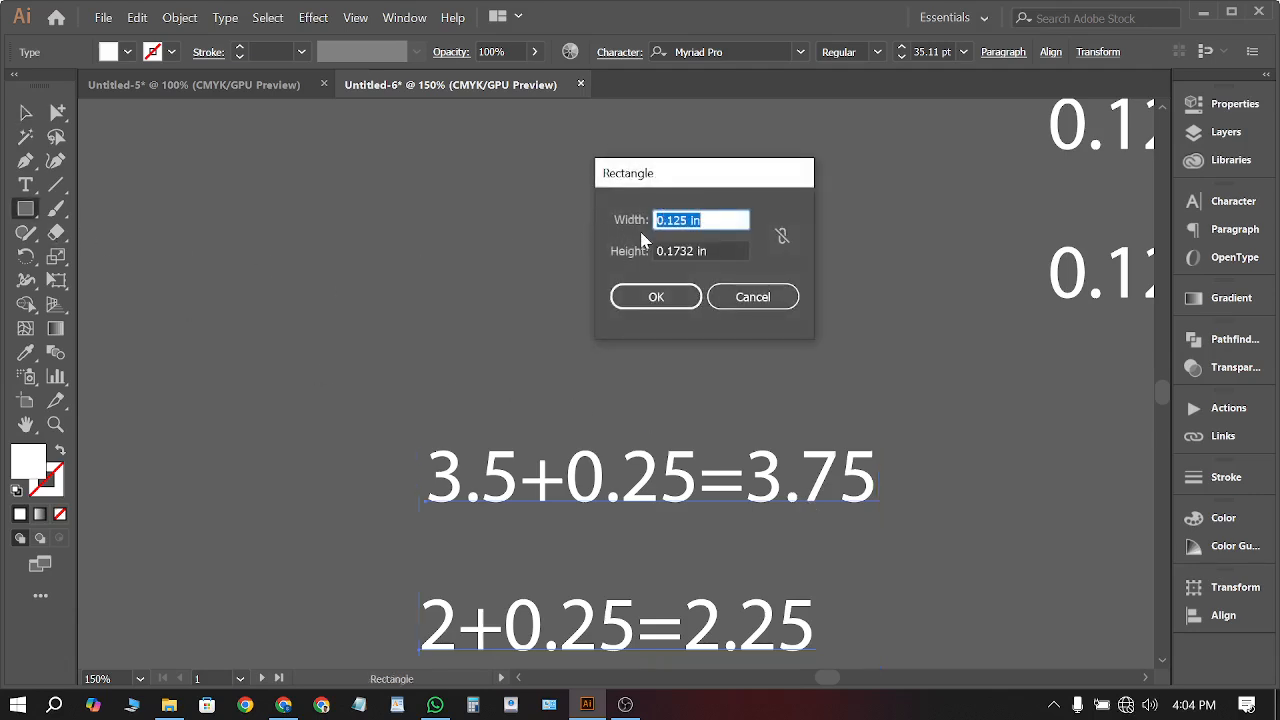
pyautogui.write('3.75')
pyautogui.doubleClick(675, 246)
pyautogui.write('2.')
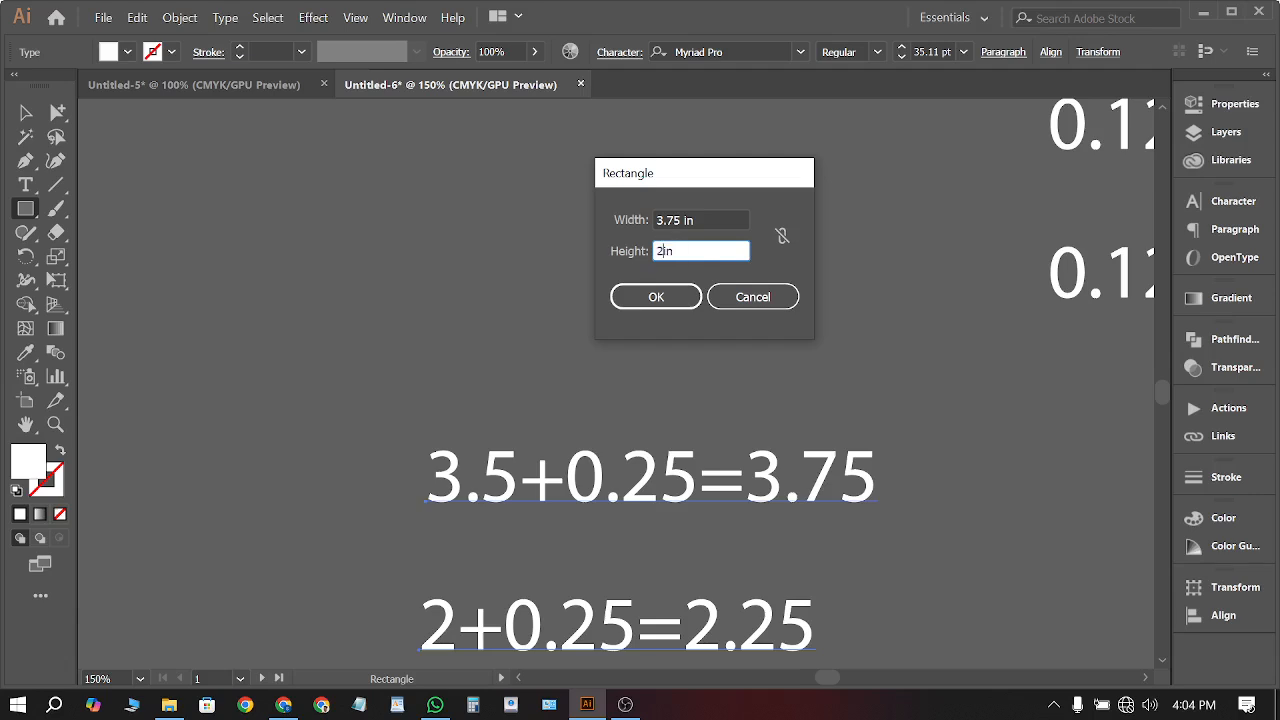
pyautogui.write('25')
pyautogui.click(656, 296)
# Fill the new rectangle with red
pyautogui.click(25, 112)
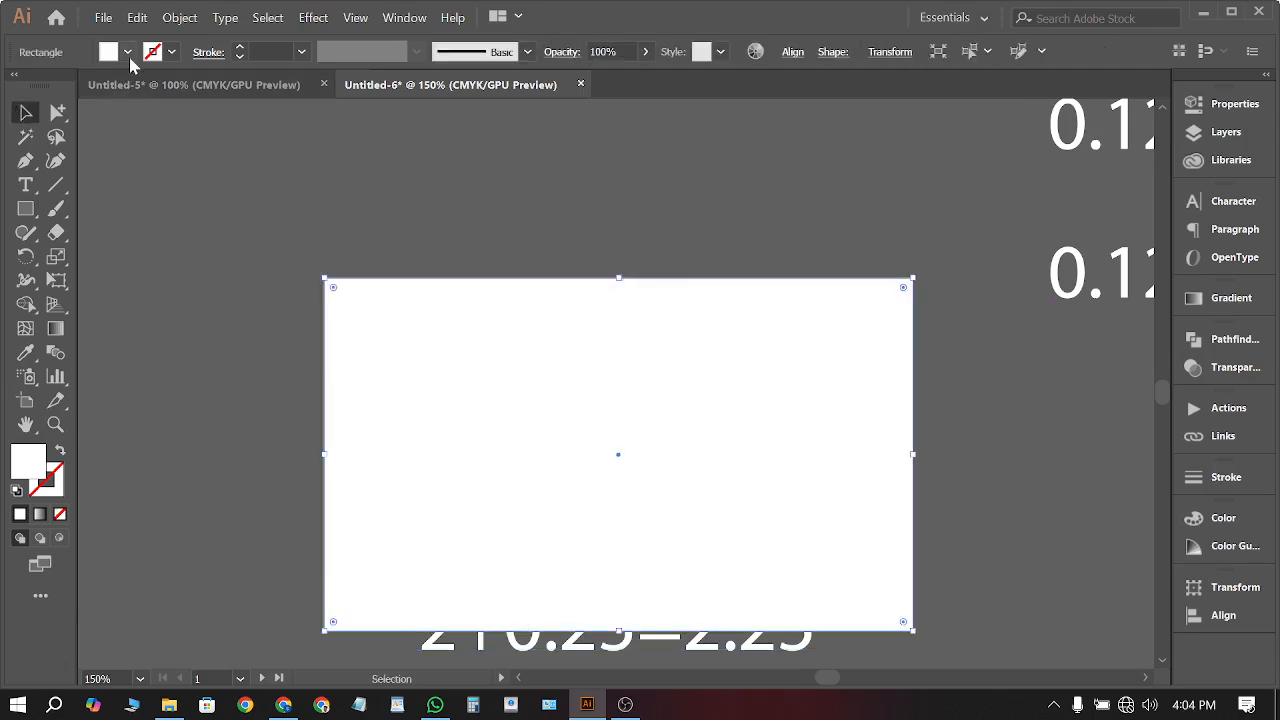
pyautogui.click(127, 52)
pyautogui.click(69, 85)
pyautogui.click(338, 183)
pyautogui.scroll(-4, 415, 291)
pyautogui.scroll(4, 443, 348)
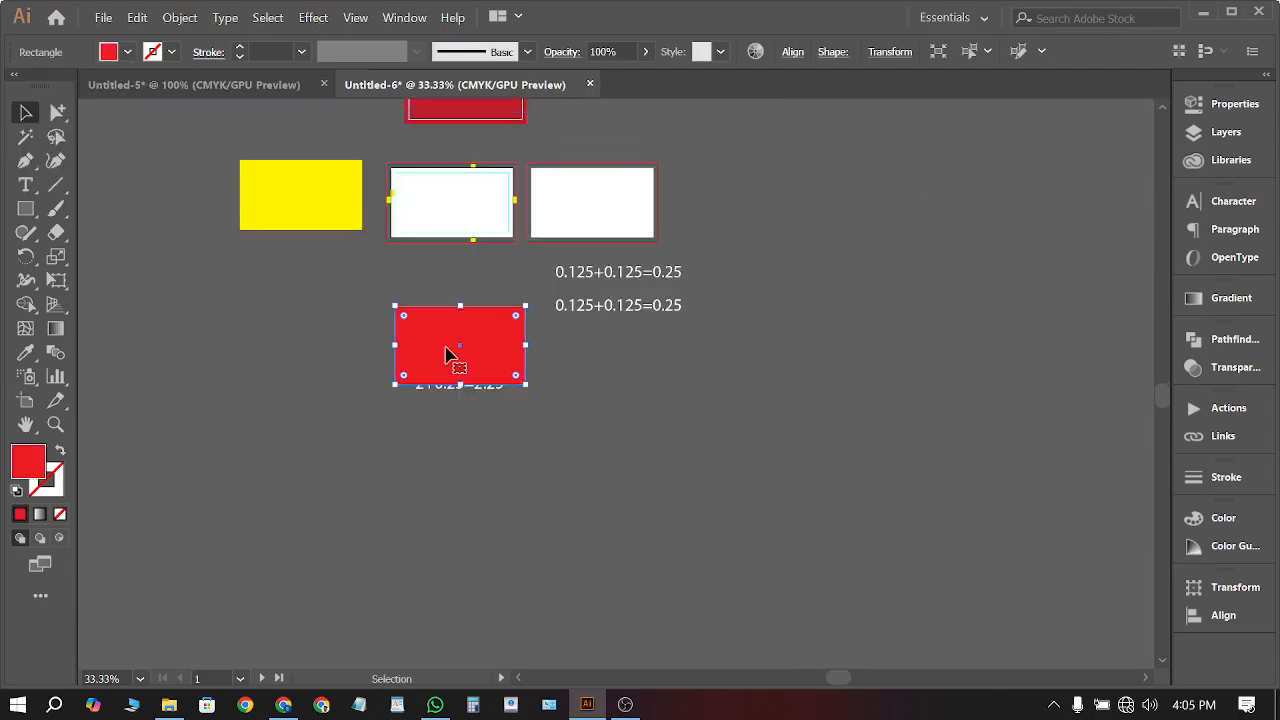
# Move the red rectangle onto the front card artboard to cover its bleed area
pyautogui.moveTo(446, 407); pyautogui.dragTo(421, 328)
pyautogui.scroll(4, 491, 317)
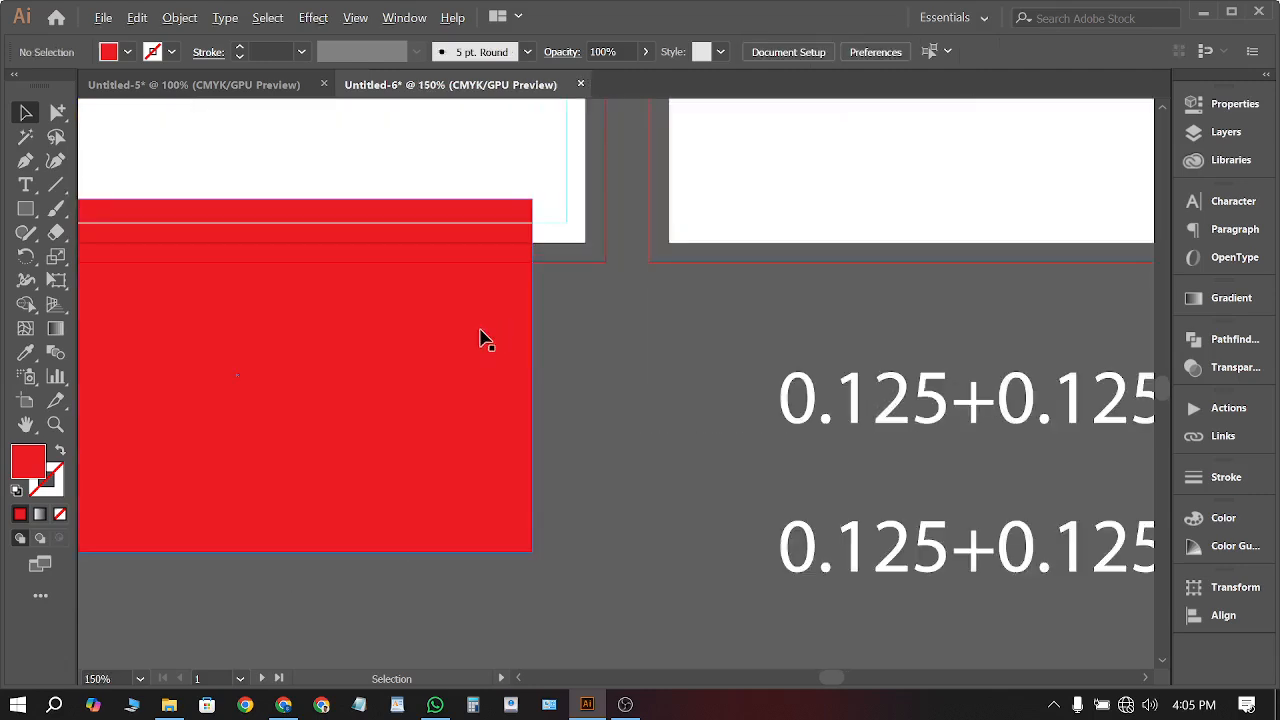
pyautogui.moveTo(506, 486); pyautogui.dragTo(580, 194)
pyautogui.scroll(-4, 697, 358)
pyautogui.scroll(4, 591, 260)
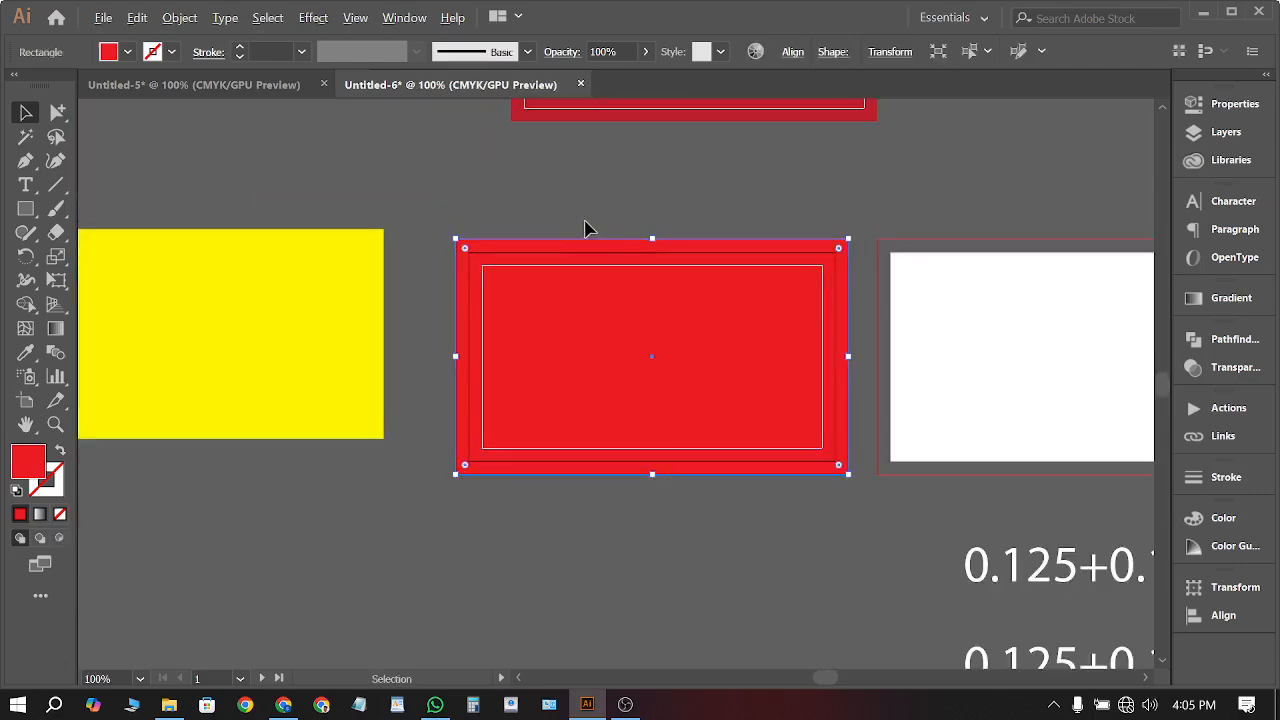
pyautogui.click(449, 254)
pyautogui.click(588, 341)
pyautogui.click(570, 509)
pyautogui.hscroll(2, 573, 500)
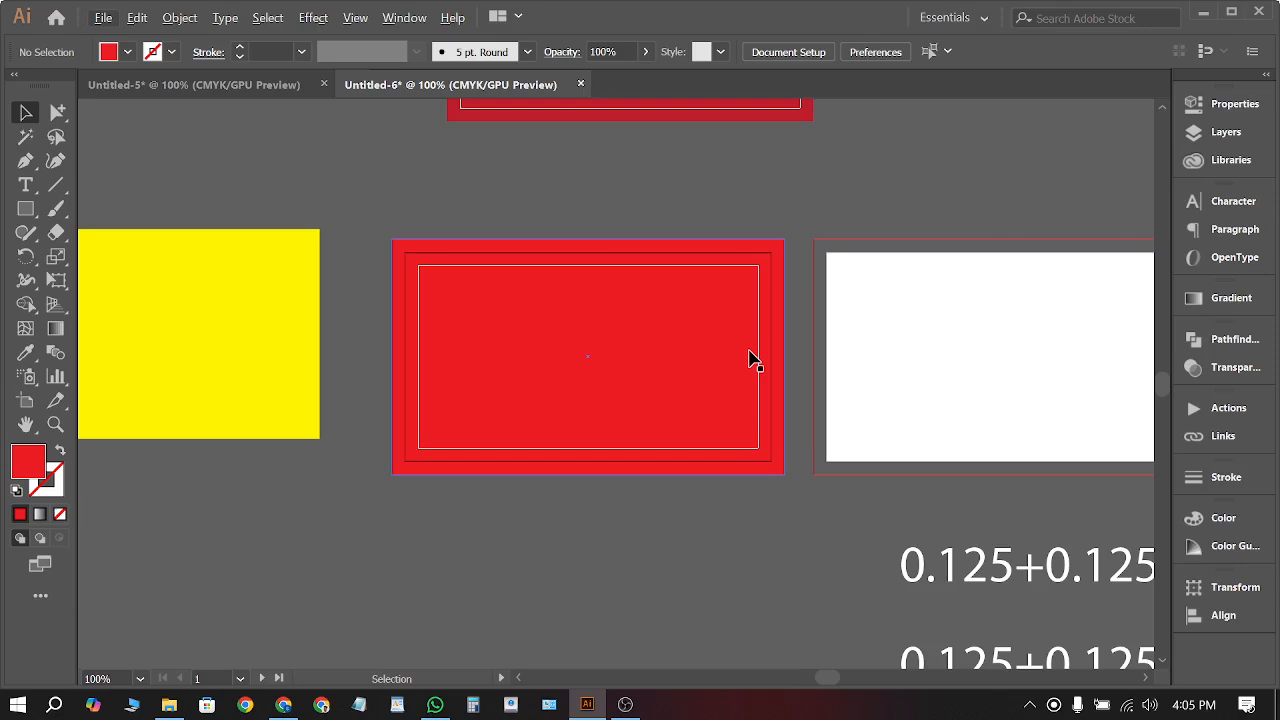
pyautogui.scroll(-3, 740, 330)
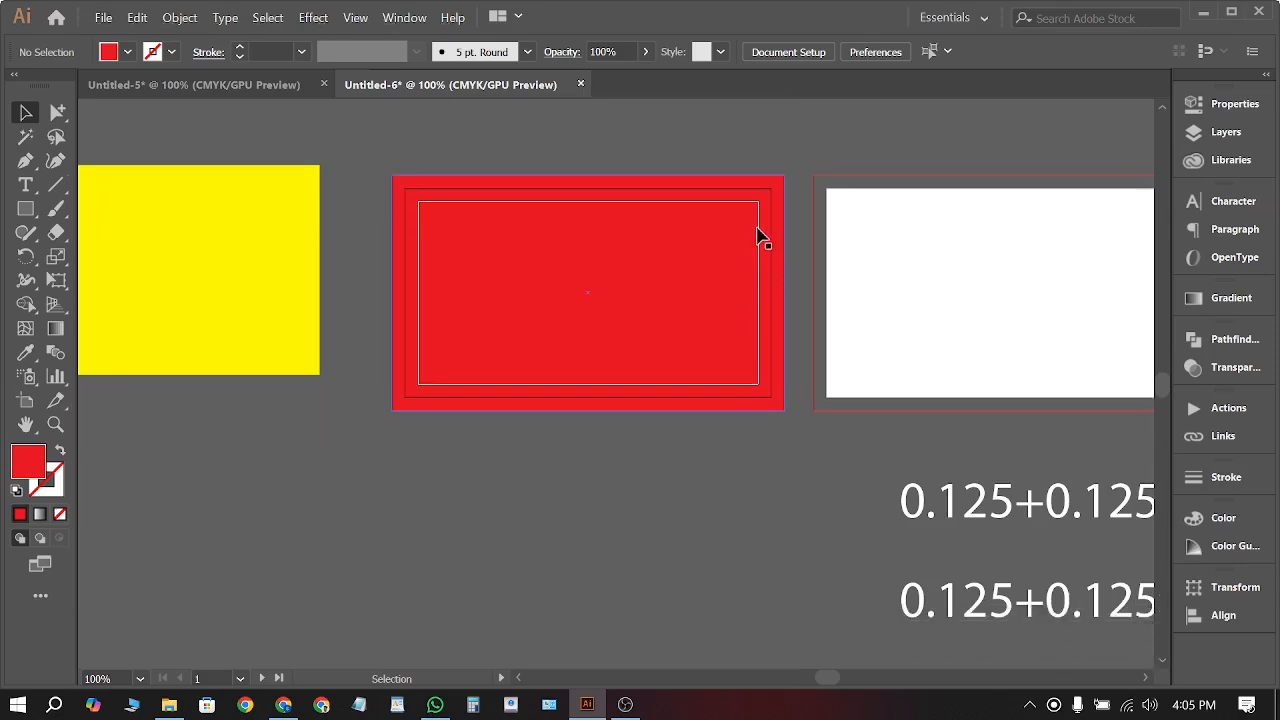
pyautogui.scroll(1, 760, 234)
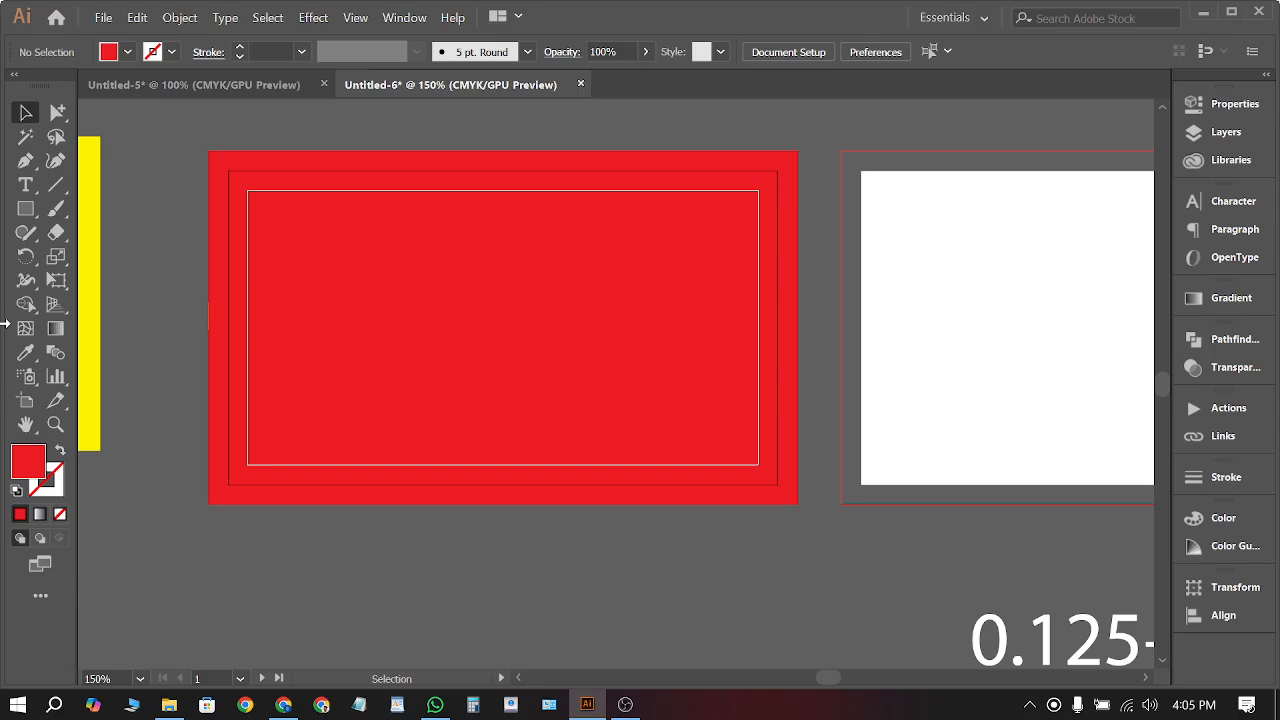
pyautogui.keyDown('alt'); pyautogui.scroll(-3, 360, 370); pyautogui.keyUp('alt')
pyautogui.scroll(-1, 520, 430)
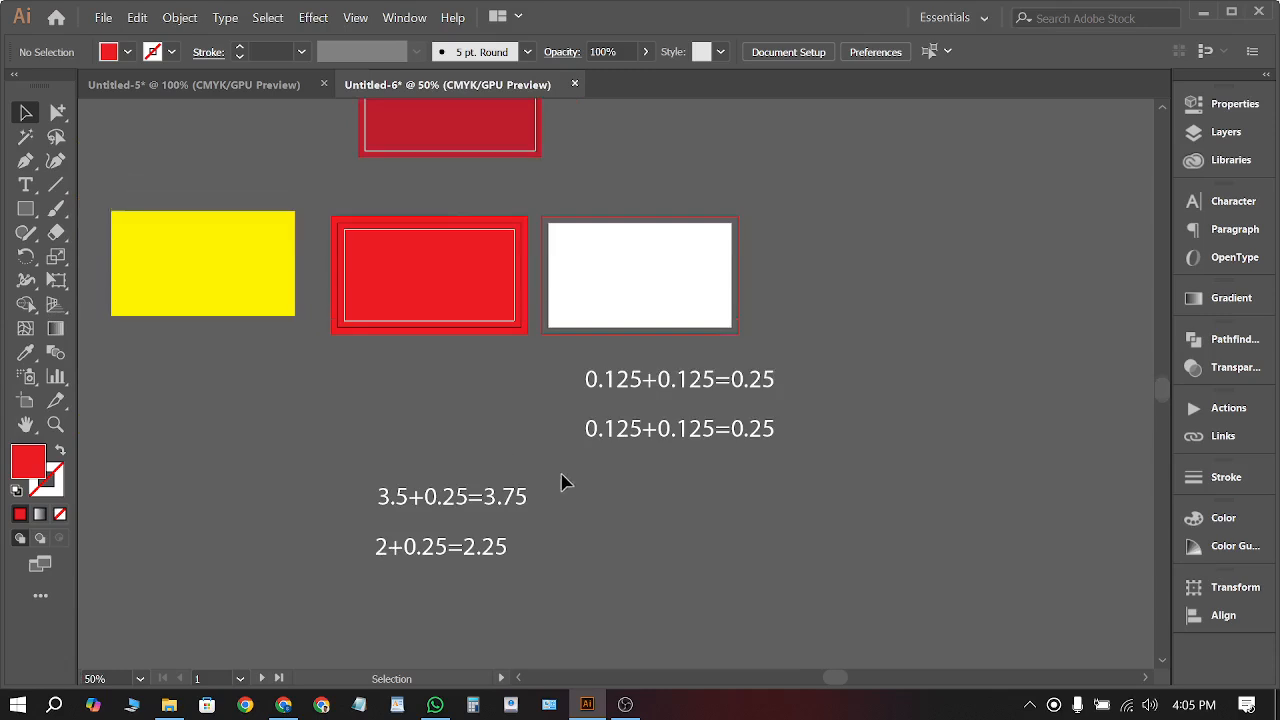
pyautogui.keyDown('alt'); pyautogui.scroll(-1, 590, 478); pyautogui.keyUp('alt')
# Delete all the helper rectangles and equation notes from the canvas
pyautogui.moveTo(863, 586); pyautogui.dragTo(283, 193)
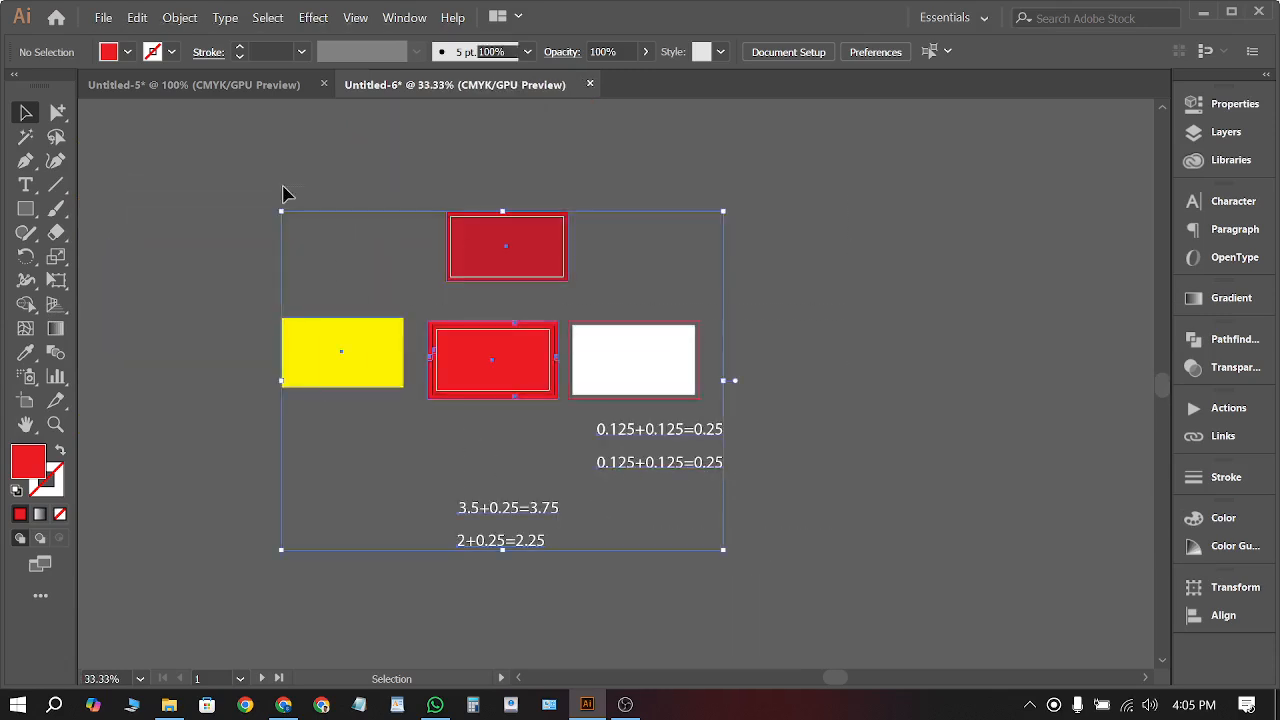
pyautogui.press('Delete')
pyautogui.keyDown('alt'); pyautogui.scroll(1, 585, 256); pyautogui.keyUp('alt')
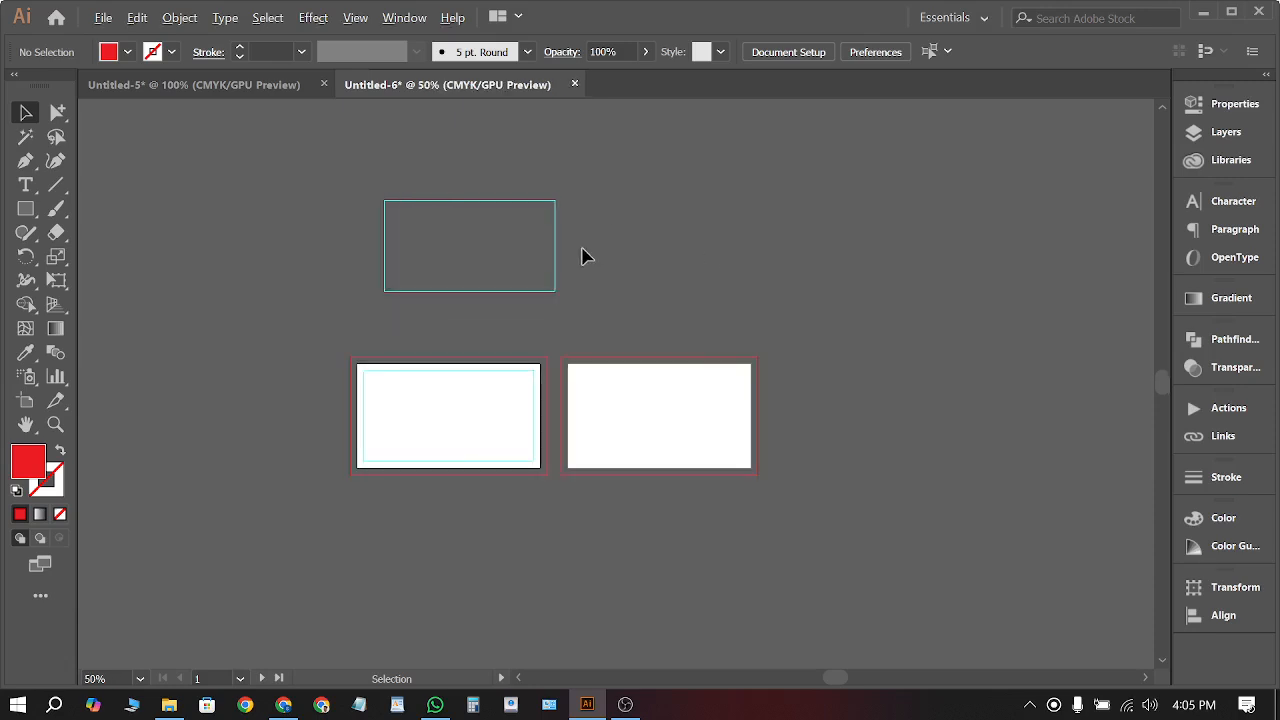
# Unlock guides and delete the stray guide rectangle above the artboards
pyautogui.rightClick(585, 256)
pyautogui.click(630, 414)
pyautogui.click(428, 279)
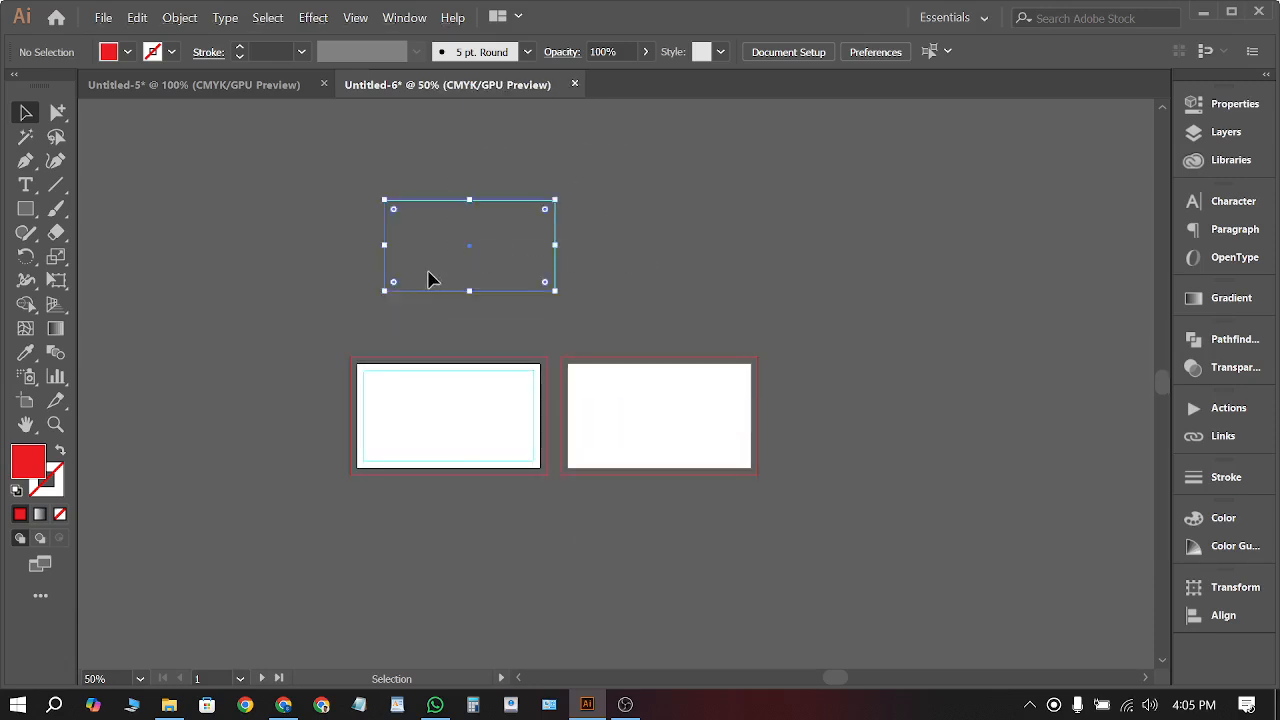
pyautogui.press('Delete')
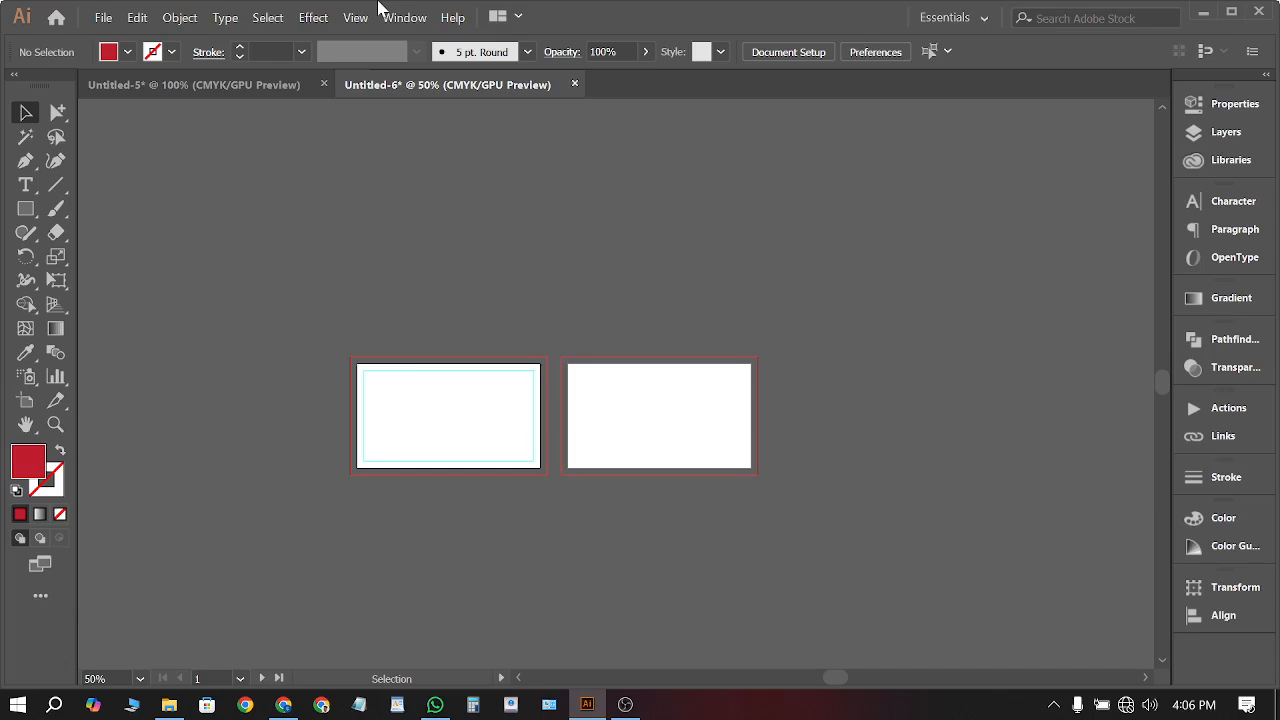
pyautogui.click(433, 412)
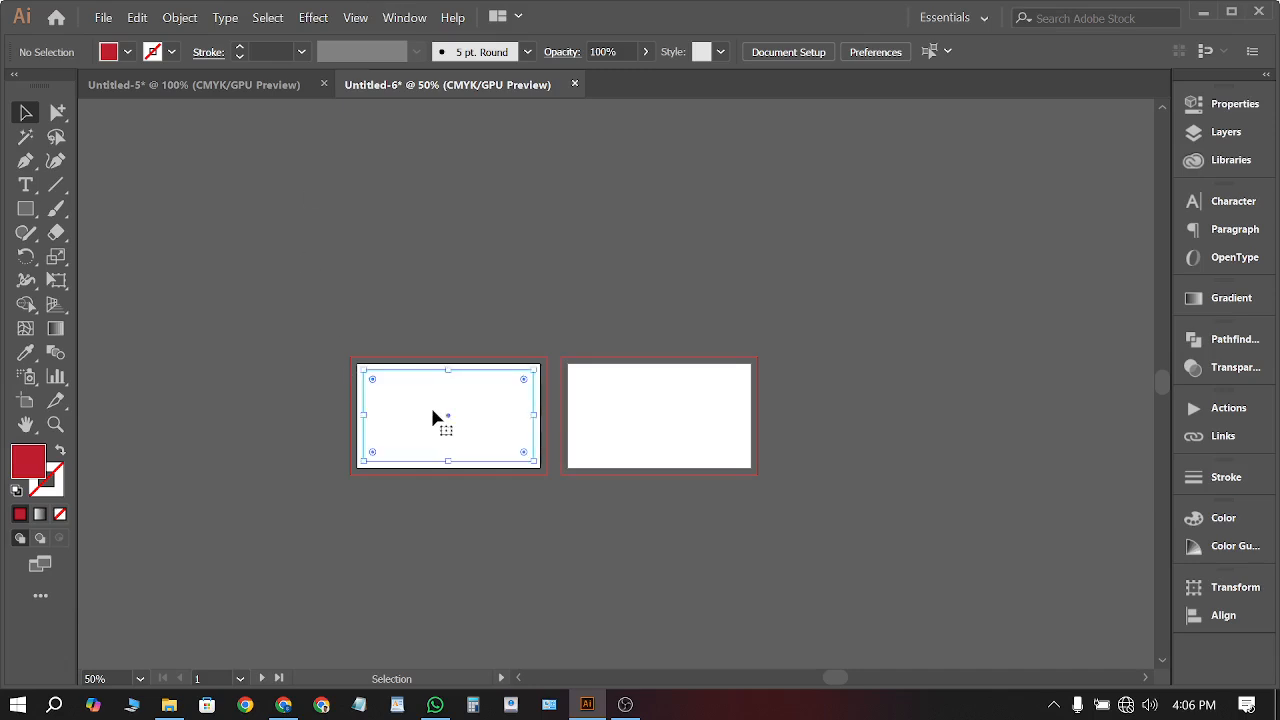
pyautogui.click(574, 509)
pyautogui.scroll(4, 471, 449)
pyautogui.scroll(-1, 735, 490)
pyautogui.scroll(2, 251, 394)
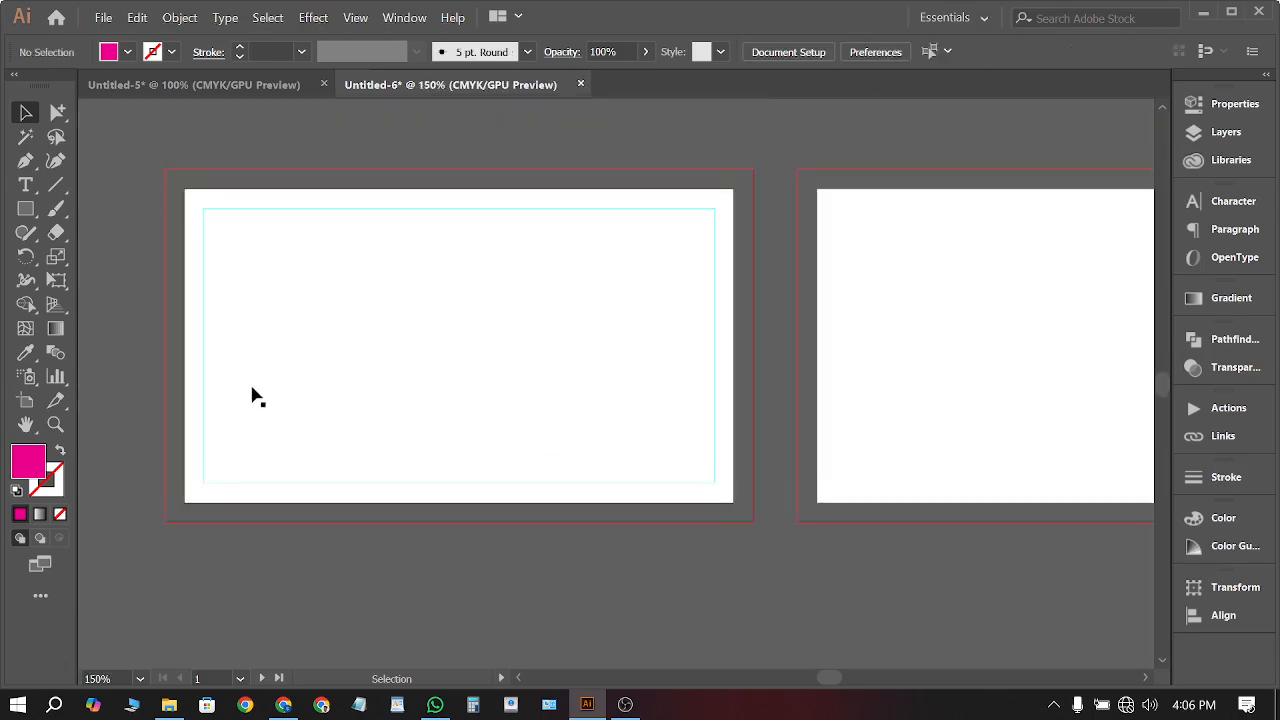
pyautogui.hscroll(-4, 210, 197)
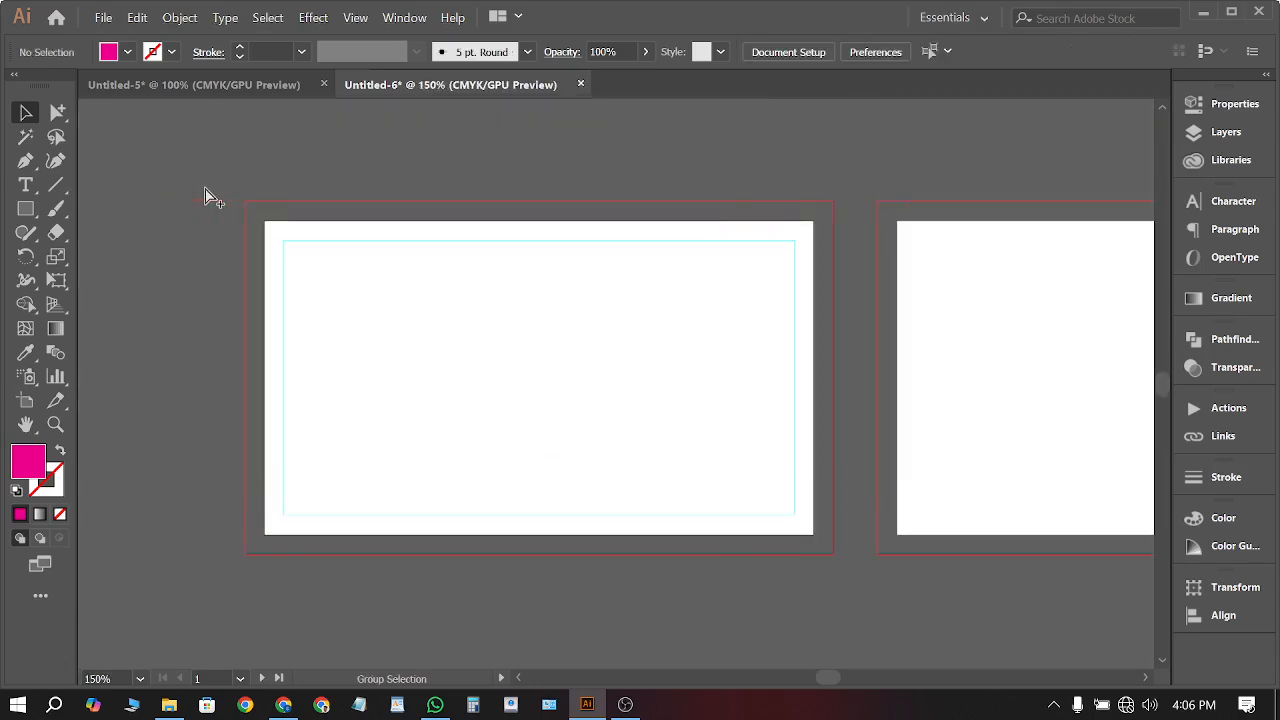
pyautogui.hscroll(1, 205, 194)
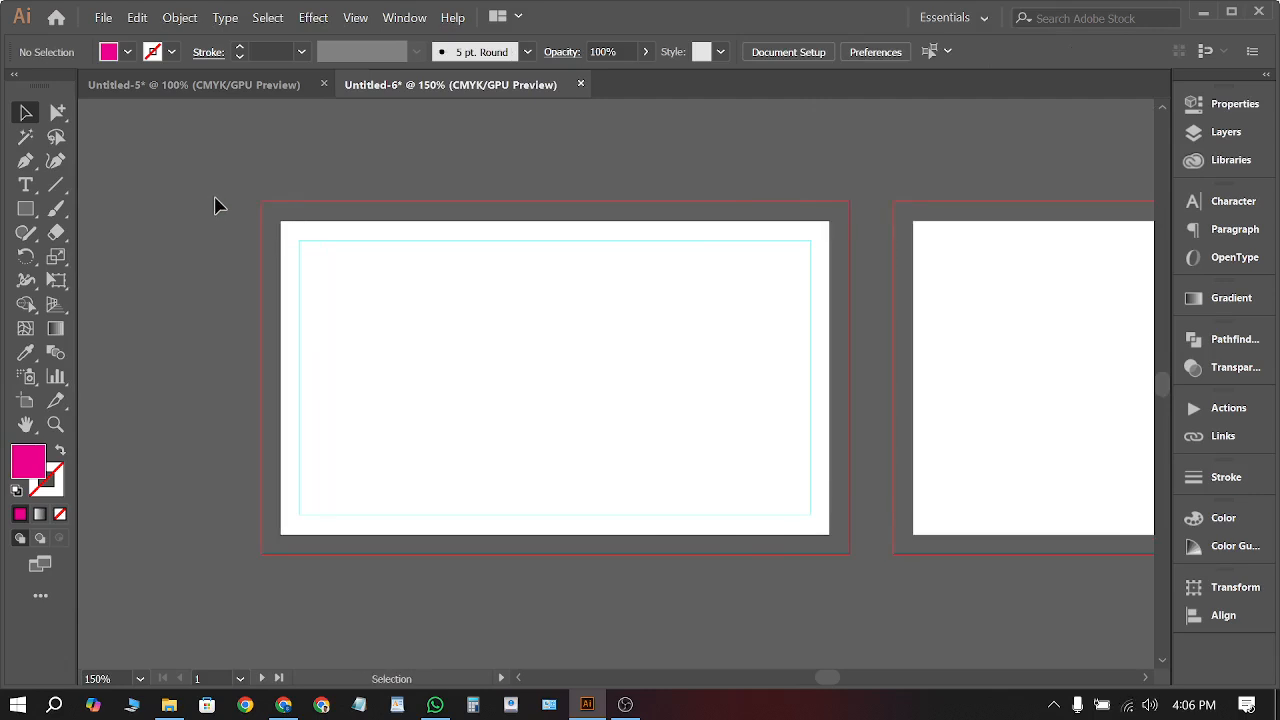
pyautogui.moveTo(222, 198); pyautogui.dragTo(777, 566)
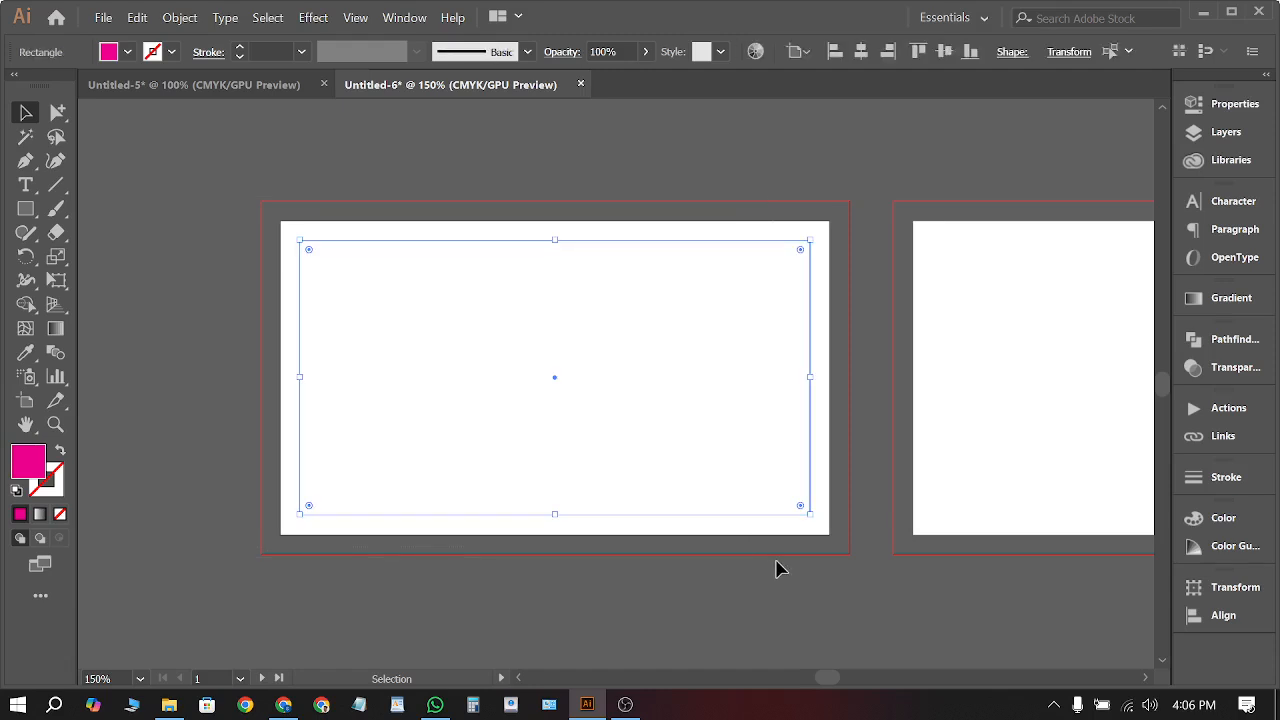
pyautogui.click(782, 578)
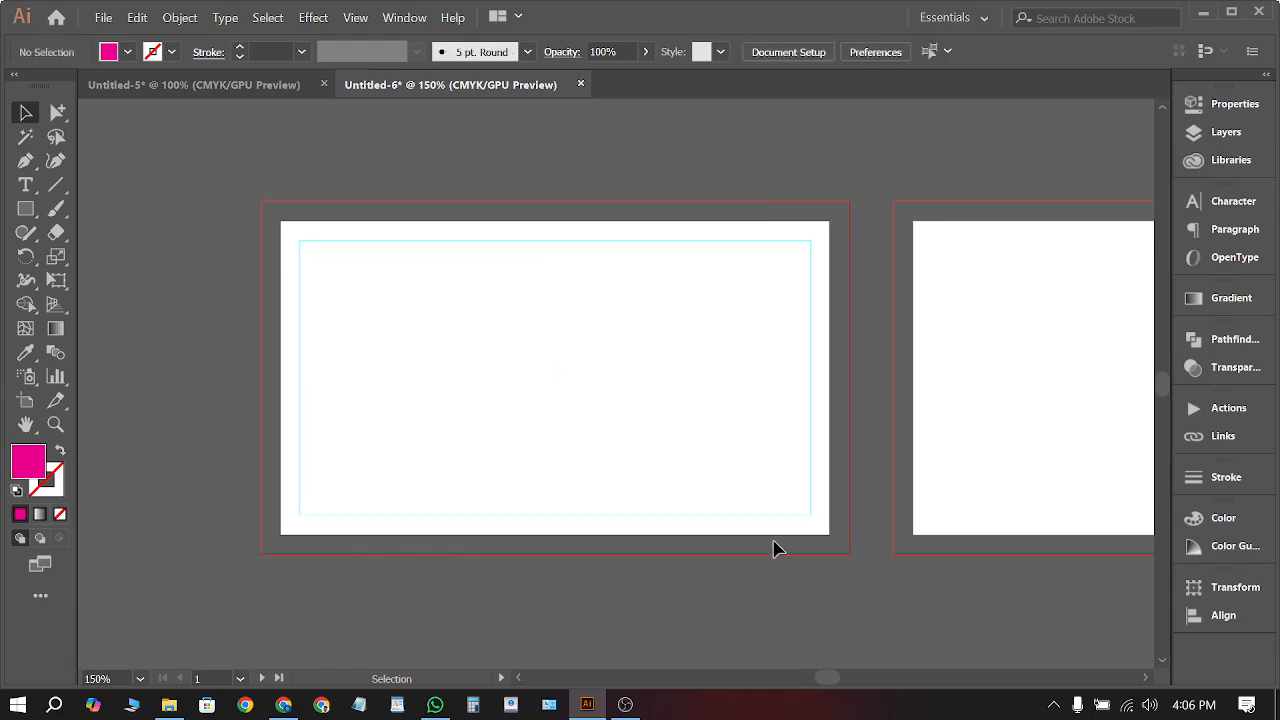
pyautogui.scroll(4, 875, 224)
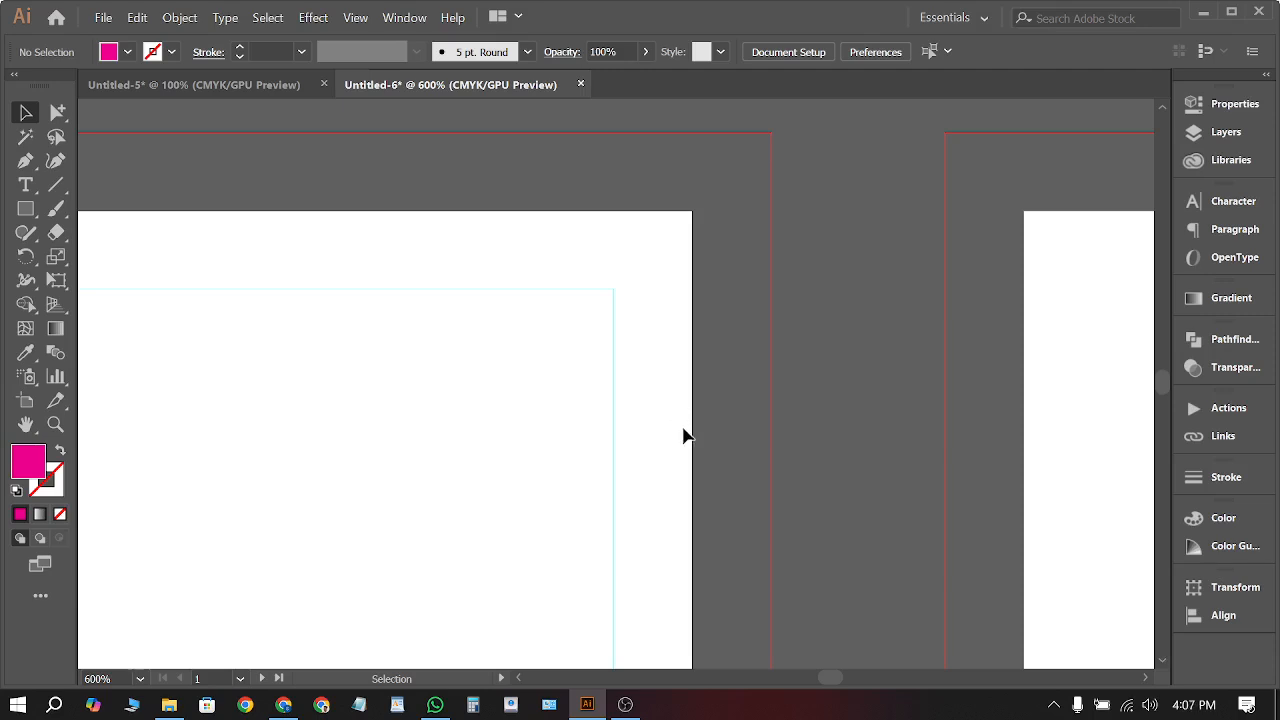
# Check the inner guide rectangle, then scroll until empty canvas shows above the artboards
pyautogui.keyDown('alt'); pyautogui.scroll(-6, 806, 417); pyautogui.keyUp('alt')
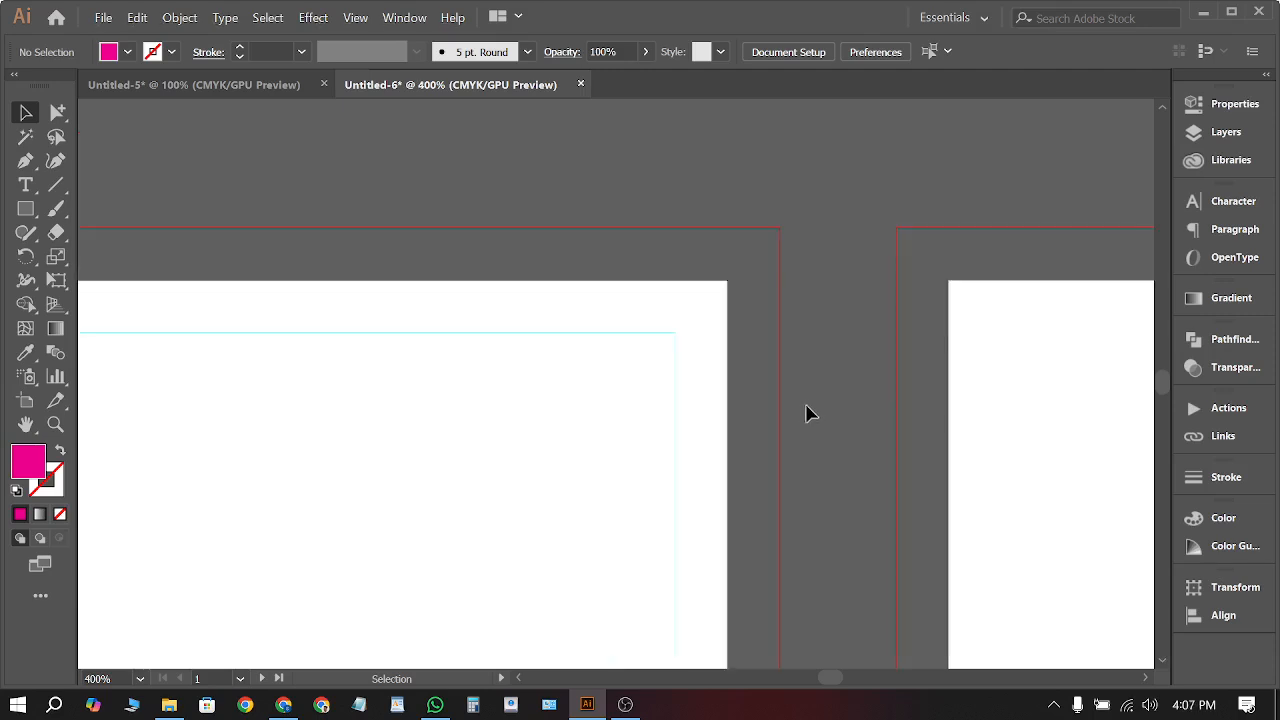
pyautogui.scroll(-2, 790, 396)
pyautogui.keyDown('alt'); pyautogui.scroll(2, 778, 387); pyautogui.keyUp('alt')
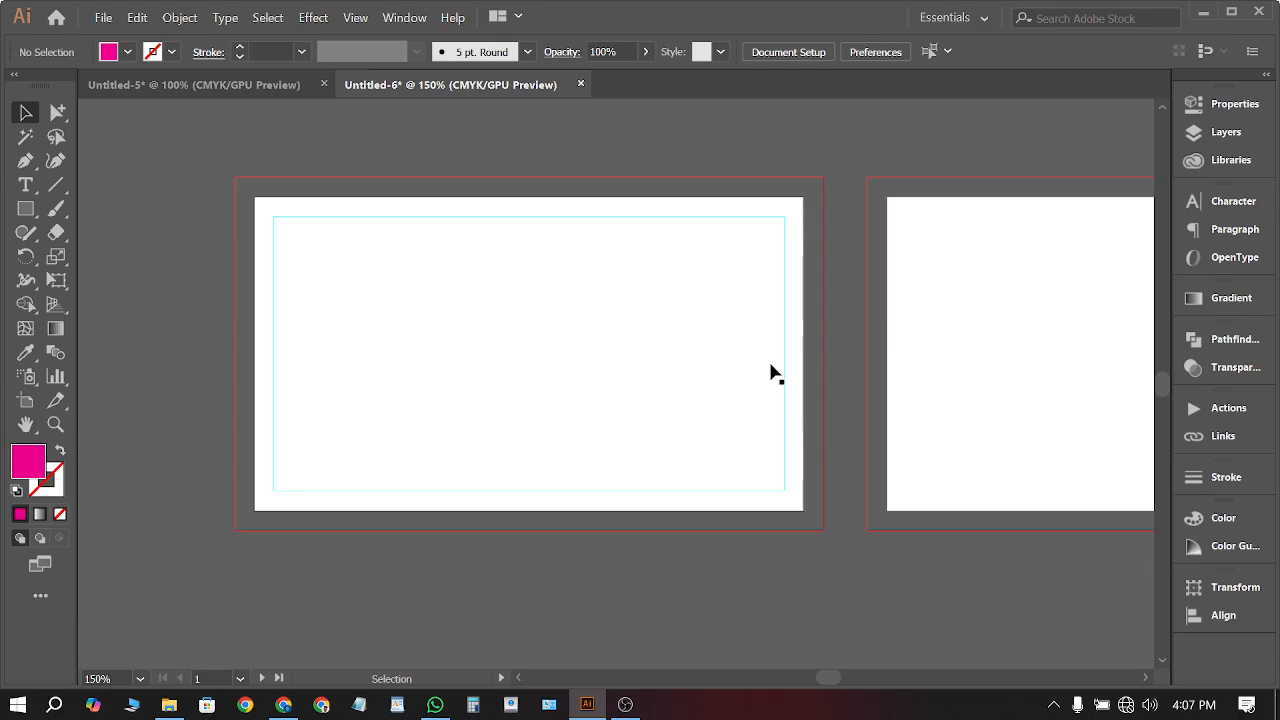
pyautogui.rightClick(771, 373)
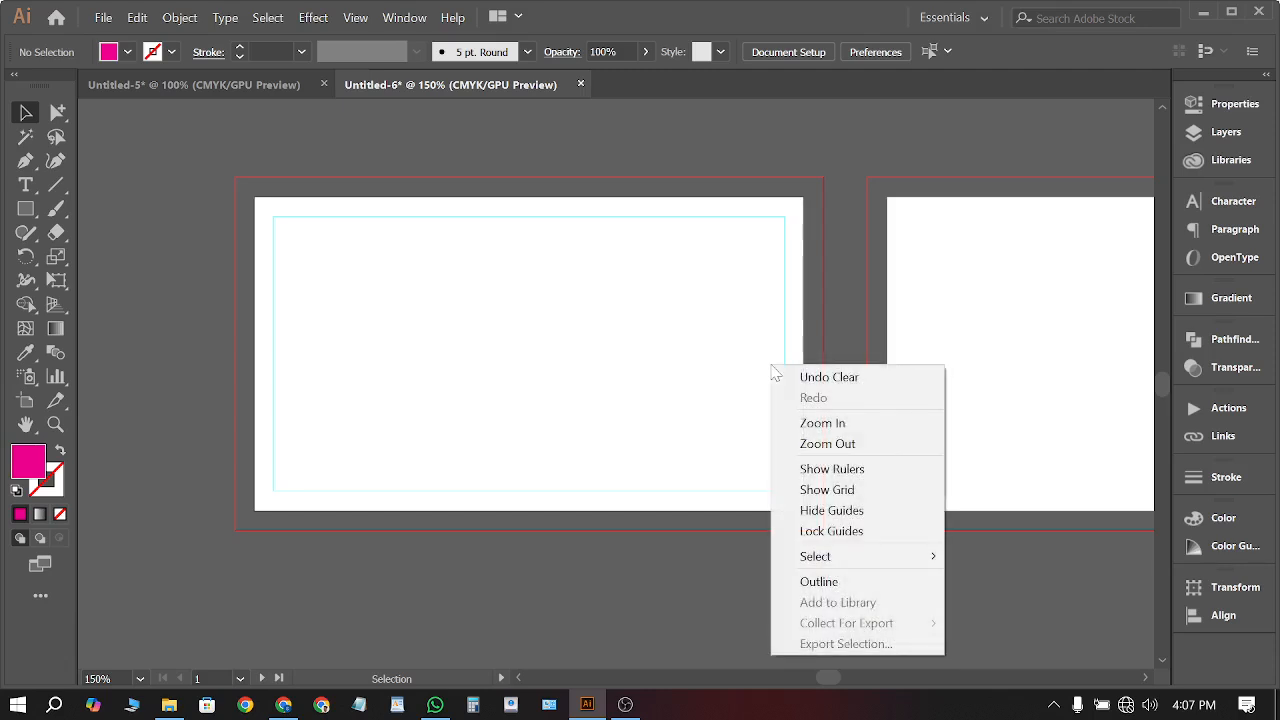
pyautogui.click(580, 309)
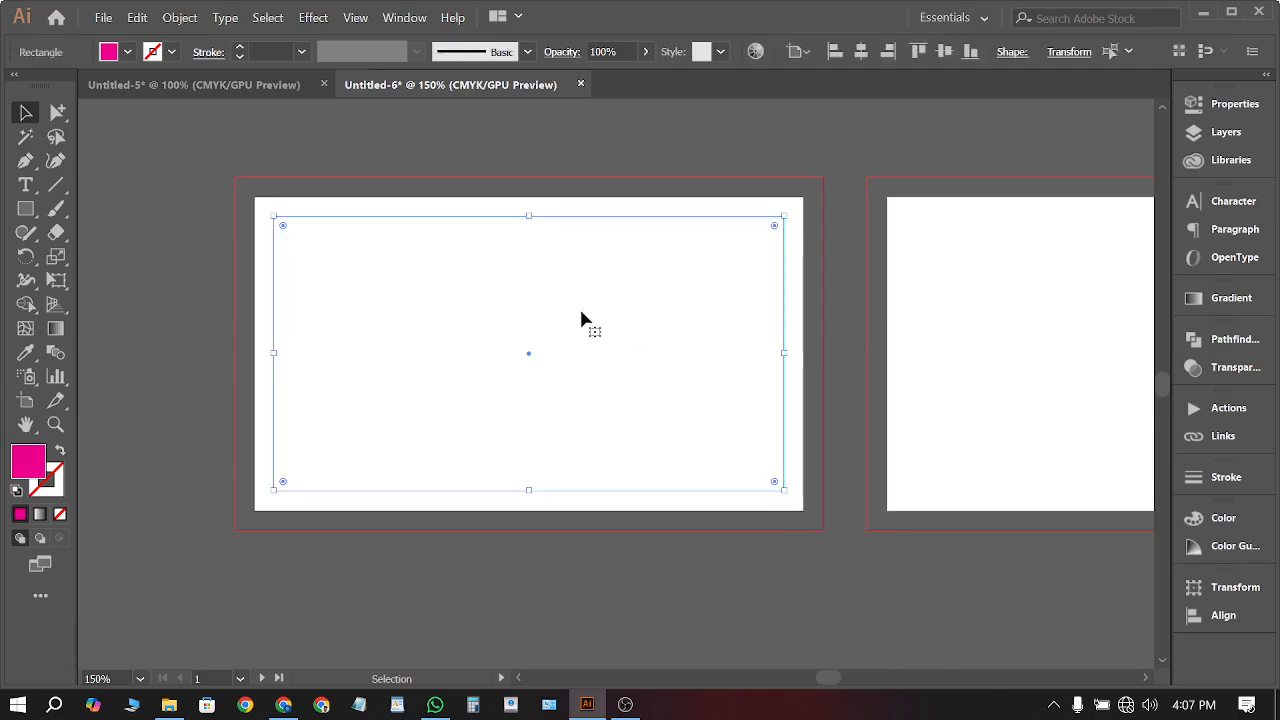
pyautogui.click(459, 596)
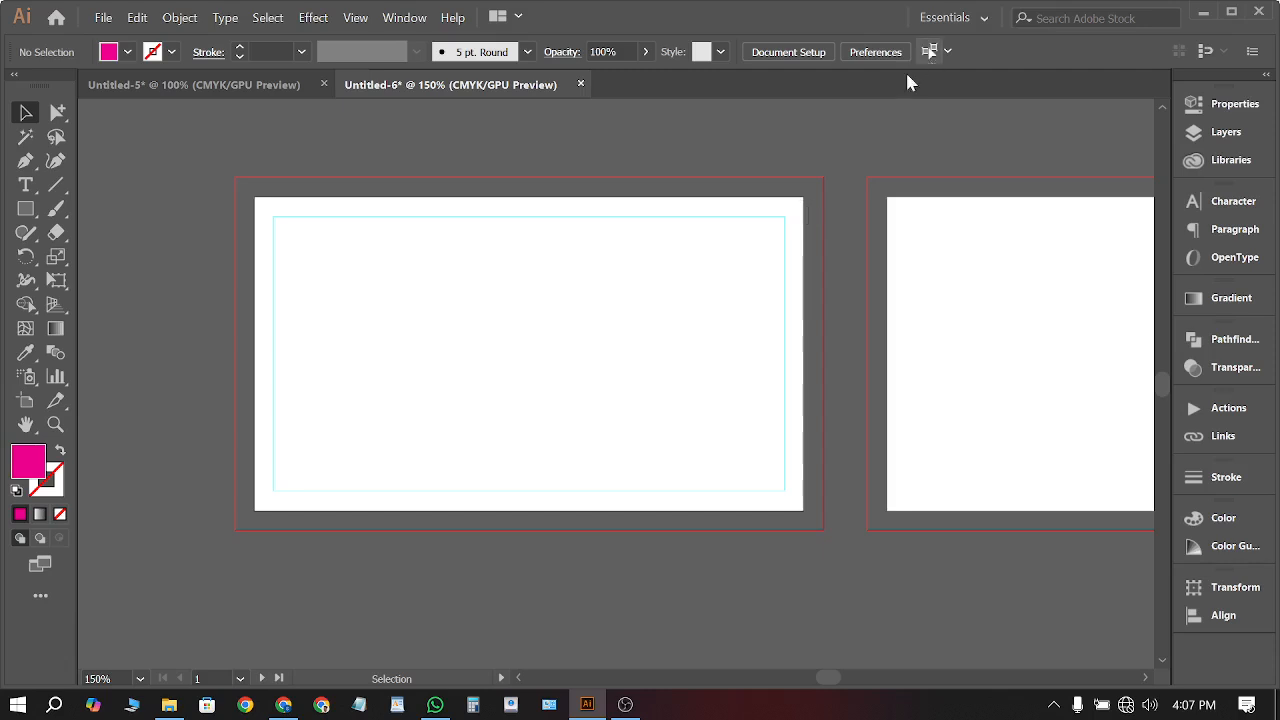
pyautogui.scroll(5, 540, 360)
pyautogui.scroll(-1, 568, 340)
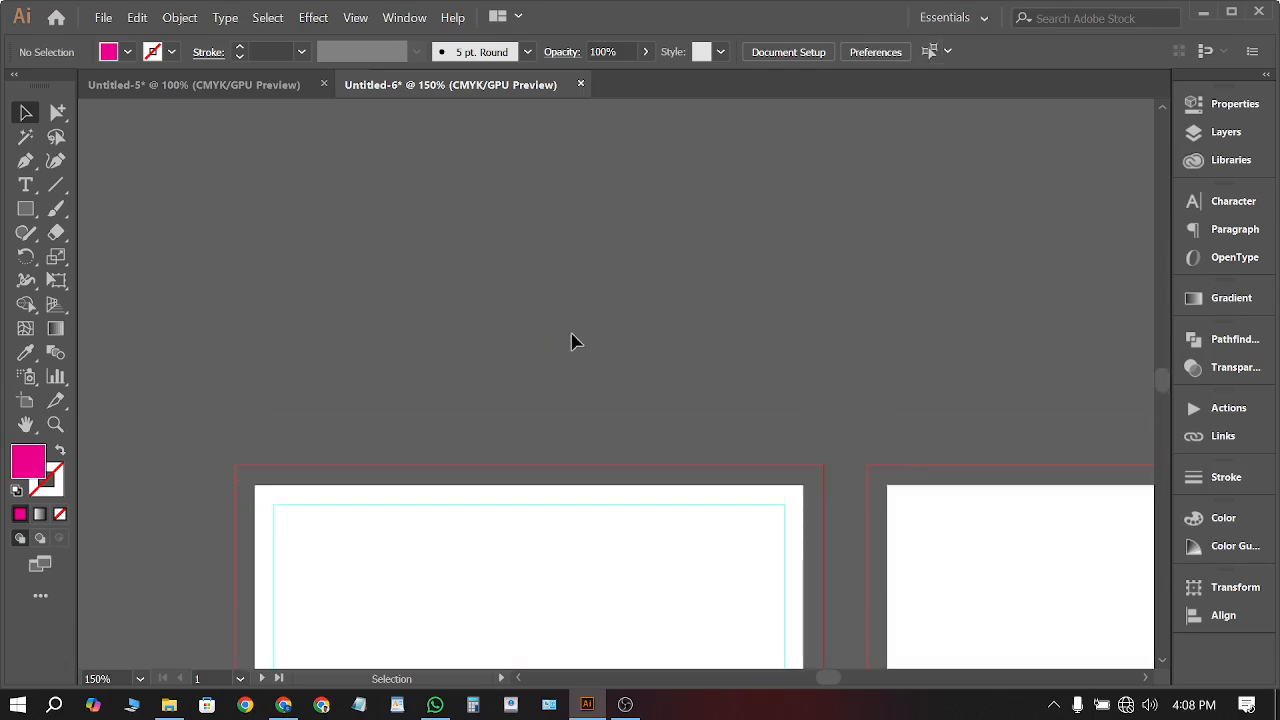
pyautogui.scroll(2, 572, 339)
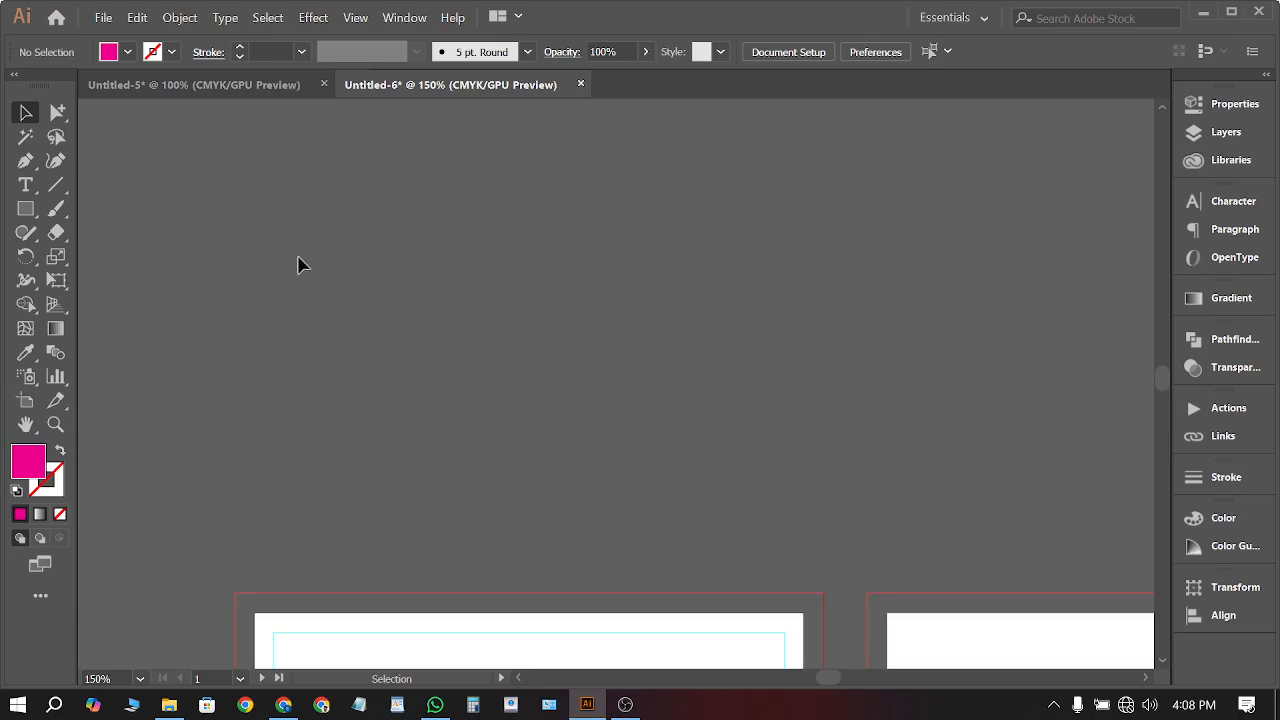
# Draw a closed four-anchor curved blob with the Pen tool above the artboards
pyautogui.click(25, 160)
pyautogui.click(415, 254)
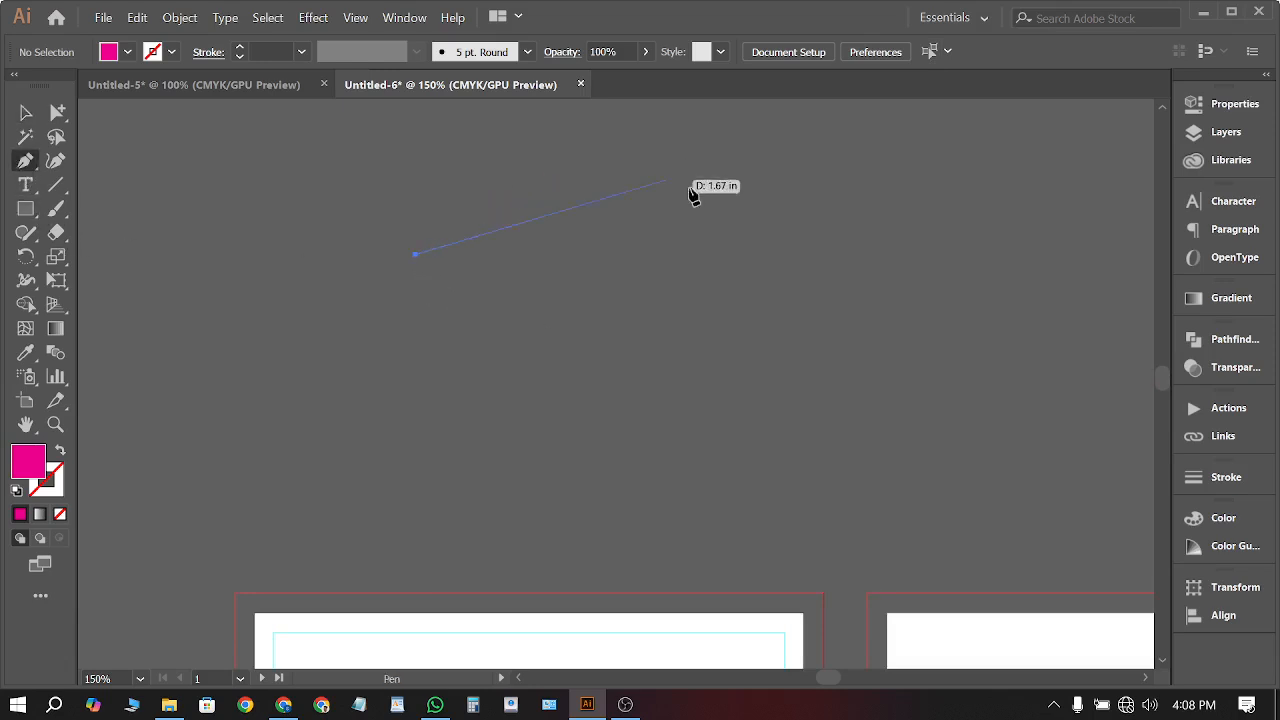
pyautogui.moveTo(760, 220); pyautogui.dragTo(835, 403)
pyautogui.moveTo(662, 485); pyautogui.dragTo(688, 607)
pyautogui.moveTo(393, 498); pyautogui.dragTo(419, 397)
pyautogui.moveTo(415, 254); pyautogui.dragTo(543, 191)
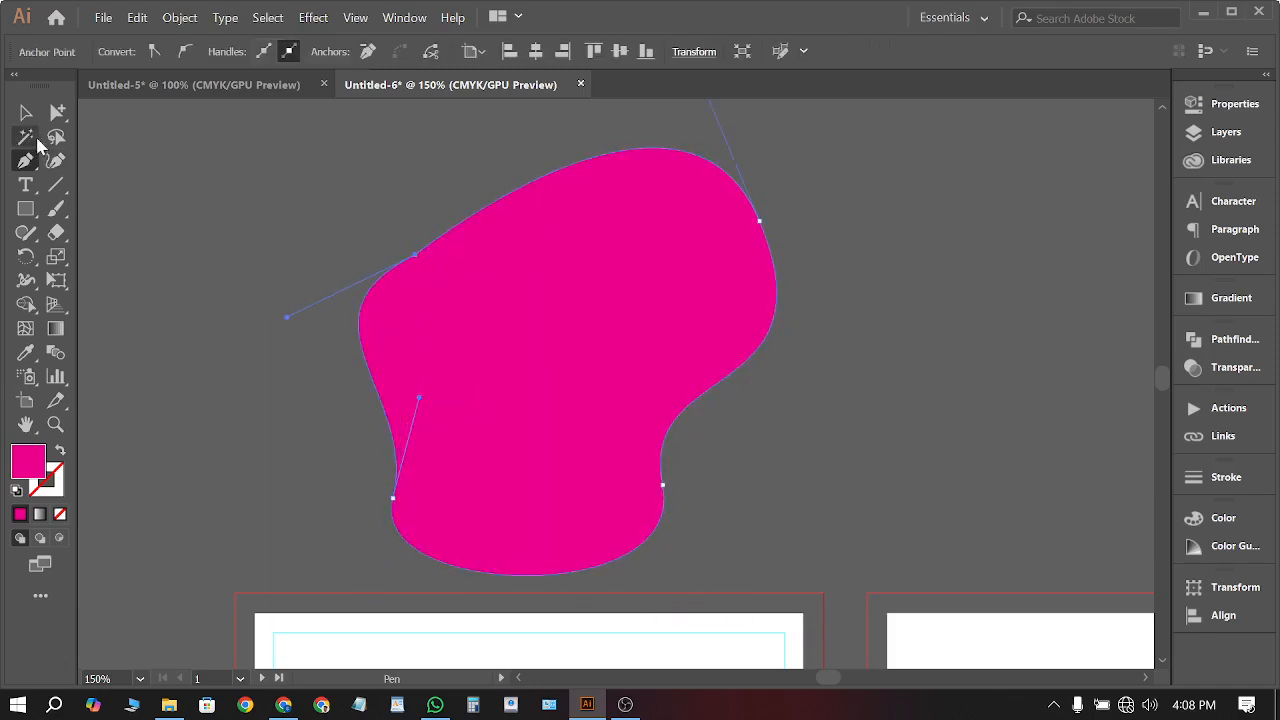
# Convert the blob into a guide and show the rulers with Ctrl+R
pyautogui.click(25, 112)
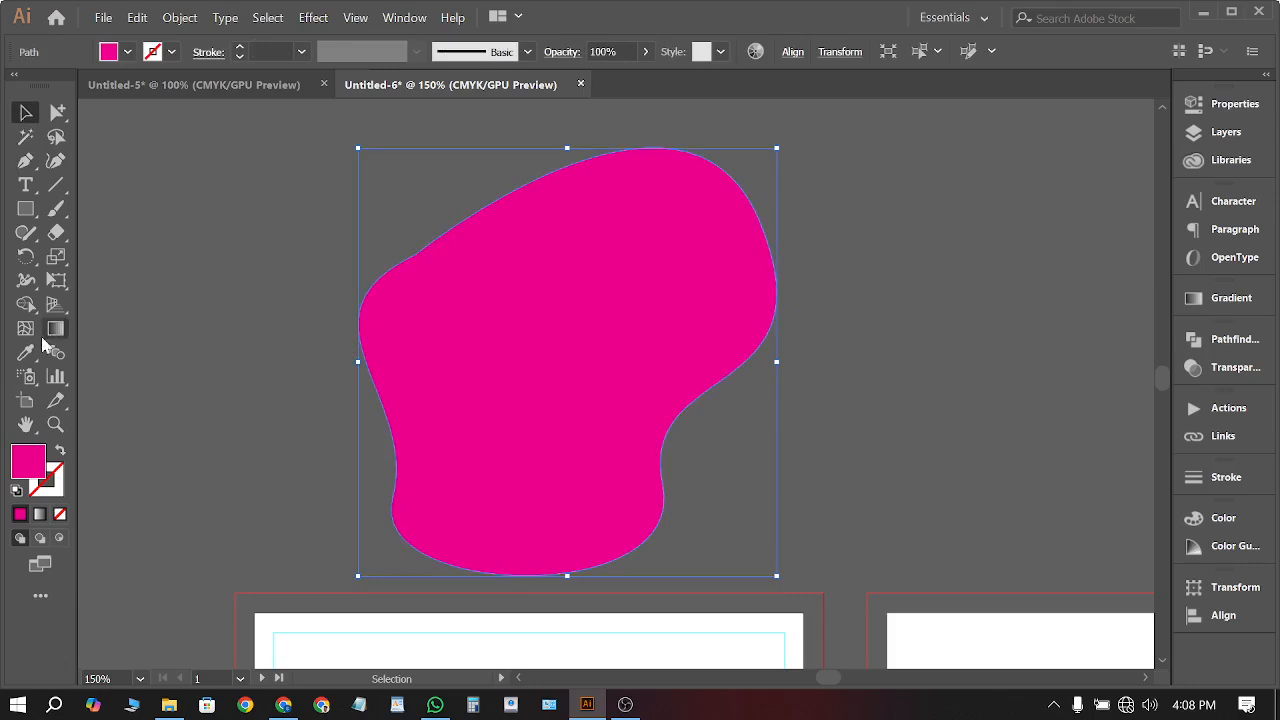
pyautogui.rightClick(544, 277)
pyautogui.click(668, 516)
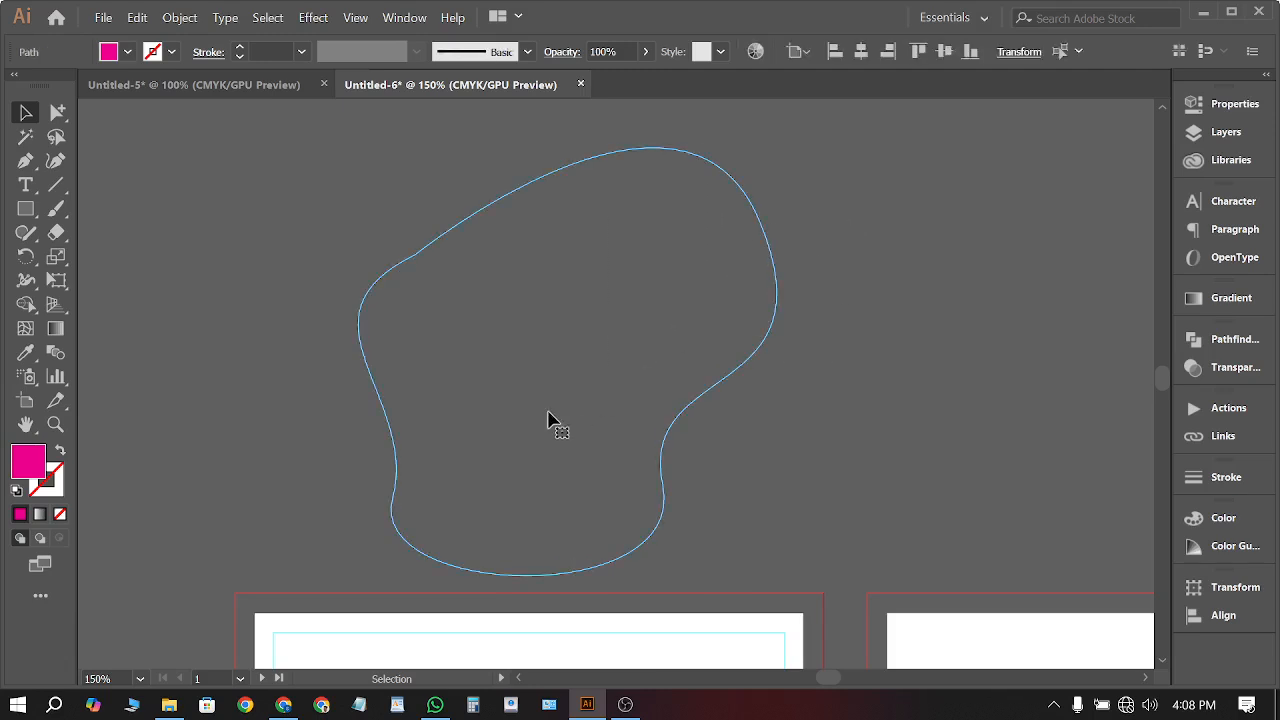
pyautogui.hscroll(1, 549, 417)
pyautogui.hotkey('ctrl', 'r')
pyautogui.press('v')
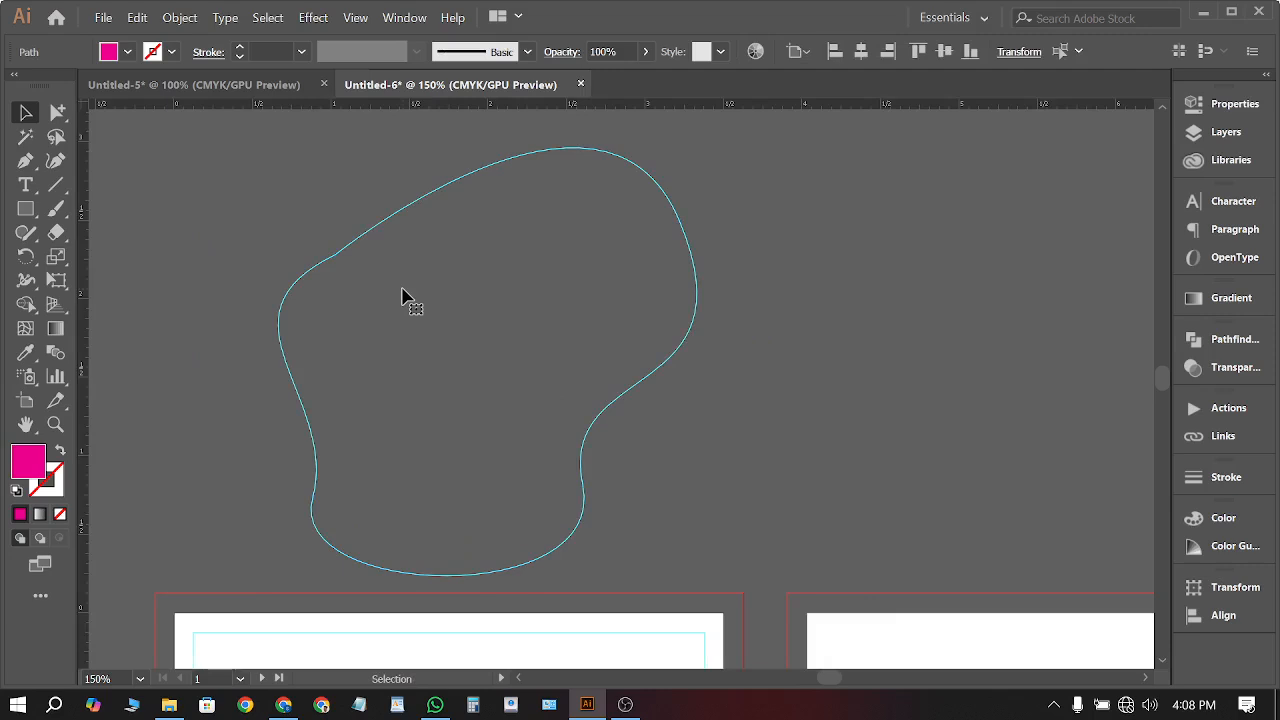
pyautogui.hotkey('ctrl', 'h')
# Drag a vertical and a horizontal guide out from the rulers across the canvas
pyautogui.moveTo(80, 334); pyautogui.dragTo(843, 340)
pyautogui.moveTo(938, 104); pyautogui.dragTo(955, 425)
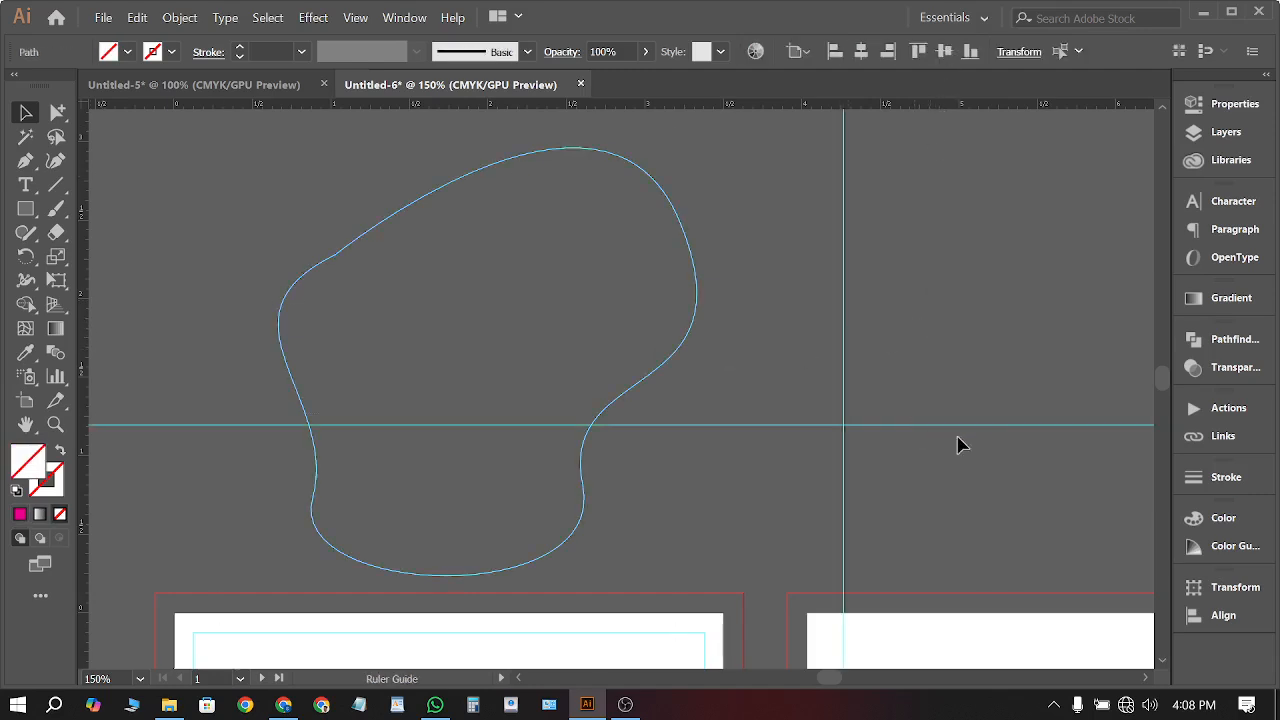
pyautogui.click(571, 406)
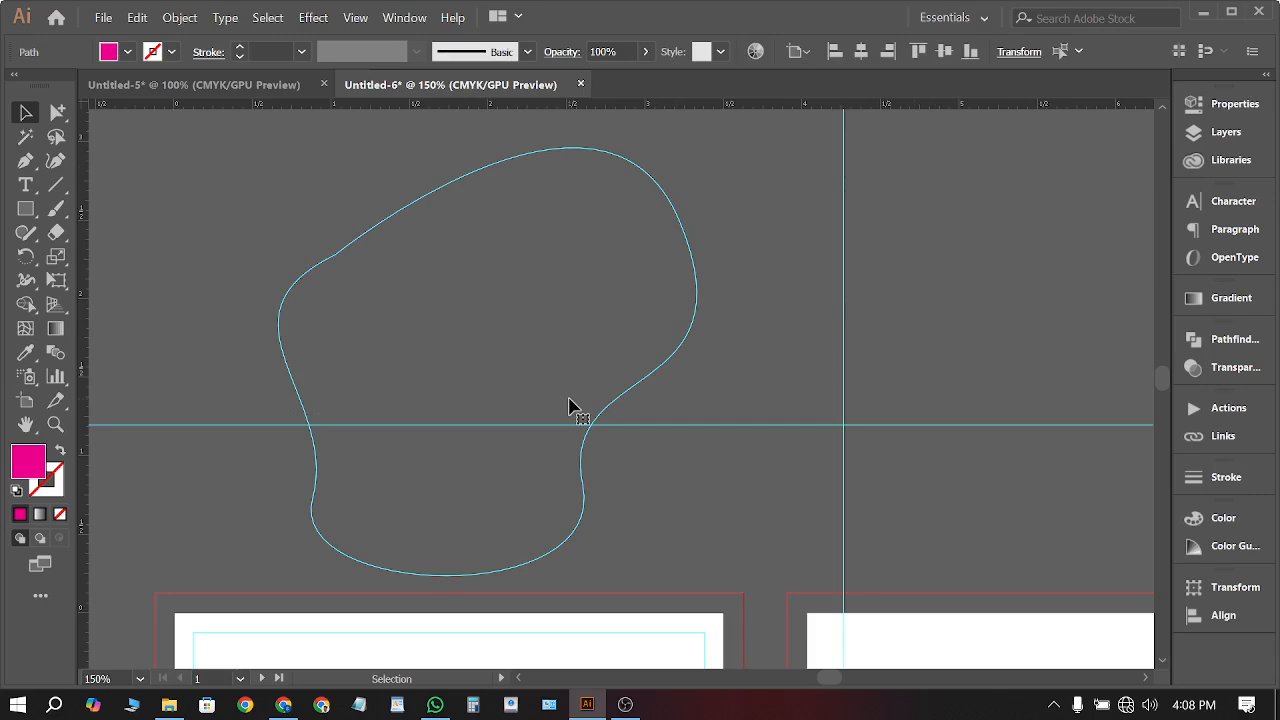
pyautogui.scroll(-5, 575, 400)
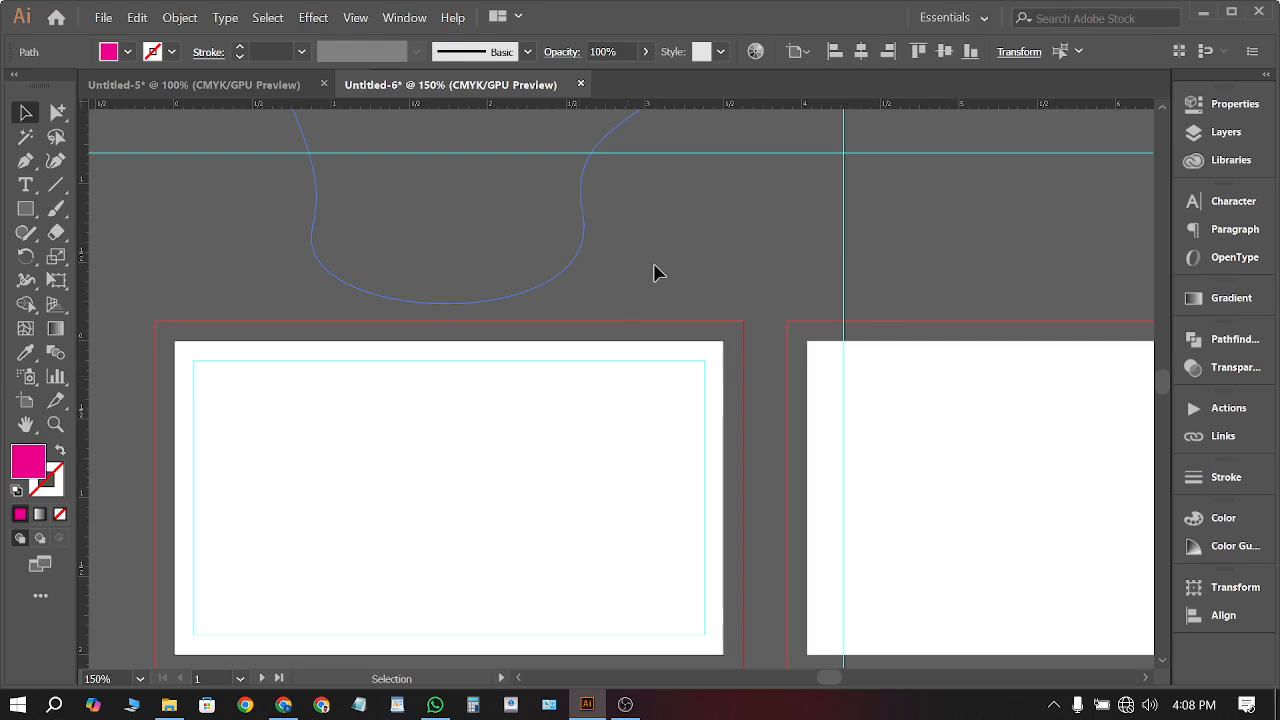
pyautogui.keyDown('shift'); pyautogui.click(536, 152); pyautogui.keyUp('shift')
pyautogui.scroll(4, 528, 138)
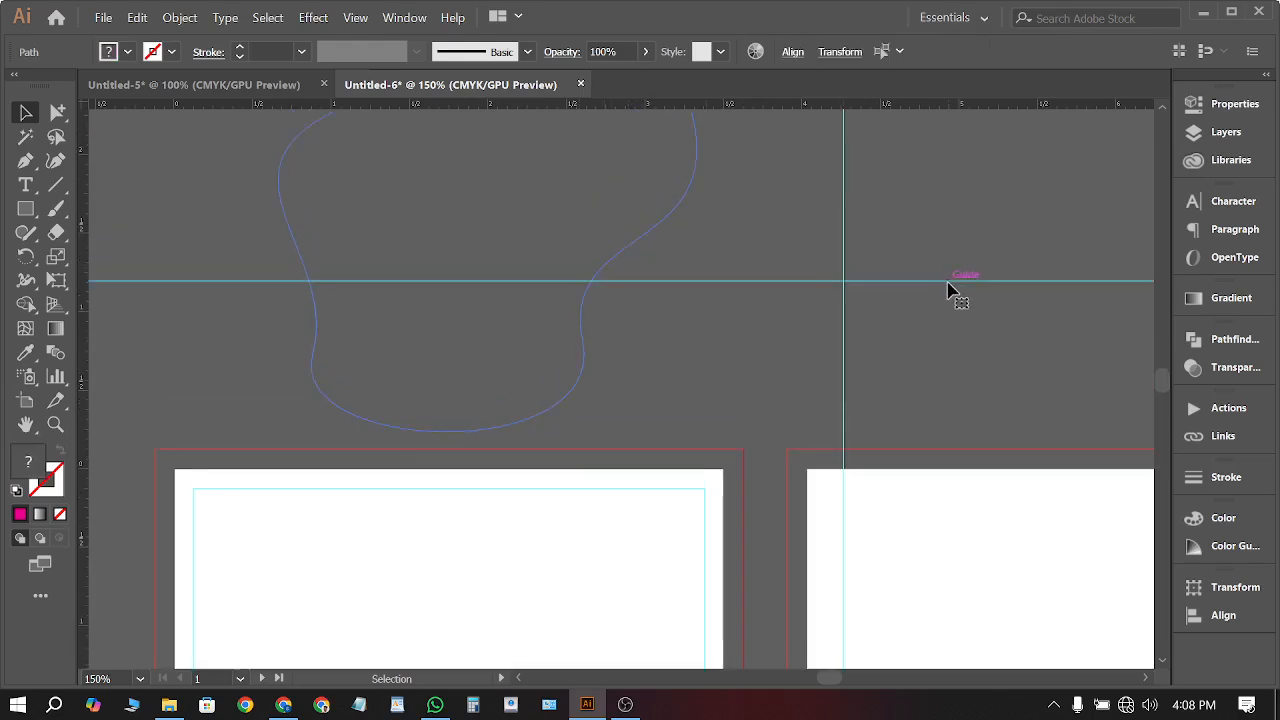
pyautogui.scroll(5, 950, 290)
pyautogui.click(951, 289)
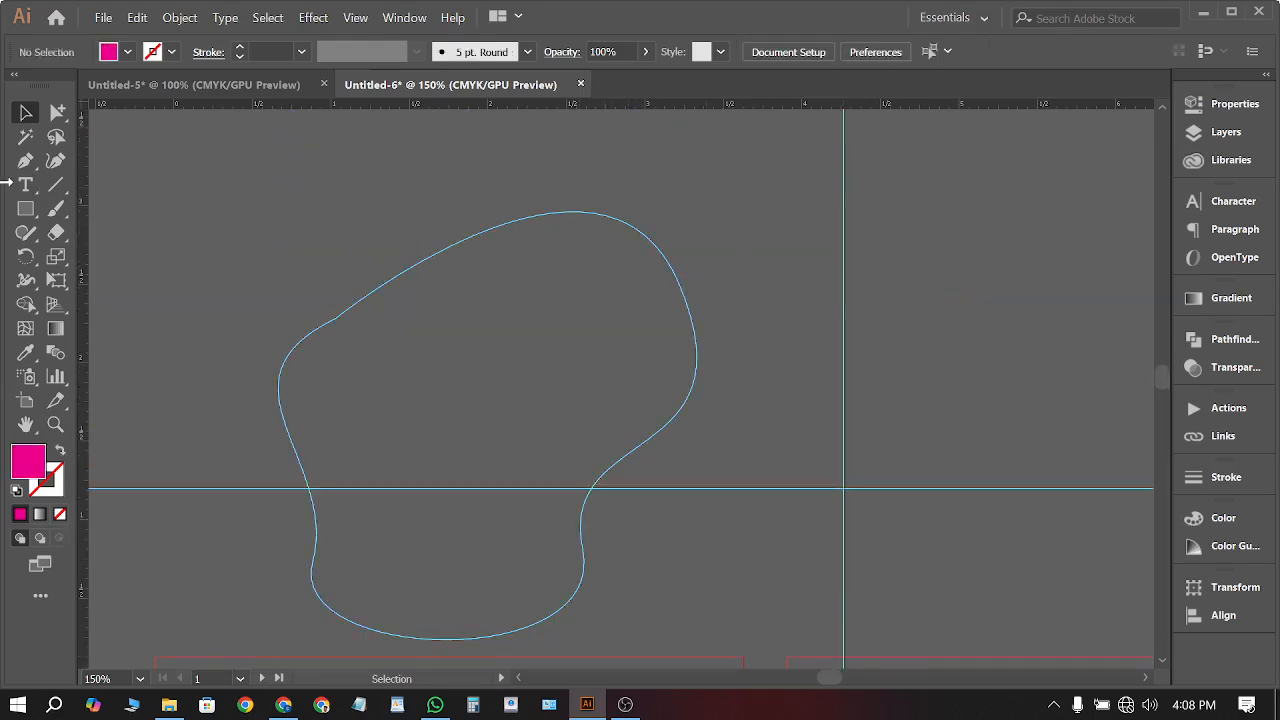
# Draw a rectangle inside the blob guide with a magenta stroke and no fill
pyautogui.click(26, 209)
pyautogui.moveTo(379, 323); pyautogui.dragTo(597, 435)
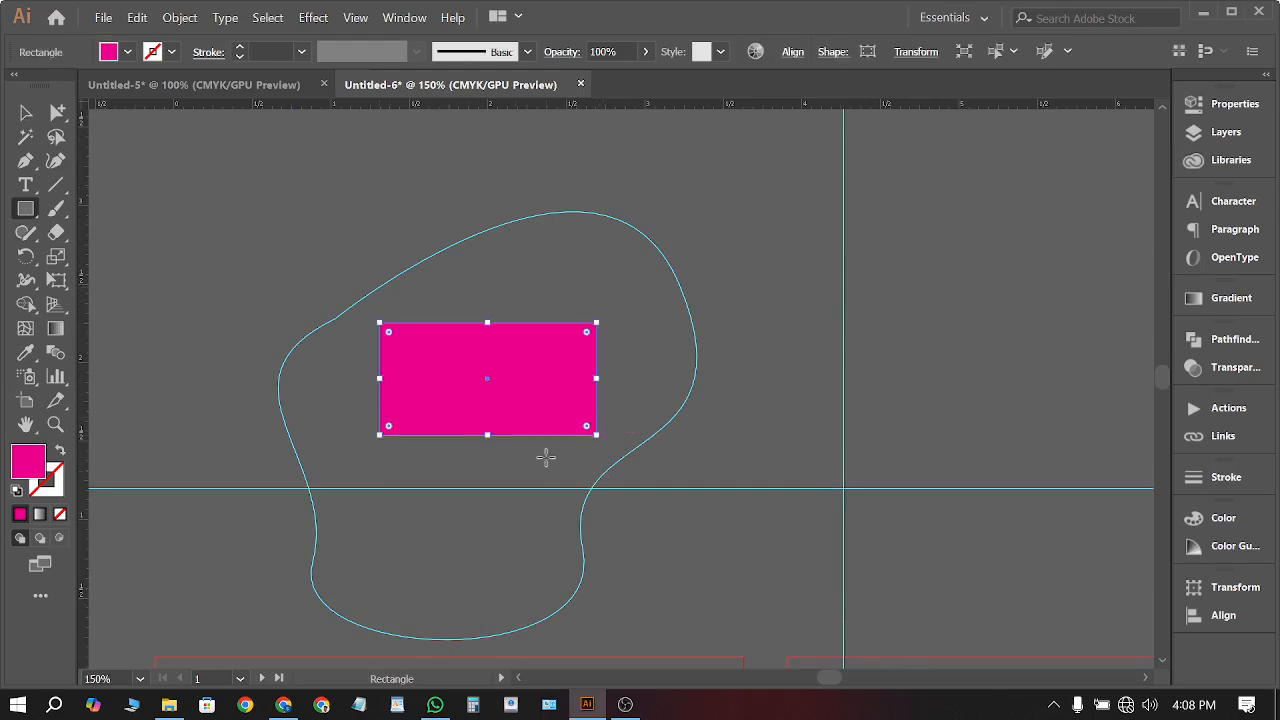
pyautogui.click(60, 451)
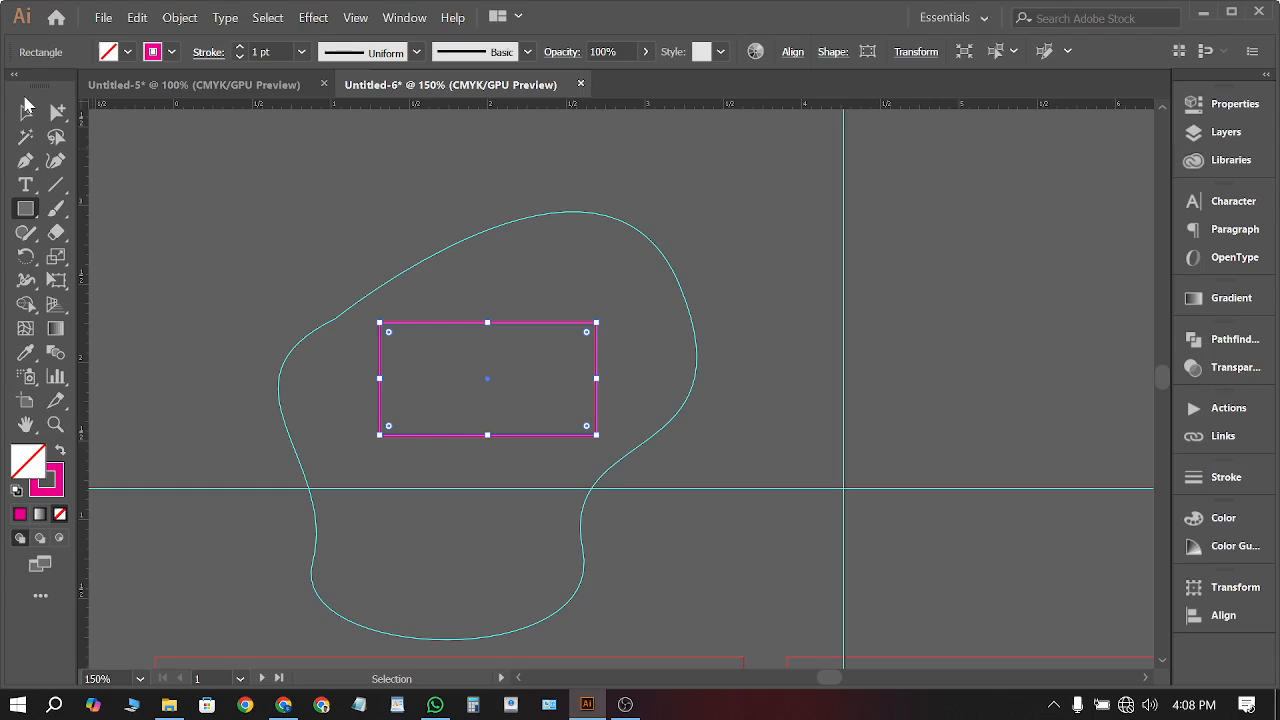
pyautogui.click(27, 106)
pyautogui.click(263, 170)
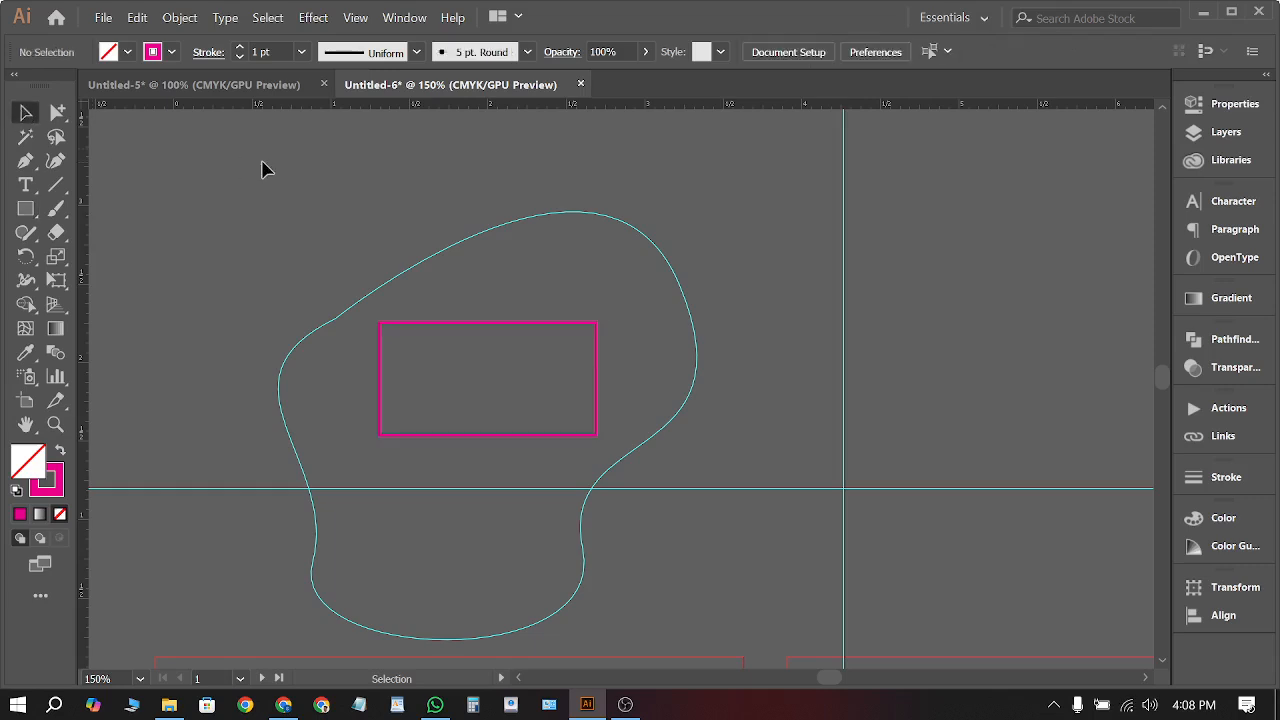
pyautogui.scroll(-10, 437, 380)
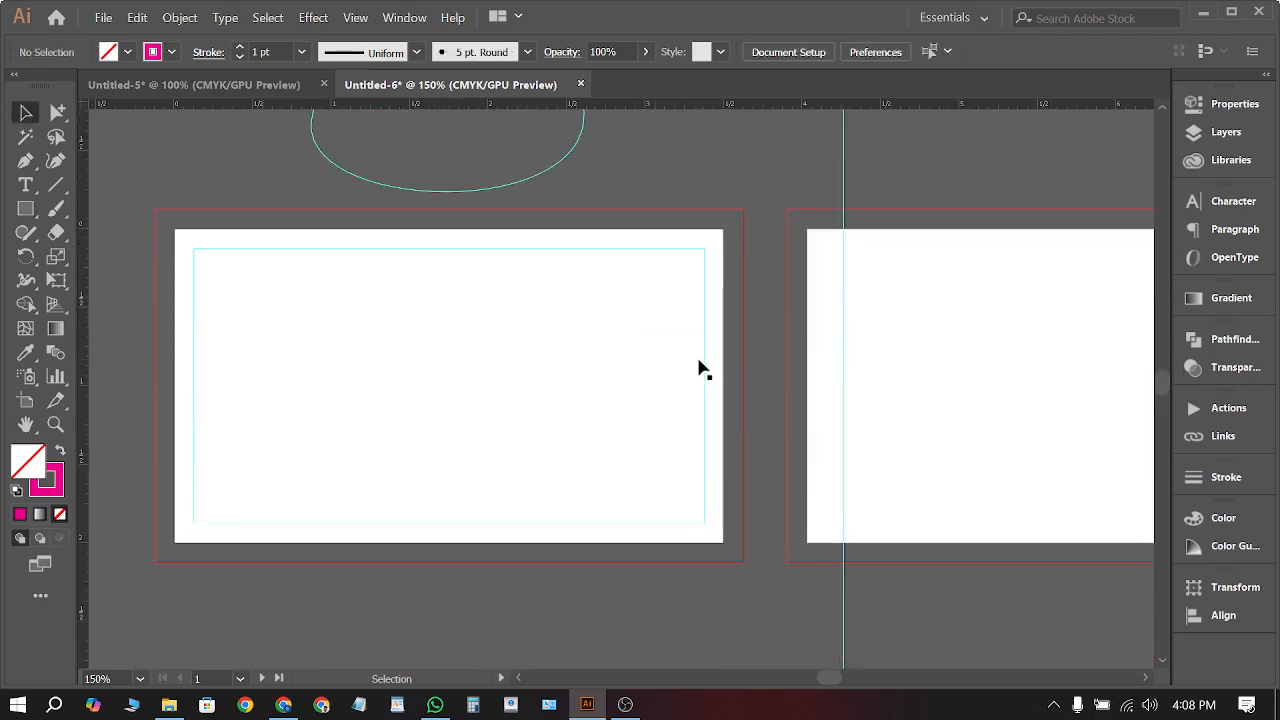
pyautogui.hscroll(2, 700, 370)
pyautogui.scroll(5, 677, 357)
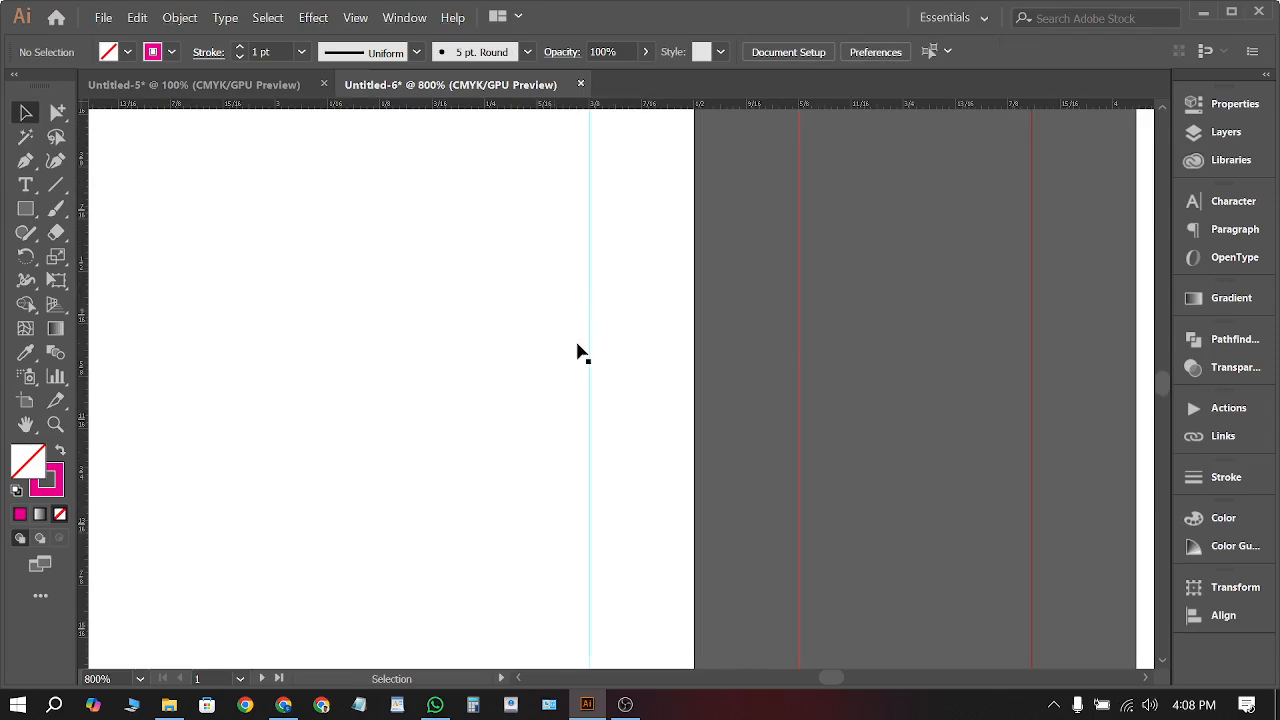
pyautogui.scroll(-9, 760, 350)
pyautogui.scroll(5, 351, 400)
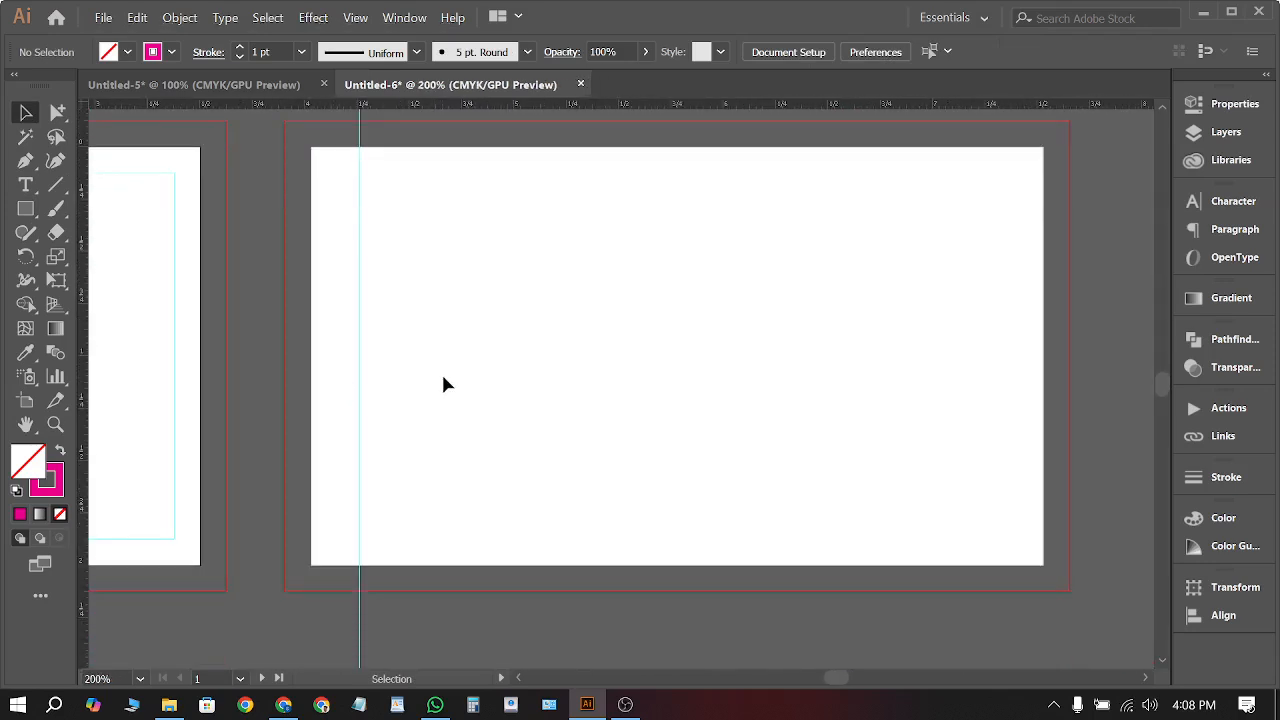
# Draw a magenta-outlined inset rectangle on the second card artboard
pyautogui.click(25, 209)
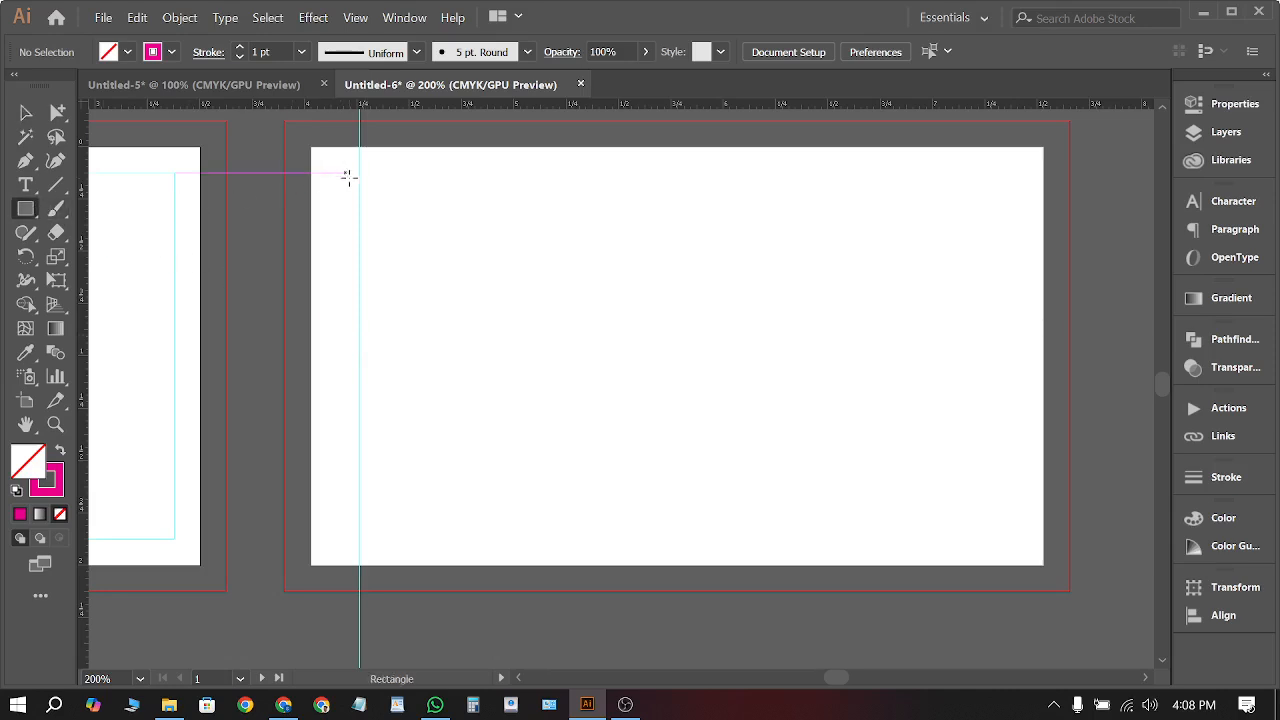
pyautogui.moveTo(351, 179); pyautogui.dragTo(1012, 532)
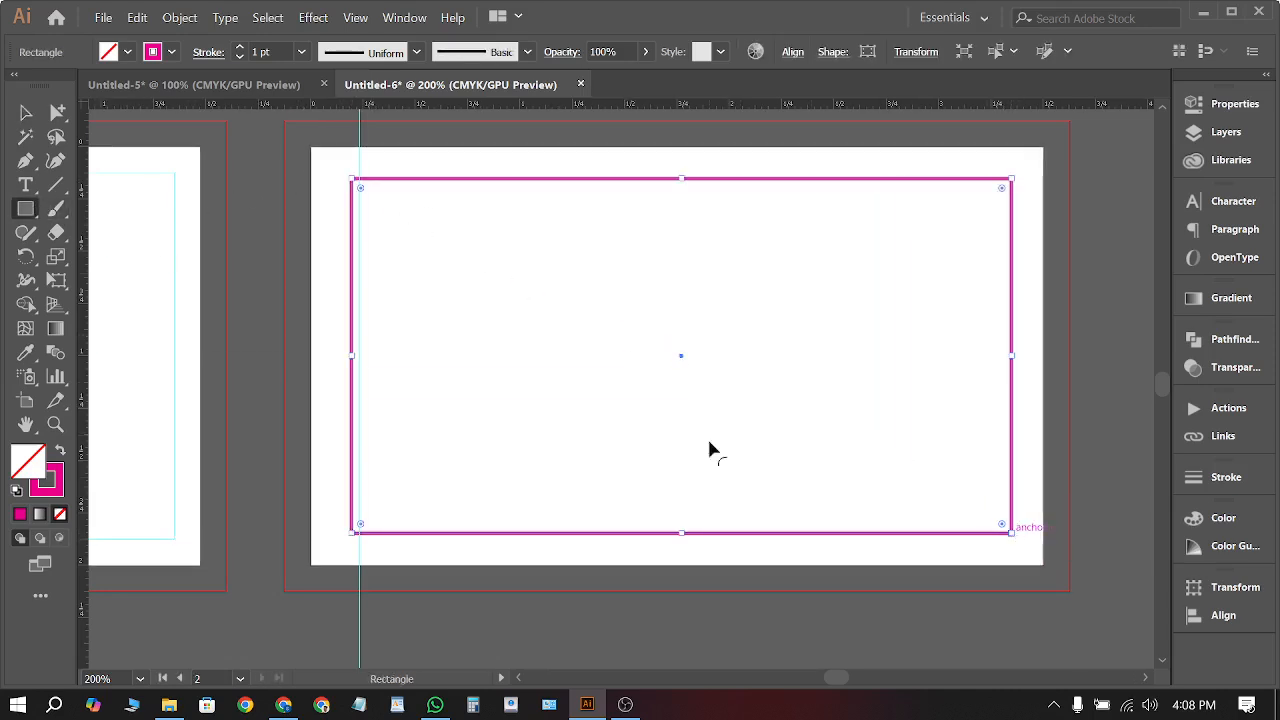
pyautogui.click(36, 121)
pyautogui.click(1051, 450)
pyautogui.scroll(-3, 1060, 490)
pyautogui.scroll(5, 782, 478)
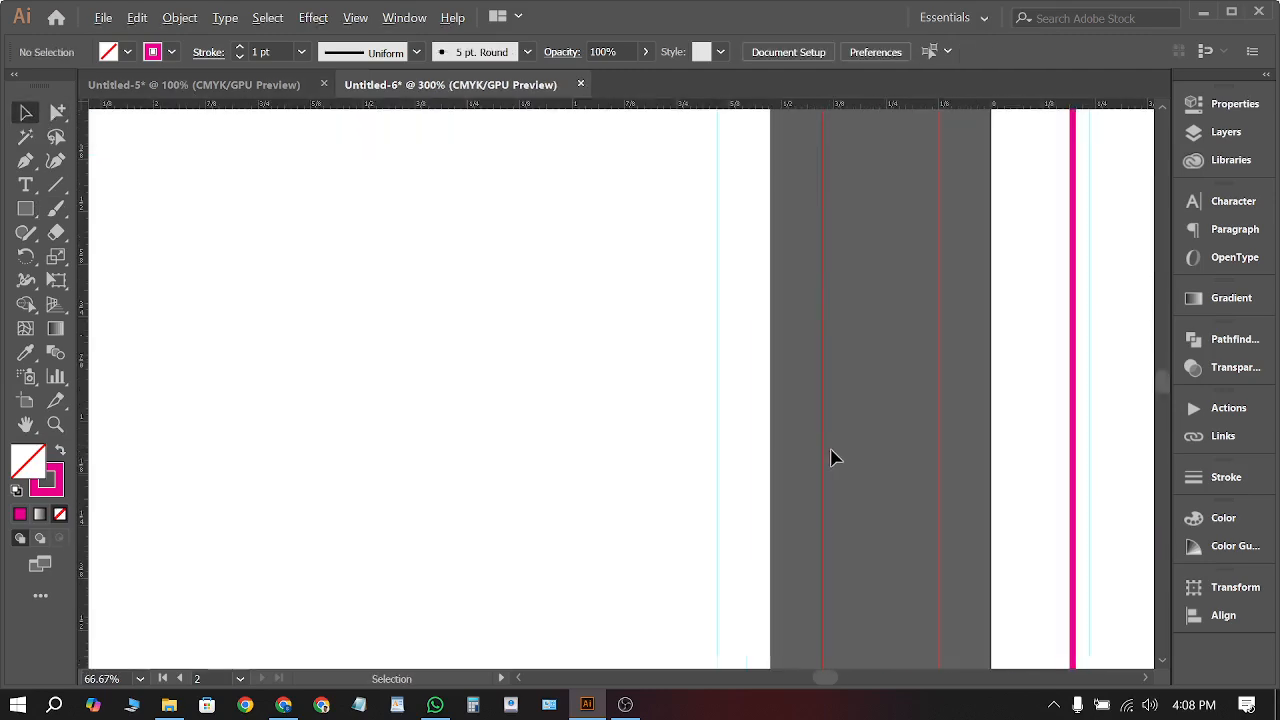
# Lock all guides in place
pyautogui.rightClick(912, 369)
pyautogui.click(1000, 527)
pyautogui.scroll(-4, 780, 466)
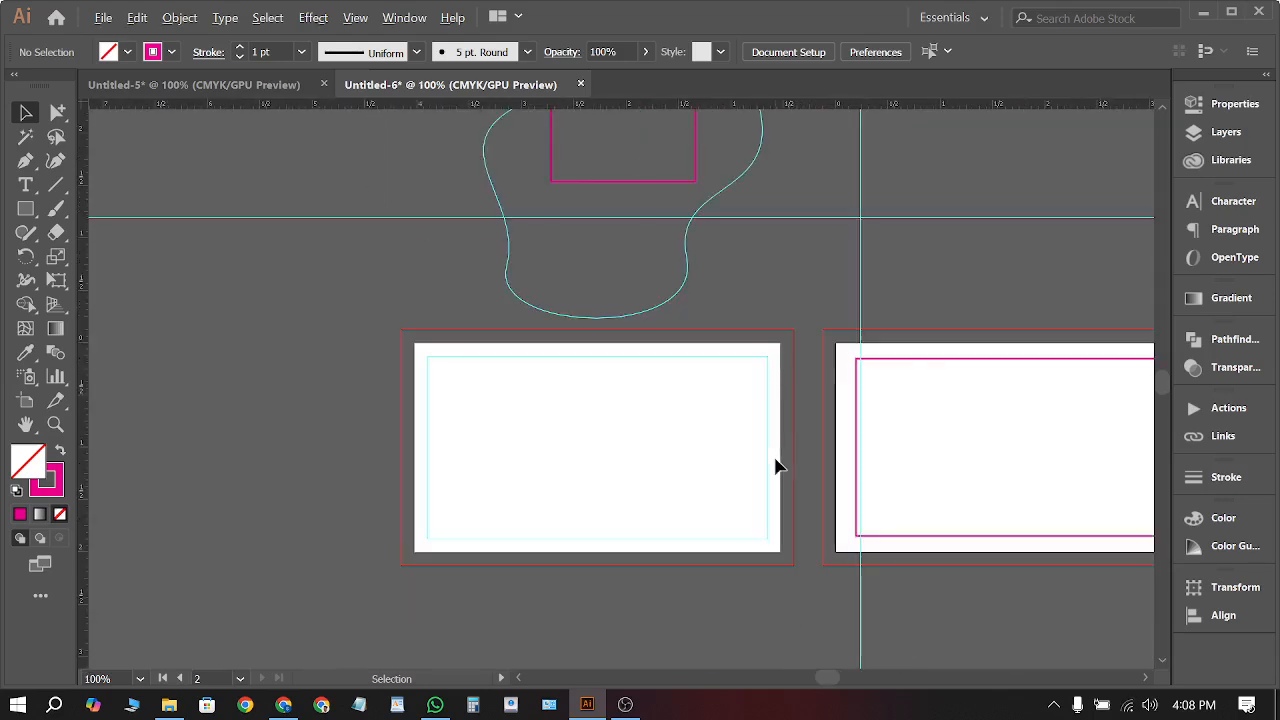
pyautogui.scroll(-2, 517, 440)
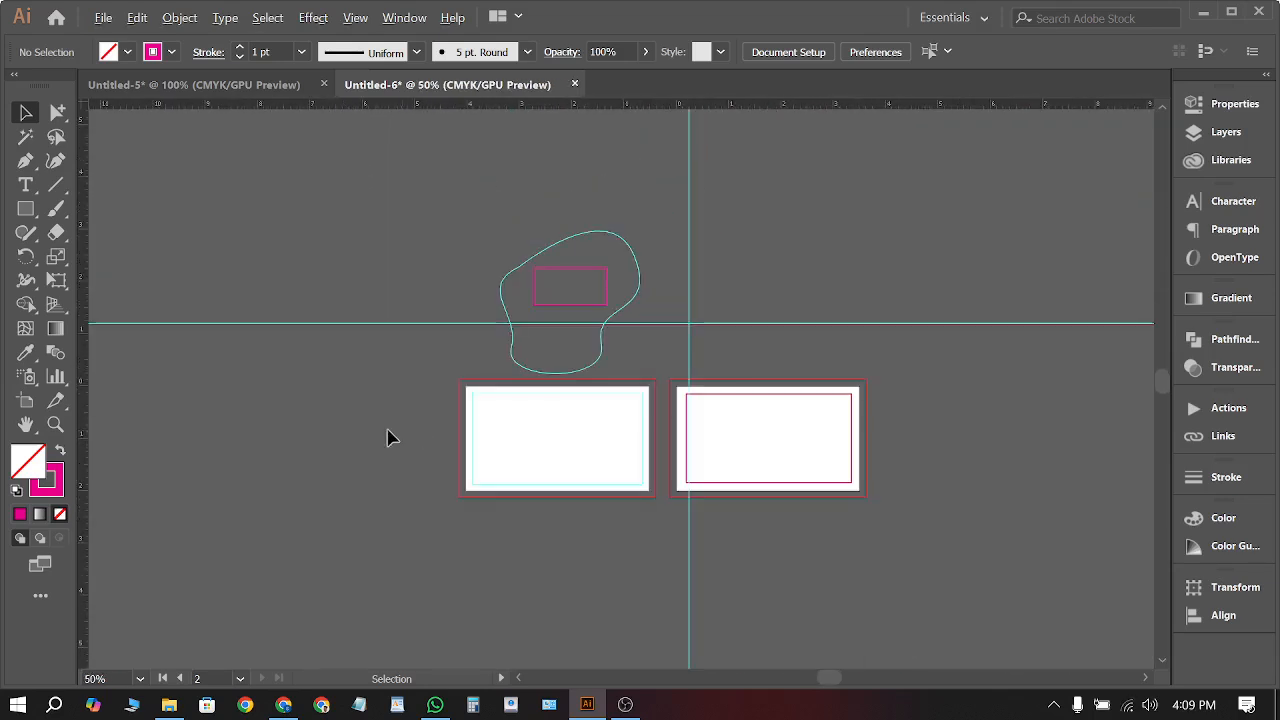
# Draw a large rectangle covering both artboards with an orange fill and no stroke
pyautogui.click(24, 210)
pyautogui.moveTo(437, 356); pyautogui.dragTo(986, 562)
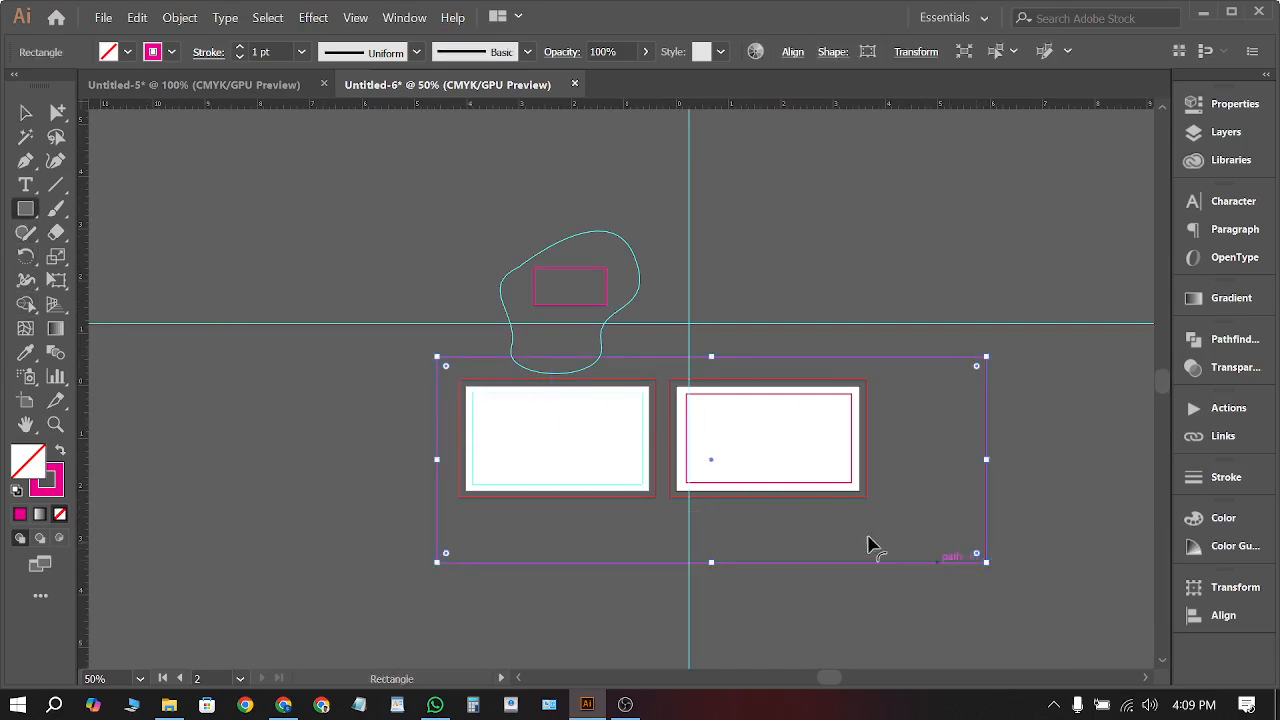
pyautogui.click(60, 453)
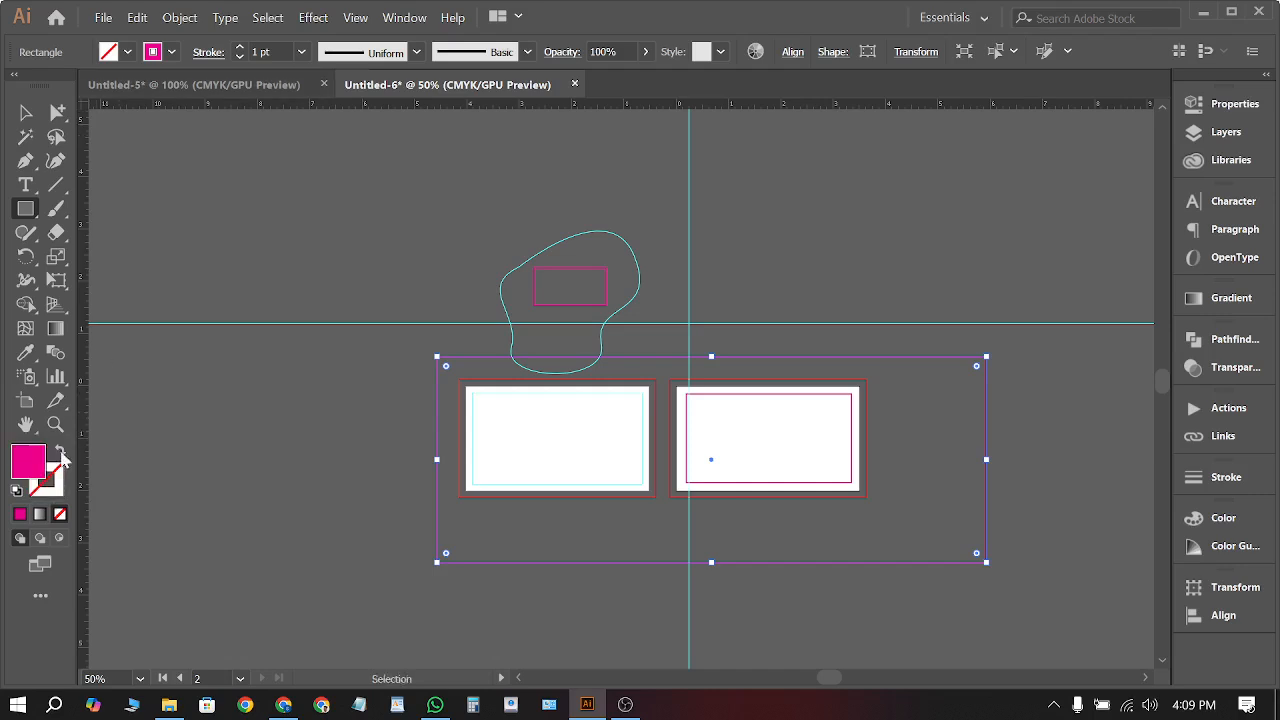
pyautogui.click(127, 53)
pyautogui.click(220, 287)
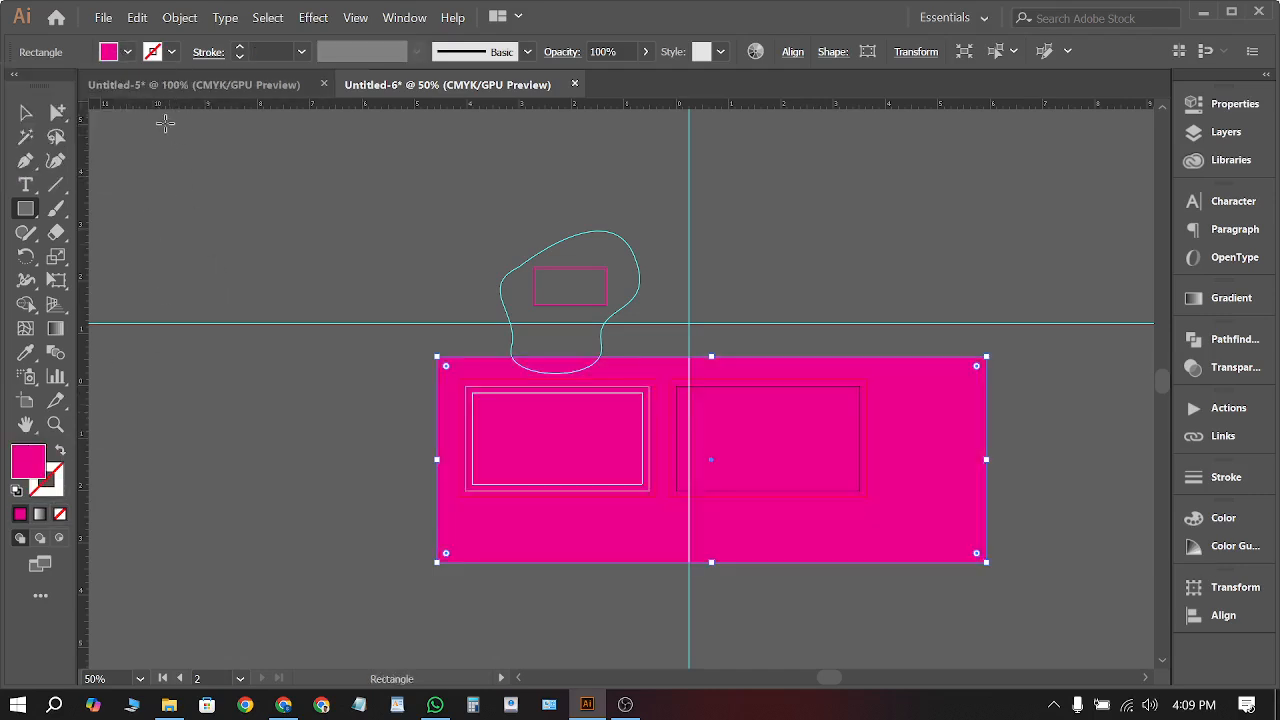
pyautogui.click(106, 55)
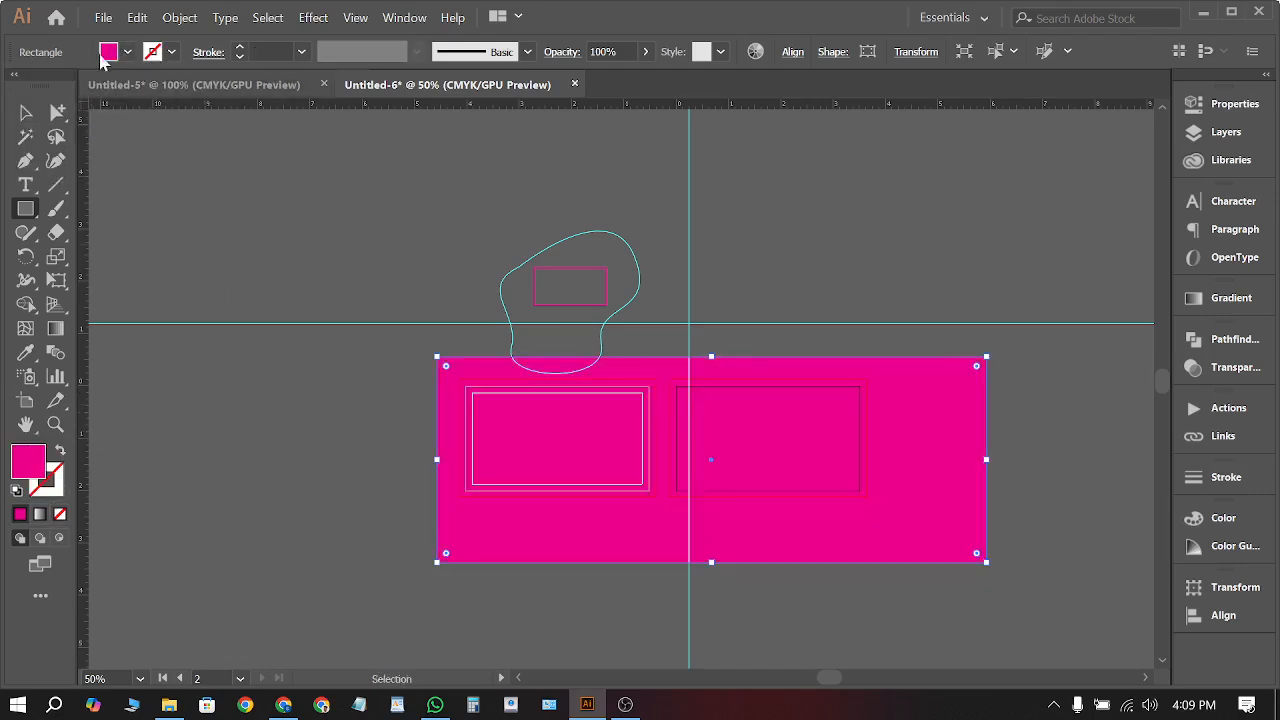
pyautogui.click(104, 55)
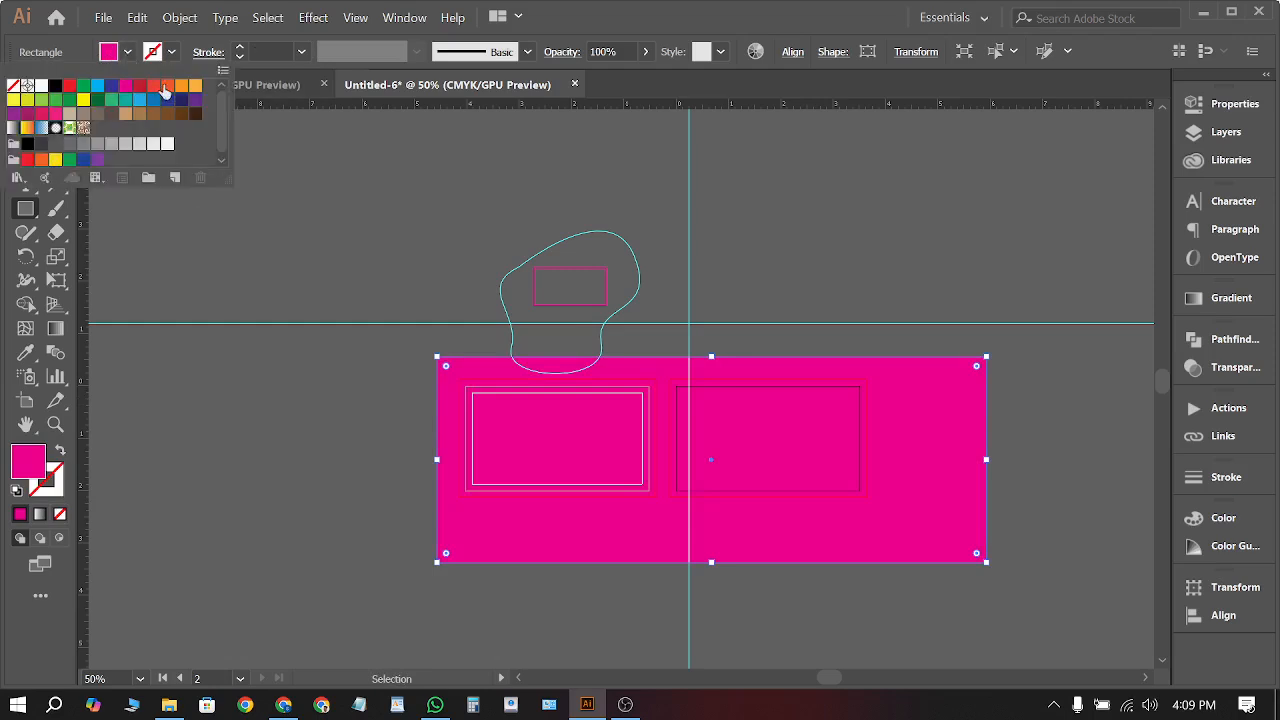
pyautogui.click(165, 88)
pyautogui.click(239, 230)
pyautogui.click(26, 113)
pyautogui.click(191, 150)
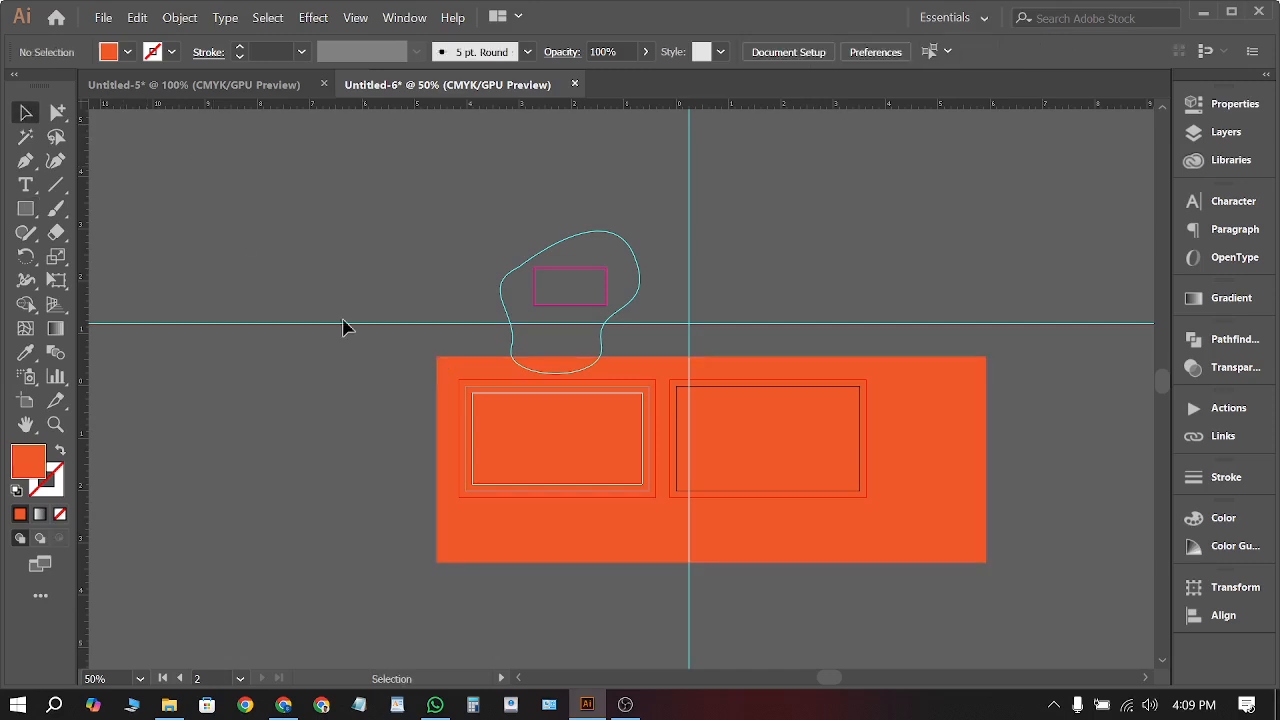
pyautogui.scroll(3, 886, 543)
# Recolour the big orange background rectangle behind both cards with the green swatch
pyautogui.scroll(-3, 511, 486)
pyautogui.scroll(4, 465, 432)
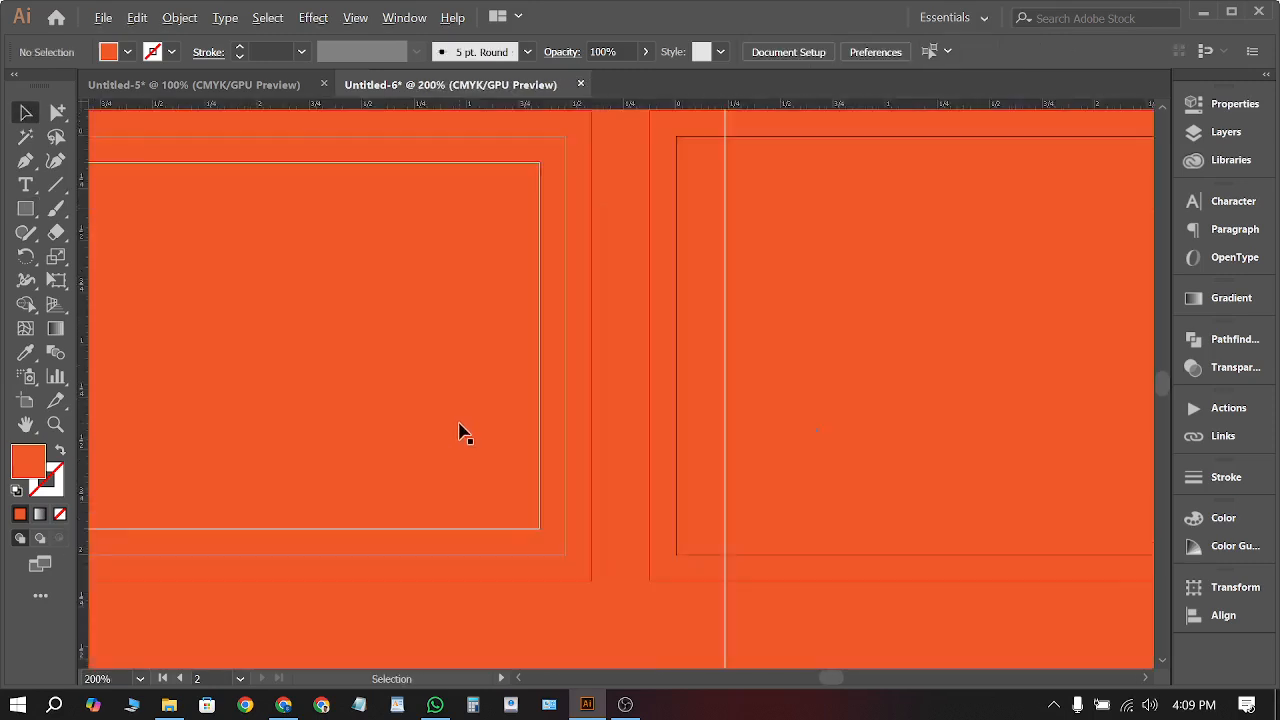
pyautogui.scroll(1, 465, 432)
pyautogui.scroll(-1, 614, 370)
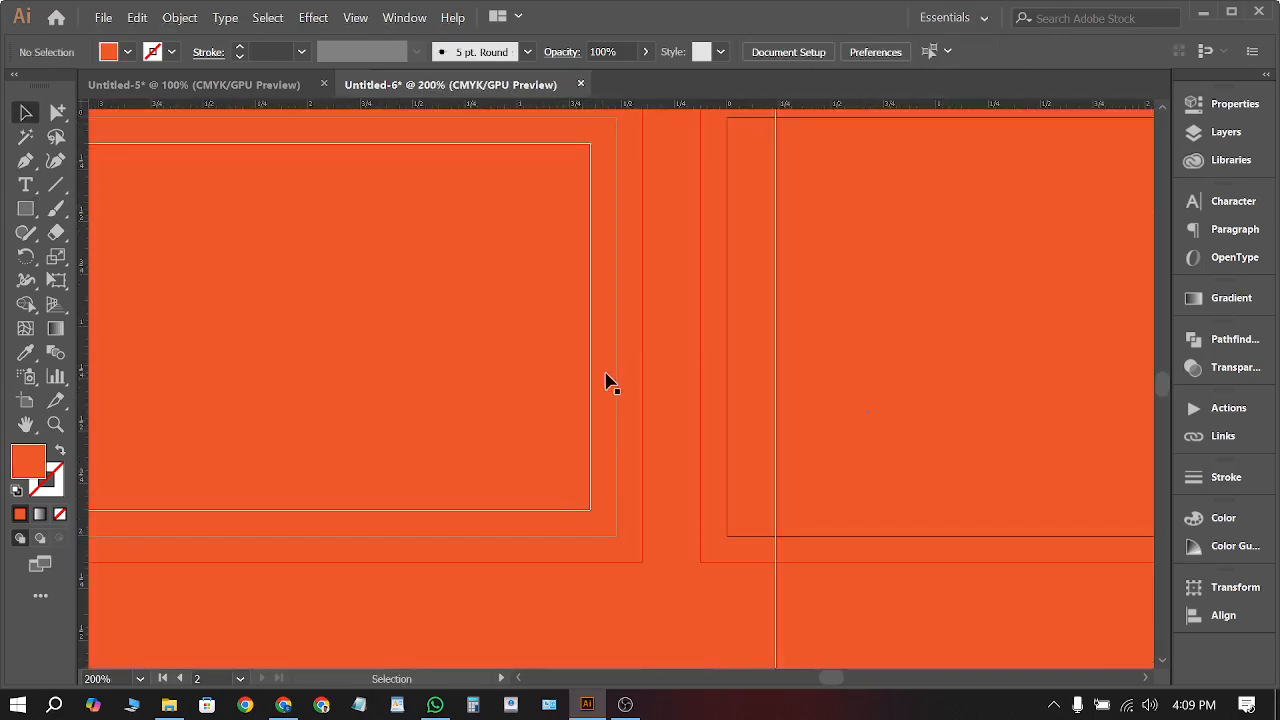
pyautogui.scroll(-2, 612, 382)
pyautogui.rightClick(164, 382)
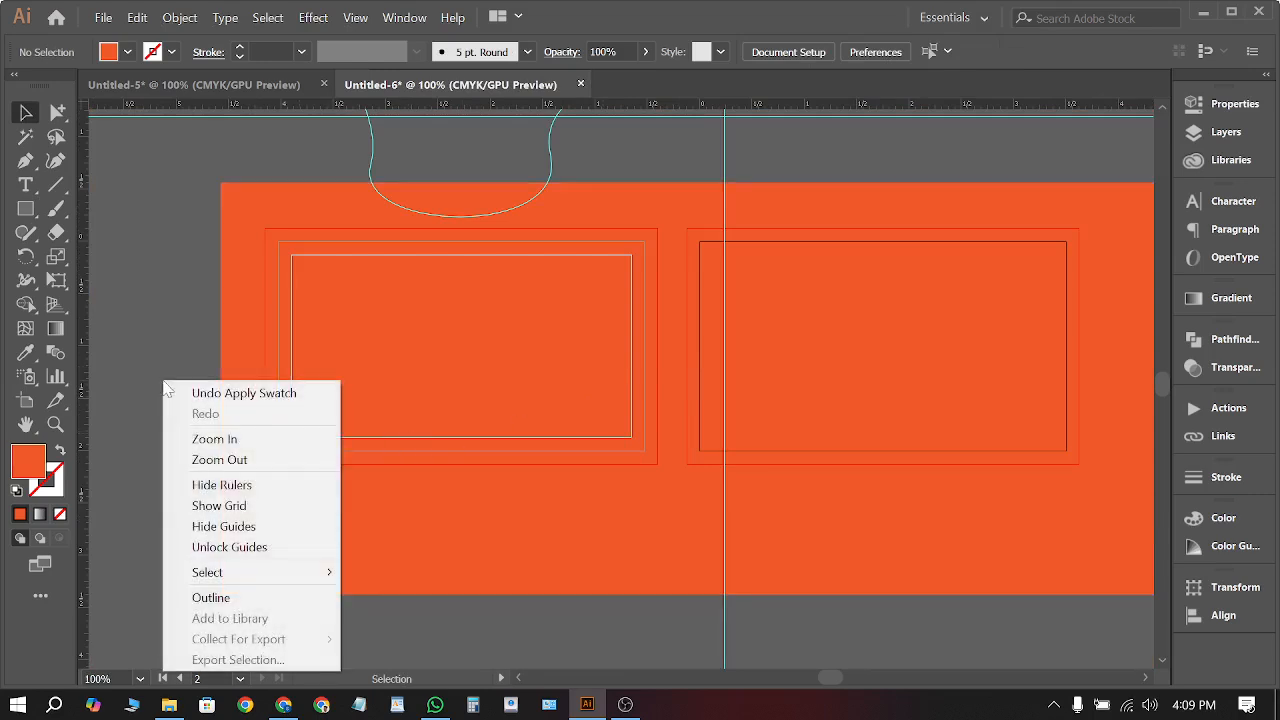
pyautogui.click(155, 520)
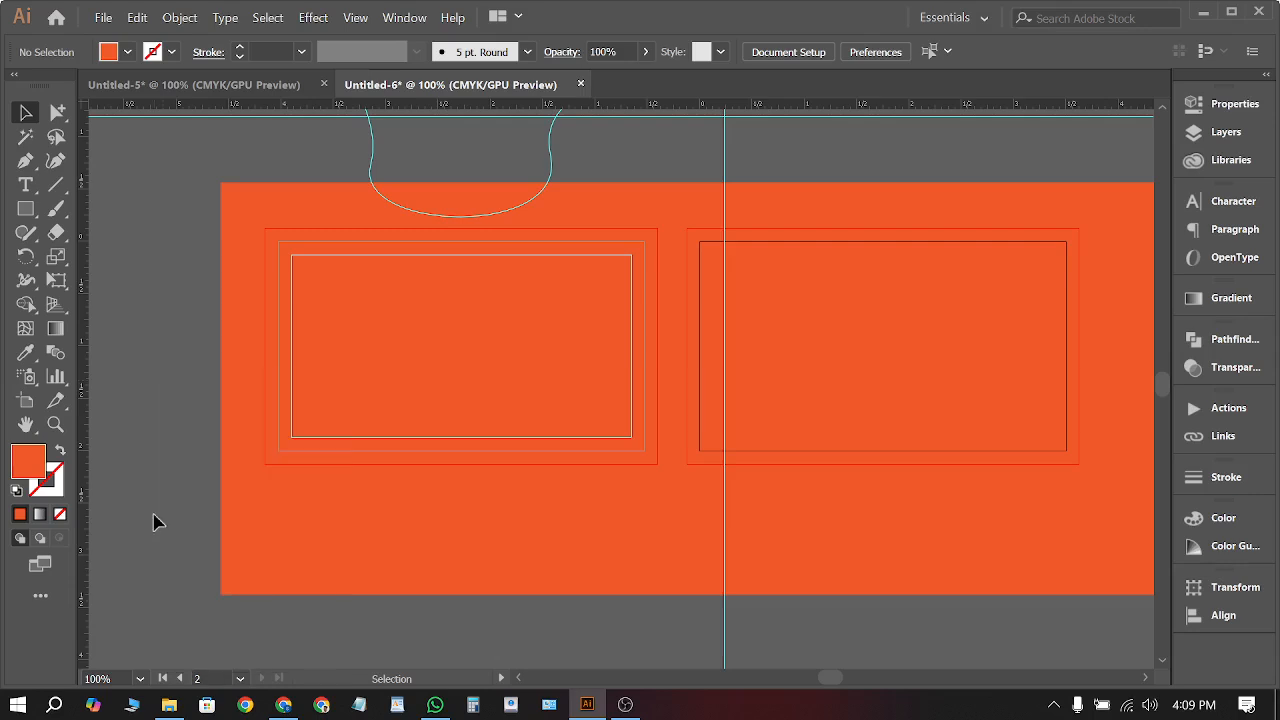
pyautogui.scroll(3, 1078, 335)
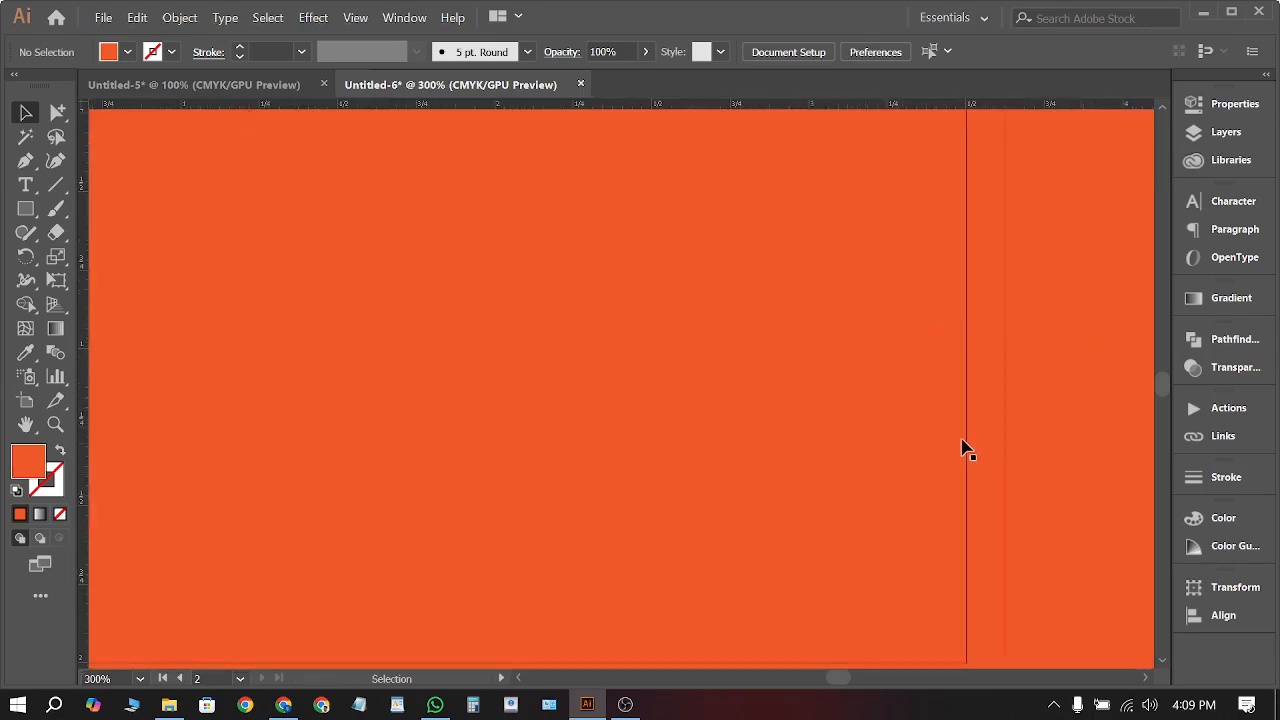
pyautogui.press('alt')
pyautogui.scroll(-3, 910, 310)
pyautogui.scroll(1, 860, 290)
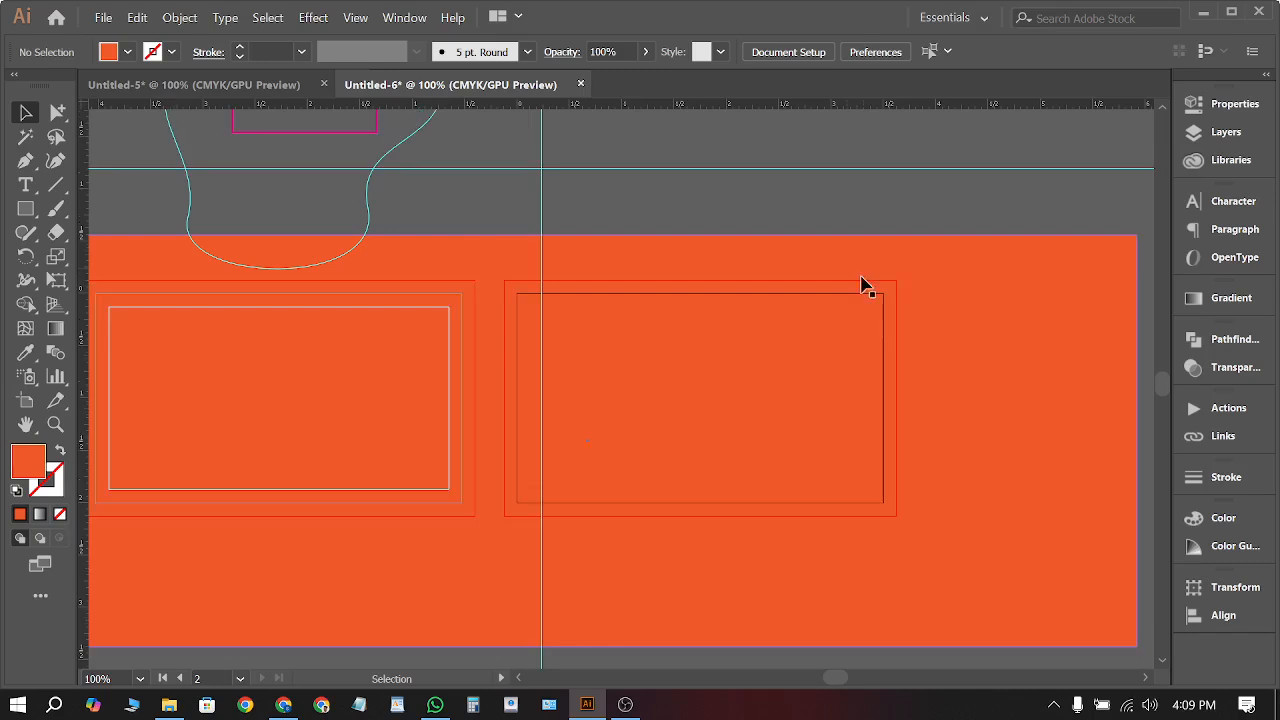
pyautogui.click(946, 266)
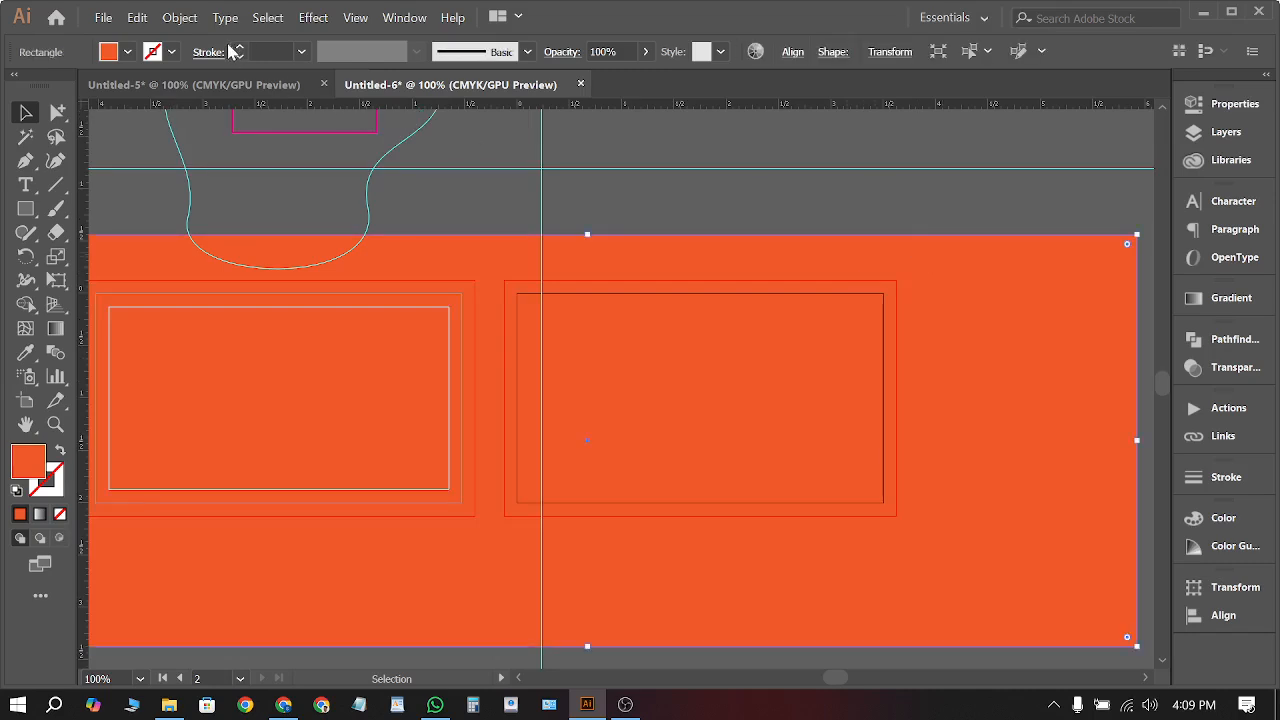
pyautogui.click(127, 52)
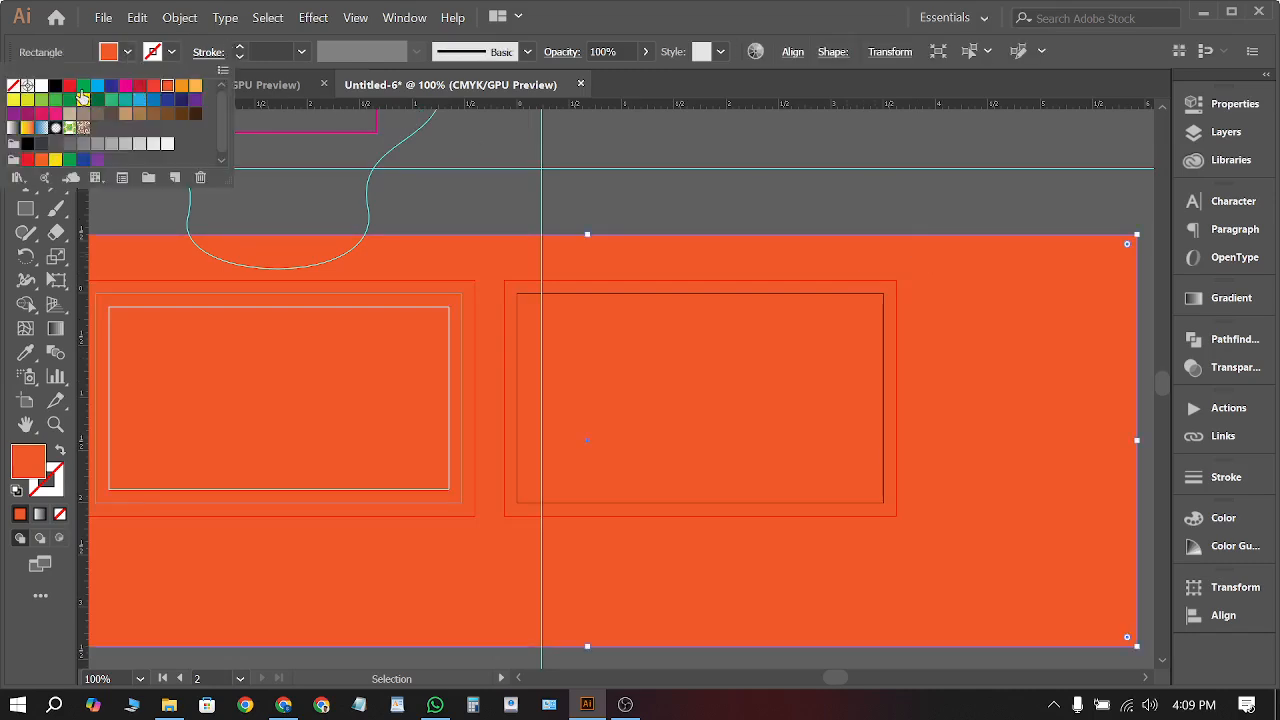
pyautogui.click(83, 86)
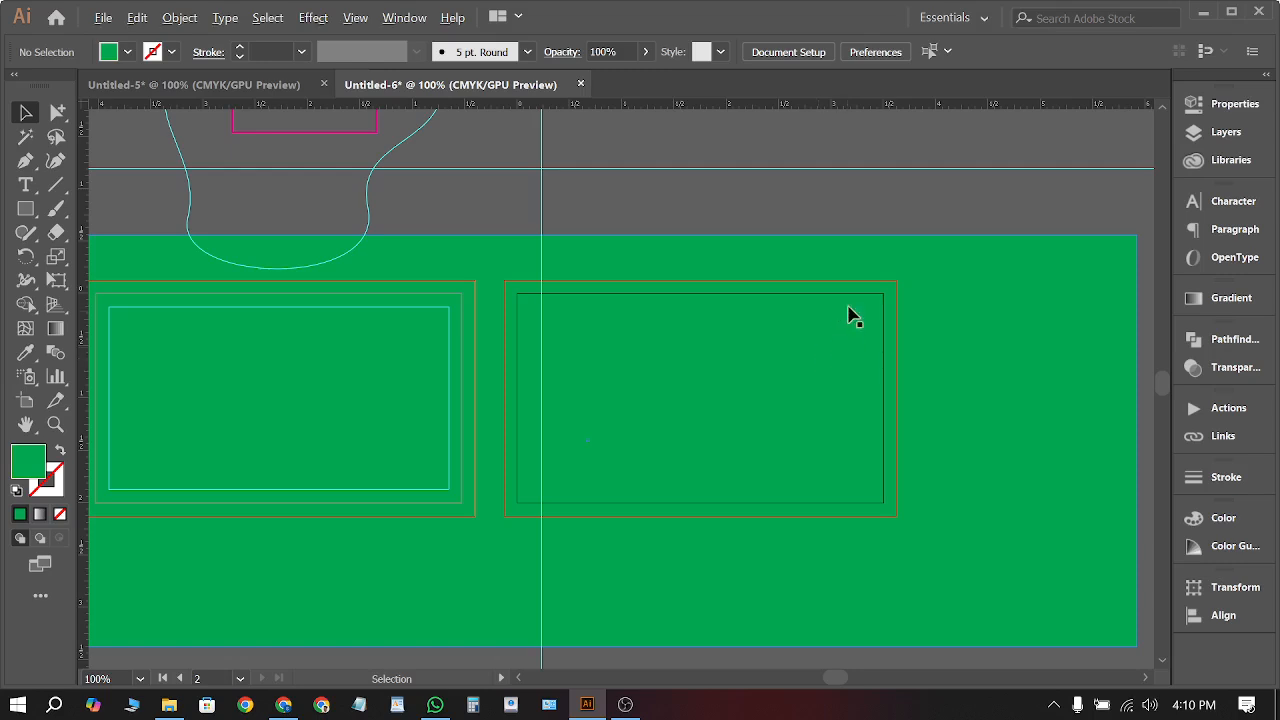
# Drag the green rectangle down below the cards' tops and fine-tune its top edge
pyautogui.moveTo(974, 291); pyautogui.dragTo(985, 470)
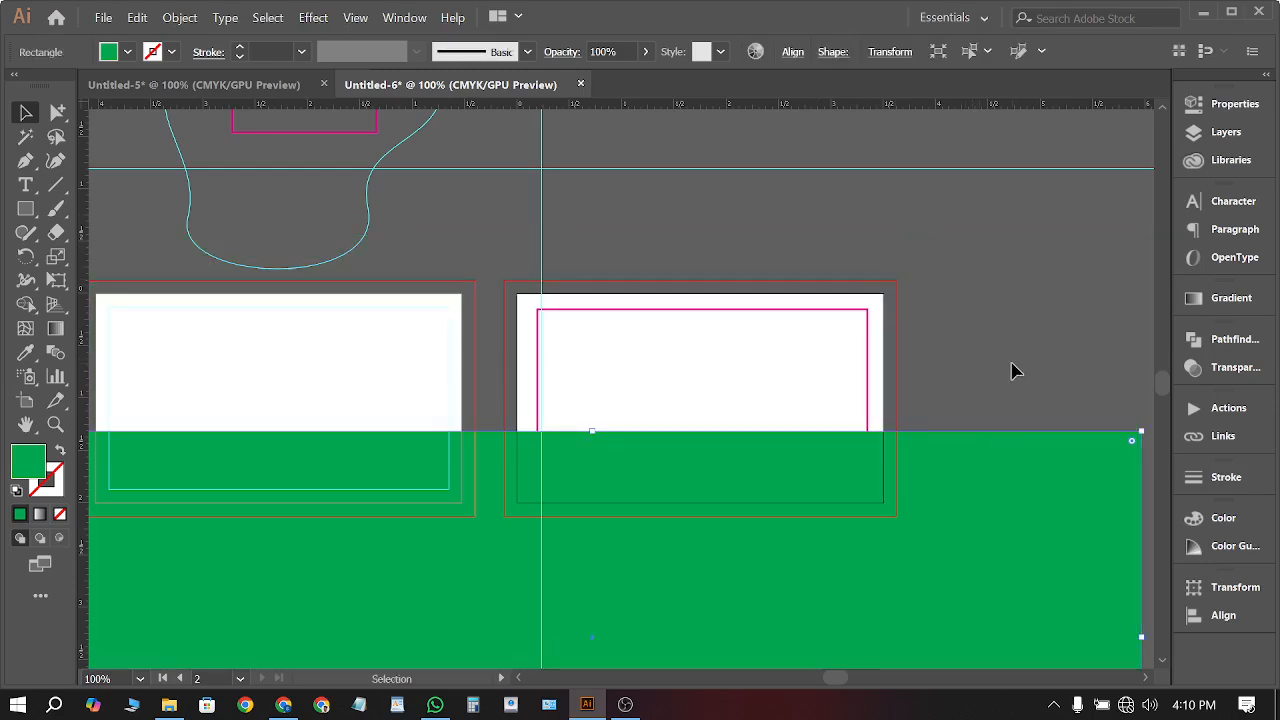
pyautogui.keyDown('alt'); pyautogui.scroll(5, 903, 443); pyautogui.keyUp('alt')
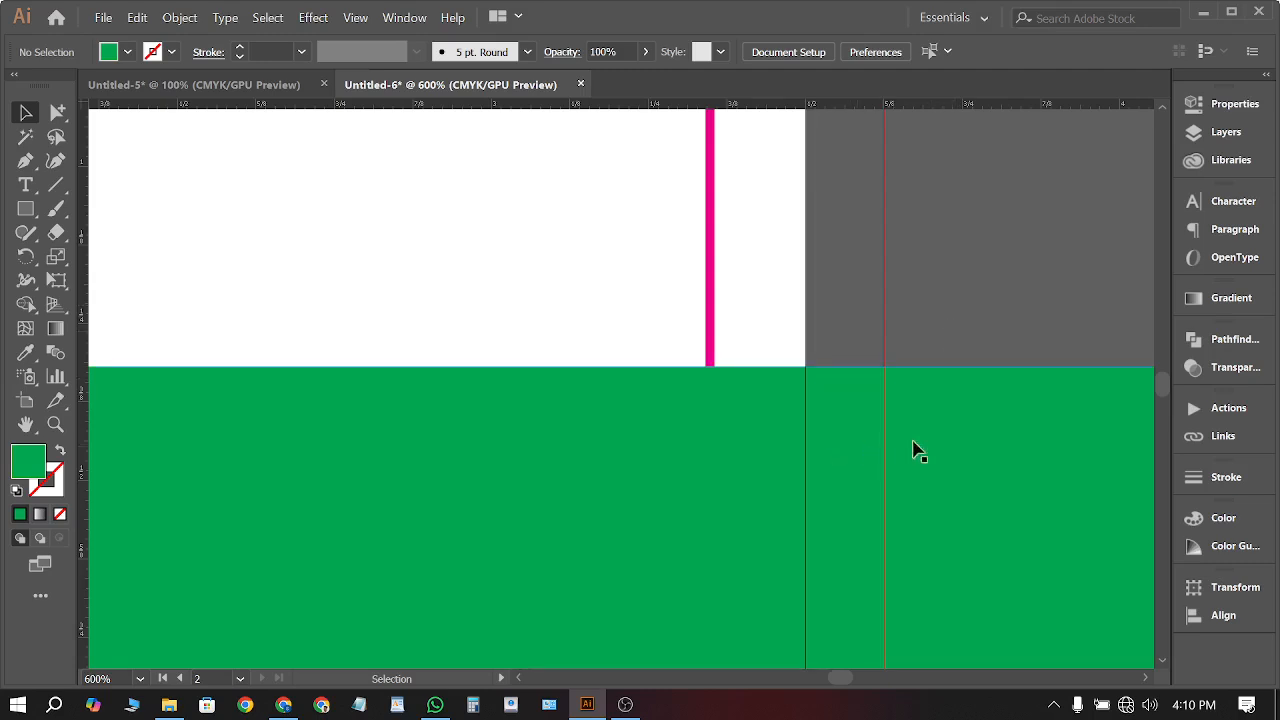
pyautogui.moveTo(929, 432); pyautogui.dragTo(926, 353)
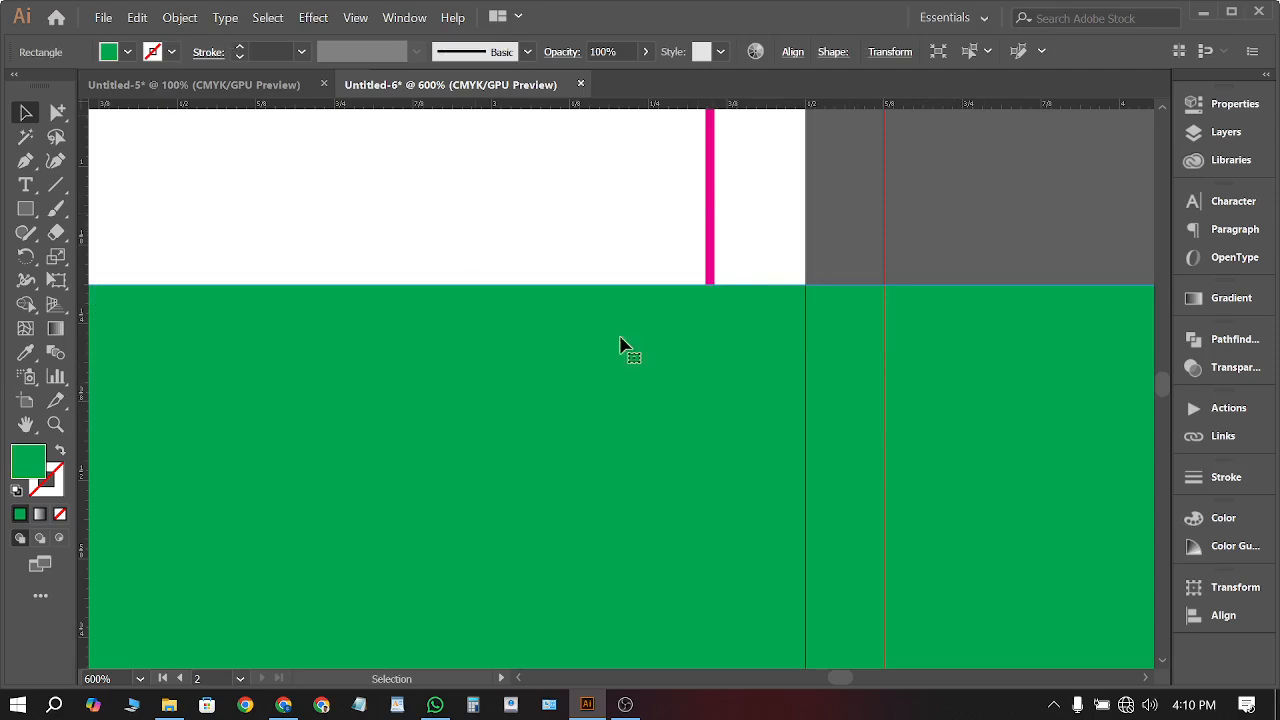
pyautogui.moveTo(709, 343); pyautogui.dragTo(705, 340)
# Try an orange fill on the rectangle, then undo back to green and deselect
pyautogui.click(124, 53)
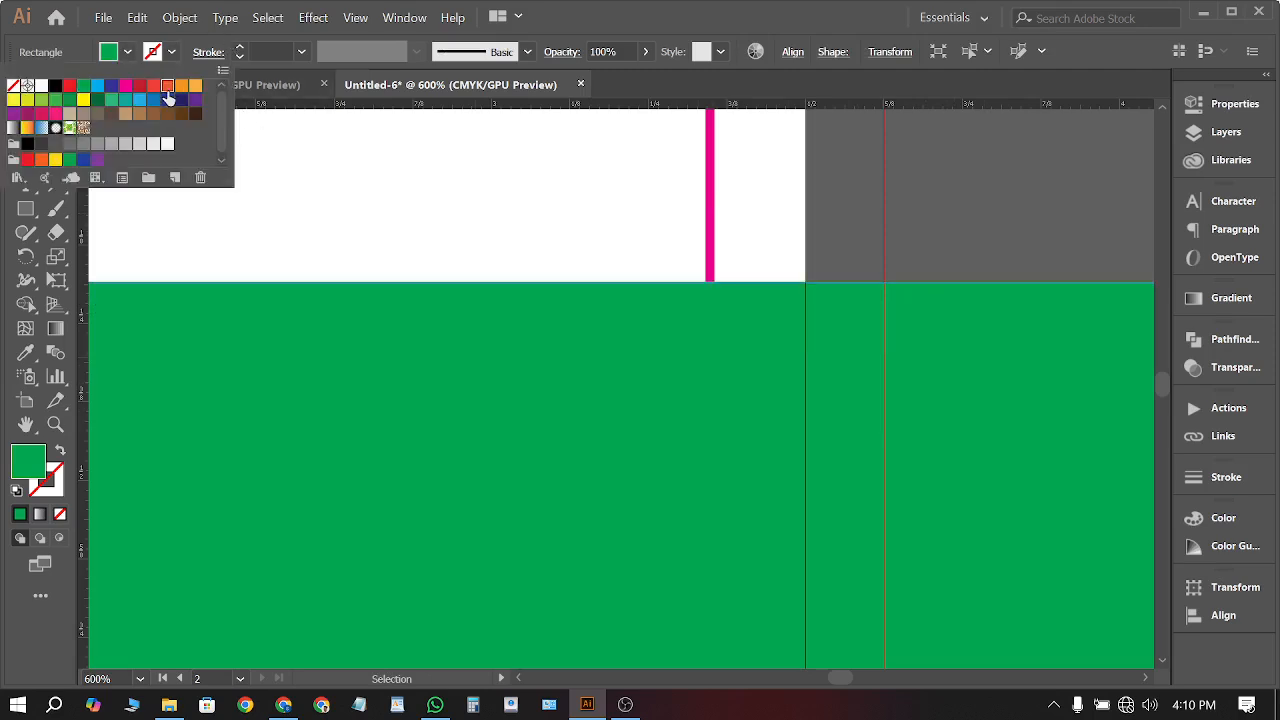
pyautogui.click(167, 85)
pyautogui.press('Escape')
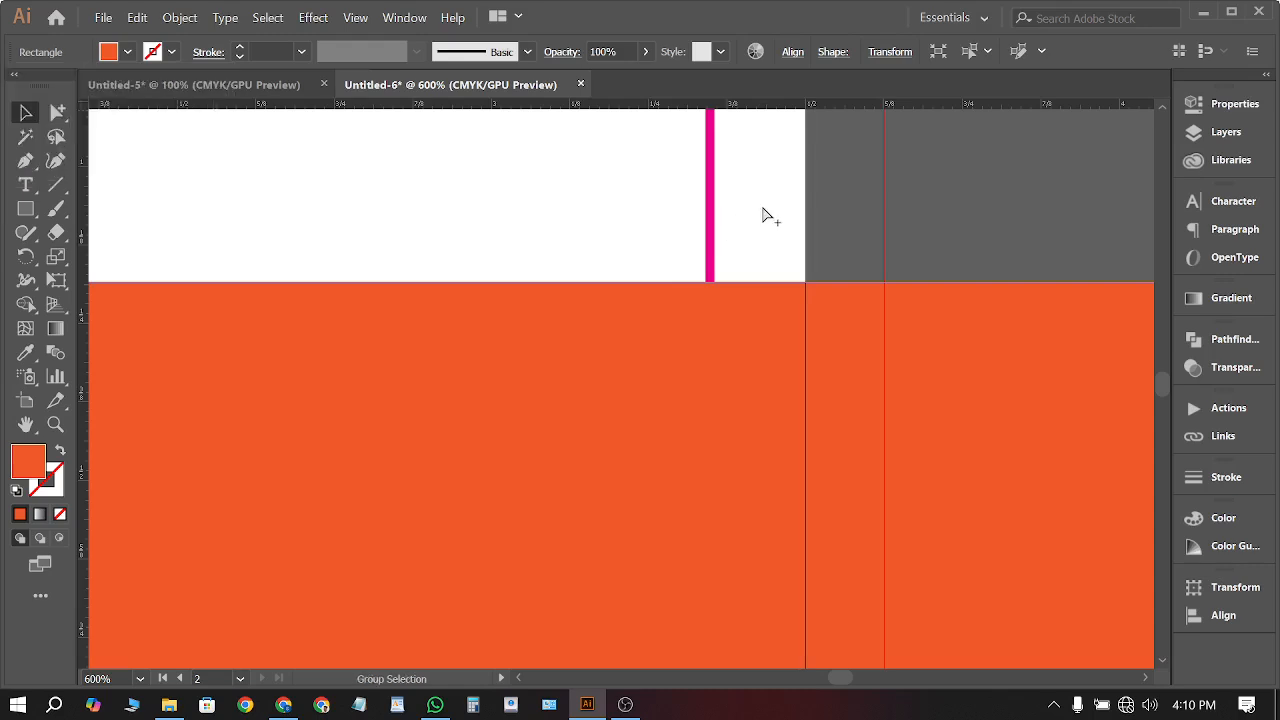
pyautogui.hotkey('ctrl', 'z')
pyautogui.click(866, 226)
# Draw five overlapping green rectangles across the left card with the Rectangle tool
pyautogui.scroll(-4, 932, 286)
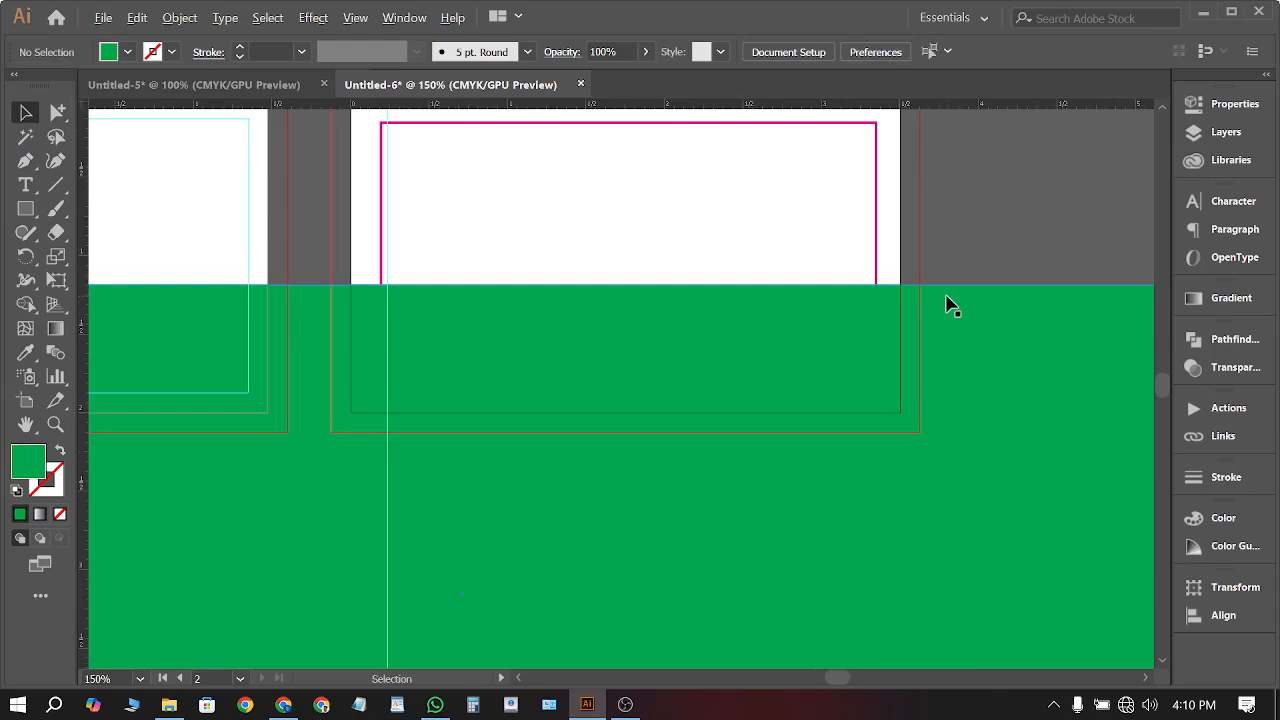
pyautogui.scroll(-5, 948, 305)
pyautogui.scroll(3, 963, 314)
pyautogui.scroll(2, 851, 391)
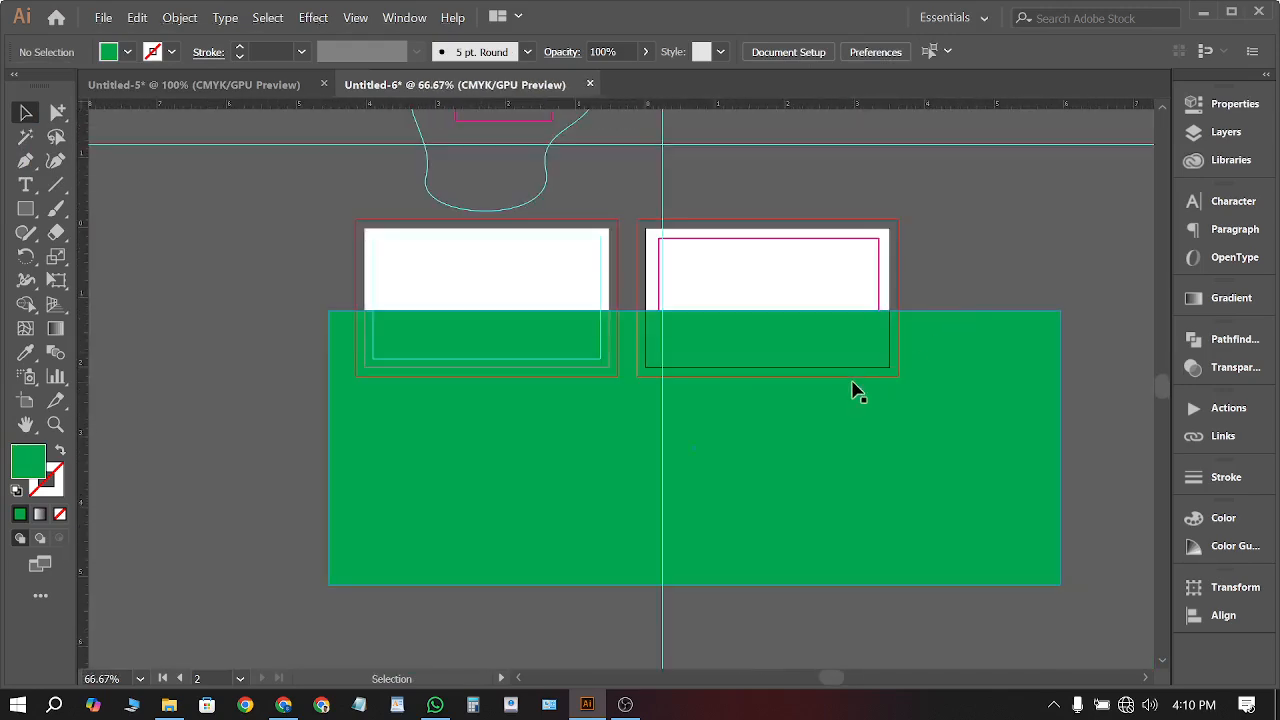
pyautogui.scroll(5, 560, 423)
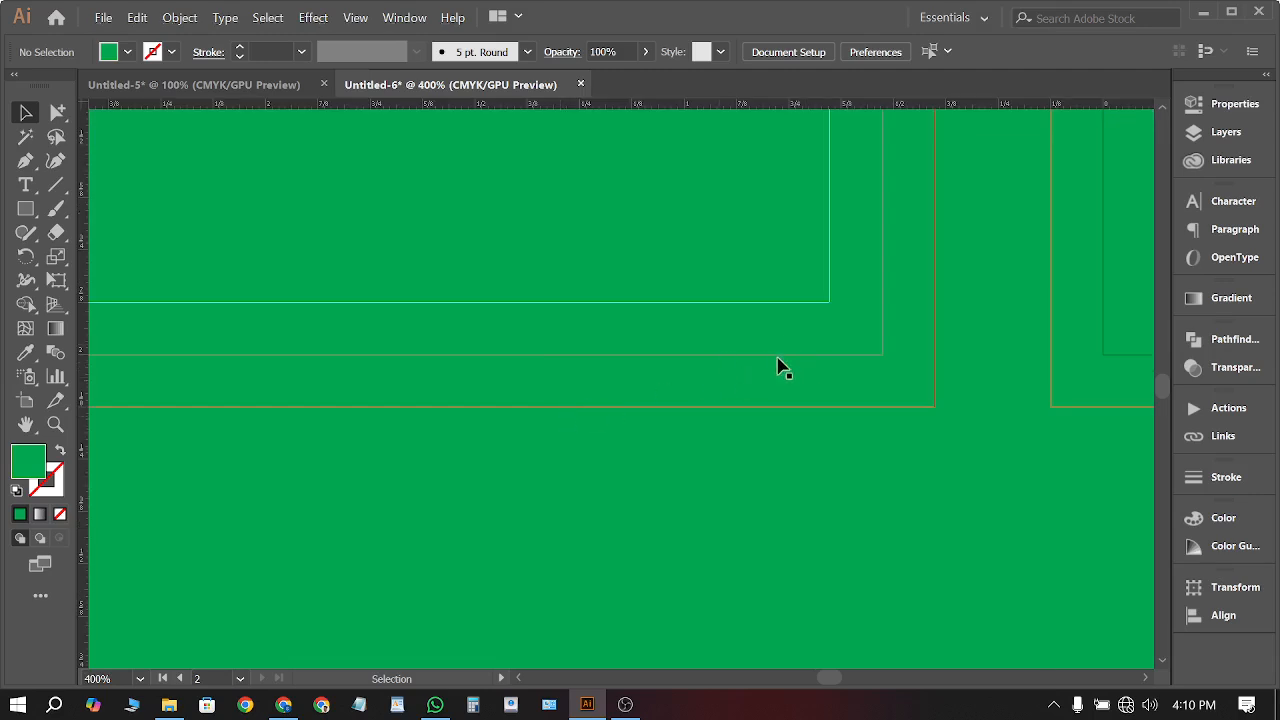
pyautogui.scroll(-4, 785, 372)
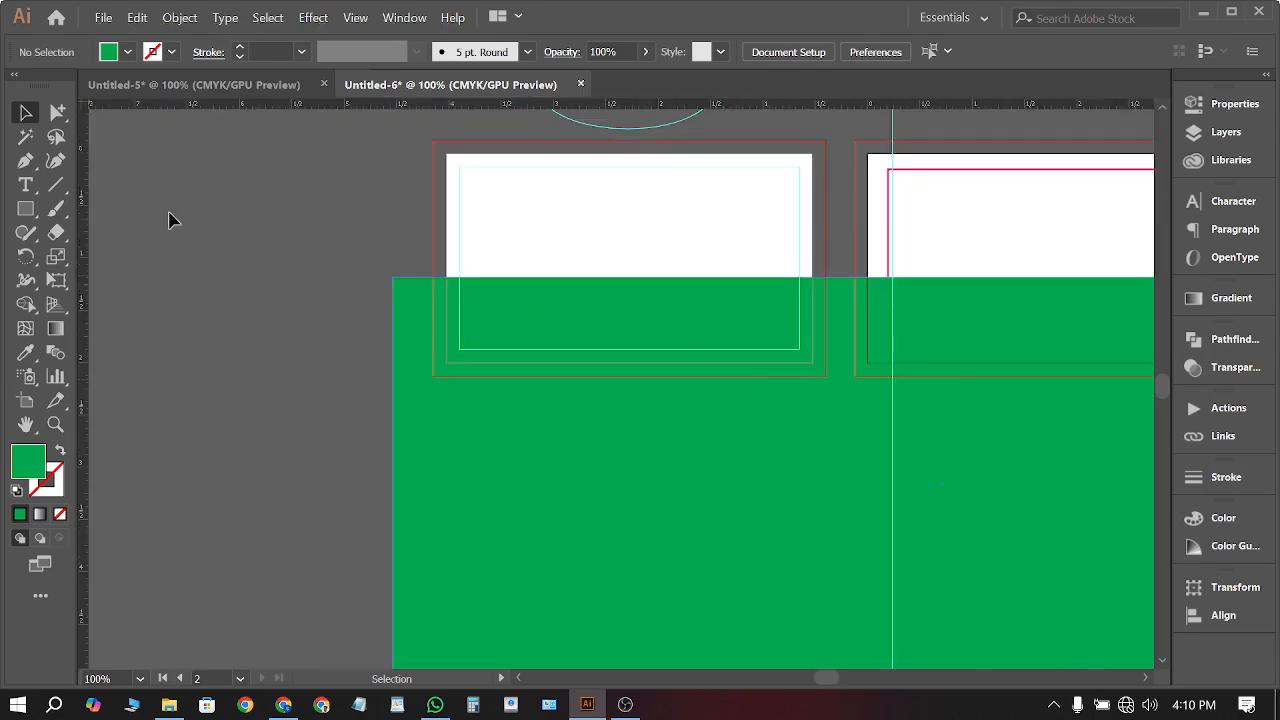
pyautogui.click(25, 209)
pyautogui.moveTo(589, 223); pyautogui.dragTo(371, 366)
pyautogui.moveTo(660, 223); pyautogui.dragTo(518, 523)
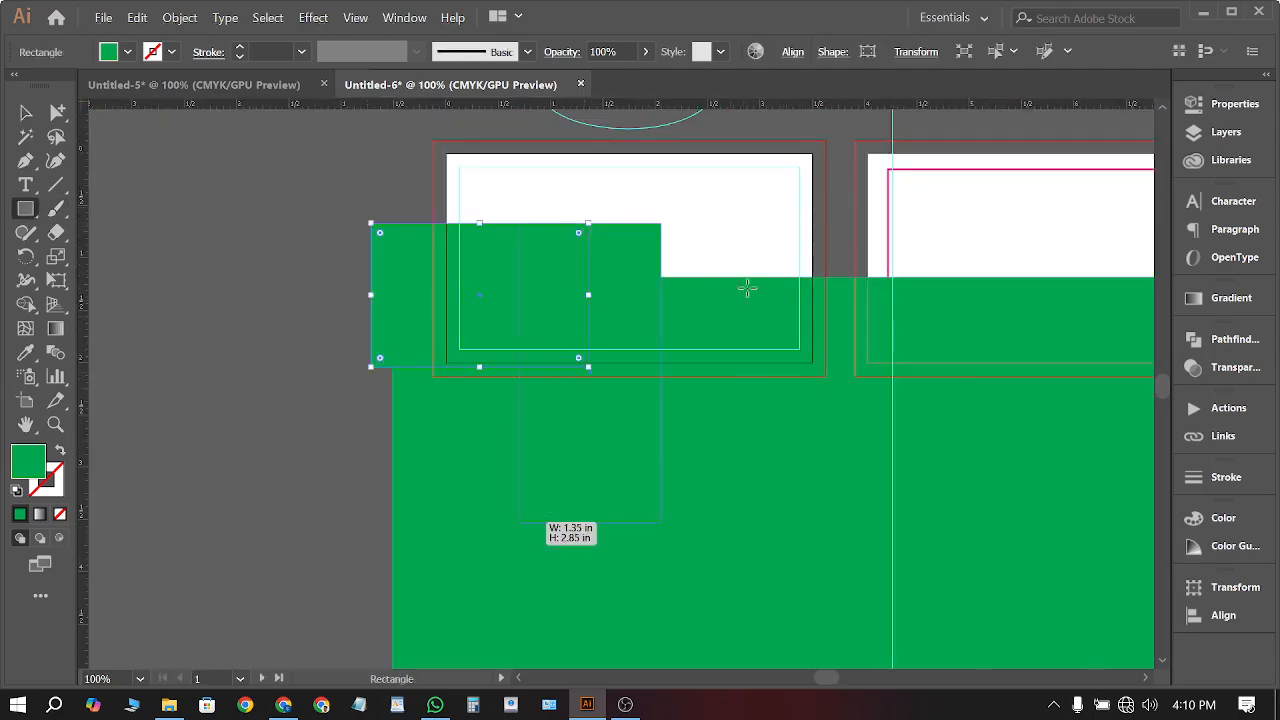
pyautogui.moveTo(749, 288); pyautogui.dragTo(672, 486)
pyautogui.moveTo(818, 241); pyautogui.dragTo(720, 428)
pyautogui.moveTo(795, 249); pyautogui.dragTo(527, 423)
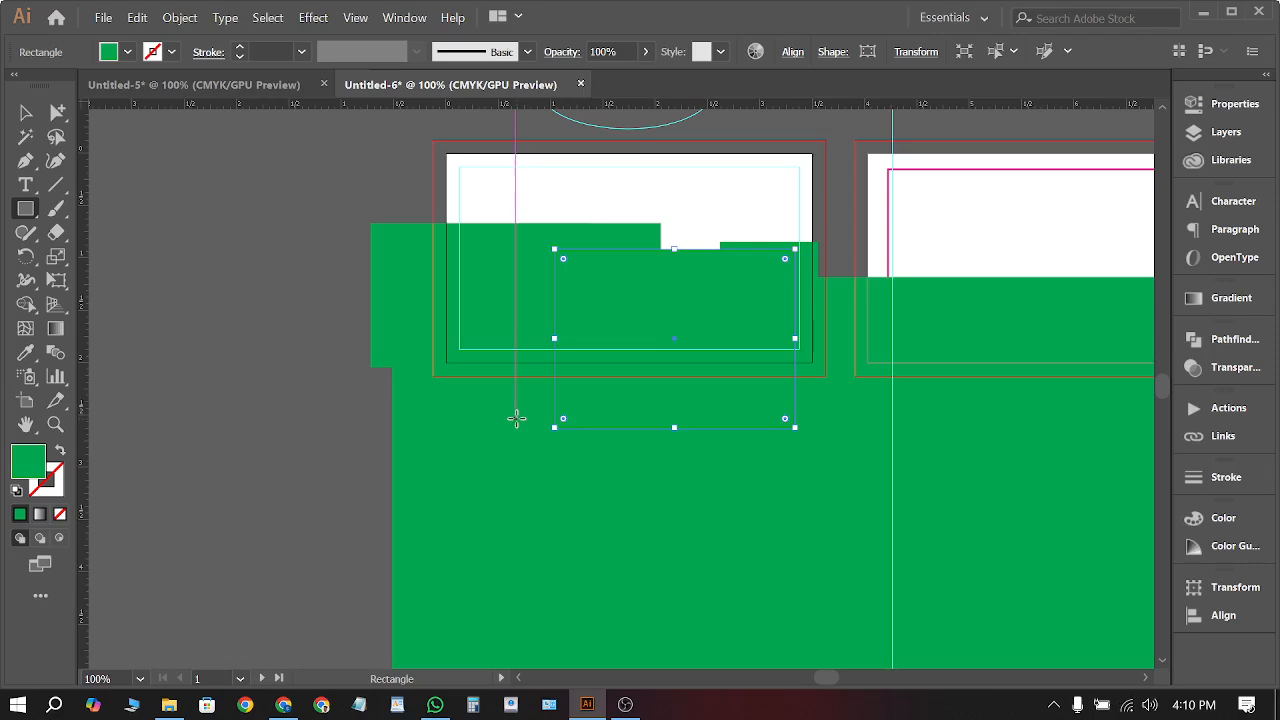
pyautogui.click(26, 113)
pyautogui.click(268, 330)
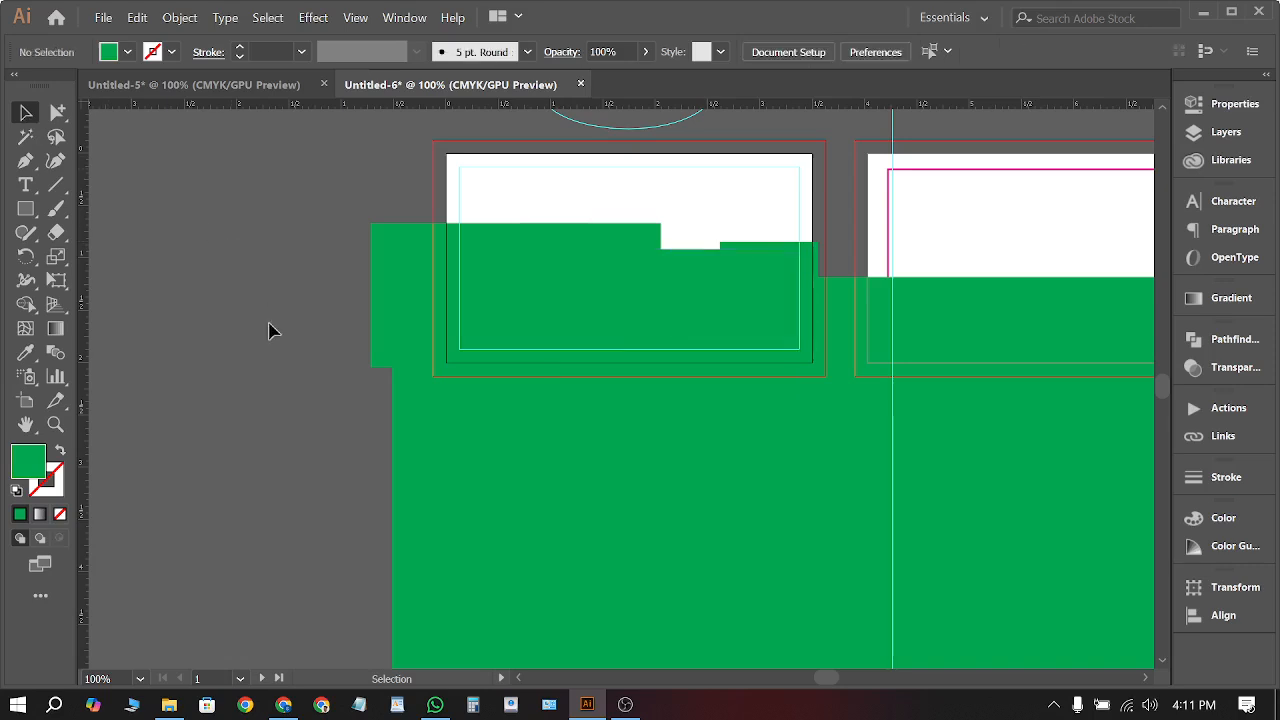
pyautogui.scroll(-3, 268, 330)
# Select all and delete the green shapes
pyautogui.hotkey('ctrl', 'a')
pyautogui.press('Delete')
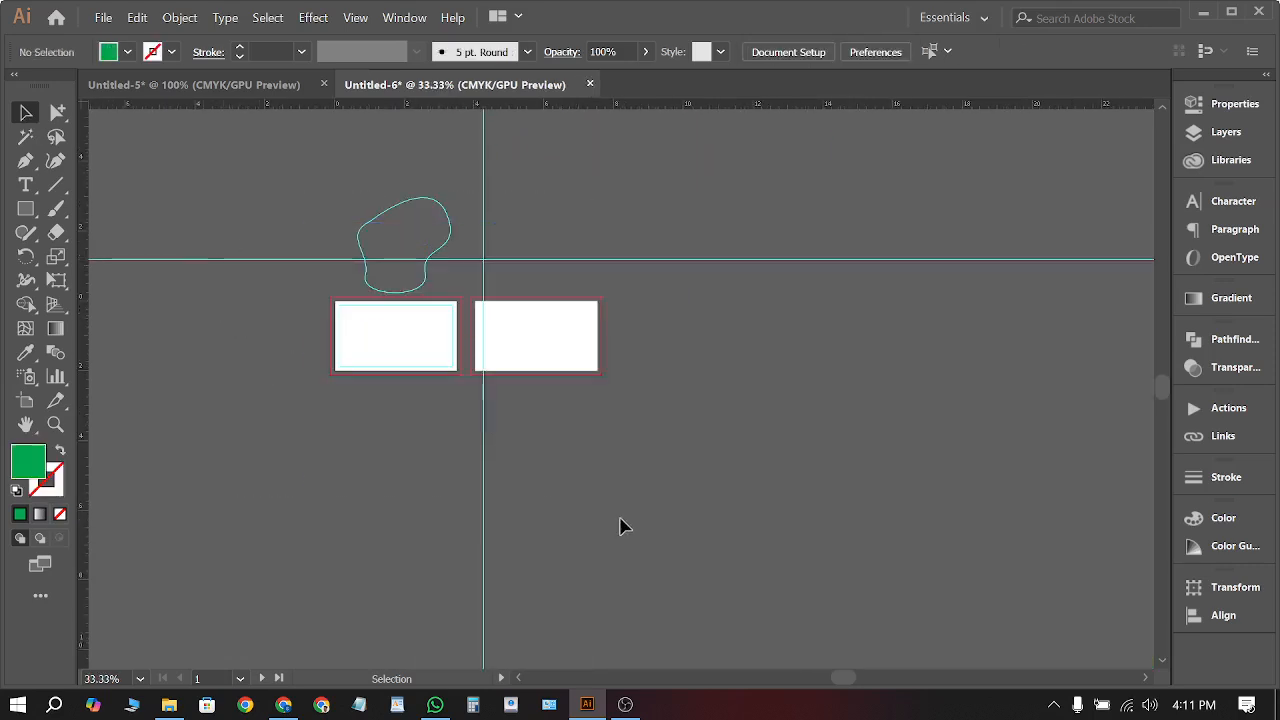
pyautogui.scroll(3, 365, 263)
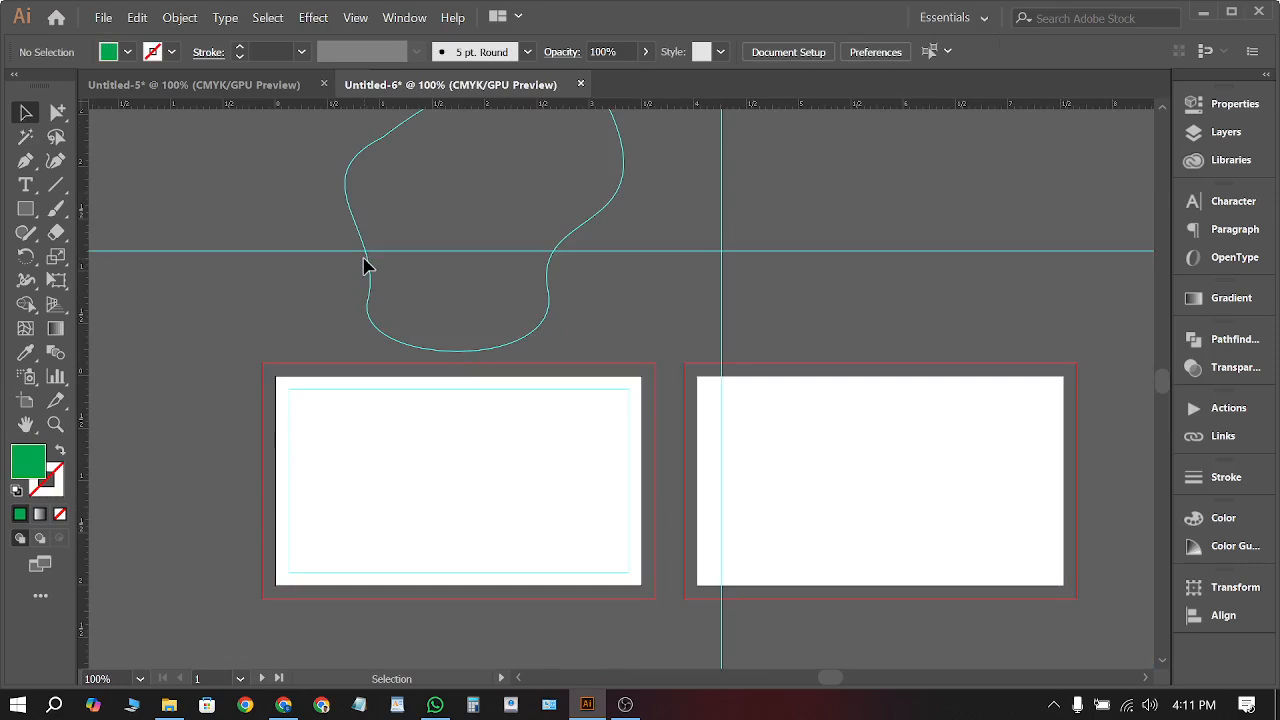
pyautogui.scroll(1, 268, 440)
pyautogui.scroll(3, 391, 374)
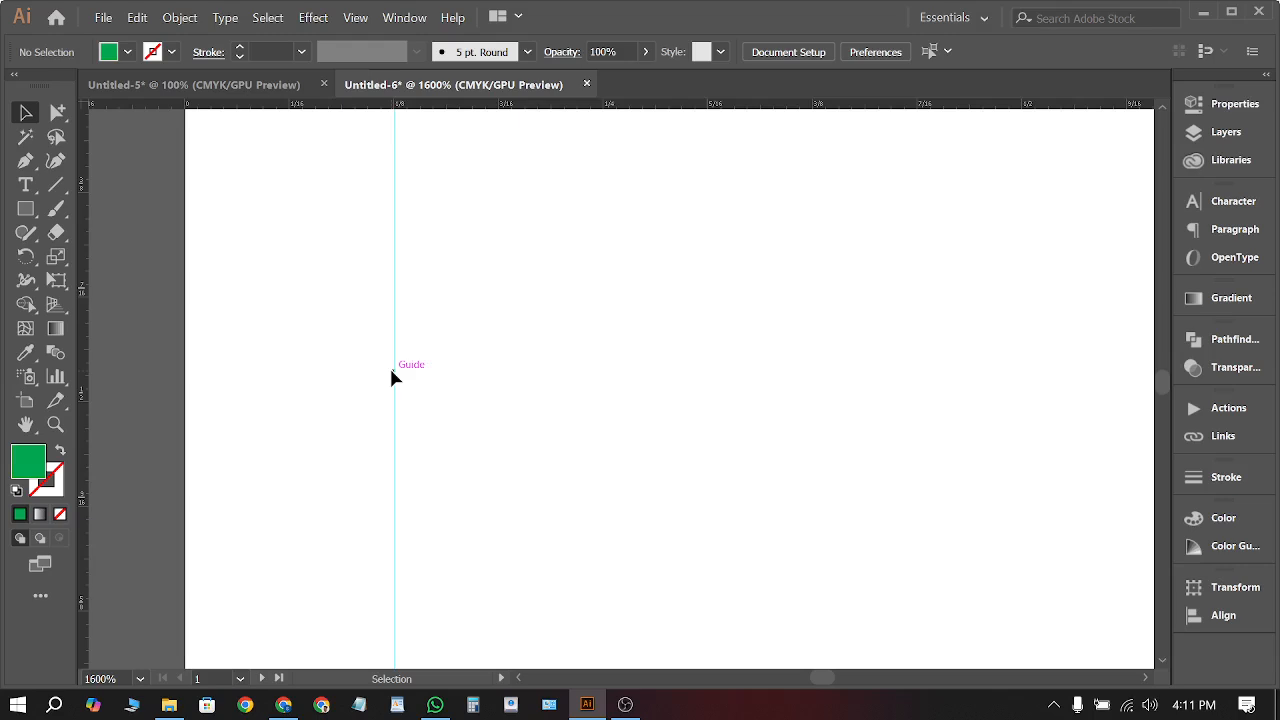
pyautogui.scroll(-3, 428, 368)
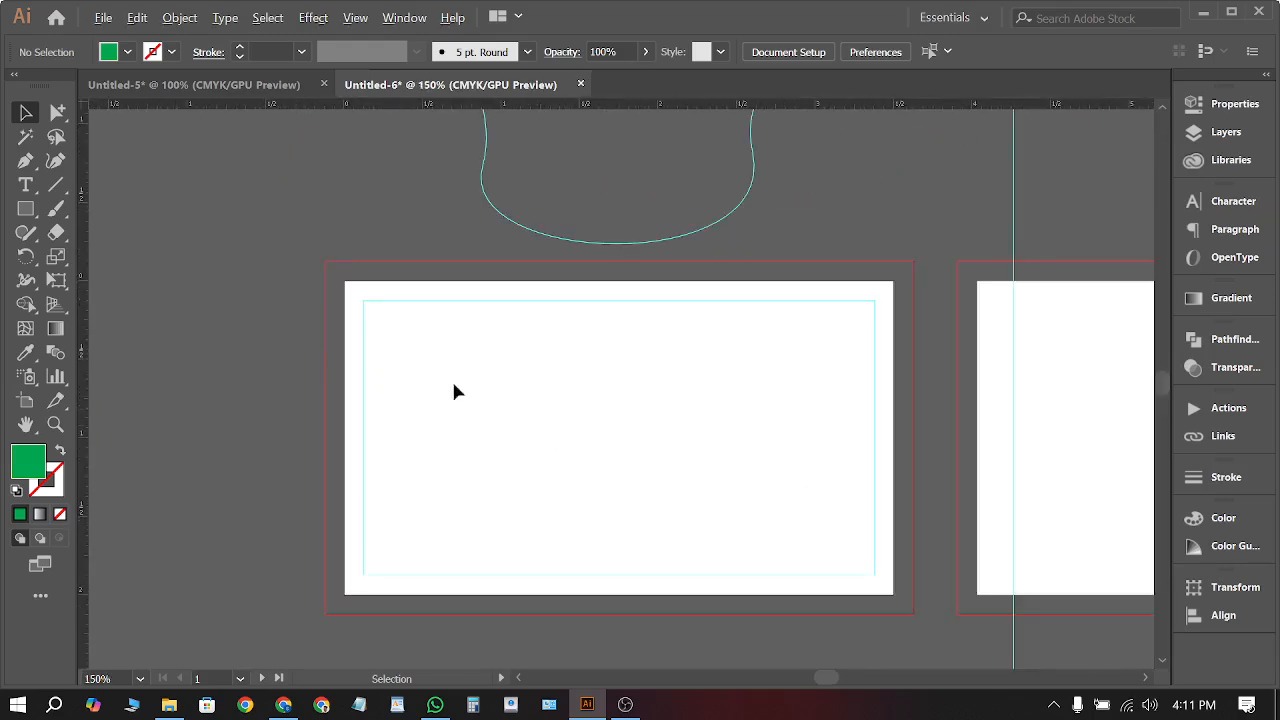
# Draw a rectangle over the left card's bleed area and fill it with a muted light blue
pyautogui.click(25, 209)
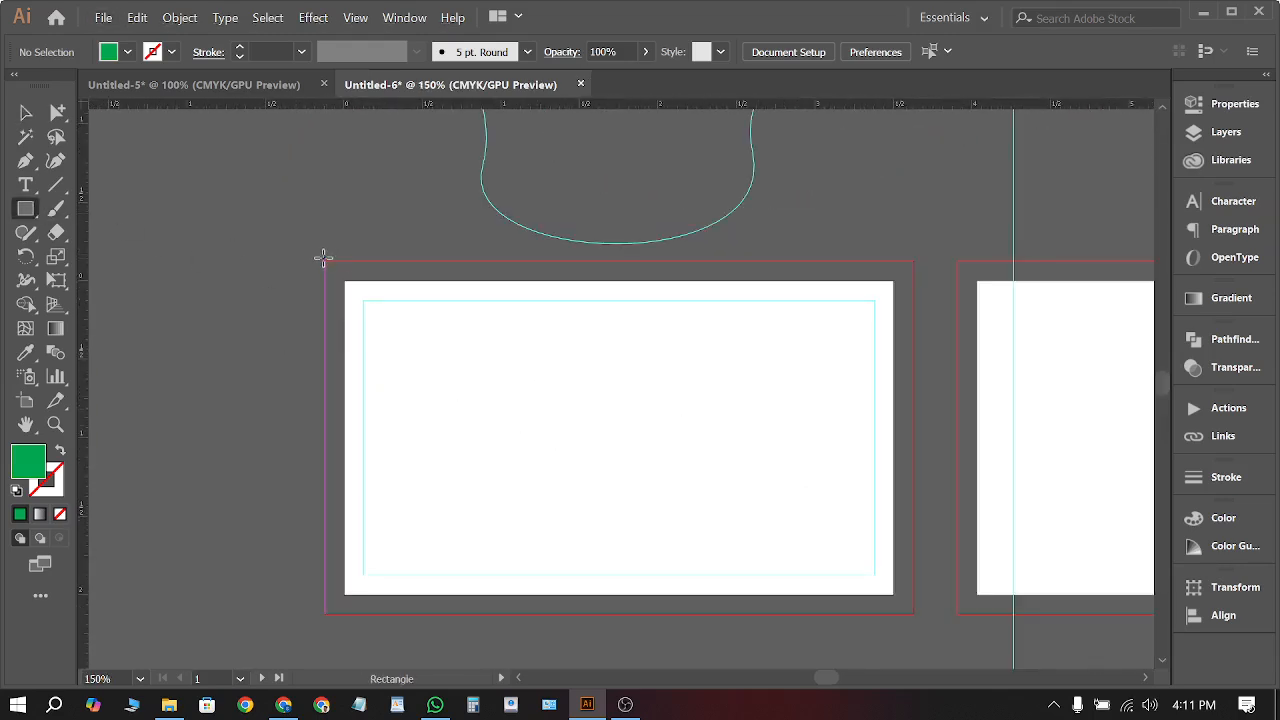
pyautogui.moveTo(323, 258); pyautogui.dragTo(913, 613)
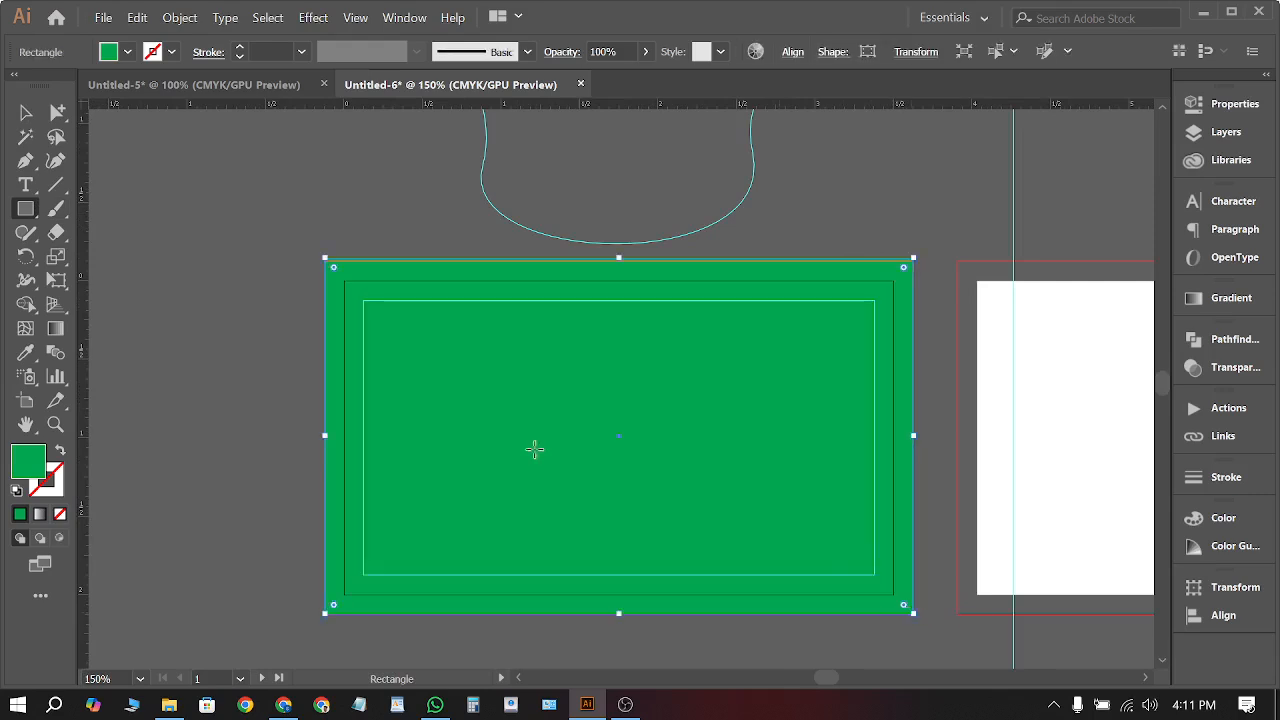
pyautogui.click(127, 51)
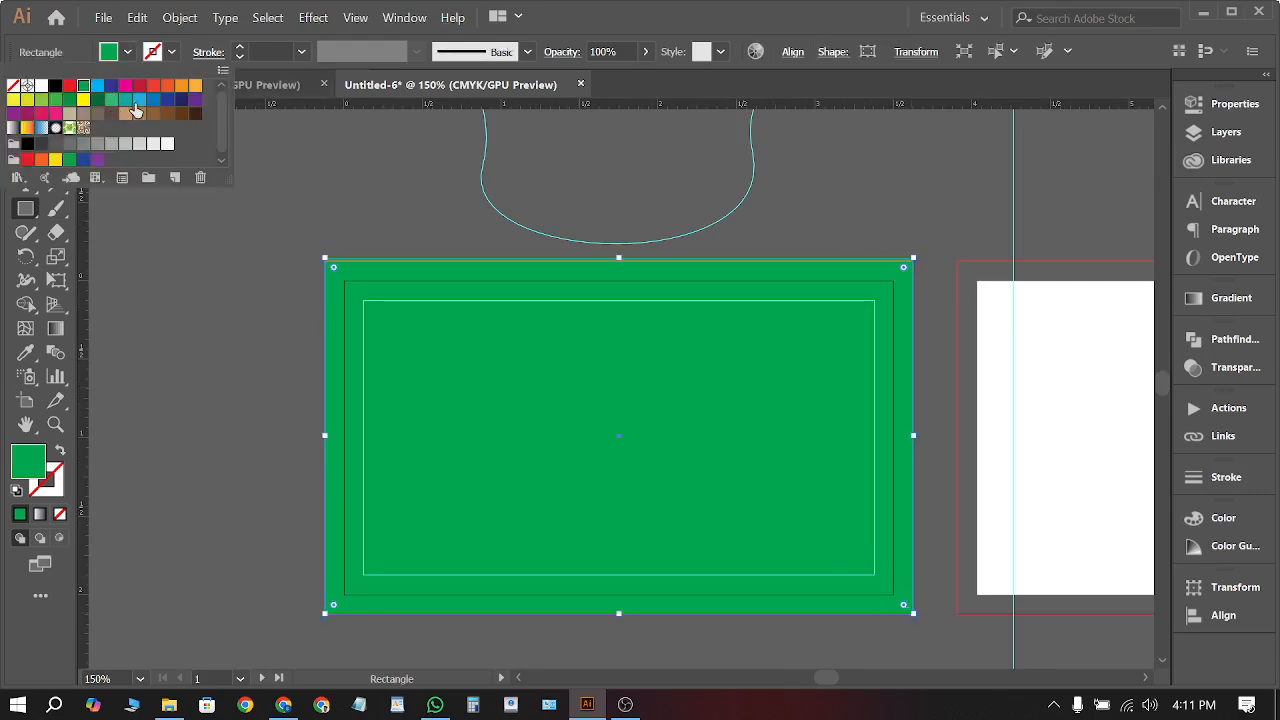
pyautogui.click(138, 101)
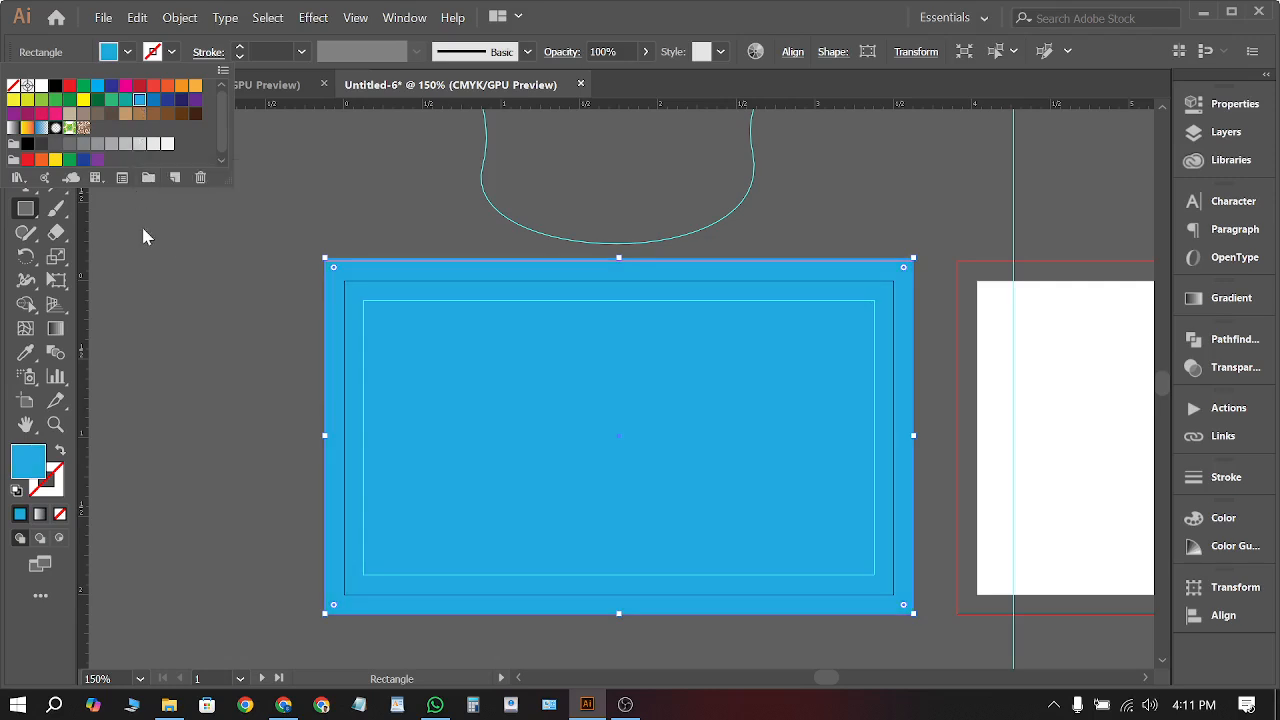
pyautogui.doubleClick(36, 464)
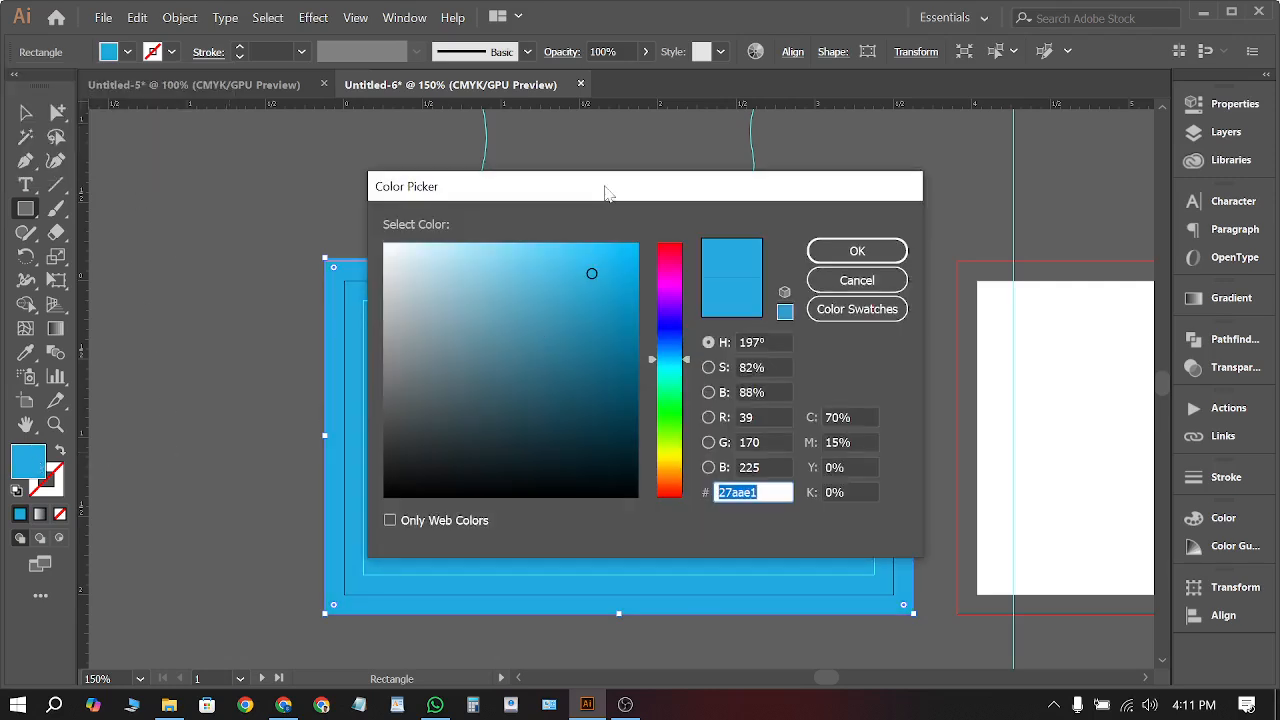
pyautogui.moveTo(699, 293); pyautogui.dragTo(689, 283)
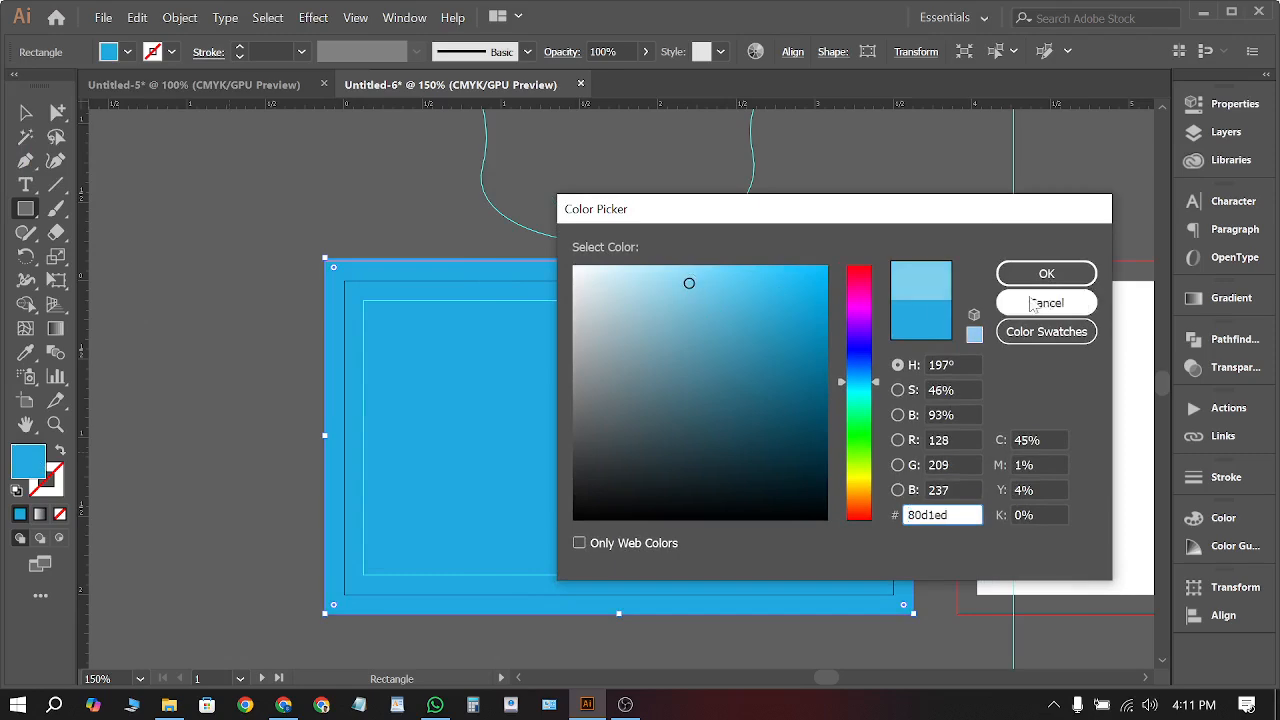
pyautogui.press('Return')
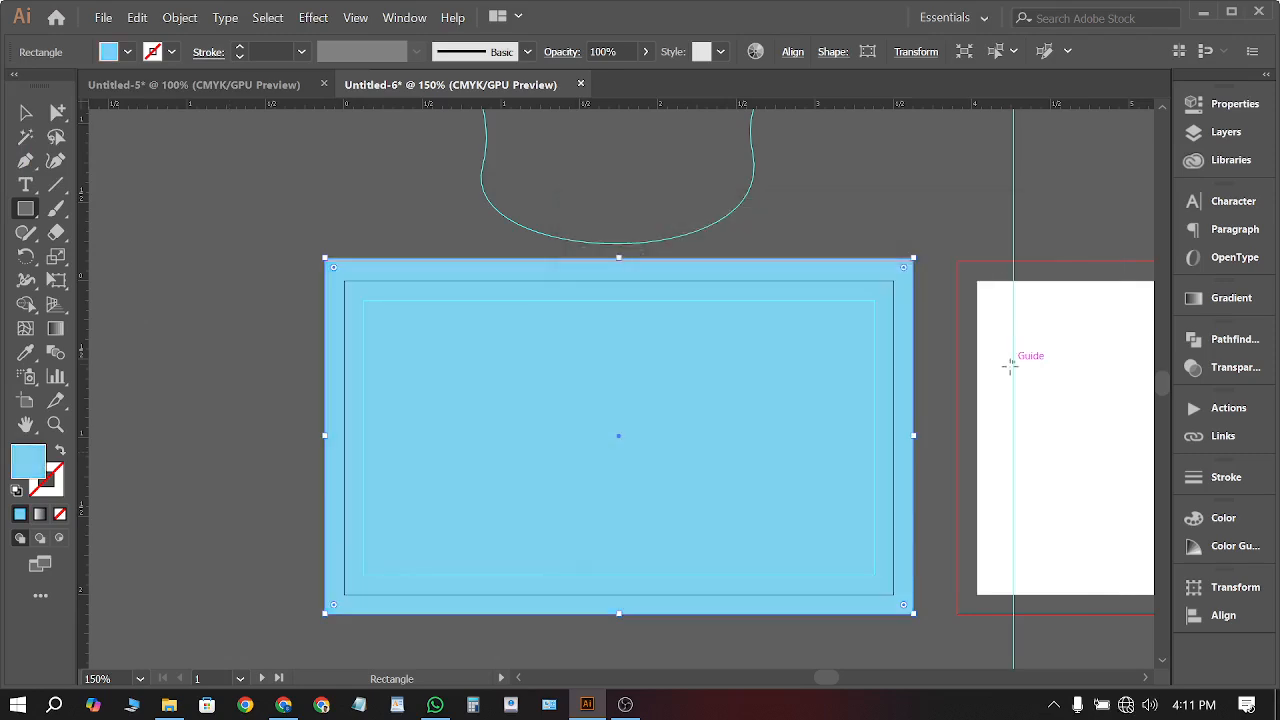
pyautogui.doubleClick(28, 462)
pyautogui.moveTo(660, 310)
pyautogui.mouseDown()
pyautogui.moveTo(674, 307)
pyautogui.moveTo(668, 316)
pyautogui.mouseUp()
pyautogui.click(1046, 273)
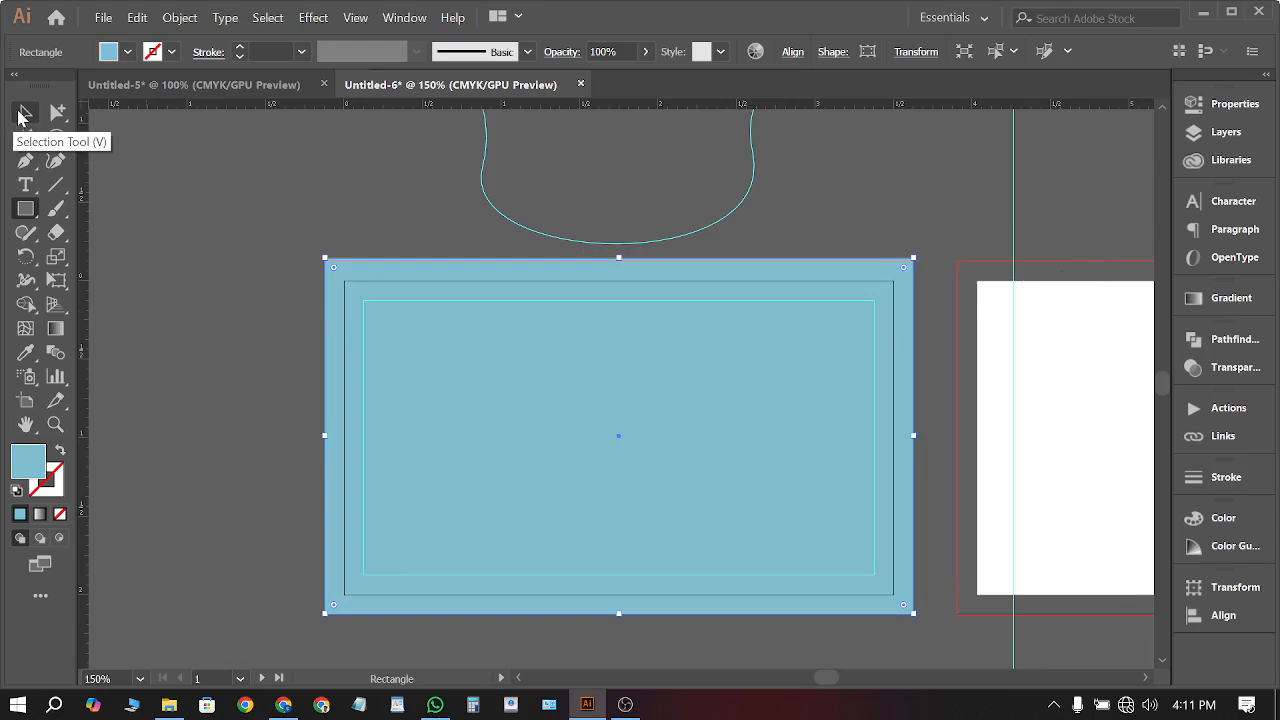
# Select the light blue rectangle on the left card and delete it
pyautogui.click(25, 113)
pyautogui.click(247, 208)
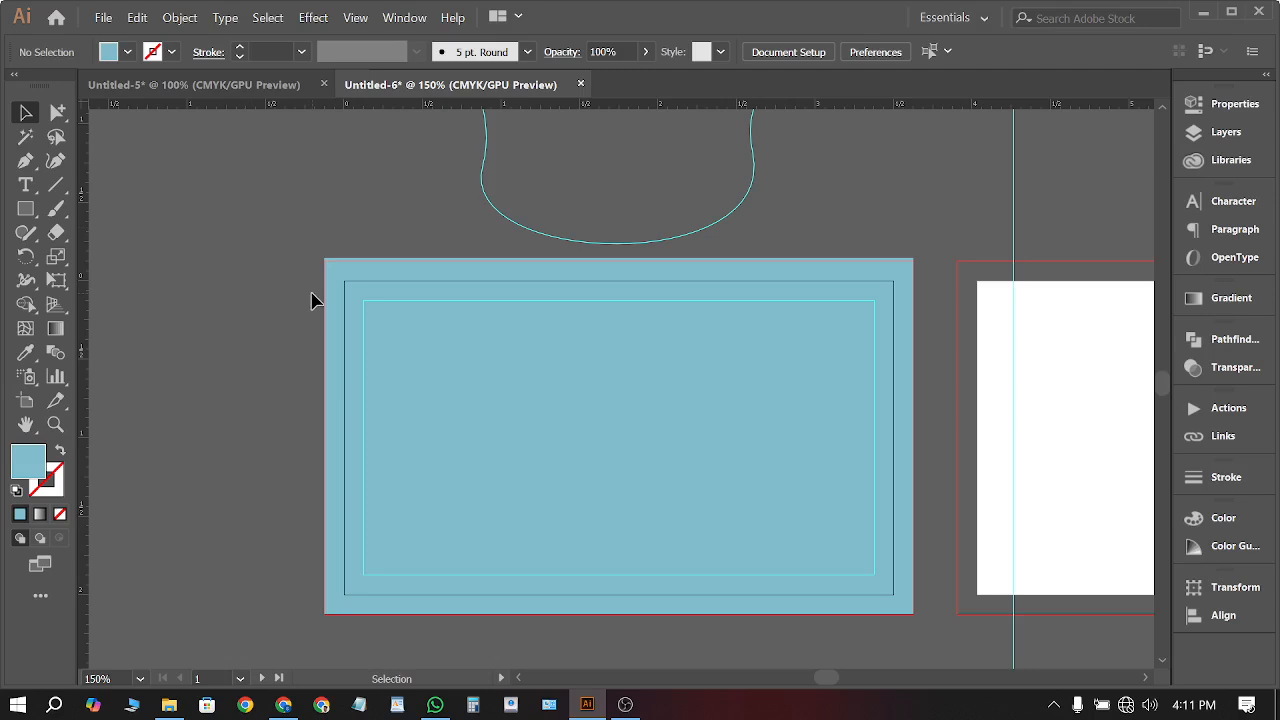
pyautogui.click(483, 371)
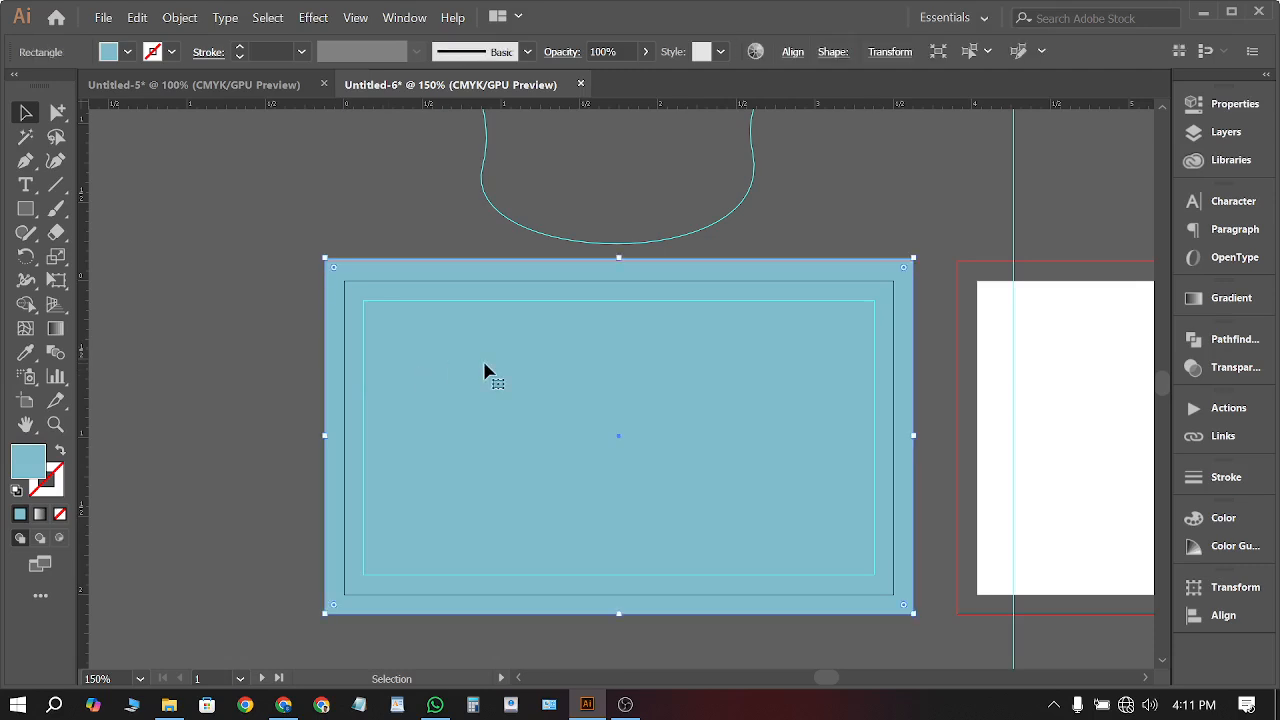
pyautogui.press('Delete')
# Unlock the guides, then select all and delete them along with the stray curve
pyautogui.scroll(5, 777, 203)
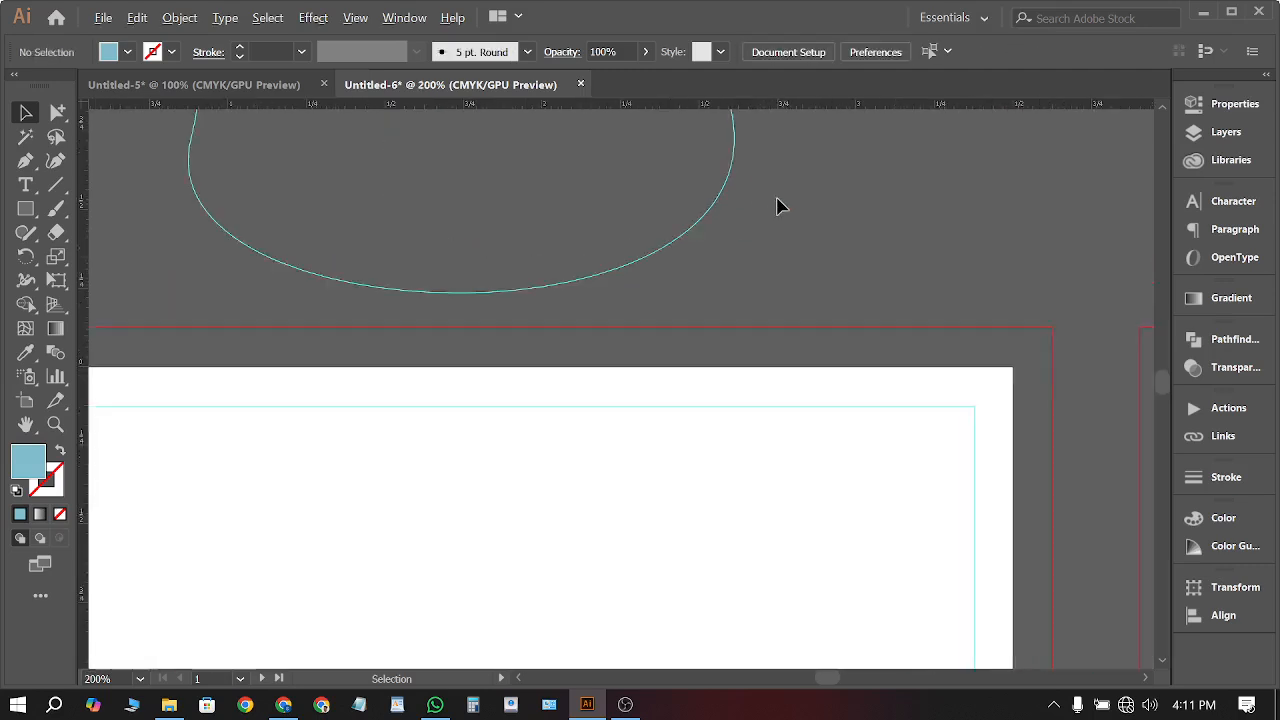
pyautogui.scroll(-4, 650, 290)
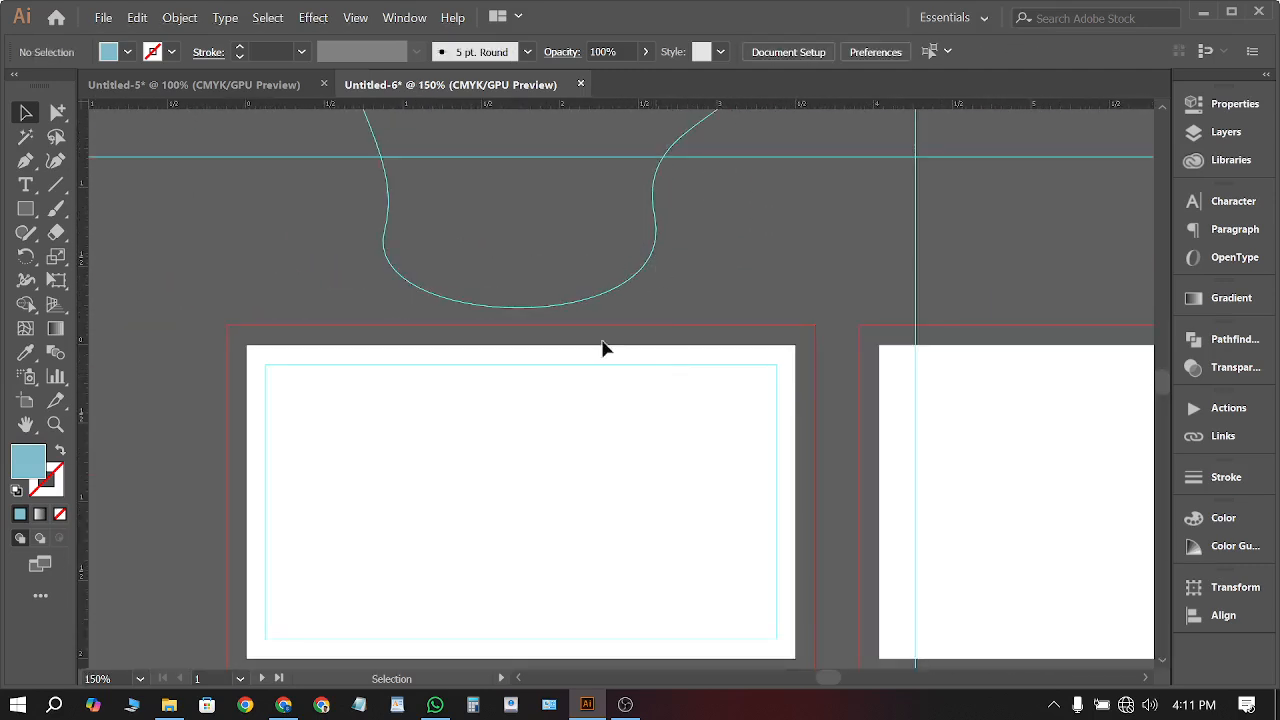
pyautogui.scroll(-2, 628, 288)
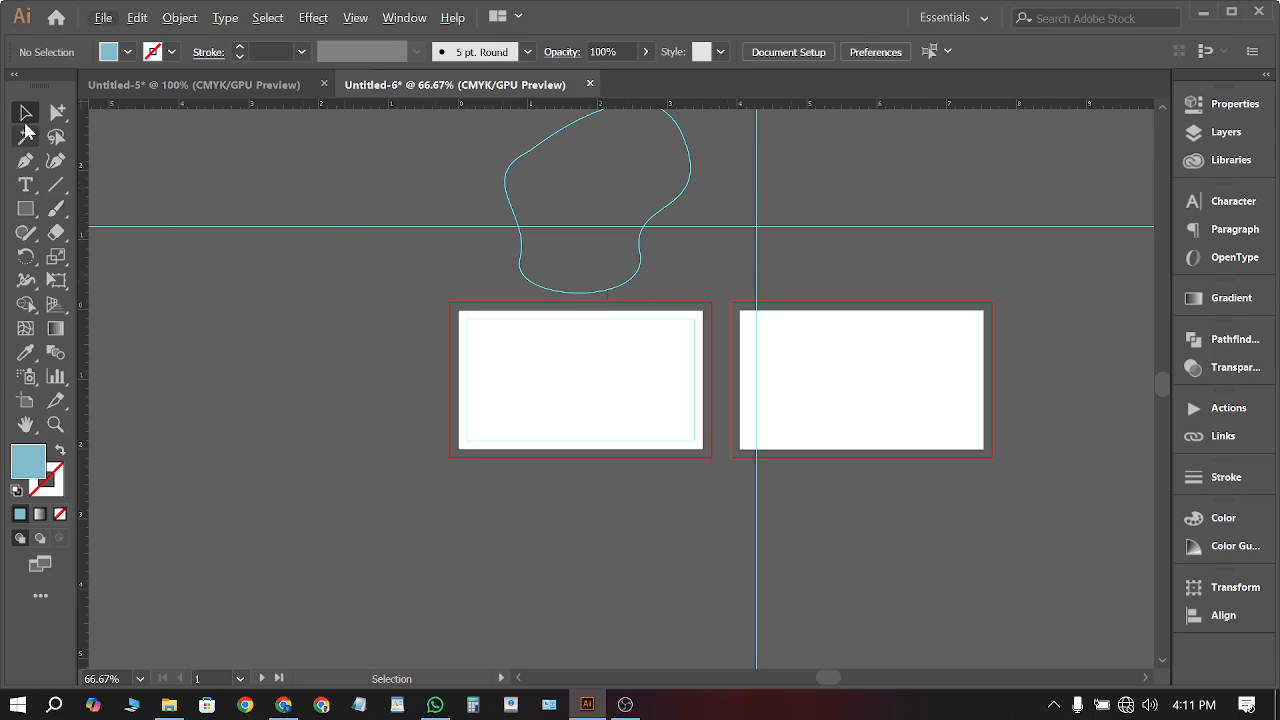
pyautogui.rightClick(907, 167)
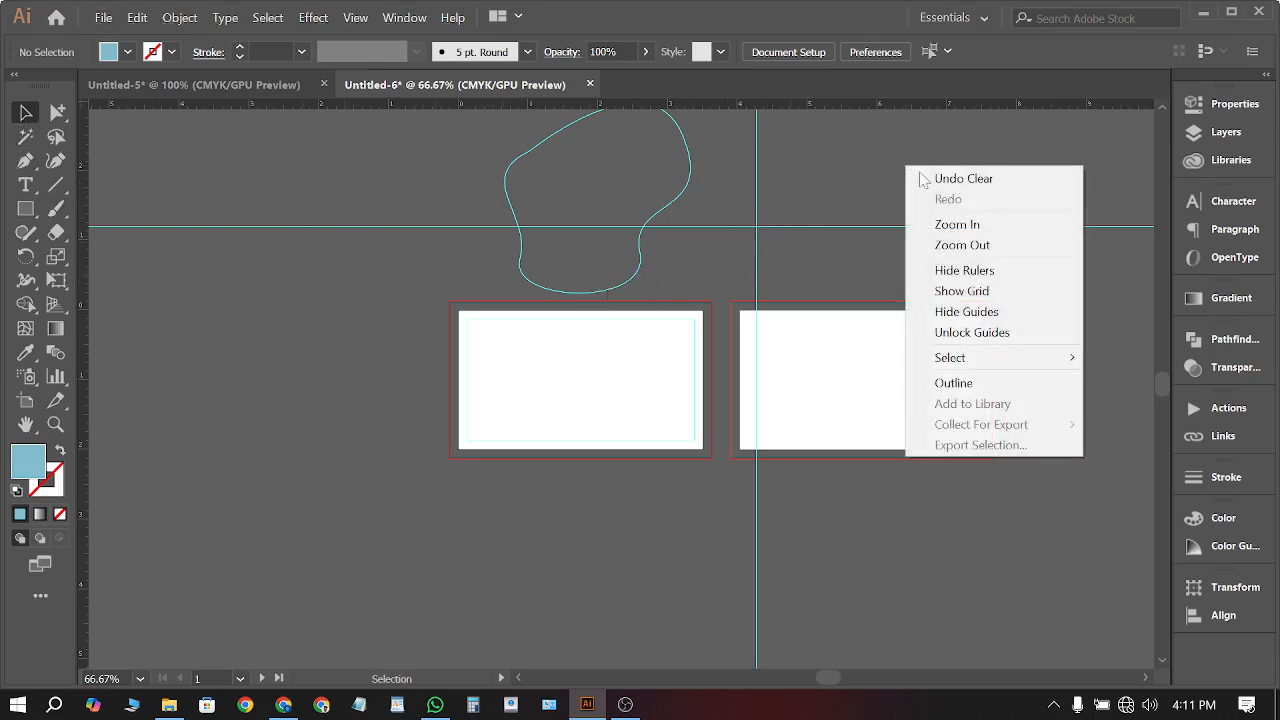
pyautogui.click(955, 332)
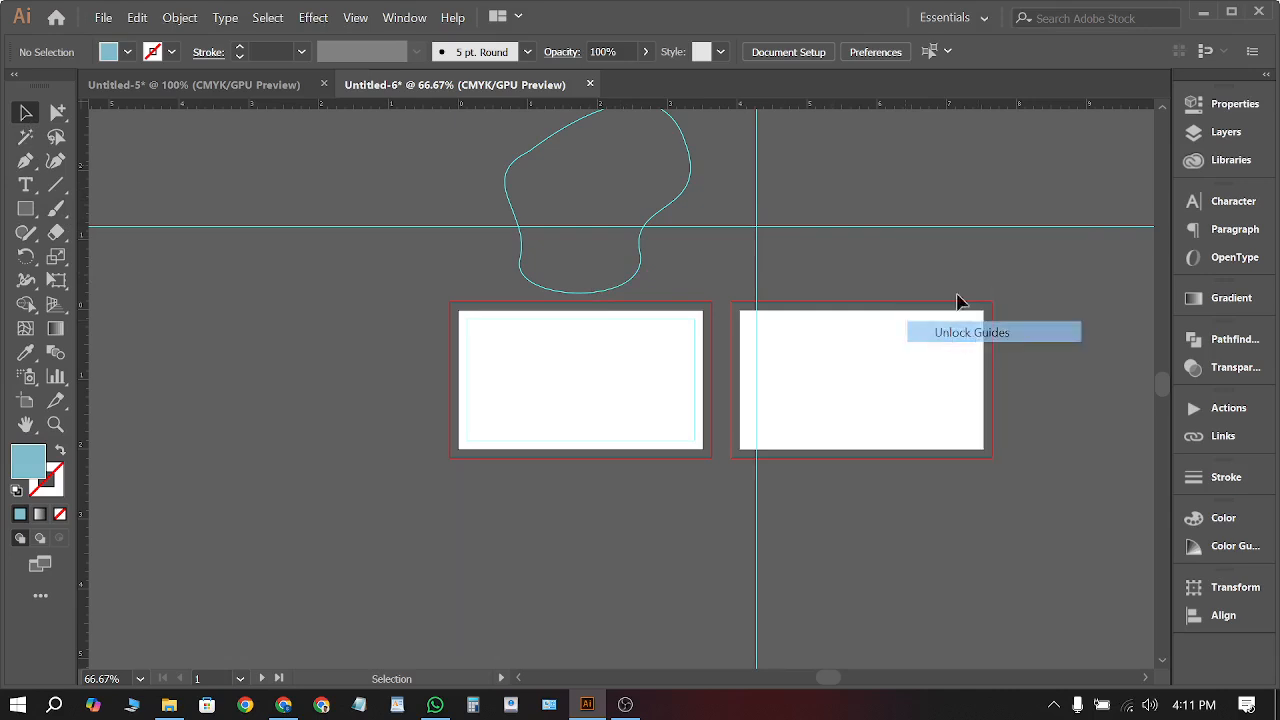
pyautogui.hotkey('ctrl', 'a')
pyautogui.press('Delete')
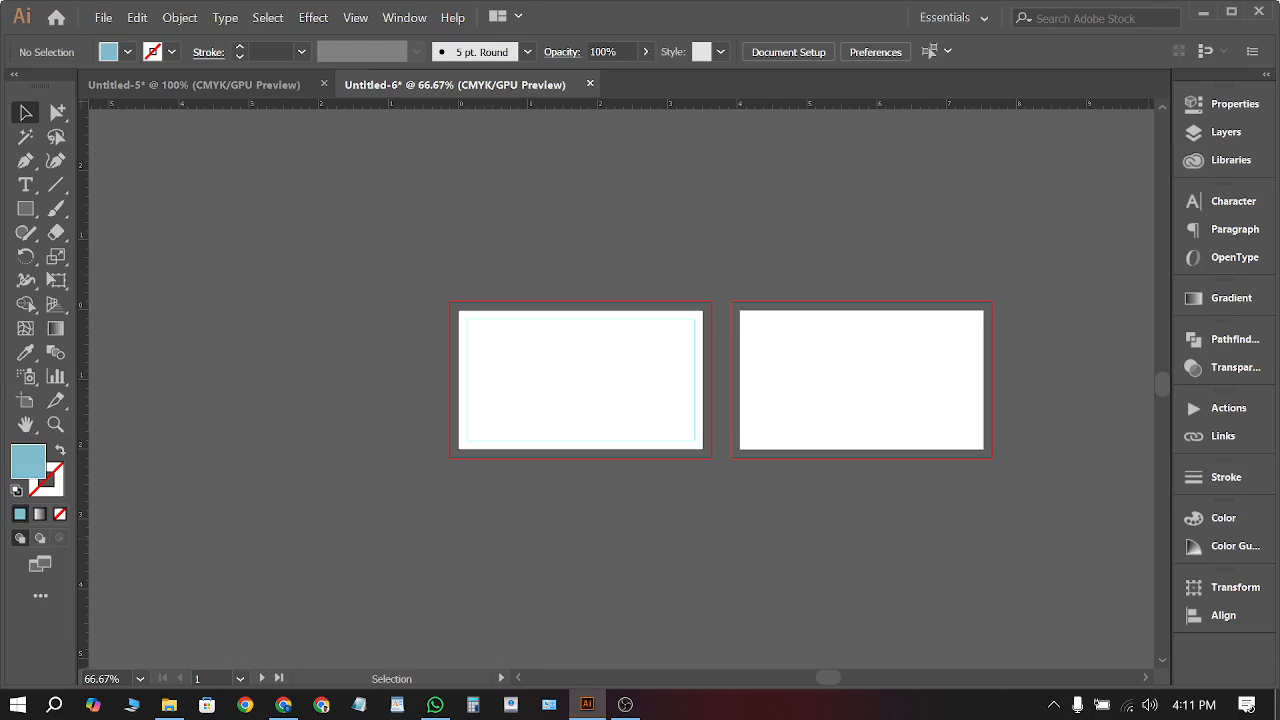
# Delete the inner rectangle on the left card and lock the guides again
pyautogui.moveTo(490, 303); pyautogui.dragTo(828, 497)
pyautogui.press('Delete')
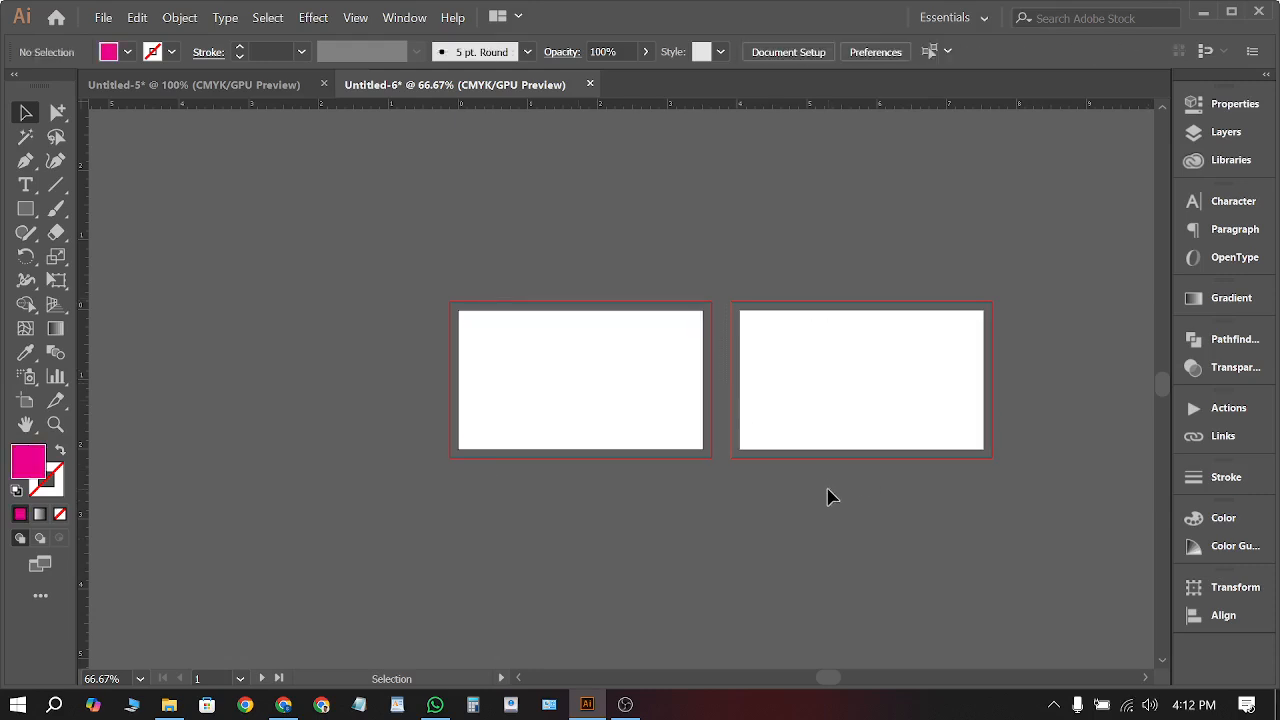
pyautogui.rightClick(684, 216)
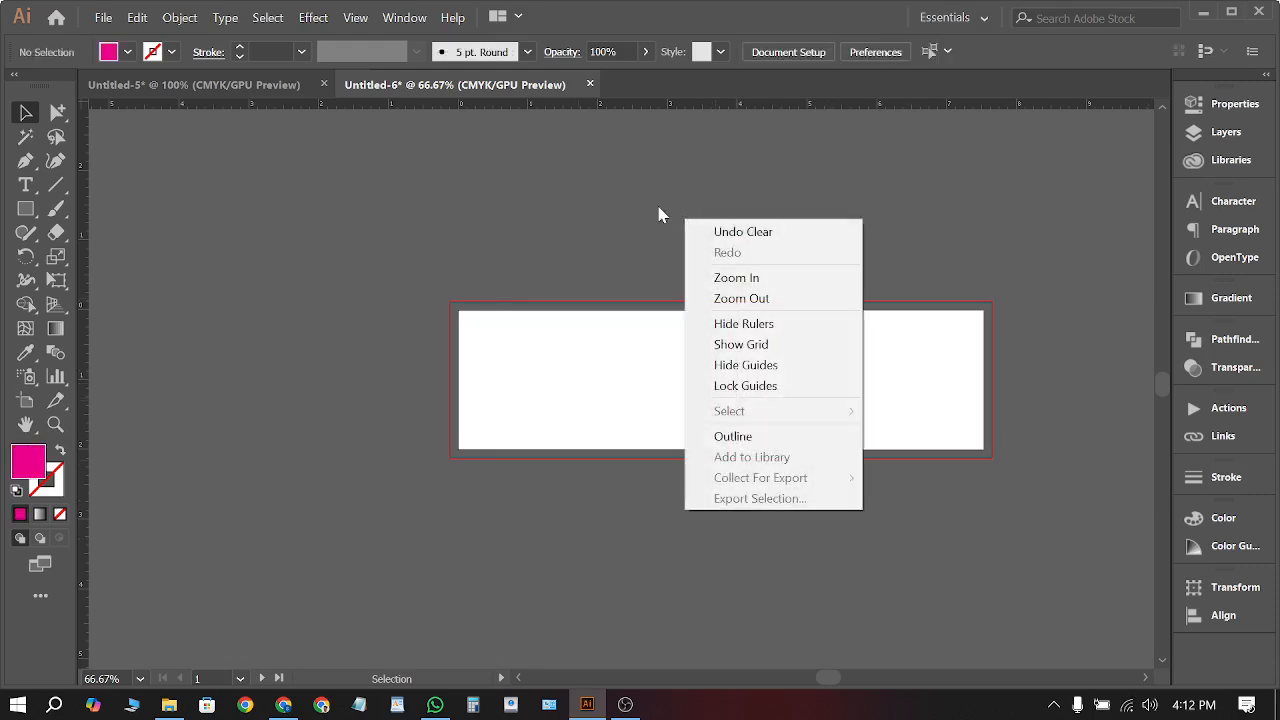
pyautogui.click(749, 380)
pyautogui.scroll(-1, 626, 360)
pyautogui.keyDown('alt'); pyautogui.scroll(2, 671, 366); pyautogui.keyUp('alt')
pyautogui.scroll(2, 603, 346)
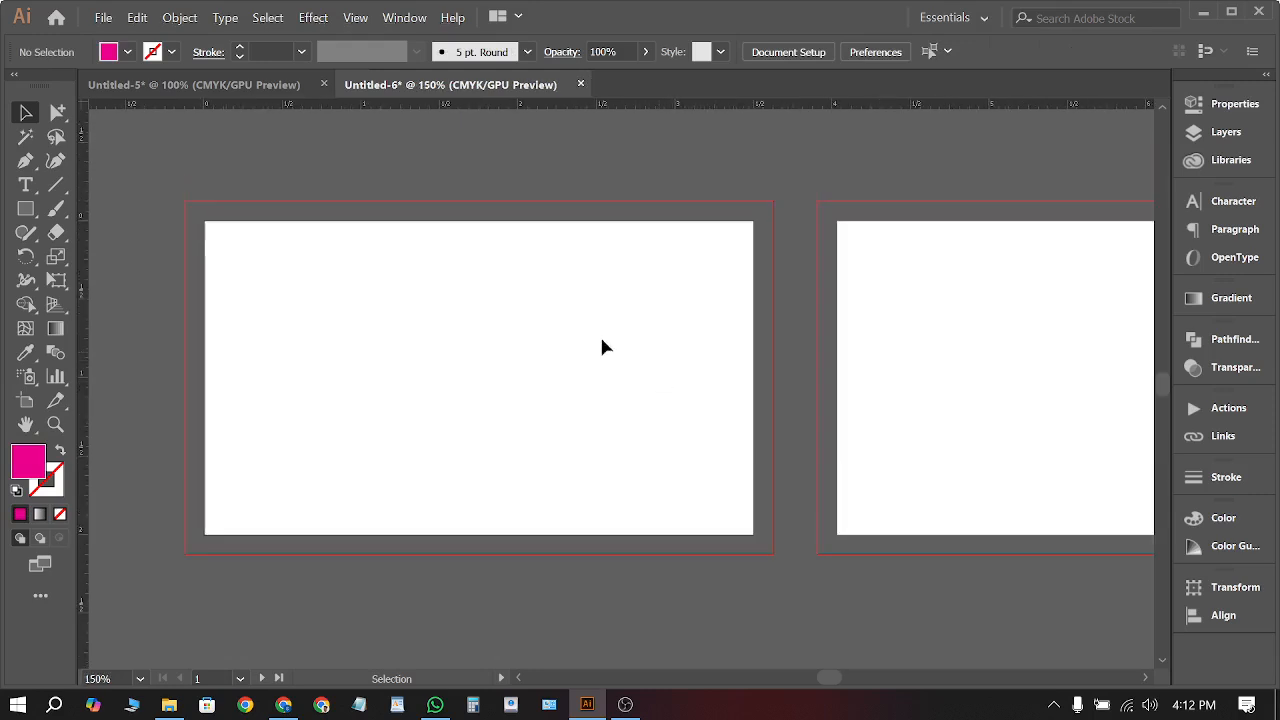
# Draw a rectangle over the left card and turn its -0.125 in offset path into a guide
pyautogui.click(25, 208)
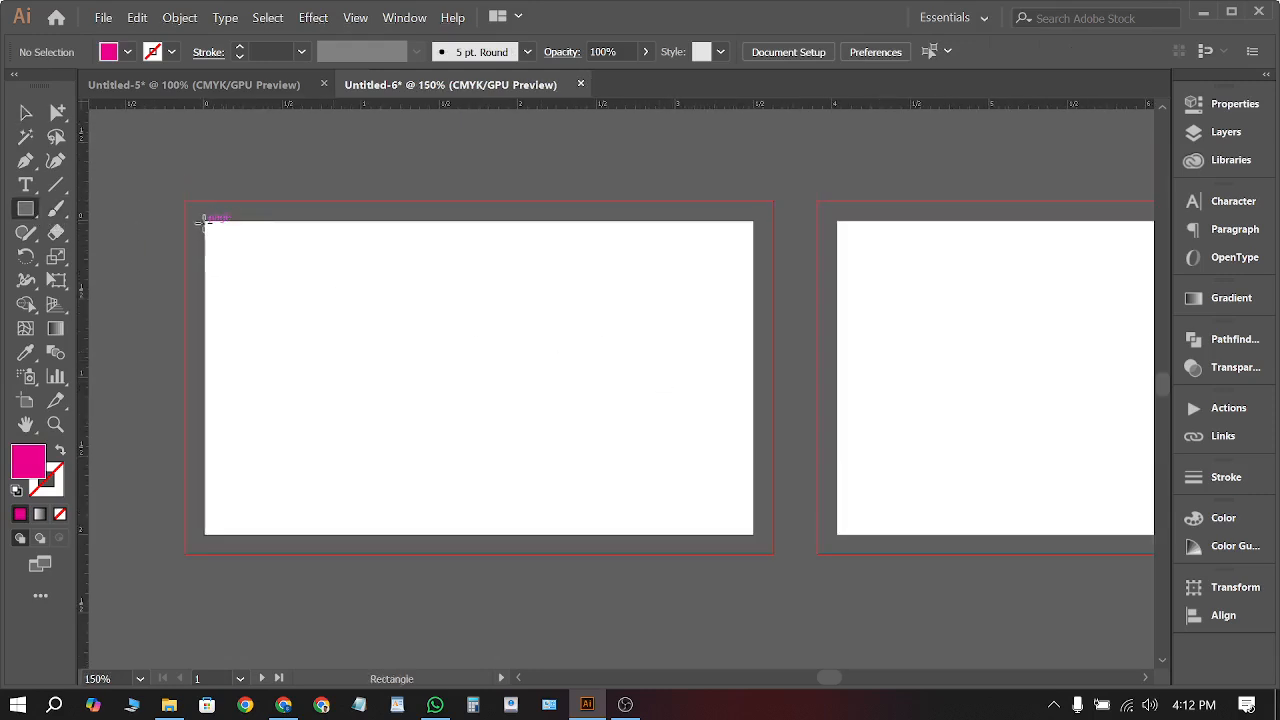
pyautogui.moveTo(204, 220); pyautogui.dragTo(757, 535)
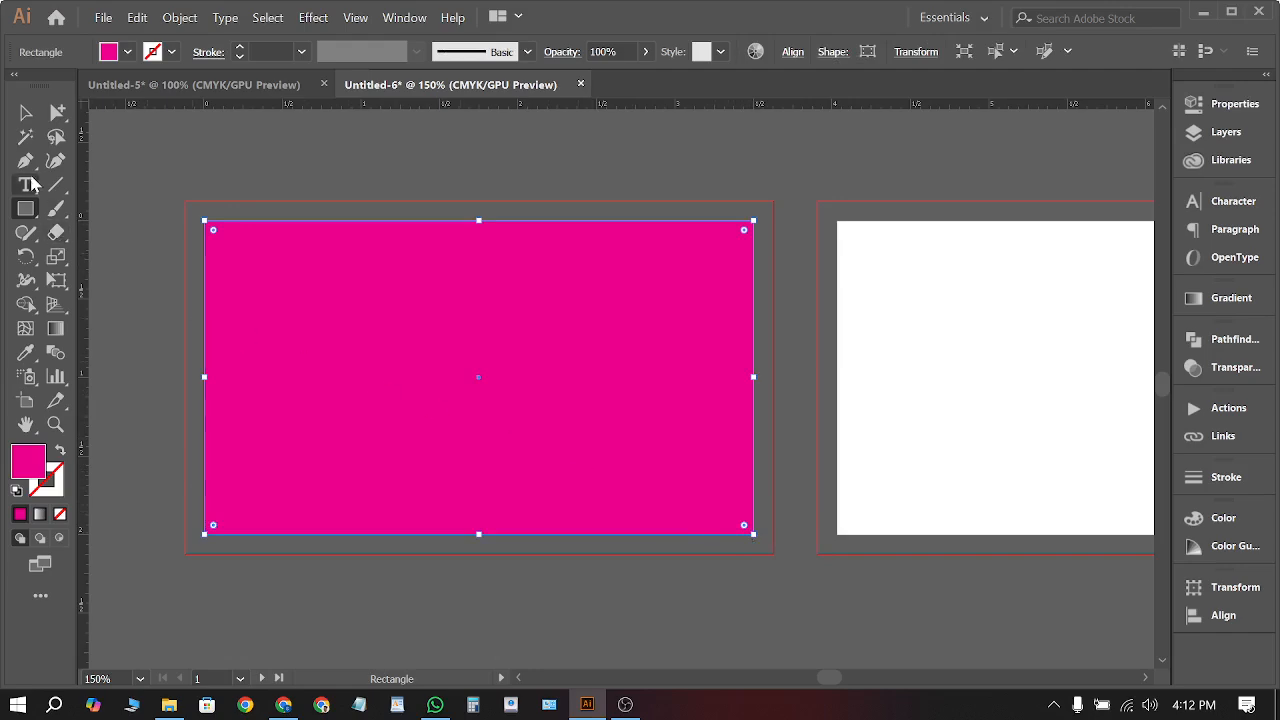
pyautogui.click(25, 116)
pyautogui.click(180, 17)
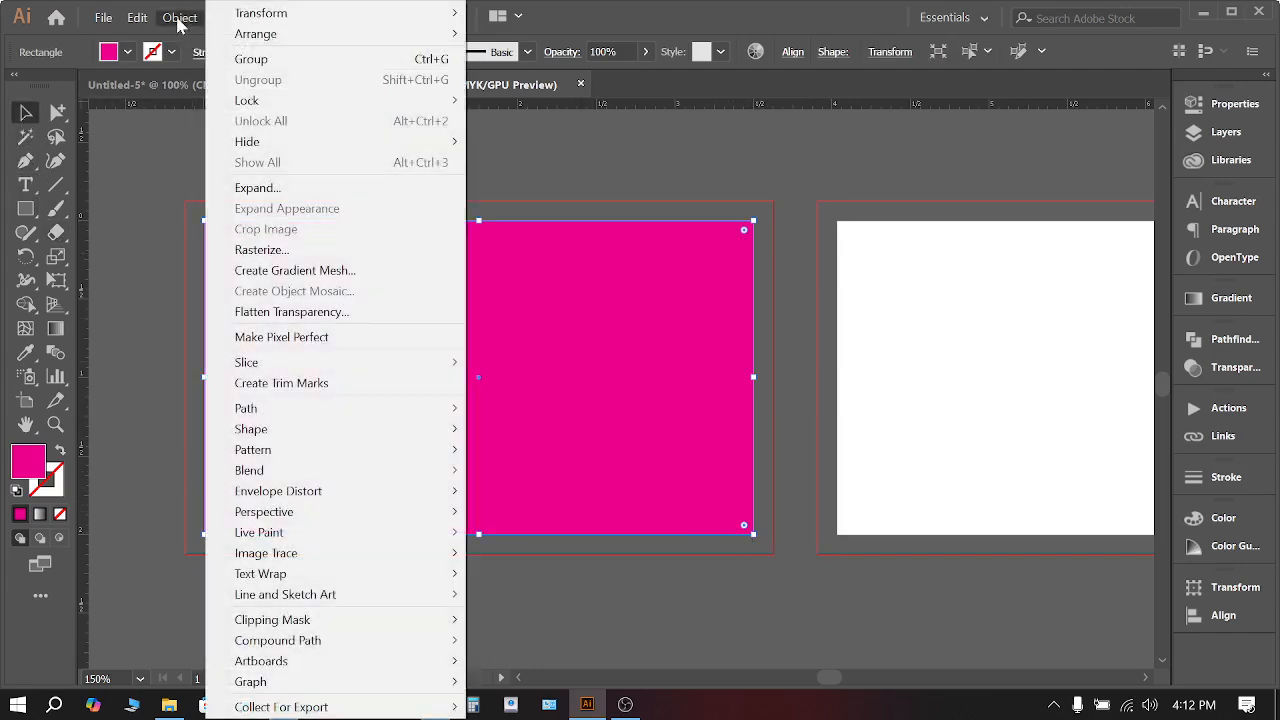
pyautogui.moveTo(285, 410)
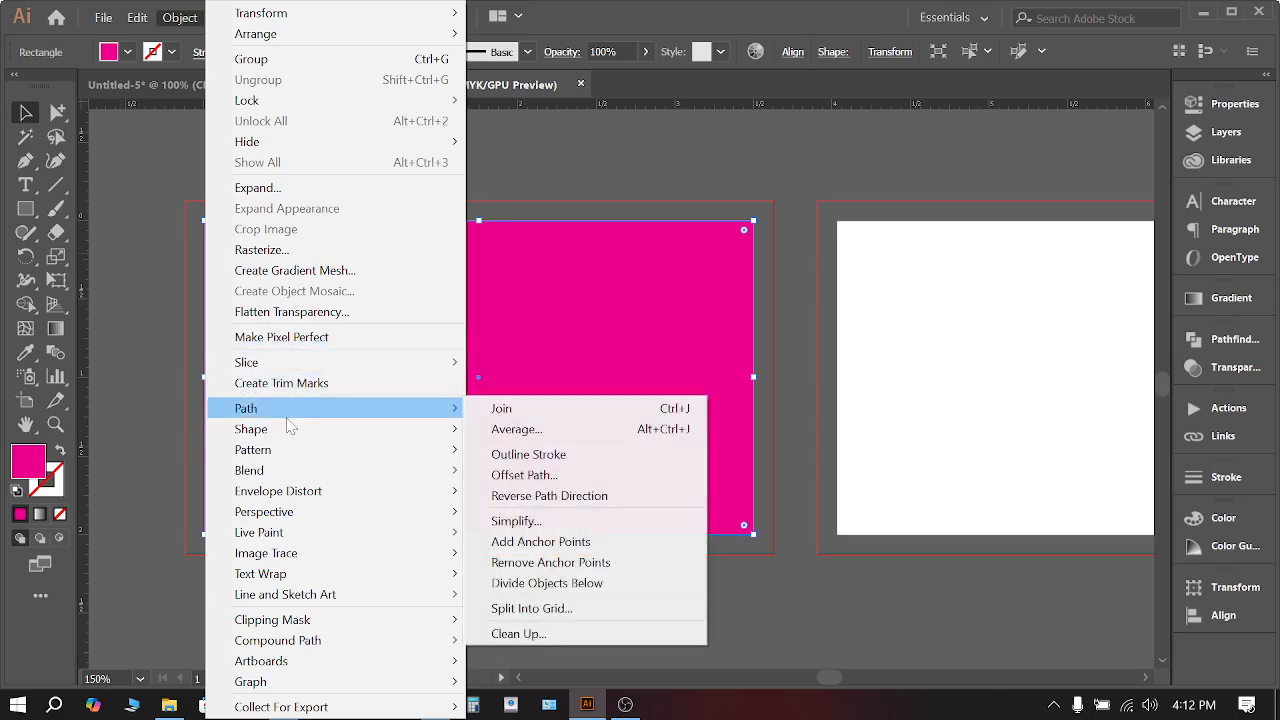
pyautogui.click(553, 477)
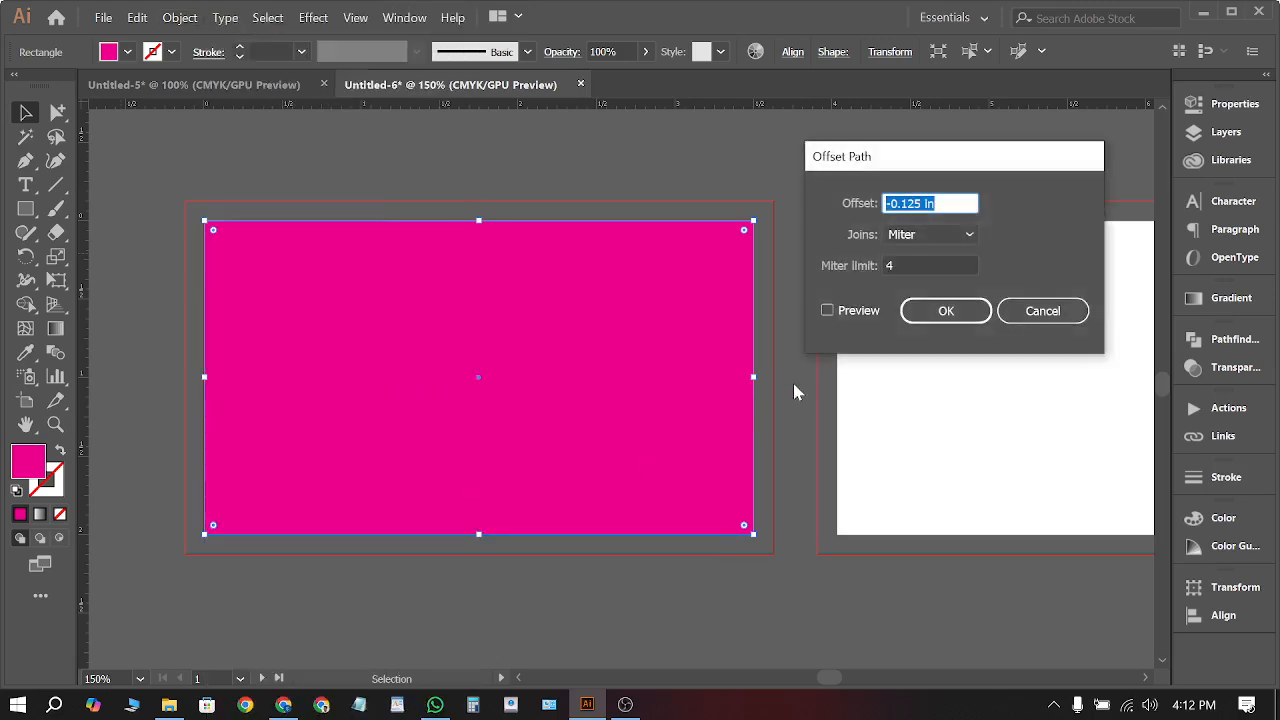
pyautogui.click(853, 314)
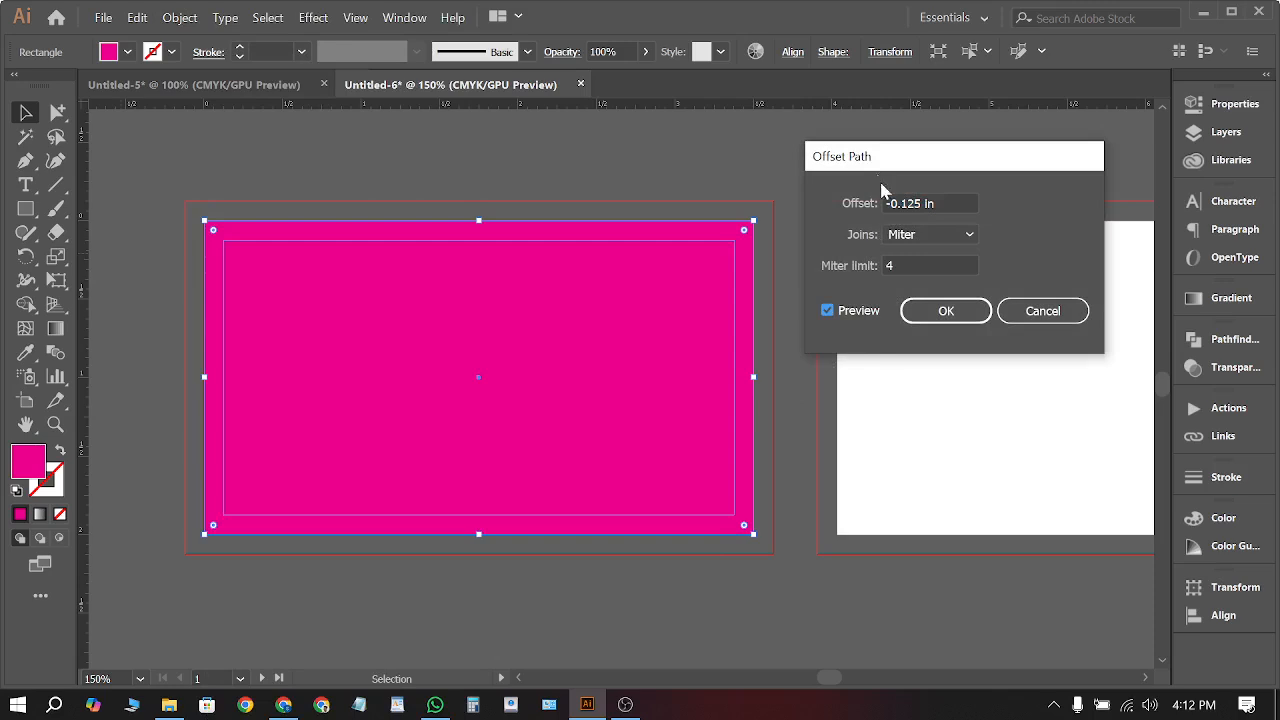
pyautogui.moveTo(894, 203); pyautogui.dragTo(950, 210)
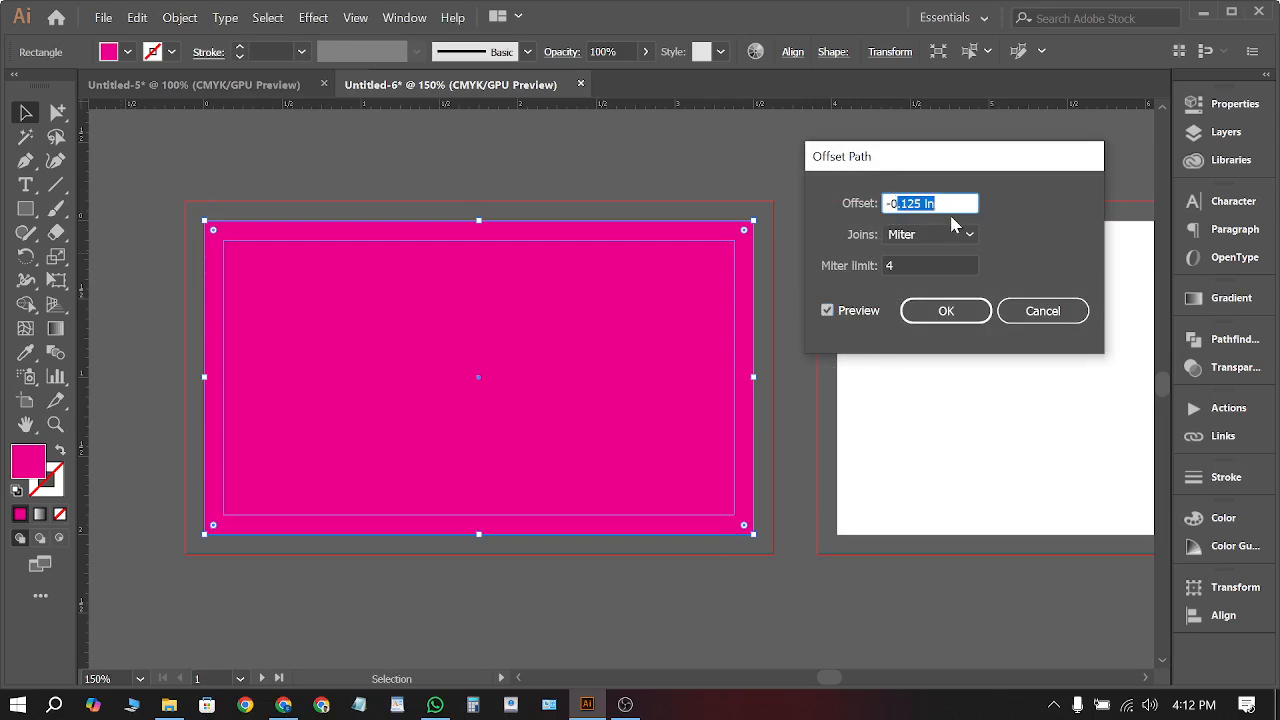
pyautogui.click(955, 308)
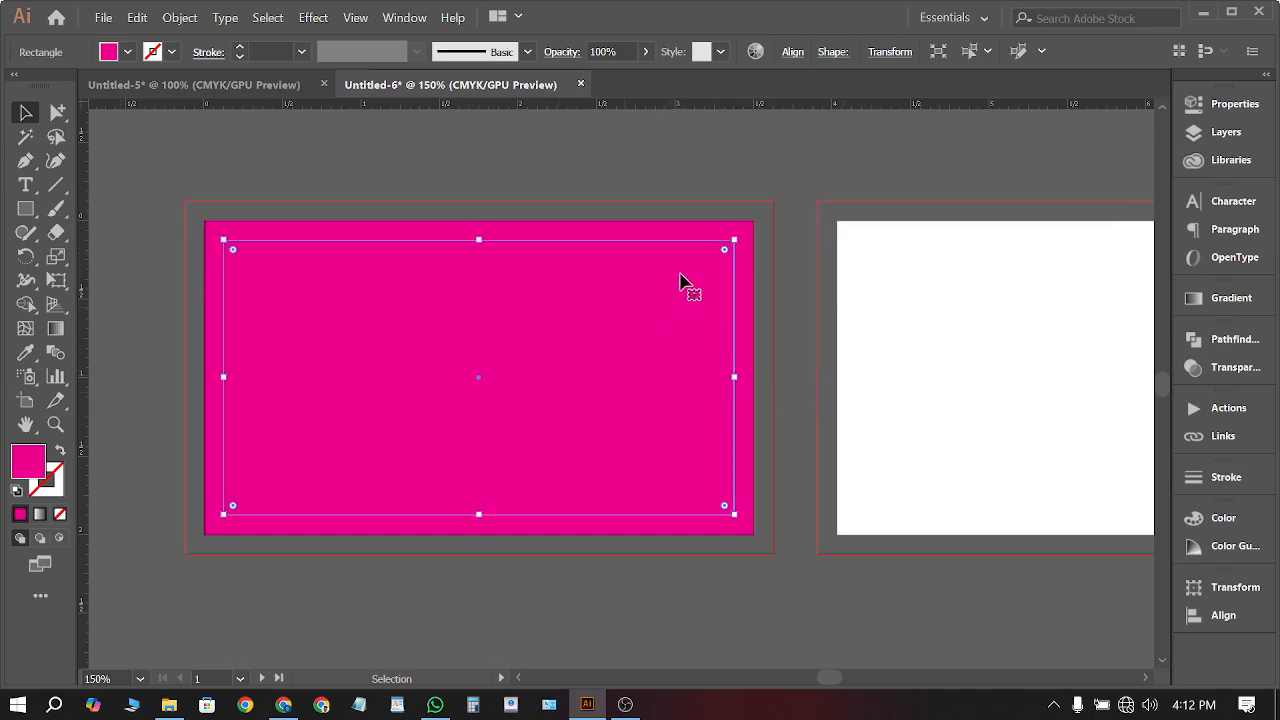
pyautogui.rightClick(706, 153)
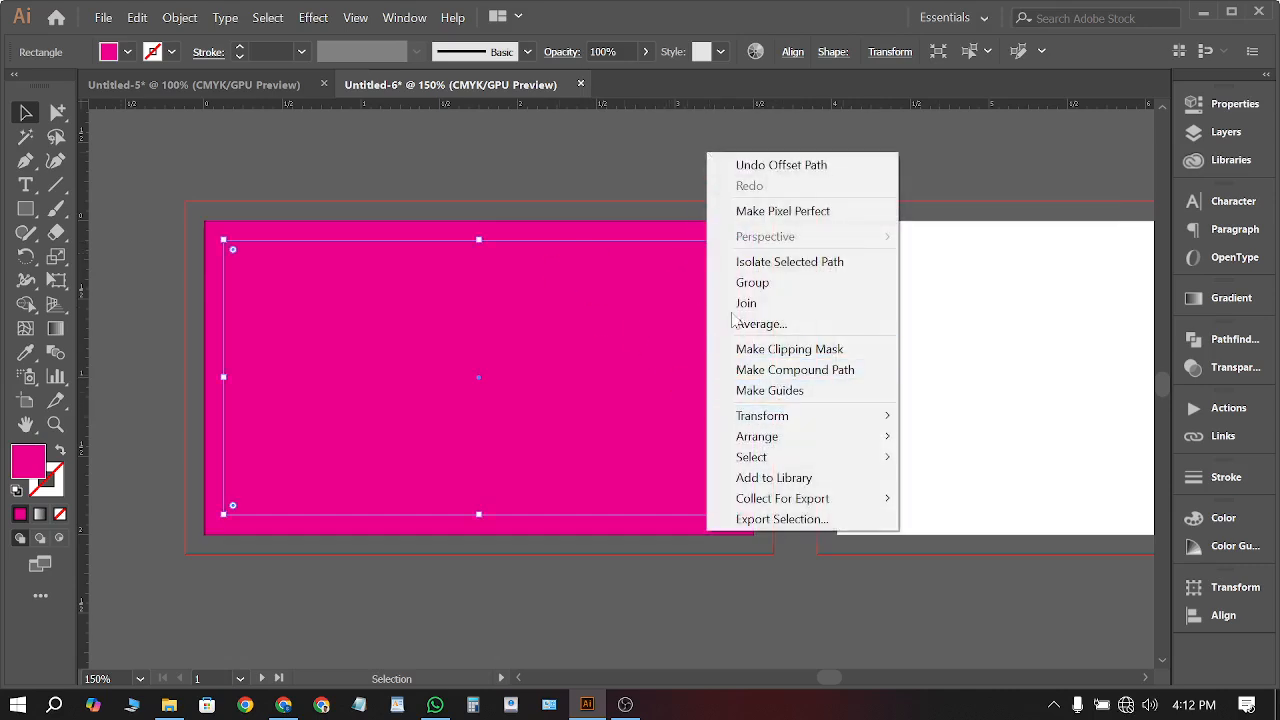
pyautogui.click(770, 390)
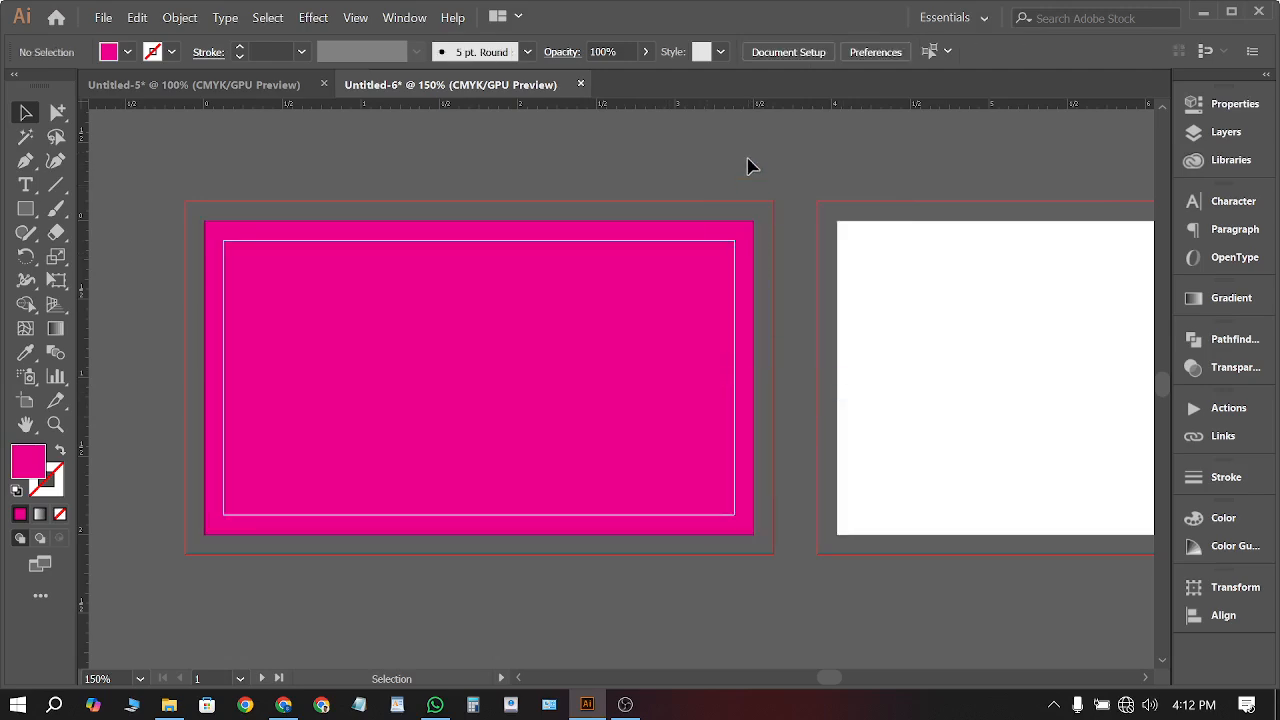
# Copy the pink rectangle onto the right card and make its inset offset path a guide
pyautogui.click(716, 298)
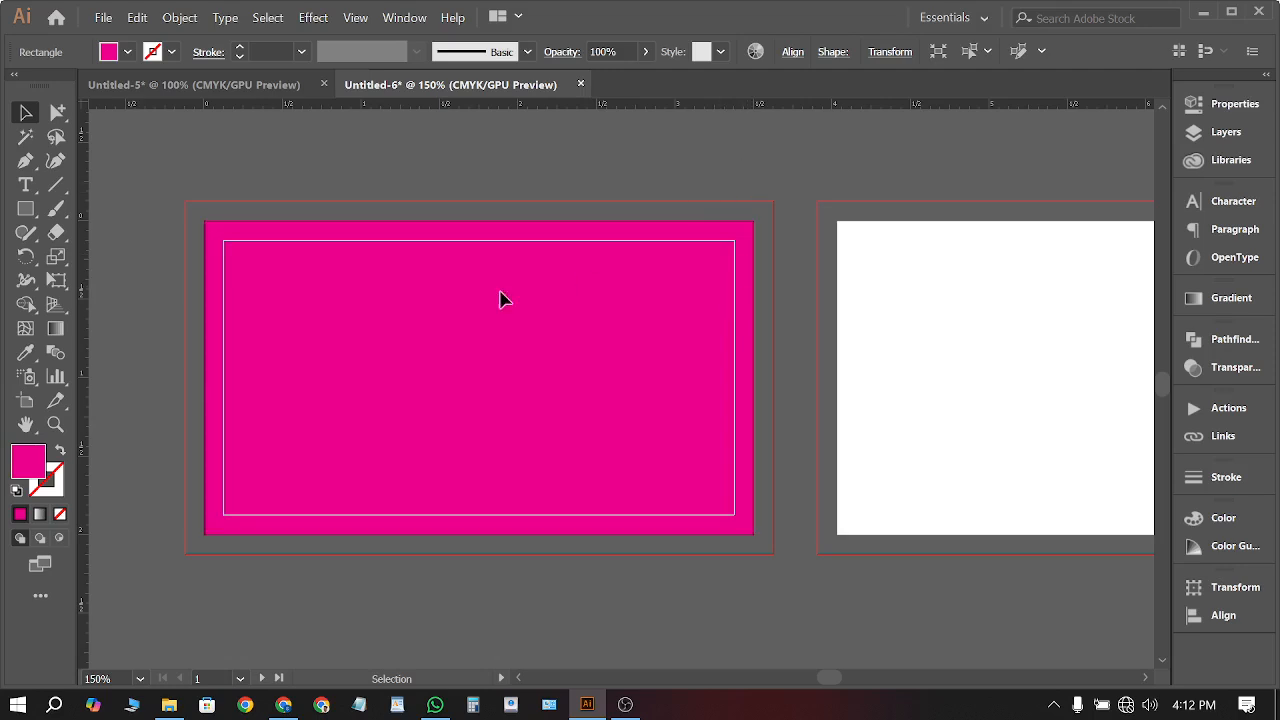
pyautogui.moveTo(285, 400); pyautogui.dragTo(917, 386)
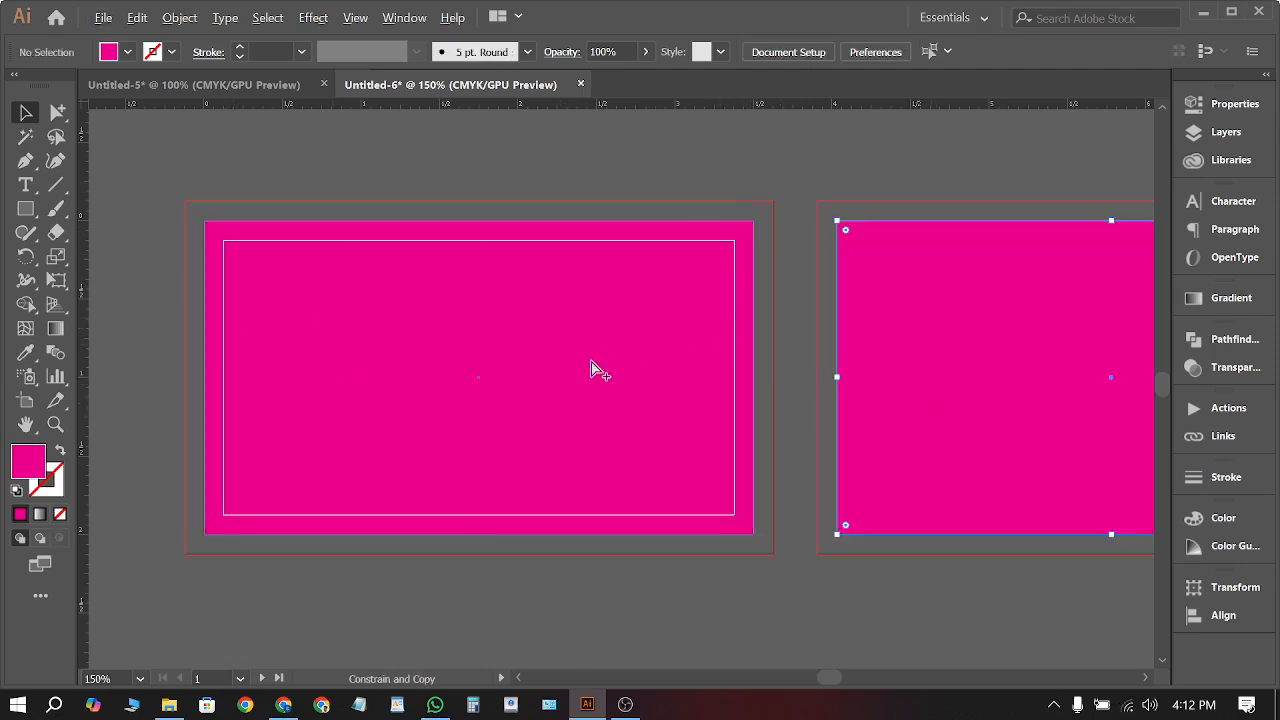
pyautogui.hscroll(4, 590, 370)
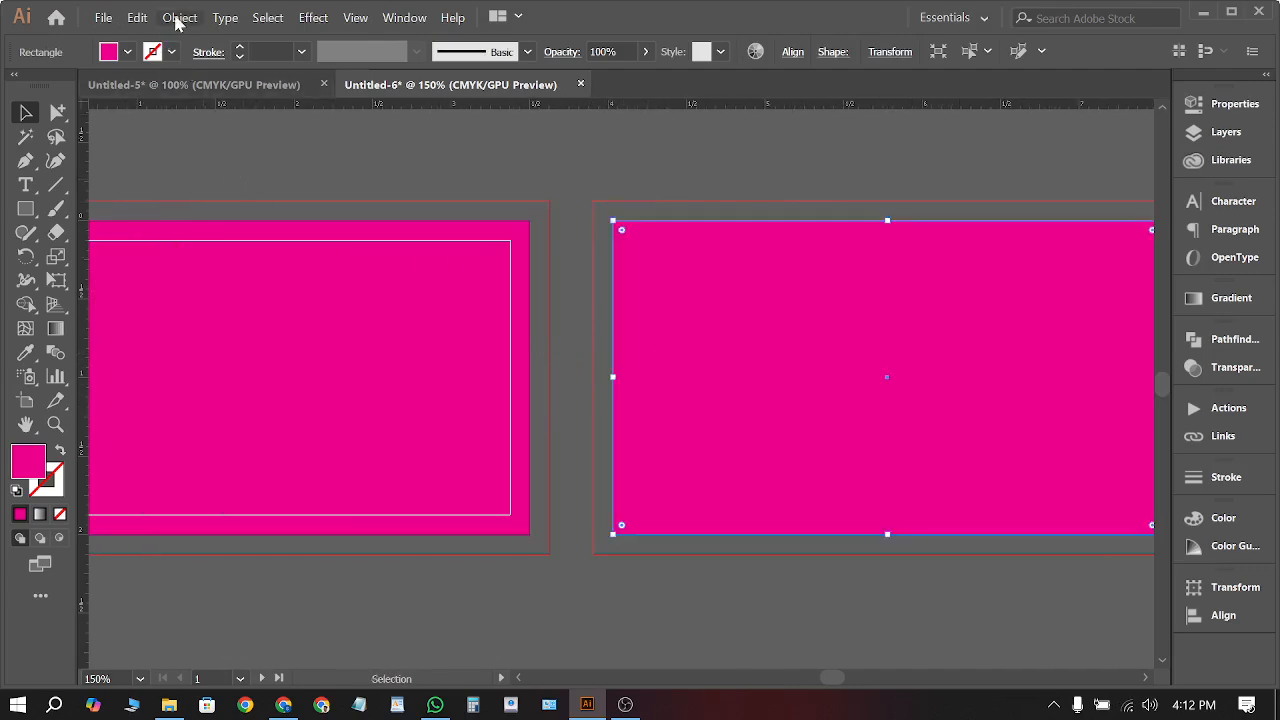
pyautogui.click(179, 18)
pyautogui.moveTo(281, 418)
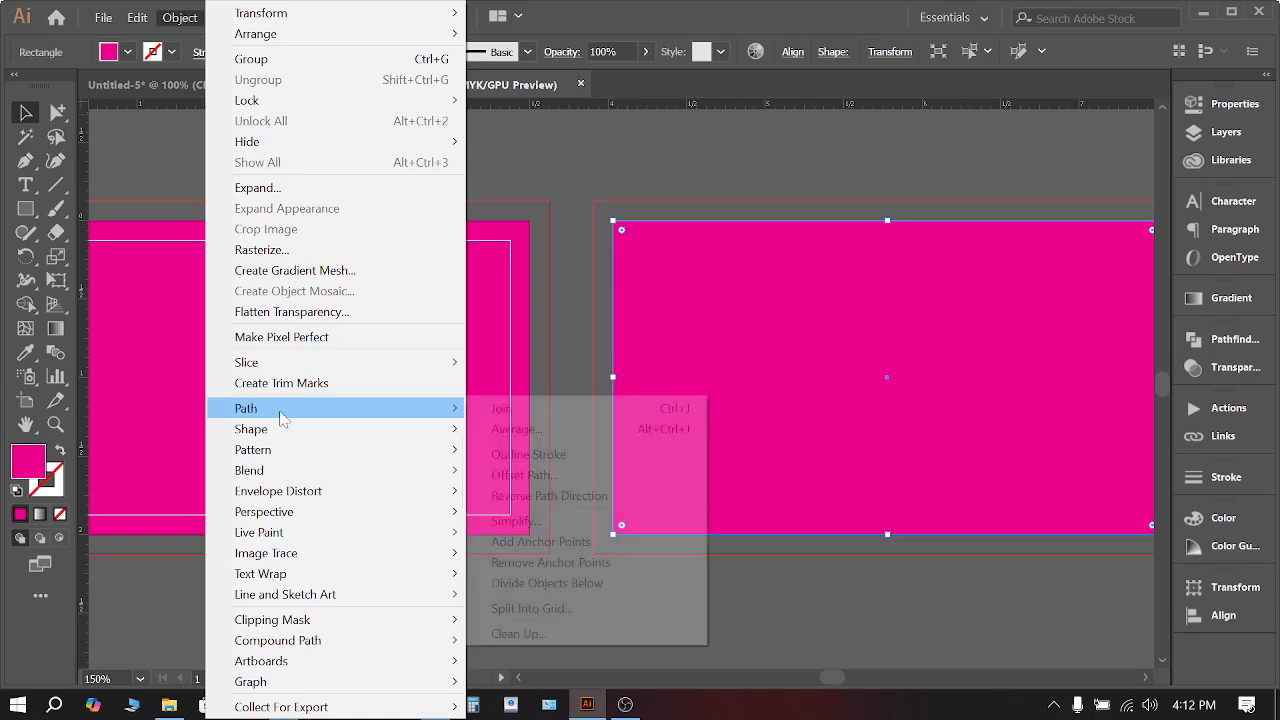
pyautogui.click(568, 475)
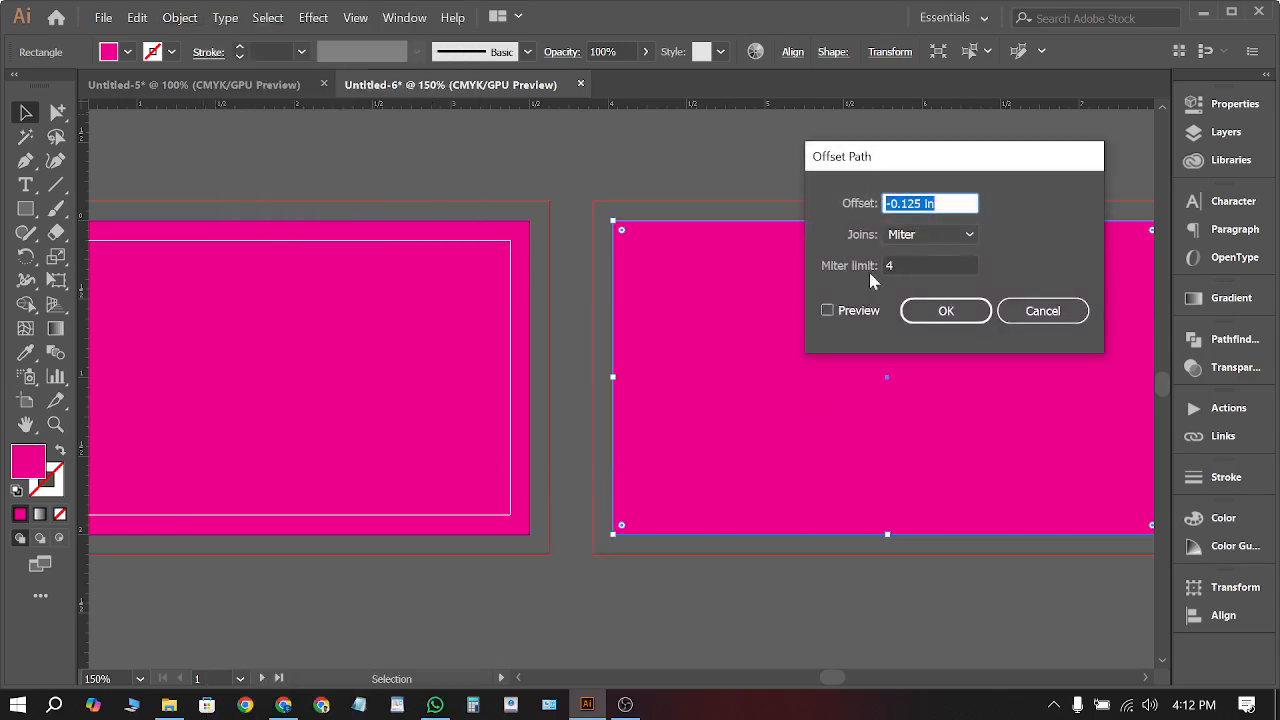
pyautogui.click(827, 310)
pyautogui.click(944, 316)
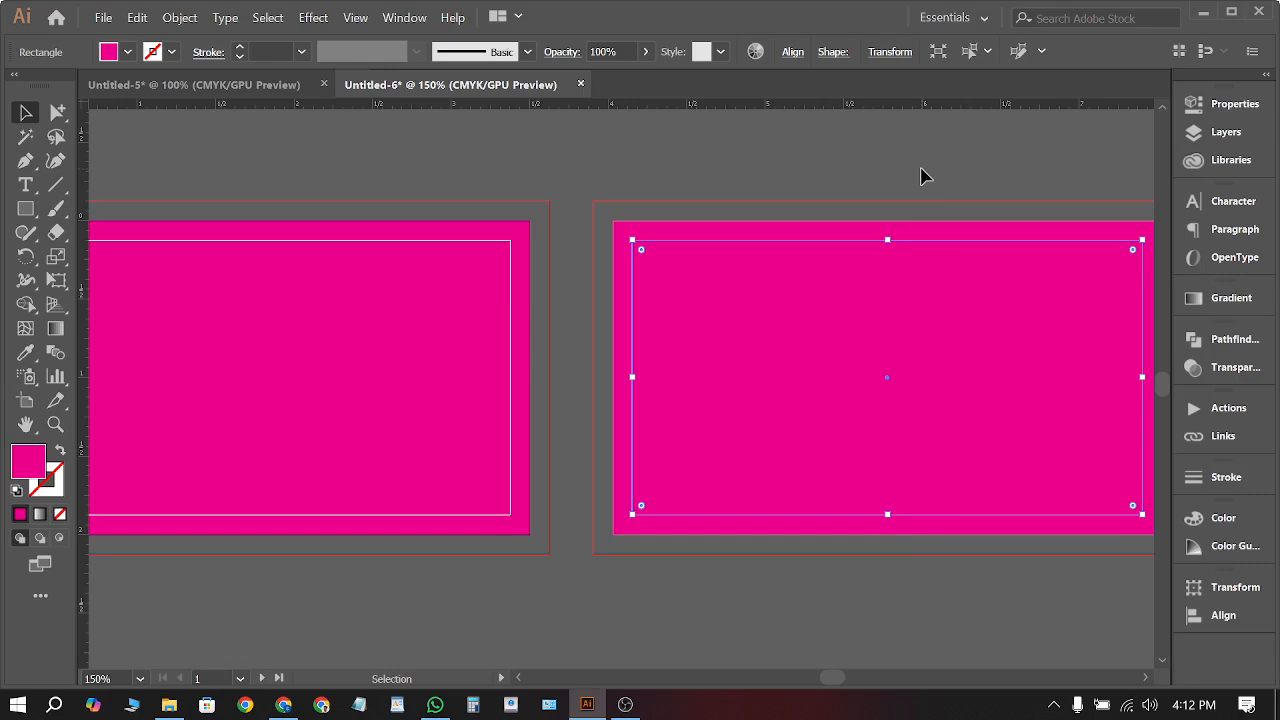
pyautogui.rightClick(922, 172)
pyautogui.moveTo(1001, 441)
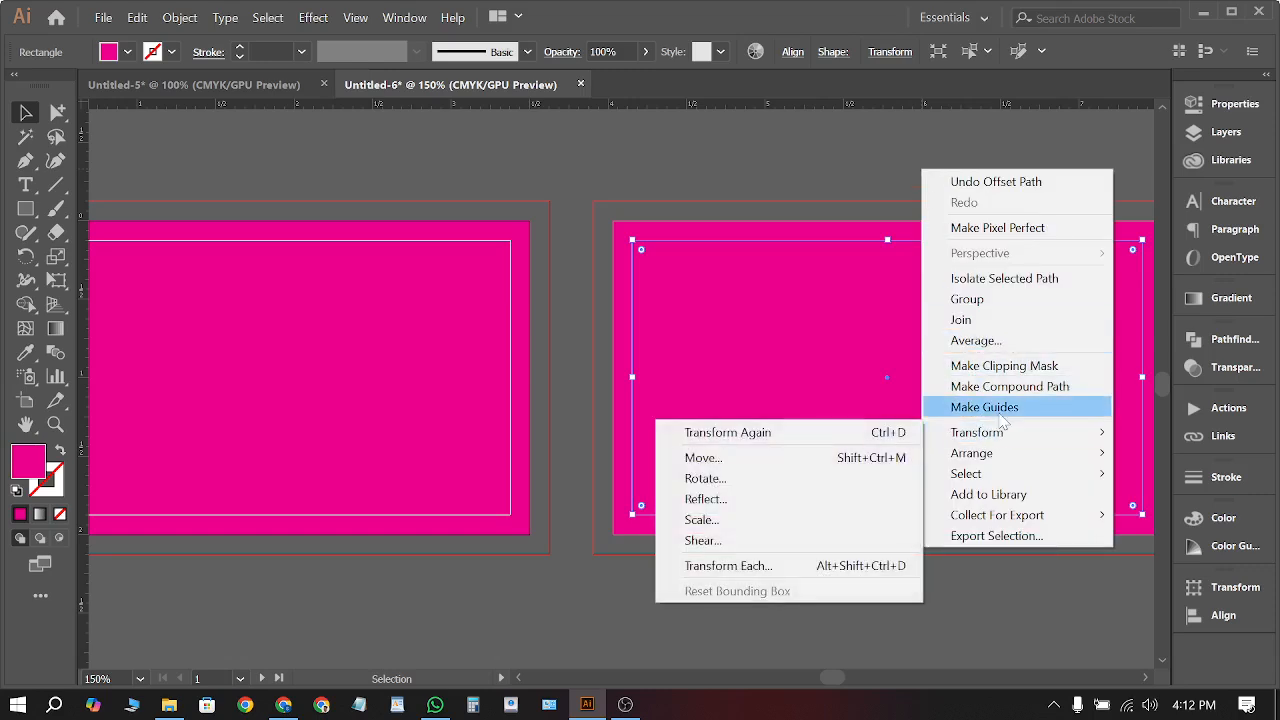
pyautogui.click(962, 407)
# Move both pink rectangles off the cards onto the pasteboard
pyautogui.hotkey('ctrl', '-')
pyautogui.hotkey('ctrl', '-')
pyautogui.click(917, 241)
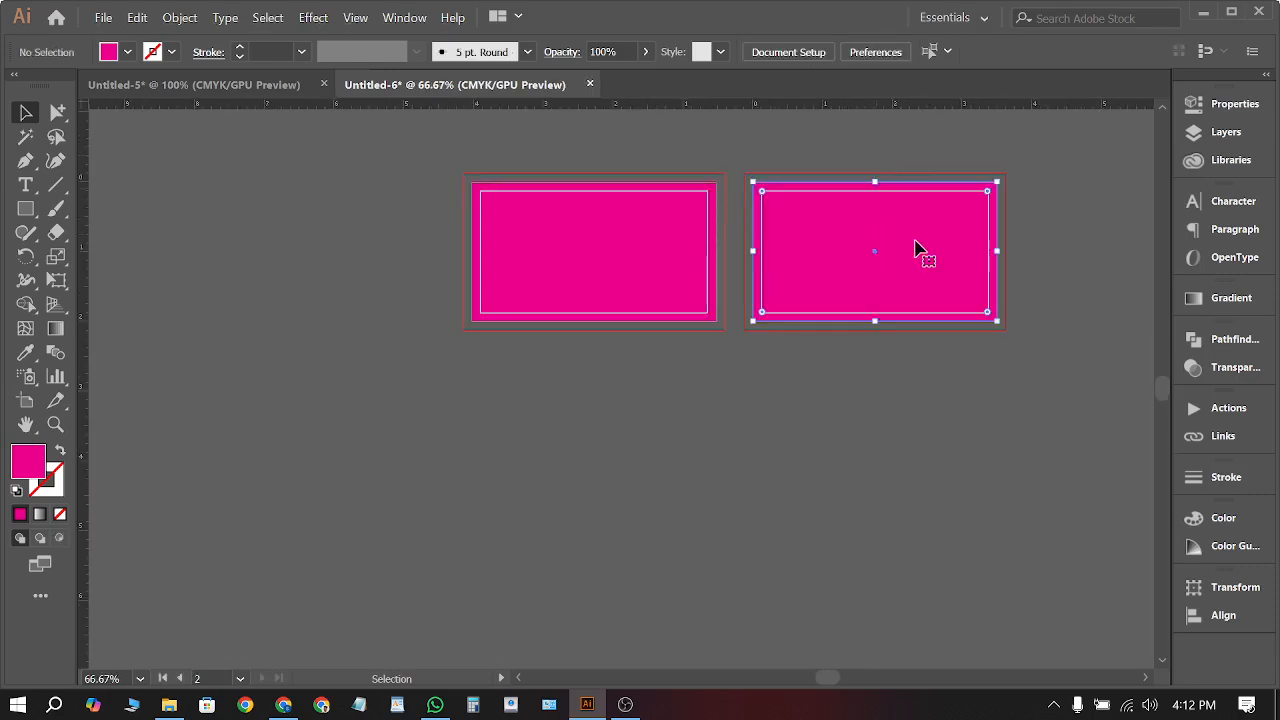
pyautogui.hotkey('ctrl', 'a')
pyautogui.moveTo(764, 253); pyautogui.dragTo(637, 268)
pyautogui.click(449, 441)
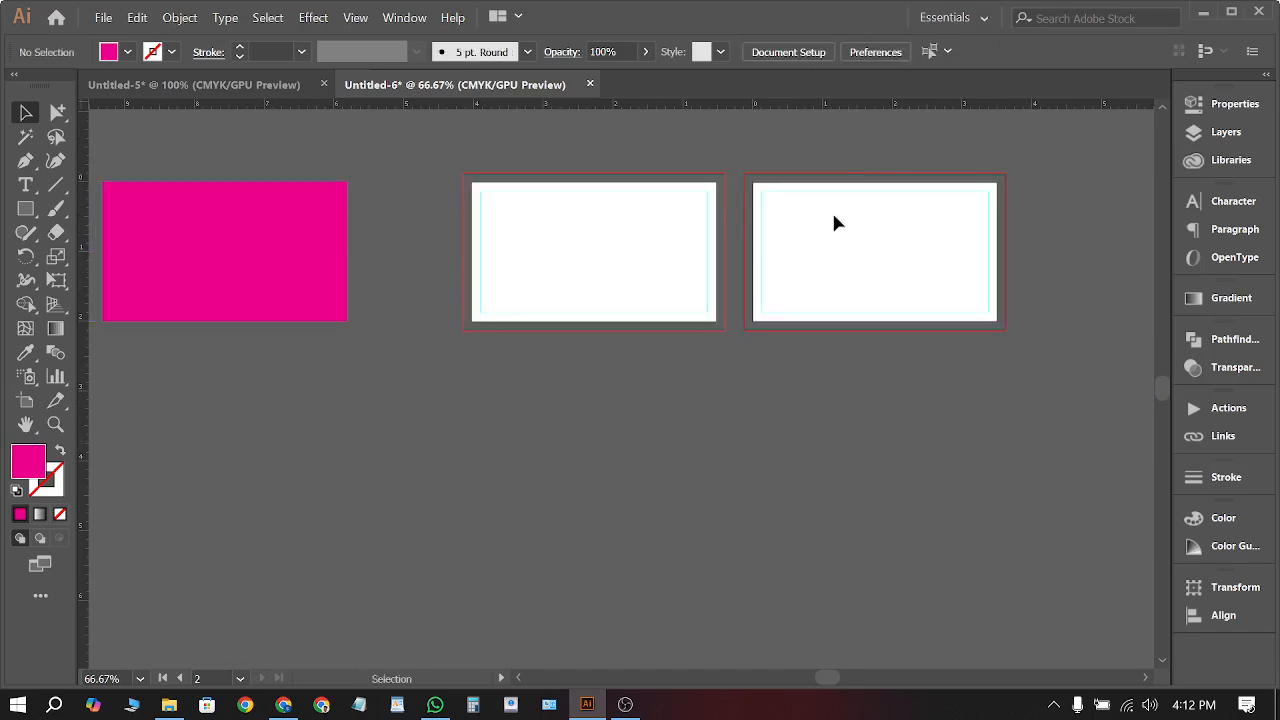
pyautogui.scroll(7, 1054, 150)
pyautogui.scroll(-6, 1000, 280)
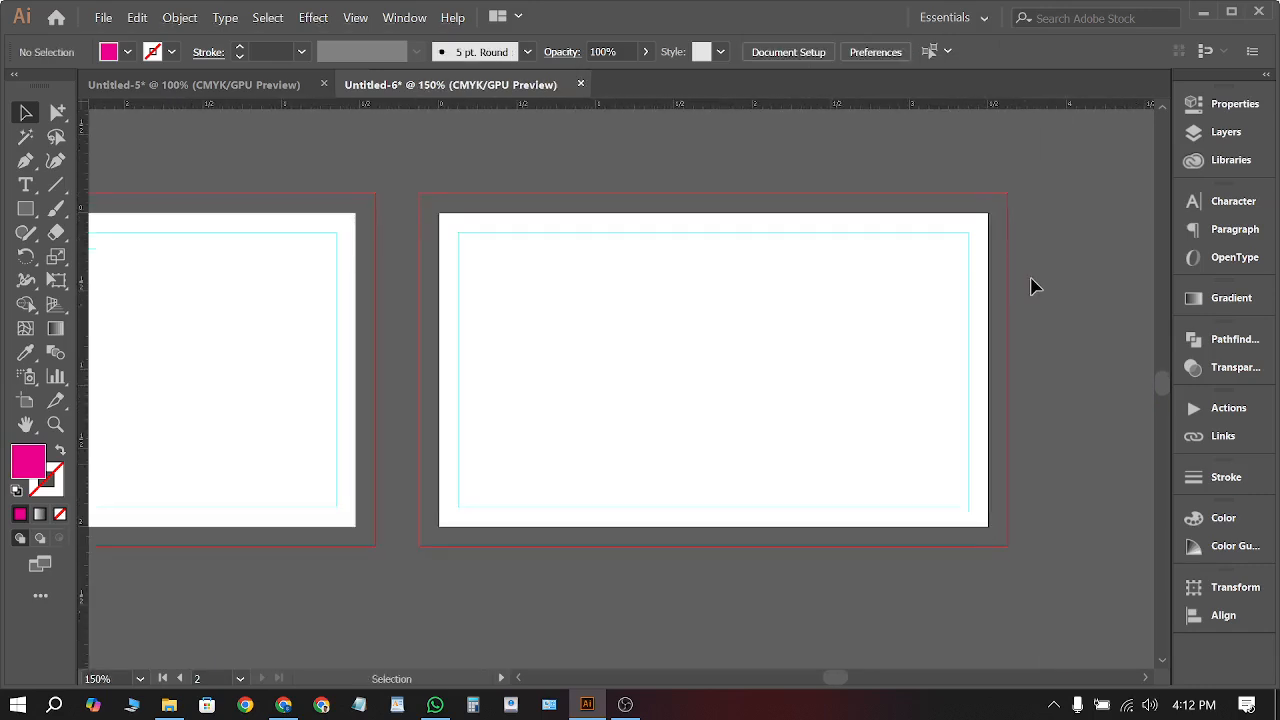
pyautogui.scroll(-3, 200, 340)
pyautogui.scroll(4, 172, 335)
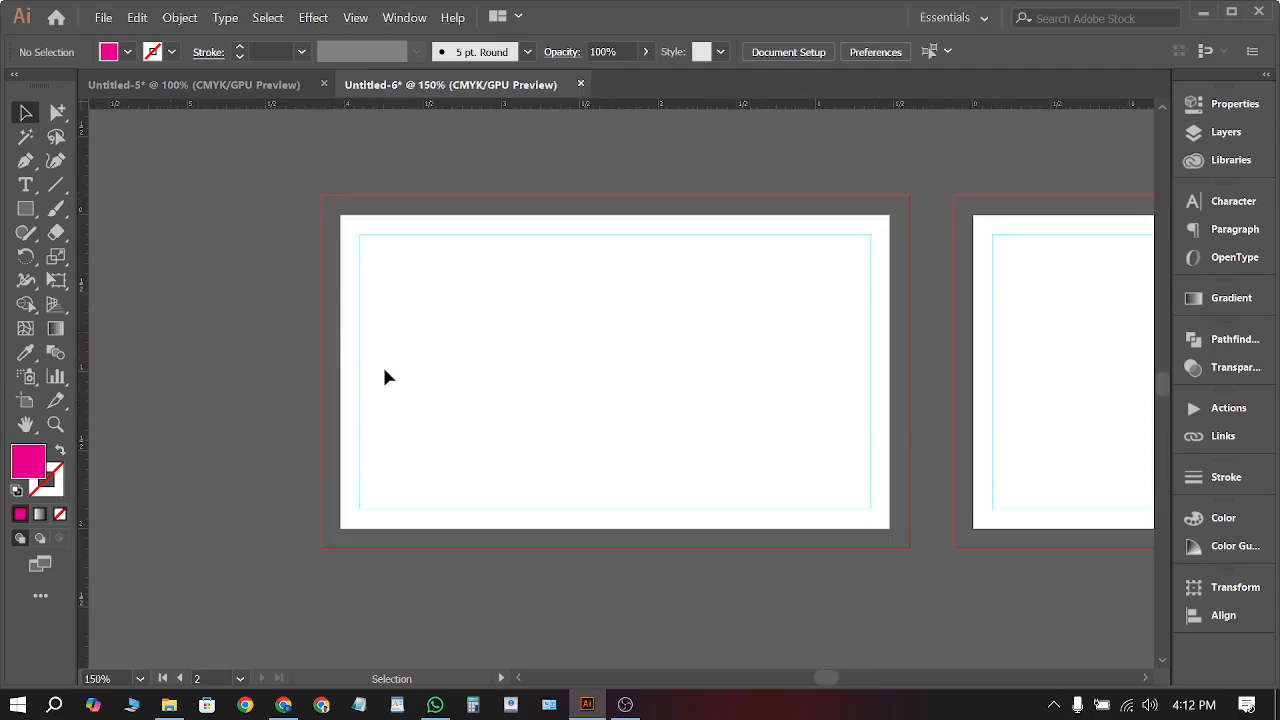
pyautogui.scroll(-1, 386, 370)
# Draw a rectangle over the left card's bleed area and fill it white
pyautogui.click(25, 209)
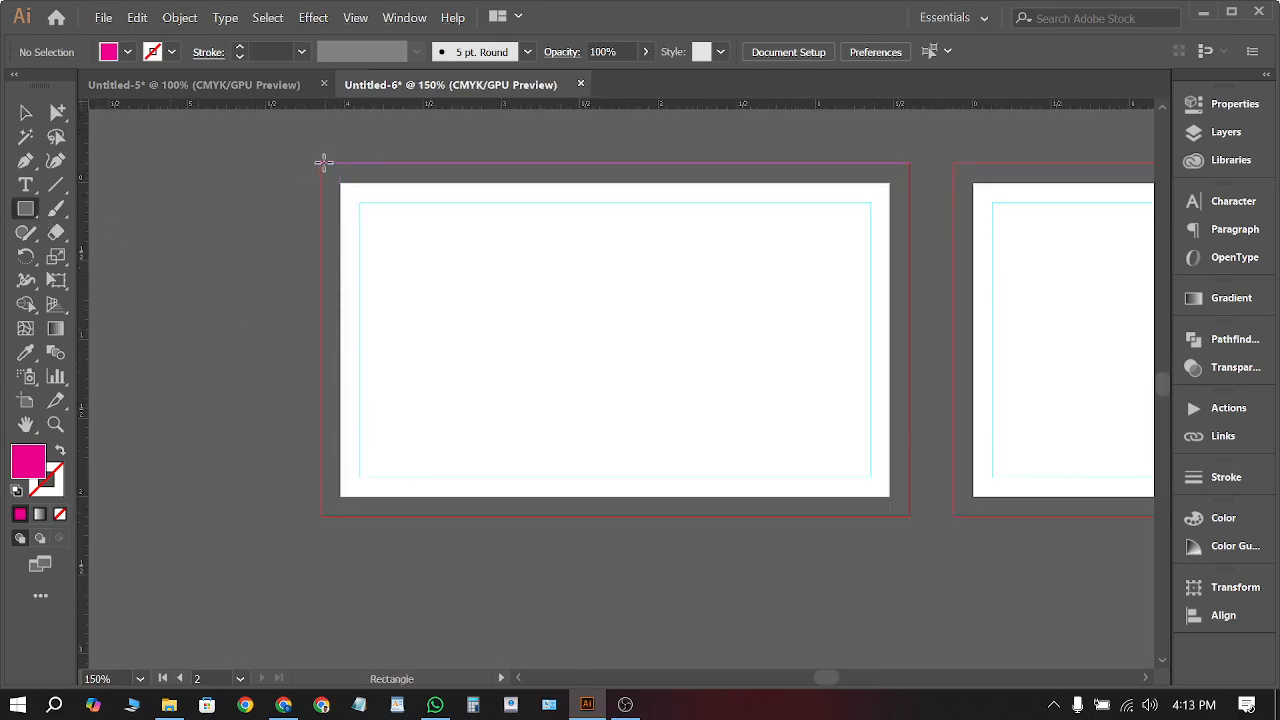
pyautogui.moveTo(323, 162); pyautogui.dragTo(909, 516)
pyautogui.click(25, 112)
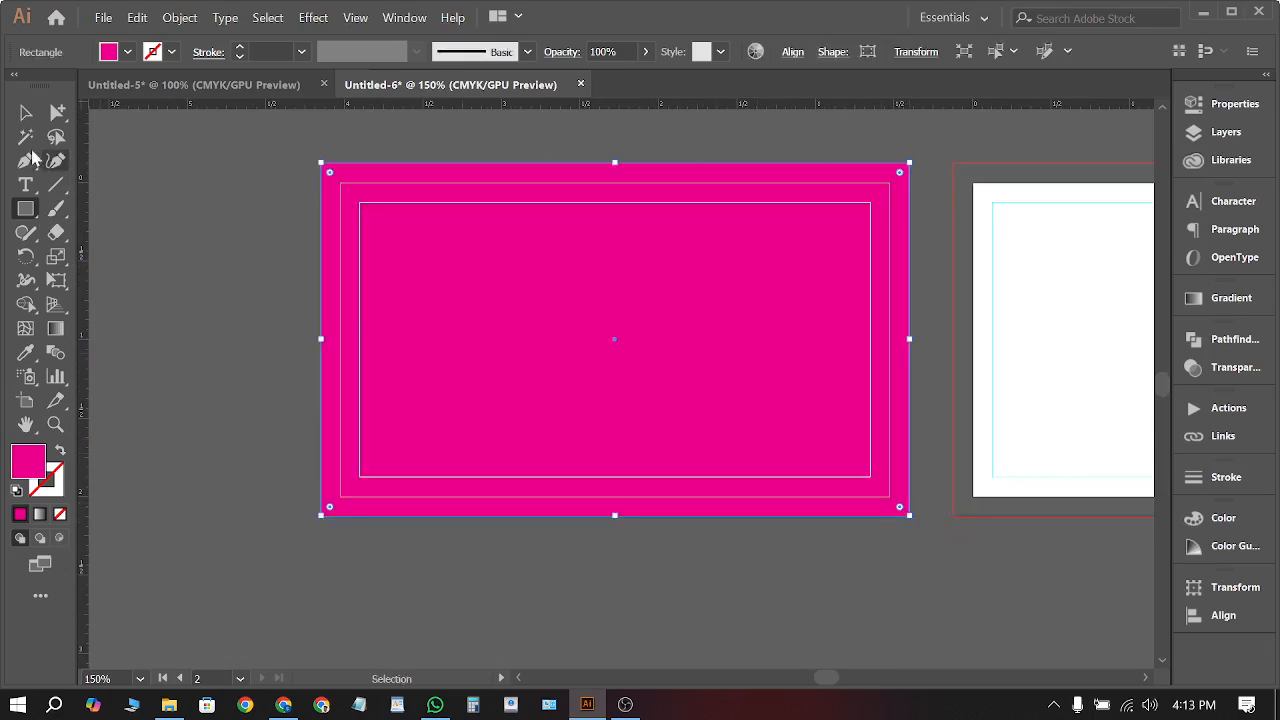
pyautogui.click(128, 51)
pyautogui.click(42, 90)
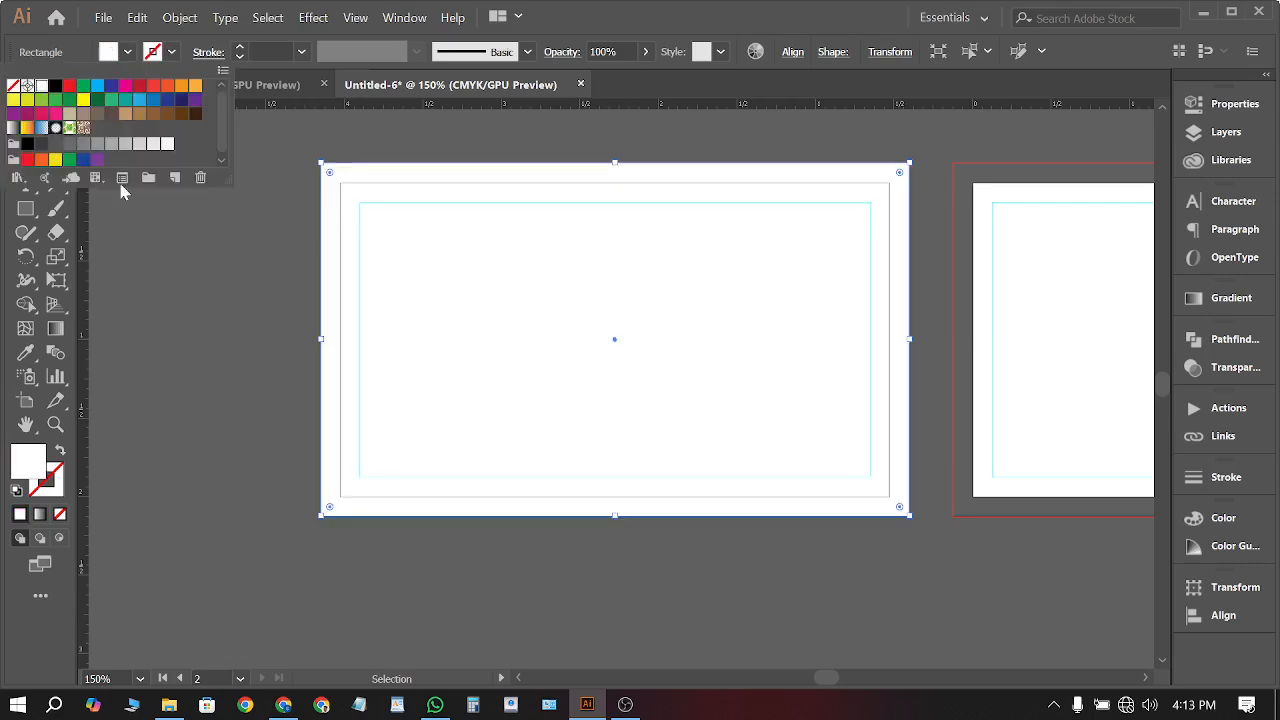
pyautogui.click(237, 260)
# Alt-drag a copy of the white rectangle onto the right card
pyautogui.scroll(-1, 260, 349)
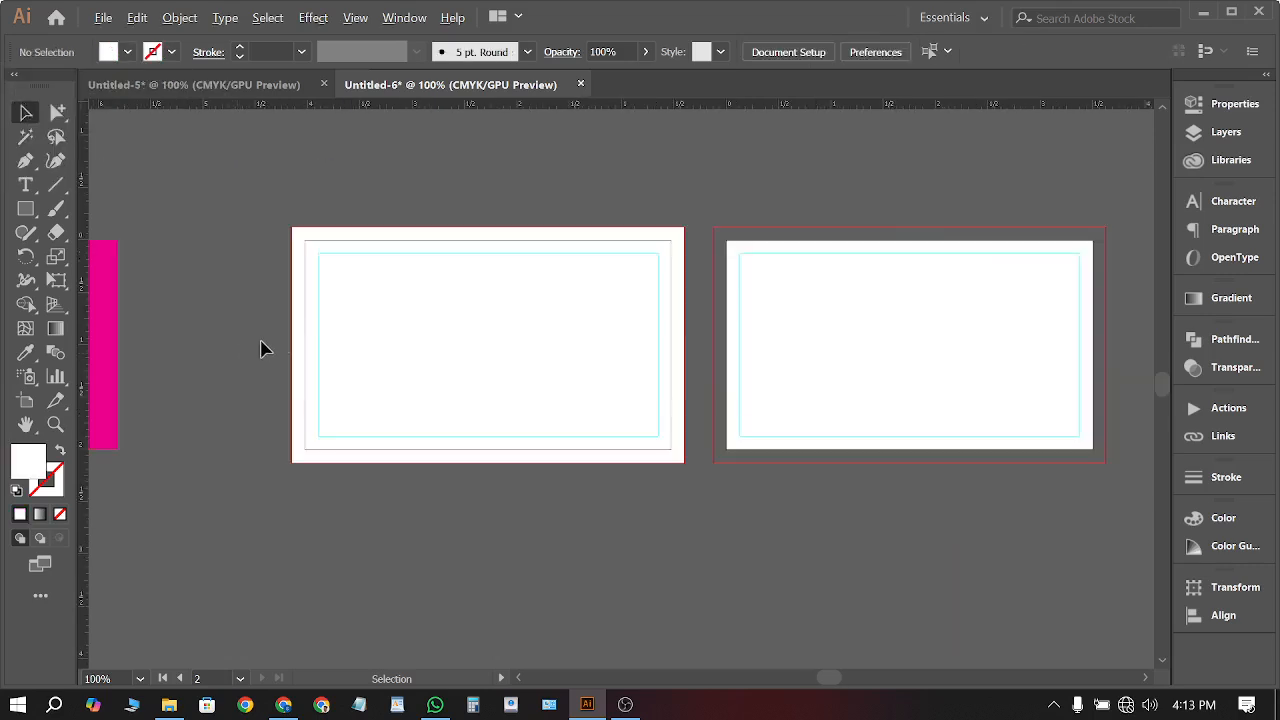
pyautogui.moveTo(585, 371); pyautogui.dragTo(714, 434)
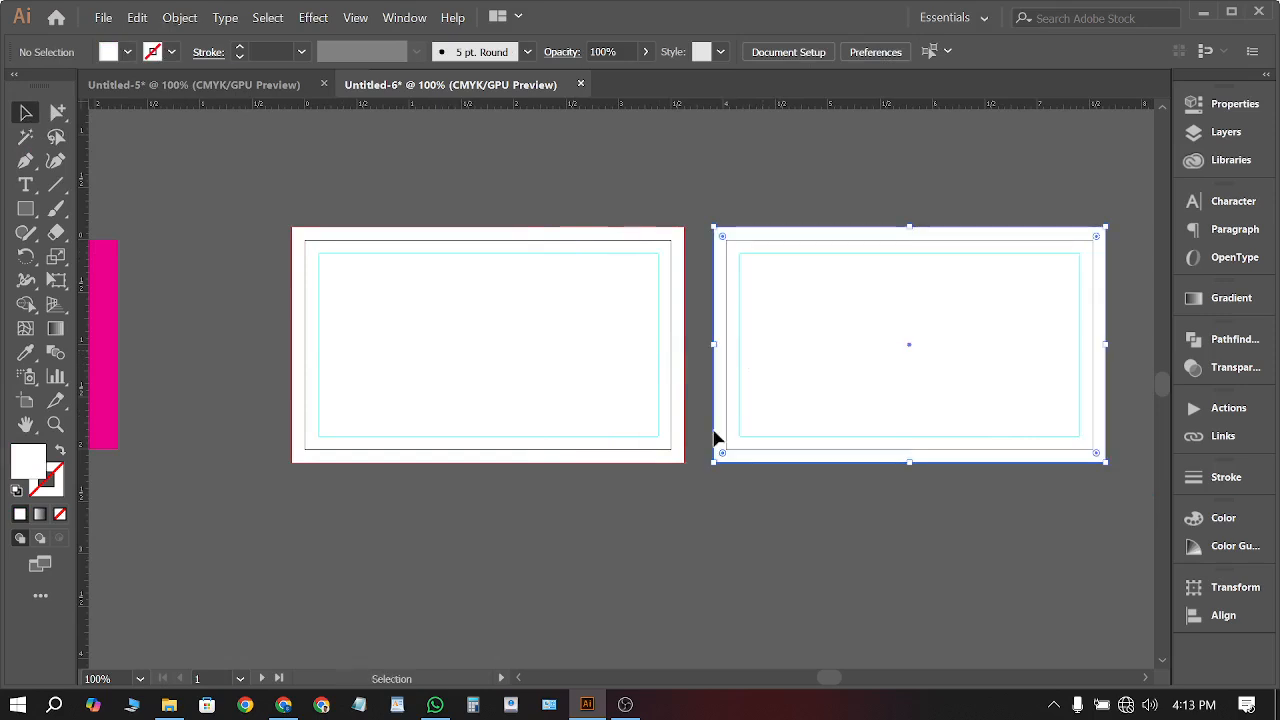
pyautogui.click(703, 478)
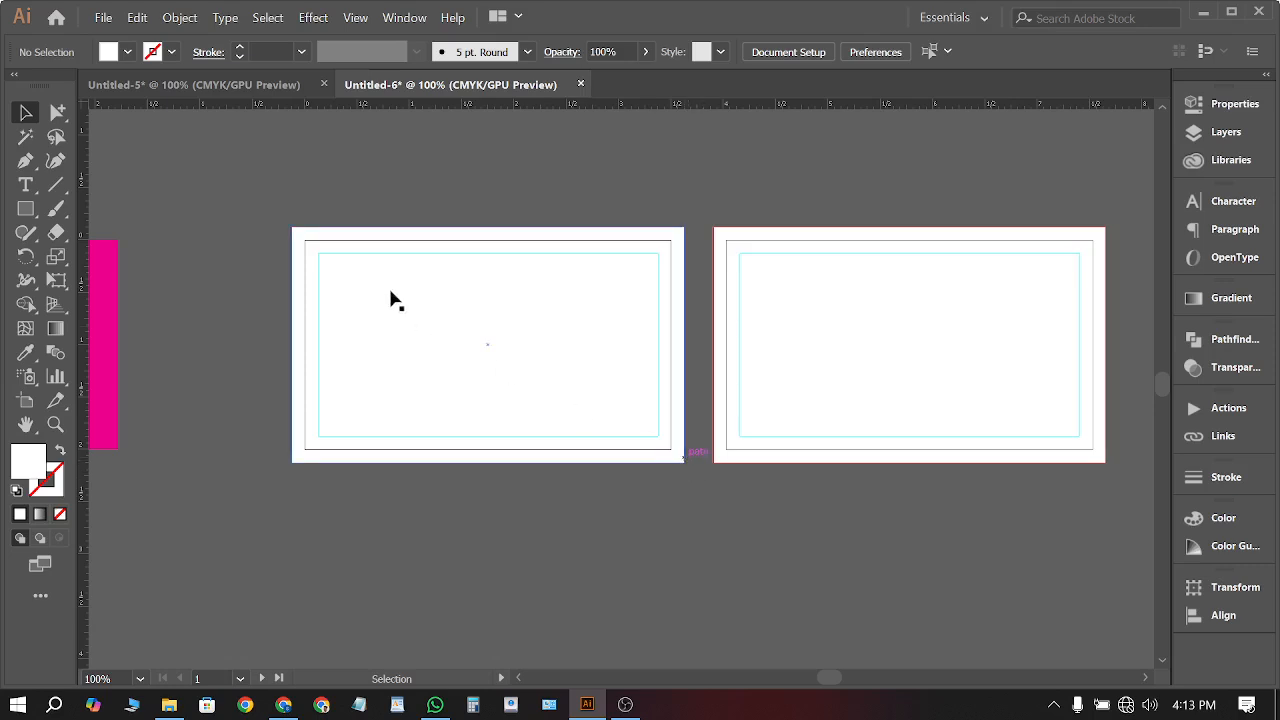
pyautogui.scroll(1, 347, 264)
pyautogui.keyDown('alt'); pyautogui.scroll(1, 294, 249); pyautogui.keyUp('alt')
pyautogui.scroll(1, 300, 258)
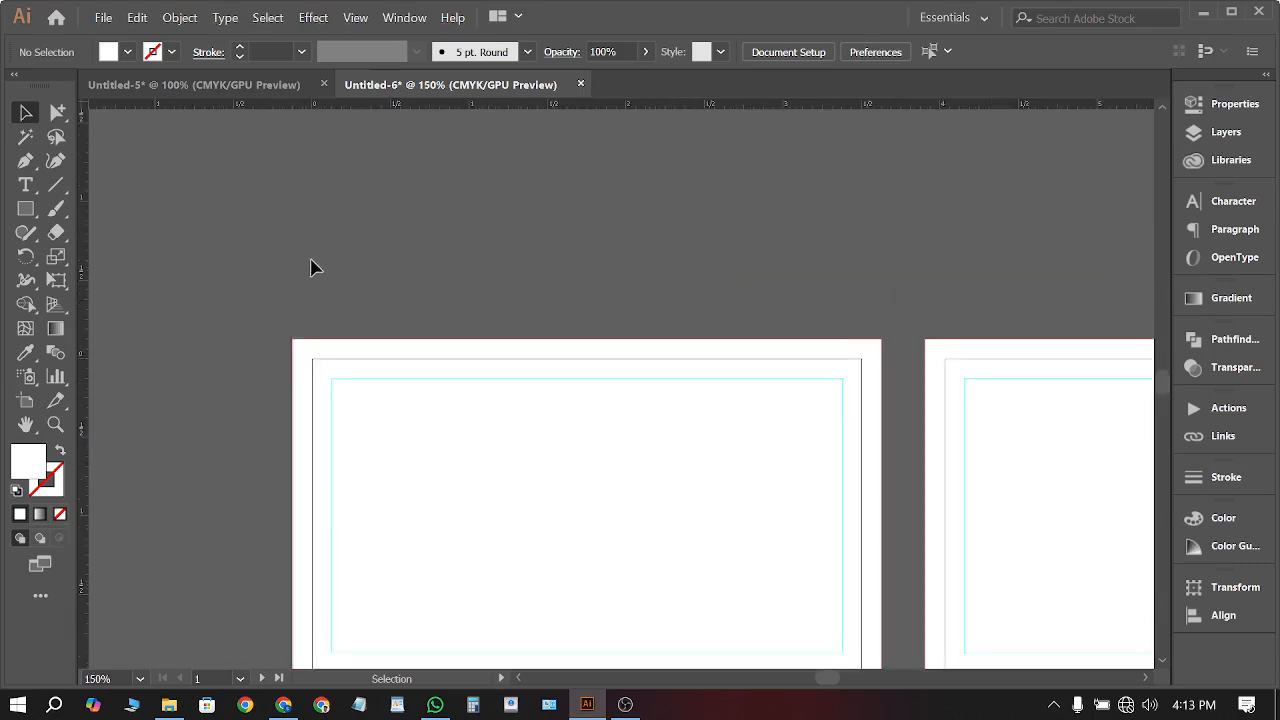
pyautogui.click(25, 186)
# Type the cardholder's name as a new text line and move it onto the front card
pyautogui.click(378, 246)
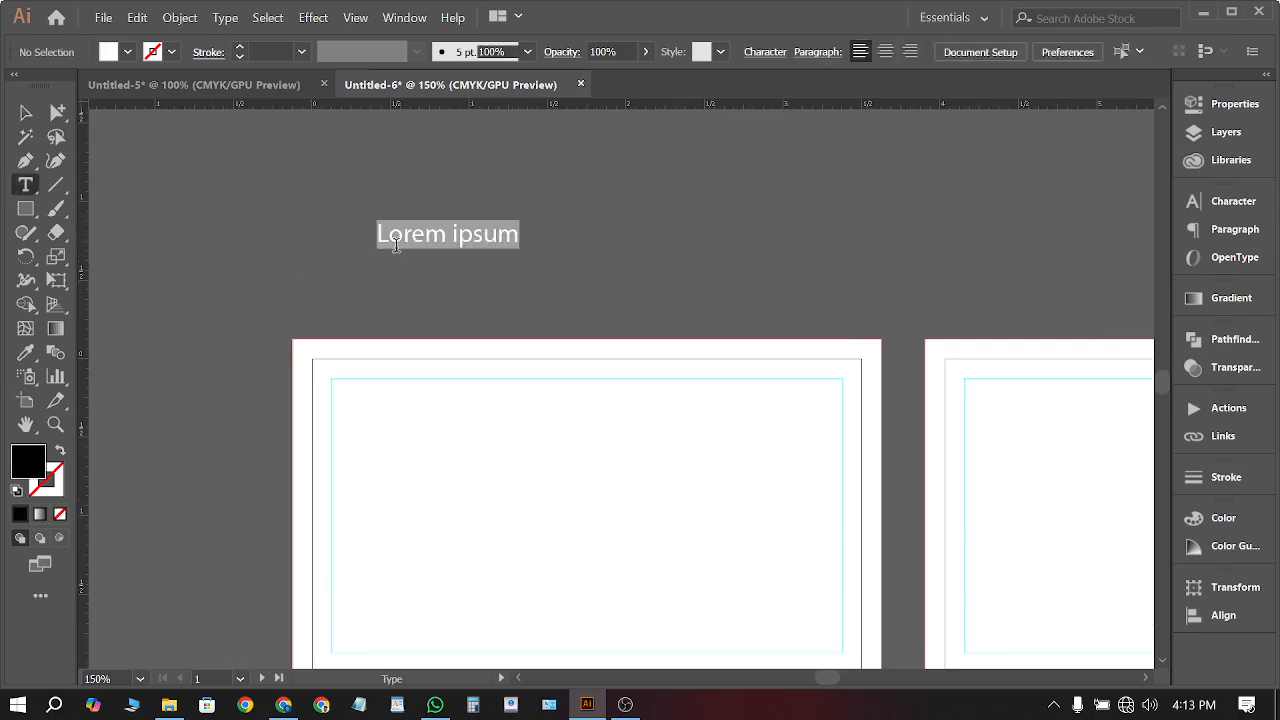
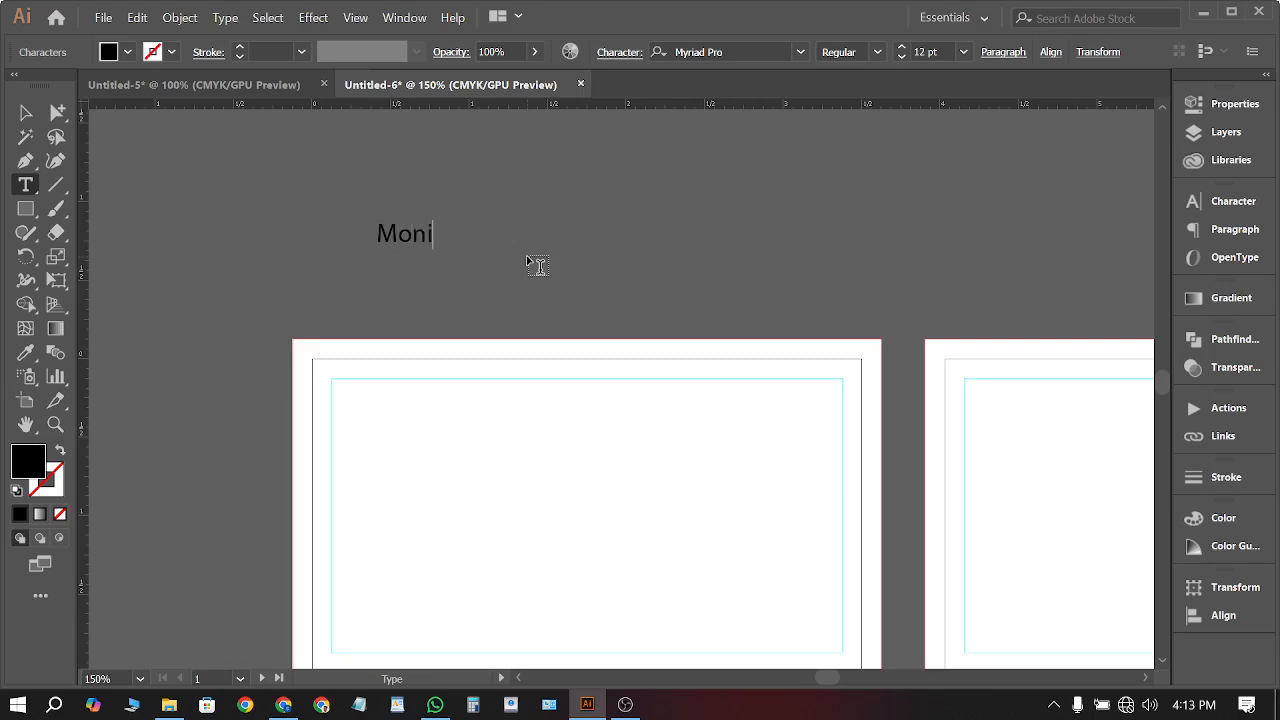
pyautogui.click(57, 112)
pyautogui.click(25, 112)
pyautogui.click(297, 149)
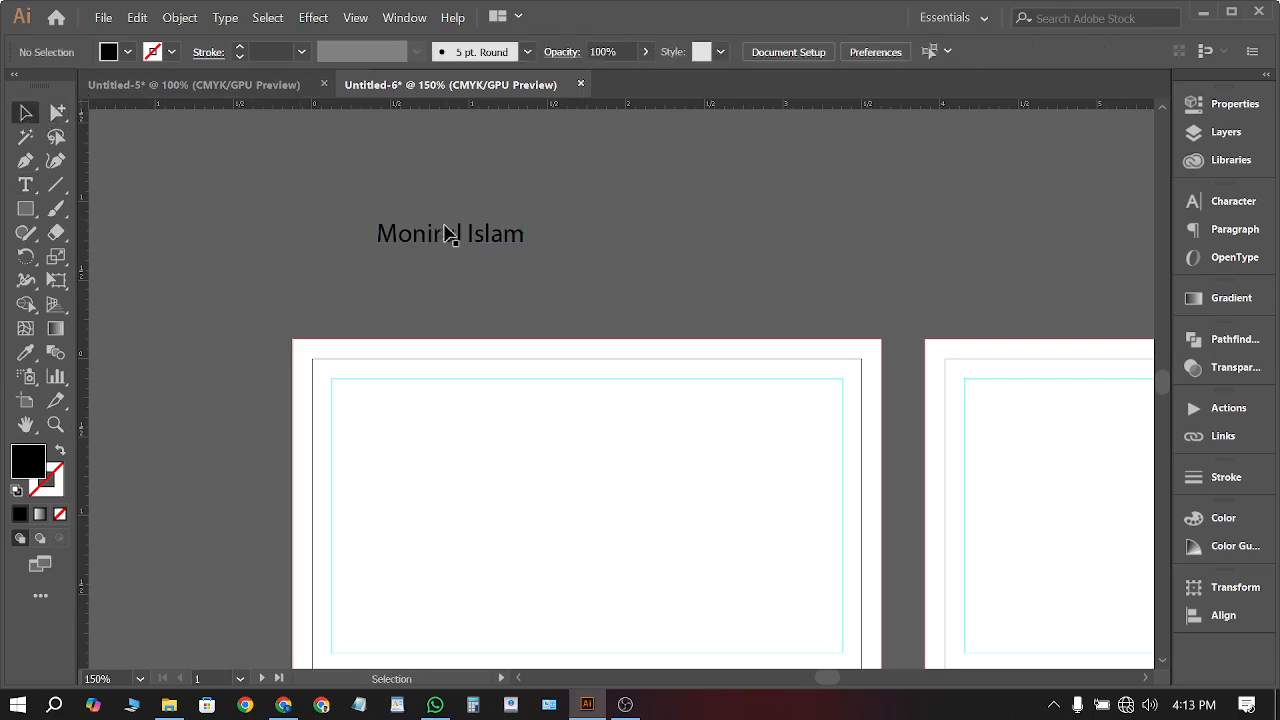
pyautogui.moveTo(447, 232); pyautogui.dragTo(622, 447)
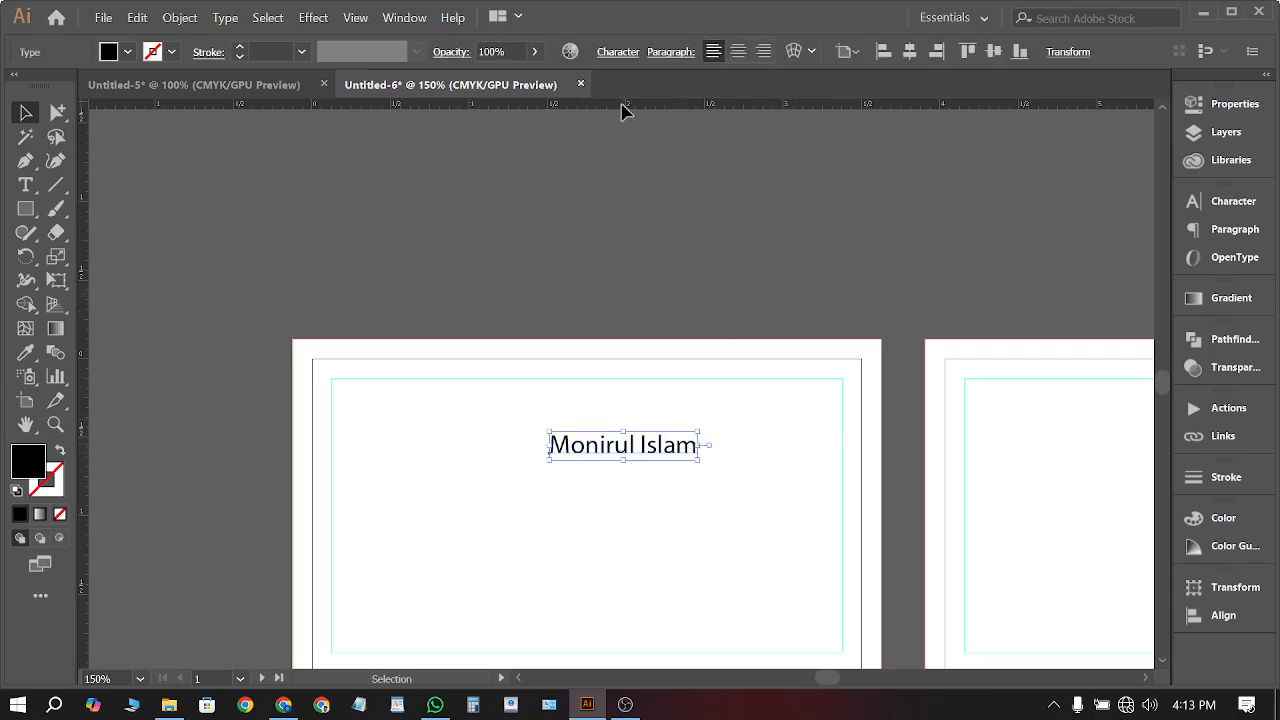
# Set the name in Roboto Bold with All Caps in the Character panel
pyautogui.click(1233, 201)
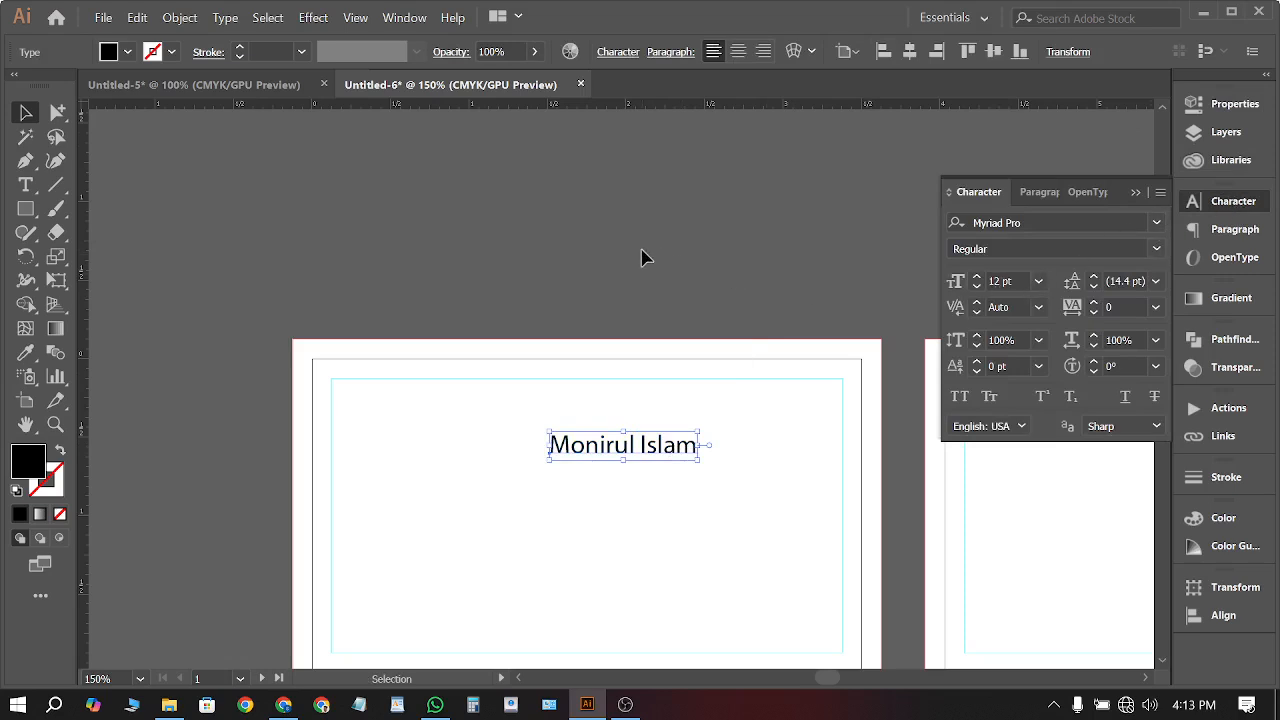
pyautogui.click(998, 220)
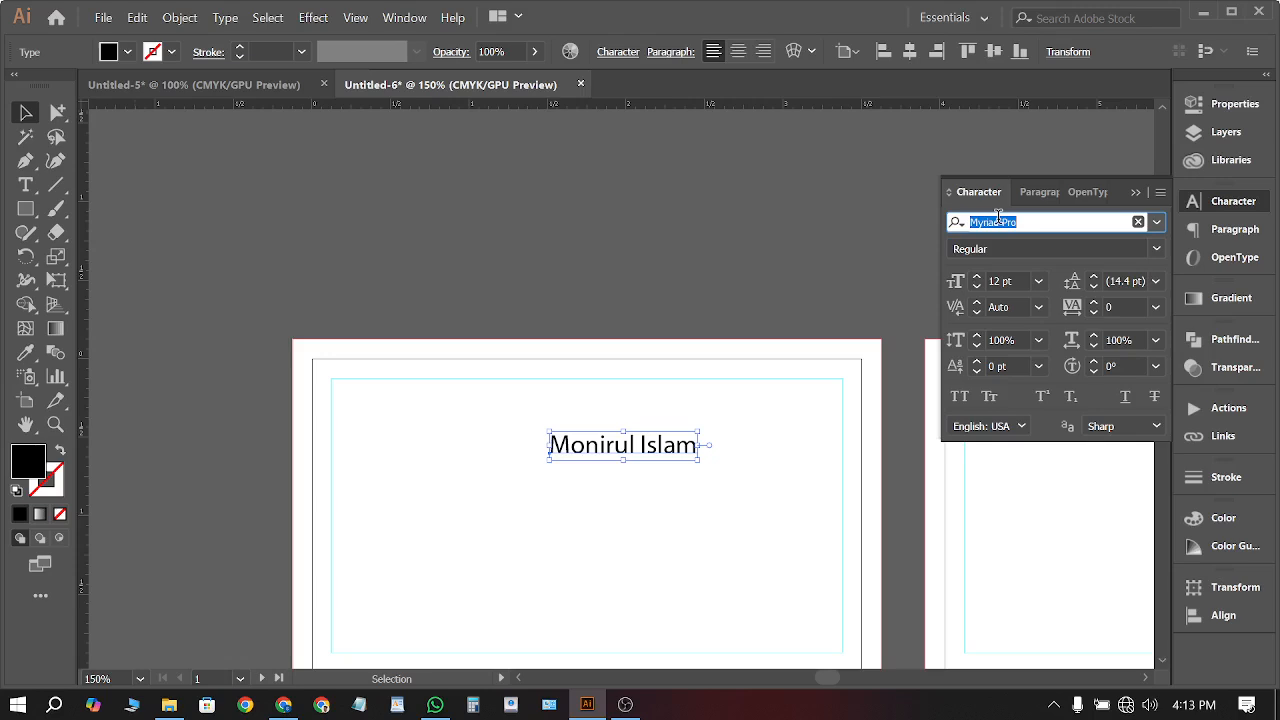
pyautogui.write('robo')
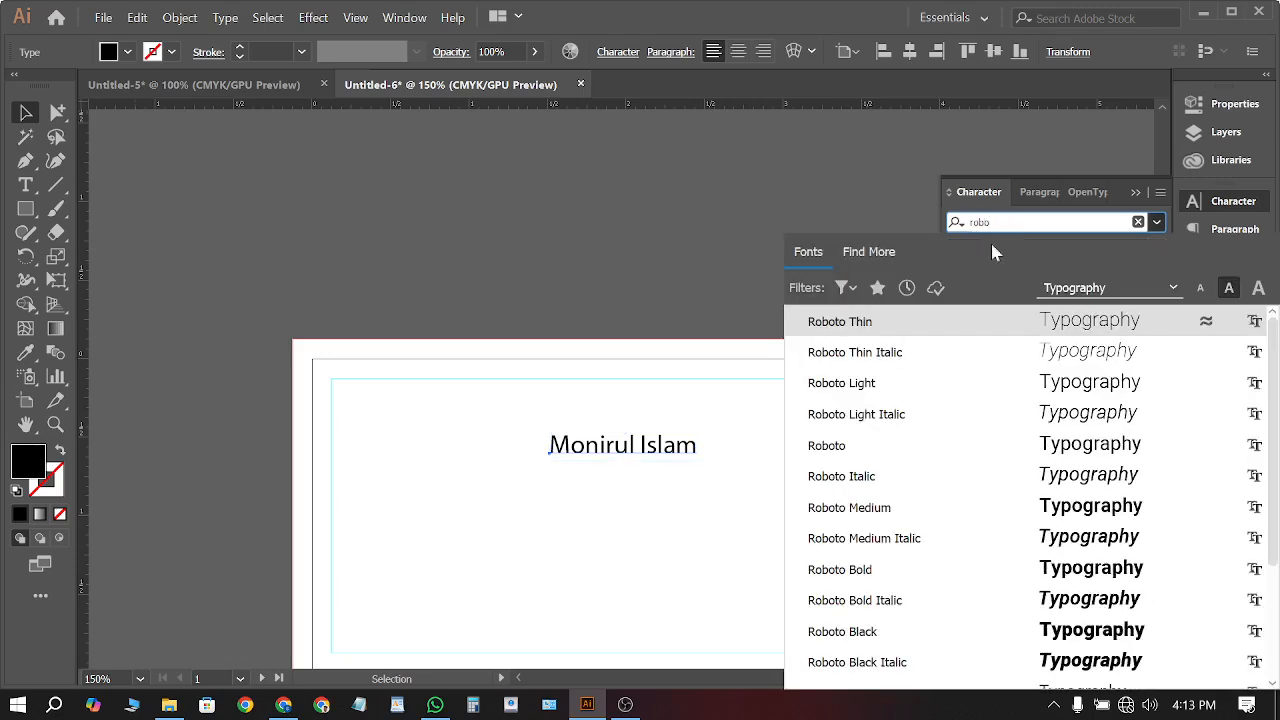
pyautogui.click(880, 569)
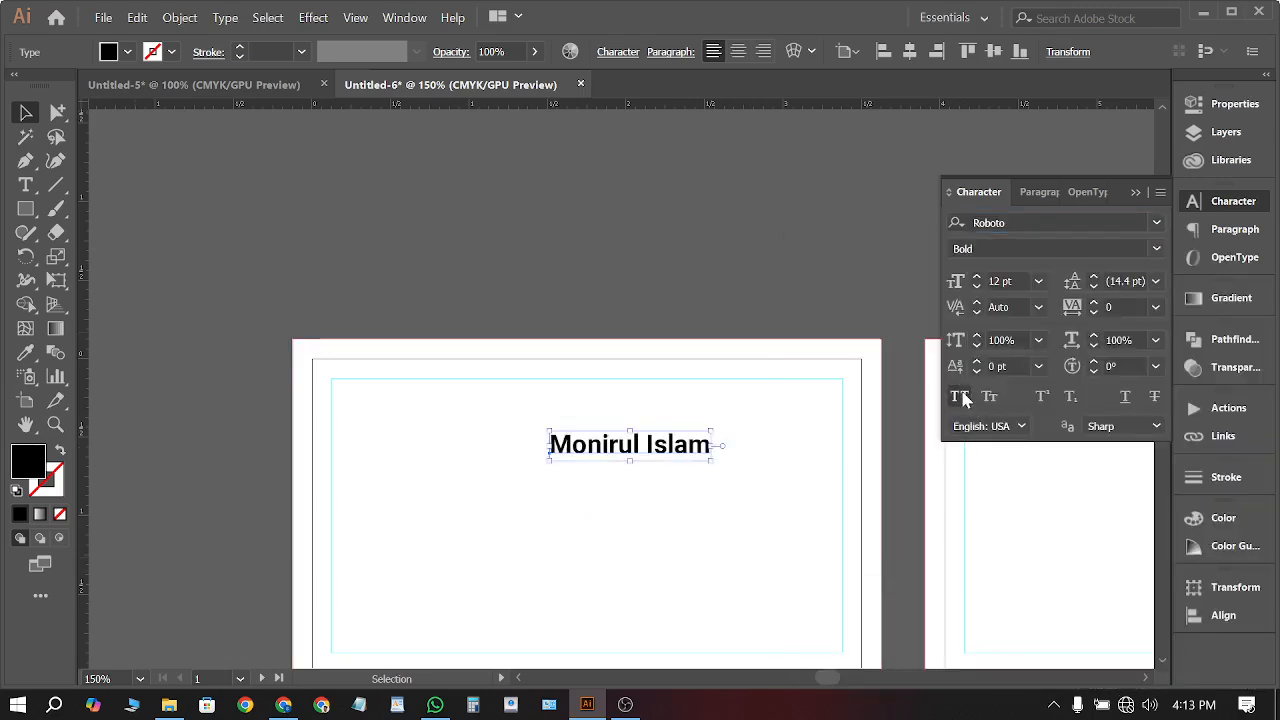
pyautogui.click(960, 397)
pyautogui.scroll(-1, 706, 363)
pyautogui.scroll(-2, 626, 250)
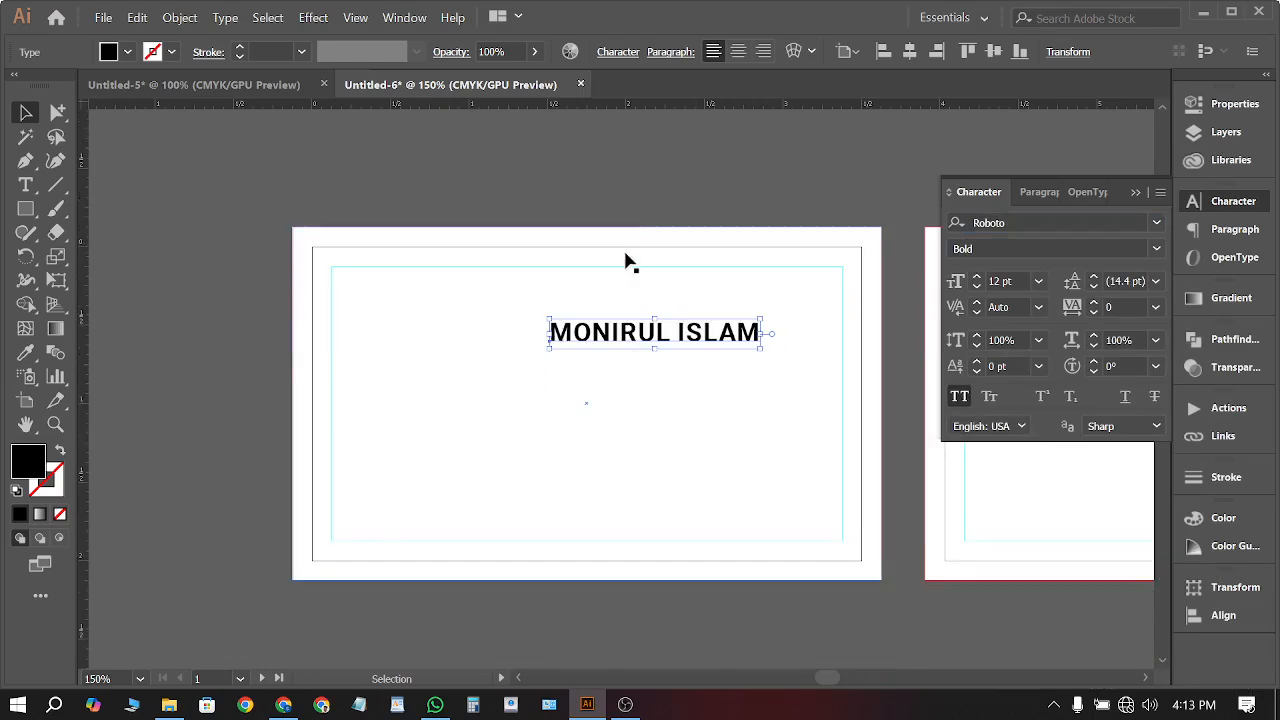
# Nudge the name slightly higher and Alt-drag a copy just beneath it
pyautogui.click(649, 189)
pyautogui.moveTo(650, 345); pyautogui.dragTo(644, 325)
pyautogui.click(640, 200)
pyautogui.scroll(-1, 709, 257)
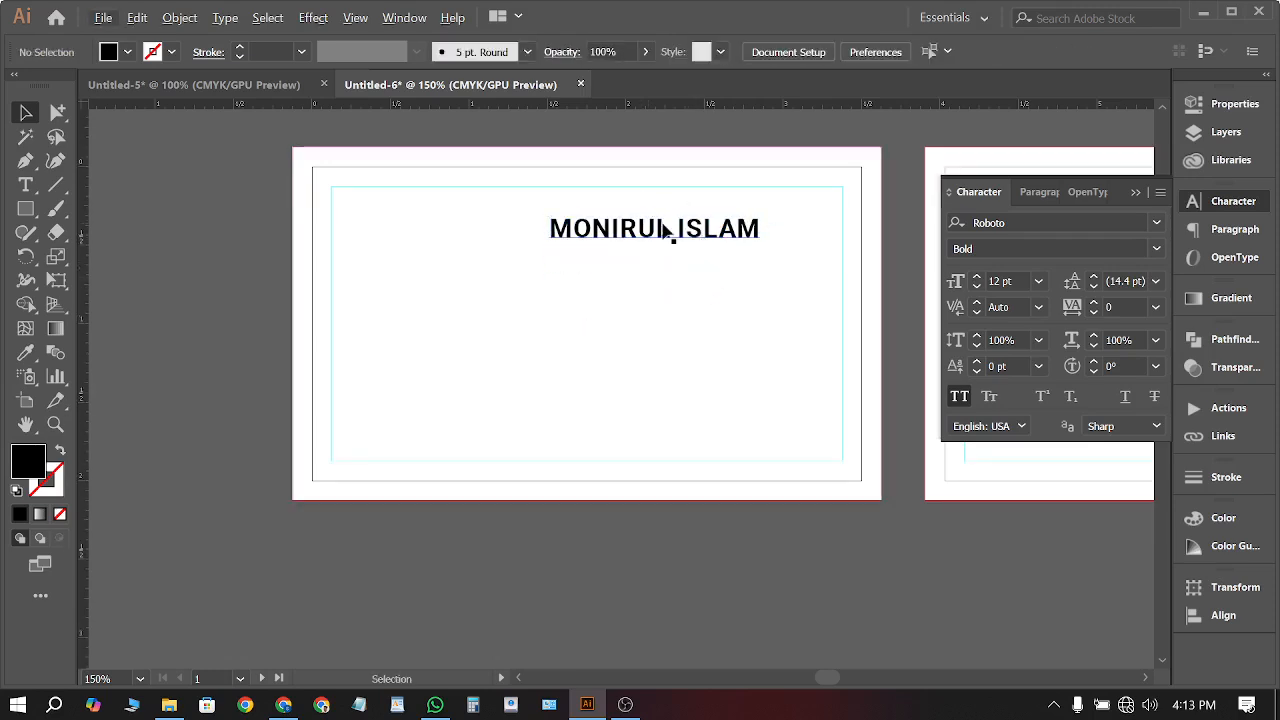
pyautogui.moveTo(651, 246); pyautogui.dragTo(643, 265)
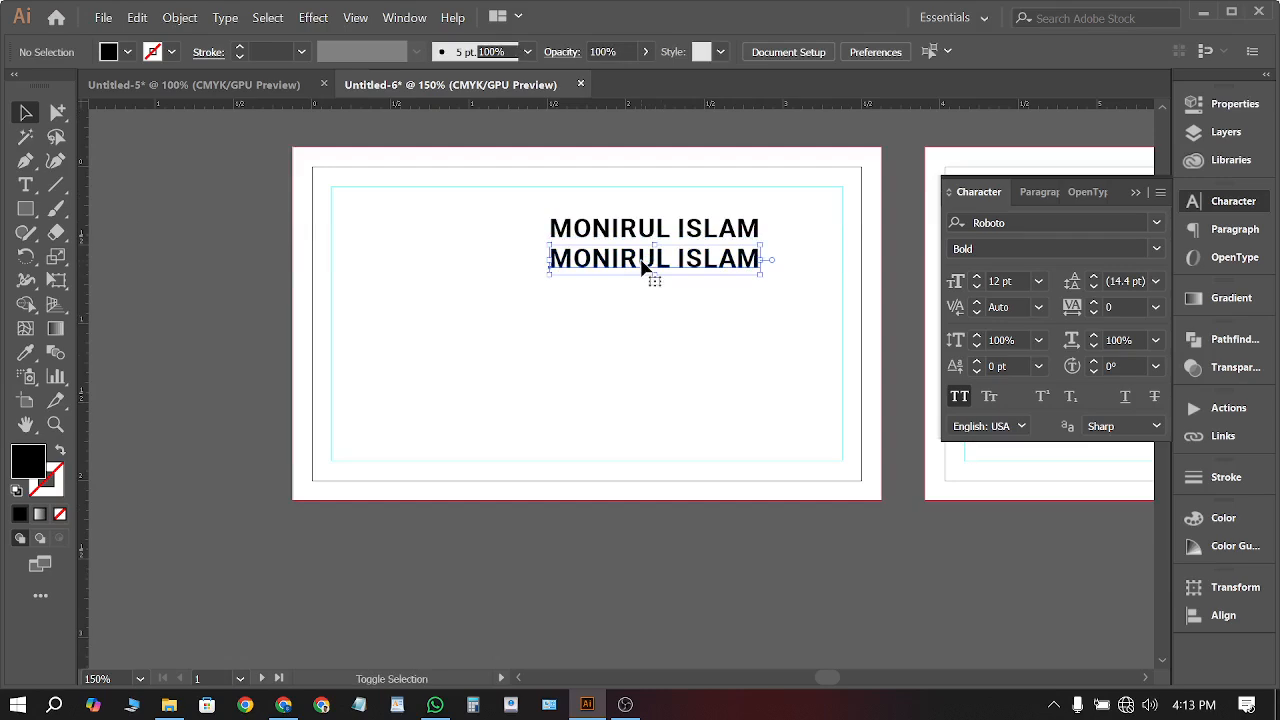
# Retype the duplicated name line so it reads DESIGNER
pyautogui.scroll(2, 643, 265)
pyautogui.doubleClick(643, 265)
pyautogui.hotkey('ctrl', 'a')
pyautogui.write('DES')
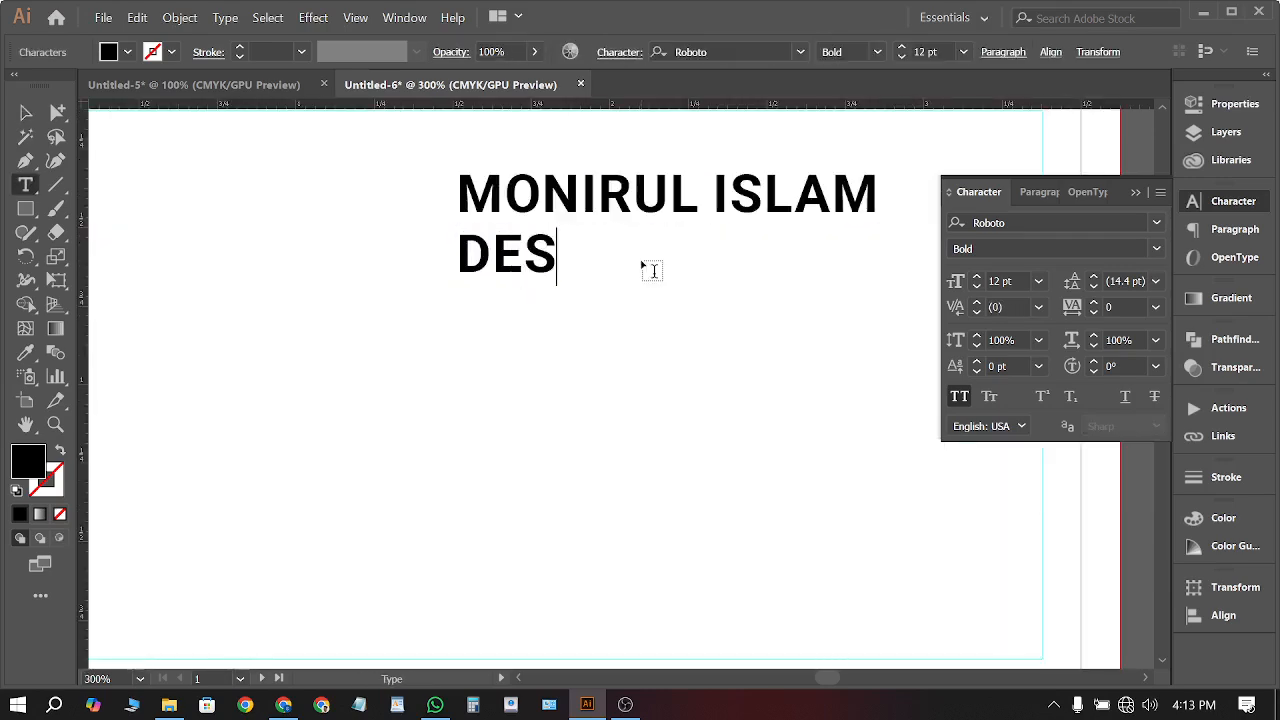
pyautogui.write('IGNER')
pyautogui.click(33, 116)
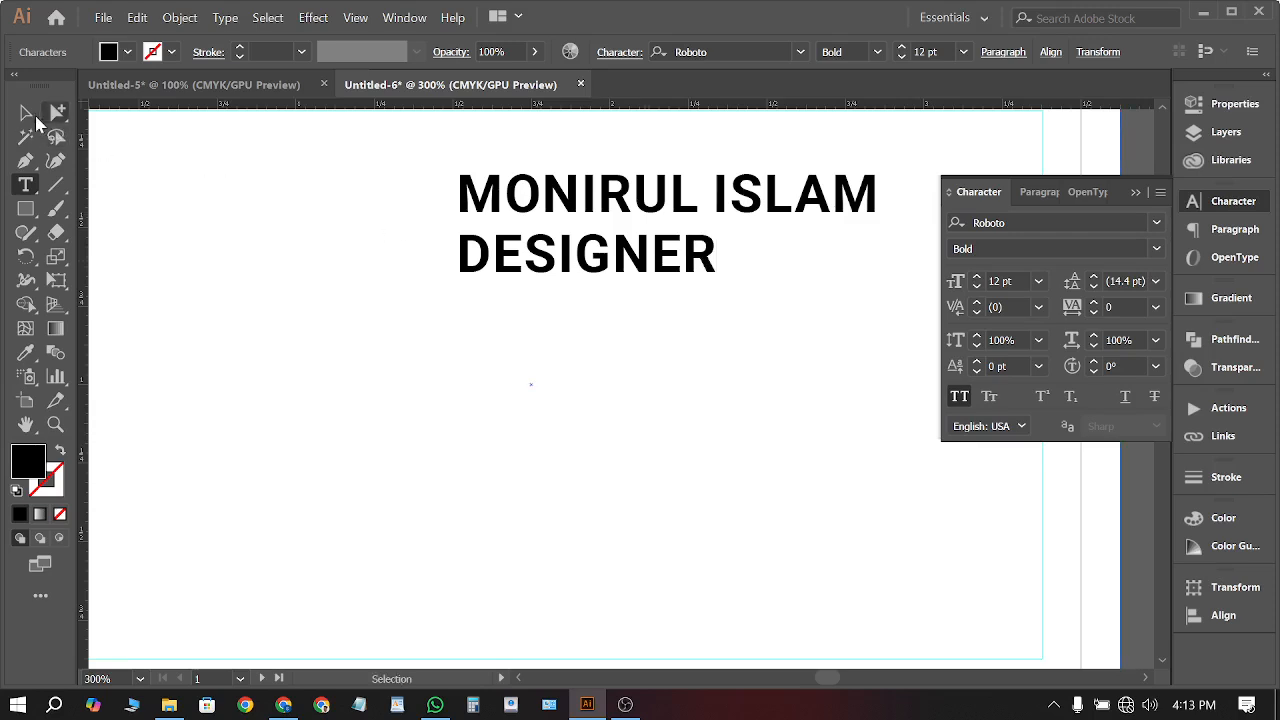
# Set the DESIGNER title to Roboto Regular at 6 pt
pyautogui.click(1155, 250)
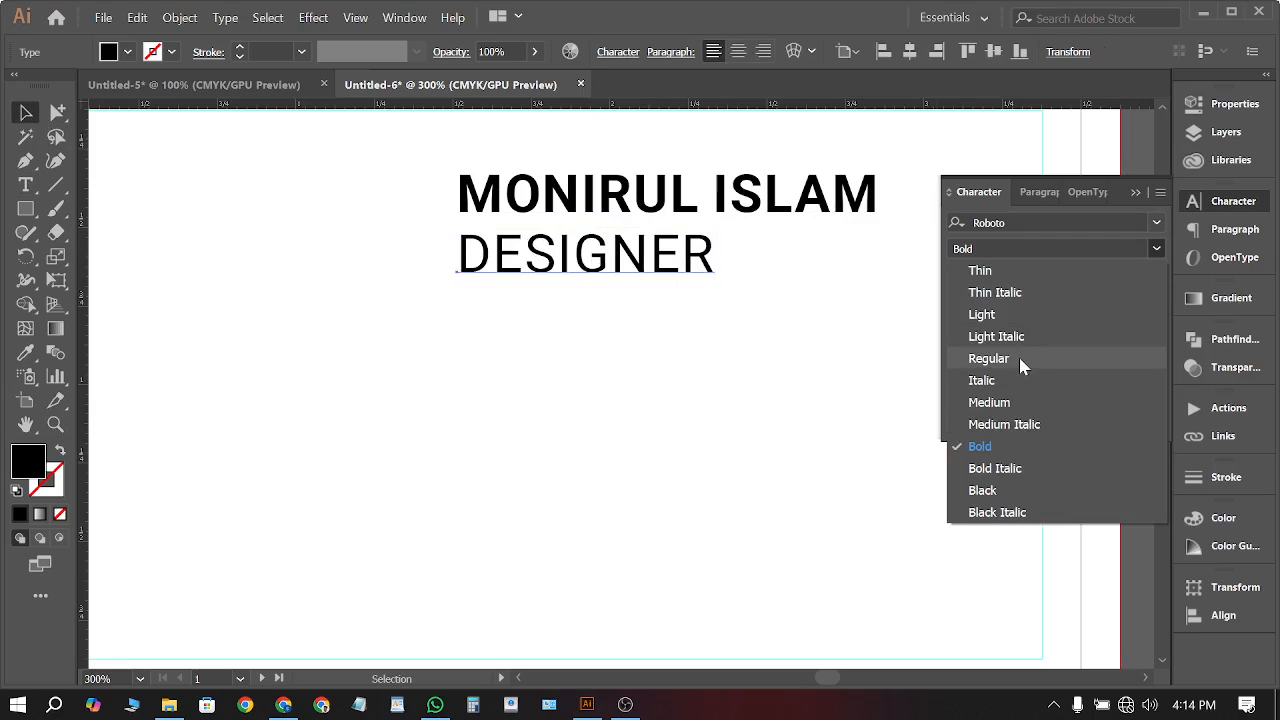
pyautogui.click(984, 316)
pyautogui.click(997, 282)
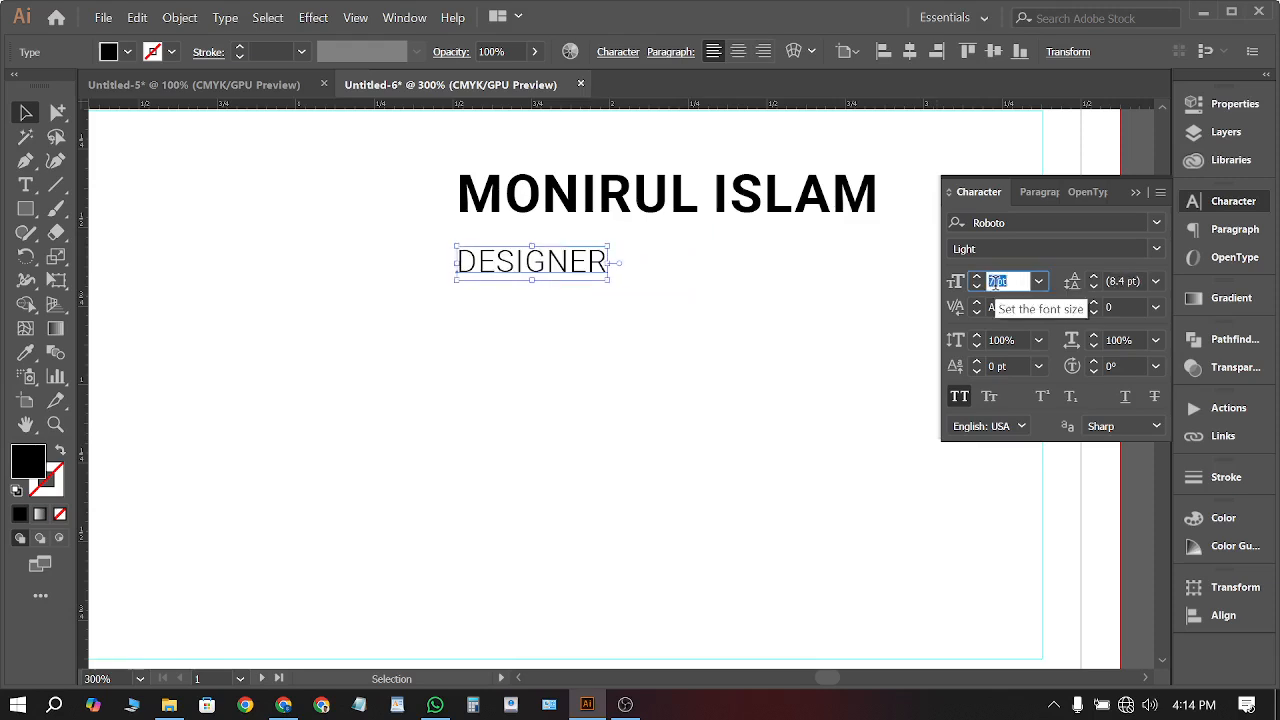
pyautogui.press('Down')
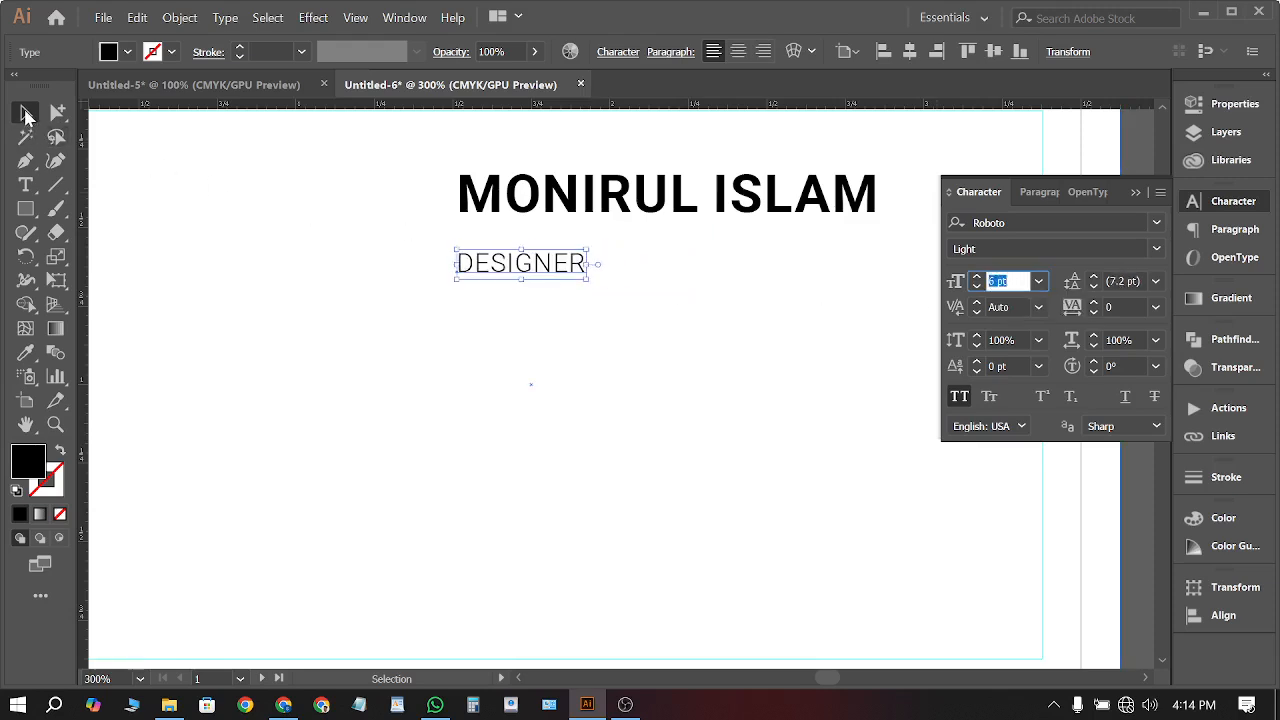
pyautogui.click(1156, 248)
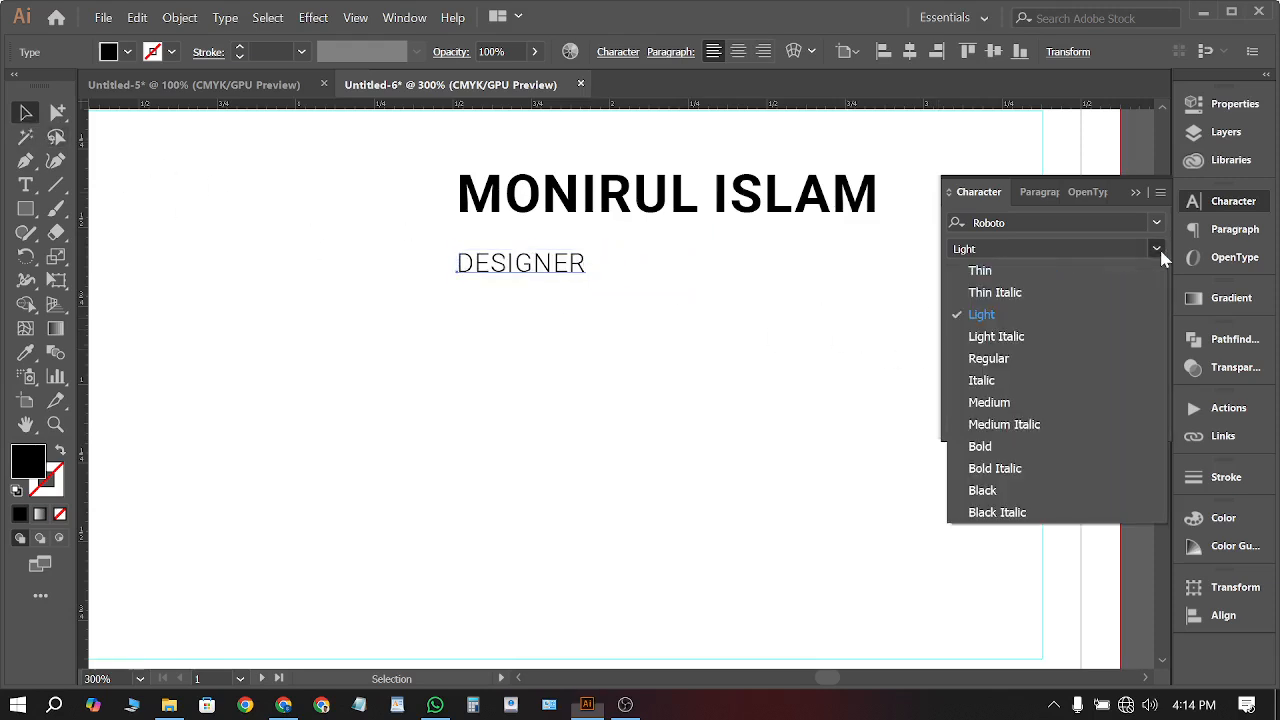
pyautogui.click(1032, 360)
# Move the DESIGNER title up to sit just beneath the name
pyautogui.click(540, 288)
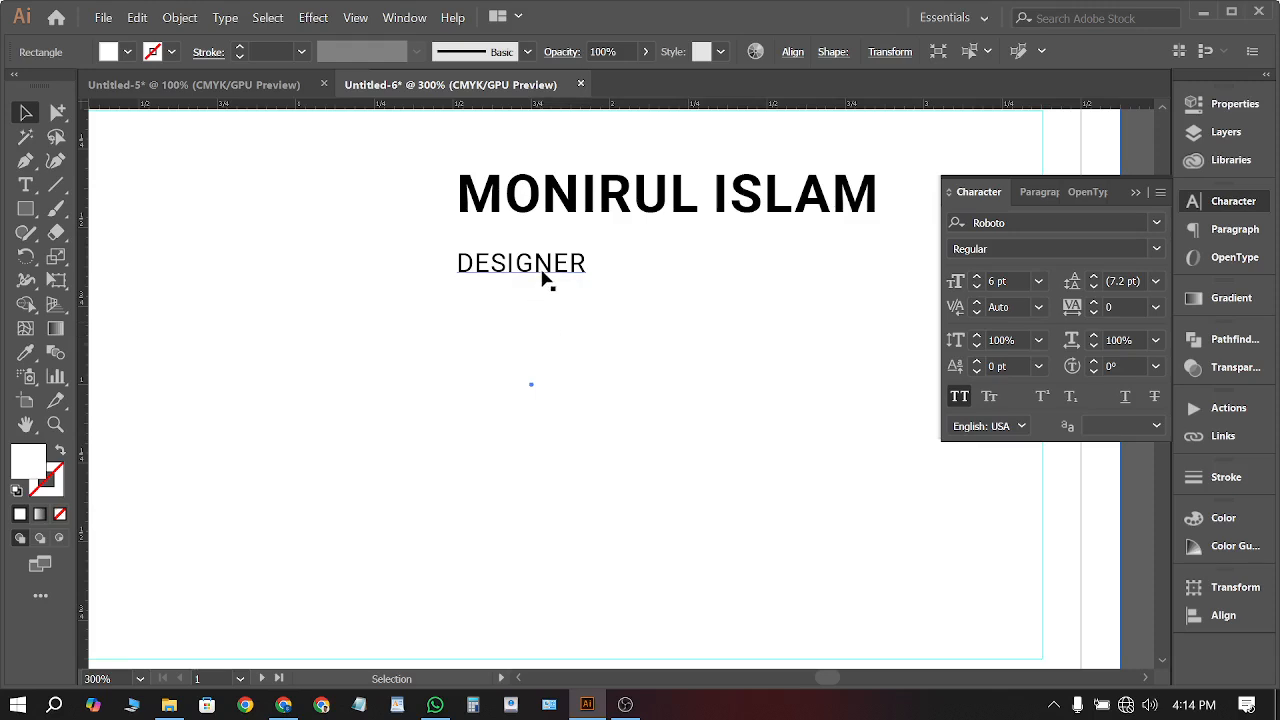
pyautogui.moveTo(543, 276); pyautogui.dragTo(546, 265)
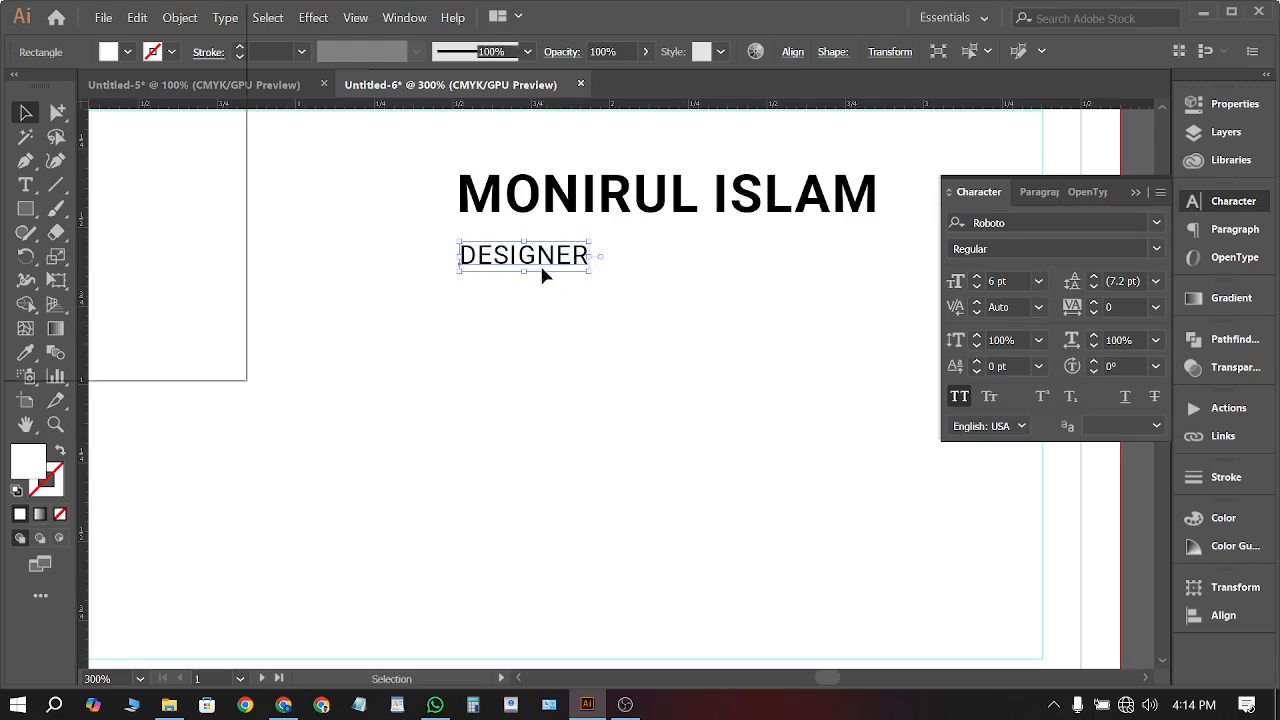
pyautogui.scroll(-4, 530, 255)
pyautogui.click(555, 182)
pyautogui.scroll(2, 487, 272)
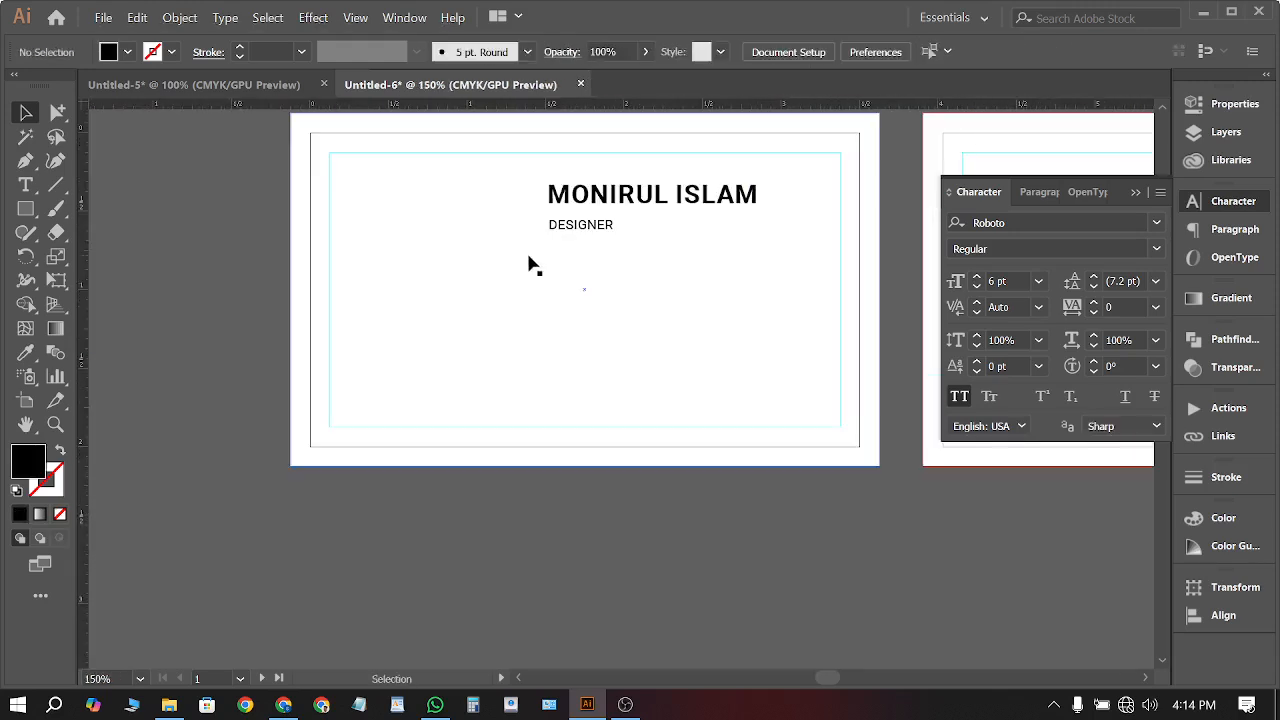
pyautogui.scroll(2, 517, 583)
pyautogui.scroll(-2, 534, 586)
pyautogui.hscroll(2, 522, 580)
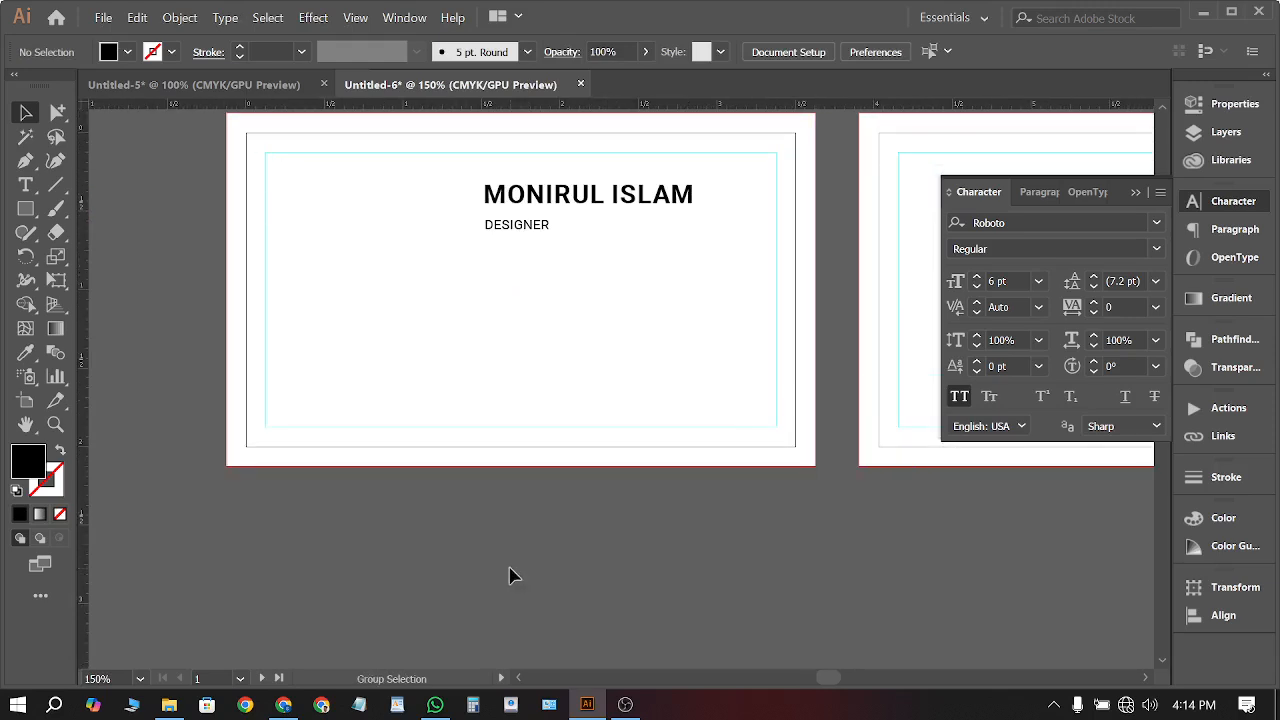
pyautogui.click(34, 187)
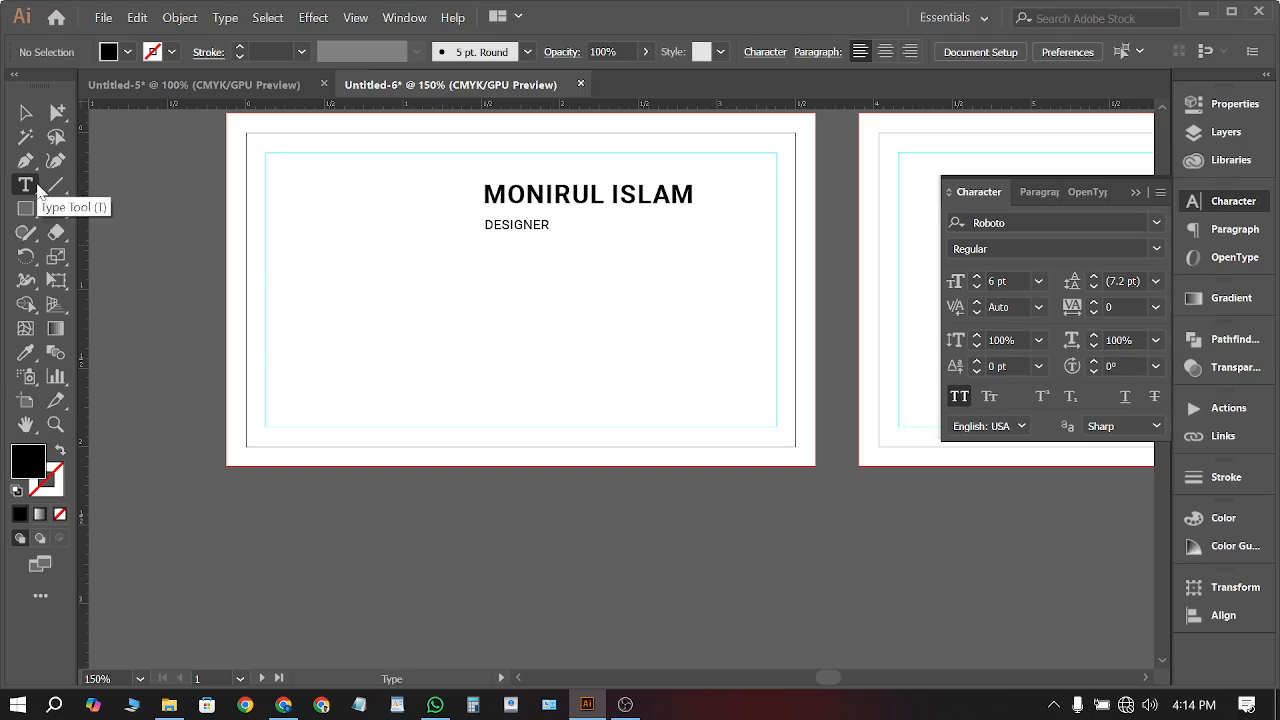
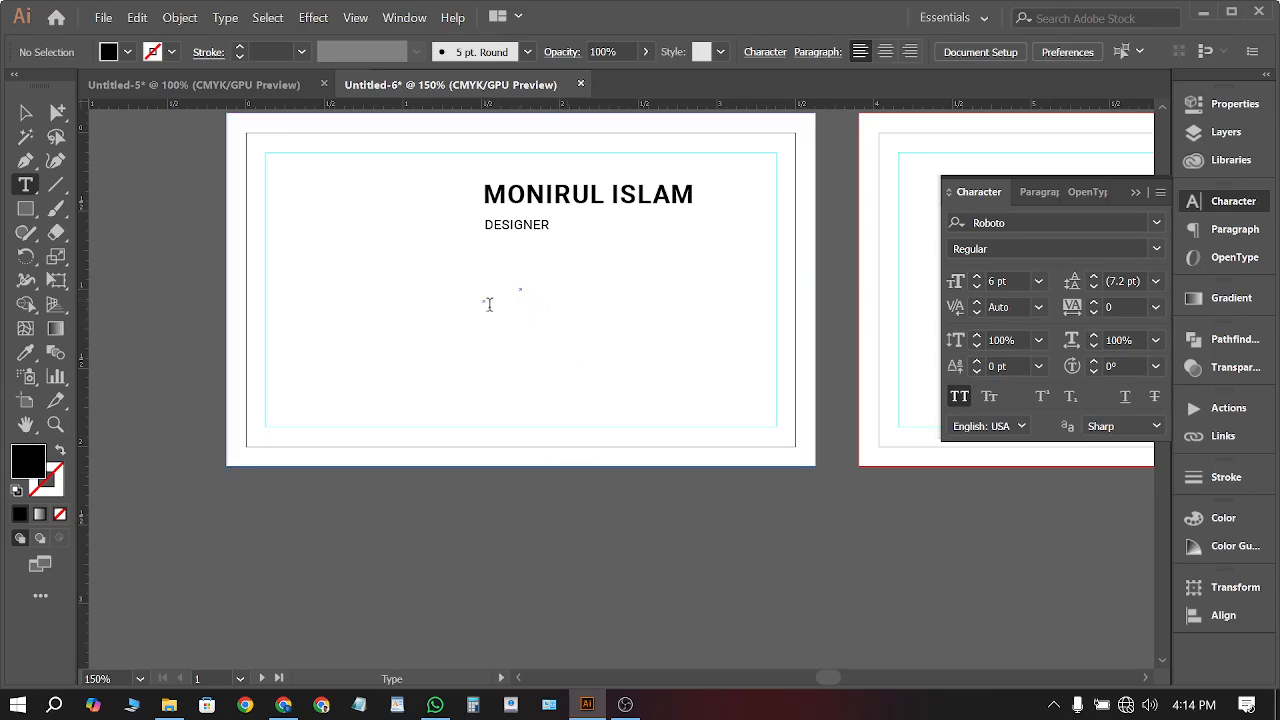
# Type the two-line postal address below DESIGNER, with All Caps turned off
pyautogui.click(487, 301)
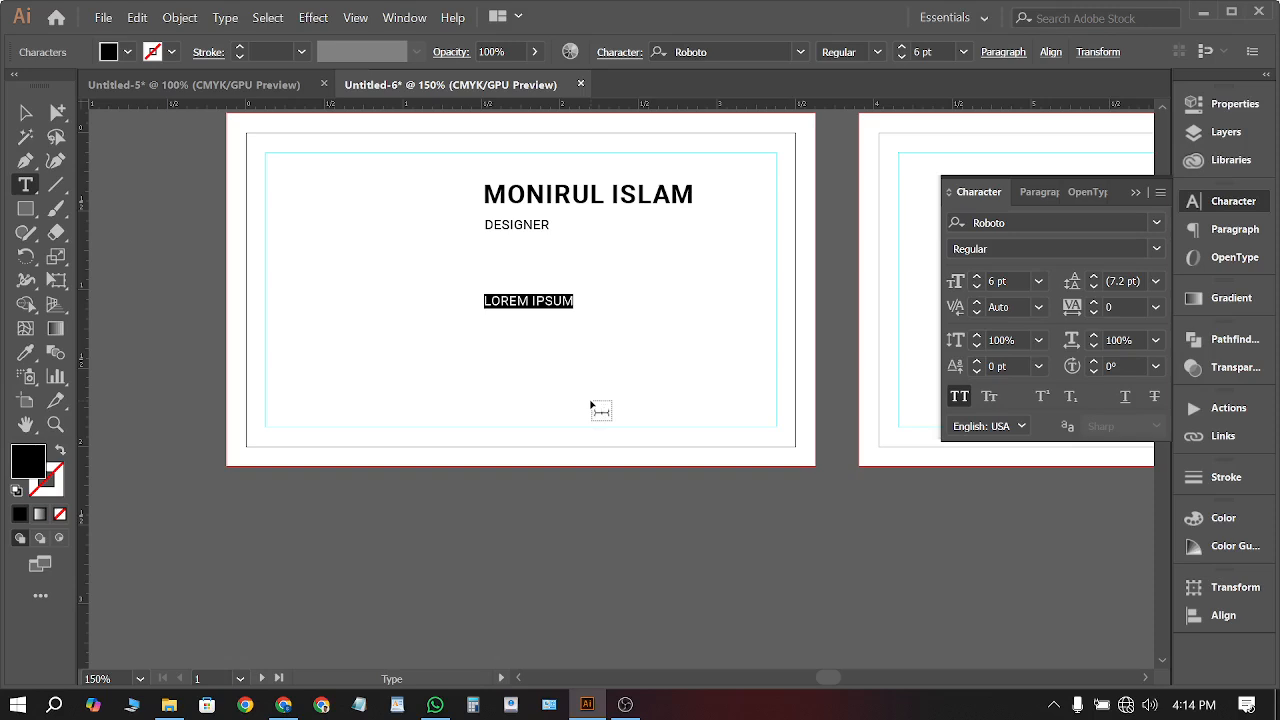
pyautogui.write('MI')
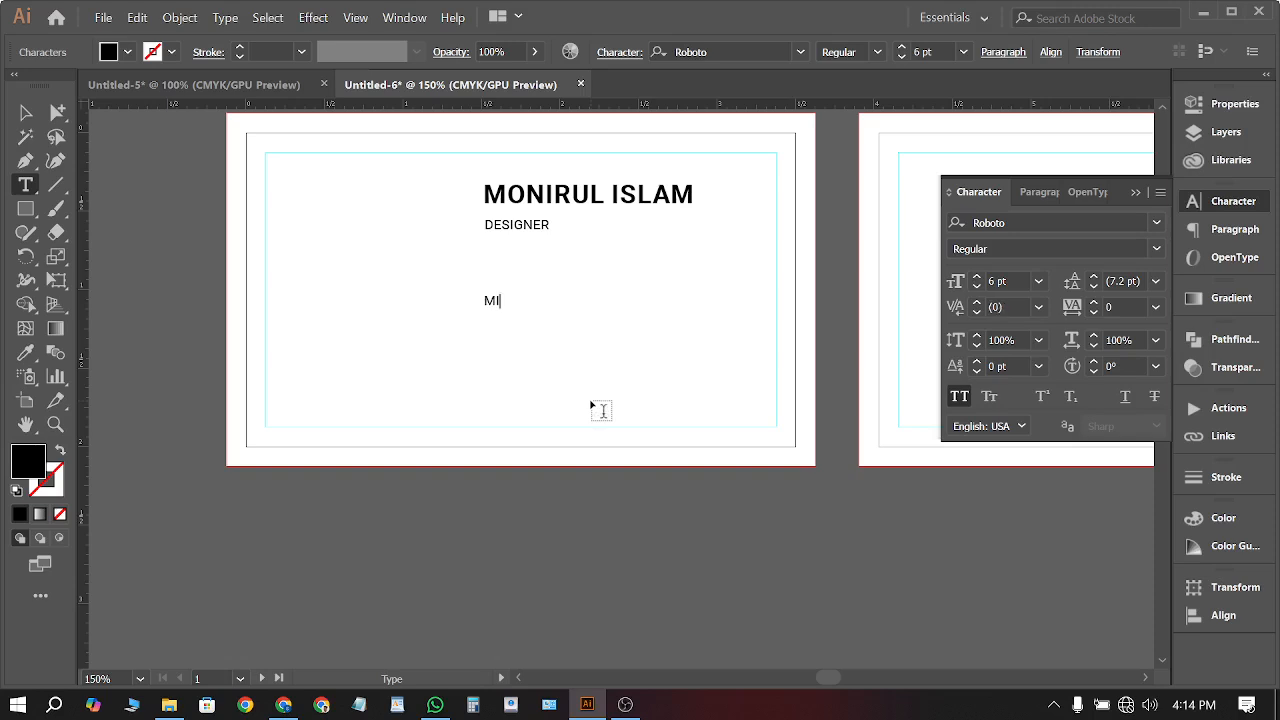
pyautogui.press('BackSpace')
pyautogui.press('BackSpace')
pyautogui.write('K')
pyautogui.press('BackSpace')
pyautogui.press('BackSpace')
pyautogui.press('BackSpace')
pyautogui.press('BackSpace')
pyautogui.write('KA')
pyautogui.press('BackSpace')
pyautogui.press('BackSpace')
pyautogui.click(962, 397)
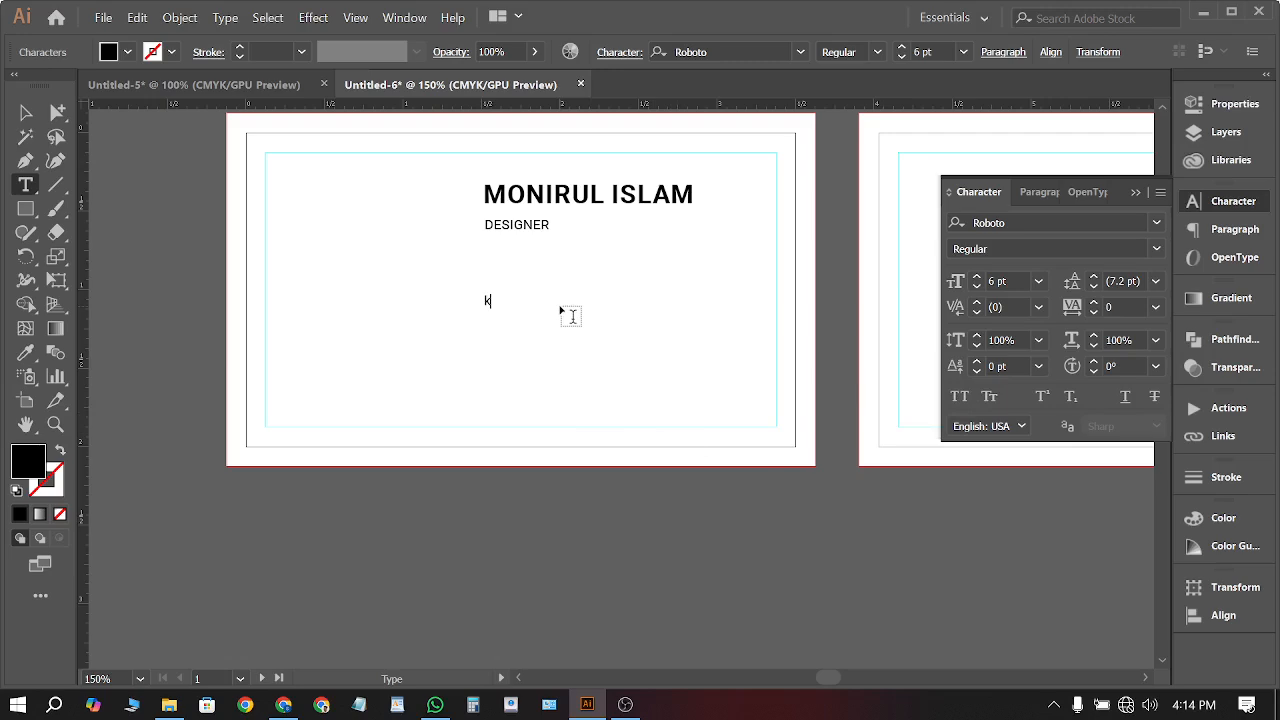
pyautogui.write('K')
pyautogui.press('BackSpace')
pyautogui.write('Kazipara, Mirpur, Dhaka1216')
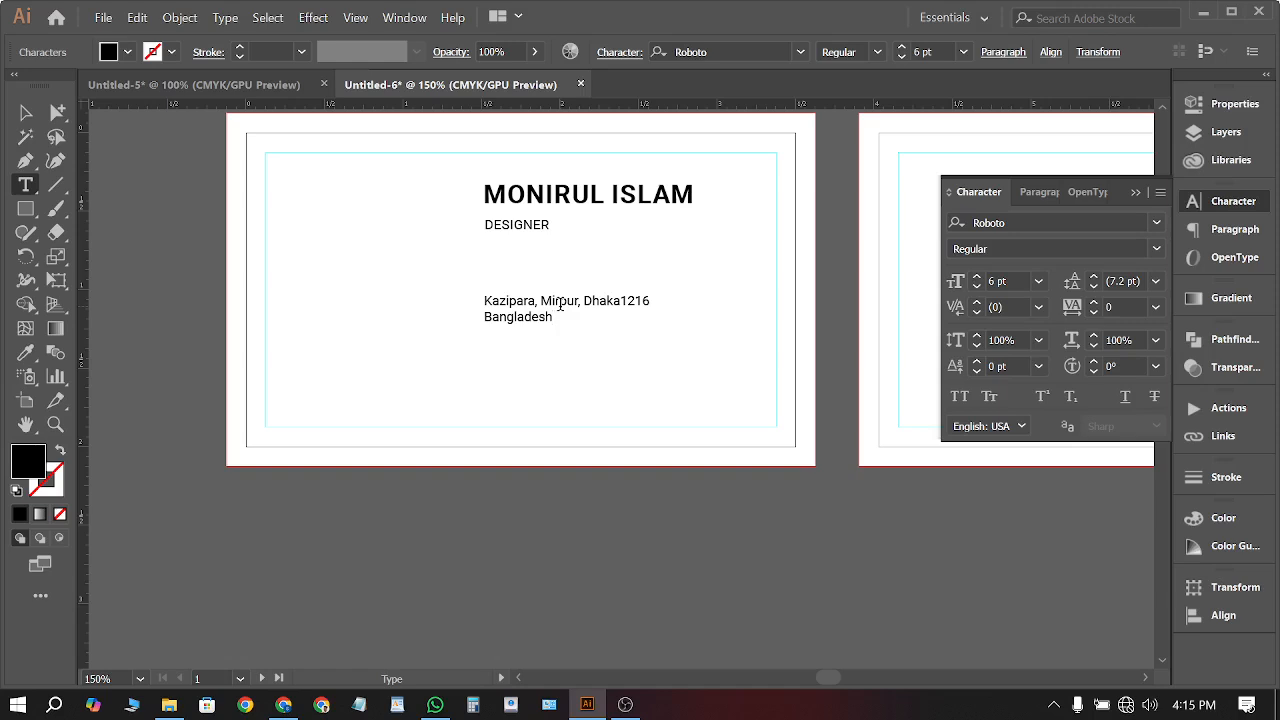
# Move the address up under DESIGNER, enlarge it to 7 pt, and Alt-drag a copy below
pyautogui.press('Escape')
pyautogui.scroll(2, 590, 305)
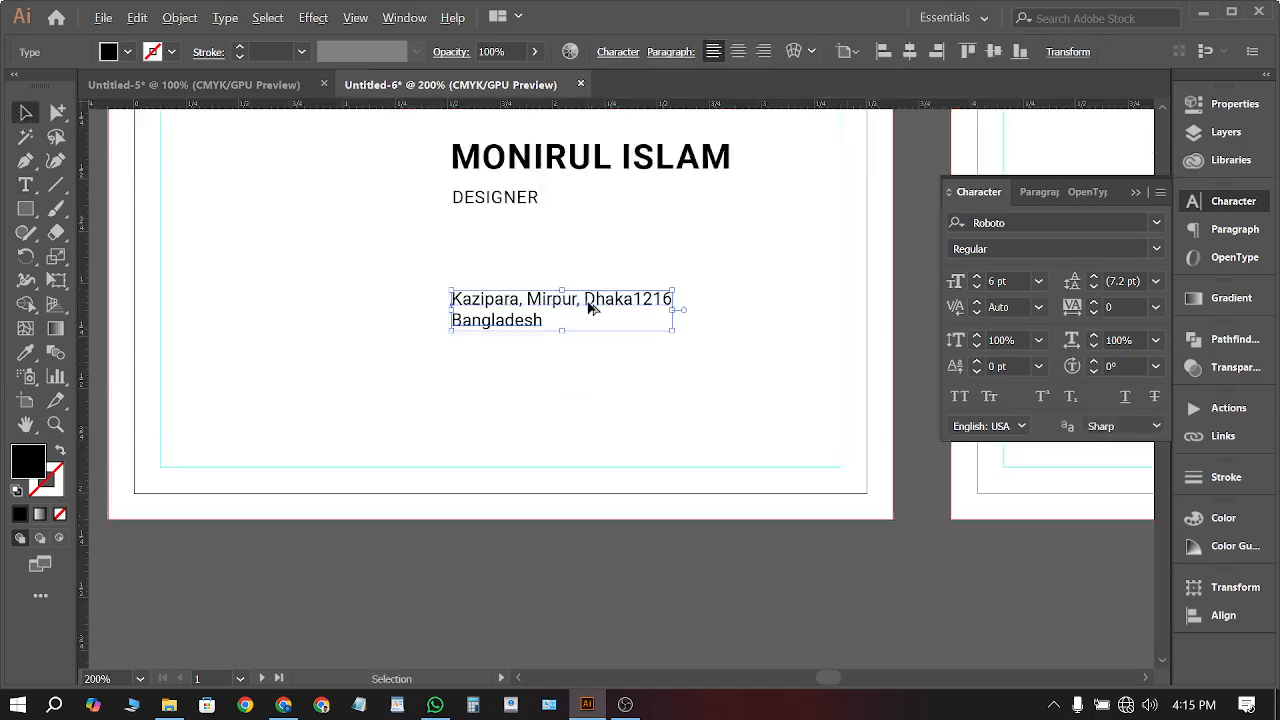
pyautogui.scroll(-1, 579, 308)
pyautogui.moveTo(580, 314); pyautogui.dragTo(582, 257)
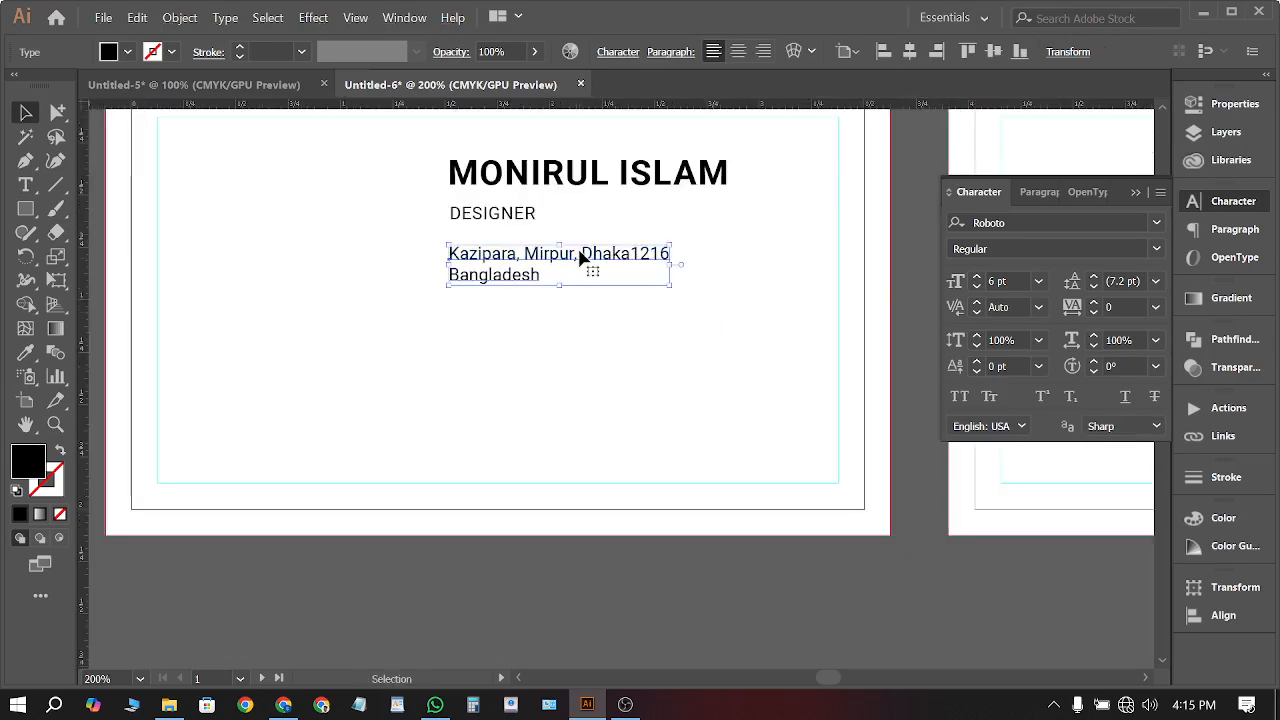
pyautogui.click(977, 276)
pyautogui.click(769, 586)
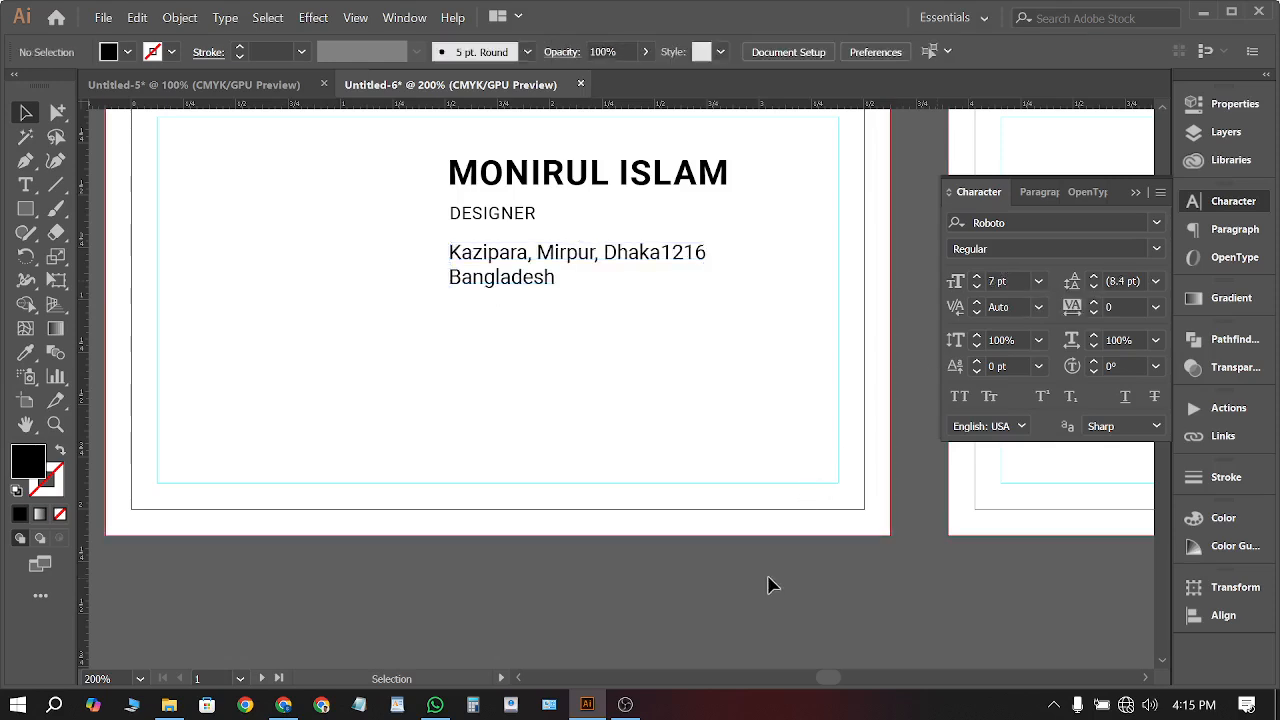
pyautogui.moveTo(551, 266); pyautogui.dragTo(551, 345)
# Replace the copied address text with the phone number and an e-mail address line
pyautogui.doubleClick(549, 343)
pyautogui.hotkey('ctrl', 'a')
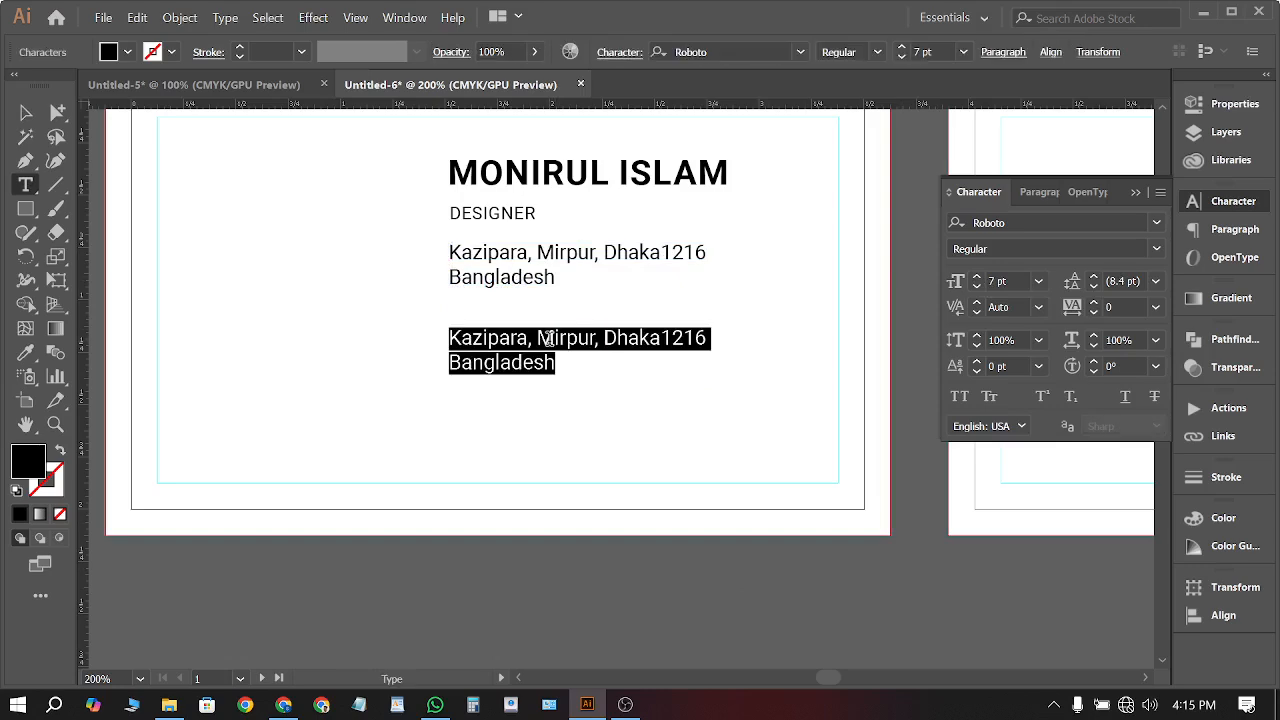
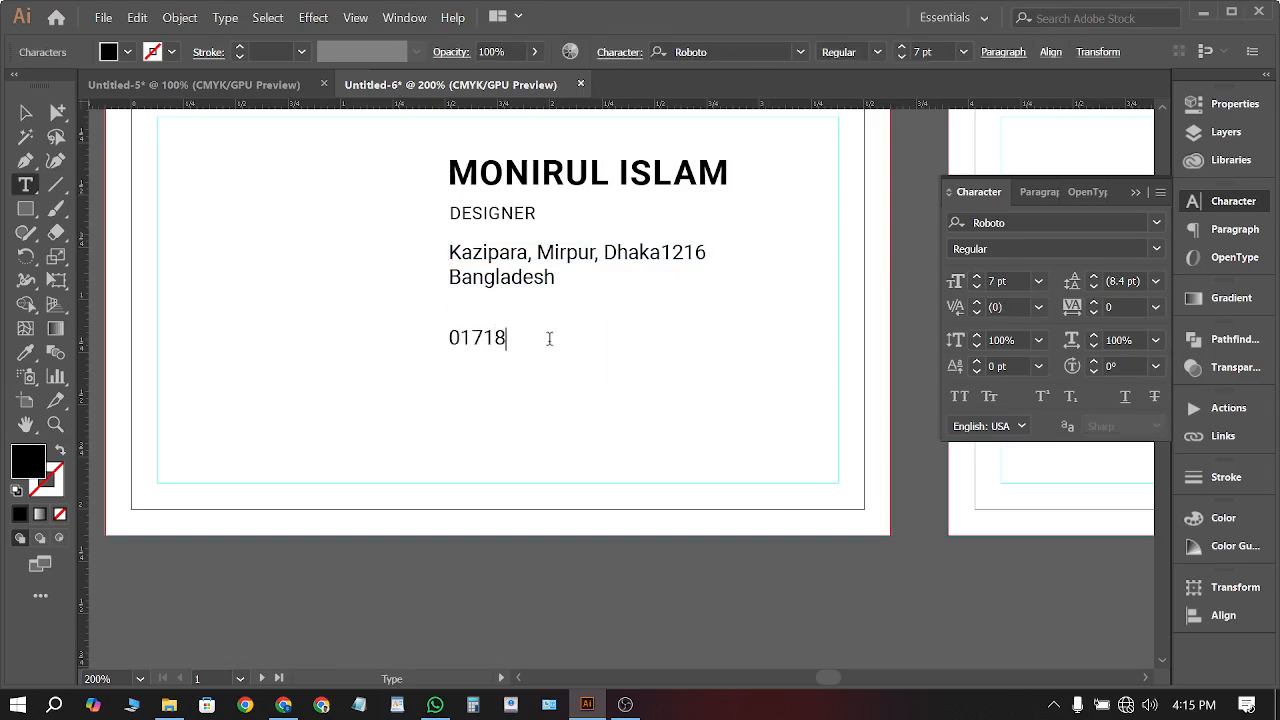
pyautogui.press('Return')
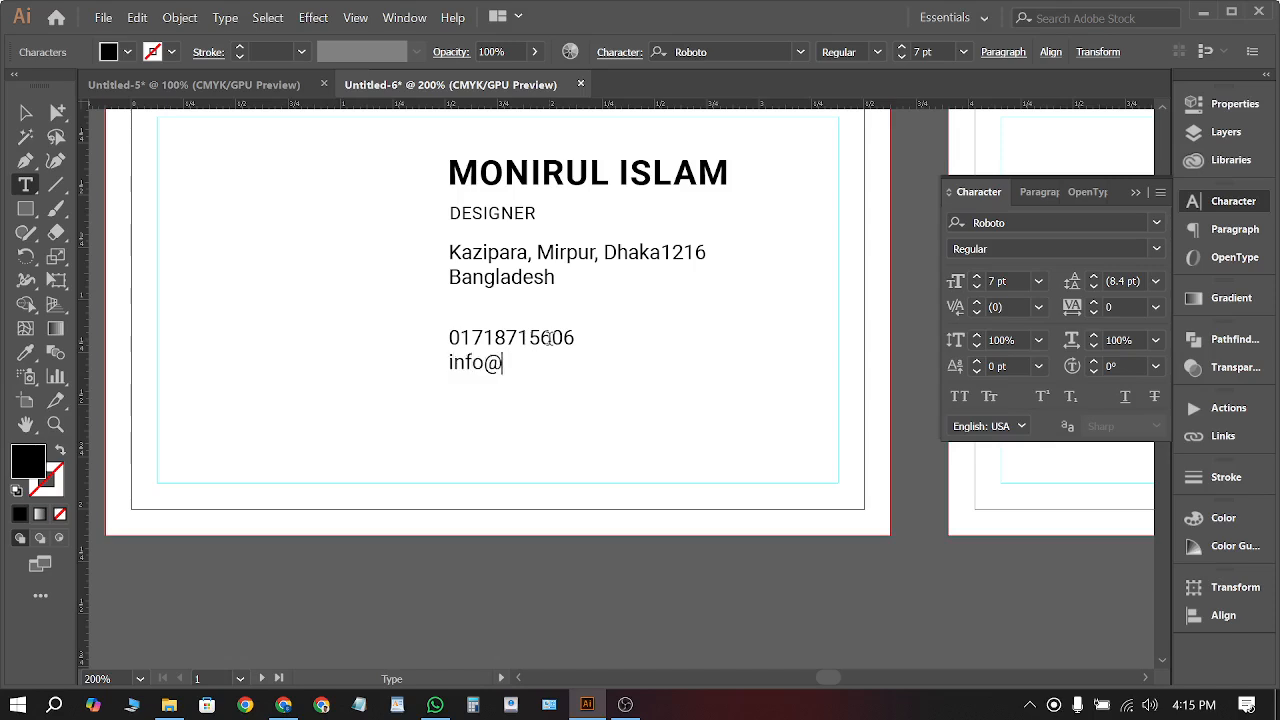
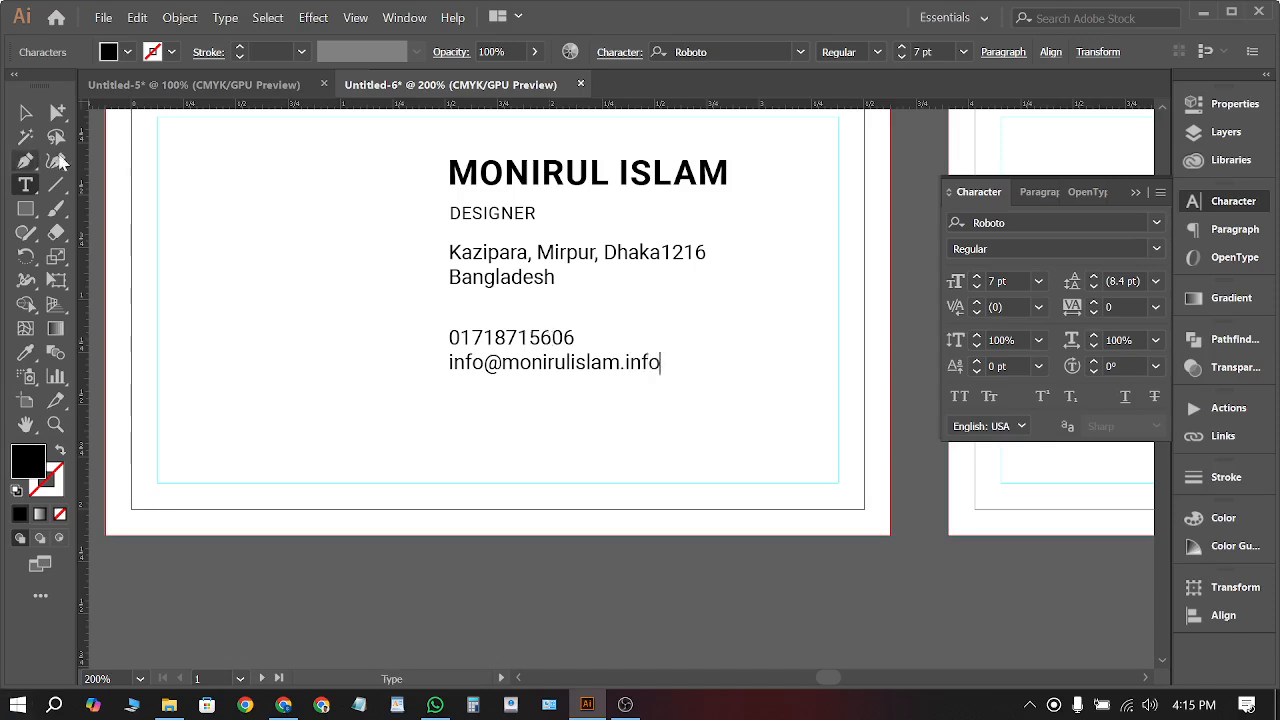
# Change the e-mail address prefix from 'info' to 'contact'
pyautogui.click(26, 114)
pyautogui.press('t')
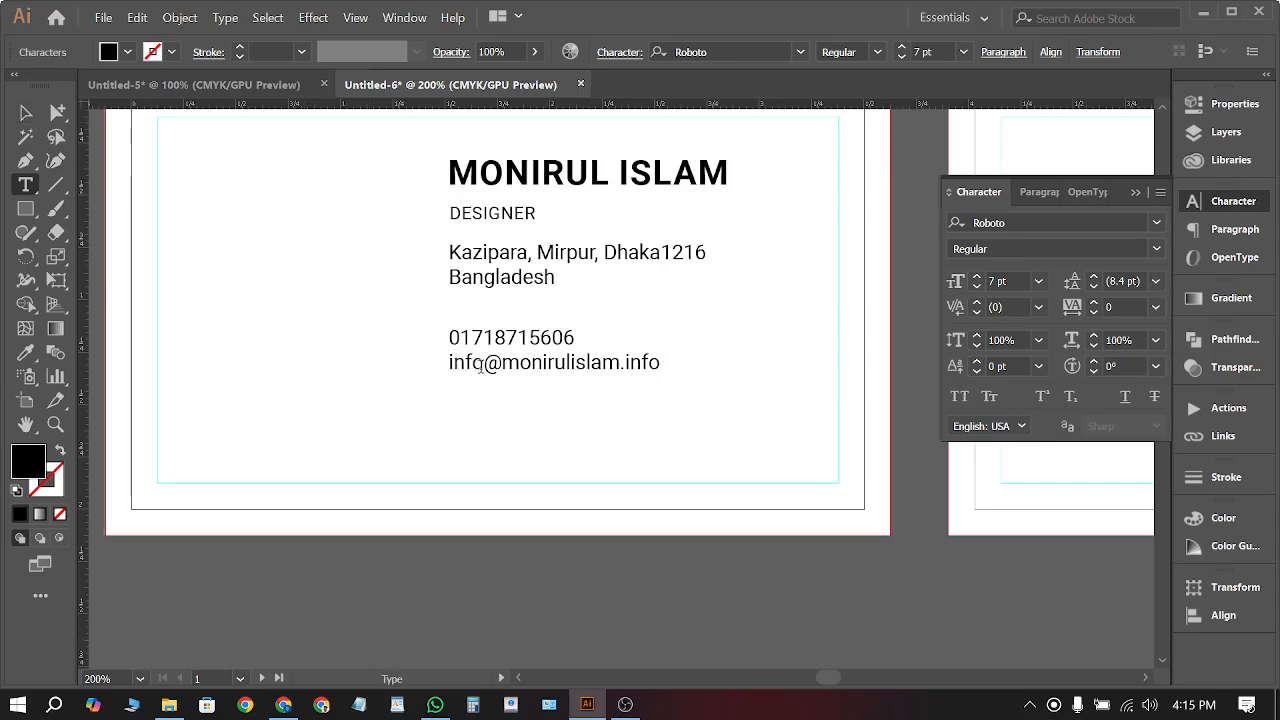
pyautogui.moveTo(481, 366); pyautogui.dragTo(440, 390)
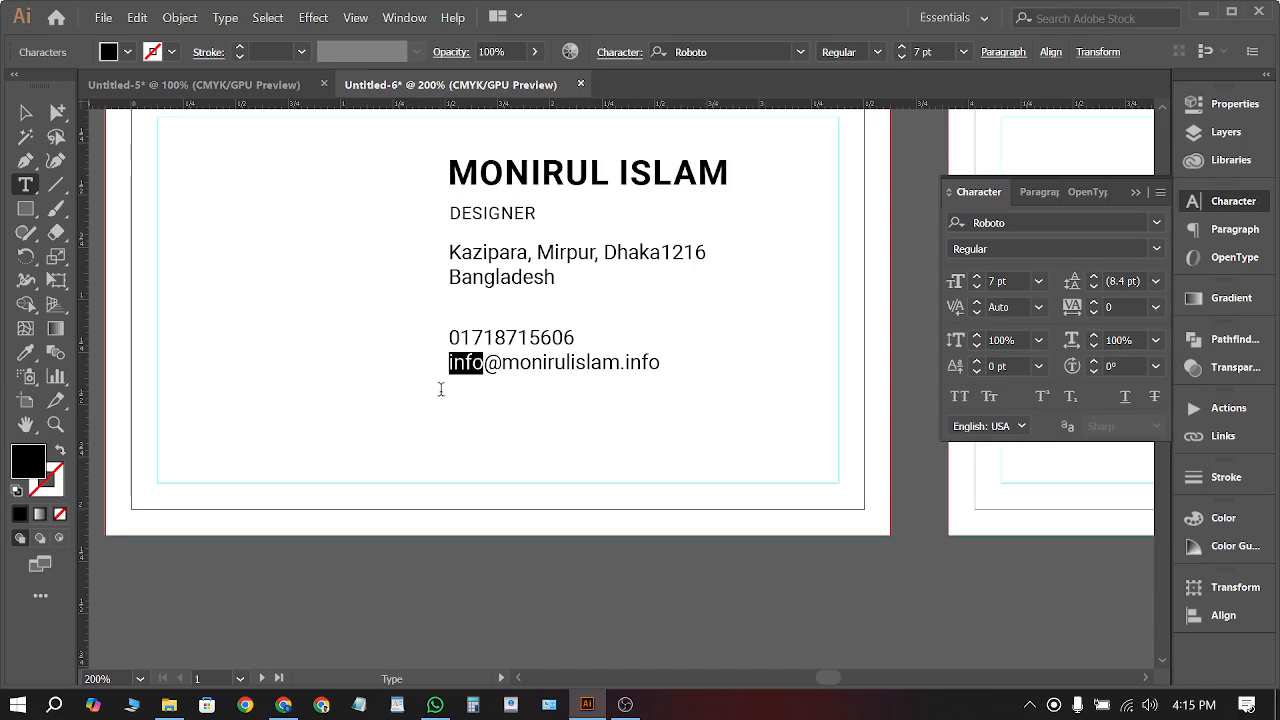
pyautogui.write('contact')
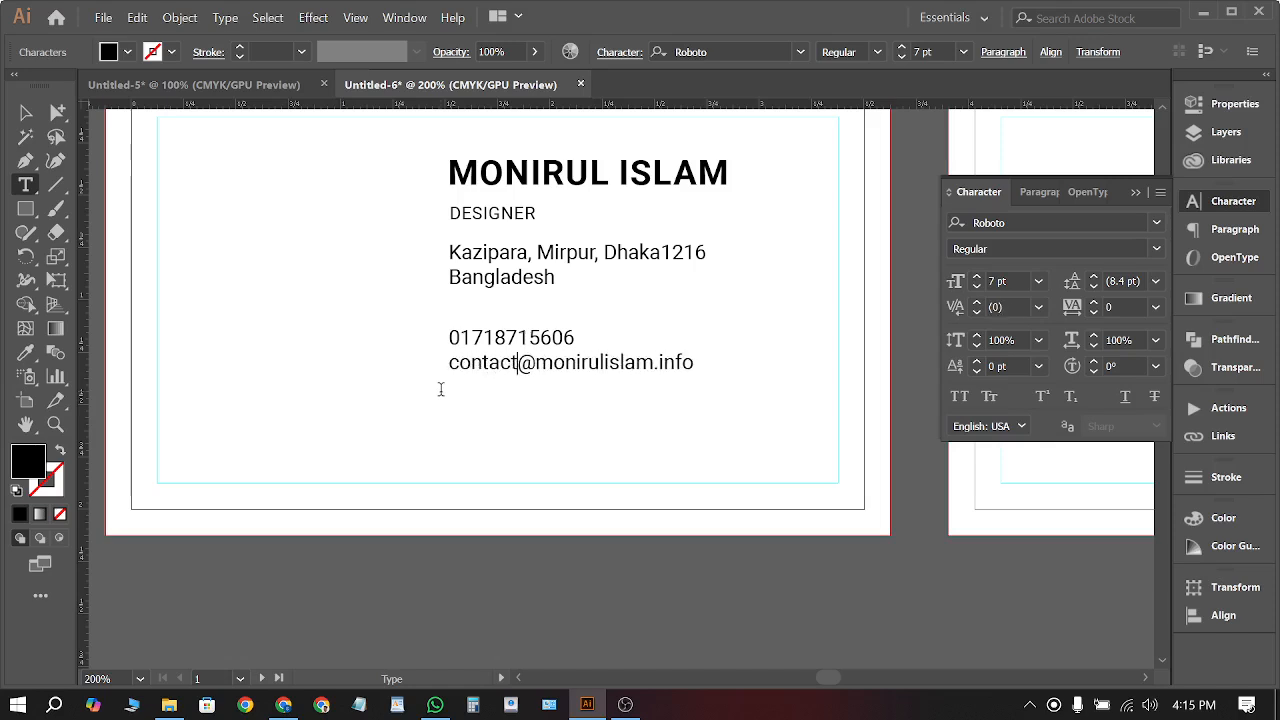
pyautogui.click(26, 112)
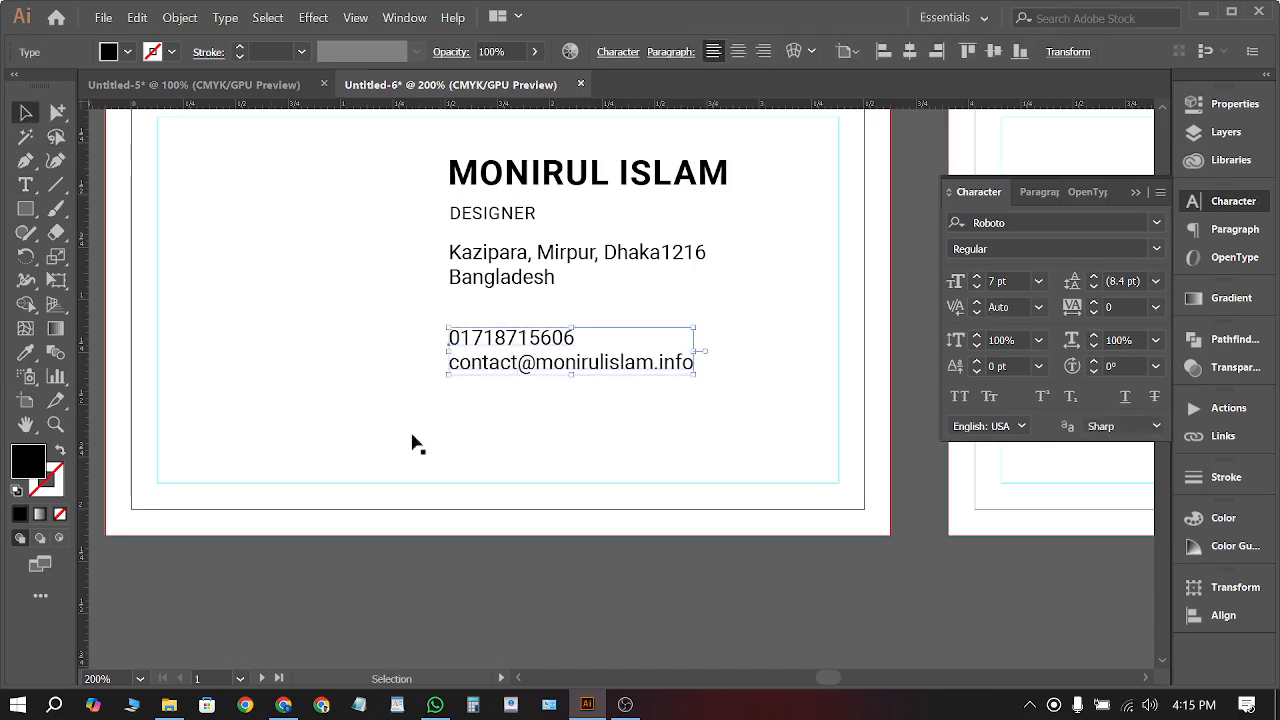
pyautogui.click(537, 600)
# Add the website address as a third line below the e-mail
pyautogui.doubleClick(583, 364)
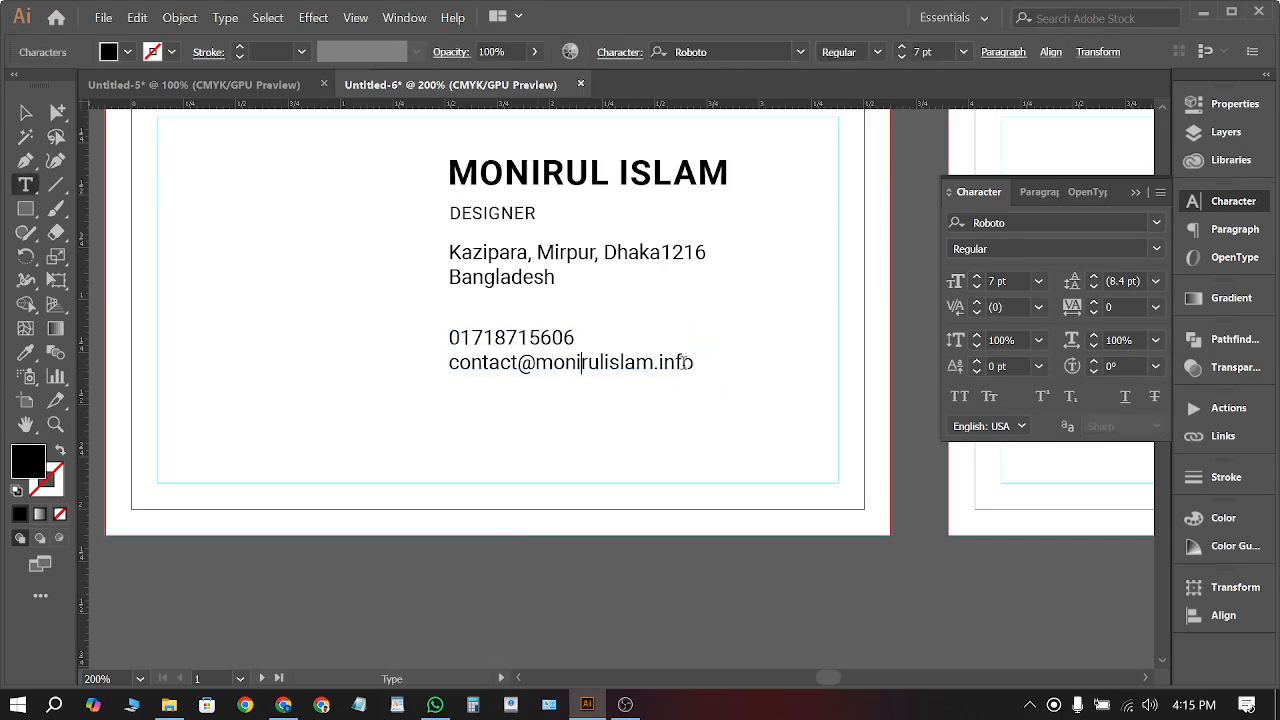
pyautogui.press('Return')
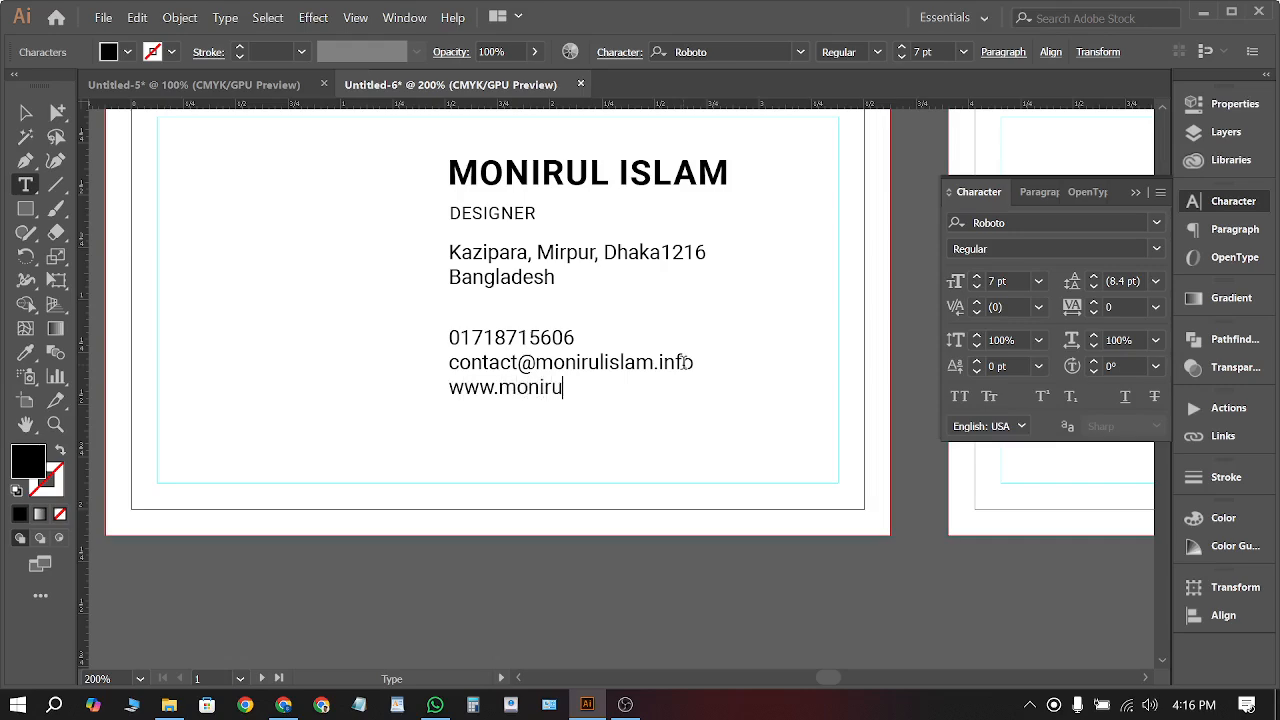
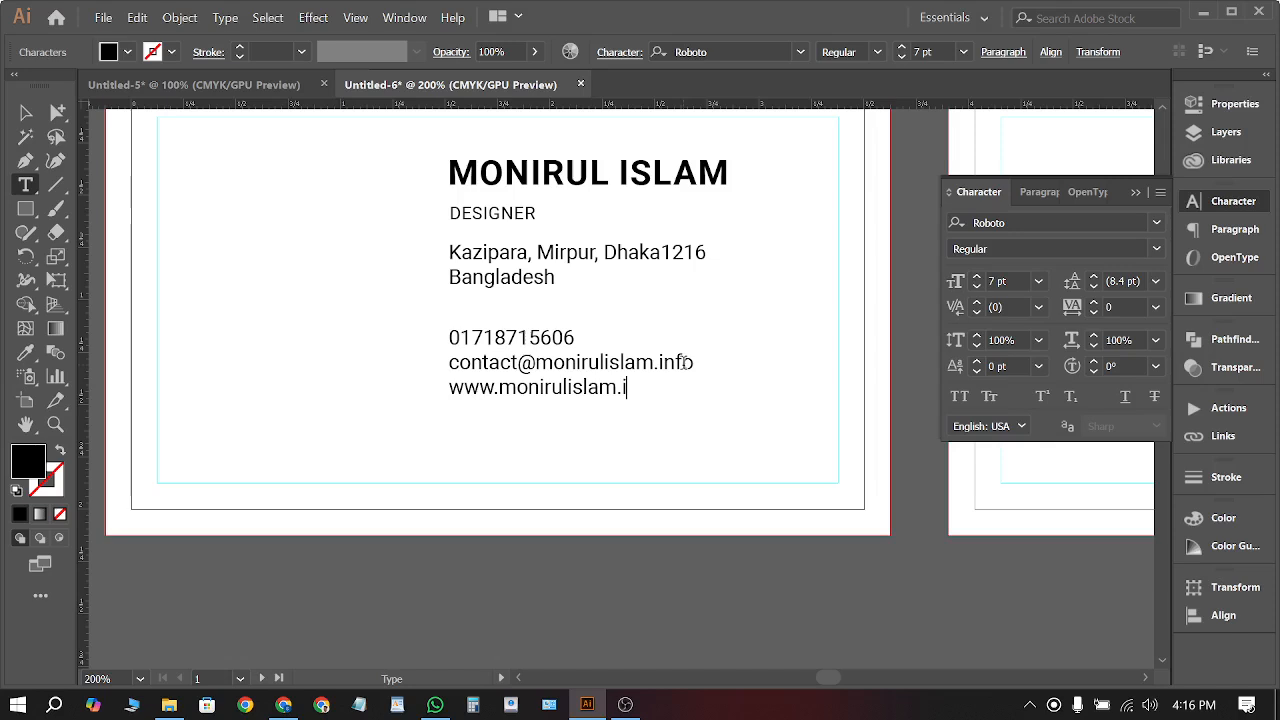
pyautogui.write('nfo')
pyautogui.click(25, 112)
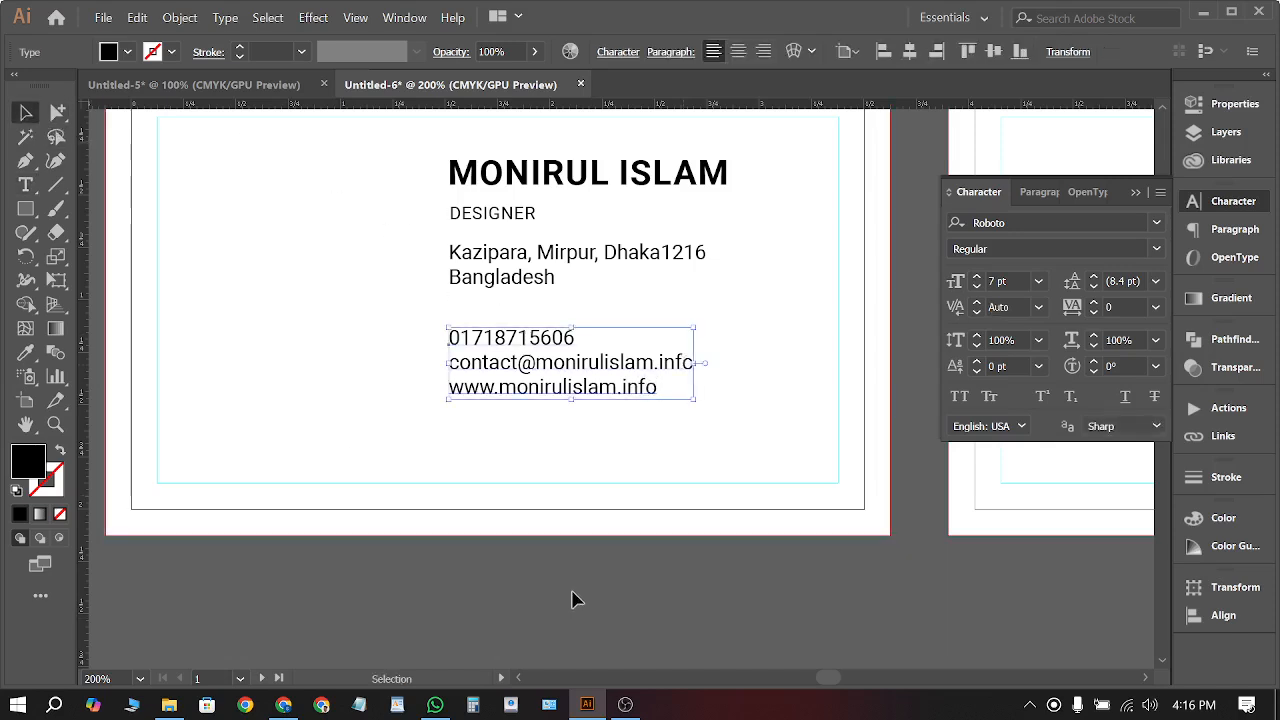
pyautogui.click(571, 594)
pyautogui.scroll(1, 537, 572)
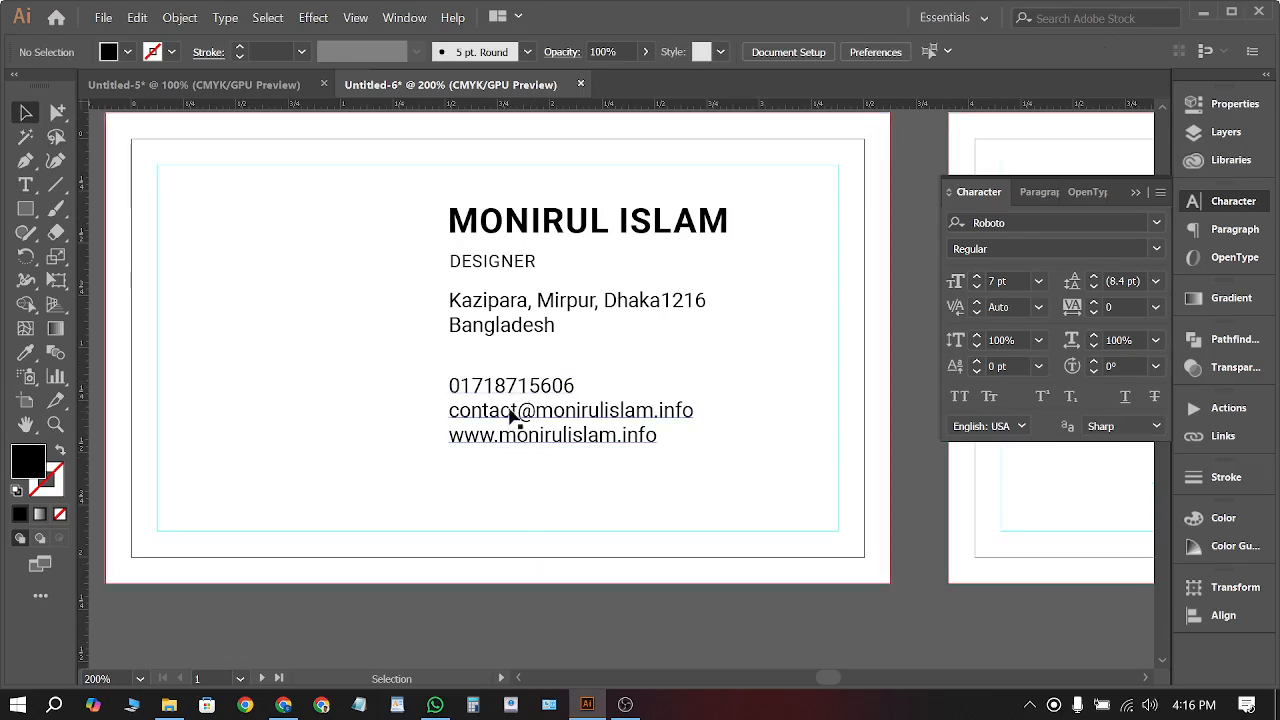
# Shift the contact block up and right of the address and set its leading to 11 pt
pyautogui.moveTo(513, 395); pyautogui.dragTo(558, 381)
pyautogui.click(517, 614)
pyautogui.click(528, 631)
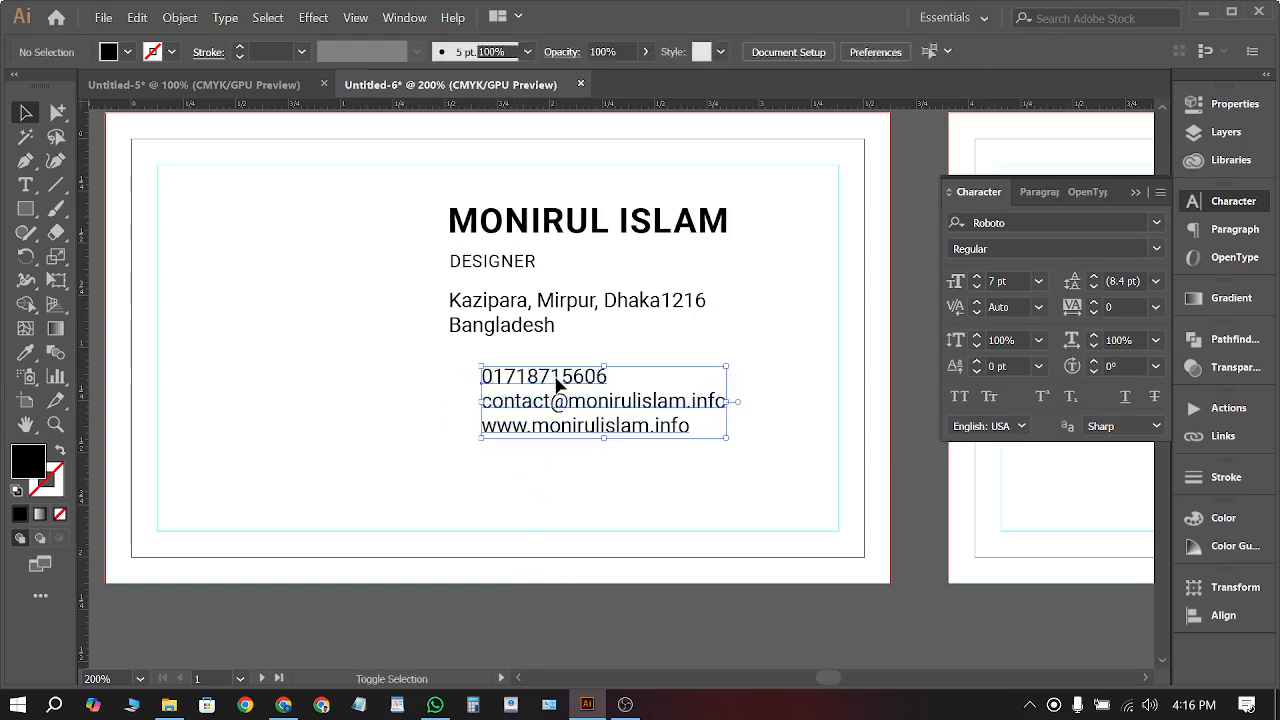
pyautogui.click(1110, 280)
pyautogui.scroll(5, 1110, 280)
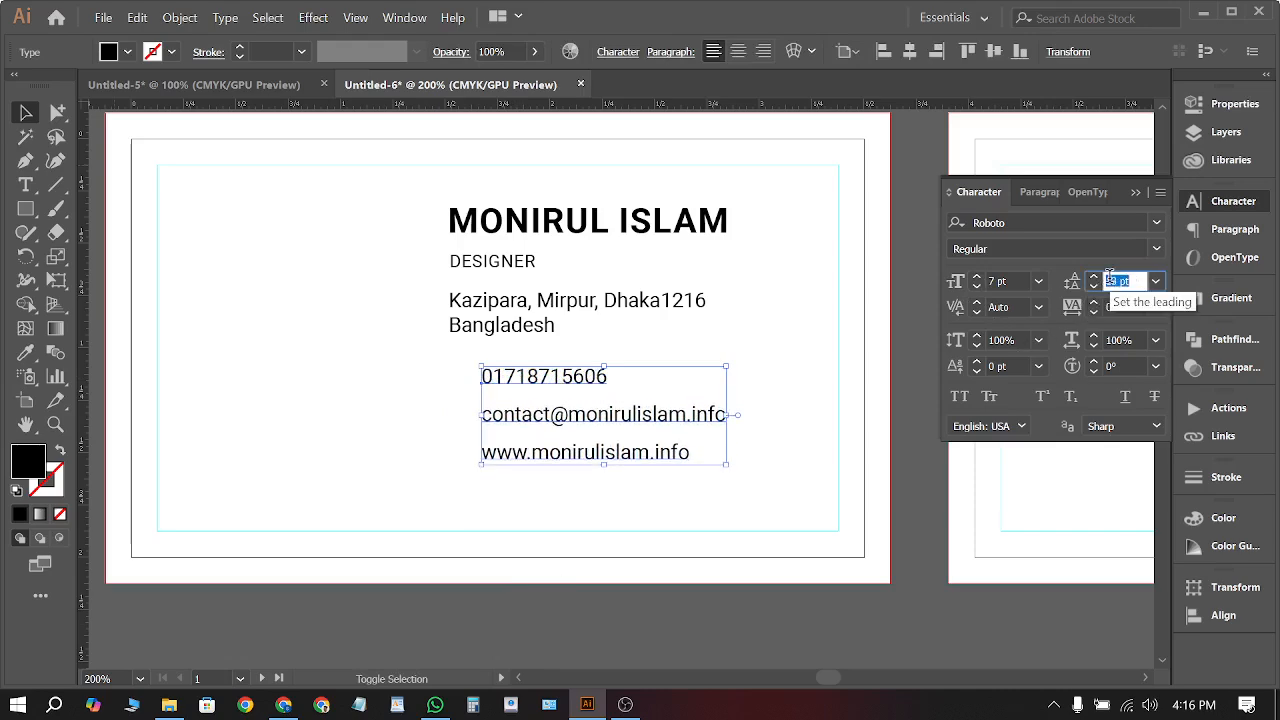
pyautogui.scroll(-3, 1110, 280)
pyautogui.click(844, 600)
pyautogui.scroll(-1, 745, 572)
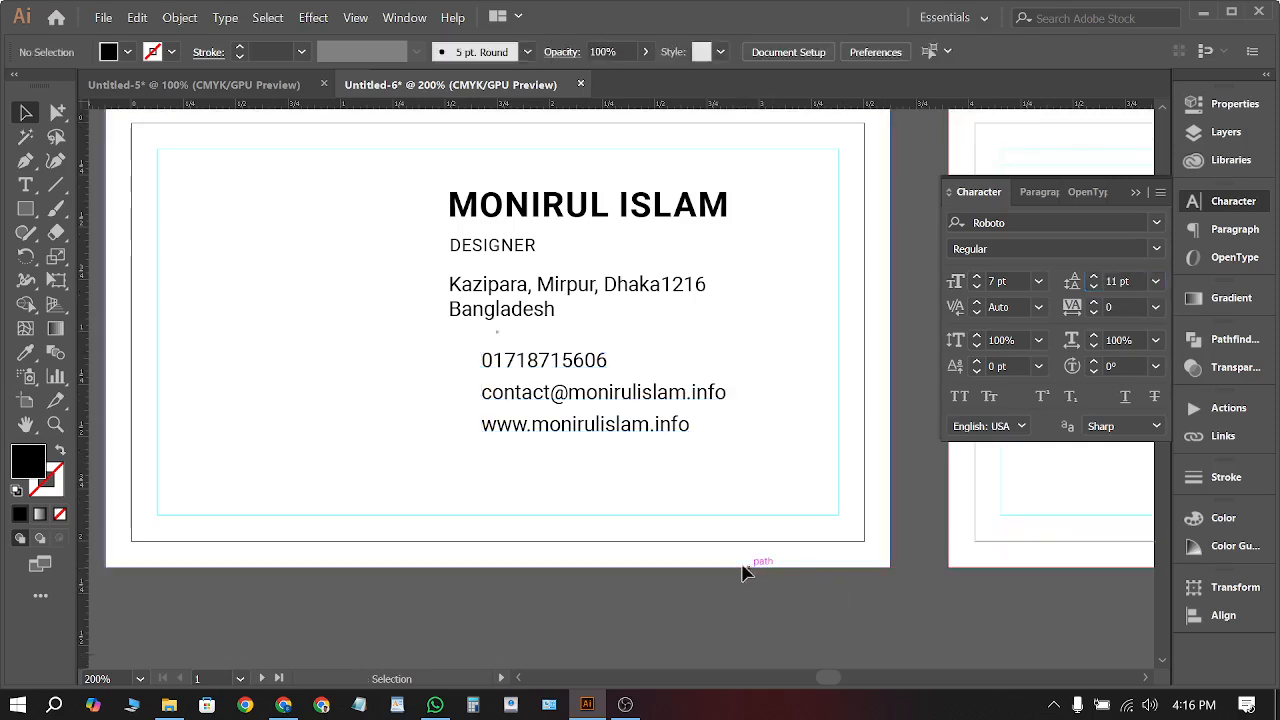
pyautogui.scroll(-1, 745, 572)
pyautogui.scroll(2, 738, 566)
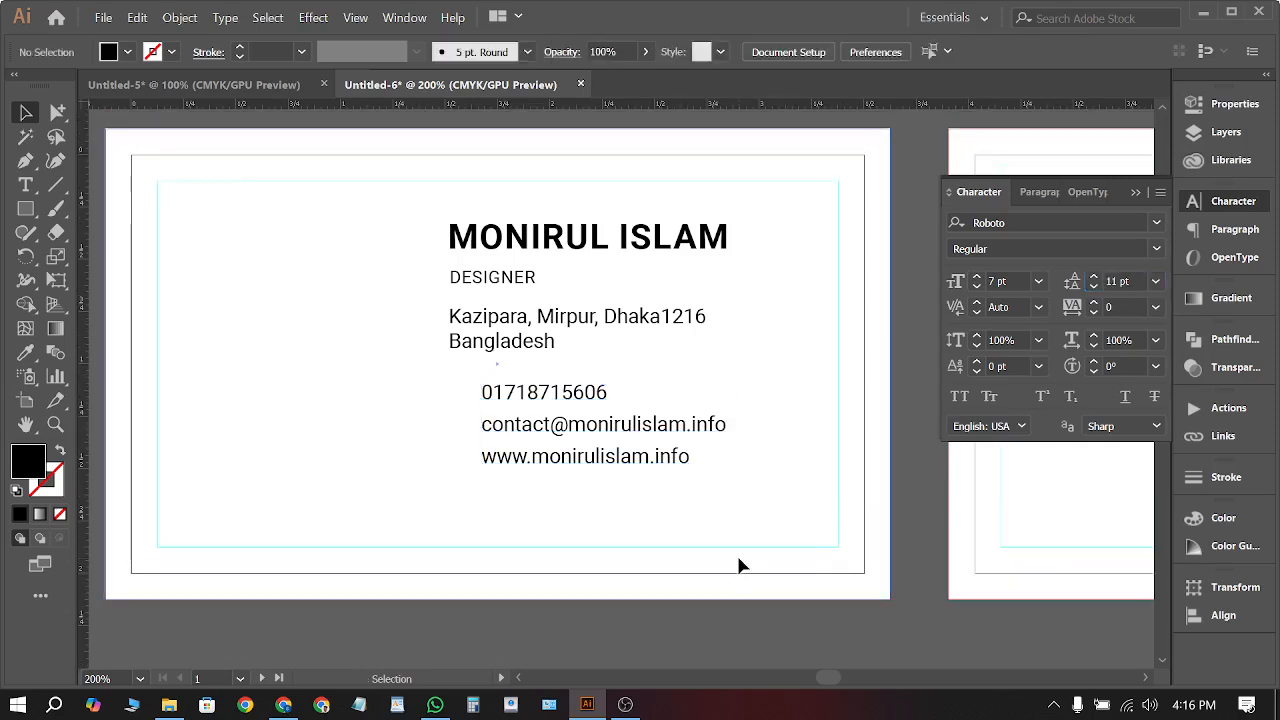
pyautogui.click(56, 185)
# Draw a horizontal line after DESIGNER and colour it cyan
pyautogui.moveTo(548, 277); pyautogui.dragTo(722, 277)
pyautogui.click(27, 116)
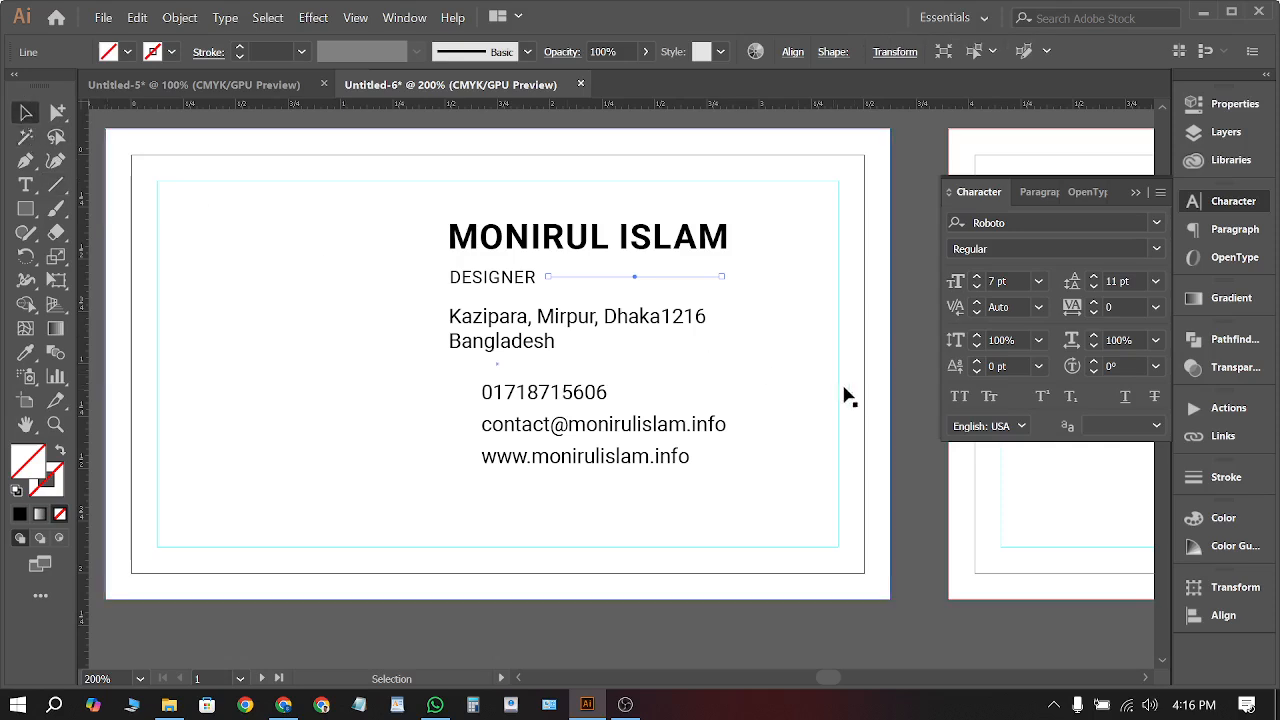
pyautogui.click(676, 288)
pyautogui.click(664, 278)
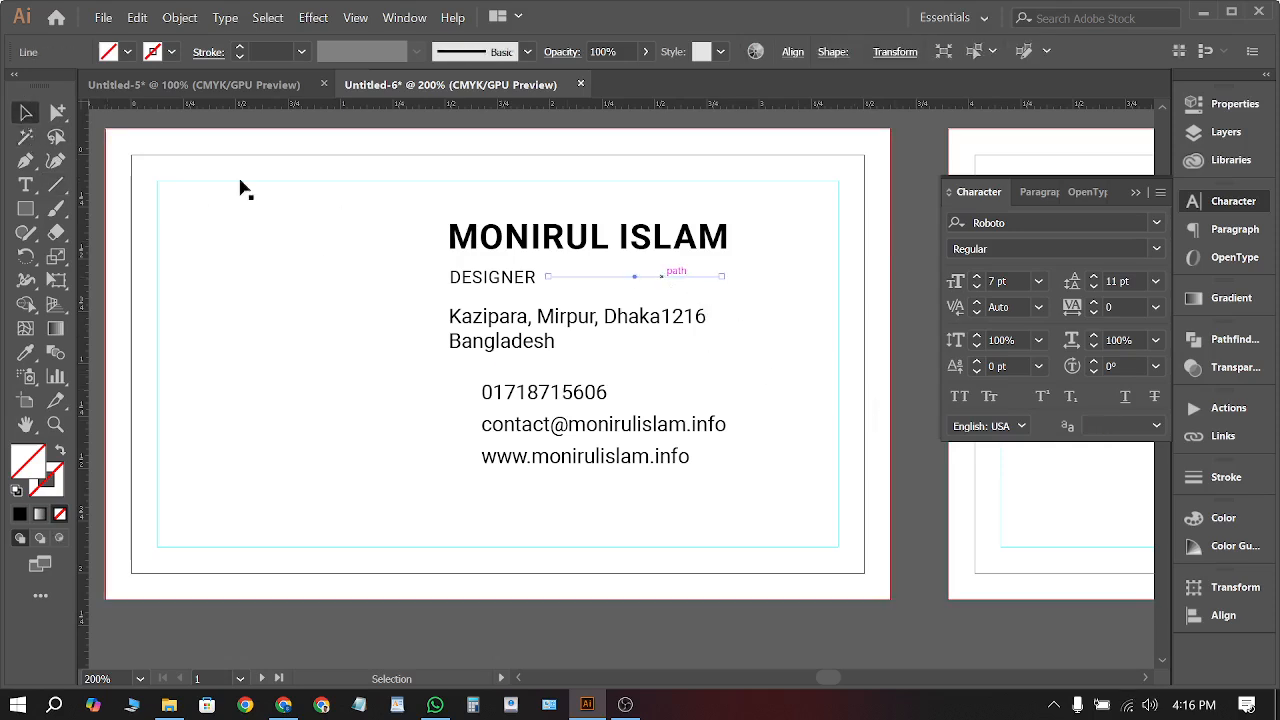
pyautogui.click(127, 52)
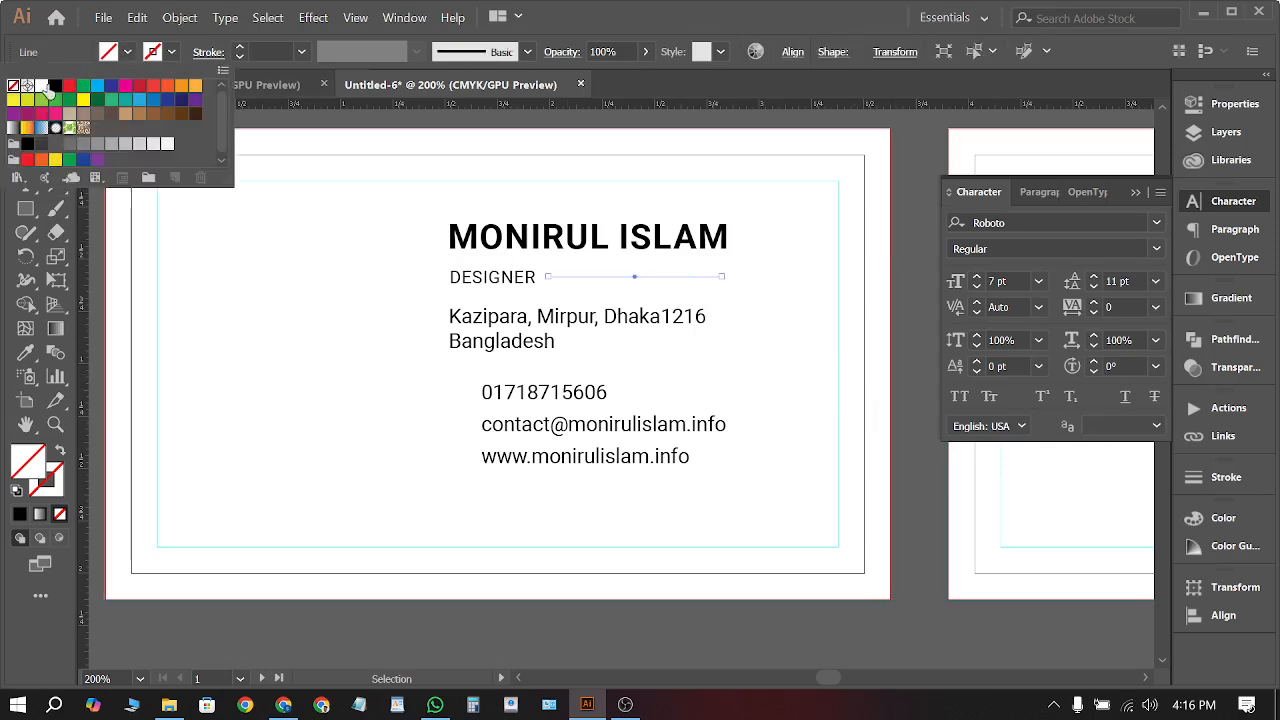
pyautogui.click(41, 86)
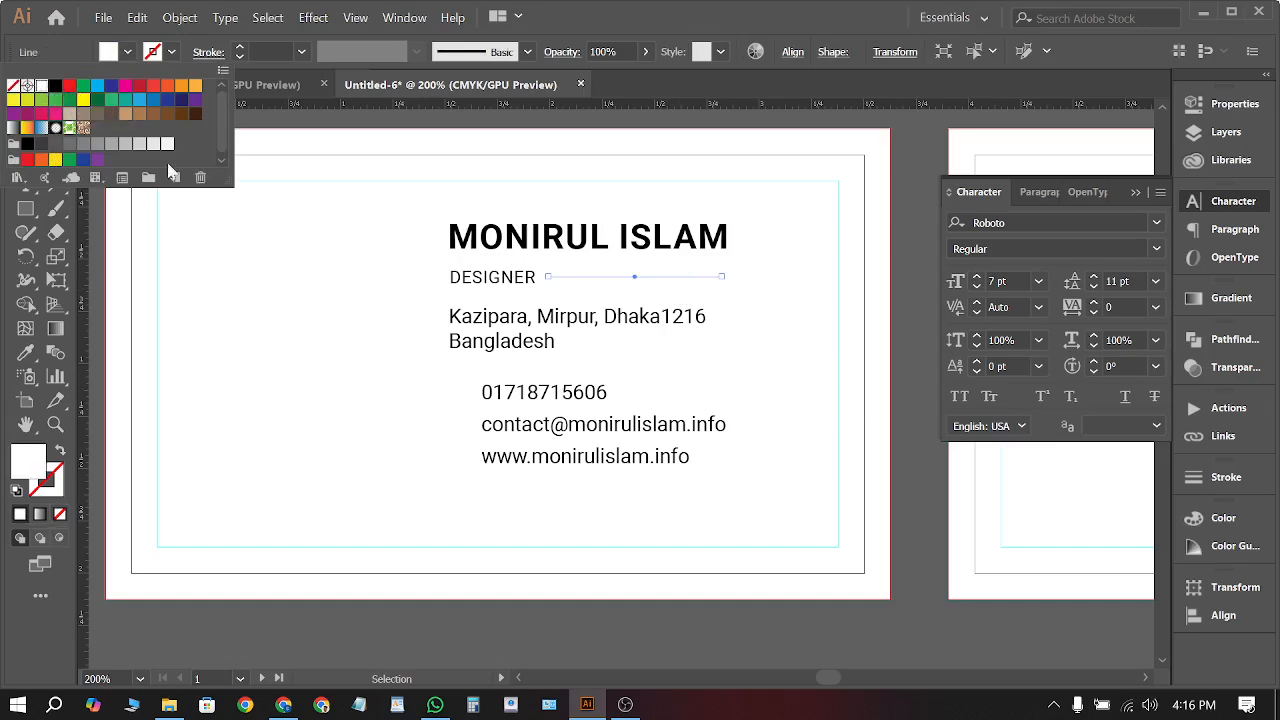
pyautogui.click(97, 87)
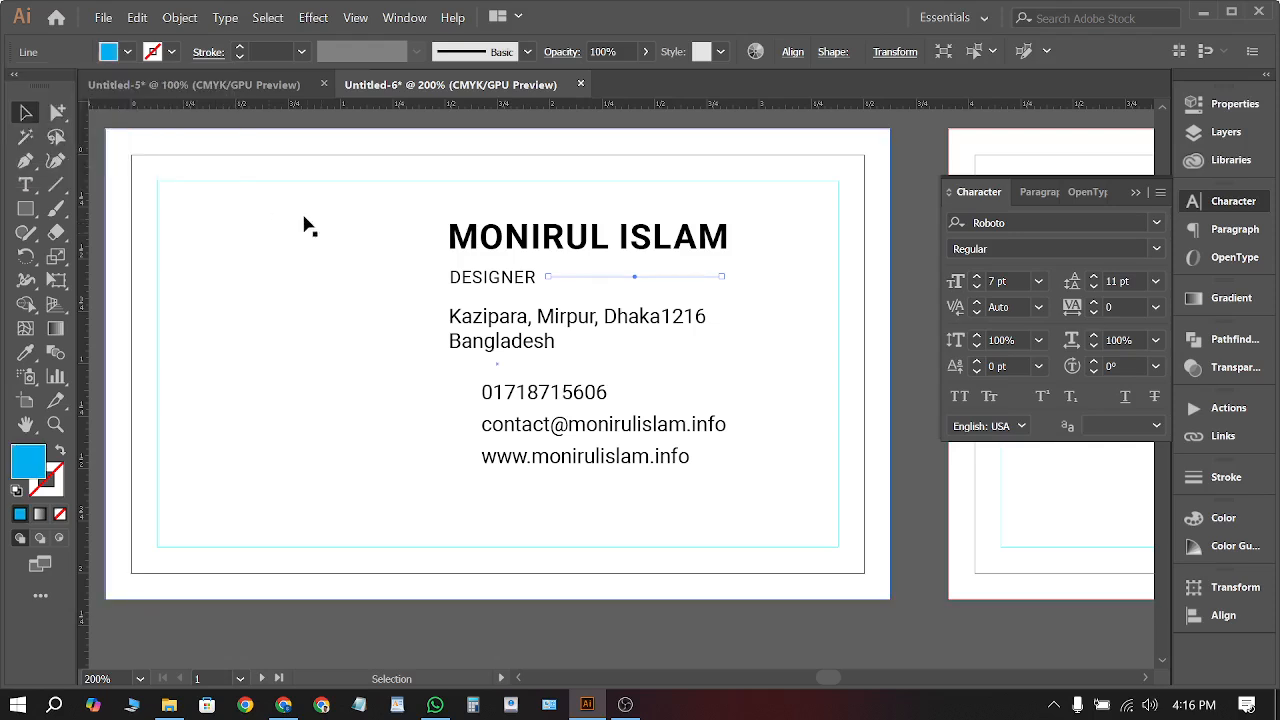
pyautogui.click(60, 452)
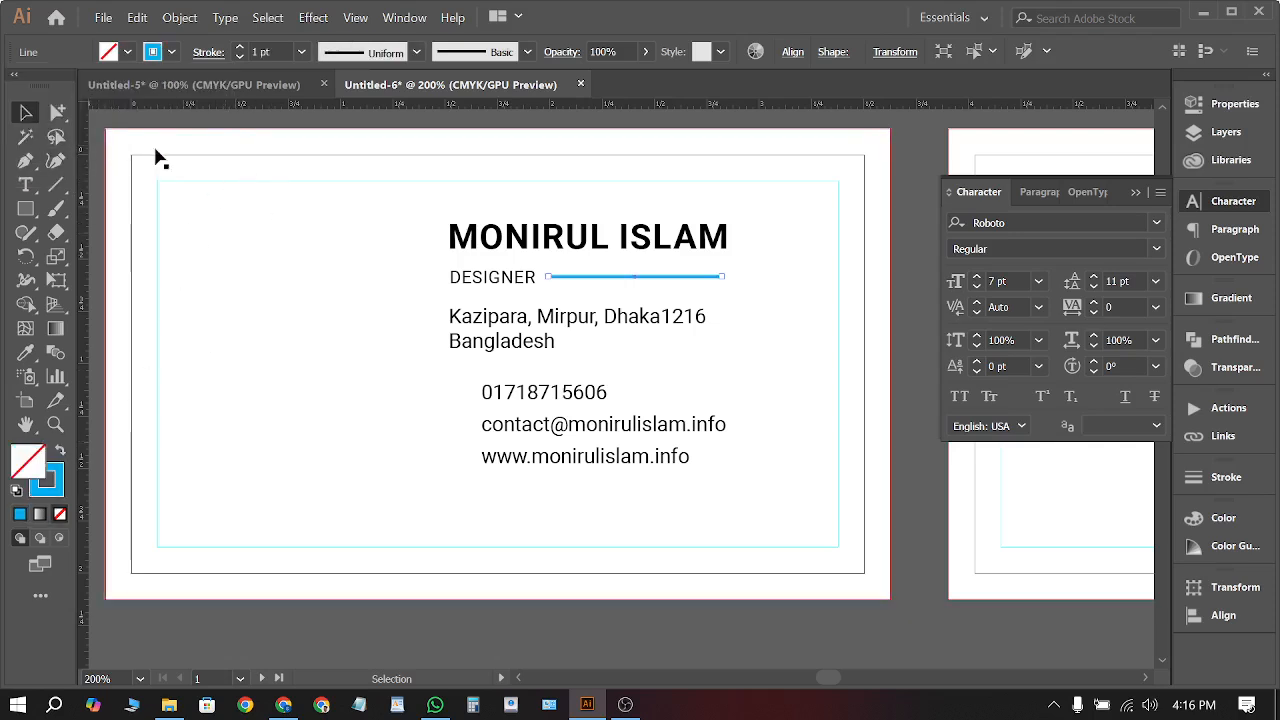
# Change the name heading's fill from black to cyan
pyautogui.click(598, 245)
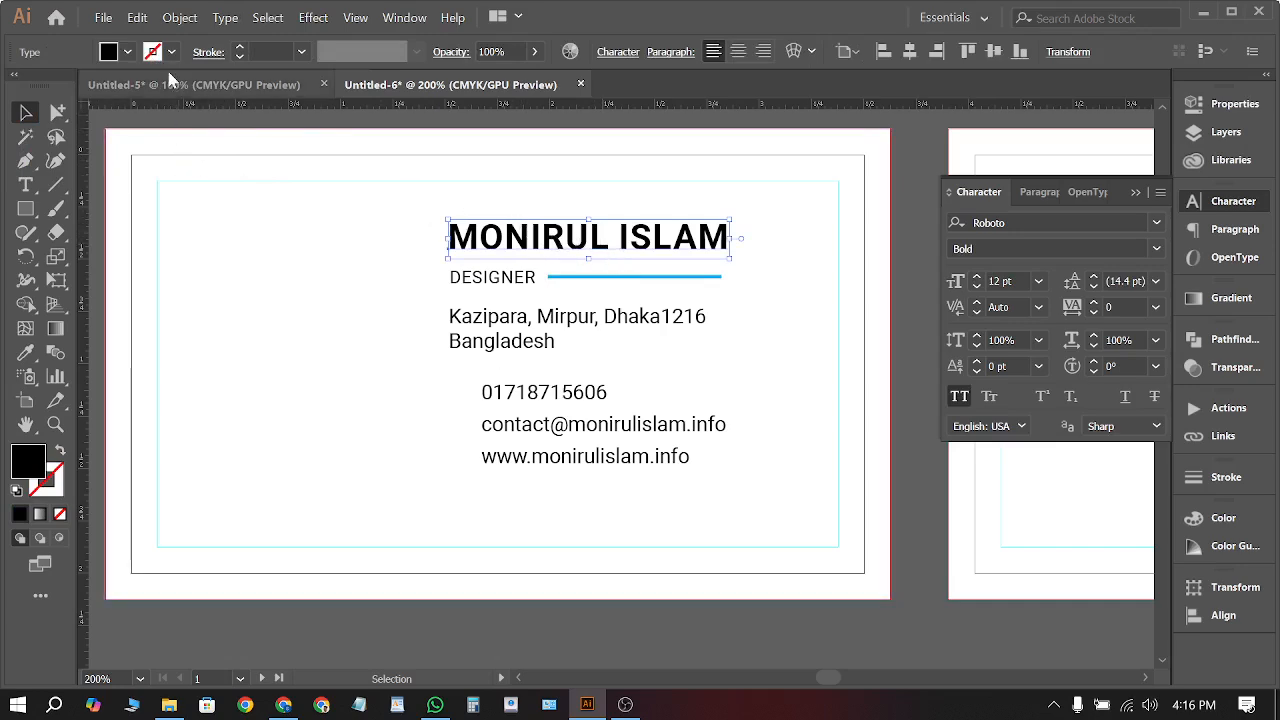
pyautogui.click(127, 52)
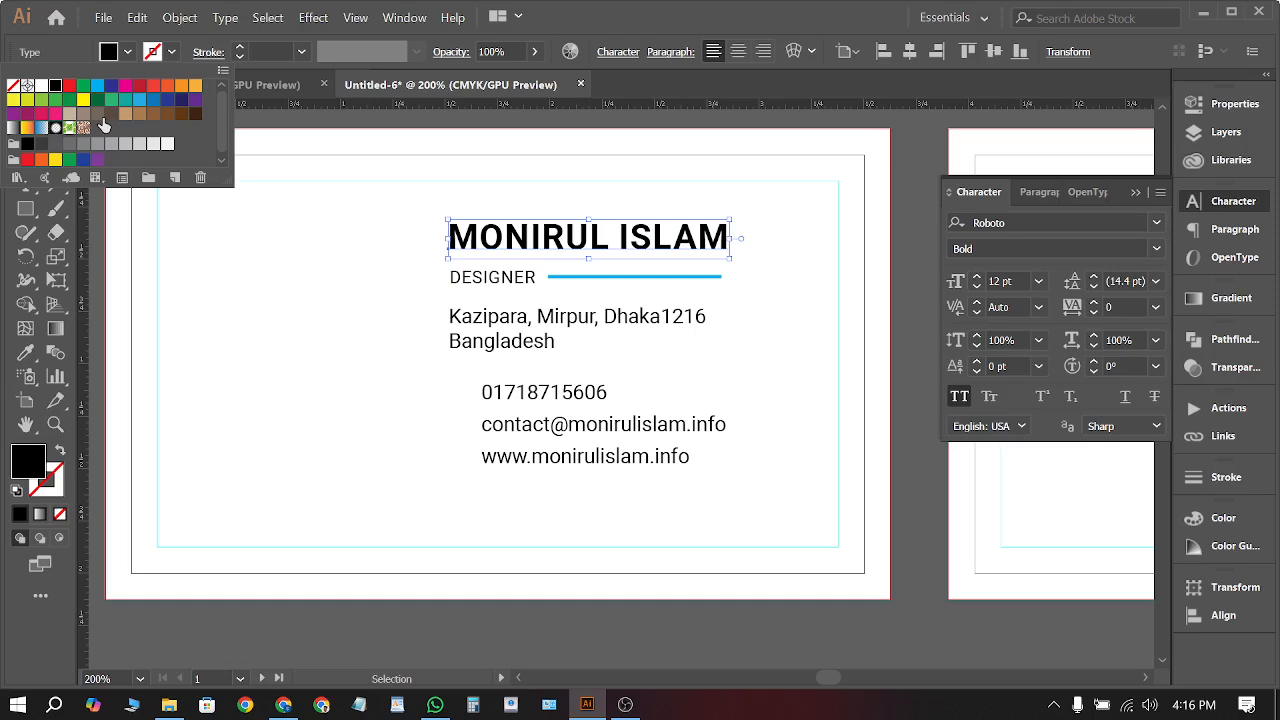
pyautogui.click(96, 86)
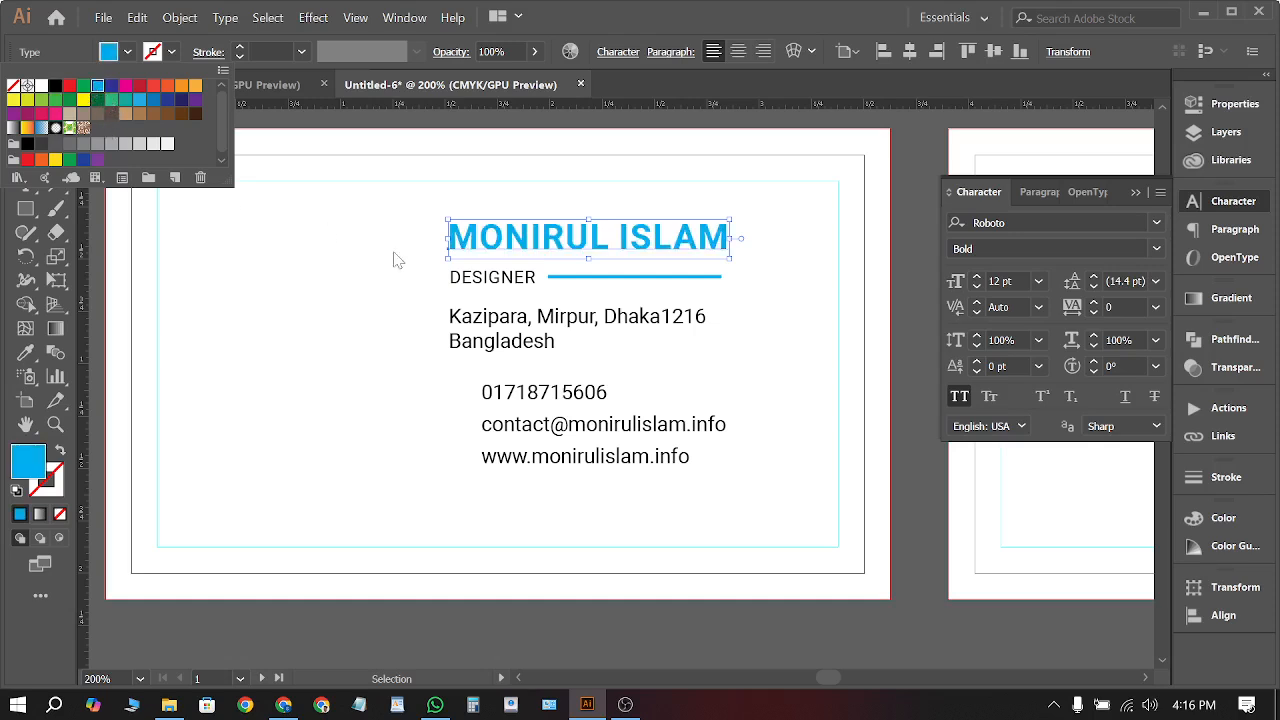
pyautogui.click(895, 398)
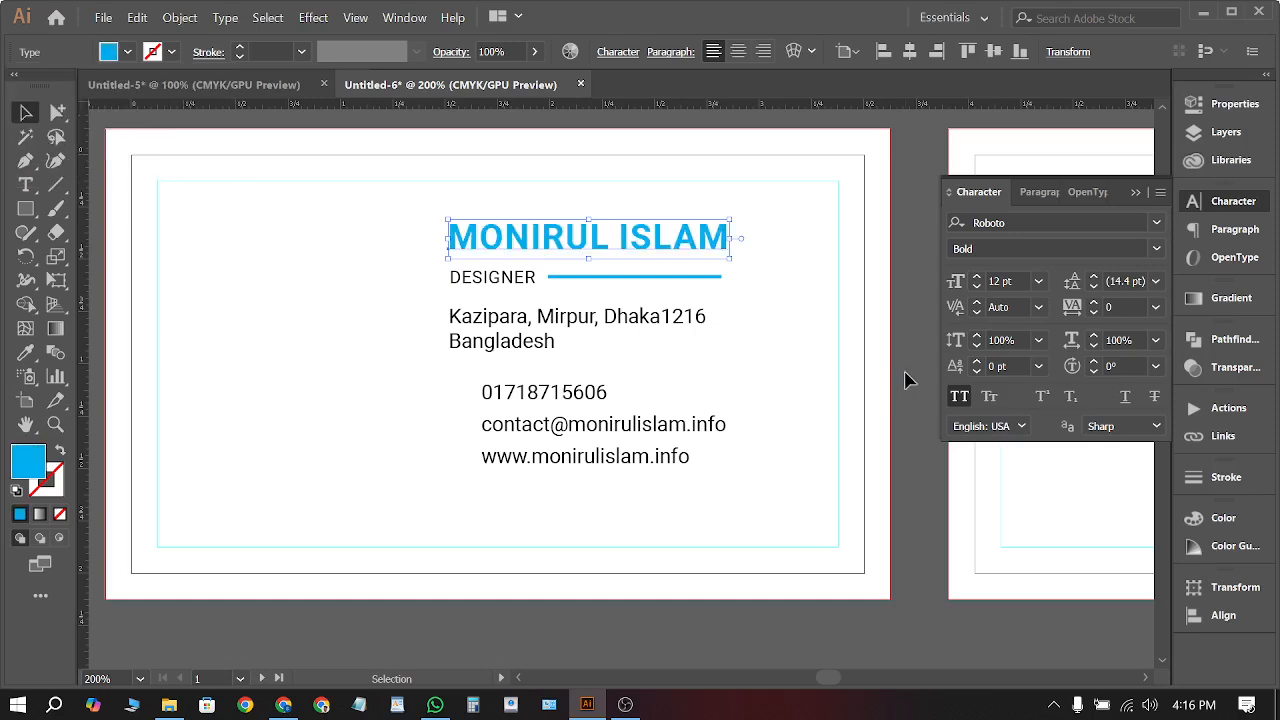
pyautogui.click(284, 704)
# Load the portfolio website in a new Chrome tab after connecting to the TNS Guest Wi-Fi
pyautogui.hotkey('ctrl', 't')
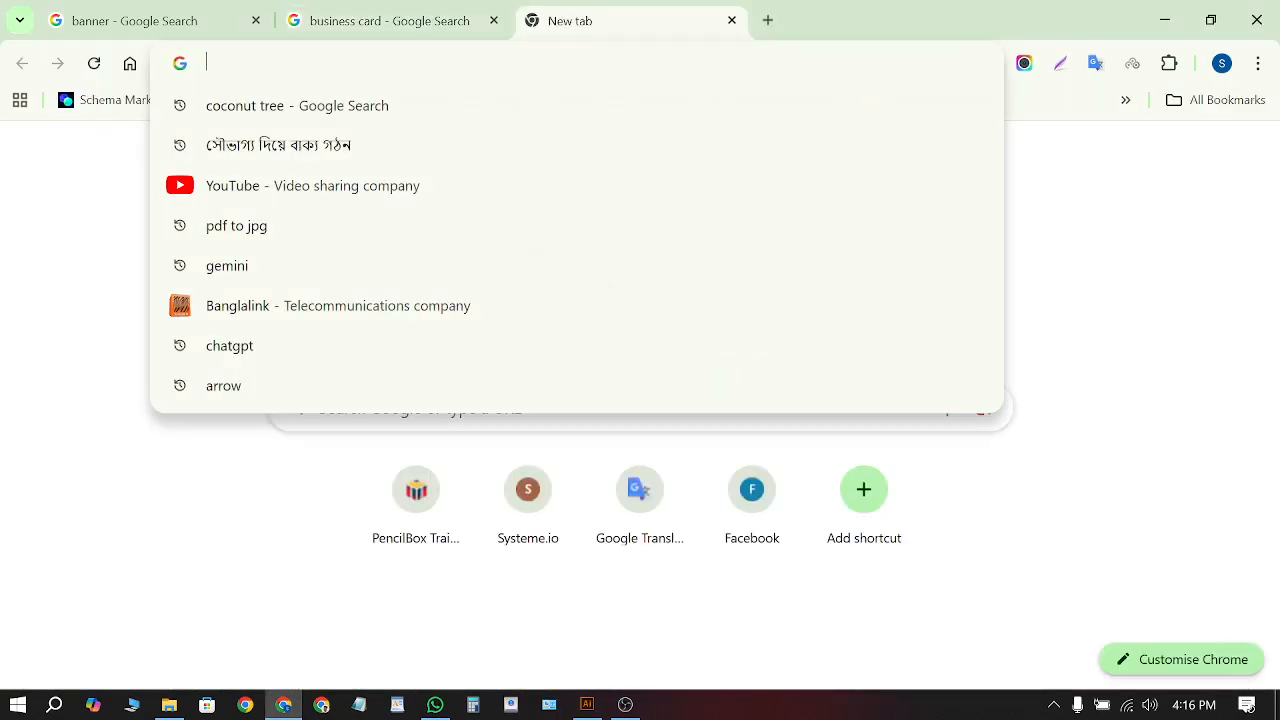
pyautogui.write('moni')
pyautogui.press('Return')
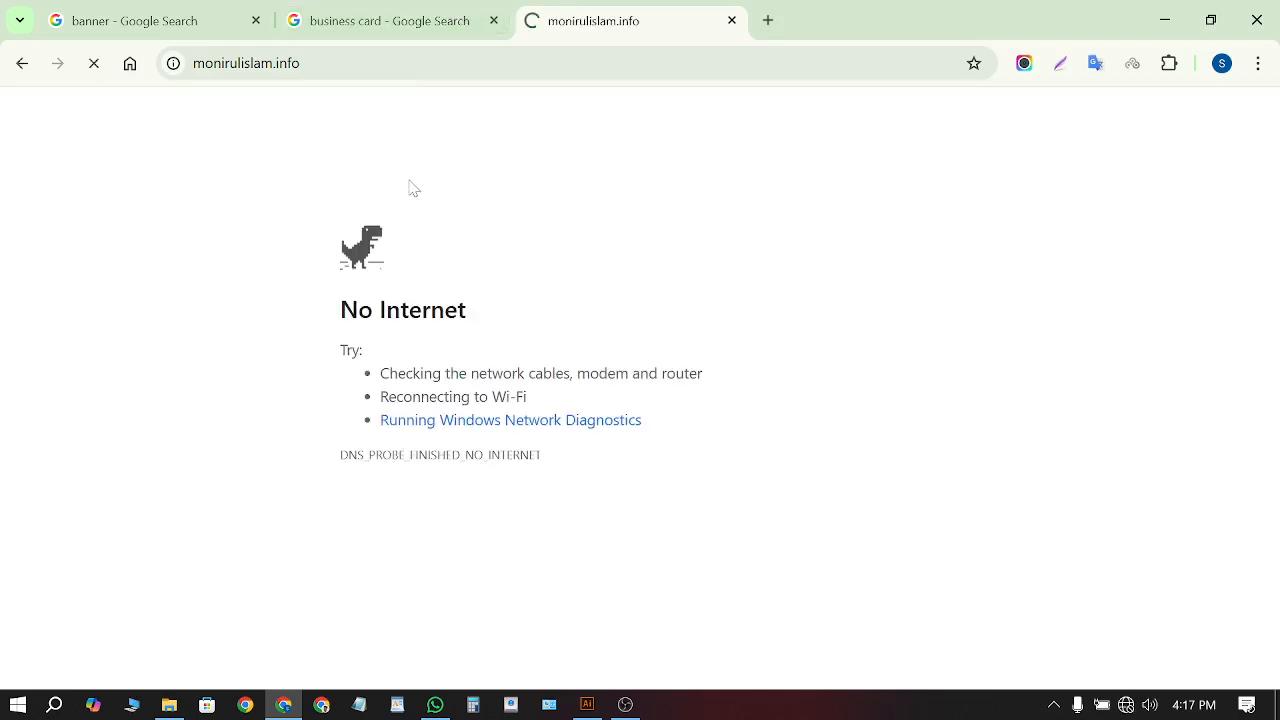
pyautogui.click(1128, 706)
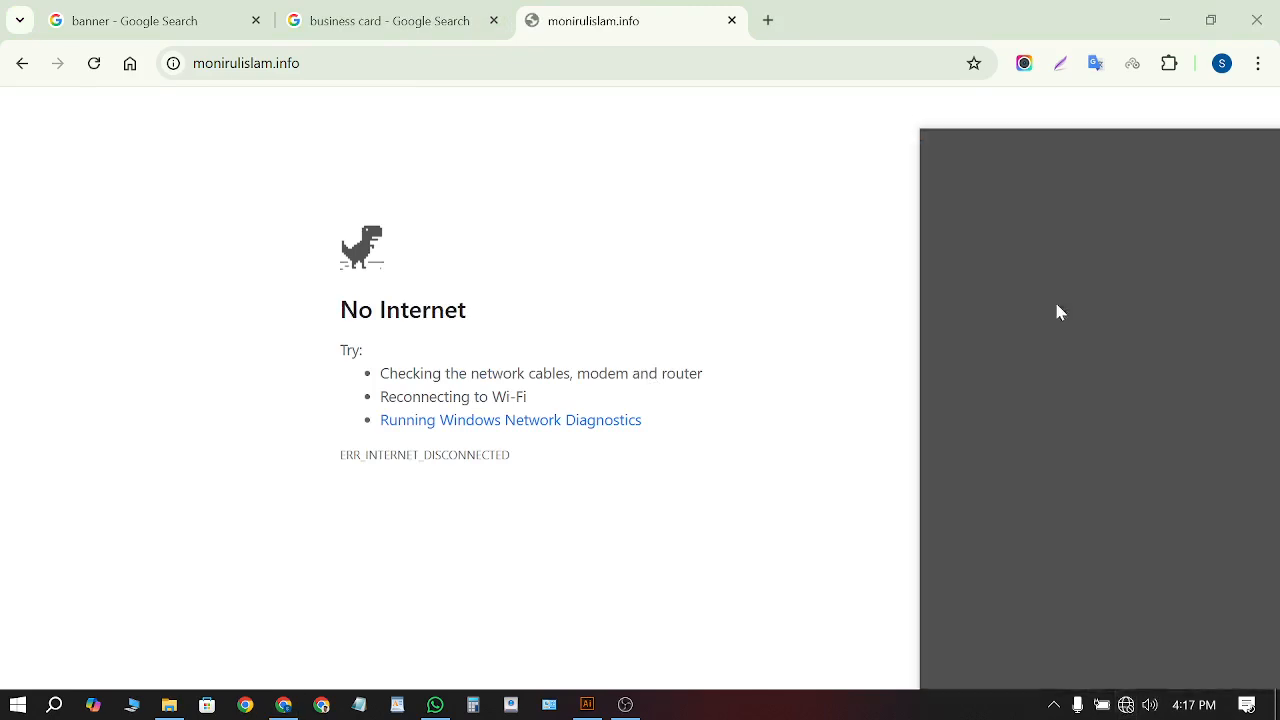
pyautogui.click(1035, 195)
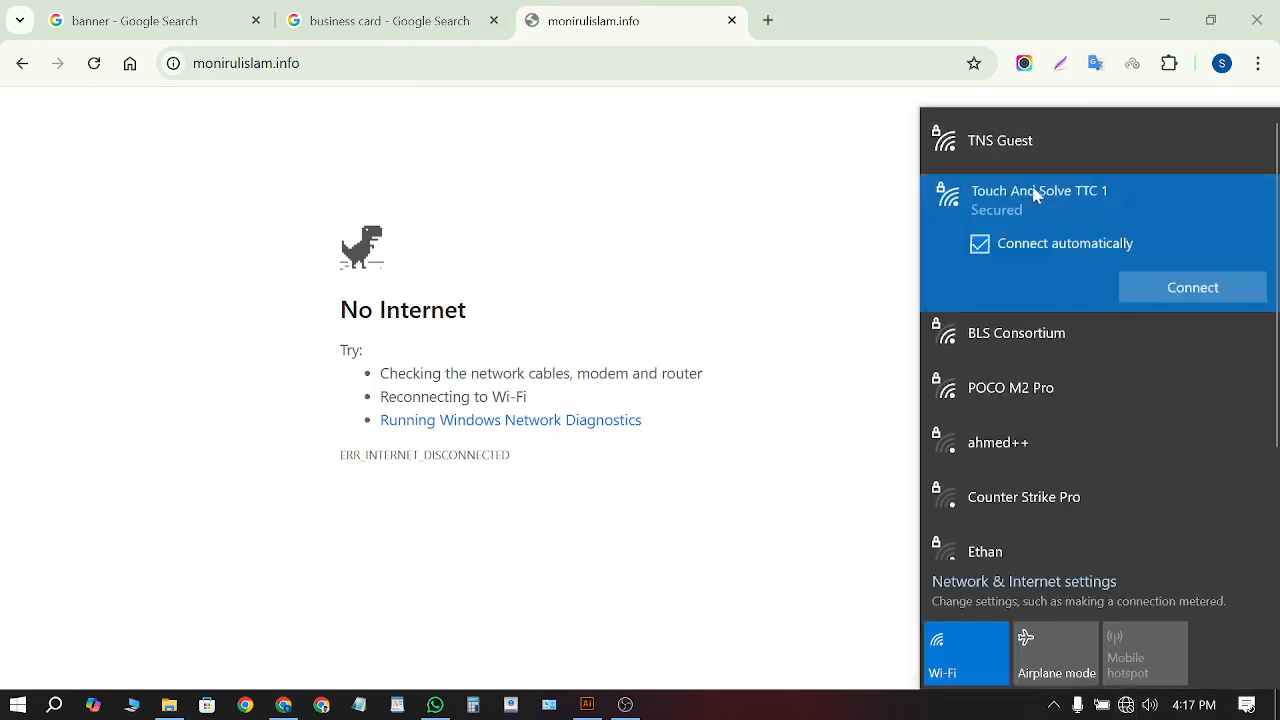
pyautogui.click(1160, 287)
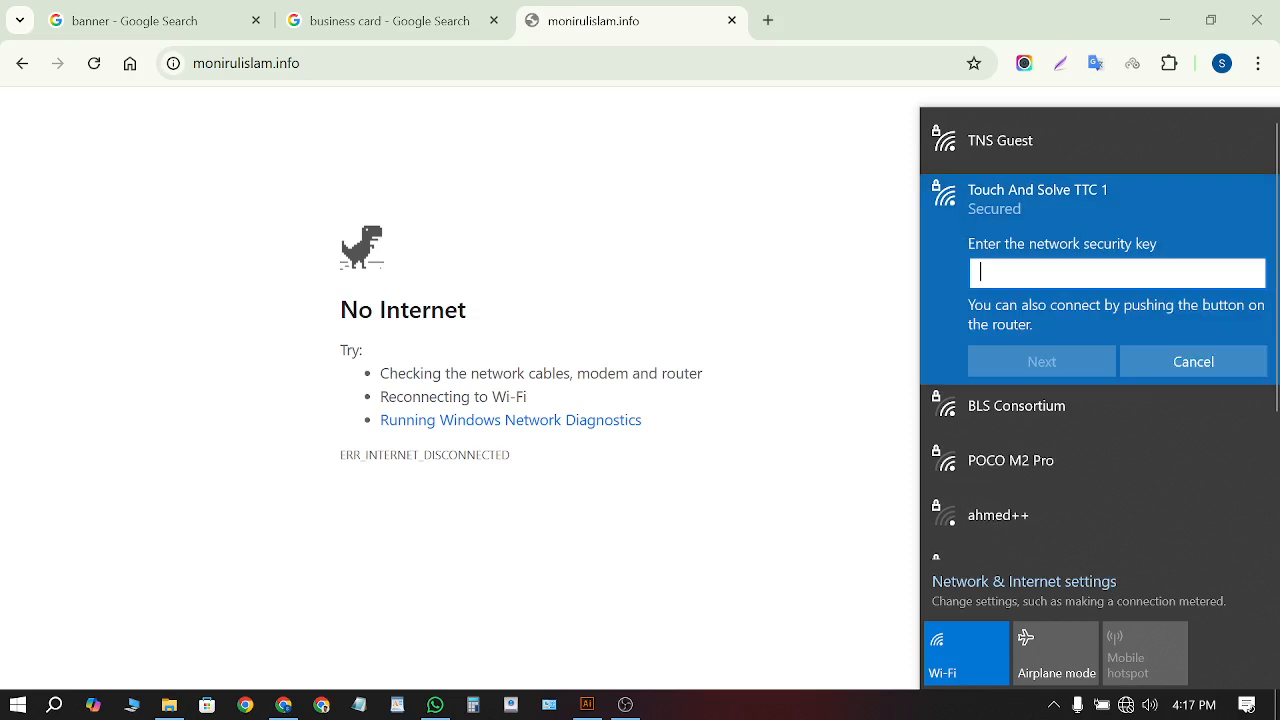
pyautogui.scroll(-4, 1037, 480)
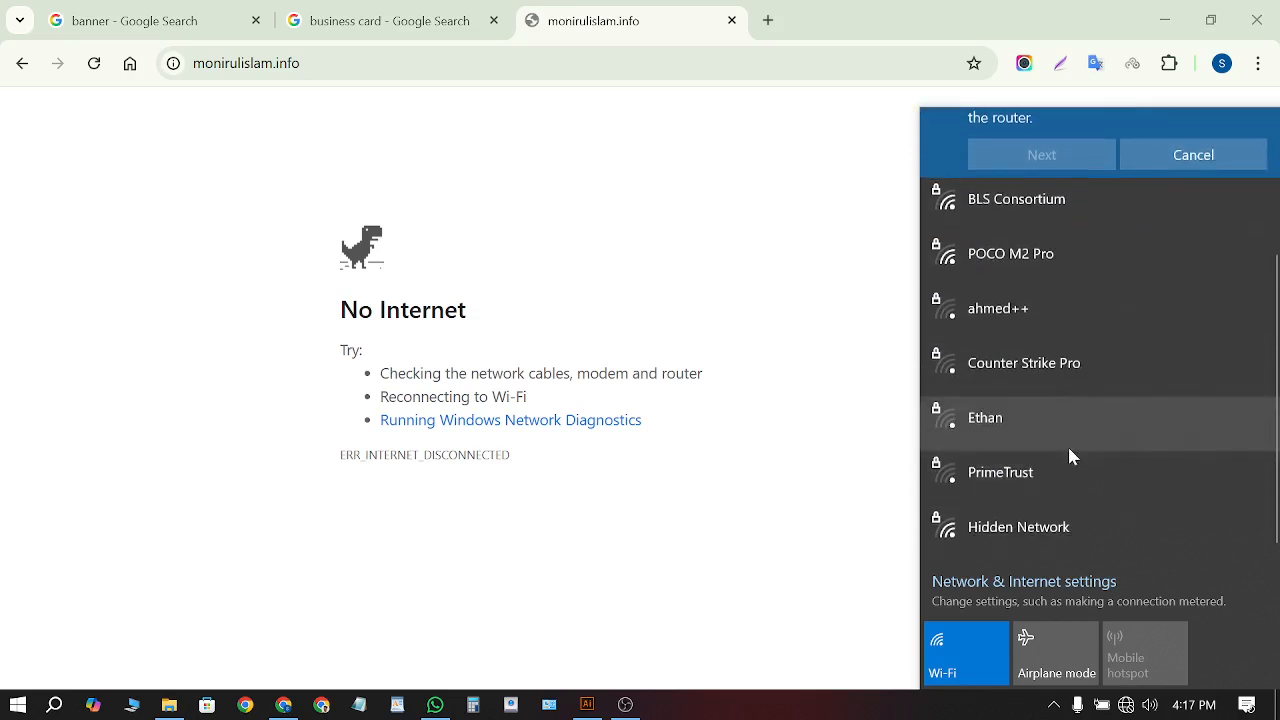
pyautogui.scroll(4, 1088, 490)
pyautogui.click(1020, 140)
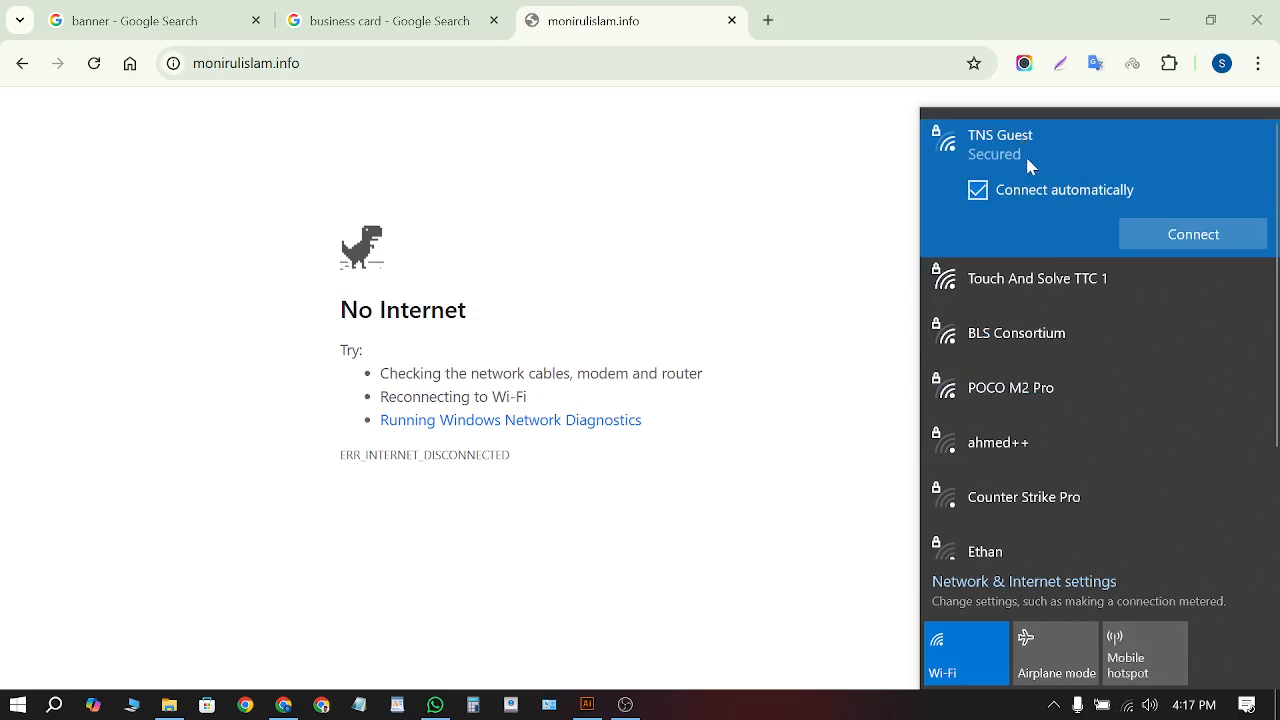
pyautogui.click(1175, 240)
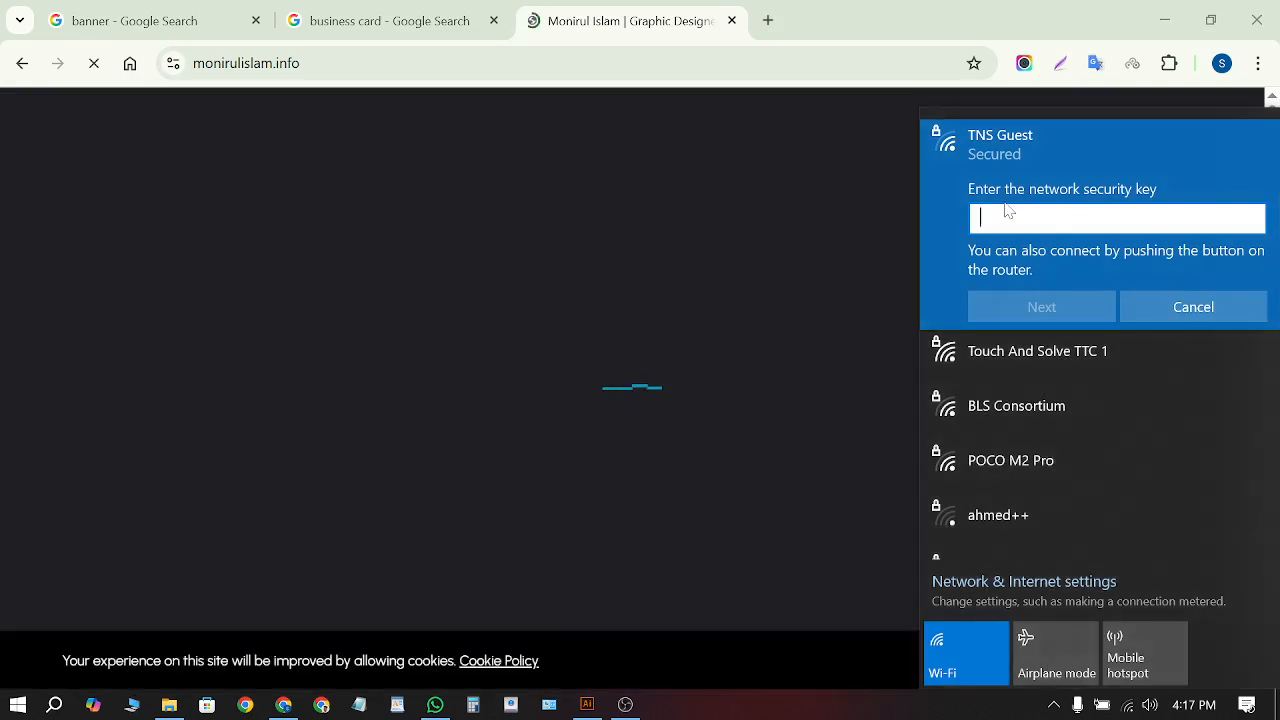
pyautogui.click(791, 320)
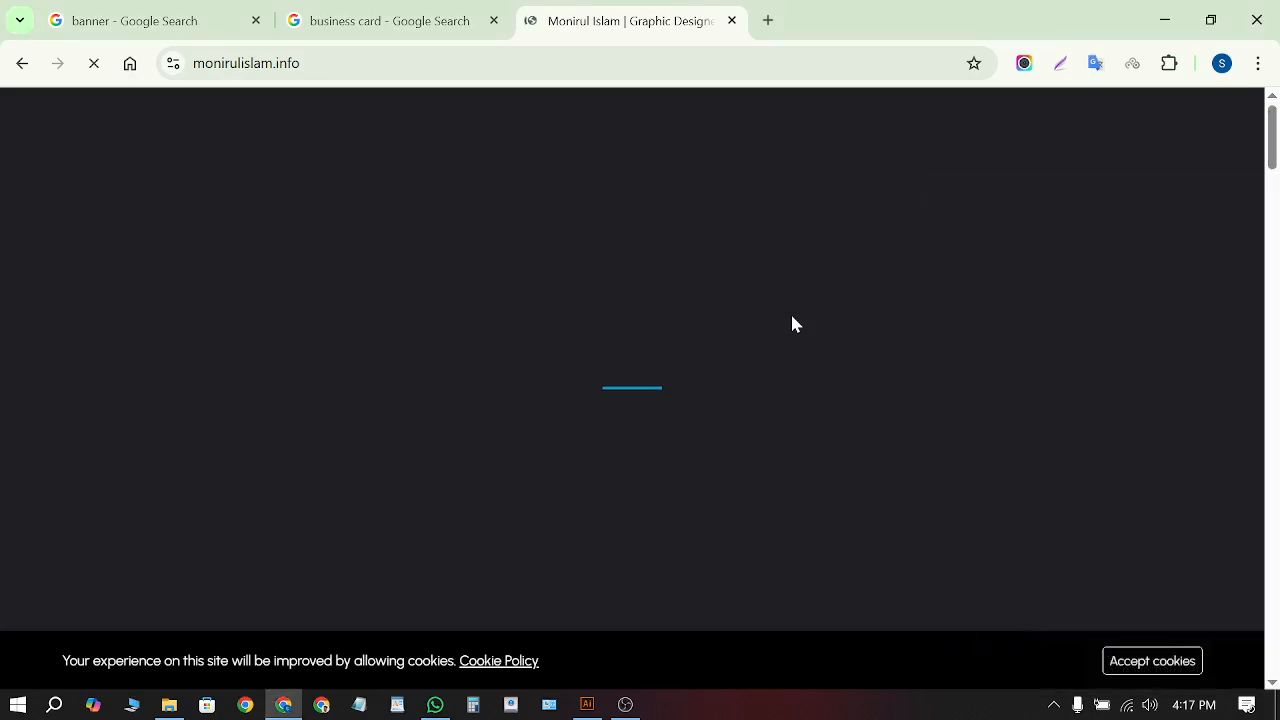
# Accept the site's cookies and copy the header logo image
pyautogui.click(1171, 664)
pyautogui.scroll(-4, 463, 300)
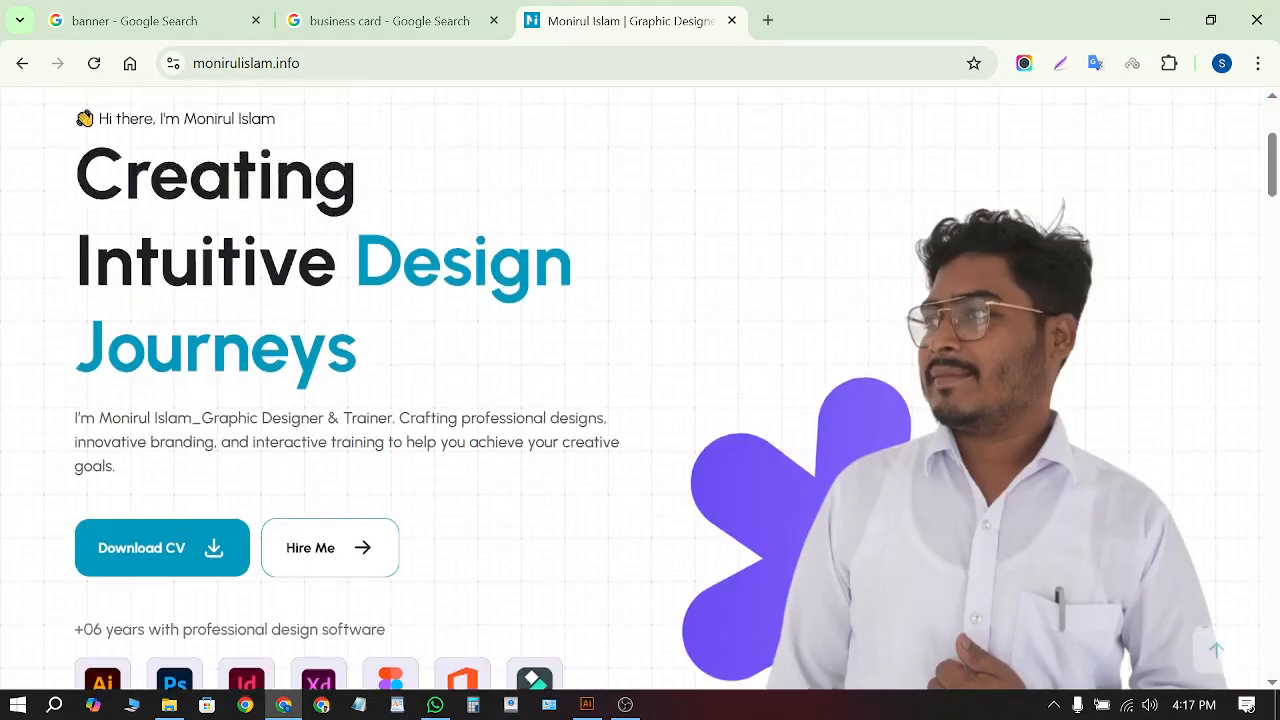
pyautogui.scroll(1, 463, 320)
pyautogui.scroll(3, 463, 330)
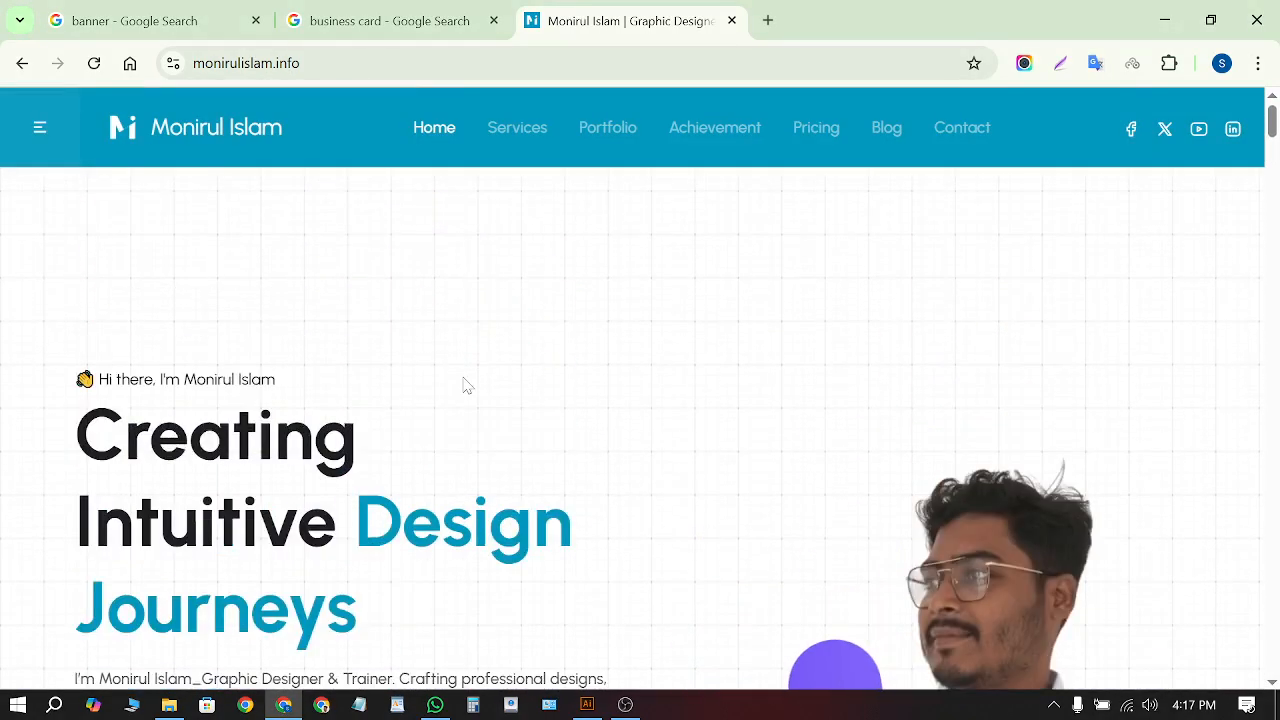
pyautogui.moveTo(125, 128)
pyautogui.mouseDown()
pyautogui.moveTo(123, 183)
pyautogui.moveTo(177, 223)
pyautogui.moveTo(124, 136)
pyautogui.mouseUp()
pyautogui.rightClick(124, 136)
pyautogui.click(200, 457)
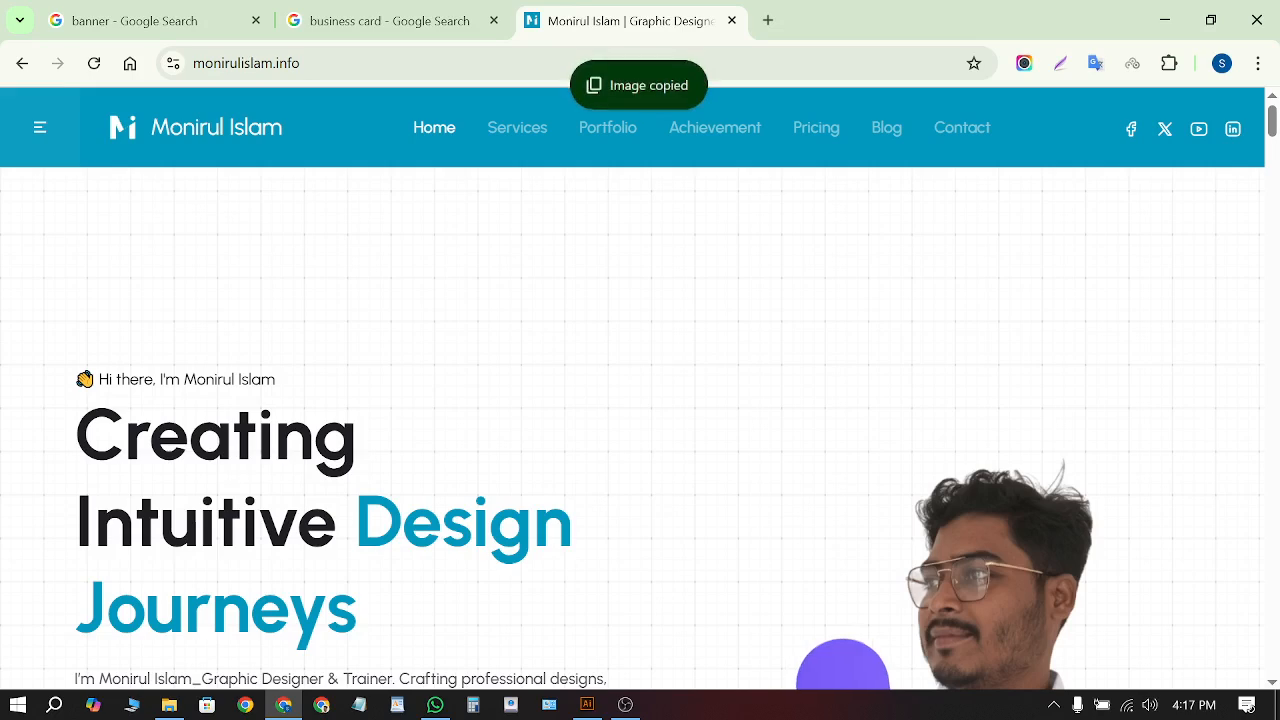
pyautogui.click(587, 704)
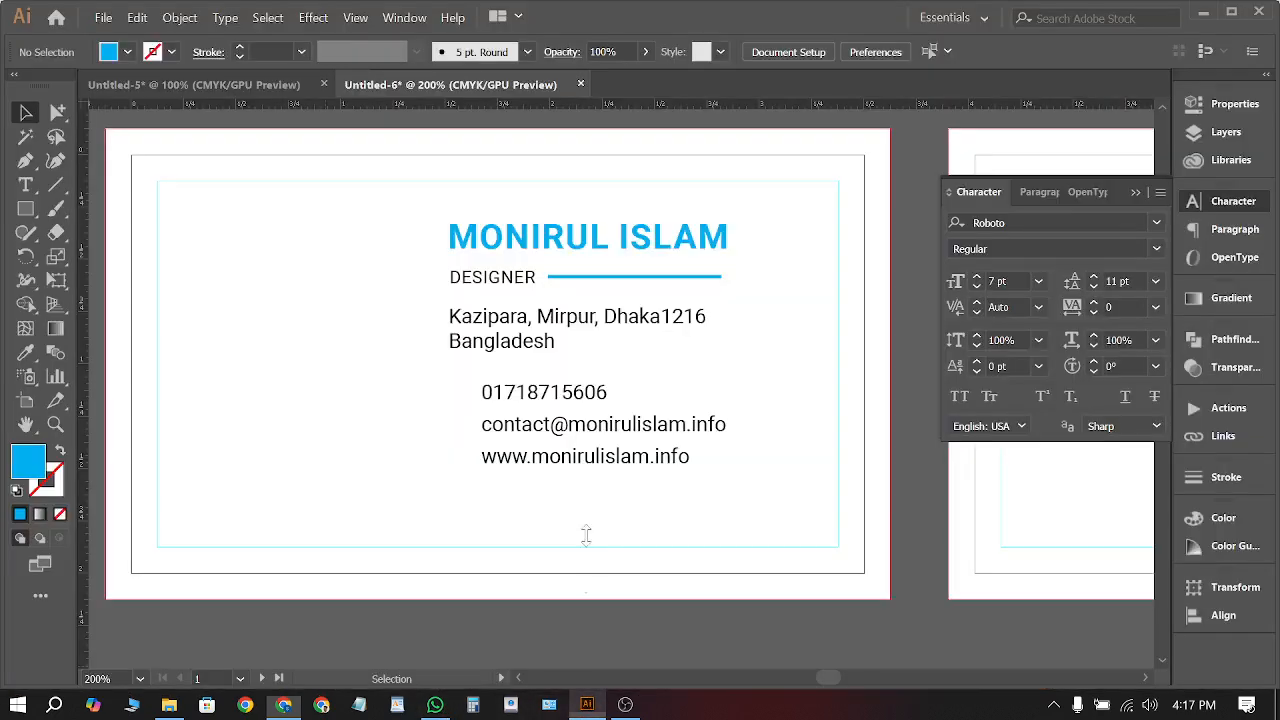
# Paste the copied Mi logo and scale it down to a small square
pyautogui.hotkey('ctrl', 'v')
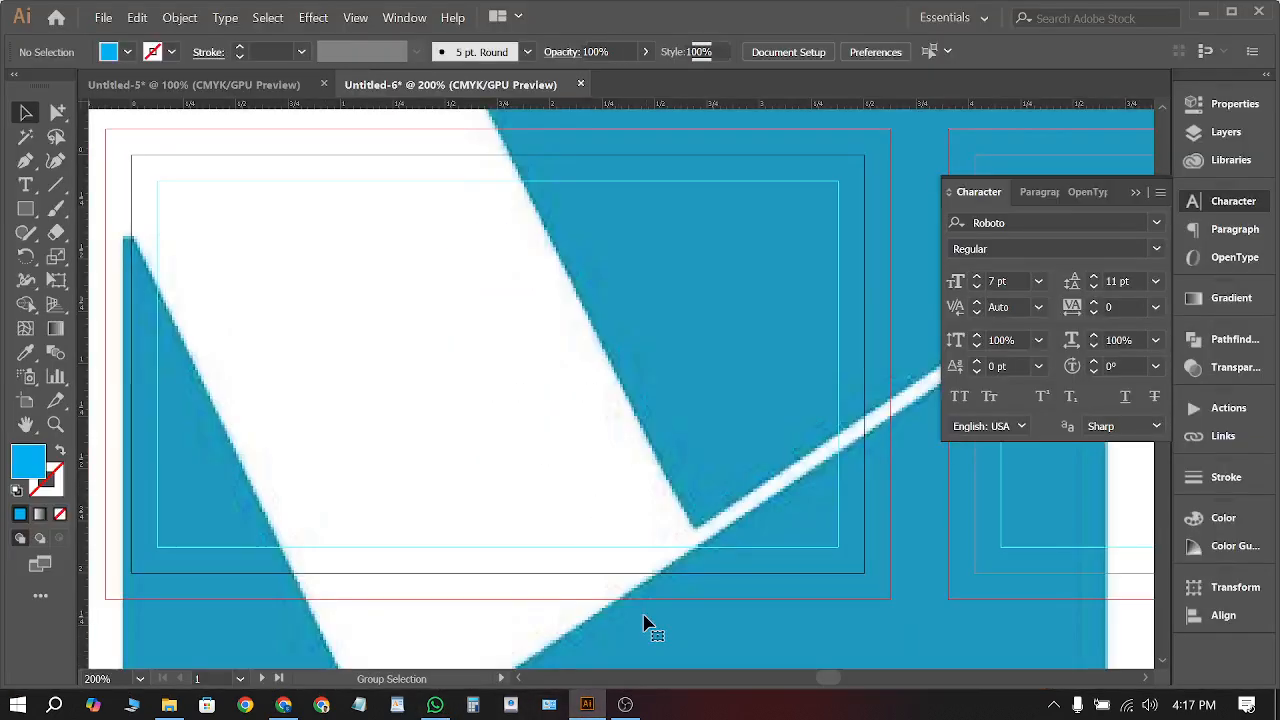
pyautogui.scroll(-5, 677, 446)
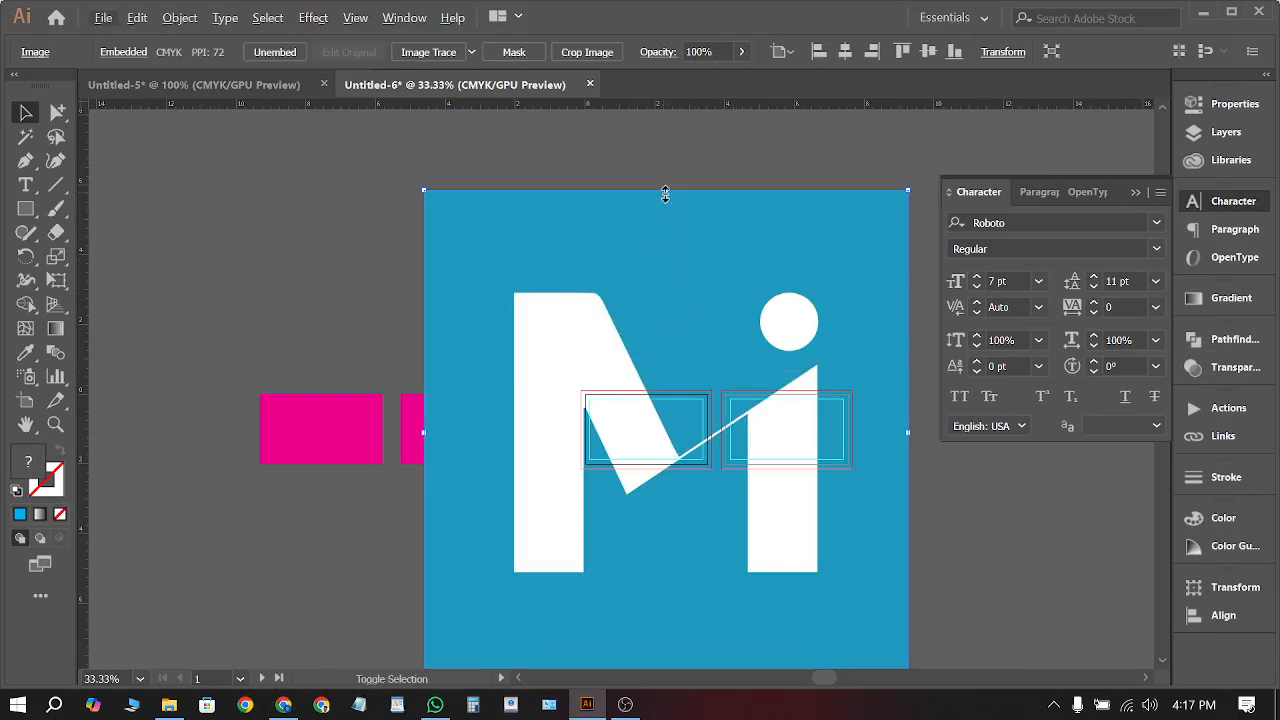
pyautogui.moveTo(665, 194); pyautogui.dragTo(621, 424)
pyautogui.scroll(5, 614, 412)
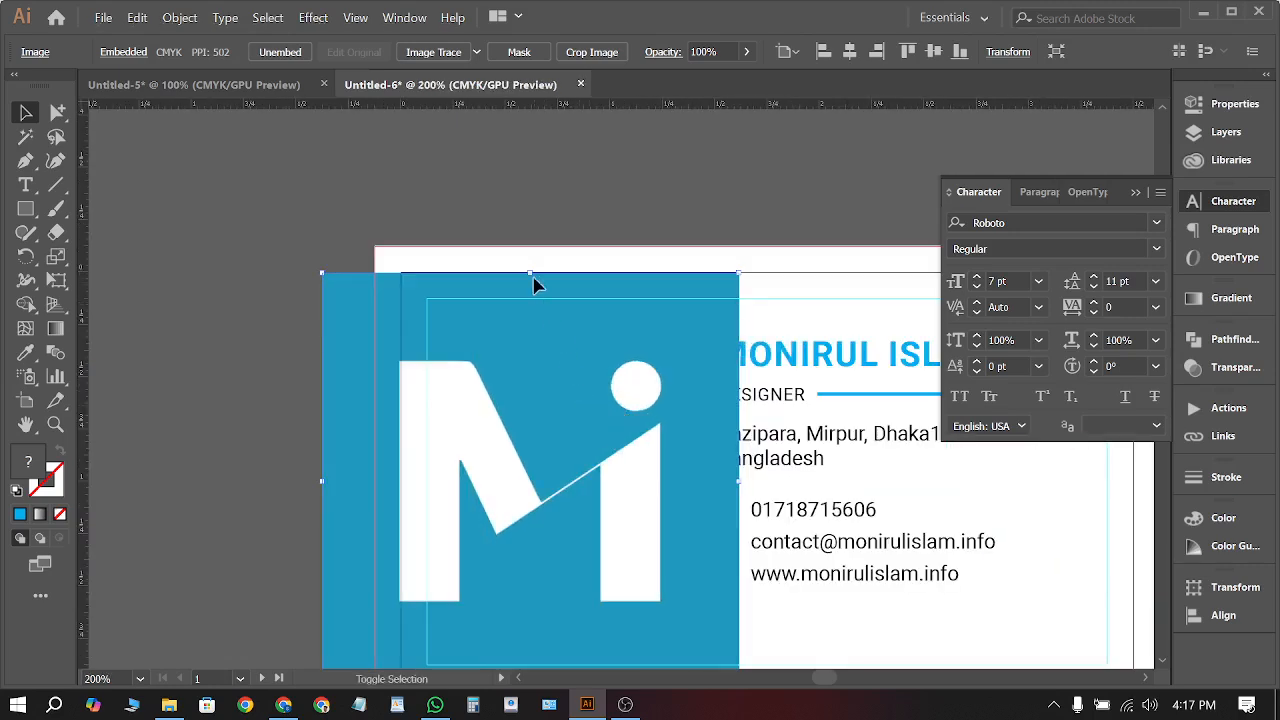
pyautogui.moveTo(532, 277); pyautogui.dragTo(609, 509)
# Position the logo on the front card's left side beside the name and contacts
pyautogui.moveTo(565, 598); pyautogui.dragTo(582, 441)
pyautogui.scroll(-5, 343, 300)
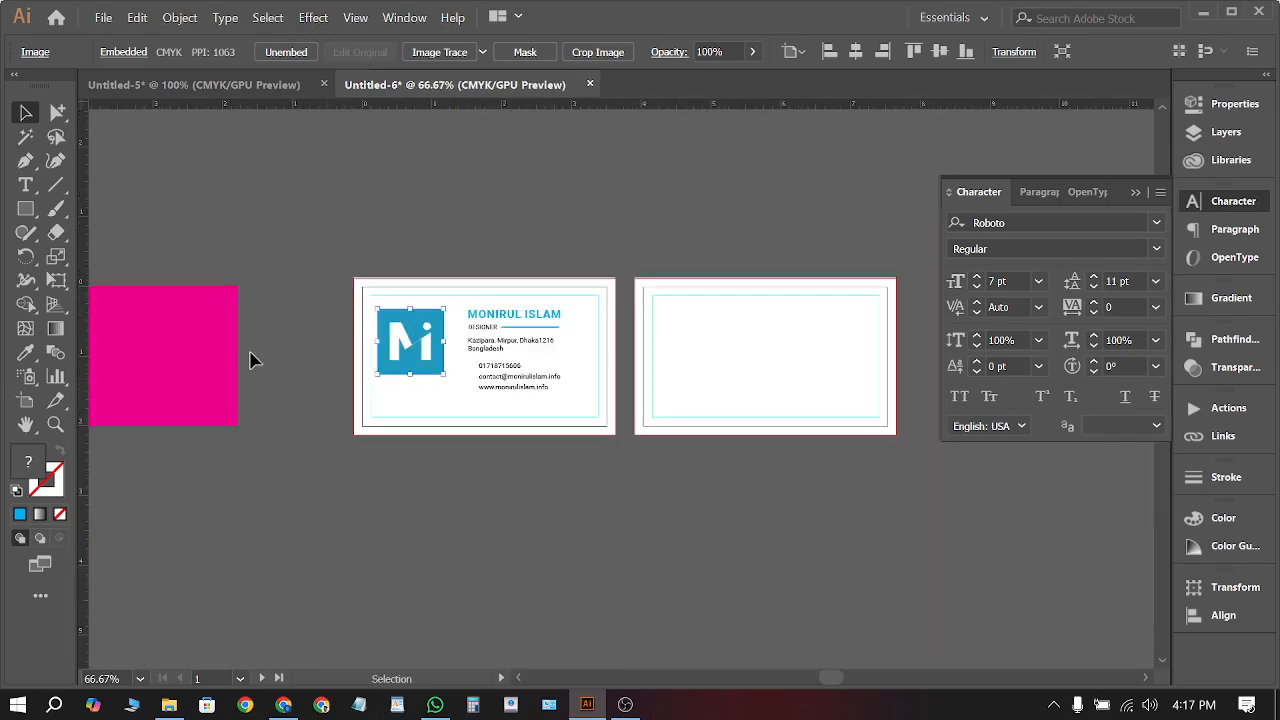
pyautogui.click(360, 347)
pyautogui.scroll(4, 360, 347)
pyautogui.moveTo(441, 348); pyautogui.dragTo(448, 352)
pyautogui.click(143, 431)
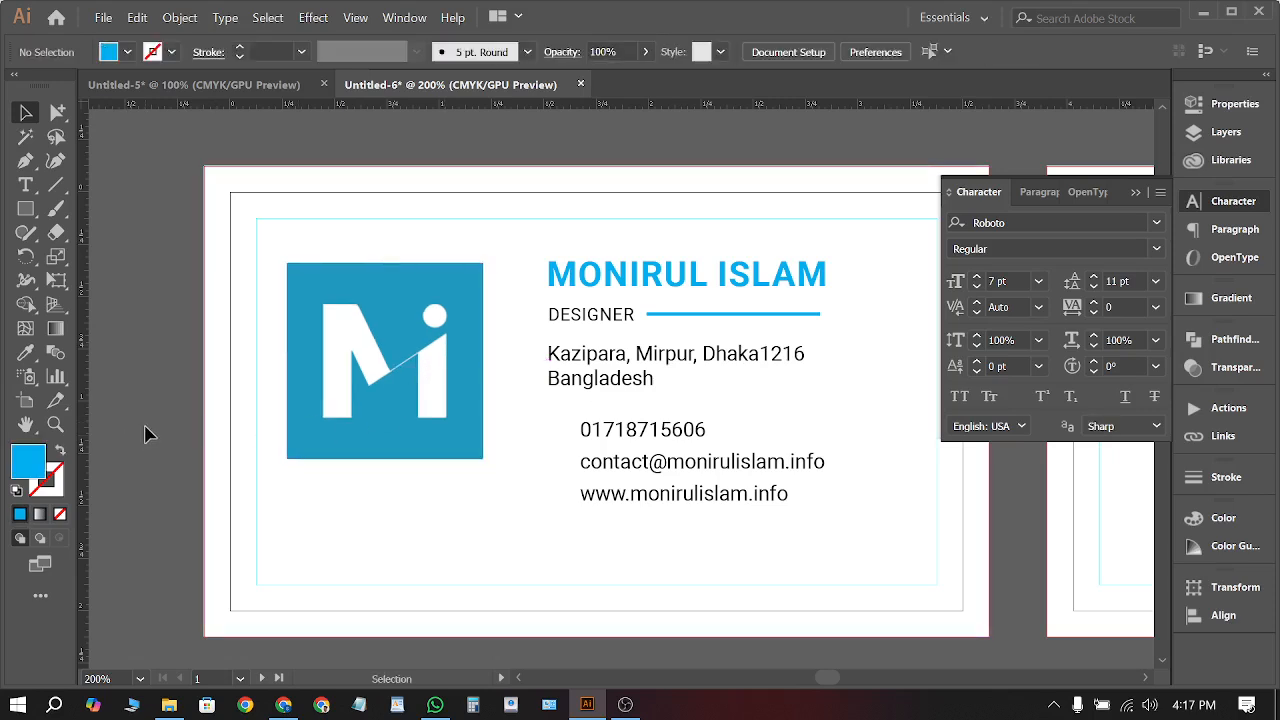
pyautogui.scroll(-2, 422, 347)
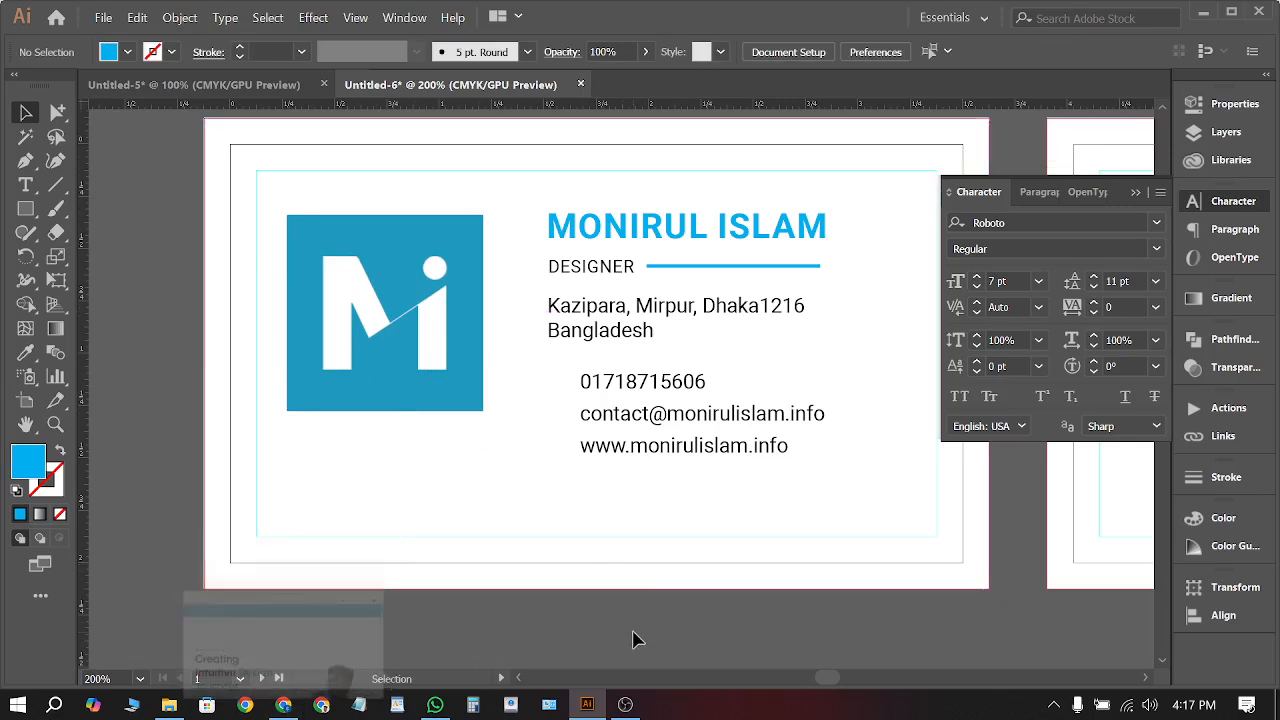
pyautogui.hscroll(1, 634, 634)
pyautogui.hscroll(4, 628, 626)
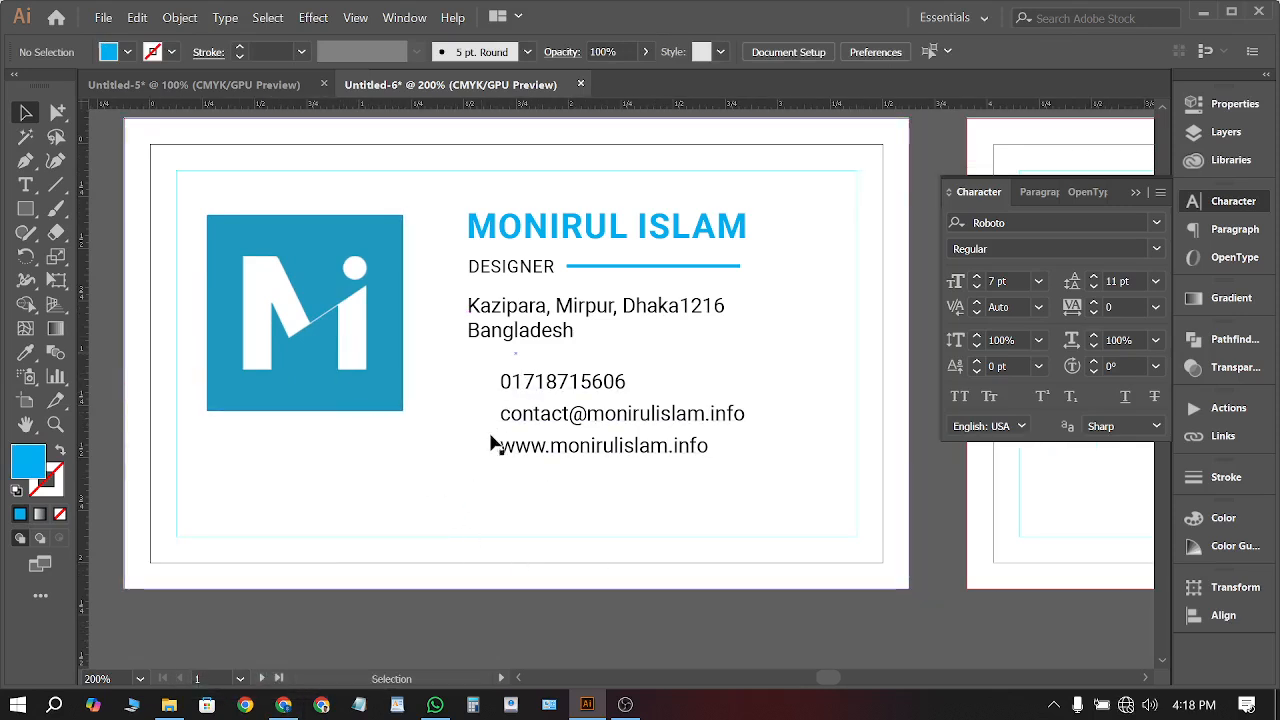
# Search Google Images for 'call icon' in a new Chrome tab
pyautogui.click(283, 704)
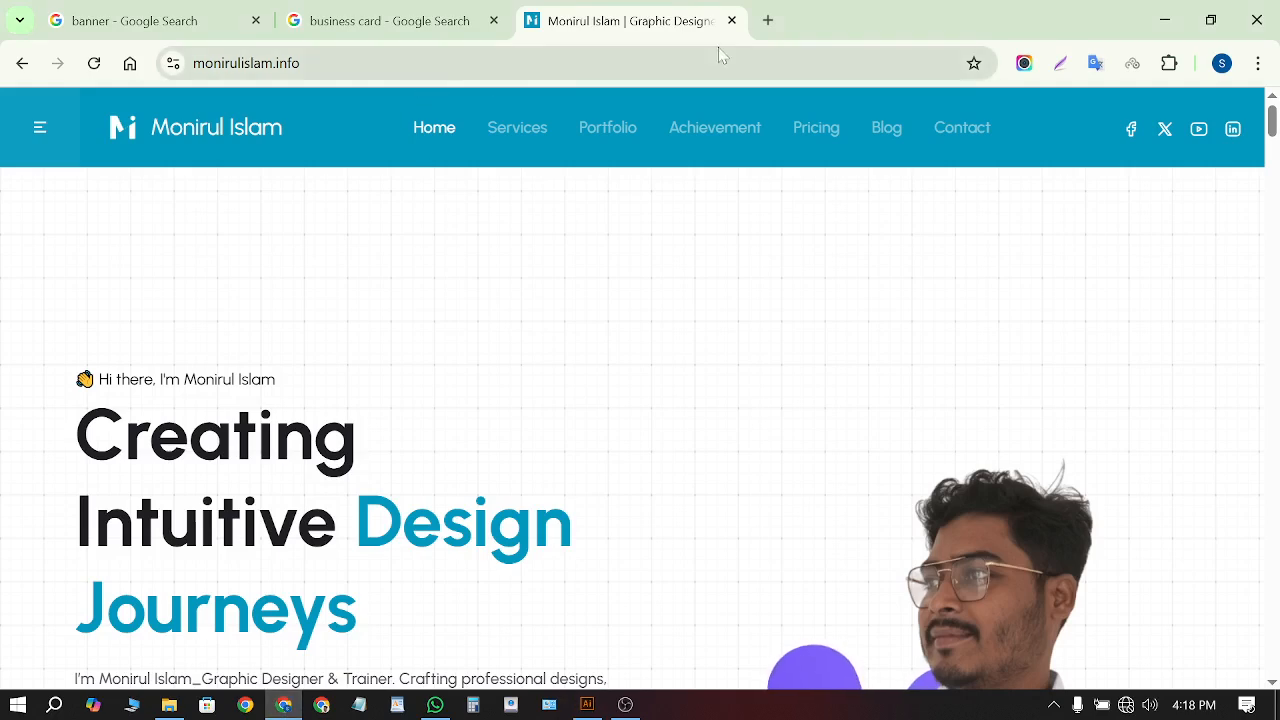
pyautogui.click(766, 22)
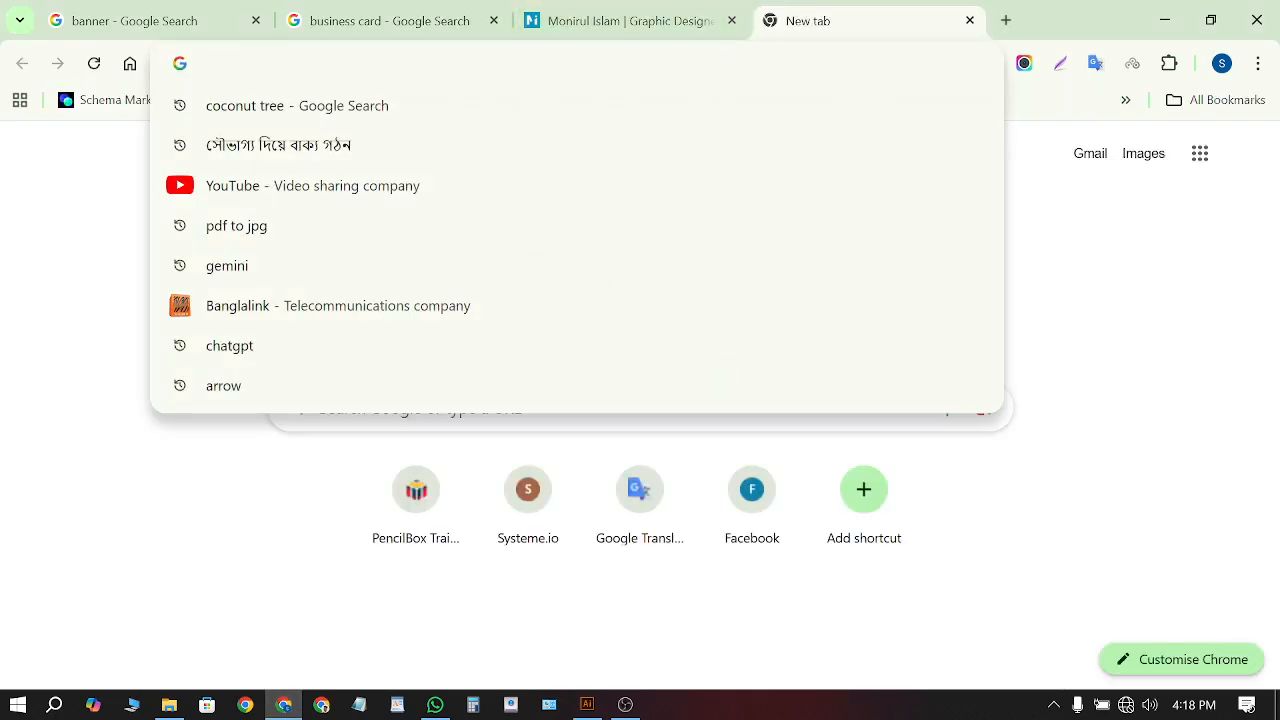
pyautogui.write('call icon')
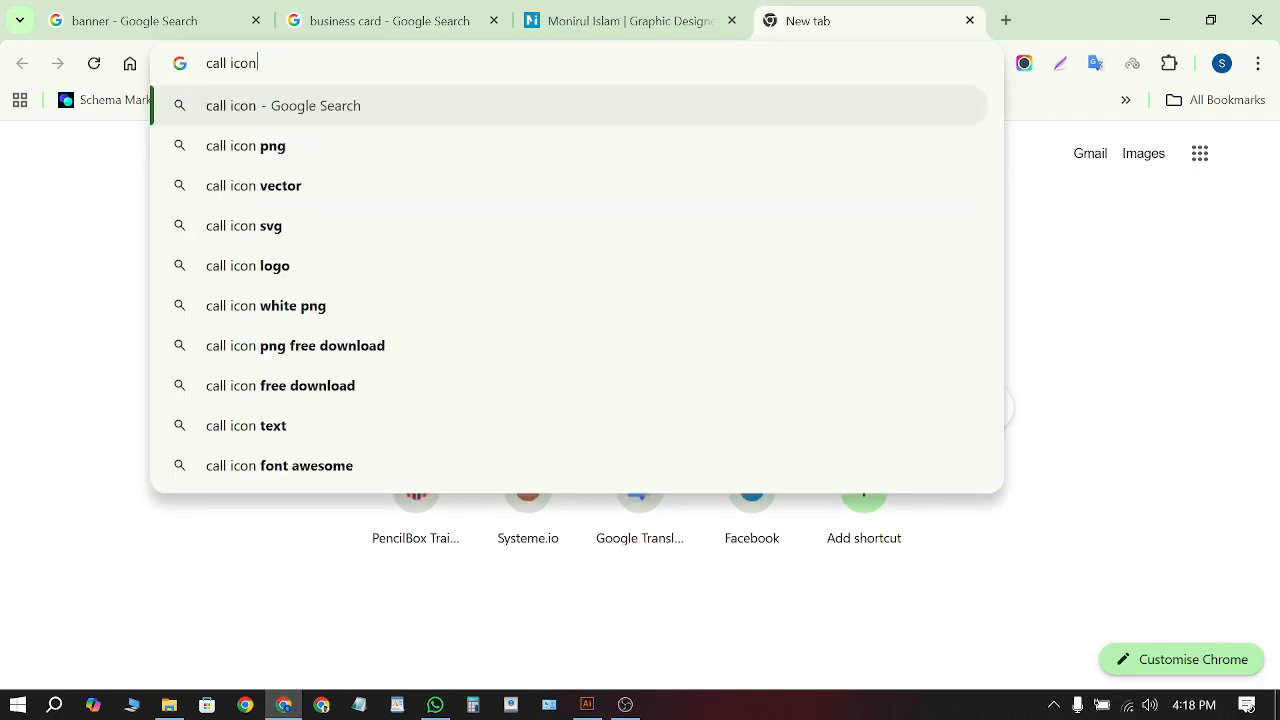
pyautogui.press('Return')
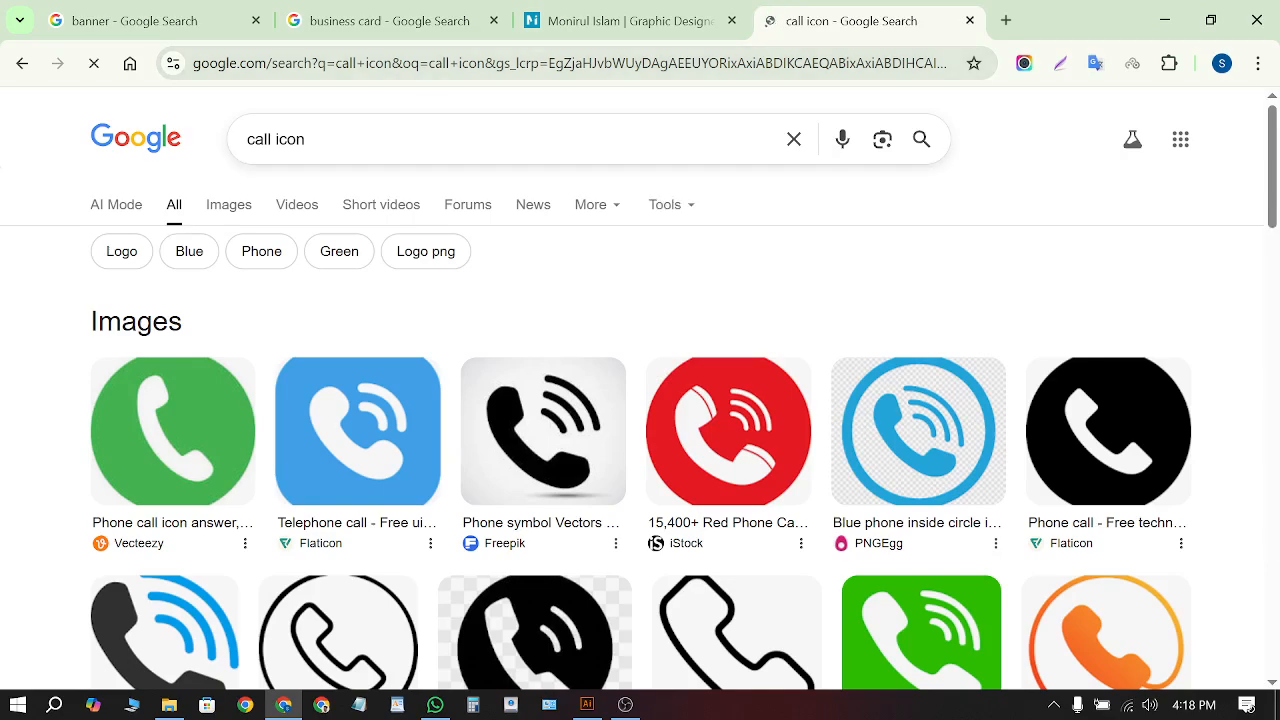
pyautogui.scroll(-3, 490, 380)
pyautogui.scroll(2, 270, 425)
pyautogui.scroll(1, 270, 425)
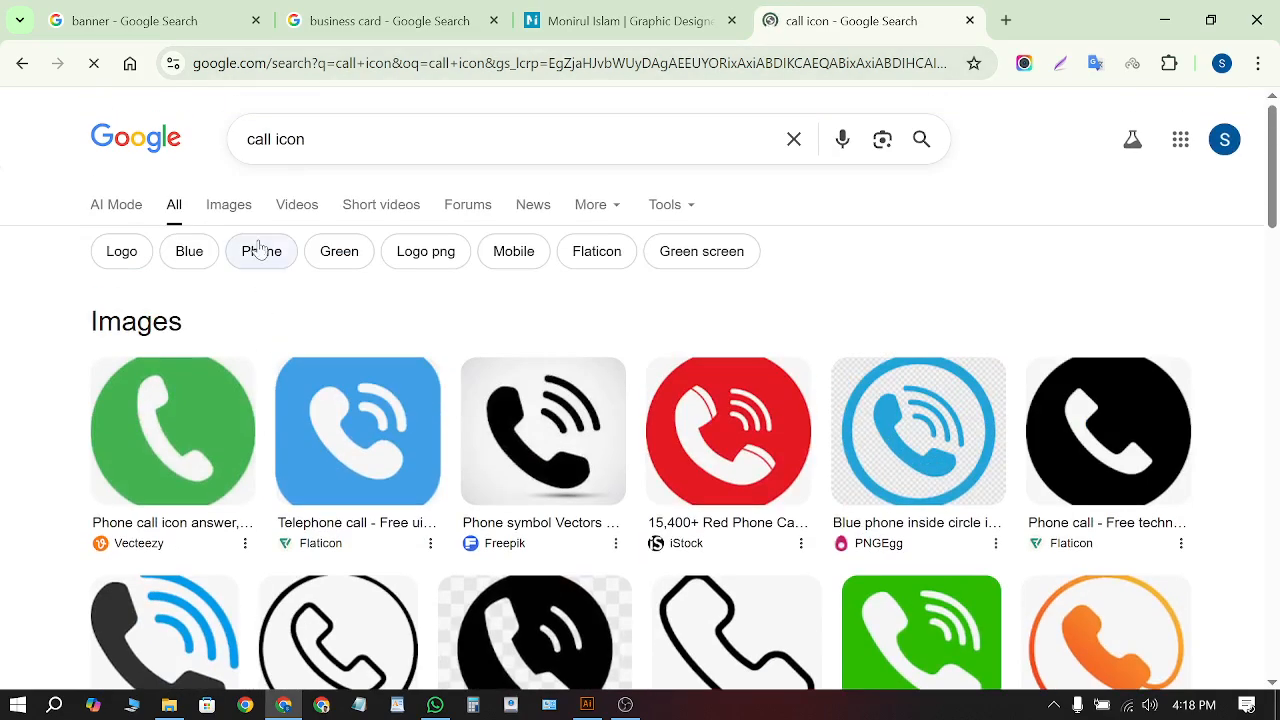
pyautogui.click(229, 204)
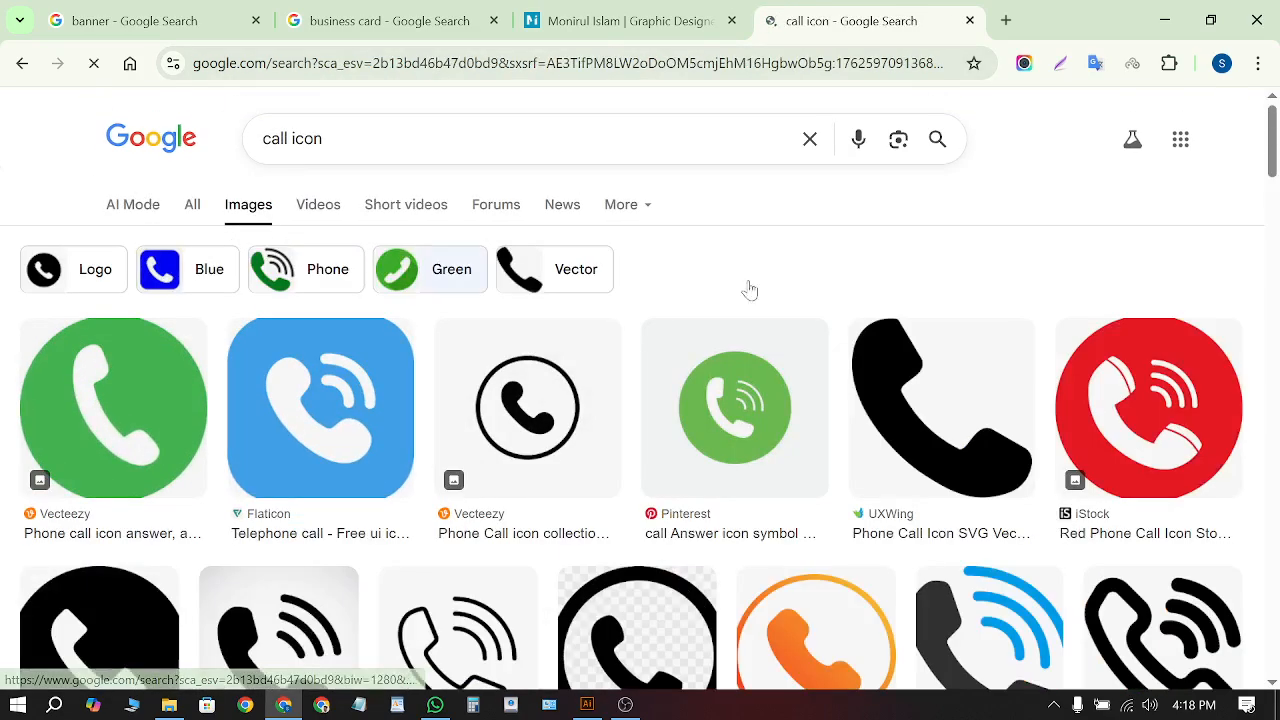
pyautogui.scroll(-5, 860, 300)
pyautogui.scroll(-3, 906, 312)
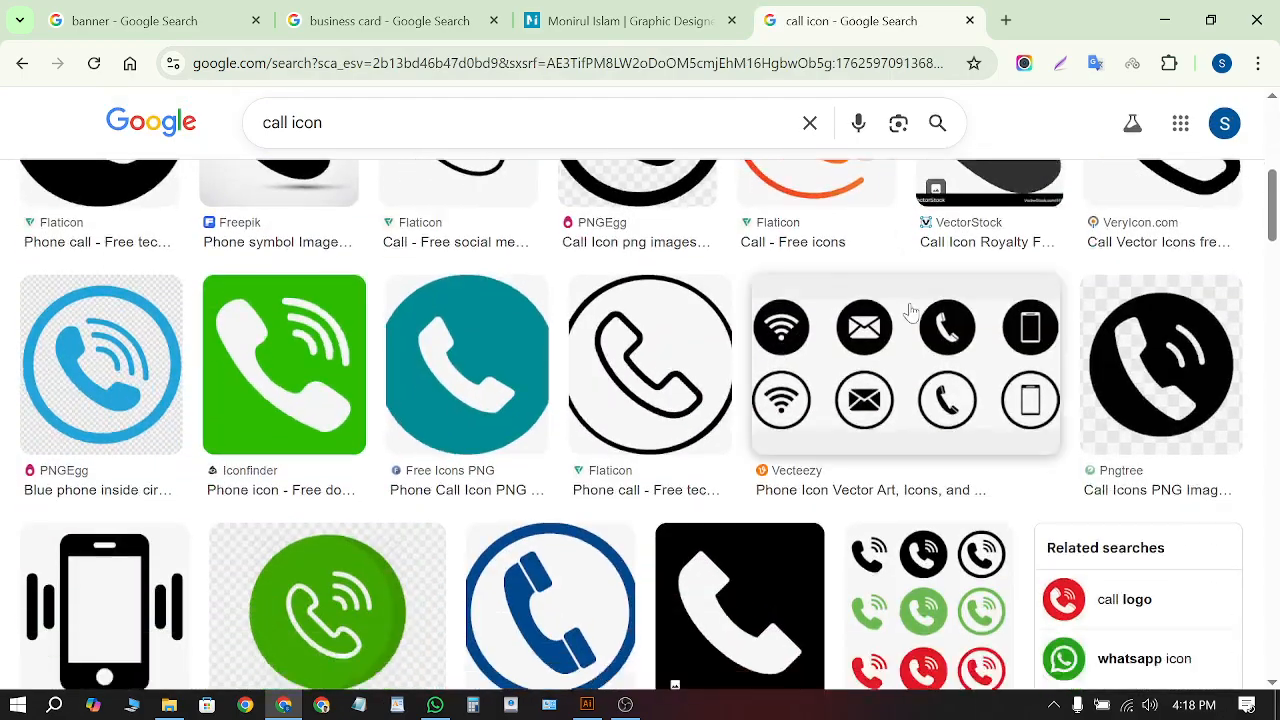
pyautogui.scroll(3, 908, 315)
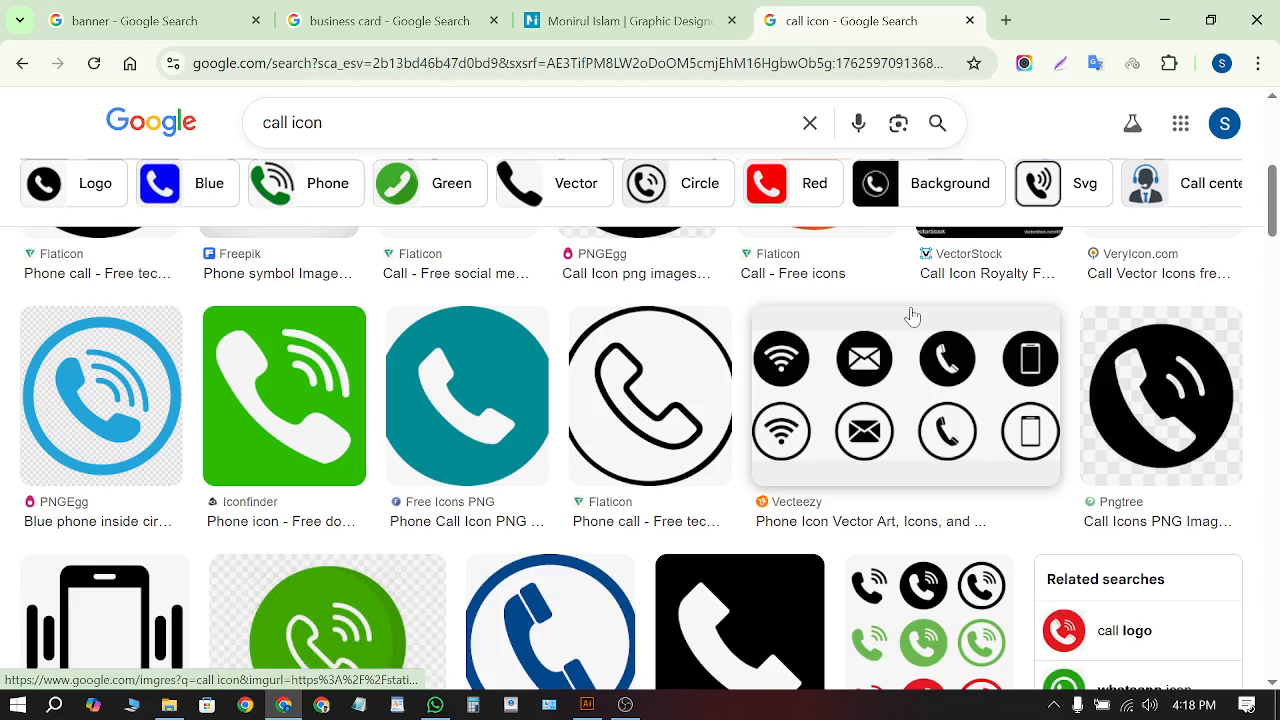
# Copy the Vecteezy wifi, mail, phone and mobile icon image and minimize Chrome
pyautogui.click(930, 468)
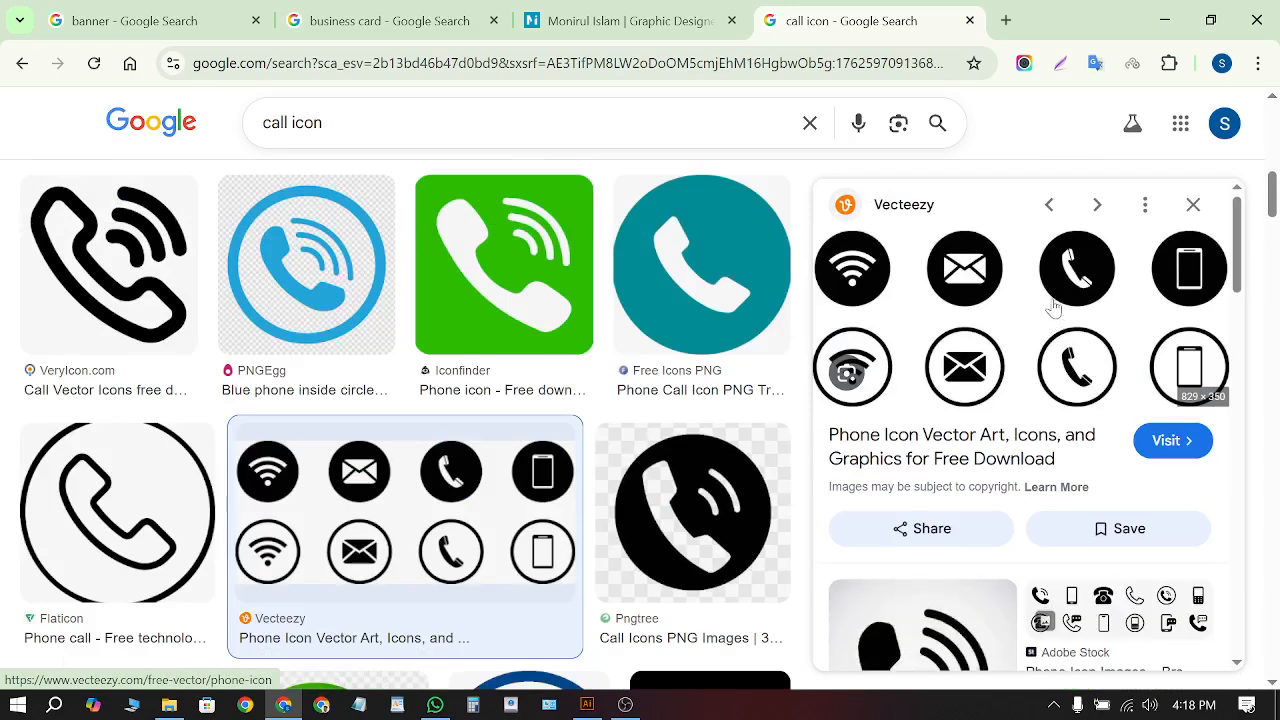
pyautogui.scroll(-5, 1053, 308)
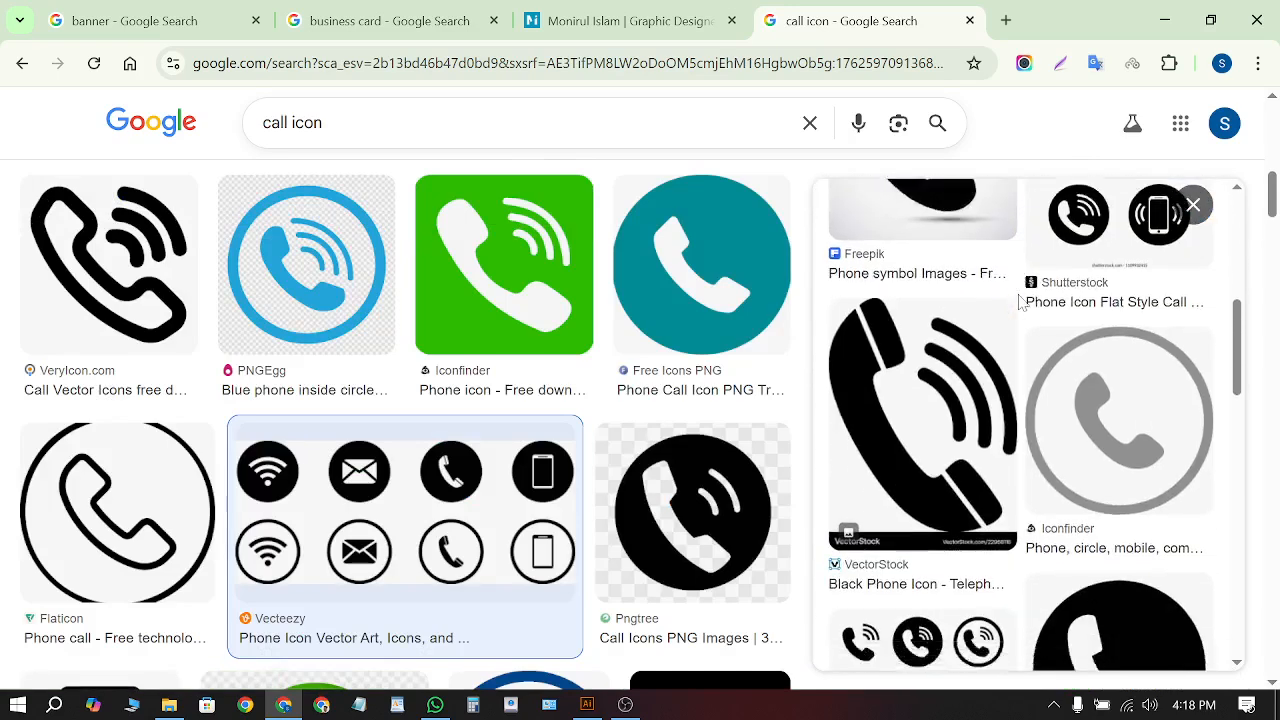
pyautogui.scroll(-3, 1020, 303)
pyautogui.scroll(-8, 555, 405)
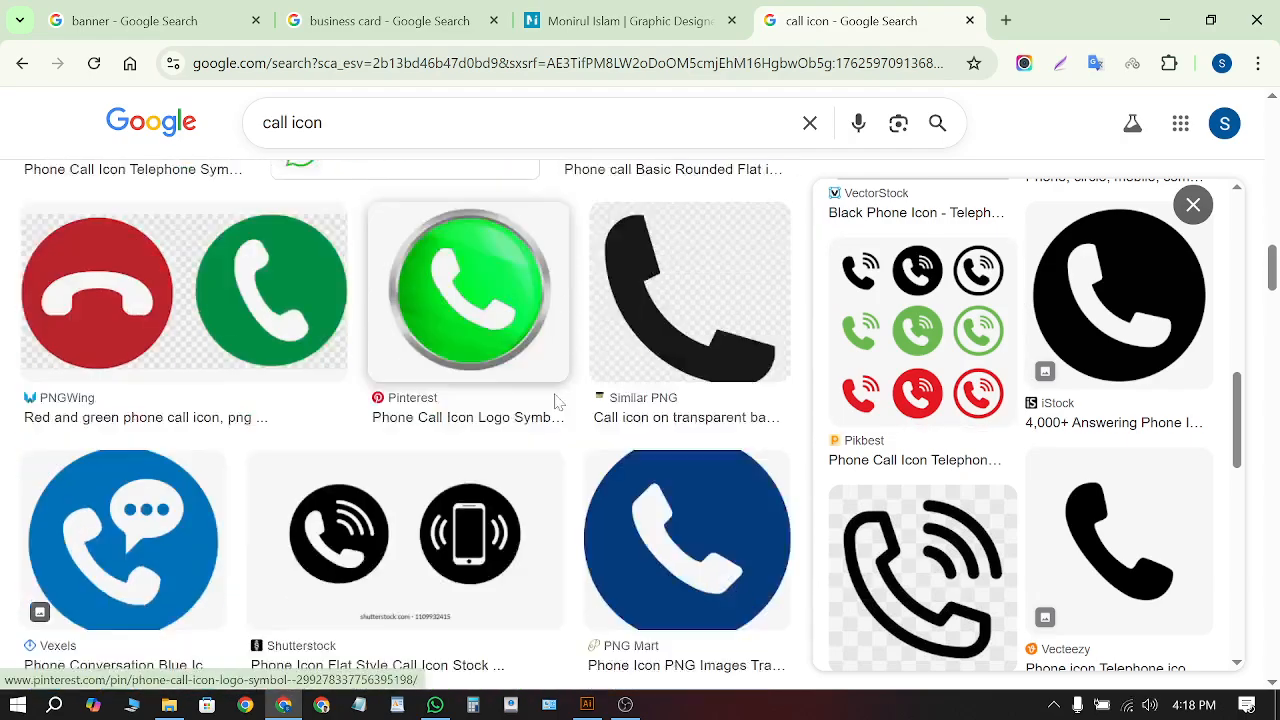
pyautogui.scroll(-10, 560, 400)
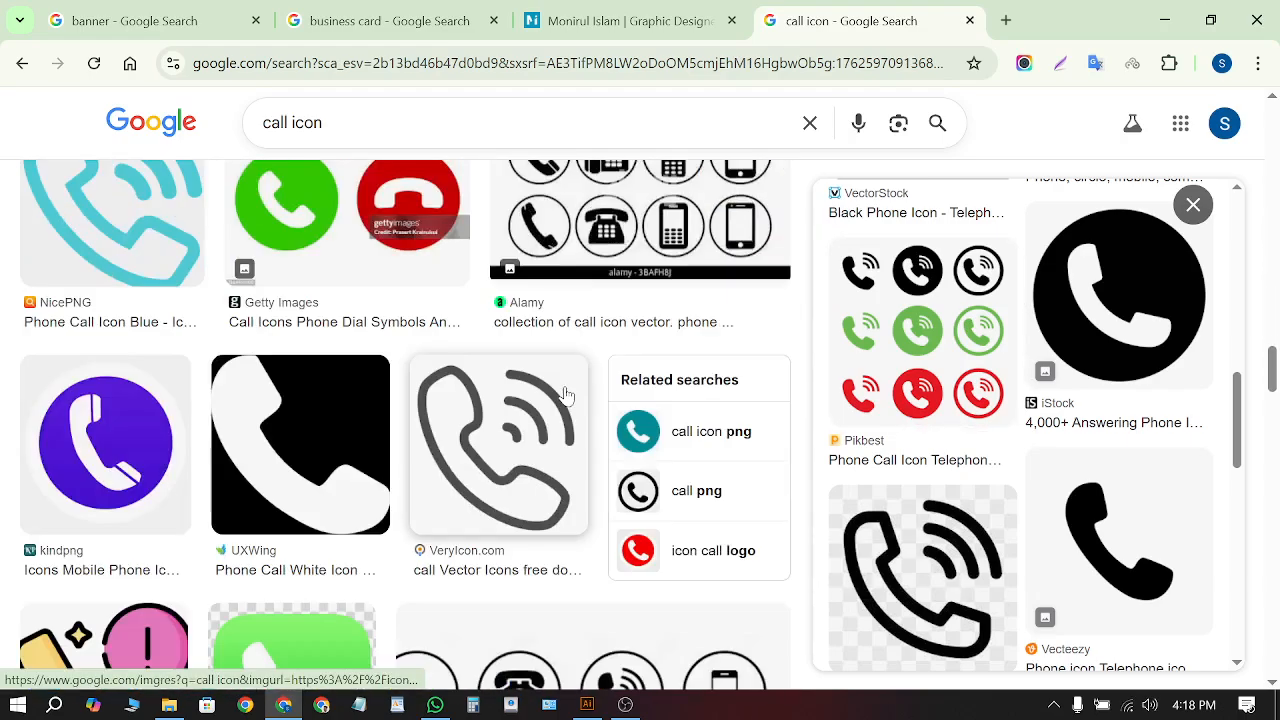
pyautogui.scroll(3, 566, 396)
pyautogui.scroll(-5, 572, 393)
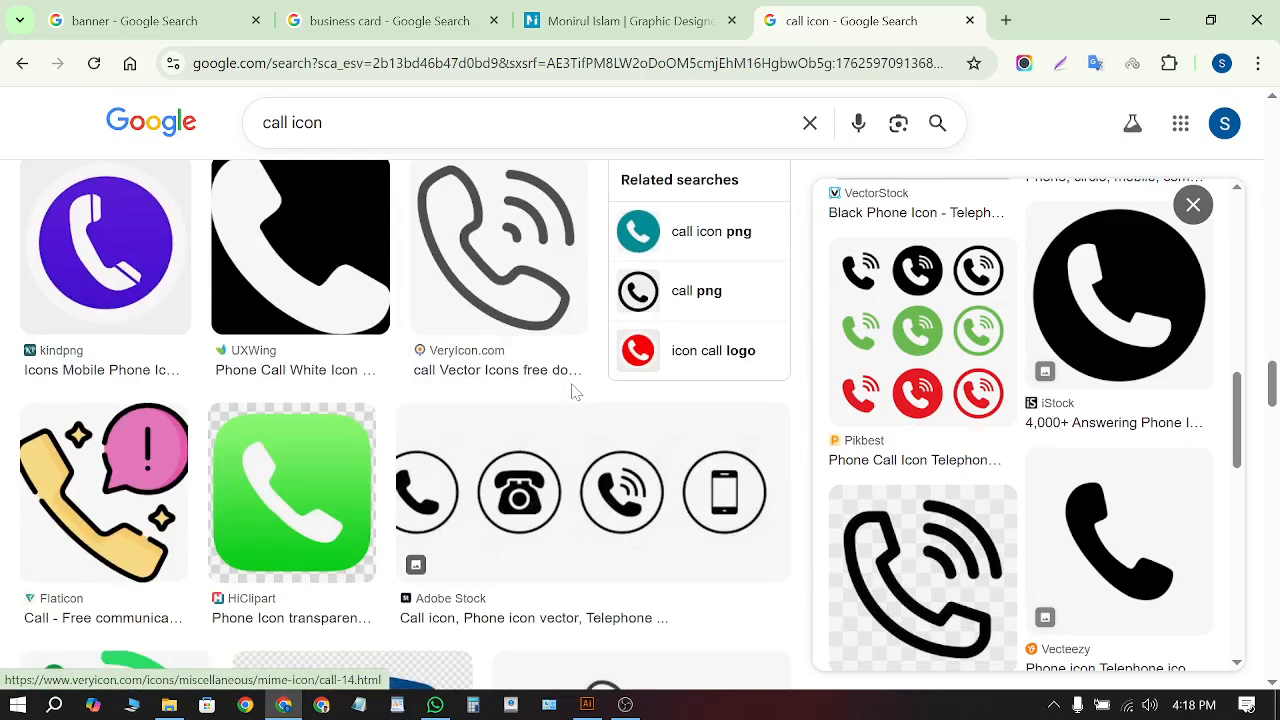
pyautogui.scroll(-10, 571, 393)
pyautogui.scroll(1, 938, 380)
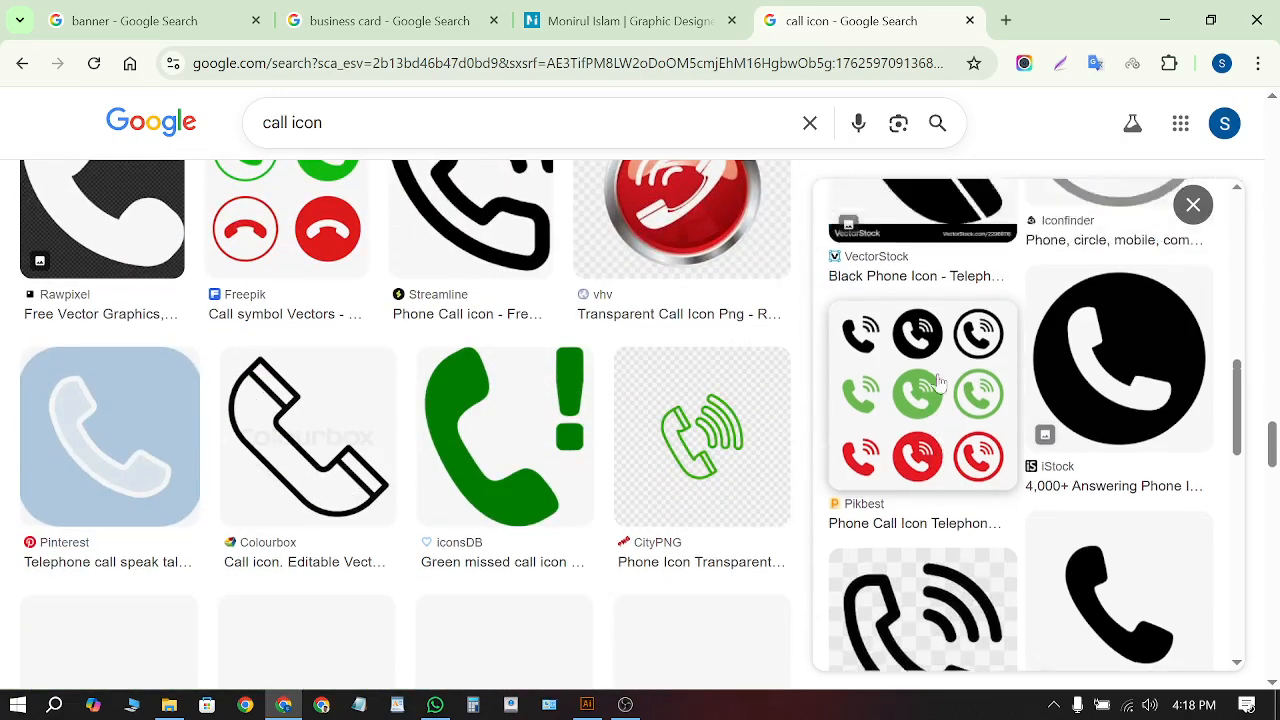
pyautogui.scroll(5, 938, 380)
pyautogui.rightClick(1003, 289)
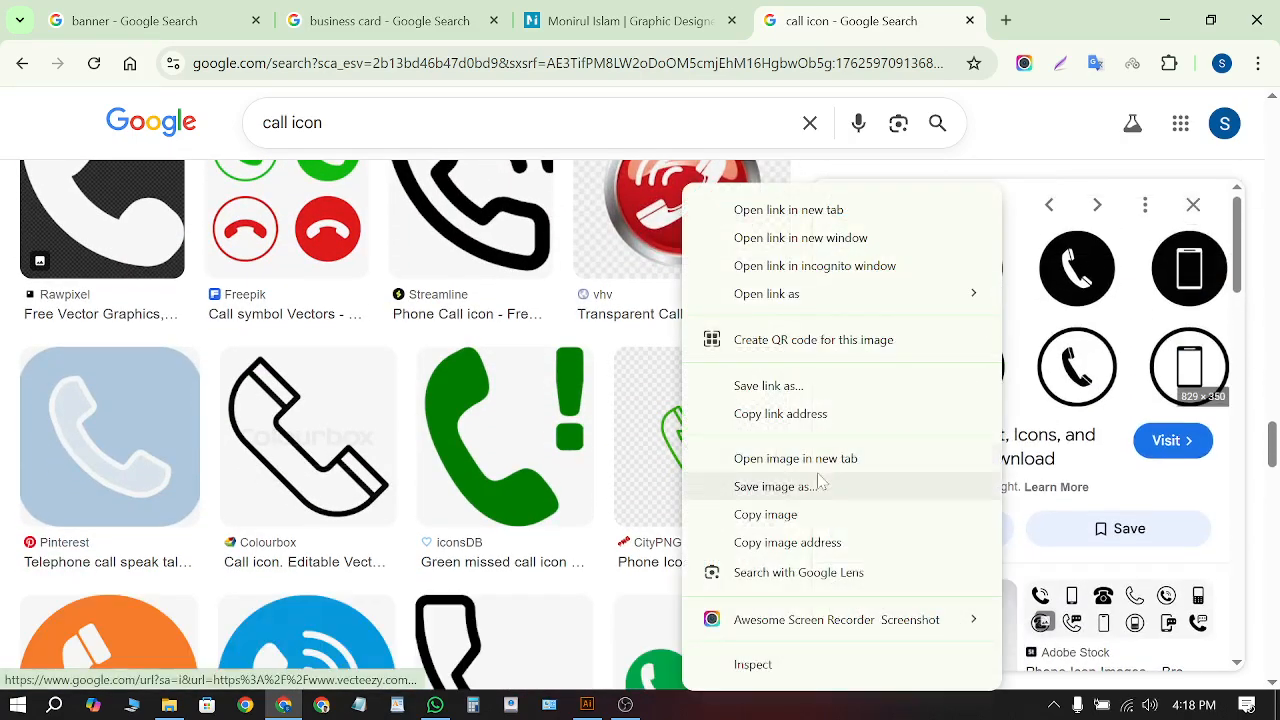
pyautogui.click(785, 514)
pyautogui.click(1164, 20)
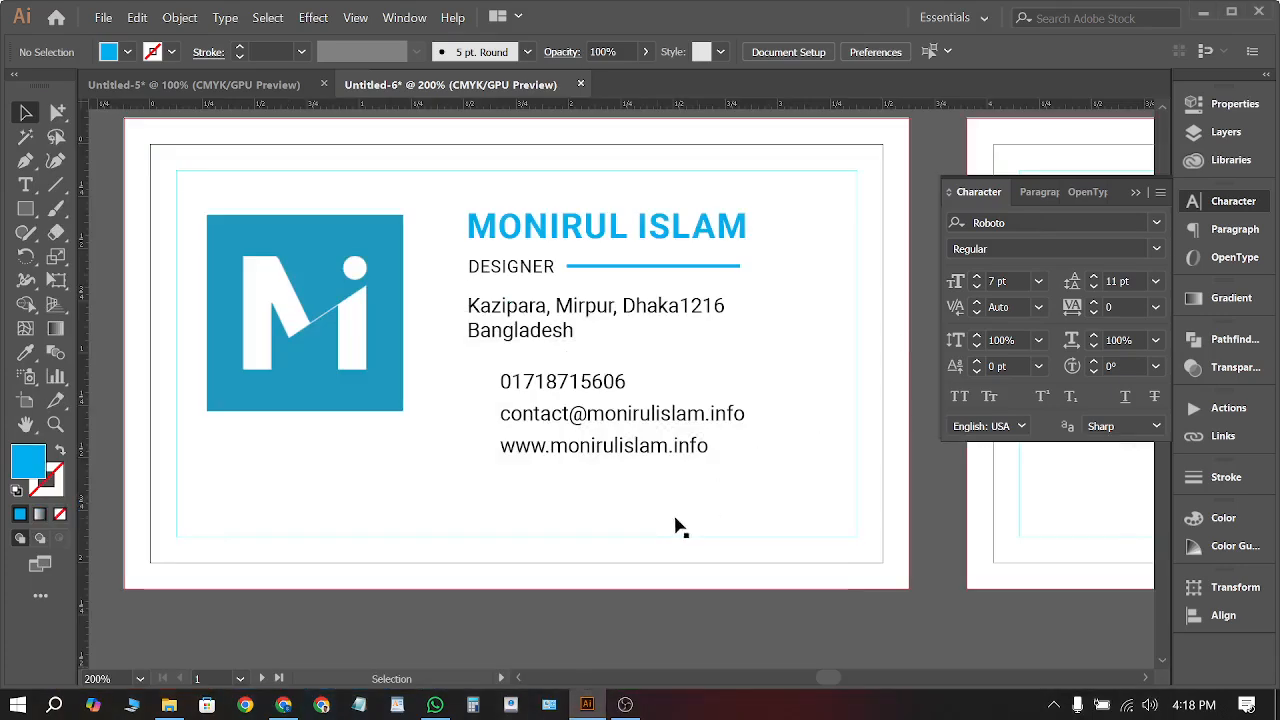
# Paste the icon image into Illustrator, scale it down and place it below the card
pyautogui.scroll(-1, 428, 226)
pyautogui.scroll(-5, 517, 480)
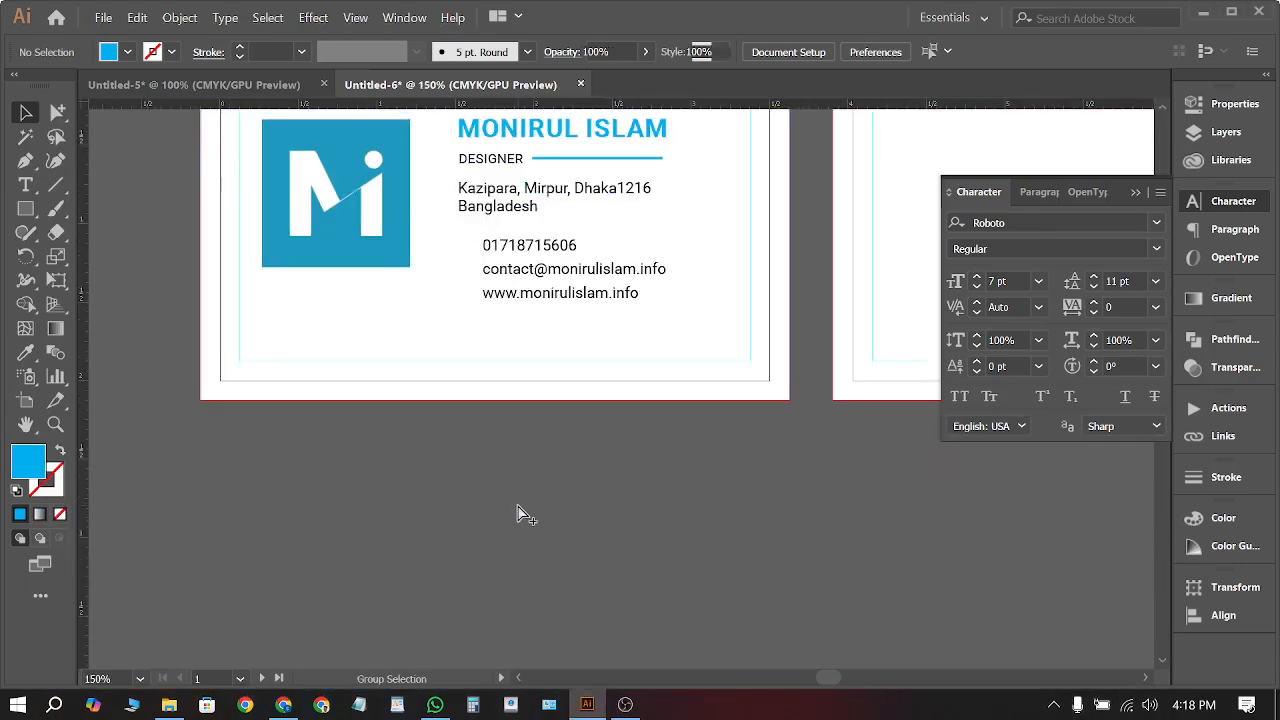
pyautogui.hotkey('ctrl', 'v')
pyautogui.scroll(-4, 514, 371)
pyautogui.moveTo(553, 237); pyautogui.dragTo(551, 396)
pyautogui.scroll(4, 553, 373)
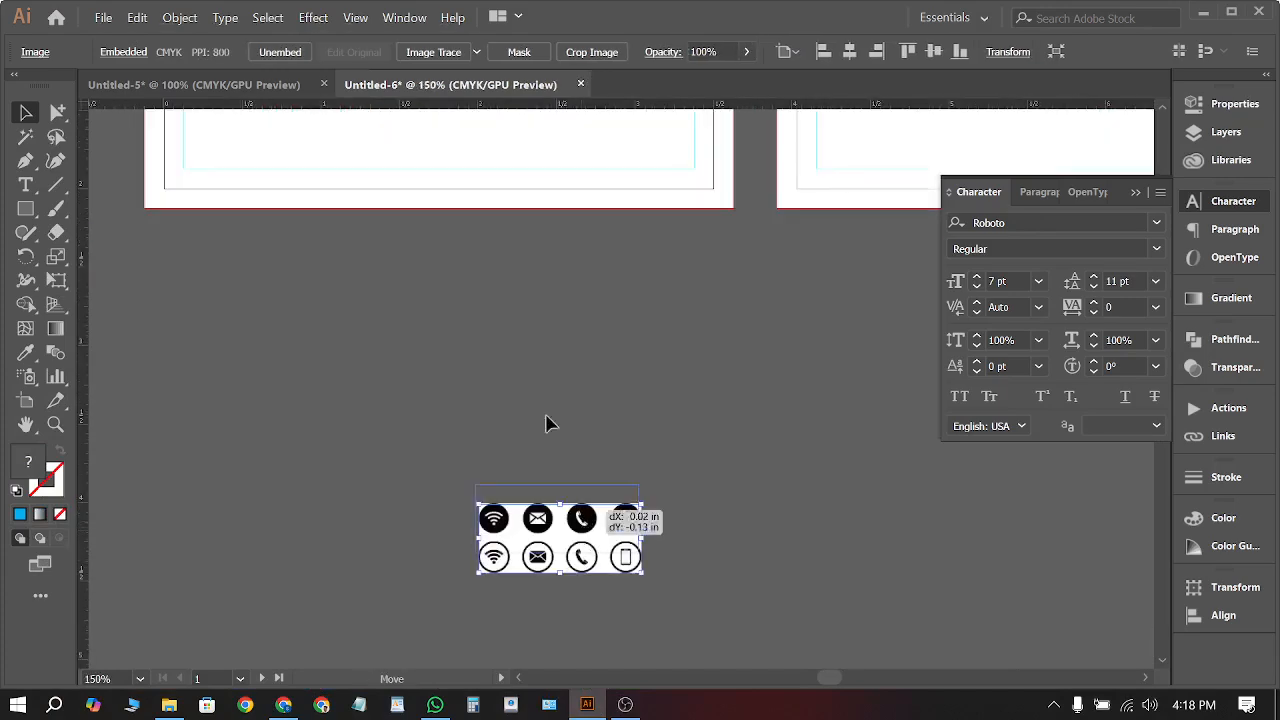
pyautogui.moveTo(582, 529); pyautogui.dragTo(520, 345)
pyautogui.scroll(3, 520, 345)
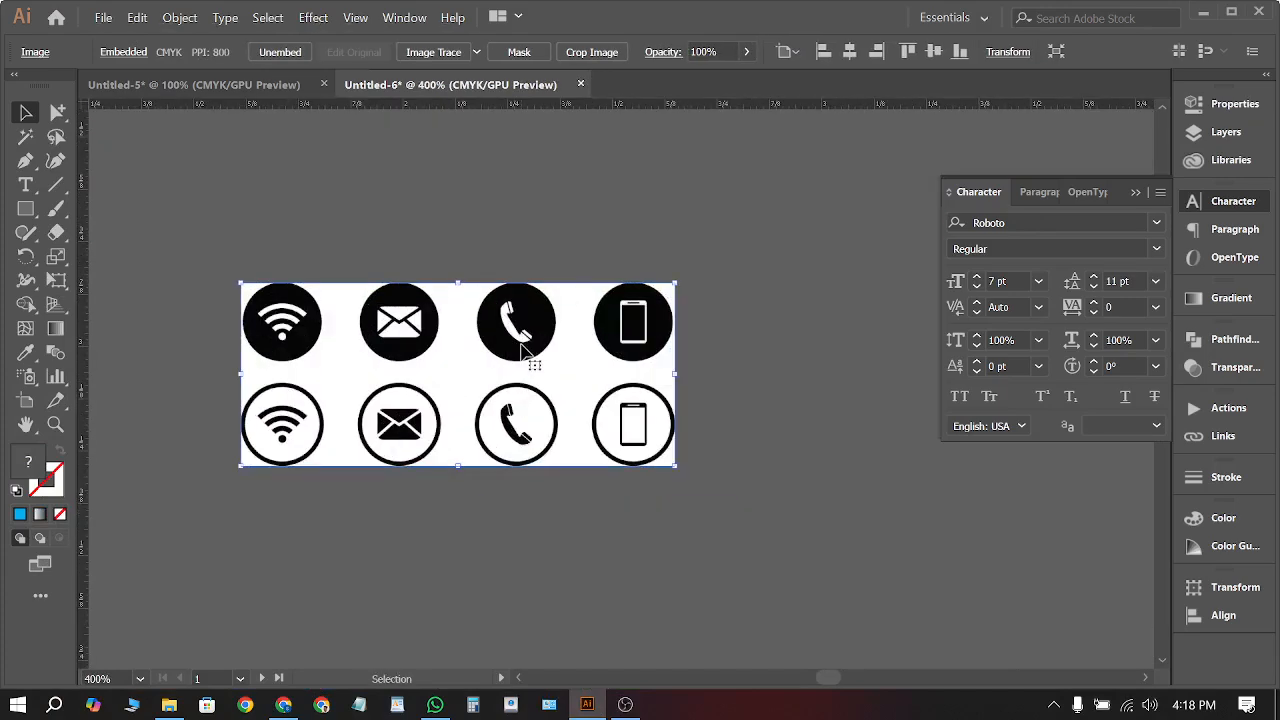
# Image Trace the icon image and expand it into a vector group
pyautogui.click(430, 52)
pyautogui.click(491, 52)
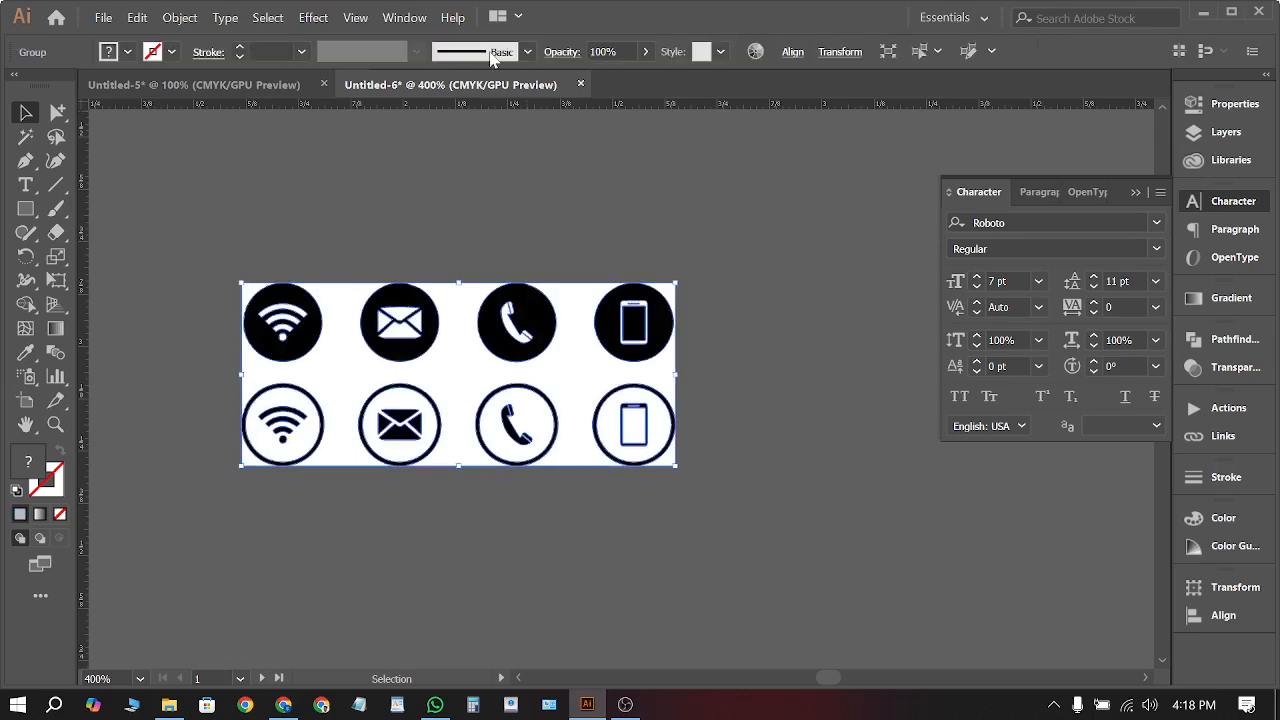
pyautogui.rightClick(472, 318)
# Ungroup the traced icons and delete the white background behind them
pyautogui.click(537, 463)
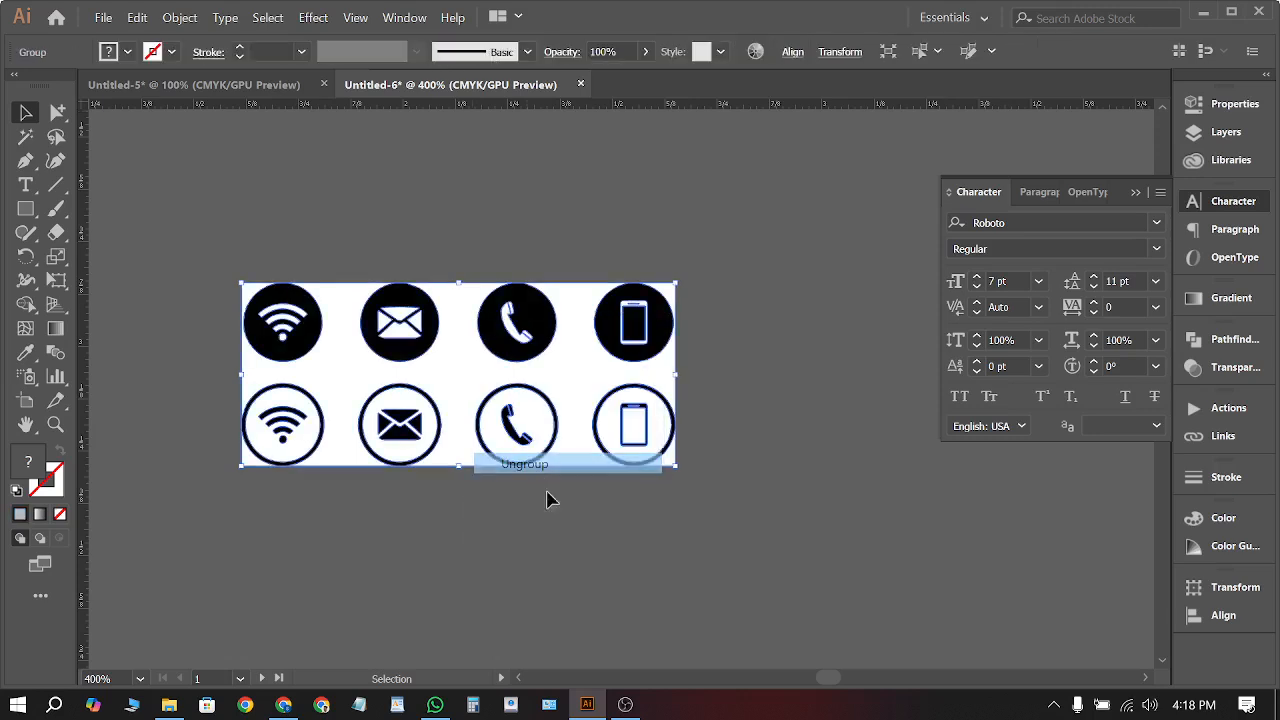
pyautogui.click(537, 508)
pyautogui.hscroll(-3, 537, 508)
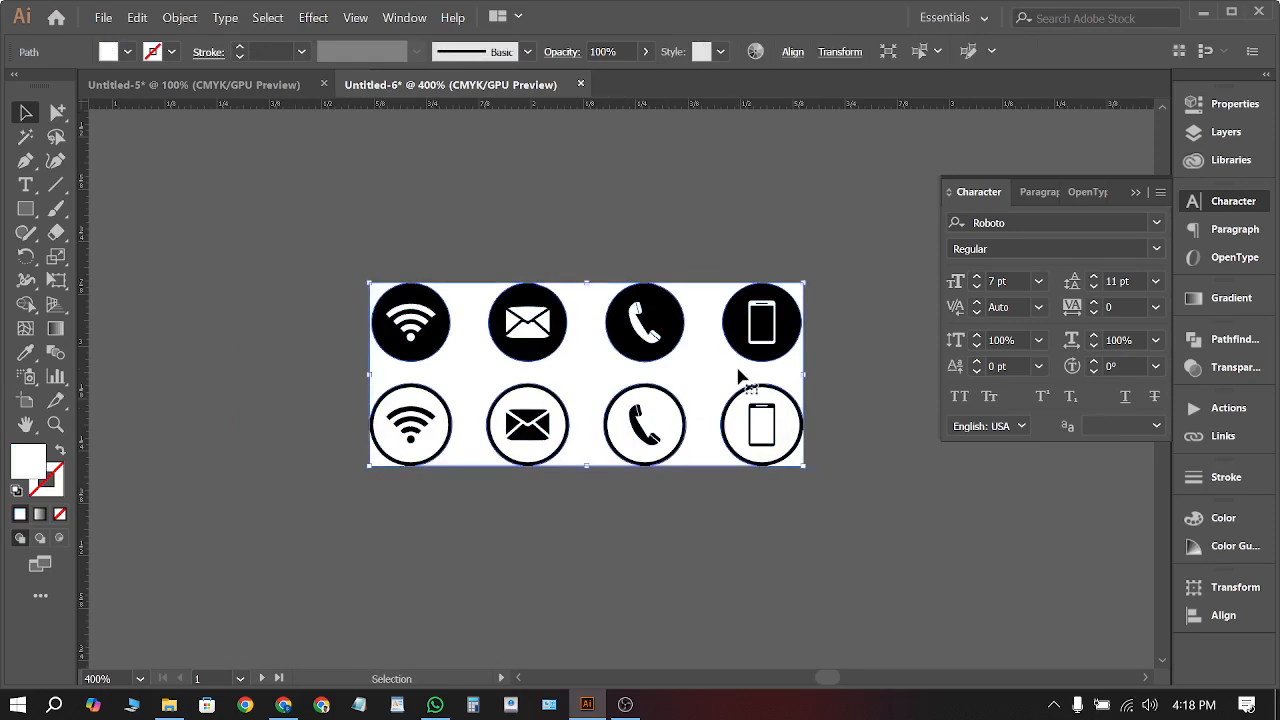
pyautogui.press('Delete')
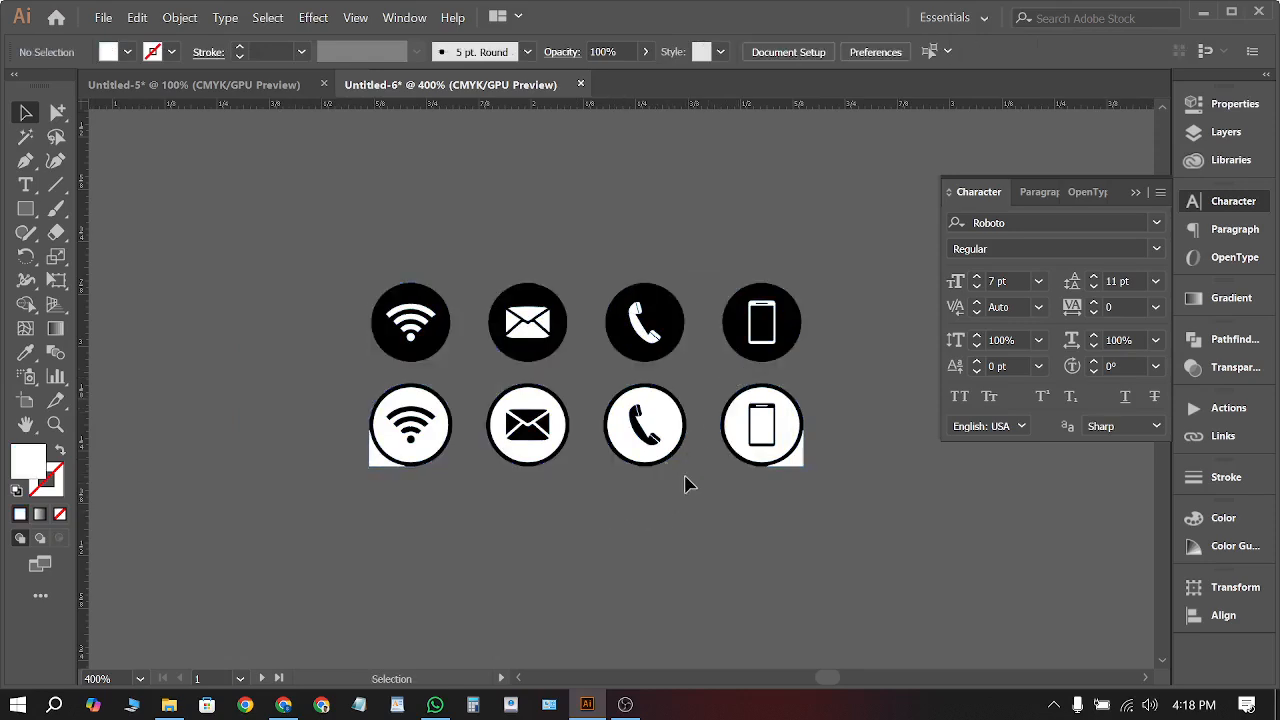
# Duplicate the phone icon, then copy the black phone and envelope icons upward side by side
pyautogui.moveTo(646, 426); pyautogui.dragTo(950, 555)
pyautogui.click(735, 557)
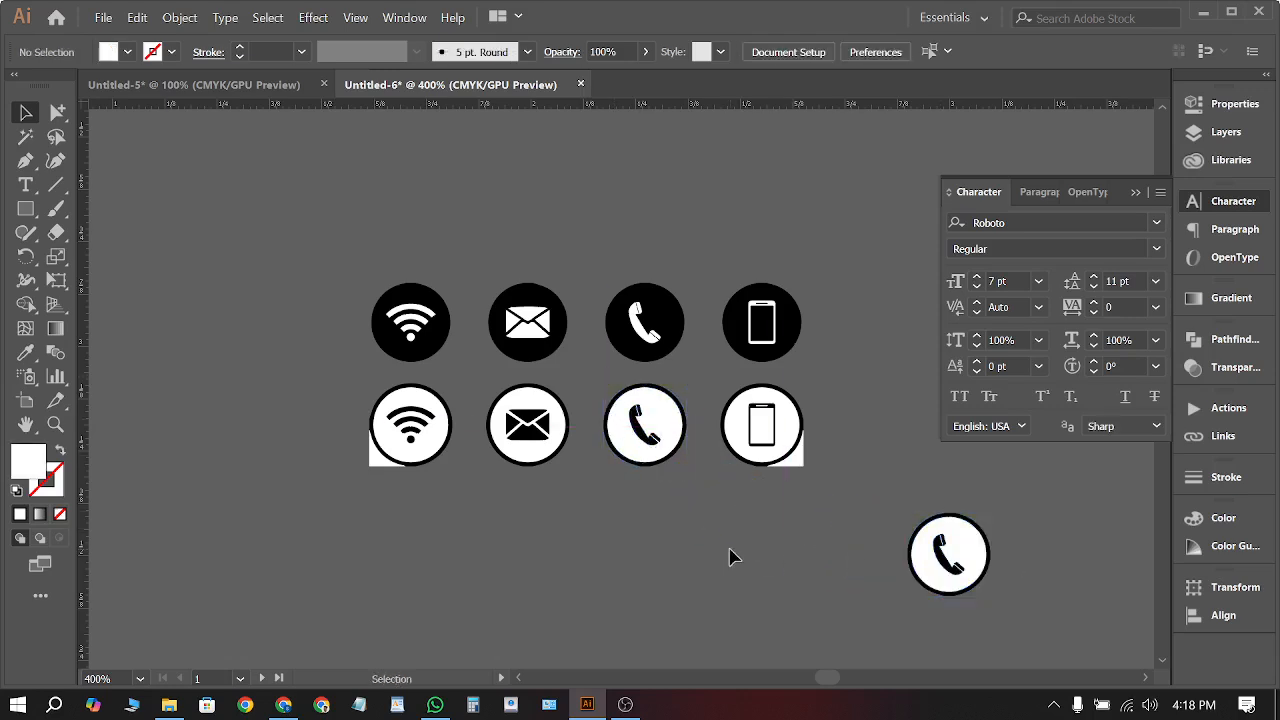
pyautogui.moveTo(629, 290); pyautogui.dragTo(679, 146)
pyautogui.moveTo(518, 354); pyautogui.dragTo(570, 204)
pyautogui.click(713, 238)
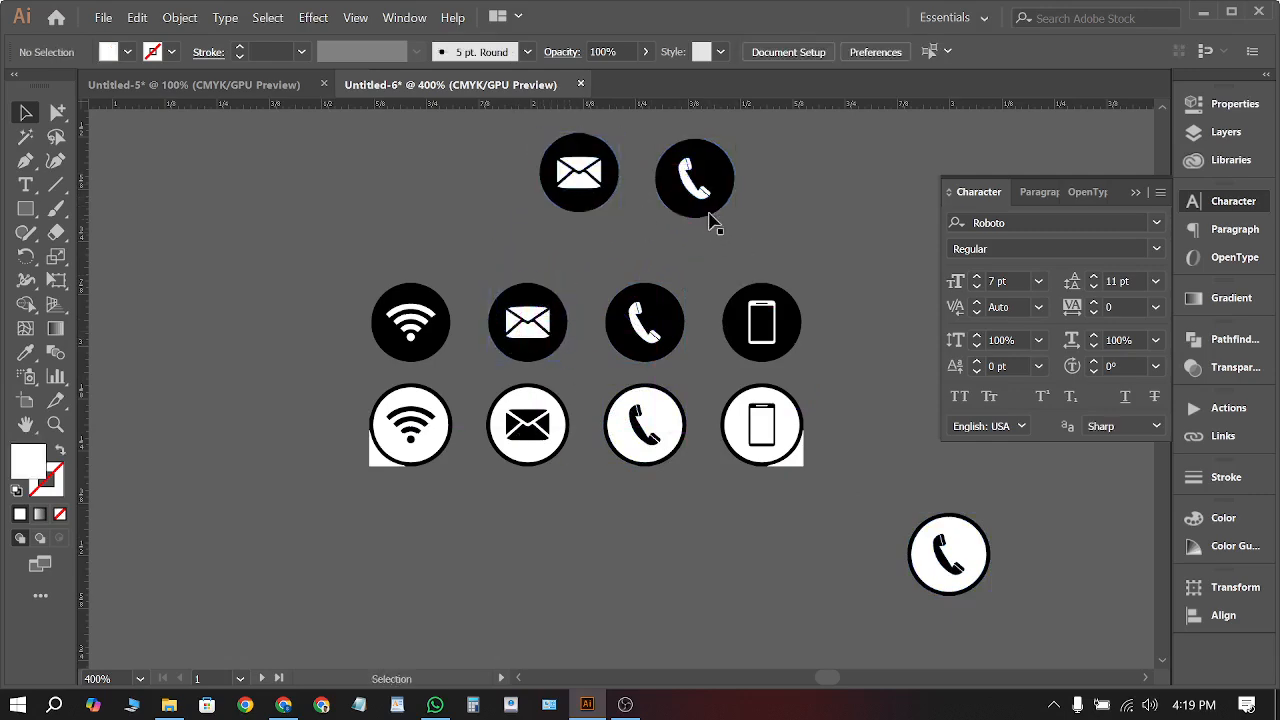
# Colour both the phone and envelope copies with the logo's blue using the Eyedropper
pyautogui.click(722, 183)
pyautogui.keyDown('shift'); pyautogui.click(600, 170); pyautogui.keyUp('shift')
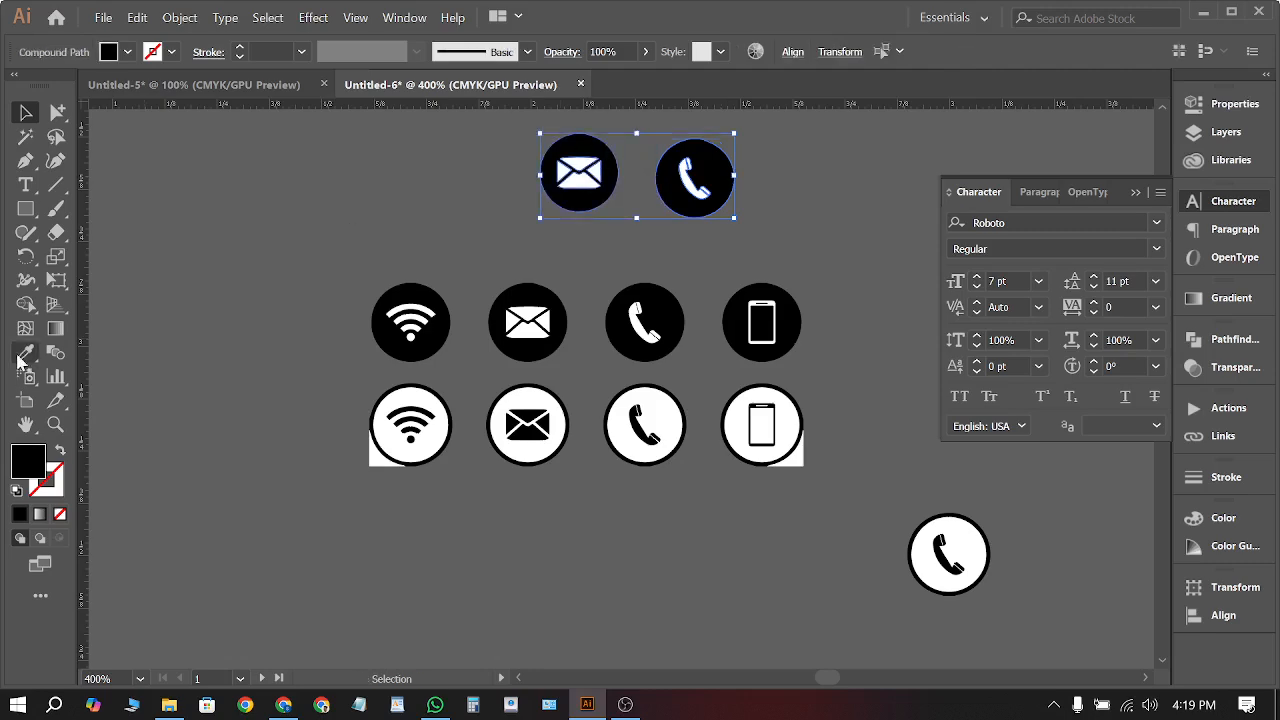
pyautogui.click(20, 356)
pyautogui.scroll(-3, 599, 472)
pyautogui.scroll(1, 608, 473)
pyautogui.click(441, 204)
pyautogui.click(24, 114)
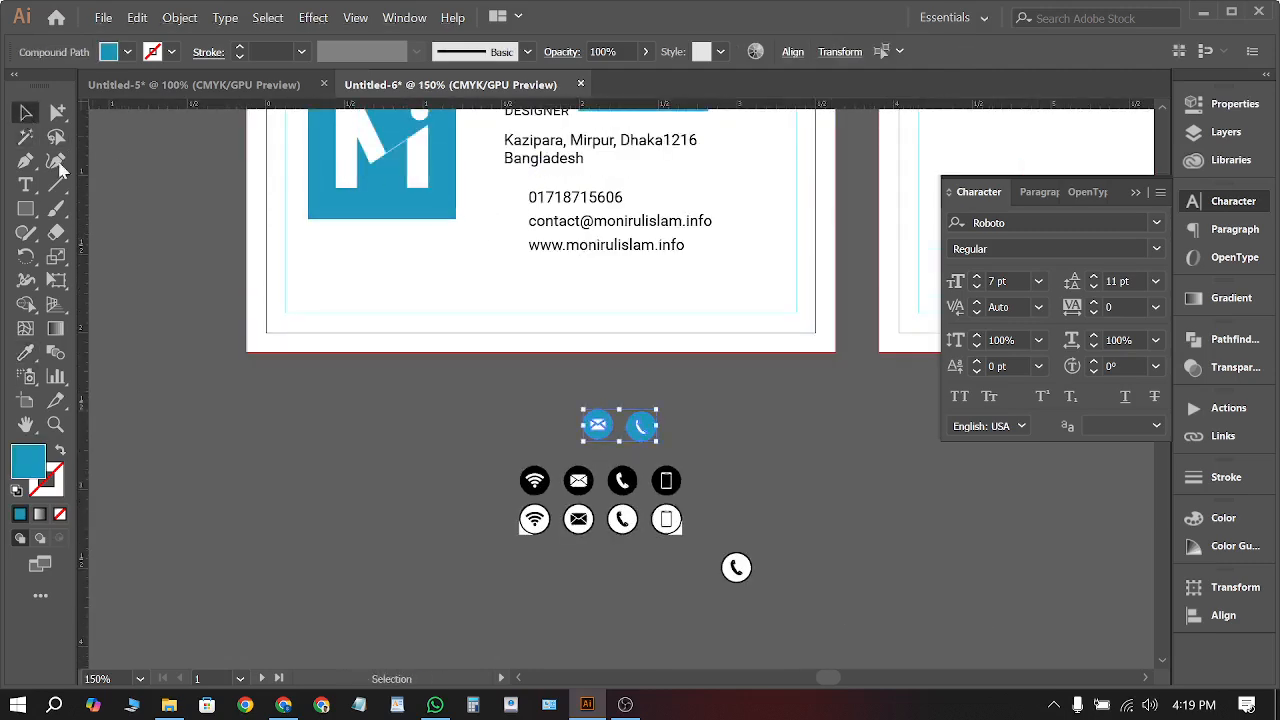
# Group the two blue icons, then undo the grouping
pyautogui.click(608, 503)
pyautogui.scroll(3, 640, 461)
pyautogui.moveTo(465, 413); pyautogui.dragTo(455, 415)
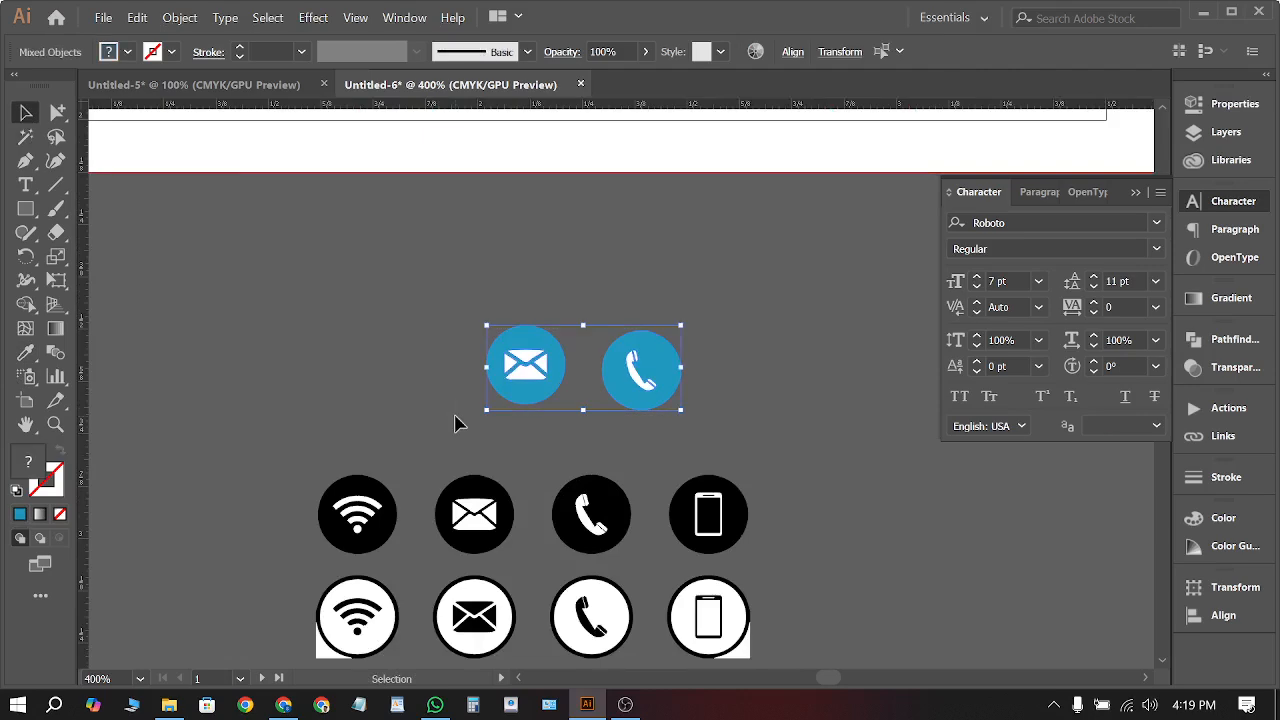
pyautogui.hotkey('ctrl', 'g')
pyautogui.click(738, 313)
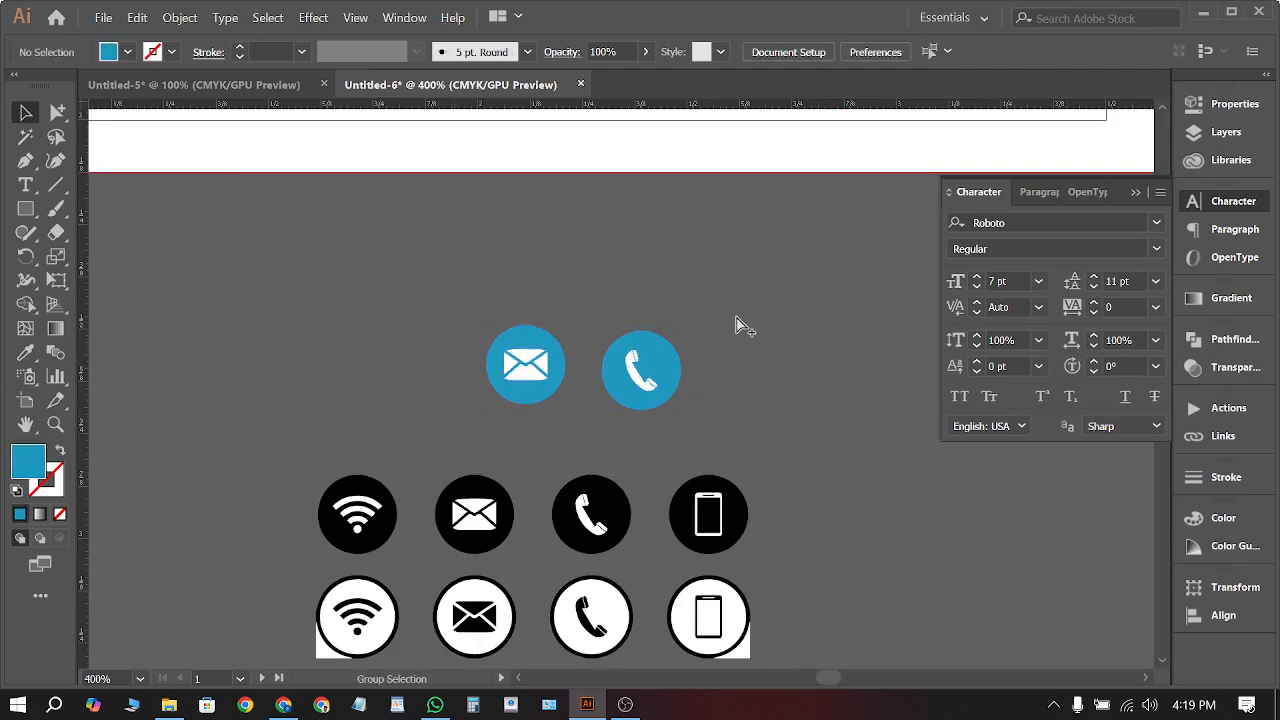
pyautogui.hotkey('ctrl', 'z')
pyautogui.click(603, 423)
# Move the blue phone icon up, and place the mail icon beside the email address
pyautogui.click(640, 366)
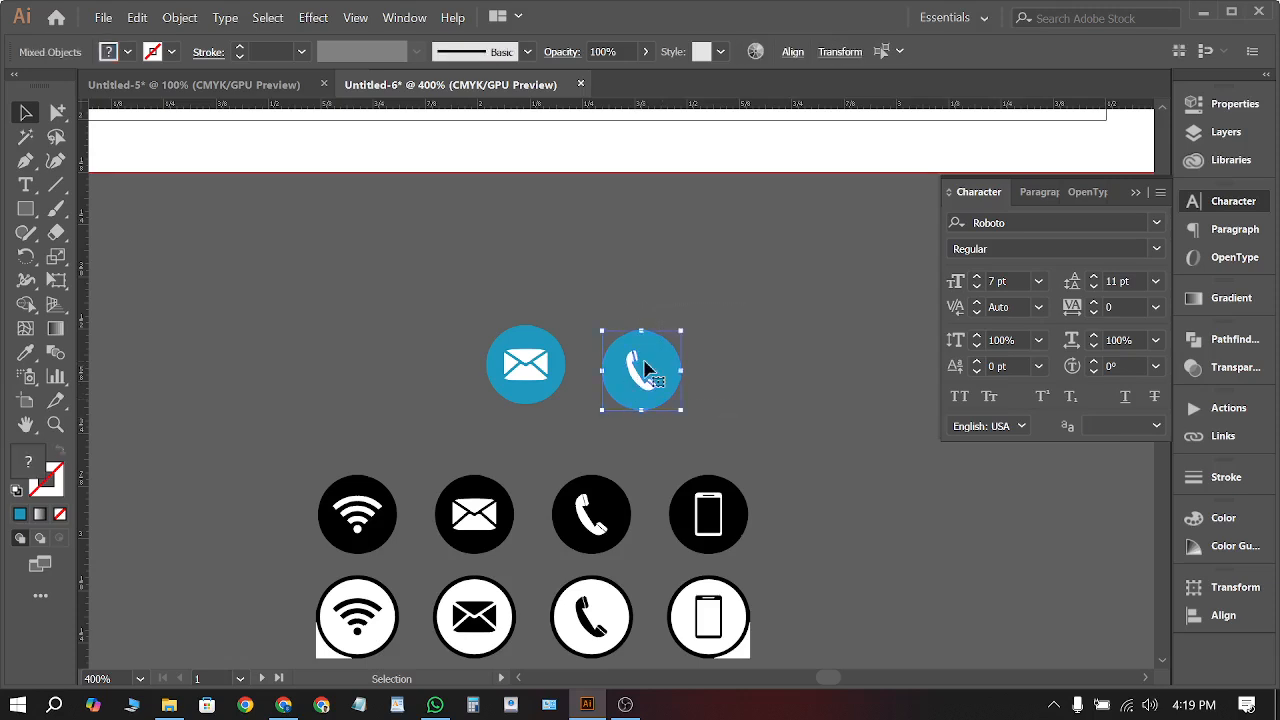
pyautogui.moveTo(640, 366); pyautogui.dragTo(525, 260)
pyautogui.scroll(-2, 629, 406)
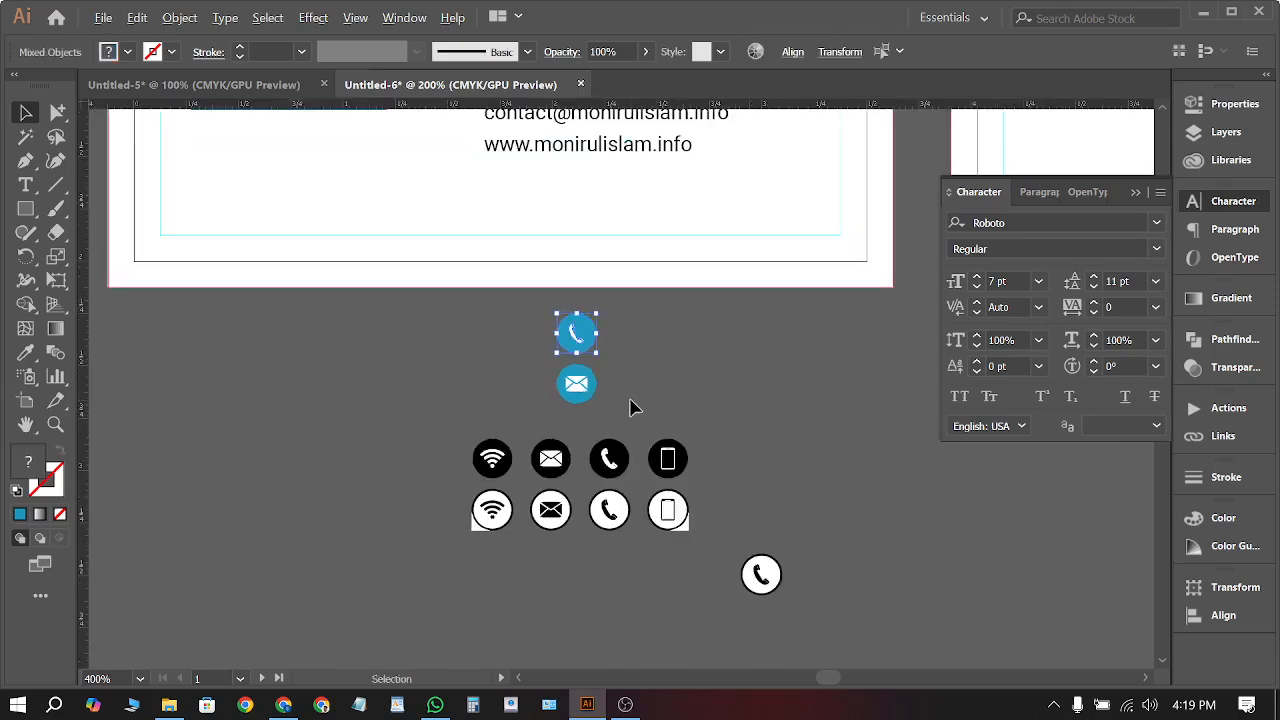
pyautogui.scroll(2, 617, 400)
pyautogui.scroll(1, 616, 400)
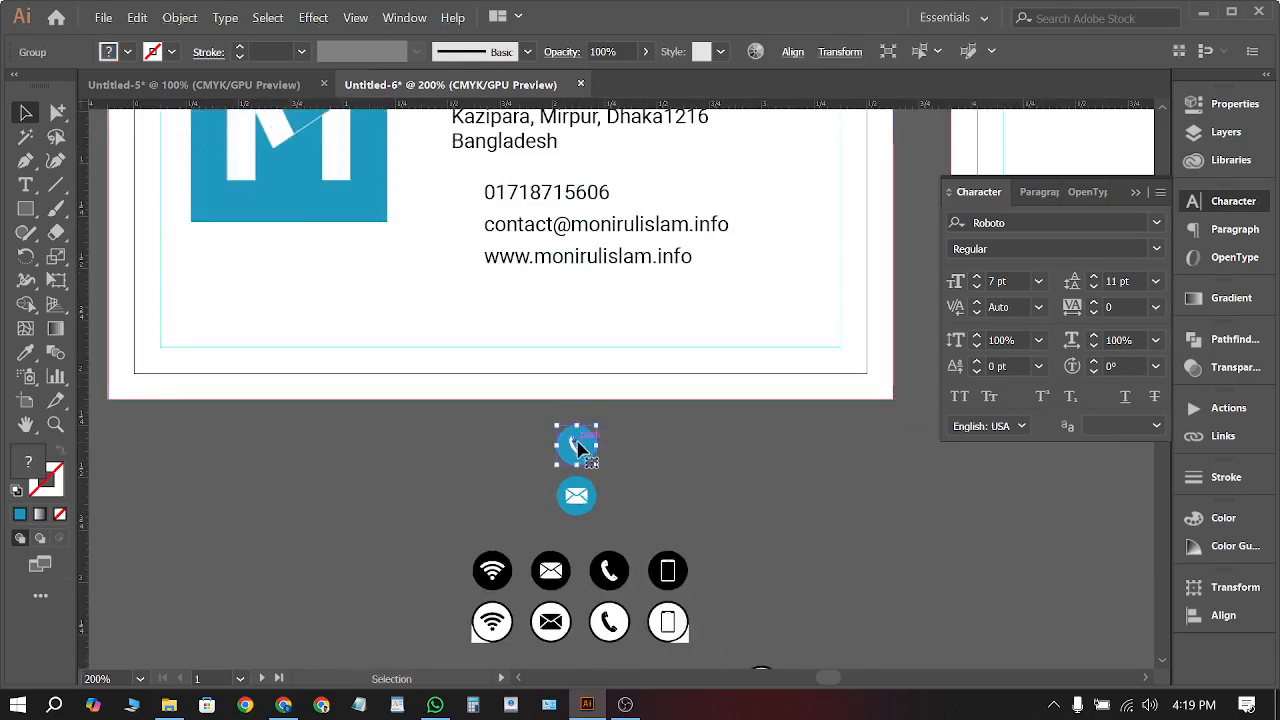
pyautogui.moveTo(580, 443); pyautogui.dragTo(460, 190)
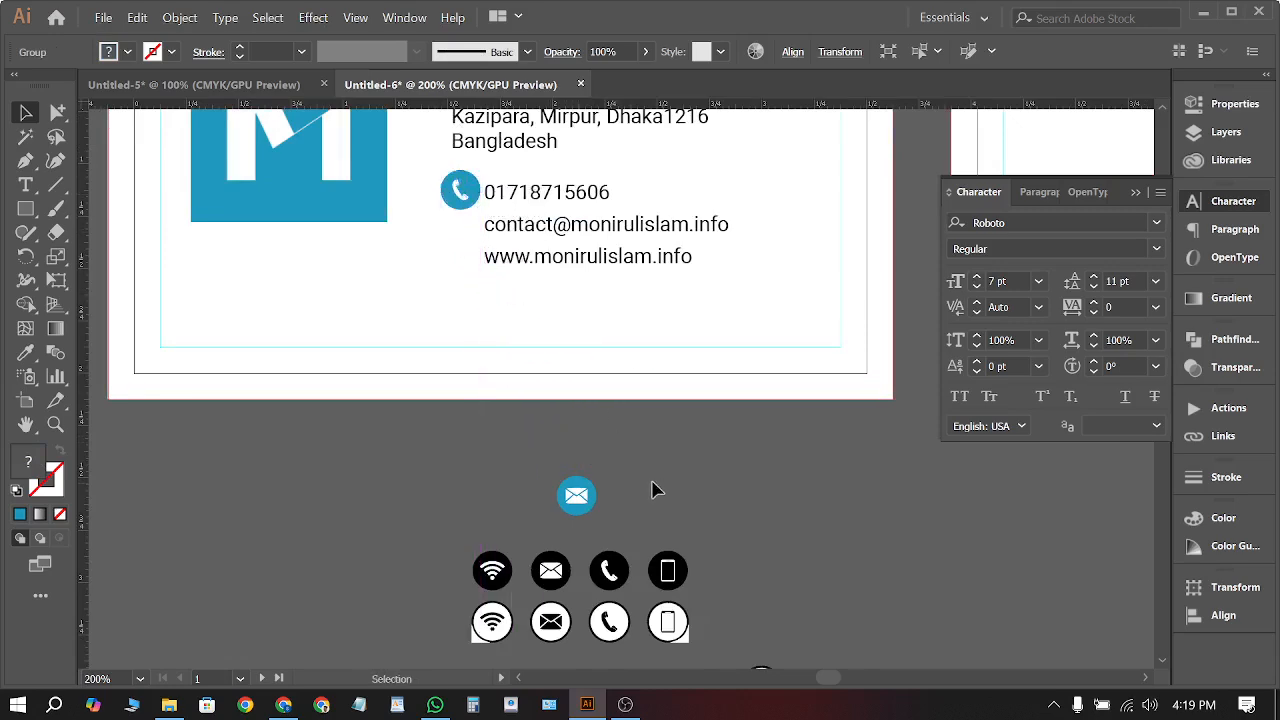
pyautogui.click(543, 517)
pyautogui.click(575, 502)
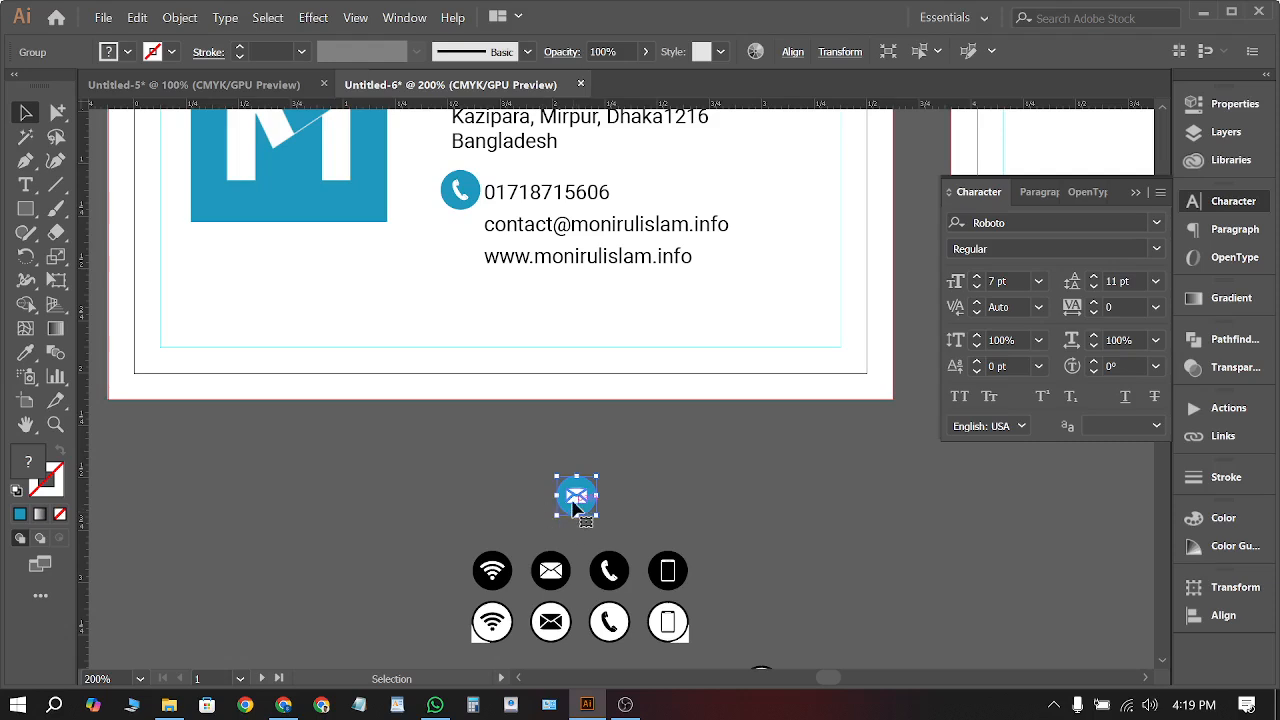
pyautogui.moveTo(573, 506); pyautogui.dragTo(458, 232)
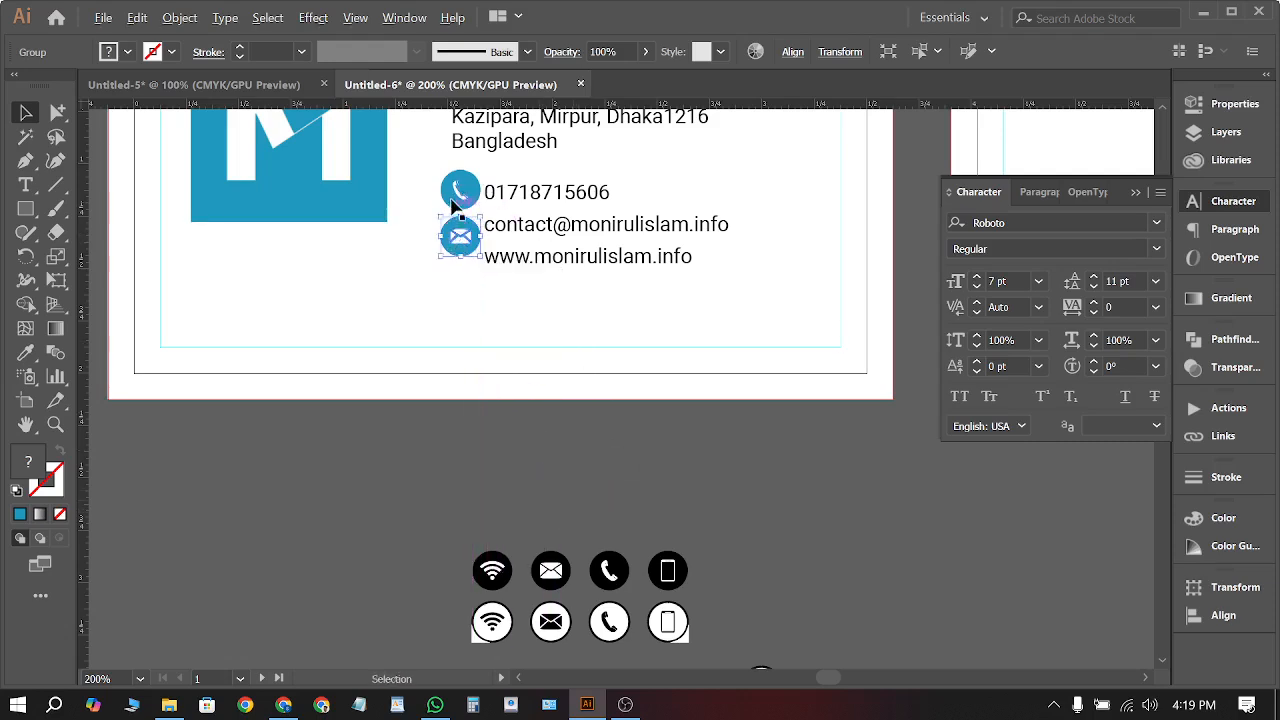
# Scale both icons to about half size and align the phone icon beside the phone number
pyautogui.scroll(2, 462, 190)
pyautogui.keyDown('shift'); pyautogui.click(468, 185); pyautogui.keyUp('shift')
pyautogui.moveTo(470, 318); pyautogui.dragTo(474, 262)
pyautogui.click(466, 196)
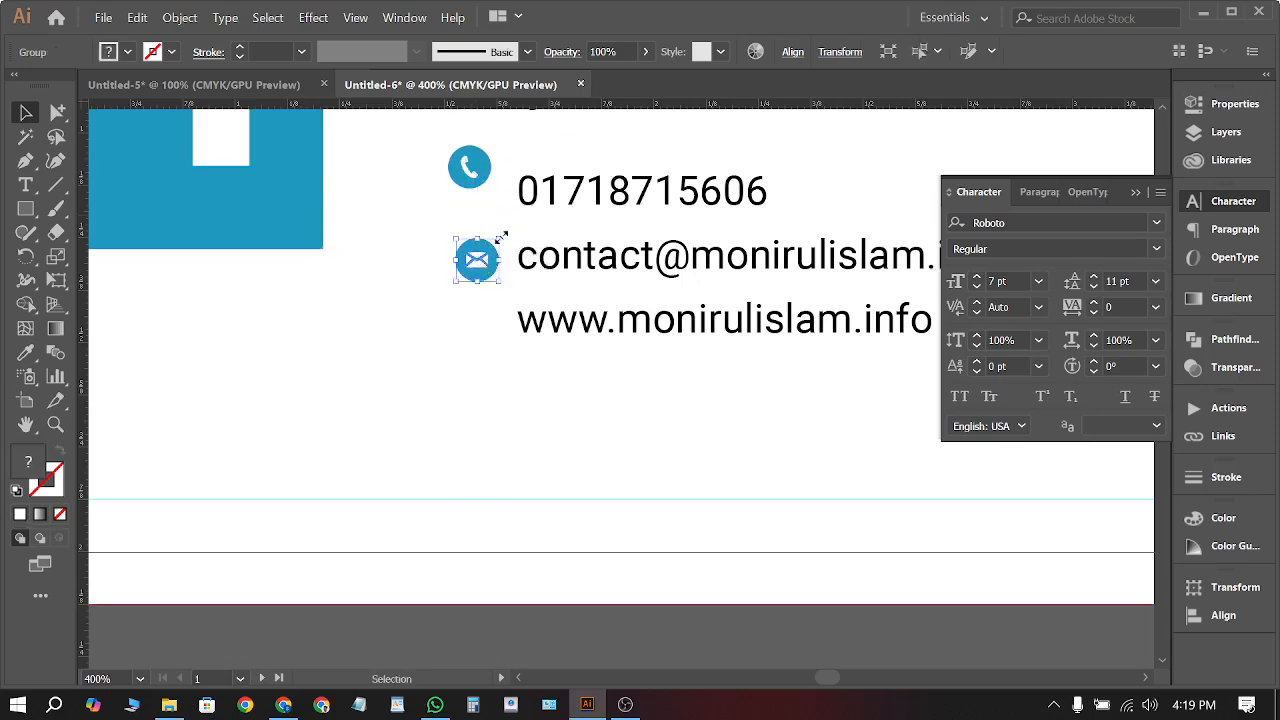
pyautogui.moveTo(482, 176); pyautogui.dragTo(484, 196)
pyautogui.moveTo(481, 201); pyautogui.dragTo(484, 200)
# Line the mail icon up directly under the phone icon
pyautogui.keyDown('shift'); pyautogui.click(487, 264); pyautogui.keyUp('shift')
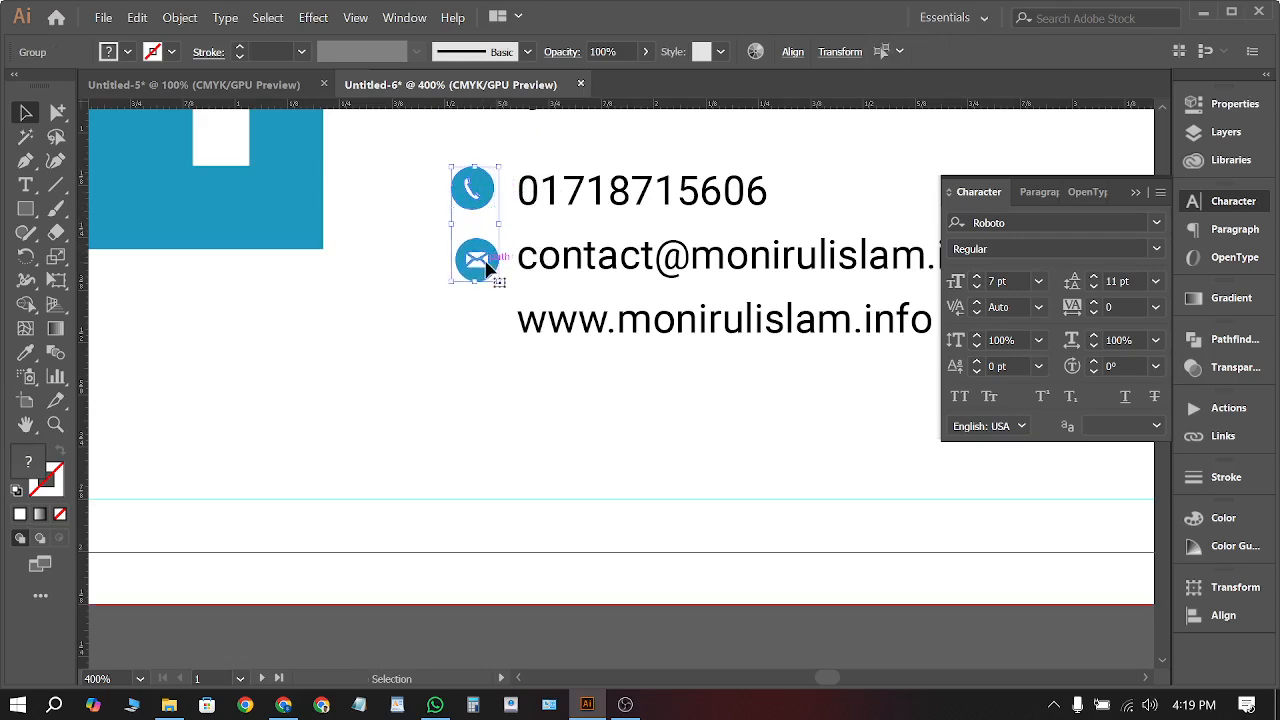
pyautogui.click(548, 617)
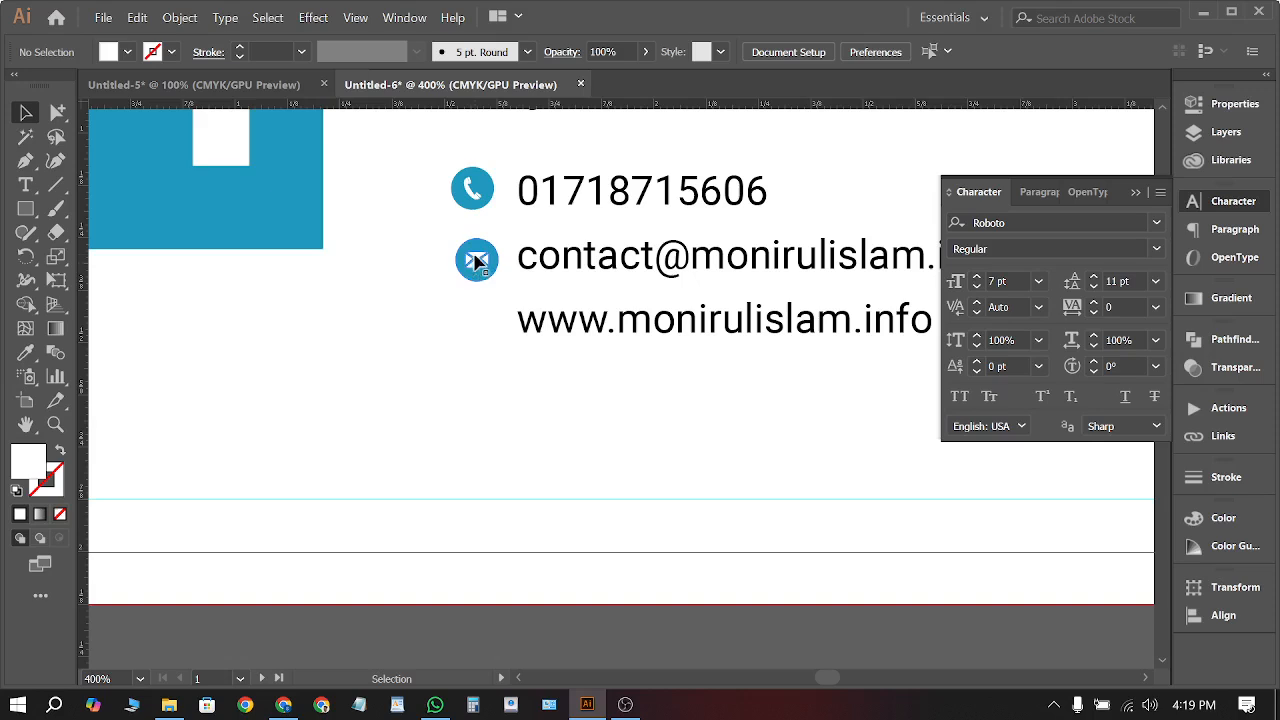
pyautogui.moveTo(478, 259); pyautogui.dragTo(509, 243)
pyautogui.scroll(4, 449, 277)
pyautogui.scroll(-5, 509, 240)
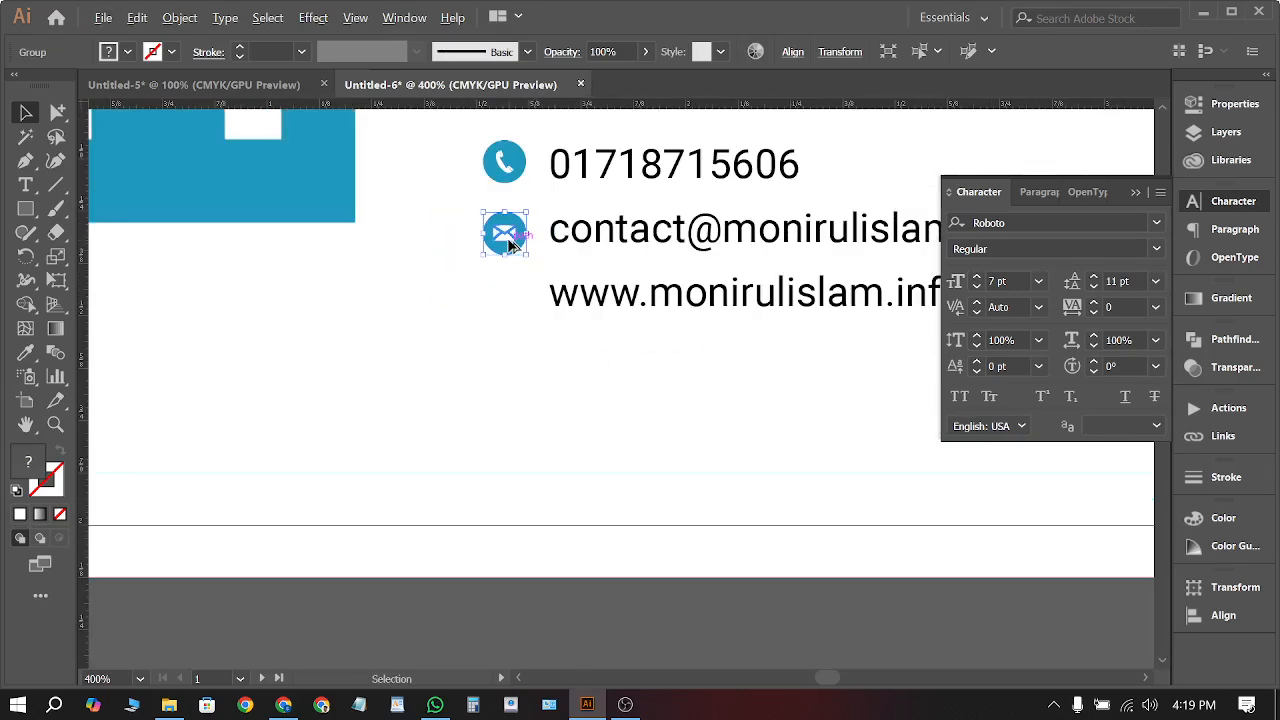
pyautogui.click(466, 472)
pyautogui.scroll(-3, 466, 450)
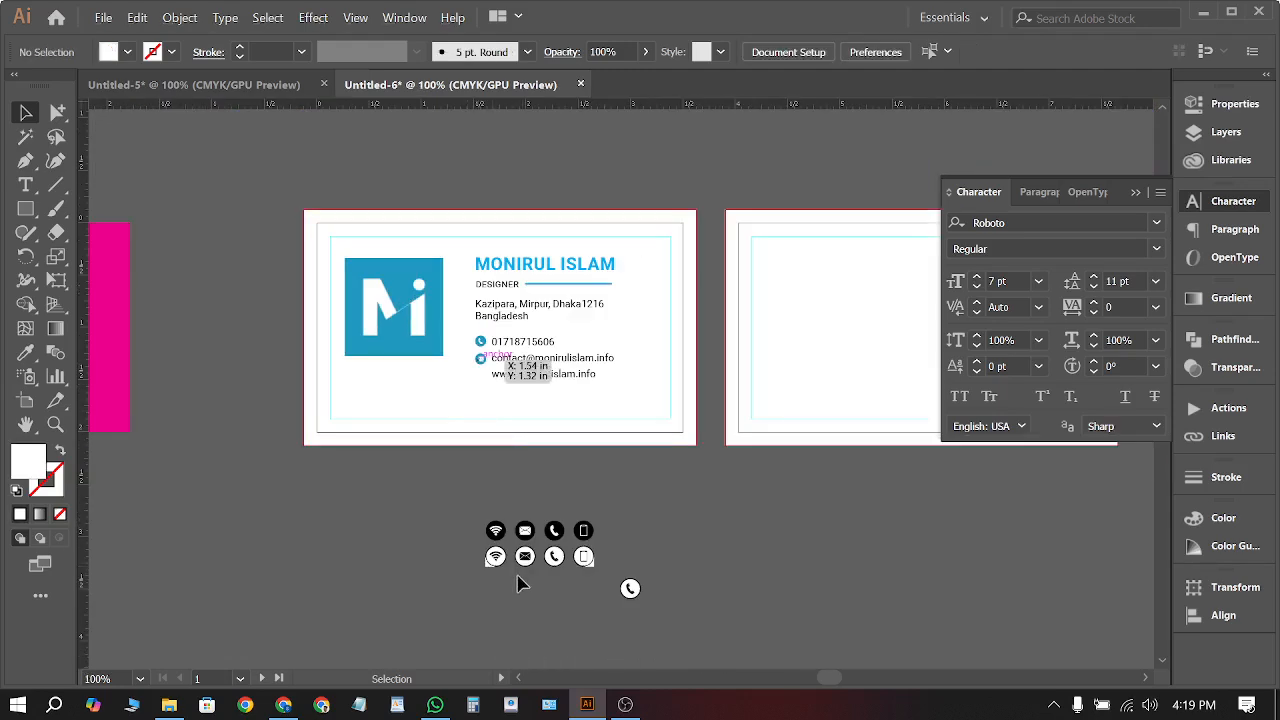
pyautogui.scroll(4, 523, 560)
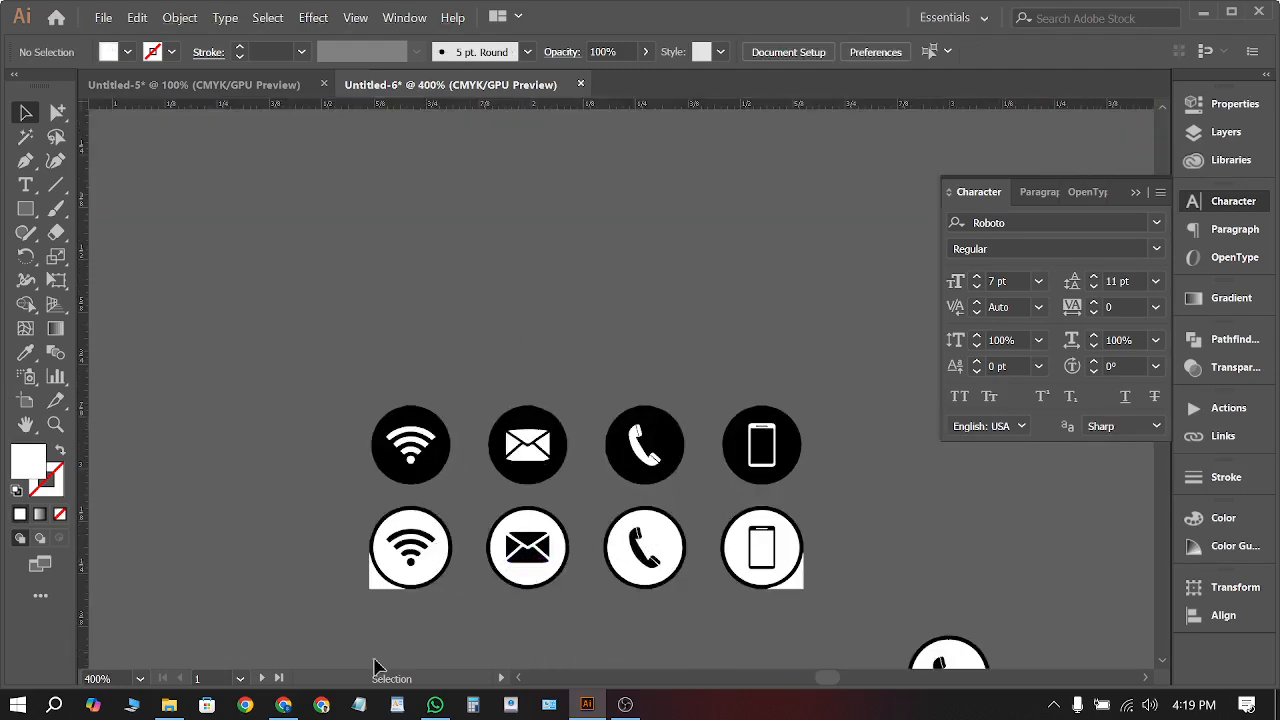
# Change the image search from 'call' to 'internet' icons
pyautogui.click(283, 704)
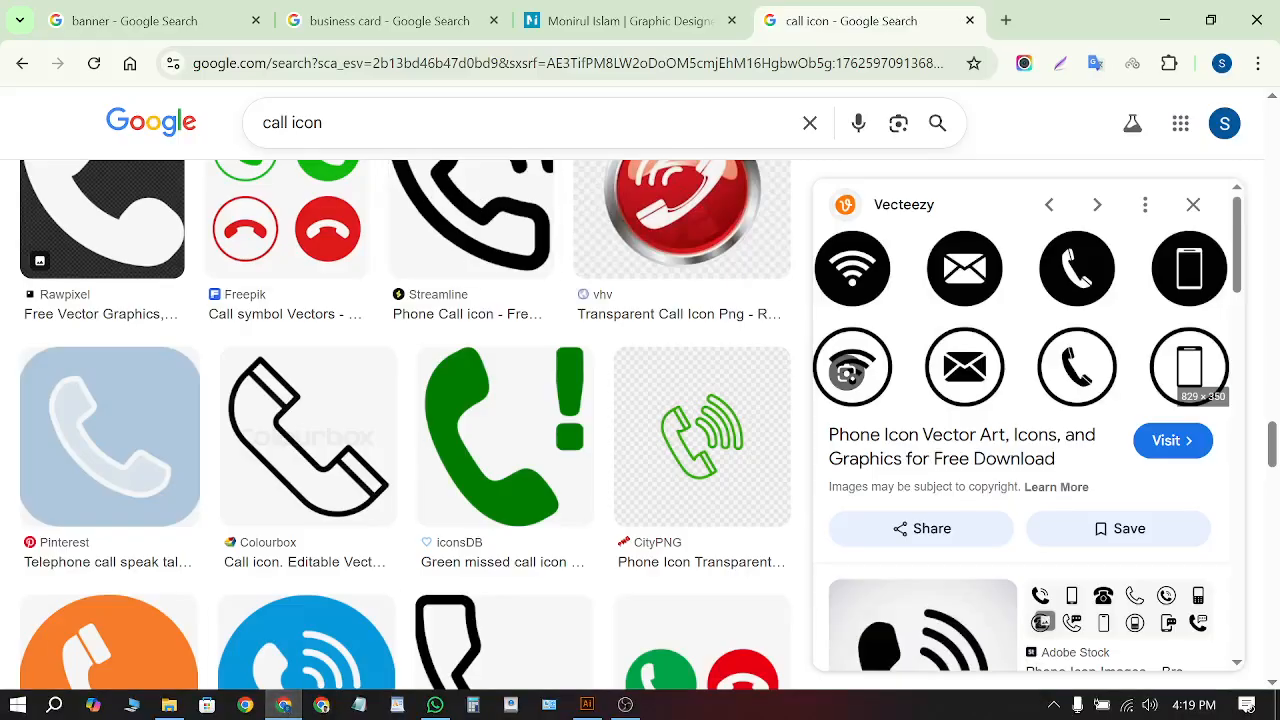
pyautogui.doubleClick(275, 122)
pyautogui.write('internet')
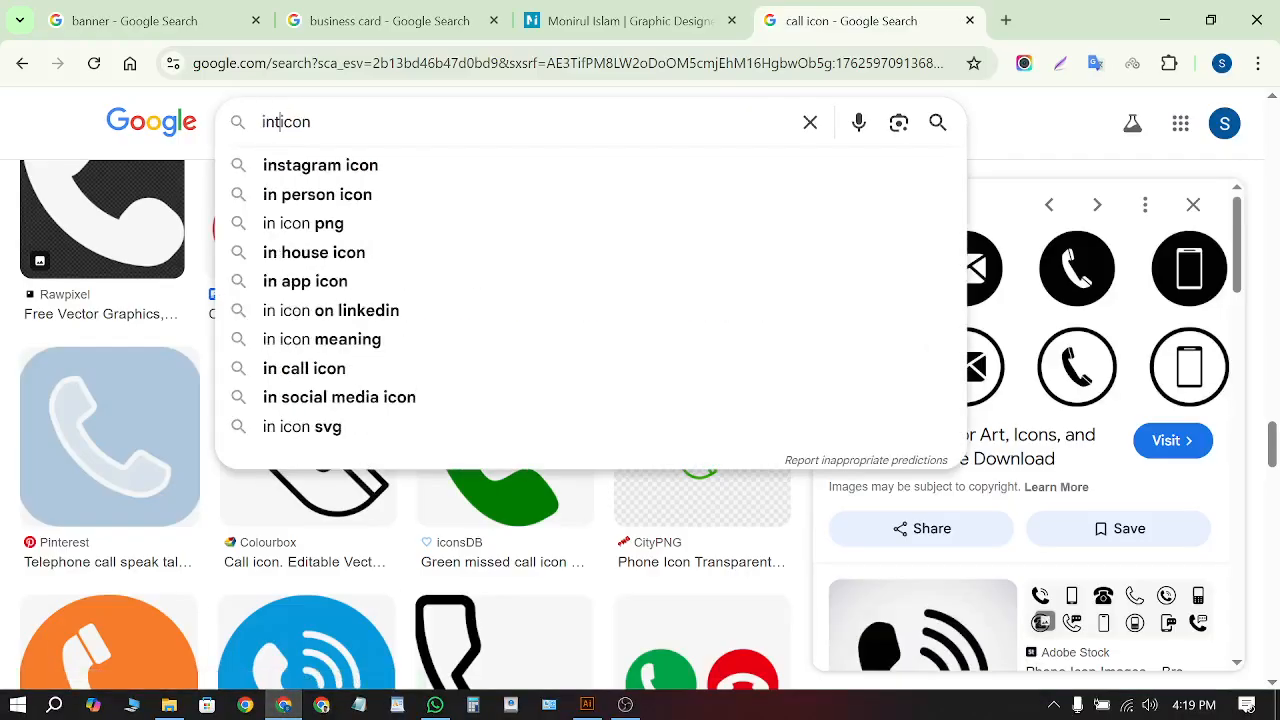
pyautogui.press('Return')
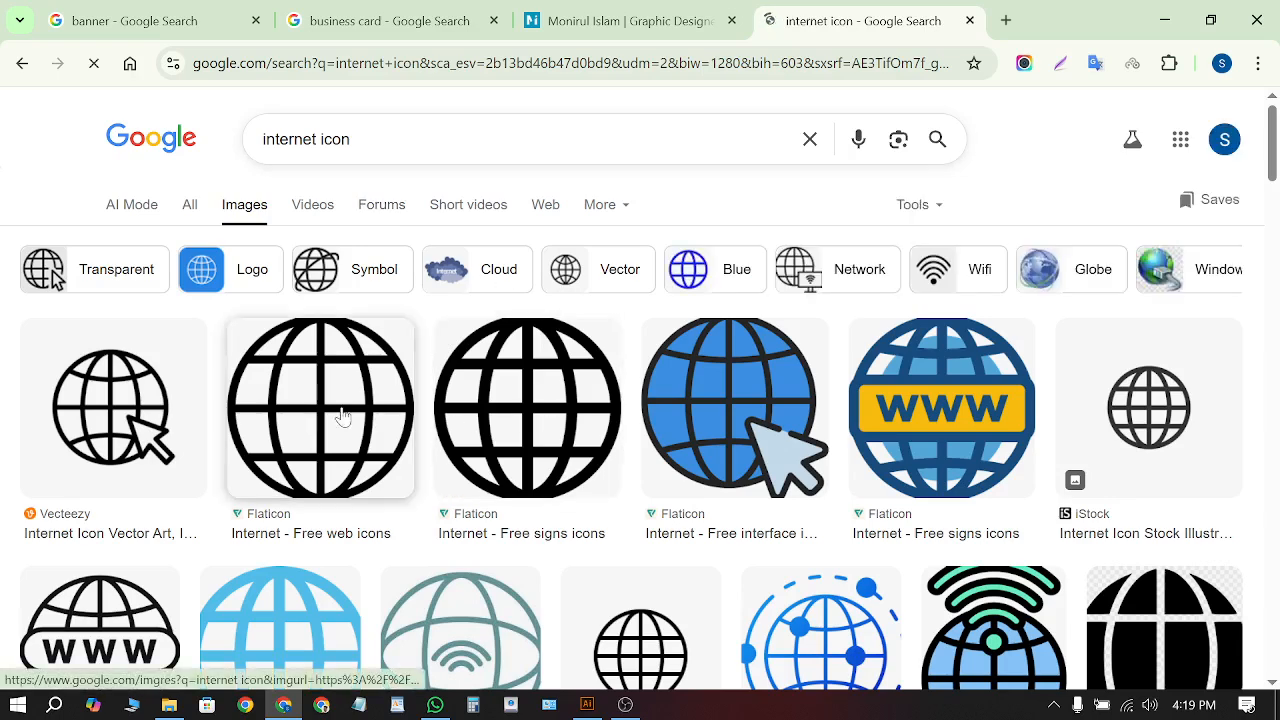
# Save the 'Internet - Free signs icons' globe as 1011322.png and drag it into the card
pyautogui.click(337, 414)
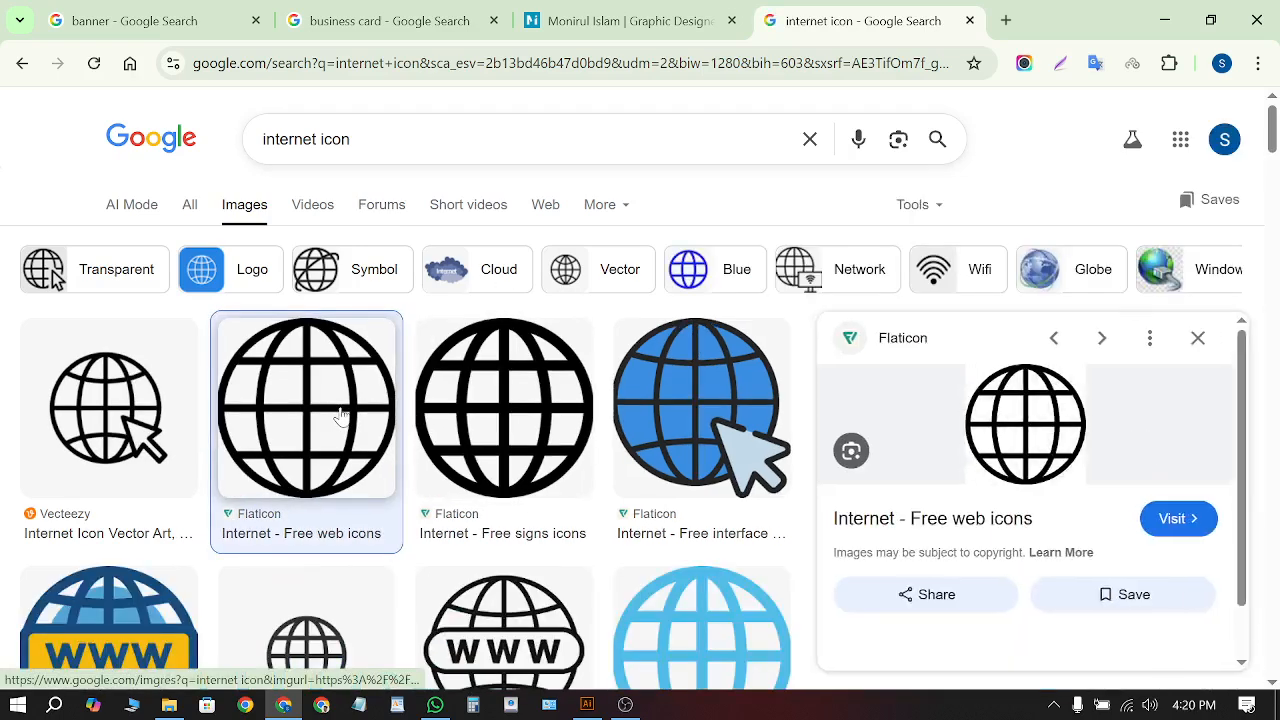
pyautogui.click(466, 425)
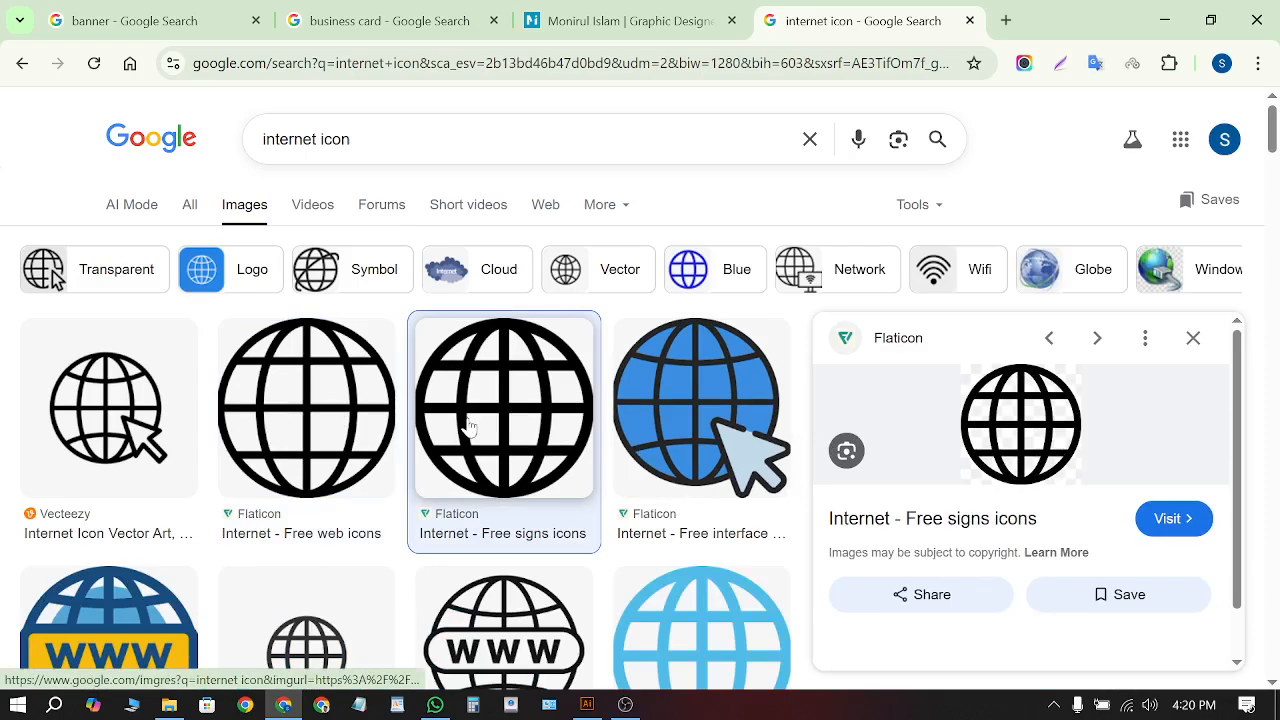
pyautogui.rightClick(1028, 432)
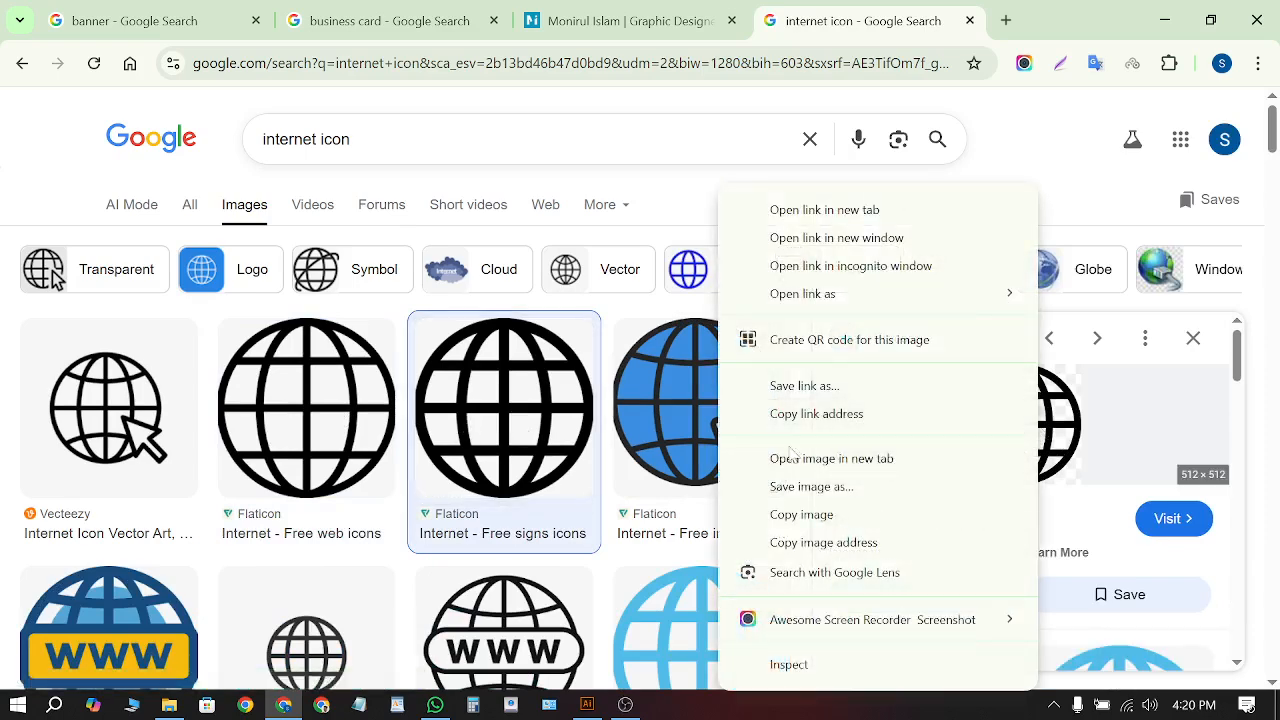
pyautogui.click(797, 497)
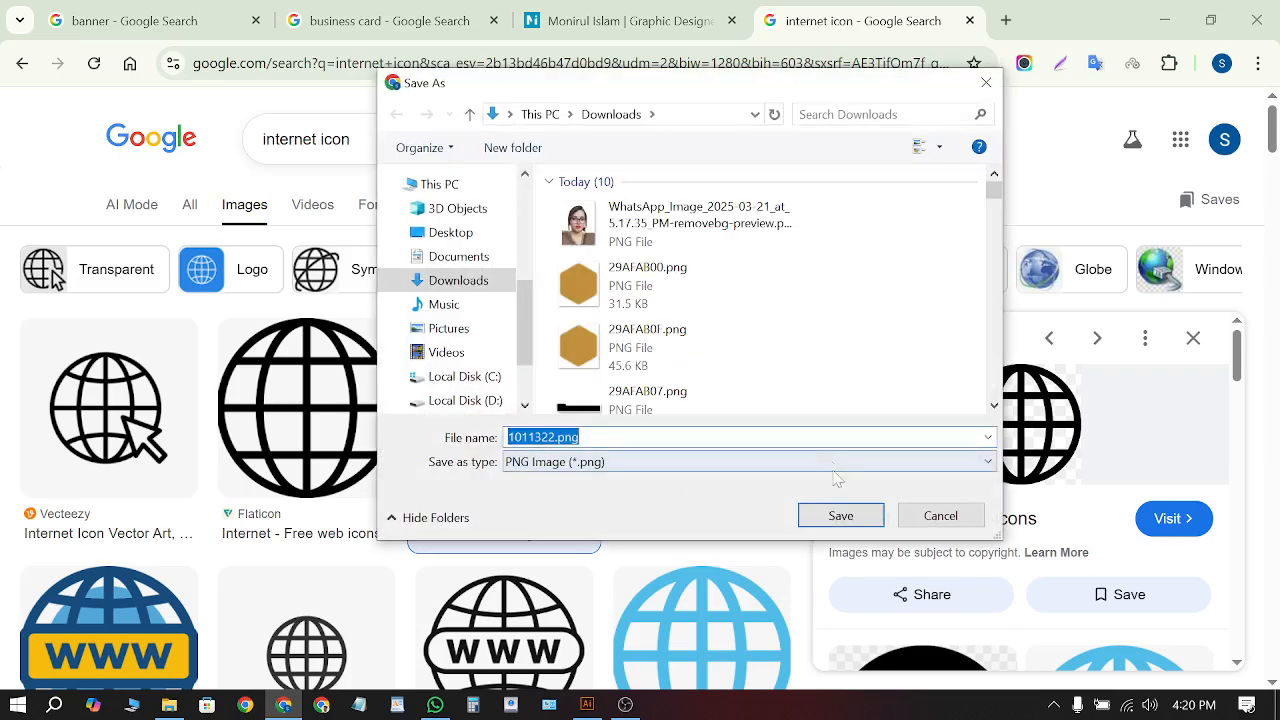
pyautogui.click(841, 512)
pyautogui.moveTo(1018, 110); pyautogui.dragTo(546, 334)
# Shrink the globe image to about 0.41 inch, then embed, image trace and expand it
pyautogui.scroll(-5, 546, 334)
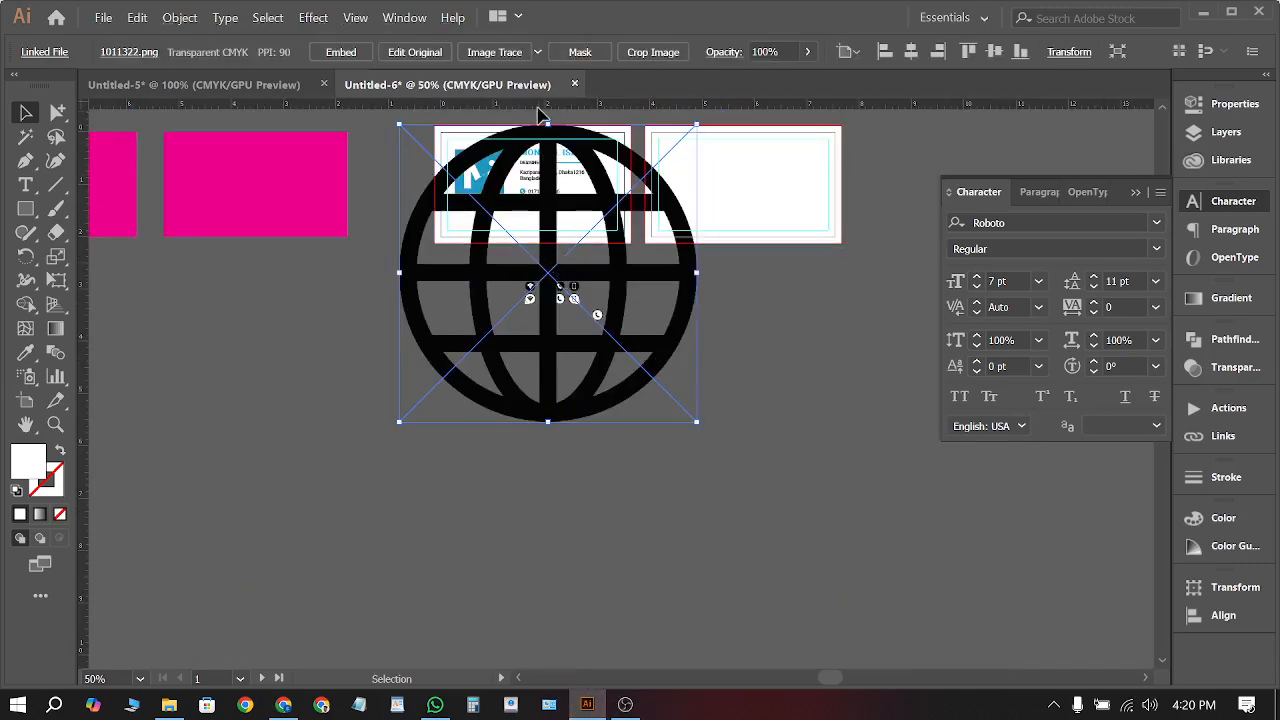
pyautogui.moveTo(548, 124)
pyautogui.mouseDown()
pyautogui.moveTo(550, 296)
pyautogui.moveTo(550, 262)
pyautogui.mouseUp()
pyautogui.scroll(4, 549, 256)
pyautogui.moveTo(545, 306); pyautogui.dragTo(535, 268)
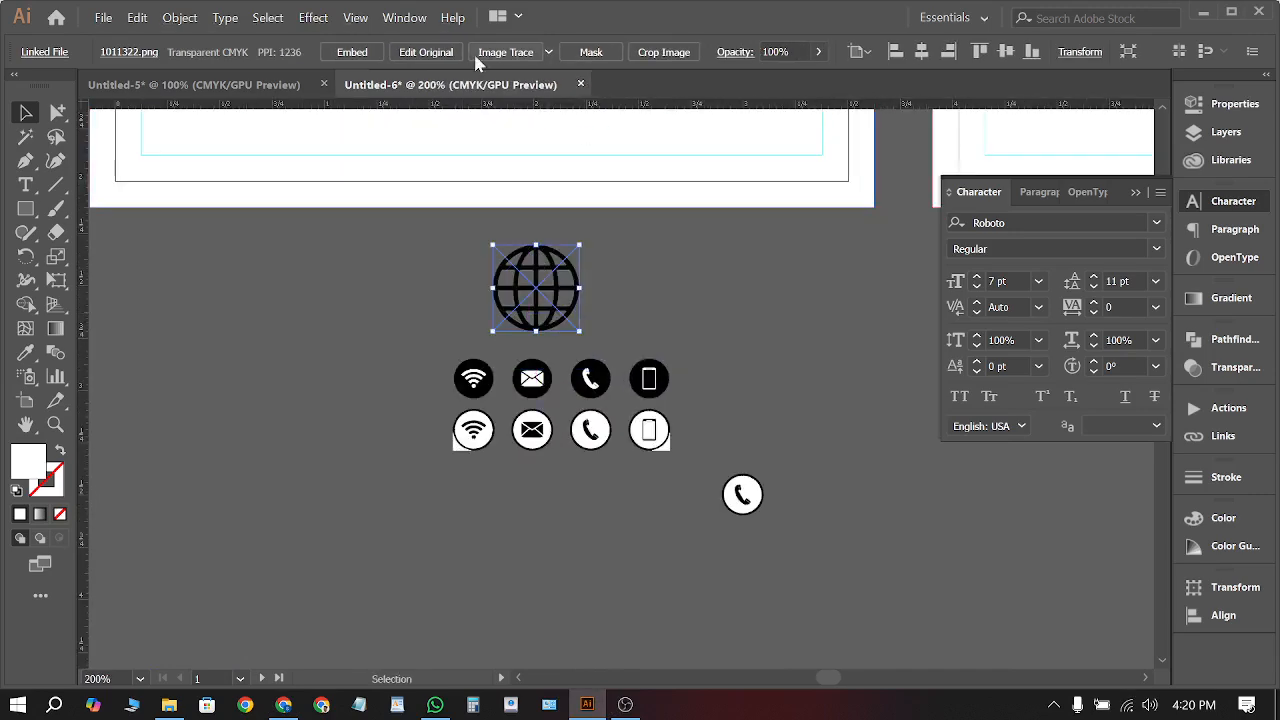
pyautogui.click(345, 52)
pyautogui.click(497, 52)
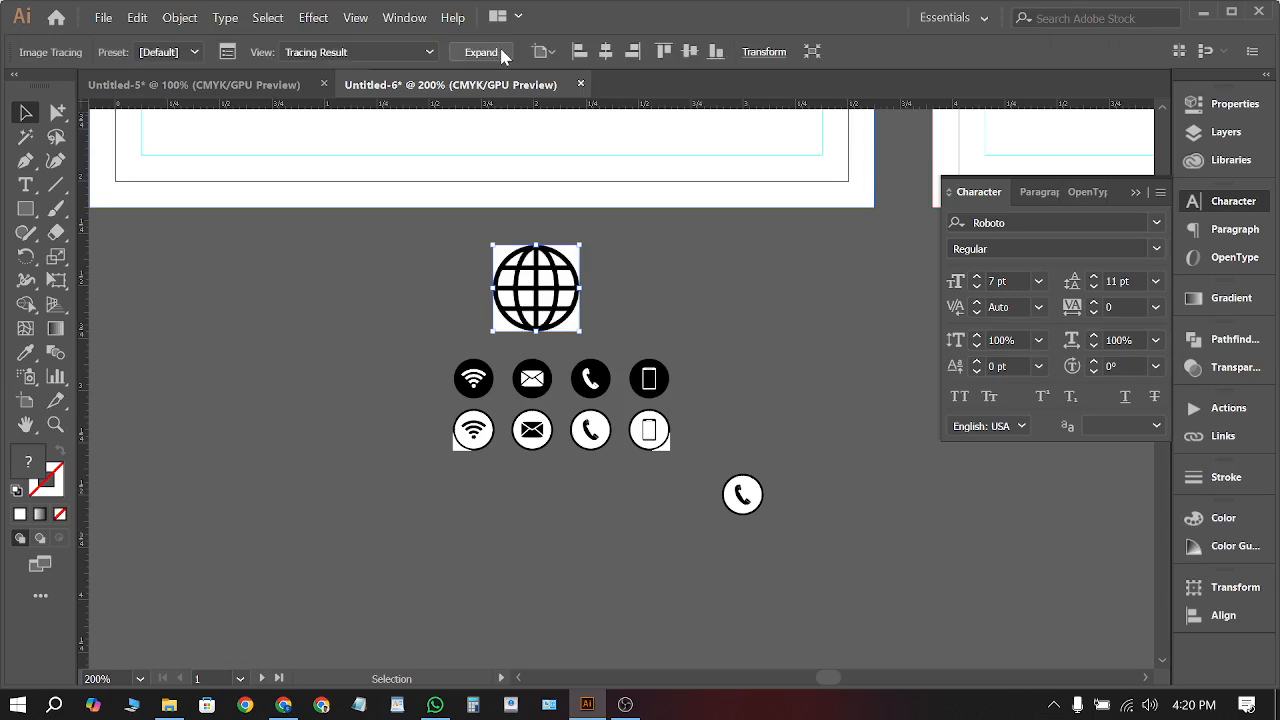
pyautogui.click(499, 52)
# Ungroup the traced globe and move the white background and stray fragments aside
pyautogui.rightClick(532, 322)
pyautogui.click(597, 481)
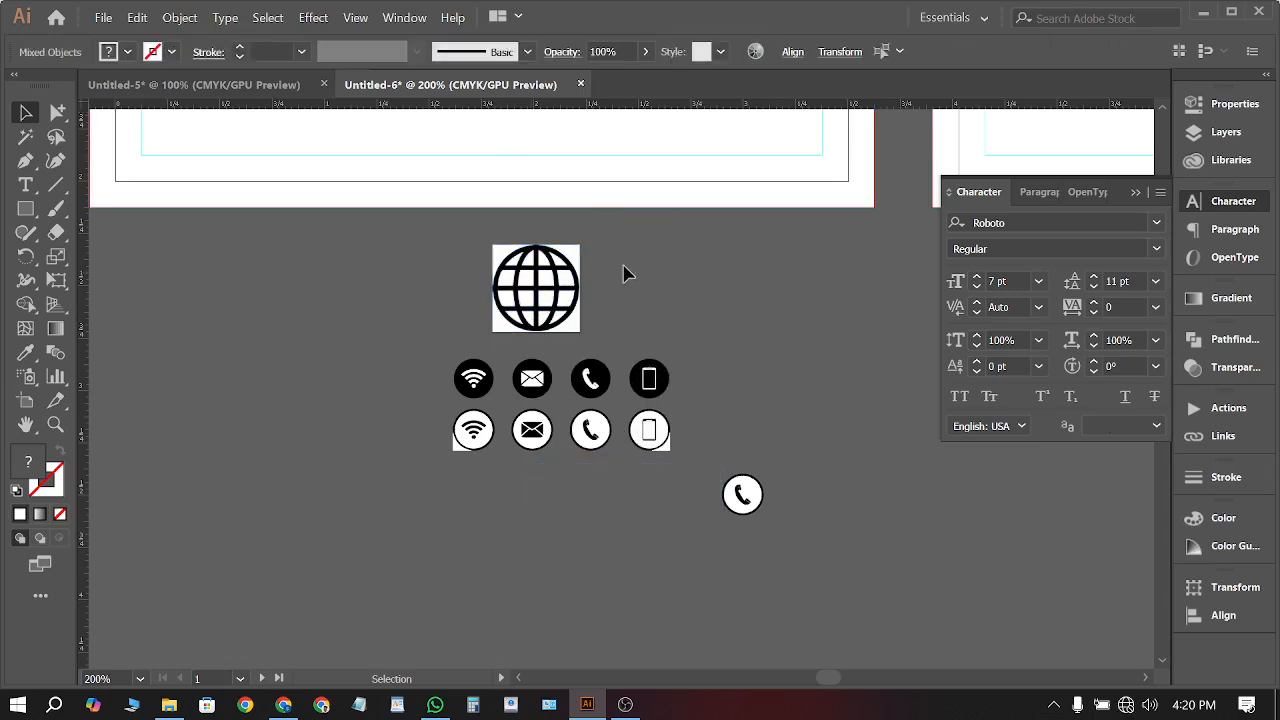
pyautogui.click(623, 271)
pyautogui.moveTo(571, 271); pyautogui.dragTo(757, 294)
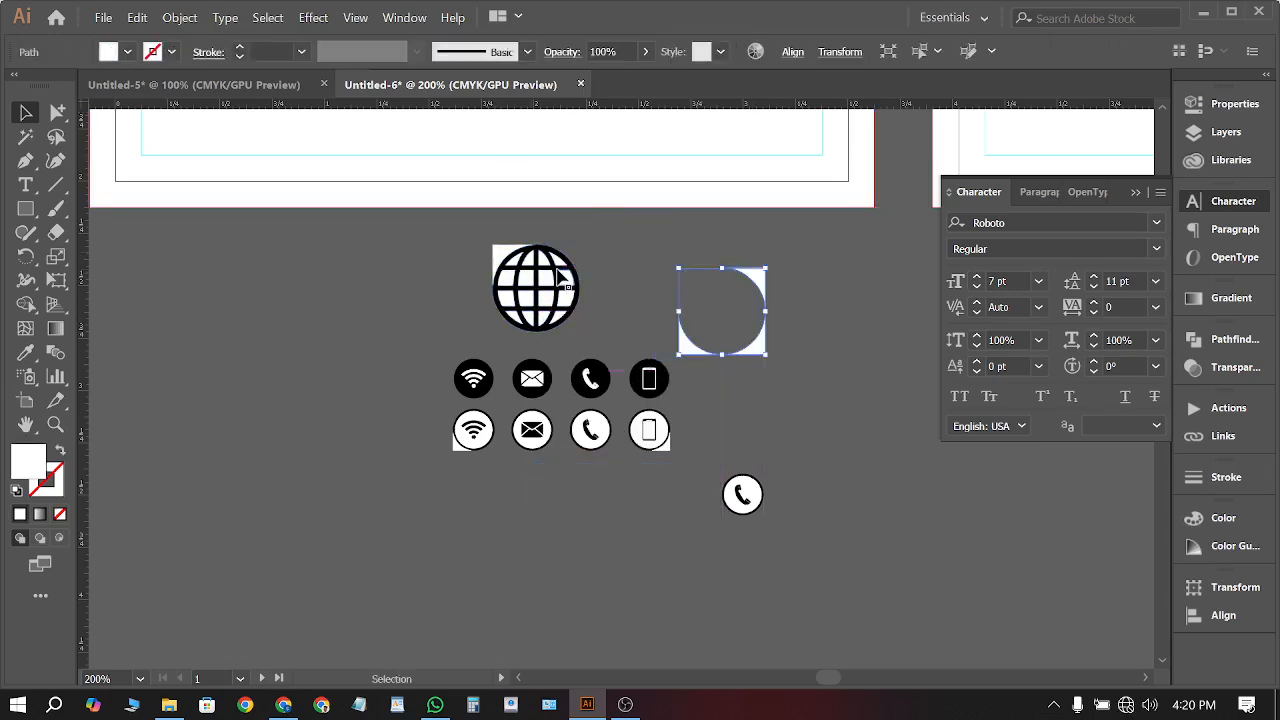
pyautogui.moveTo(557, 270); pyautogui.dragTo(415, 264)
pyautogui.moveTo(575, 266); pyautogui.dragTo(332, 294)
pyautogui.hscroll(-2, 308, 418)
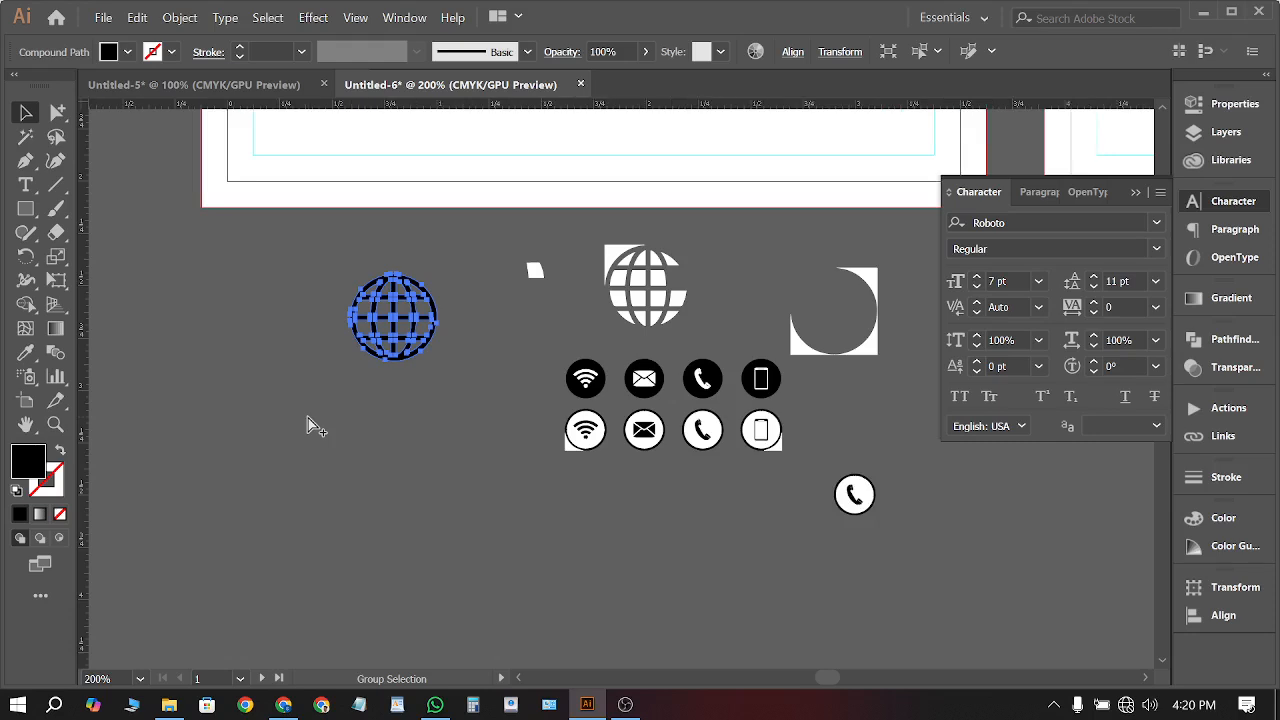
pyautogui.hscroll(-1, 310, 410)
pyautogui.press('v')
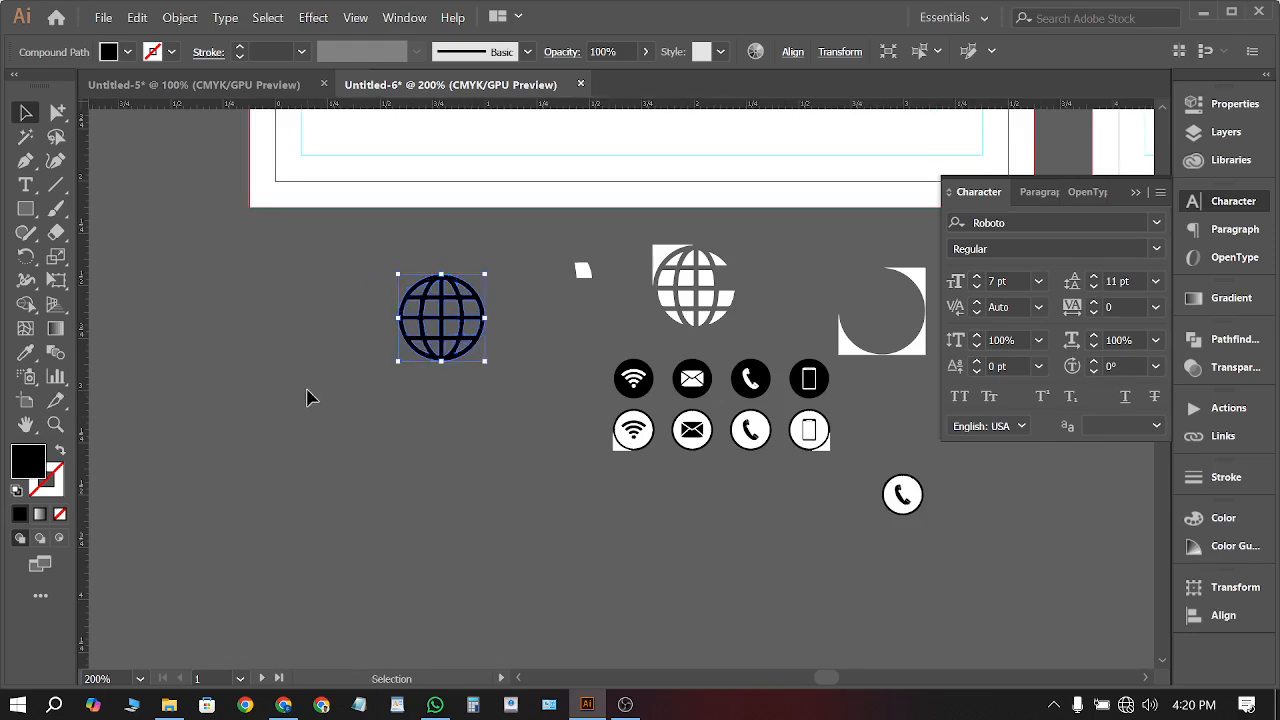
pyautogui.scroll(2, 490, 315)
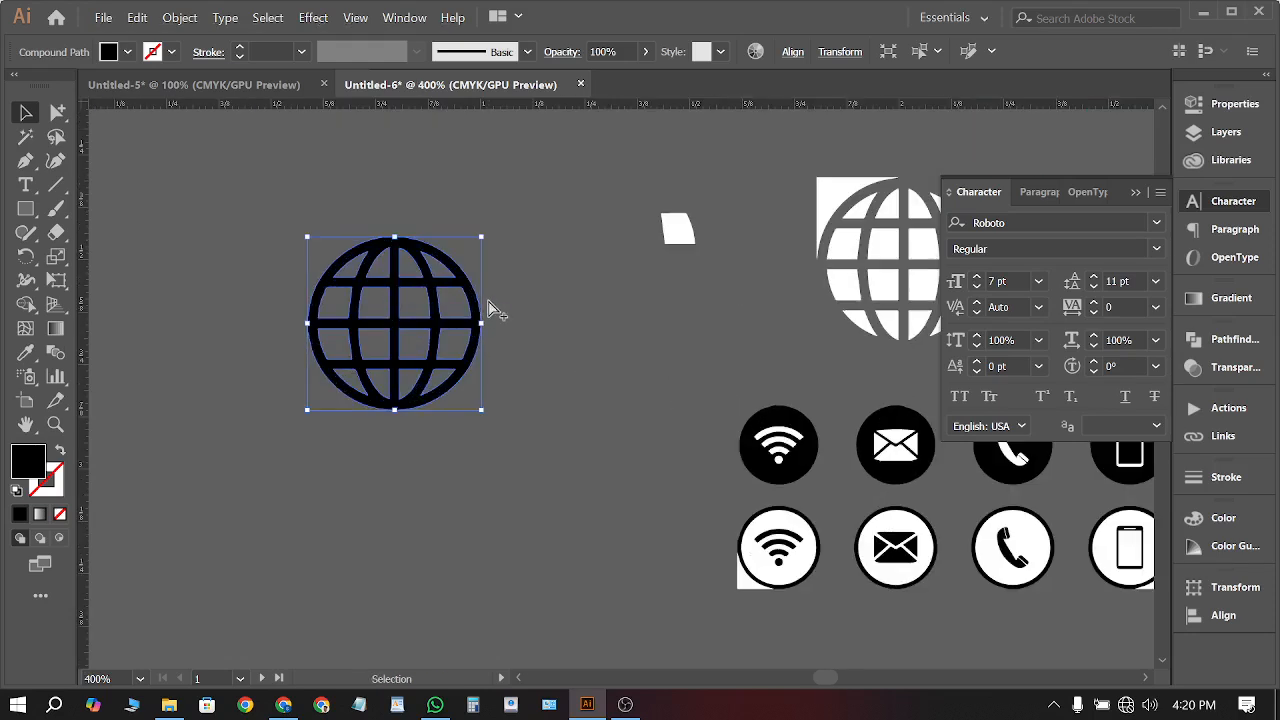
pyautogui.press('a')
pyautogui.press('v')
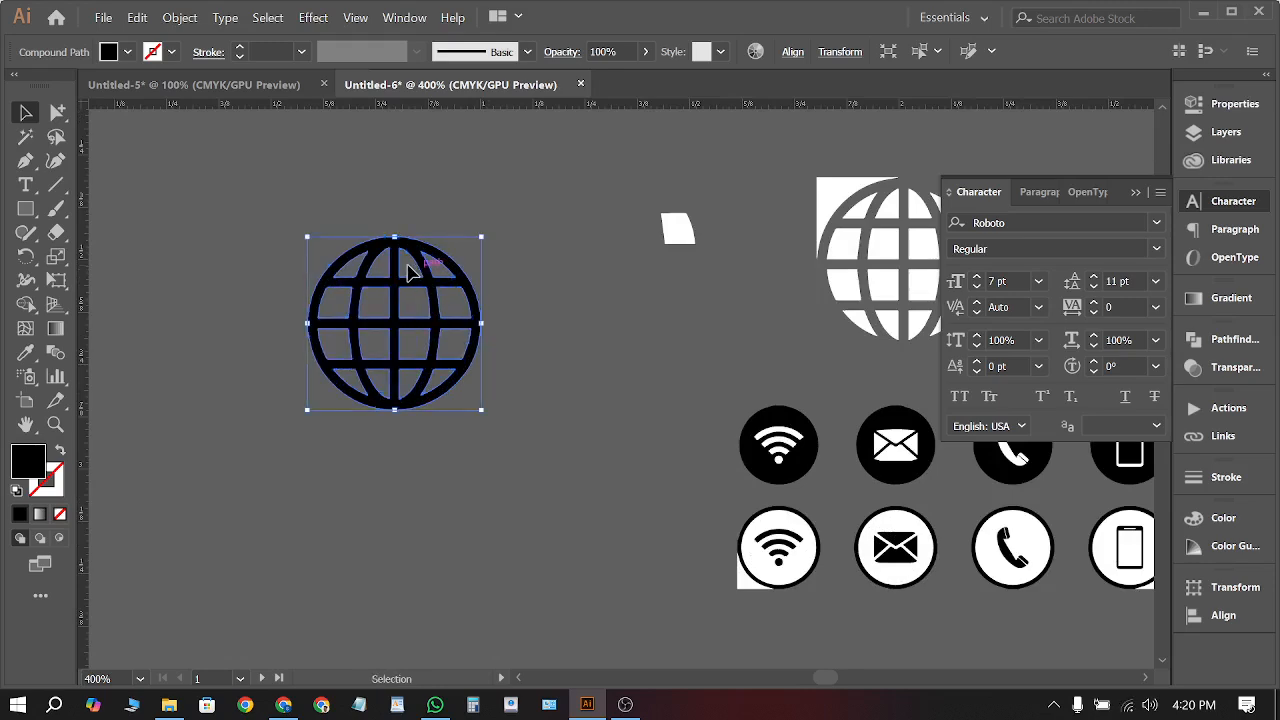
# Colour the globe blue, place it beside the website line and shrink it to icon size
pyautogui.click(127, 52)
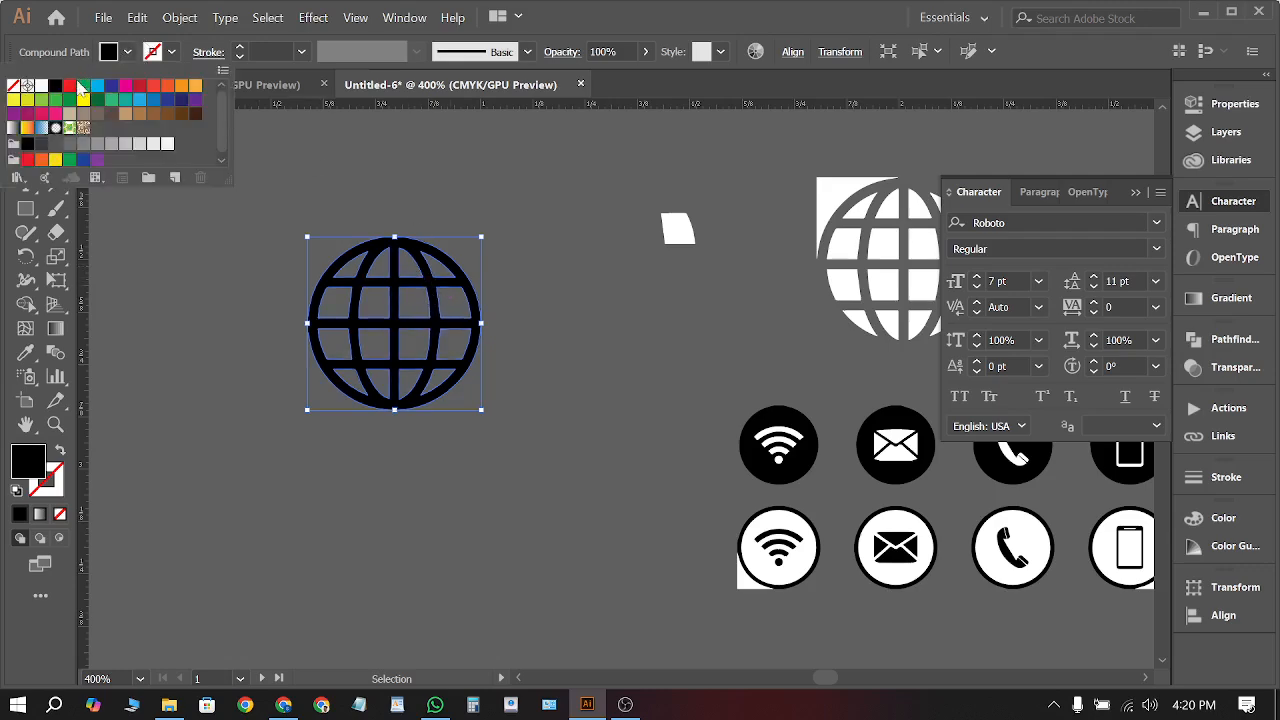
pyautogui.click(71, 178)
pyautogui.hotkey('ctrl', '1')
pyautogui.scroll(1, 459, 453)
pyautogui.moveTo(459, 453); pyautogui.dragTo(537, 345)
pyautogui.scroll(5, 538, 342)
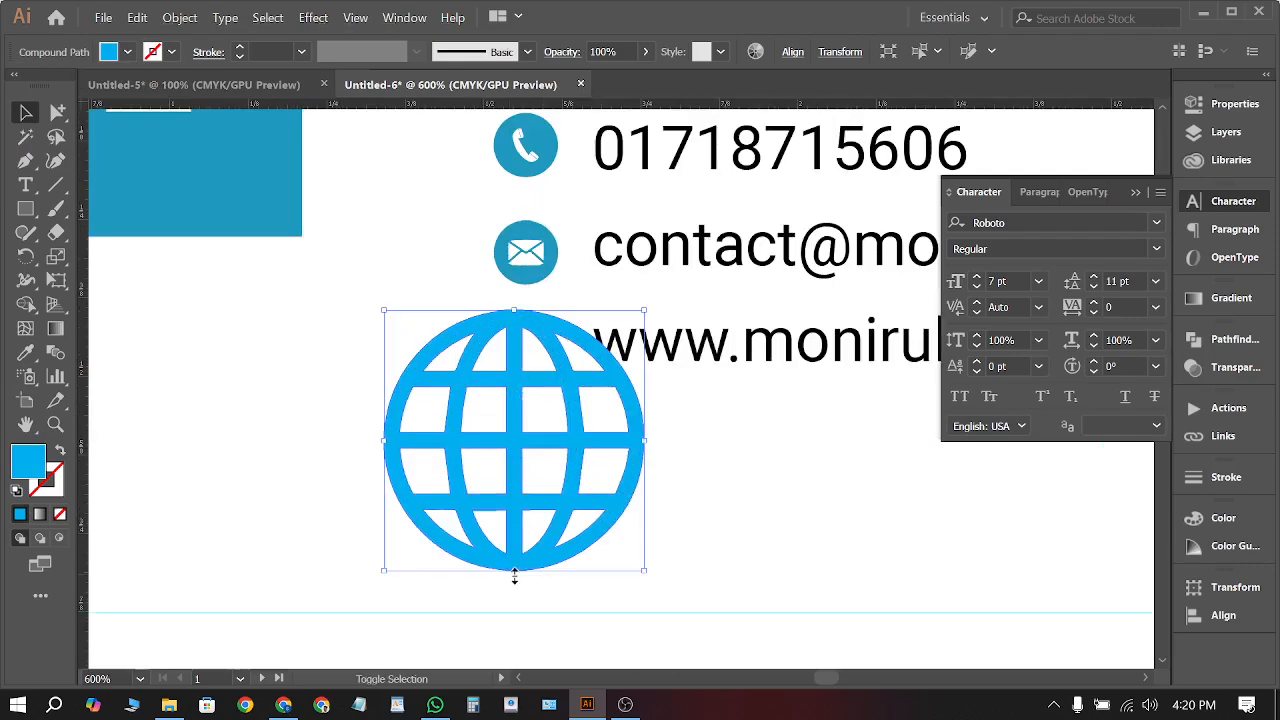
pyautogui.moveTo(514, 572); pyautogui.dragTo(530, 345)
pyautogui.click(475, 354)
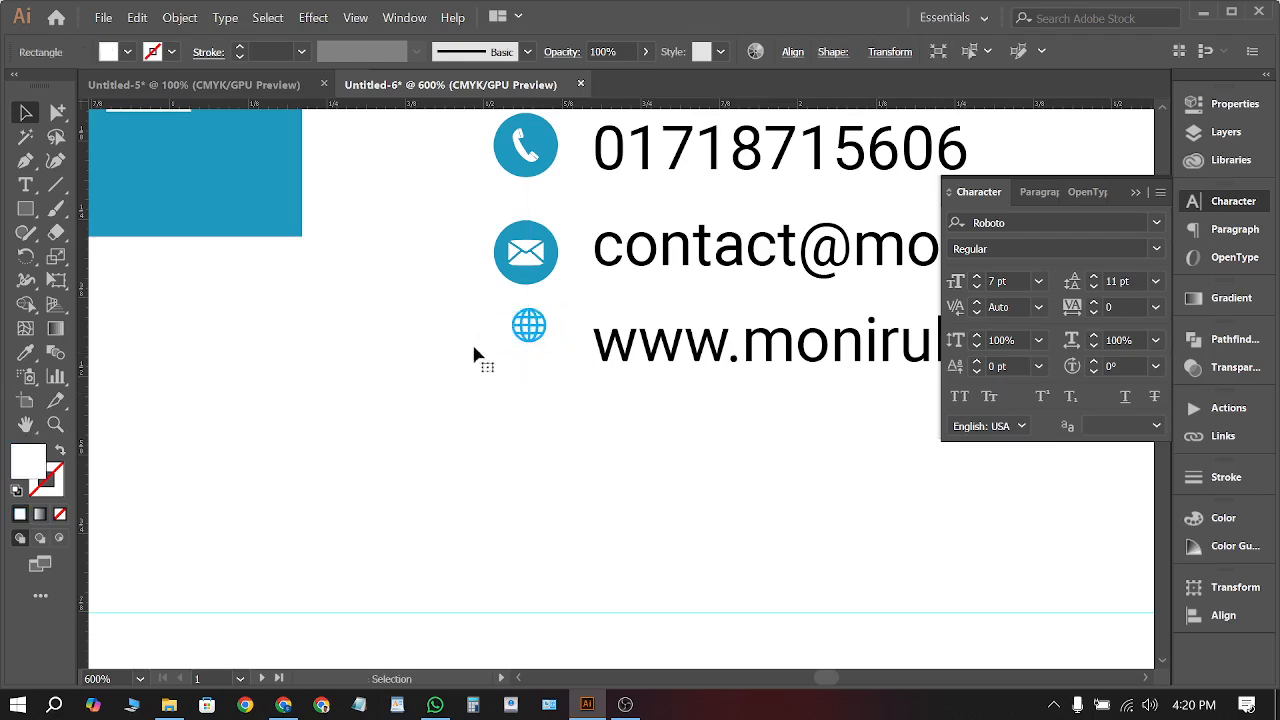
# Draw a circle centred on the globe, filled with the mail icon's blue
pyautogui.moveTo(22, 210); pyautogui.dragTo(140, 254)
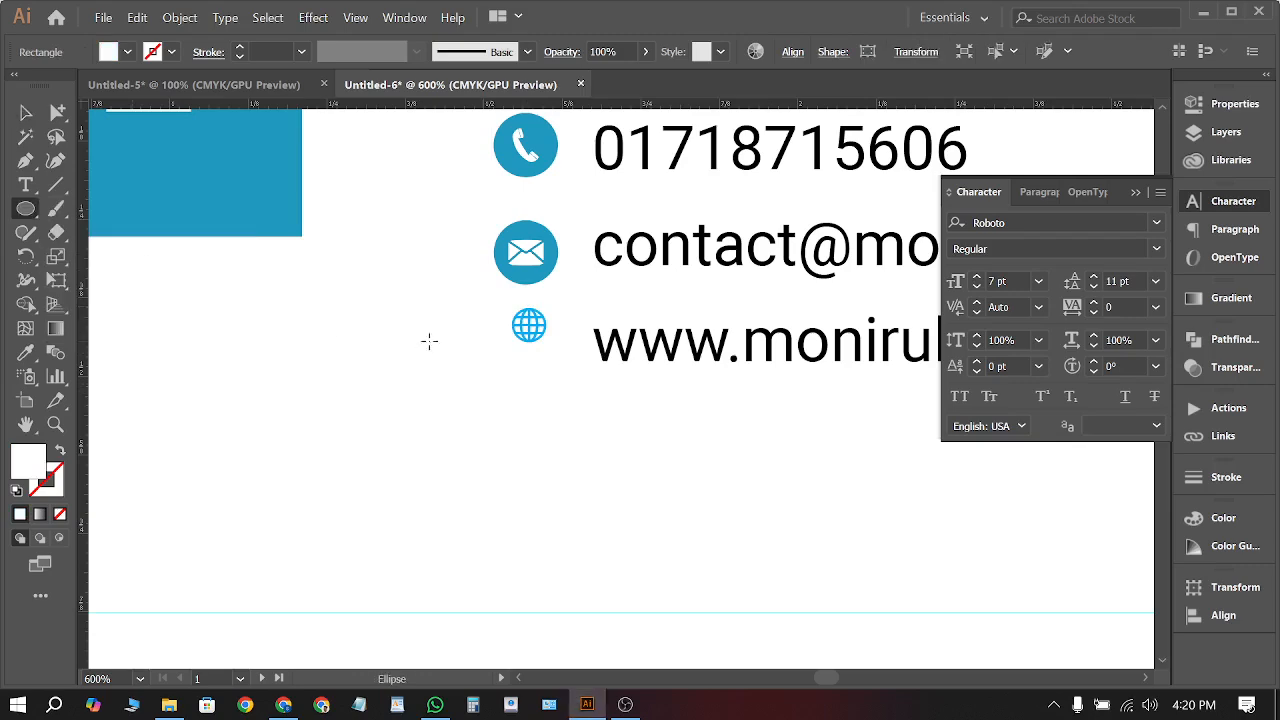
pyautogui.scroll(2, 494, 330)
pyautogui.moveTo(564, 378); pyautogui.dragTo(627, 441)
pyautogui.click(25, 352)
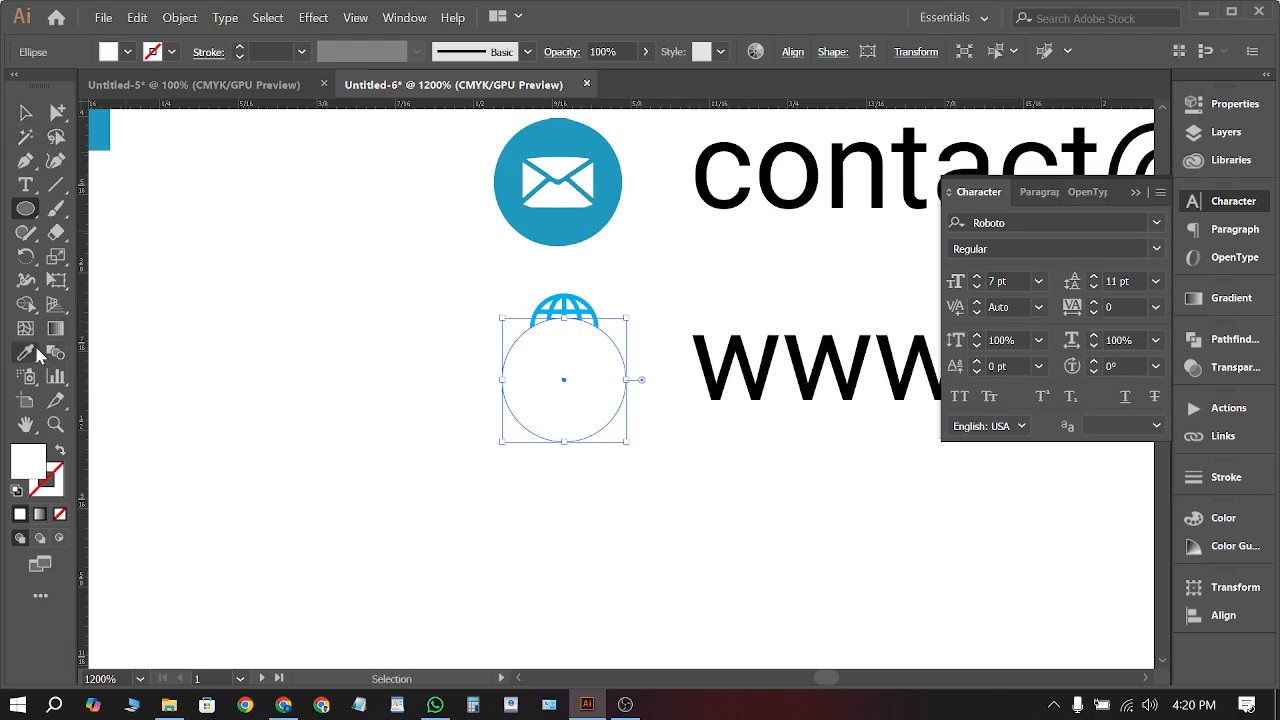
pyautogui.click(590, 150)
pyautogui.click(25, 112)
# Make the globe white, bring it in front of the circle, and centre it inside
pyautogui.click(588, 312)
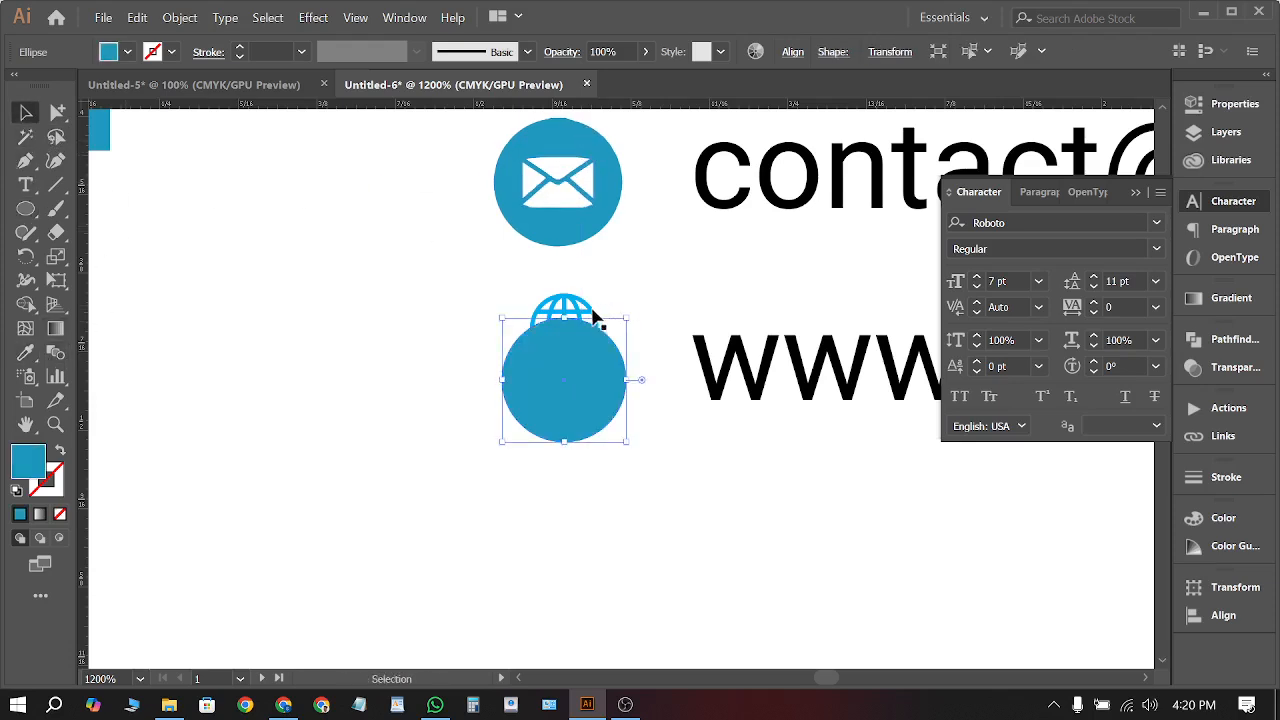
pyautogui.click(25, 352)
pyautogui.click(223, 331)
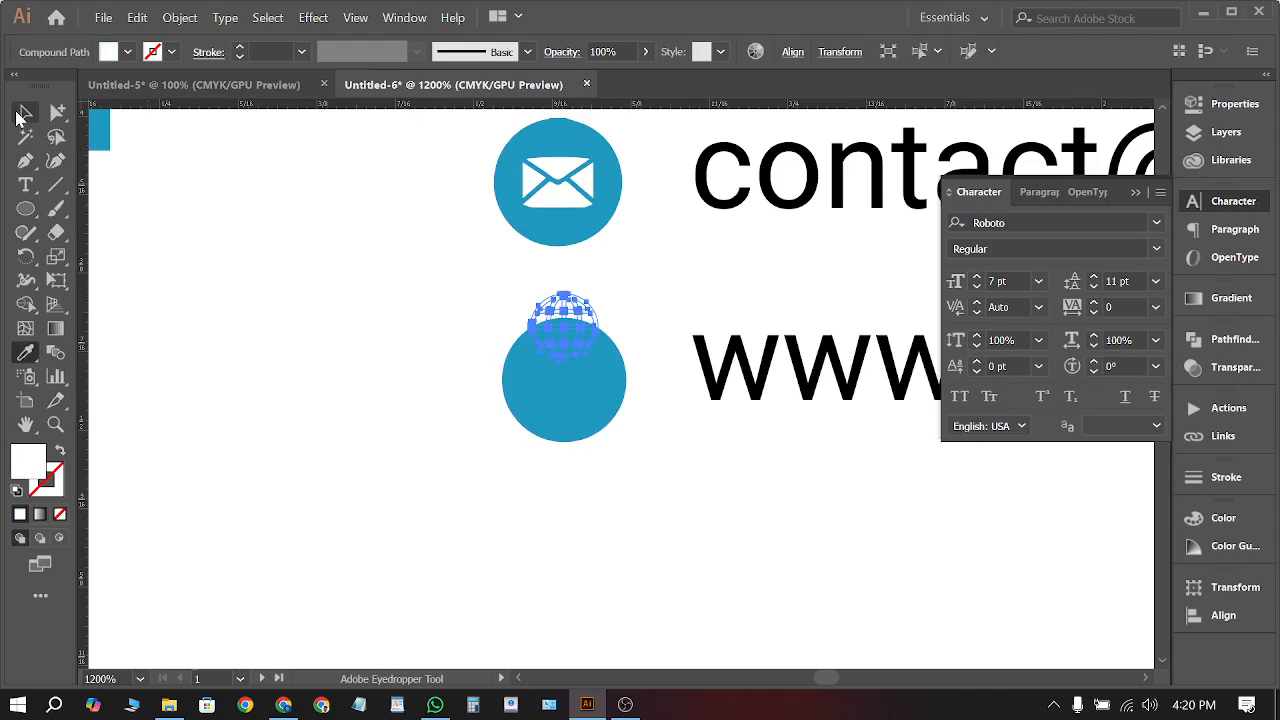
pyautogui.click(25, 112)
pyautogui.rightClick(572, 279)
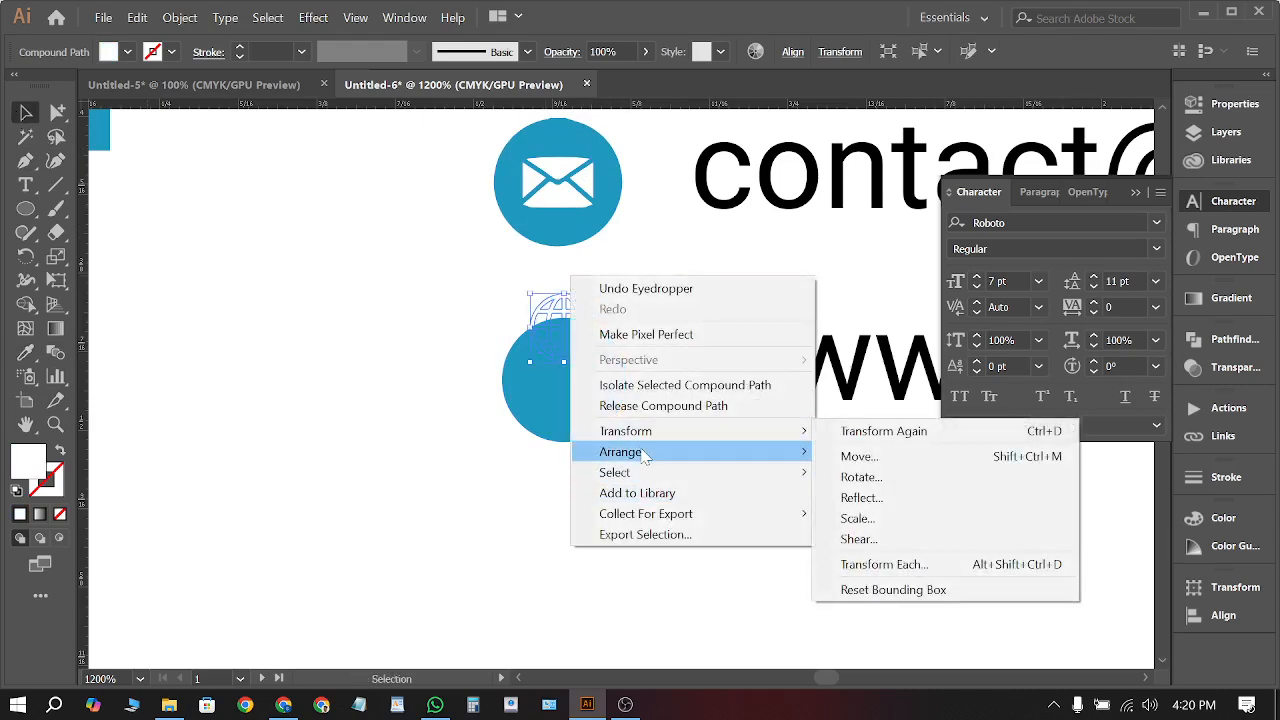
pyautogui.moveTo(646, 452)
pyautogui.click(870, 451)
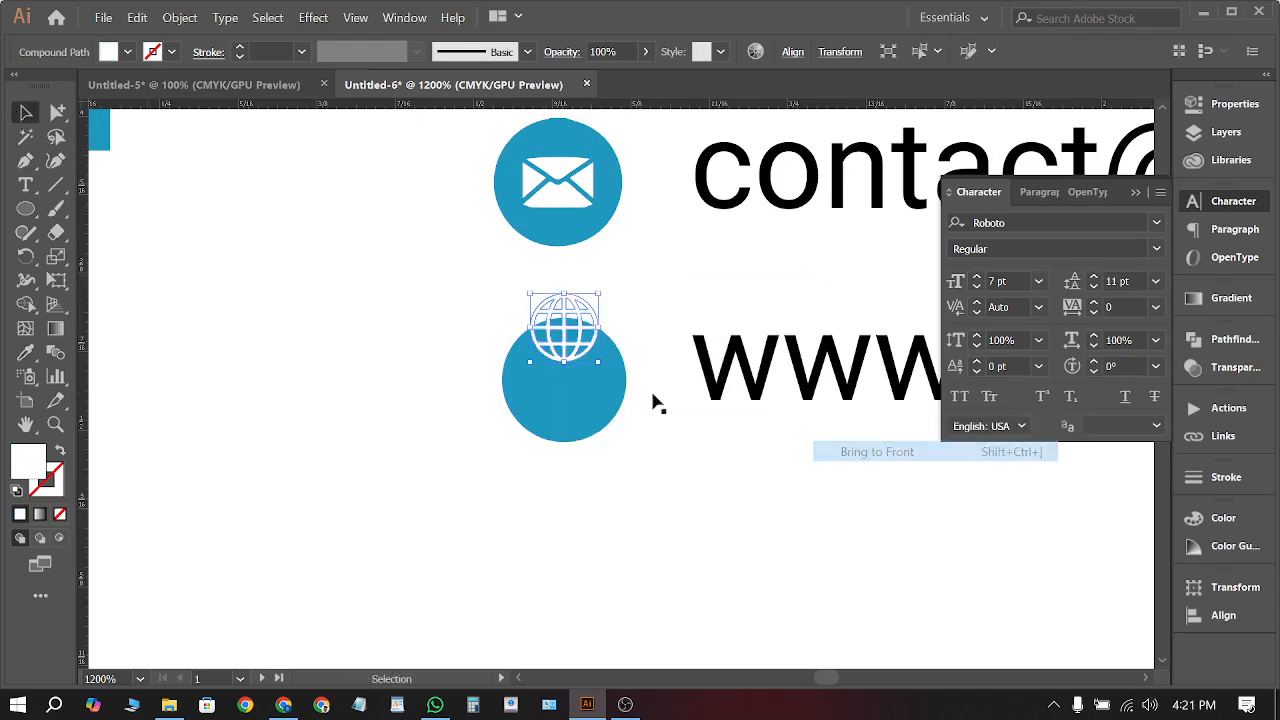
pyautogui.moveTo(586, 358)
pyautogui.mouseDown()
pyautogui.moveTo(586, 401)
pyautogui.moveTo(577, 357)
pyautogui.mouseUp()
pyautogui.keyDown('shift'); pyautogui.click(567, 333); pyautogui.keyUp('shift')
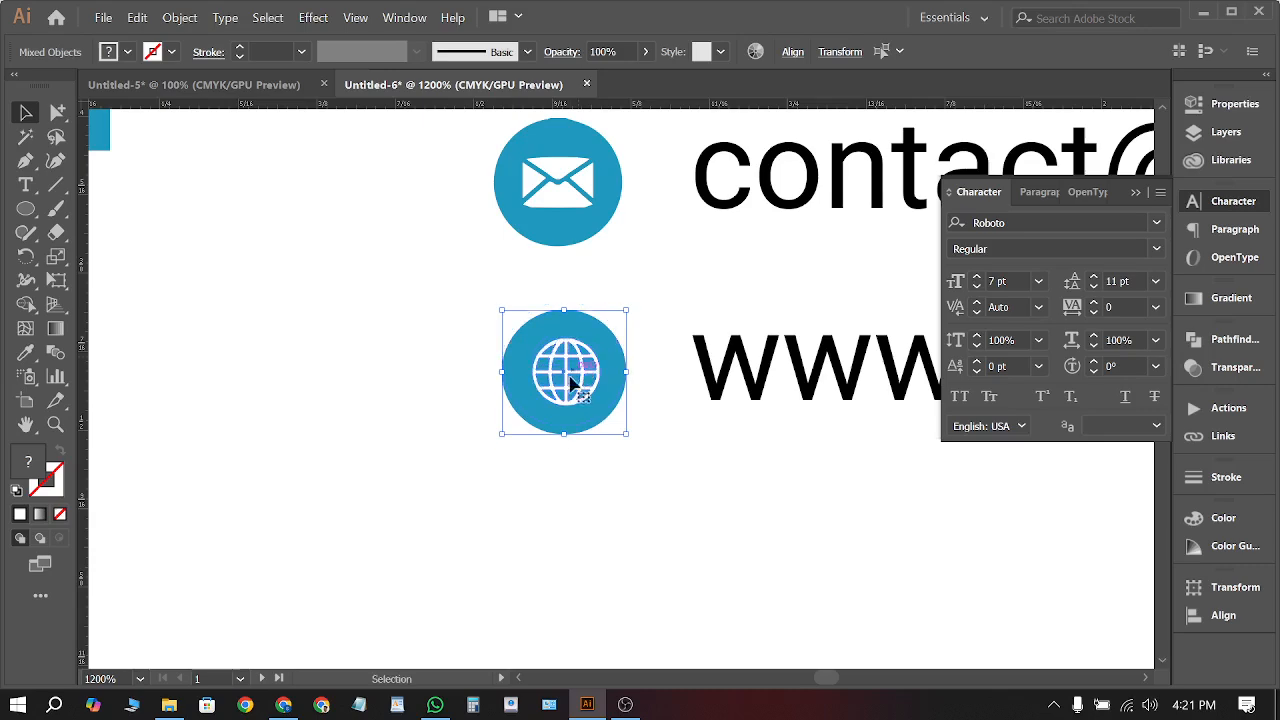
pyautogui.scroll(-2, 565, 360)
pyautogui.scroll(-2, 534, 337)
# Nudge the front M logo slightly lower and rescale it proportionally
pyautogui.click(565, 583)
pyautogui.scroll(-1, 563, 578)
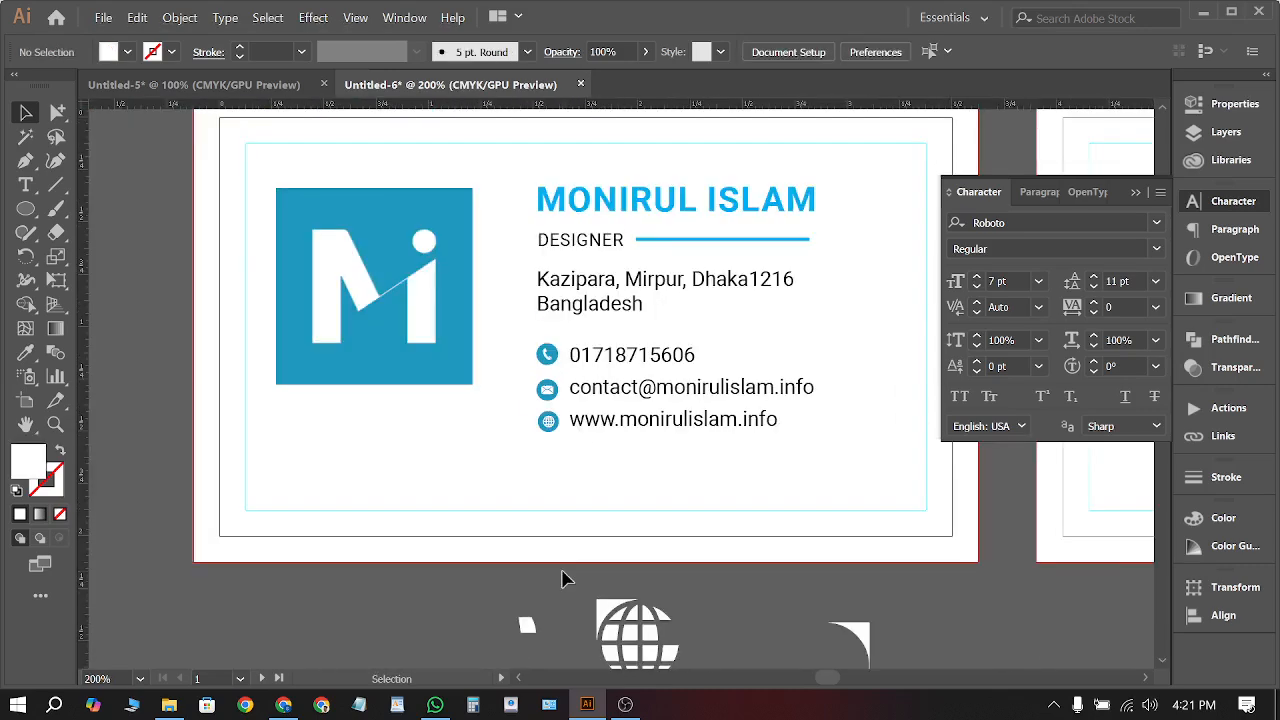
pyautogui.scroll(-2, 559, 580)
pyautogui.scroll(1, 488, 410)
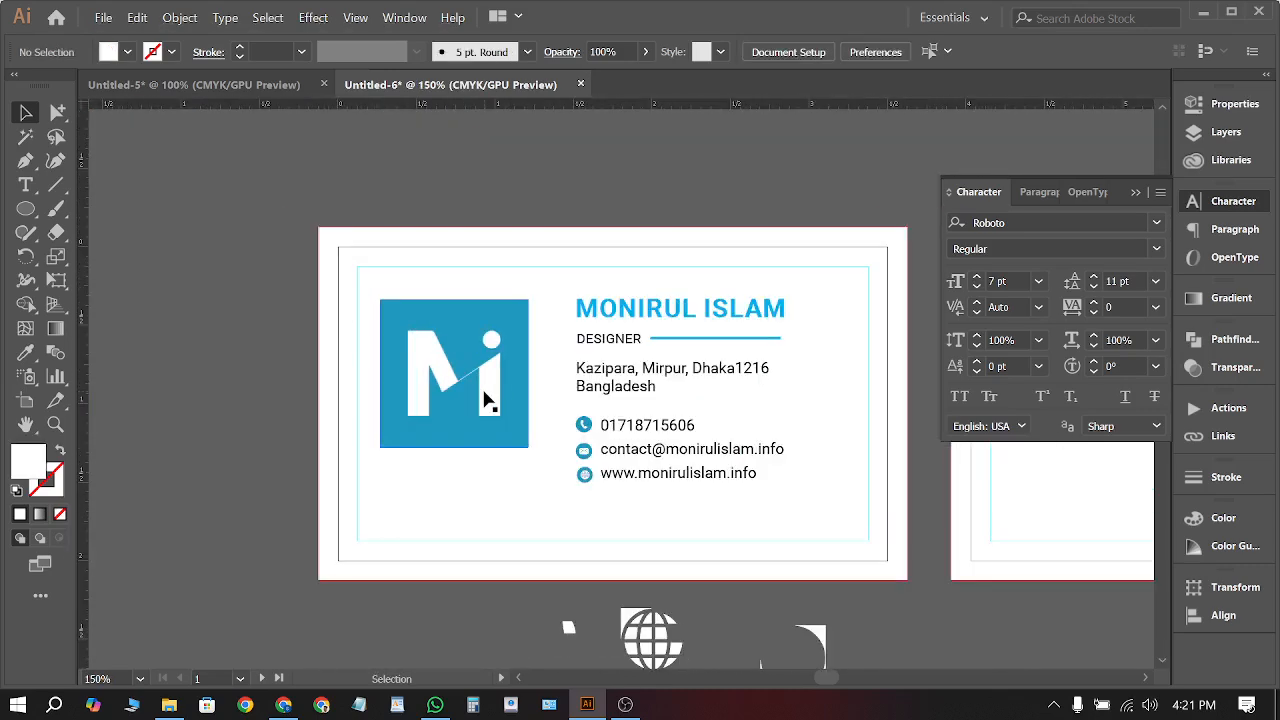
pyautogui.moveTo(484, 402)
pyautogui.mouseDown()
pyautogui.moveTo(497, 397)
pyautogui.moveTo(484, 415)
pyautogui.mouseUp()
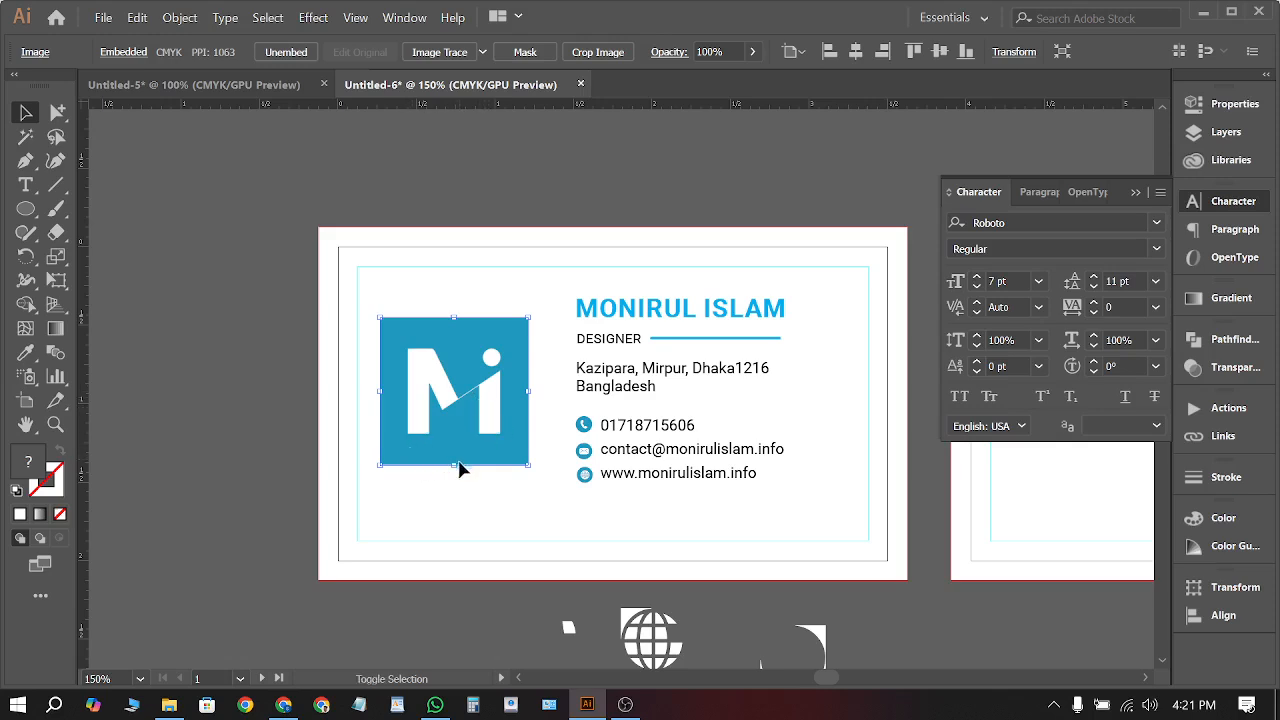
pyautogui.moveTo(459, 468); pyautogui.dragTo(454, 420)
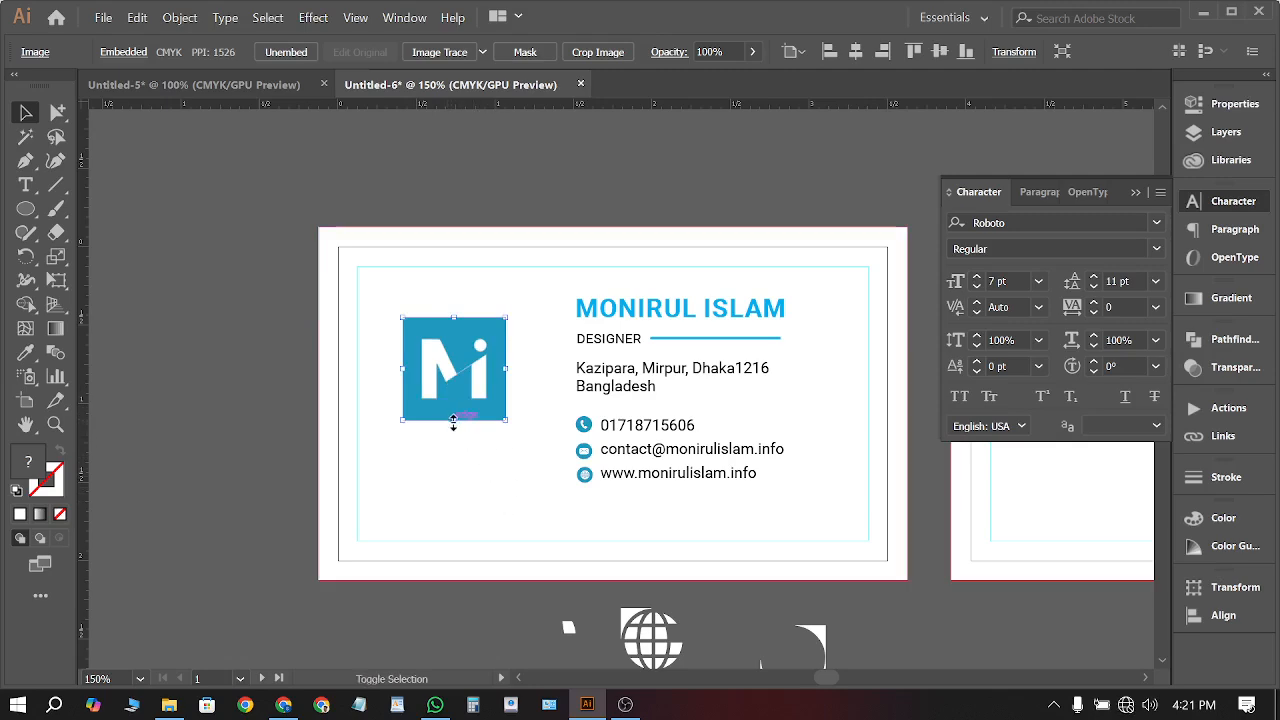
pyautogui.moveTo(453, 421); pyautogui.dragTo(443, 452)
pyautogui.click(215, 428)
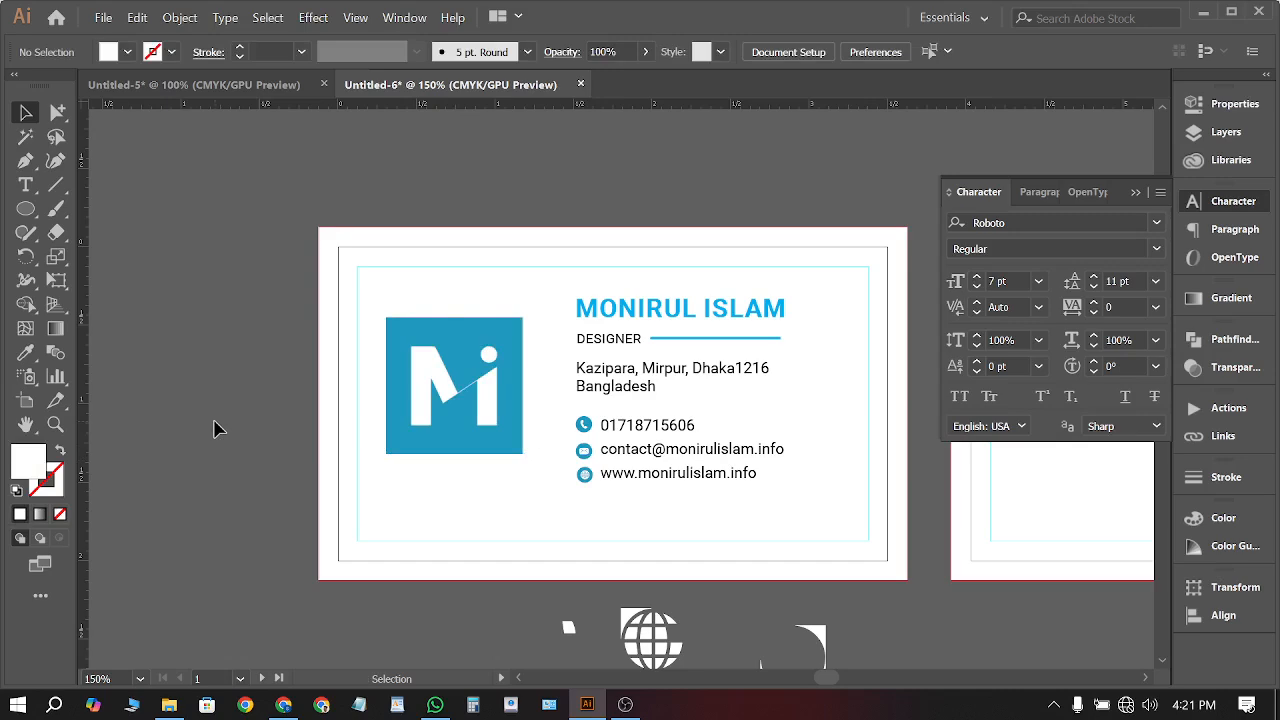
# Delete the leftover icon pieces lying below the card
pyautogui.scroll(-1, 250, 402)
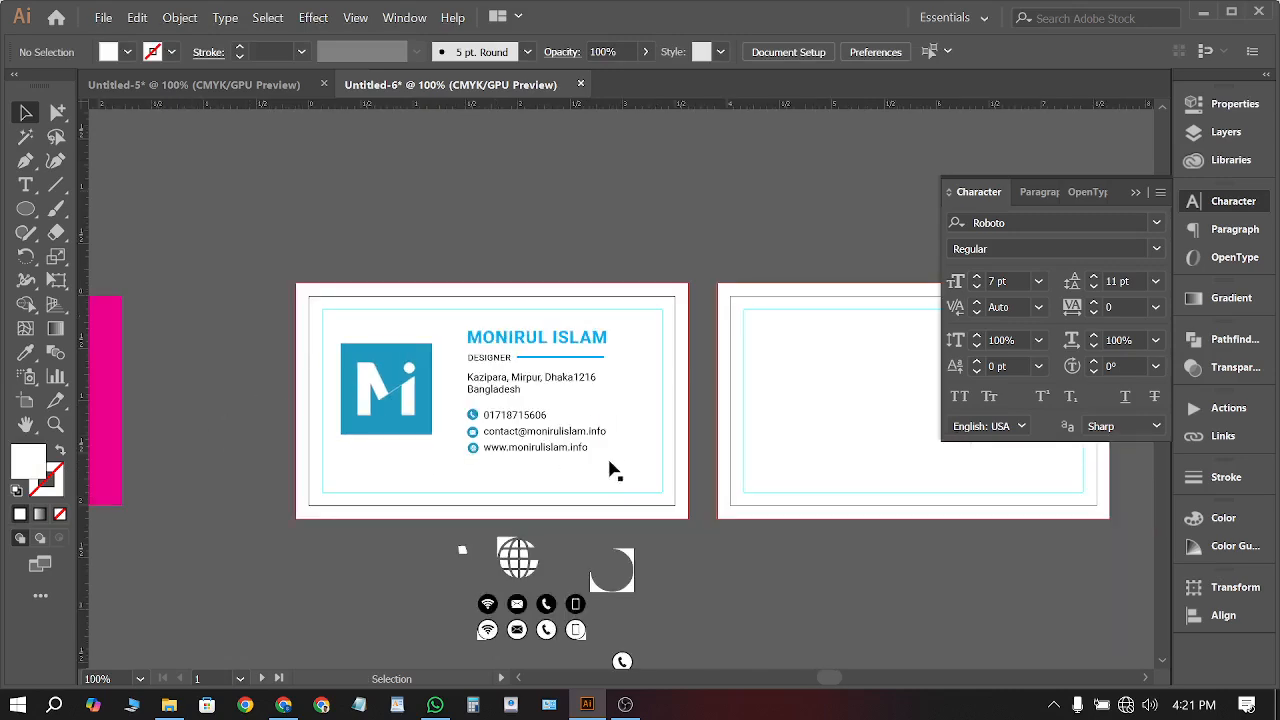
pyautogui.hscroll(5, 430, 419)
pyautogui.scroll(-4, 448, 457)
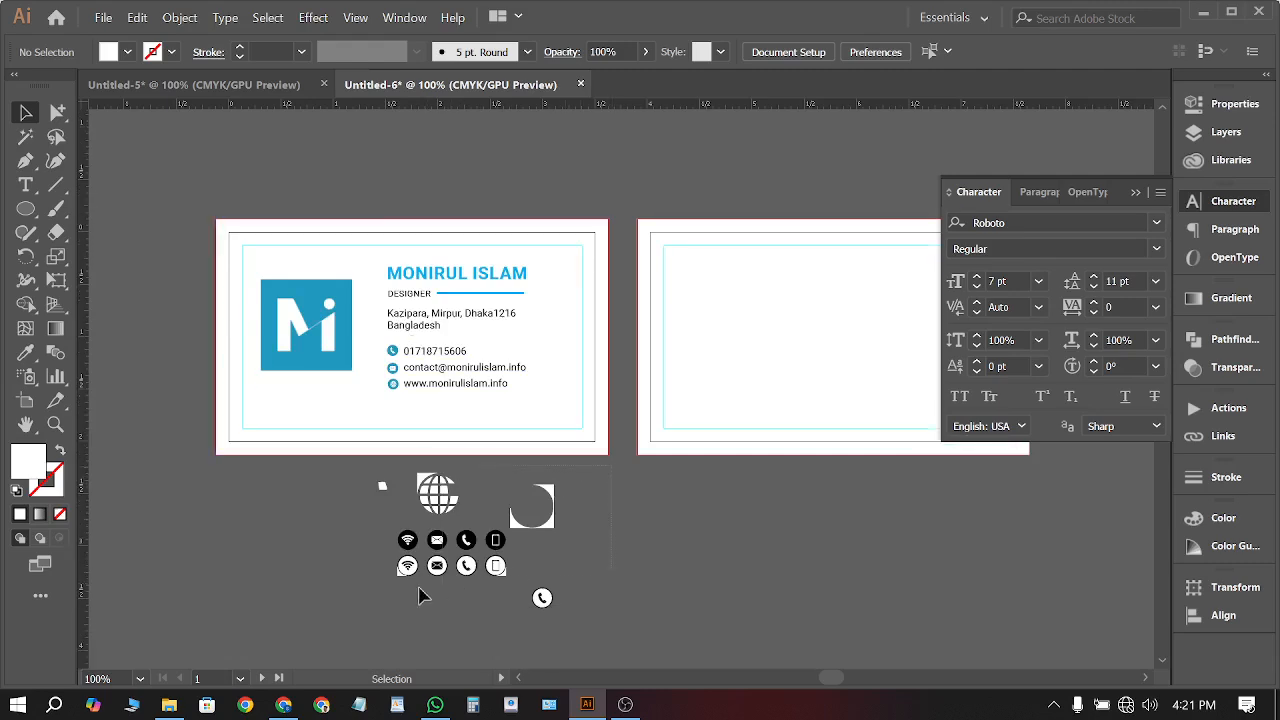
pyautogui.moveTo(600, 470); pyautogui.dragTo(323, 634)
pyautogui.press('Delete')
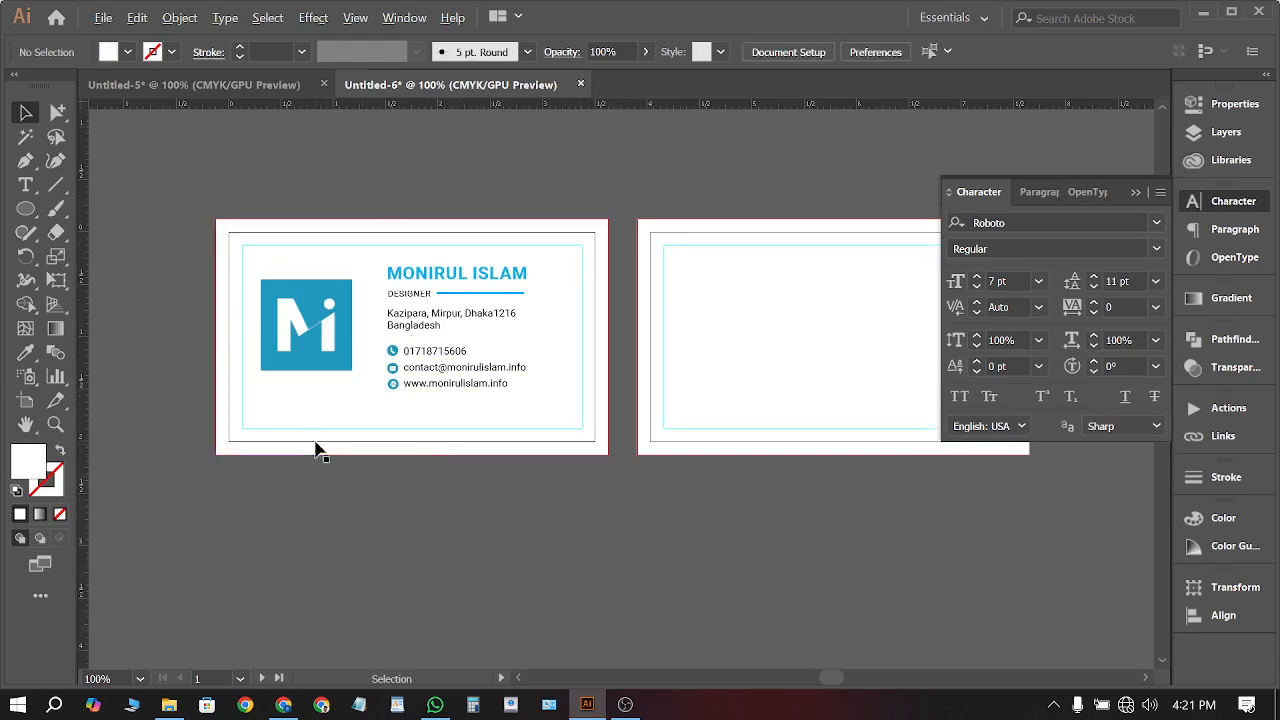
pyautogui.scroll(2, 316, 444)
pyautogui.scroll(-1, 605, 535)
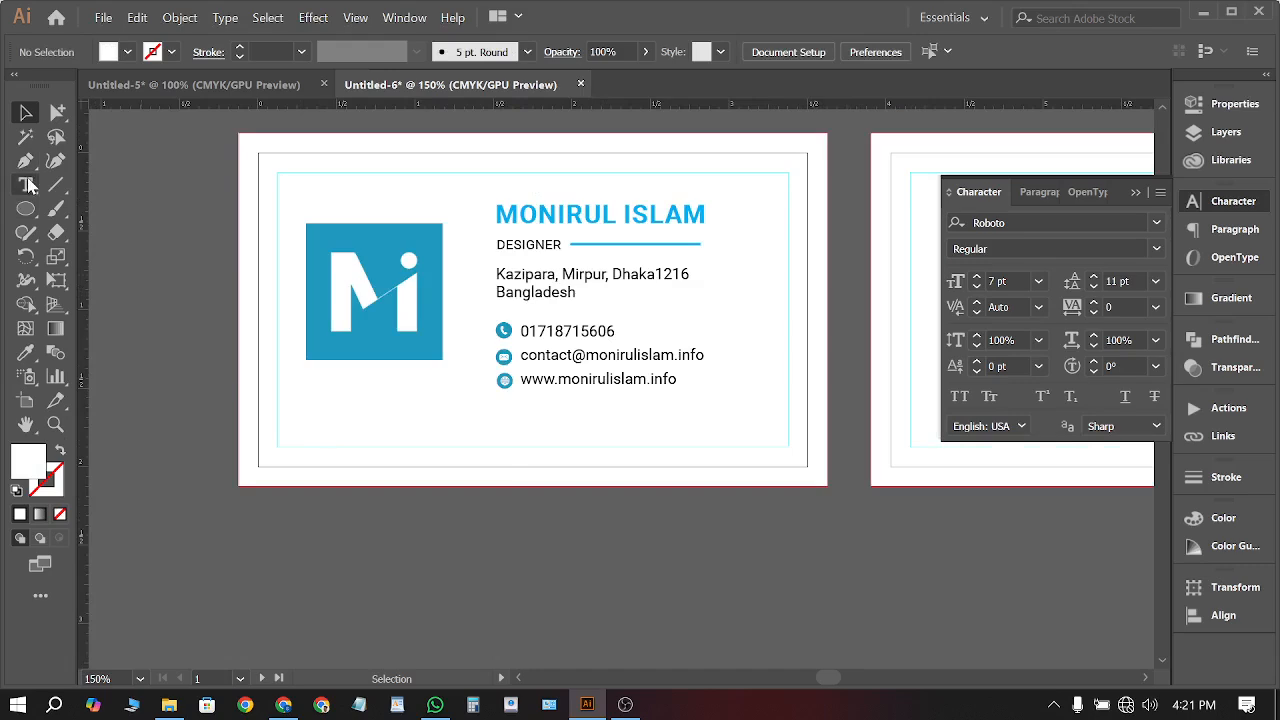
# Draw a closed curved wave shape across the card's bottom-right corner with the Pen tool
pyautogui.press('p')
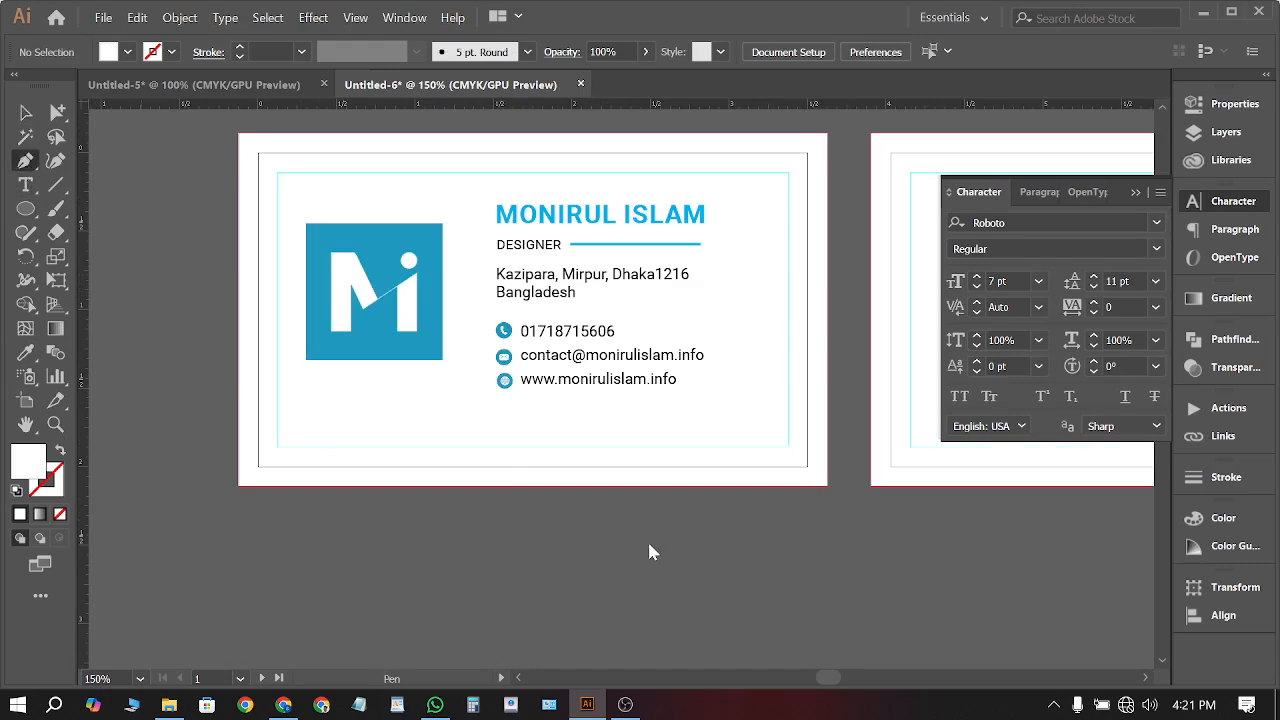
pyautogui.click(501, 485)
pyautogui.moveTo(701, 412); pyautogui.dragTo(818, 400)
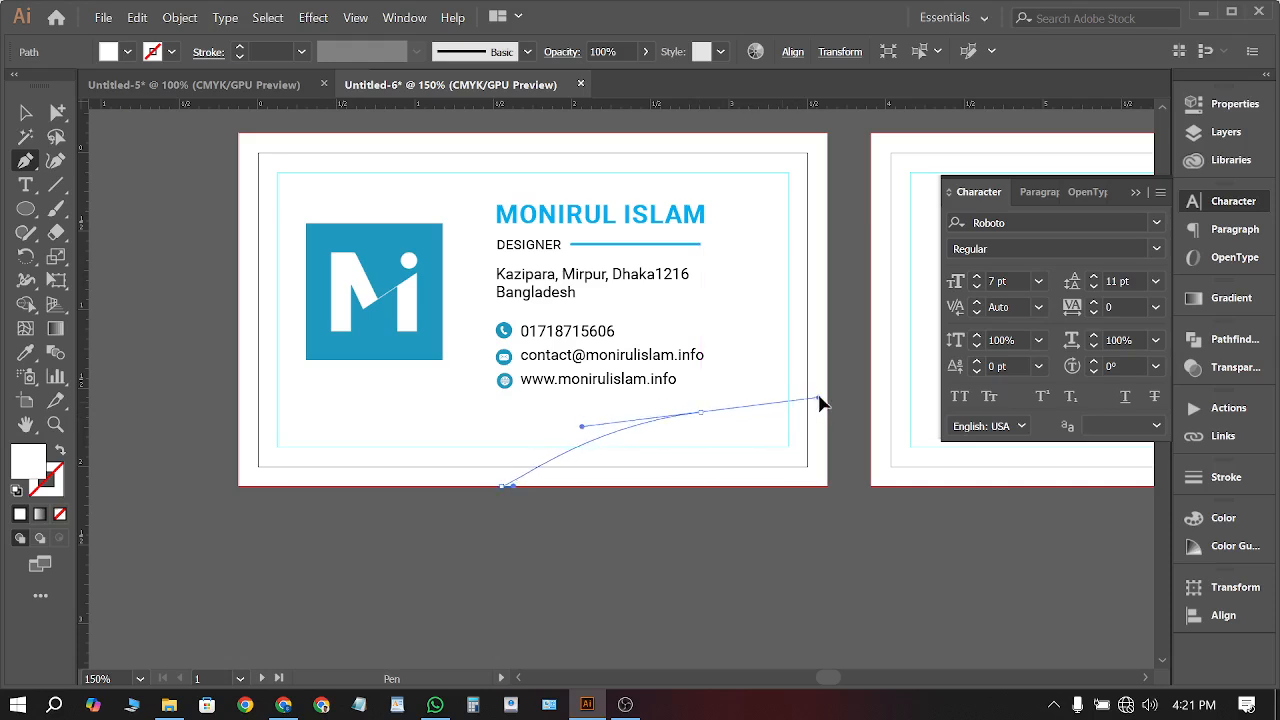
pyautogui.click(826, 292)
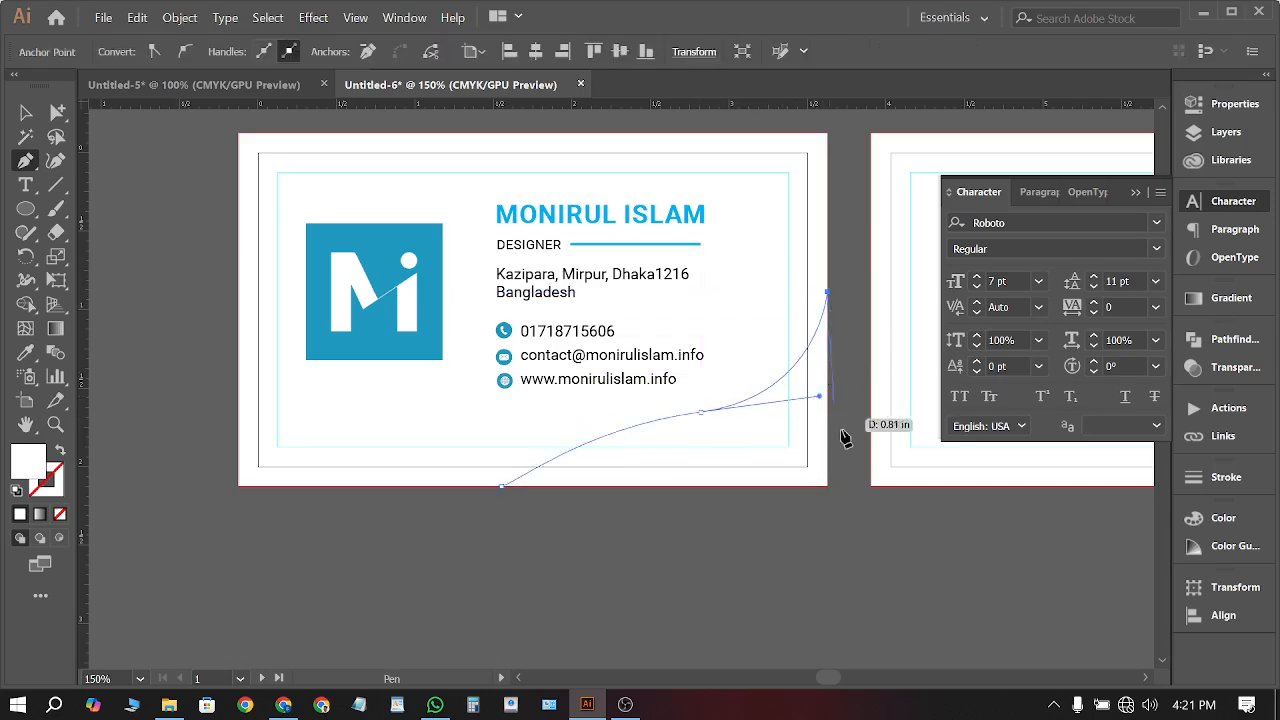
pyautogui.click(827, 487)
pyautogui.click(502, 487)
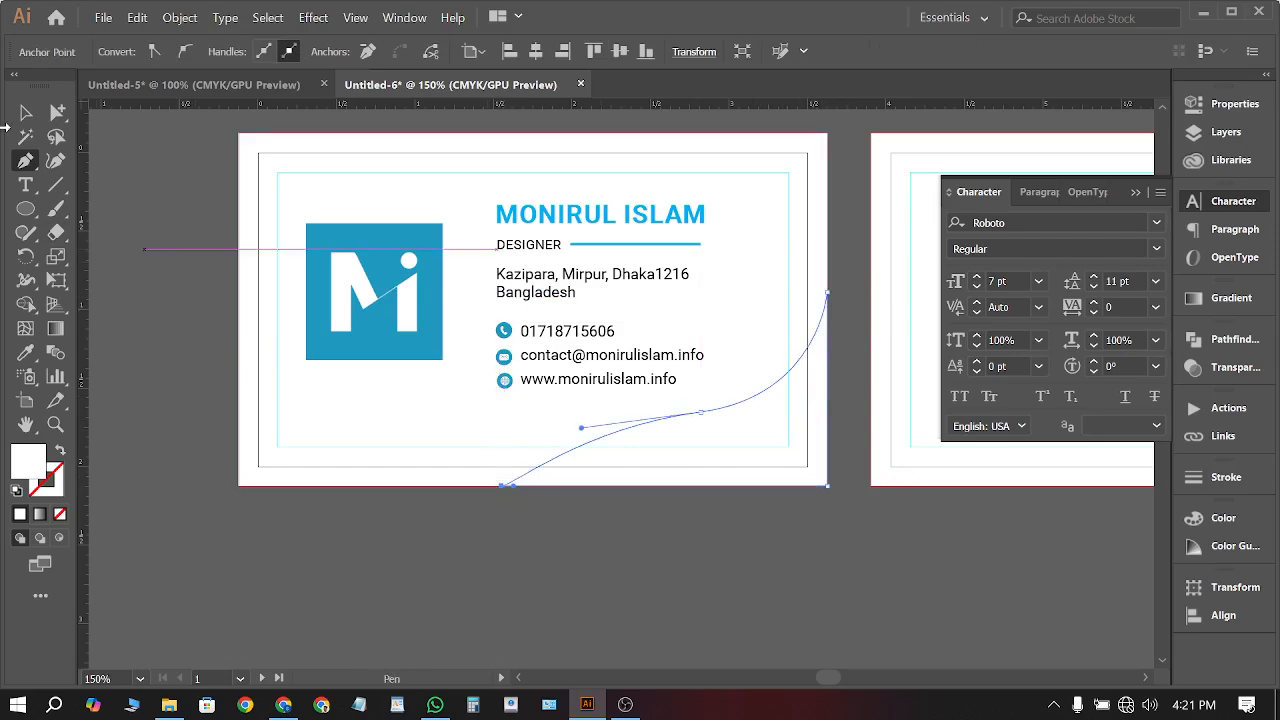
# Fill the wave with the logo's blue using the Eyedropper
pyautogui.click(25, 112)
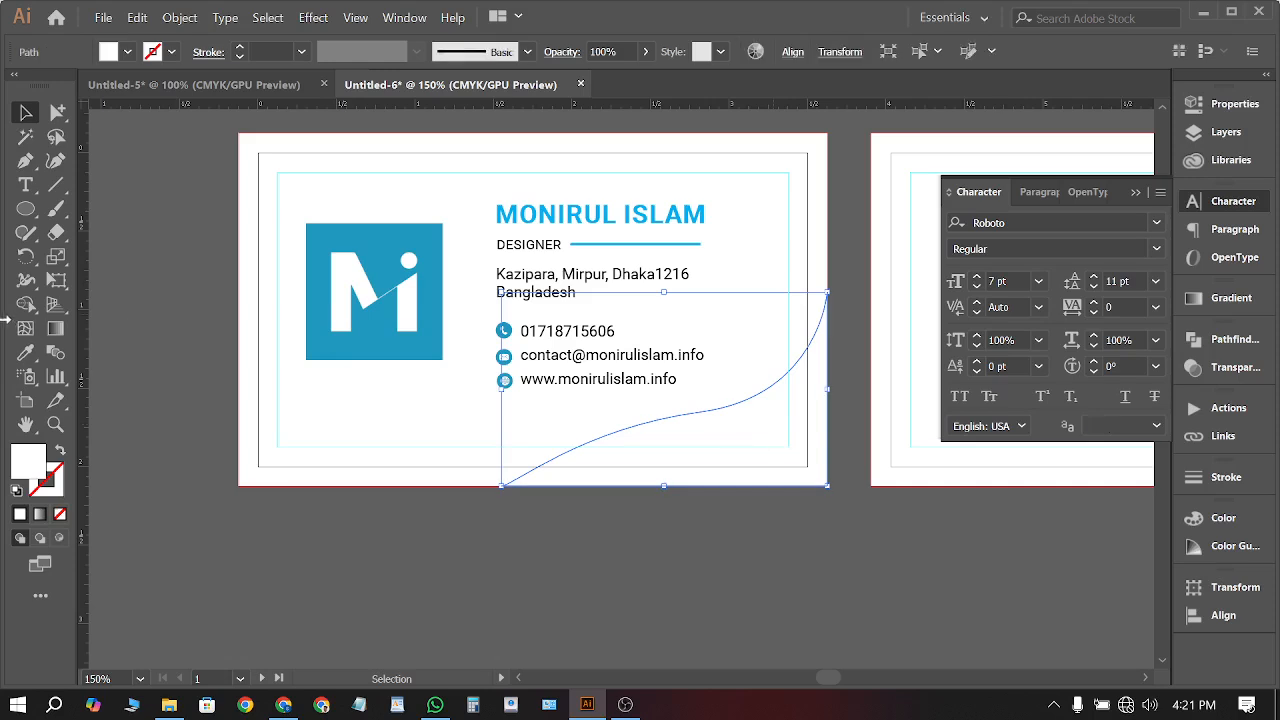
pyautogui.press('i')
pyautogui.click(351, 234)
pyautogui.press('v')
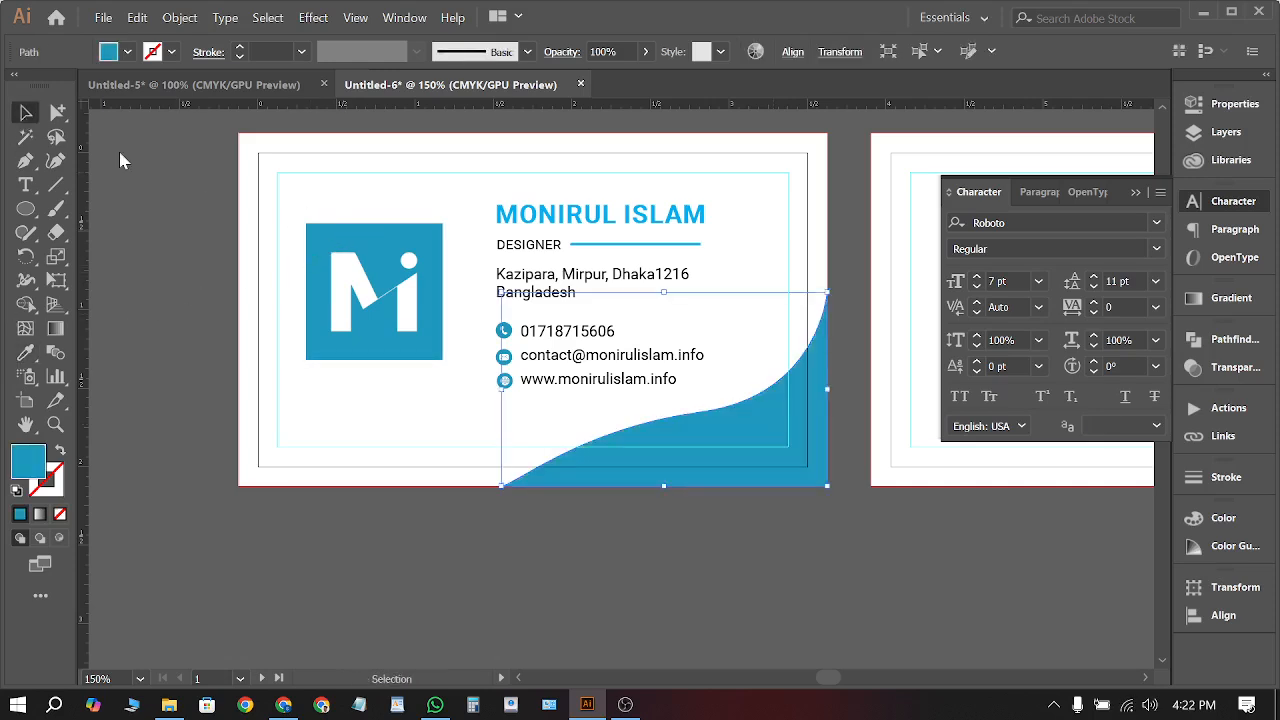
pyautogui.click(199, 195)
pyautogui.hscroll(1, 202, 236)
pyautogui.scroll(-1, 202, 238)
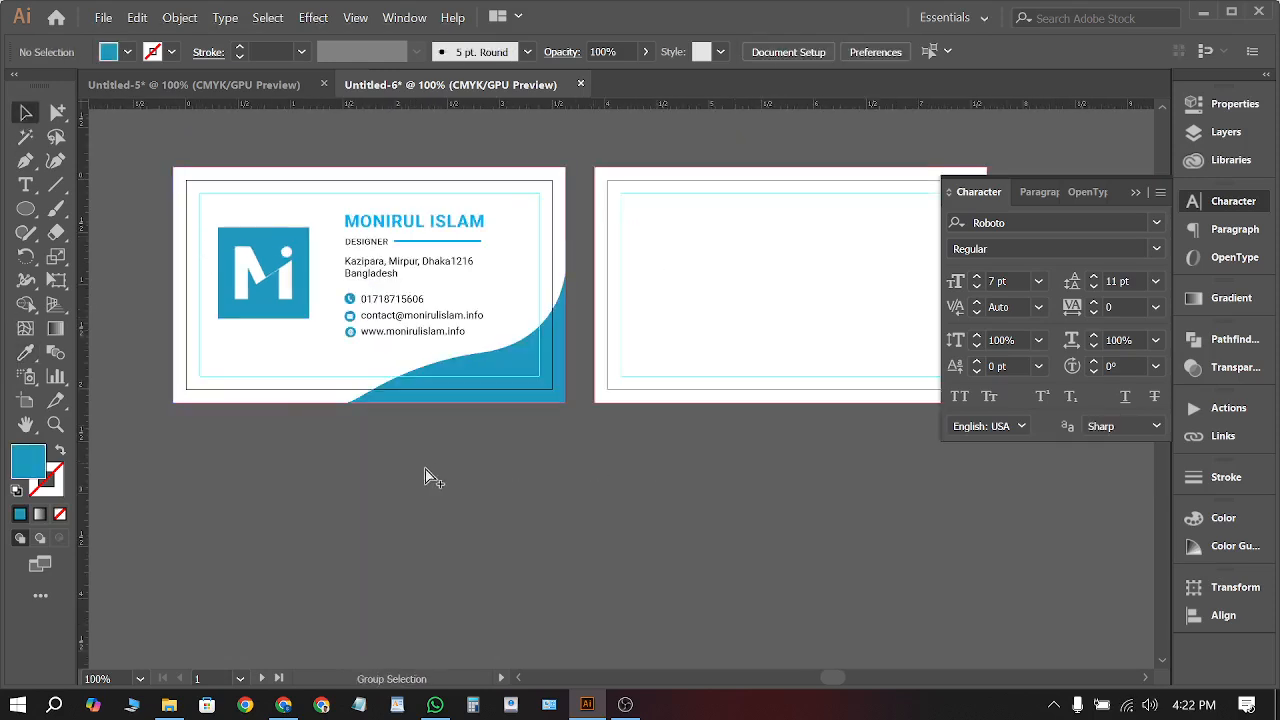
pyautogui.hscroll(2, 424, 476)
pyautogui.scroll(-1, 451, 454)
pyautogui.scroll(1, 451, 455)
pyautogui.hscroll(1, 450, 457)
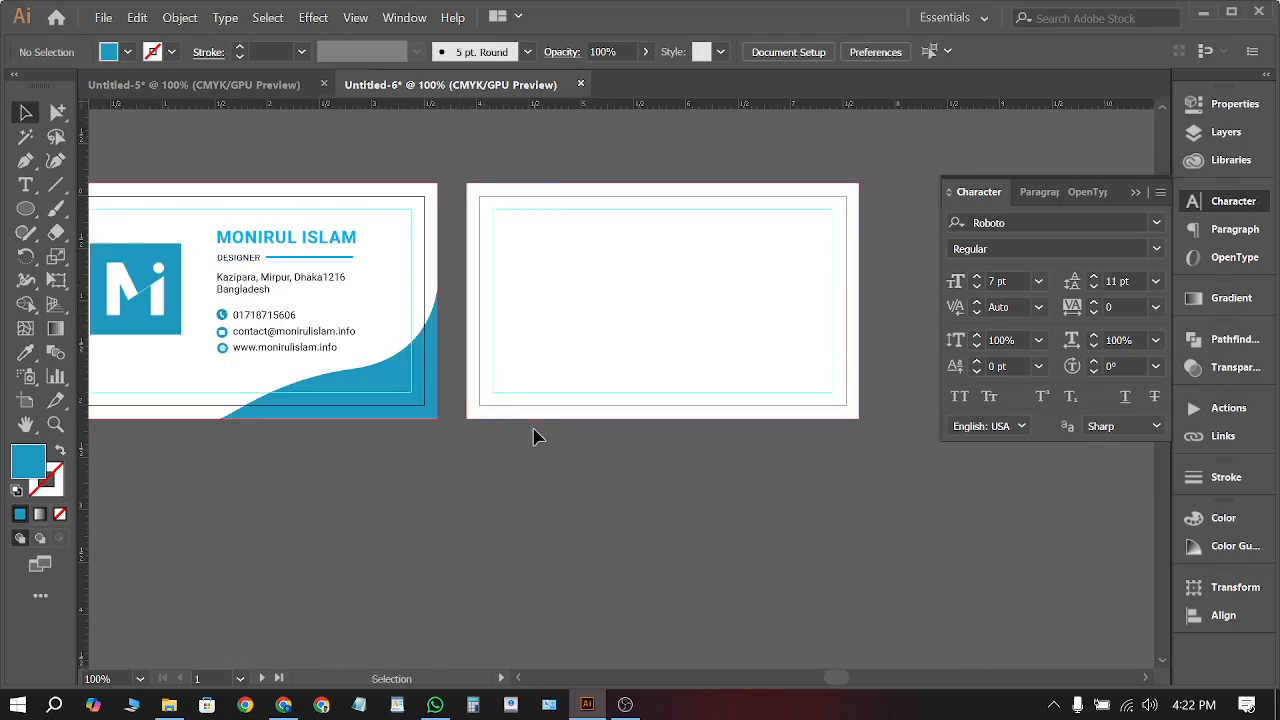
# Draw a rectangle band across the back card on artboard 2
pyautogui.click(25, 161)
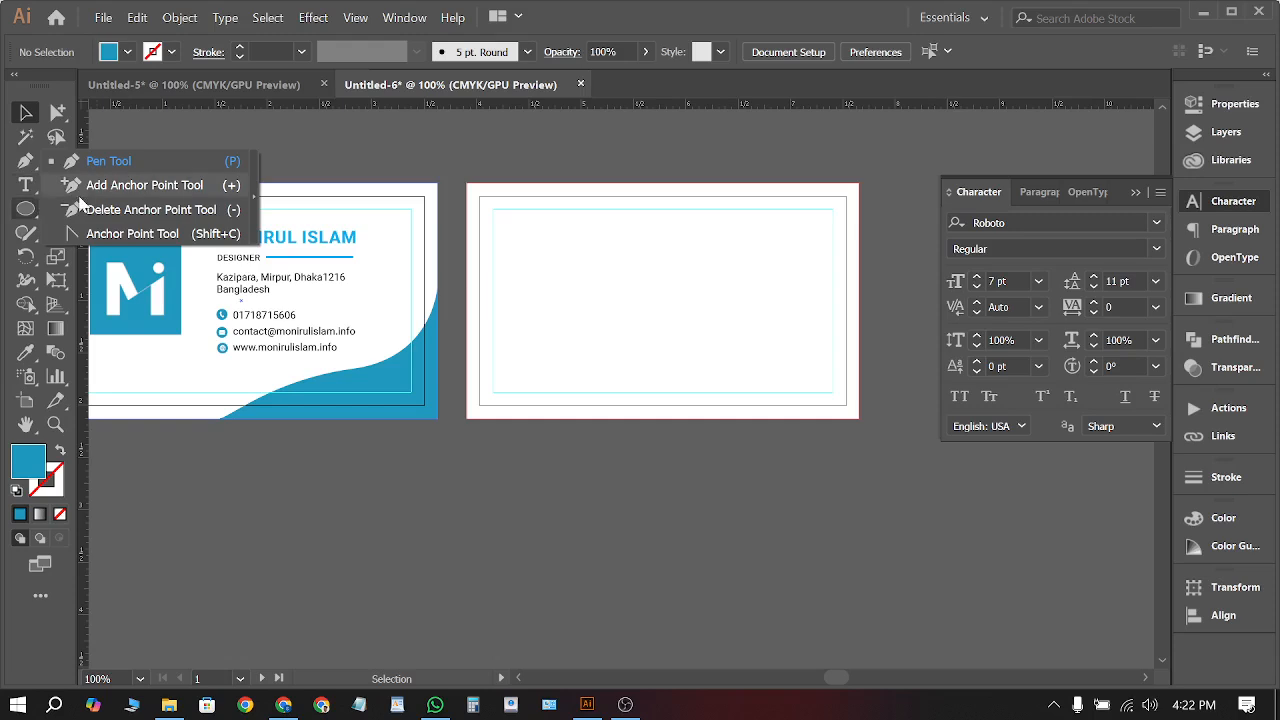
pyautogui.click(25, 209)
pyautogui.click(100, 207)
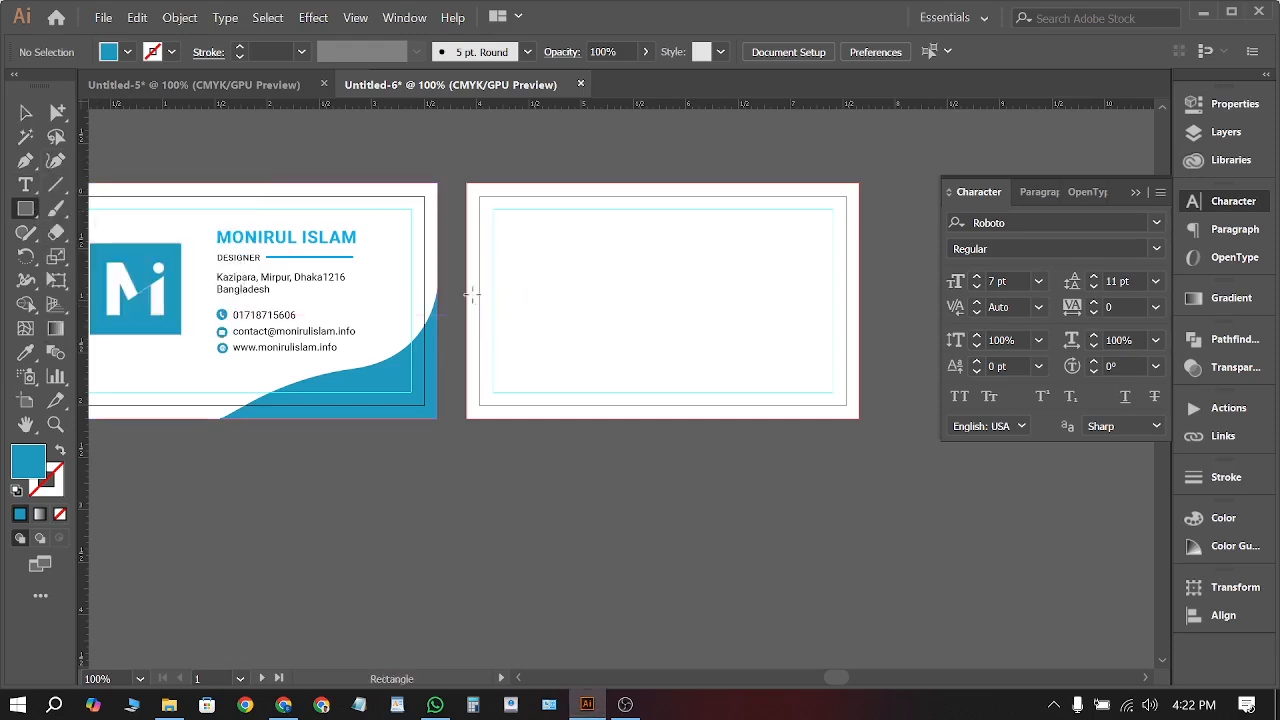
pyautogui.moveTo(462, 290); pyautogui.dragTo(858, 337)
# Move the M logo onto the back card and position it above the band
pyautogui.click(25, 112)
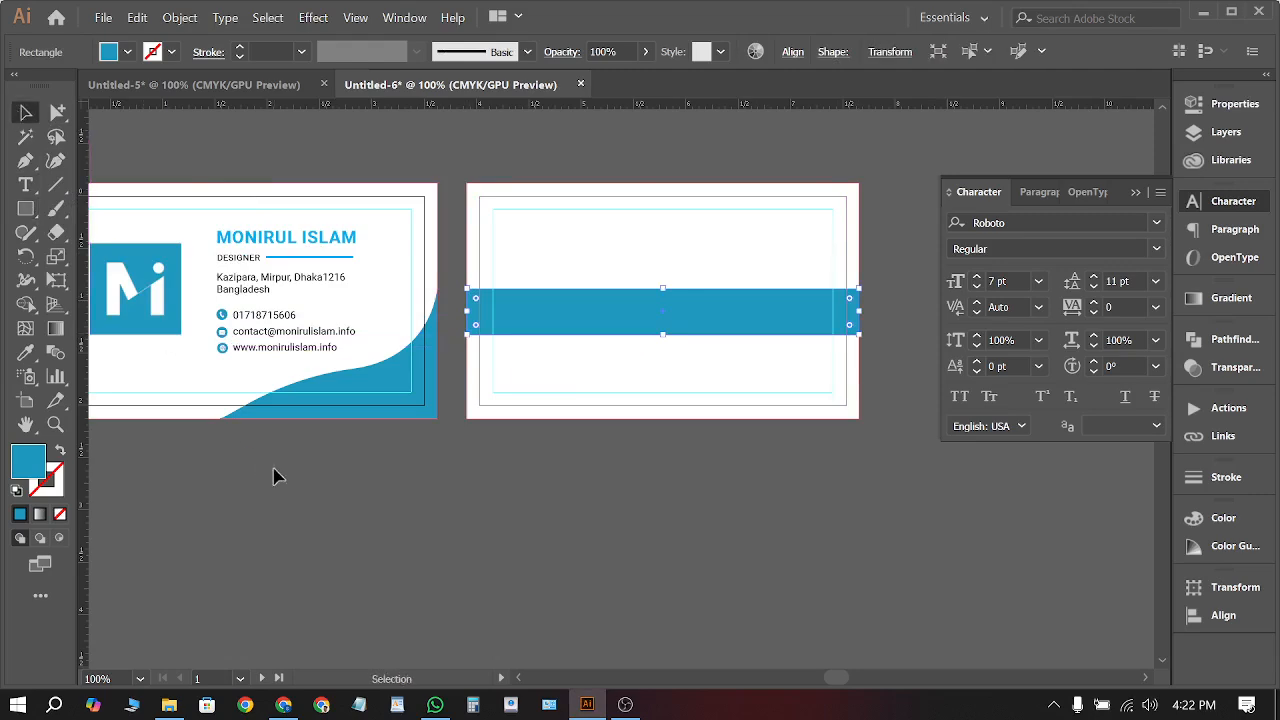
pyautogui.click(278, 475)
pyautogui.moveTo(143, 266); pyautogui.dragTo(679, 211)
pyautogui.keyDown('shift'); pyautogui.click(703, 318); pyautogui.keyUp('shift')
pyautogui.moveTo(703, 318); pyautogui.dragTo(703, 364)
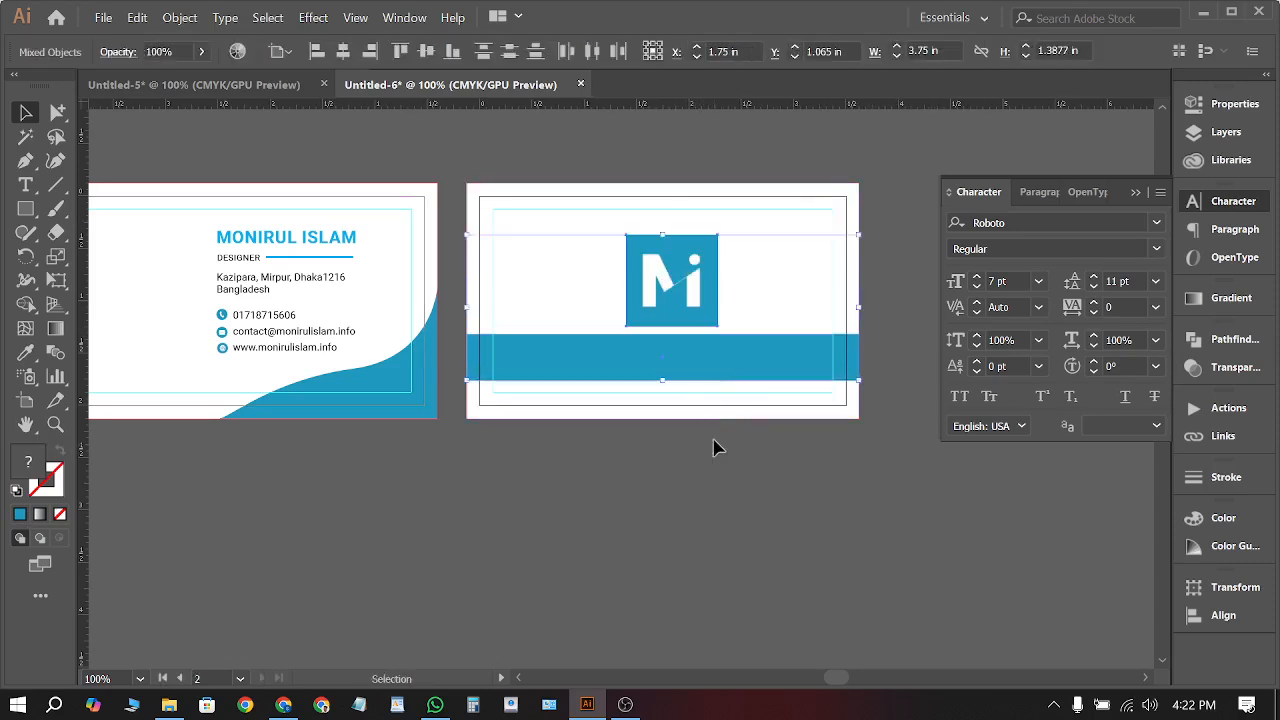
pyautogui.moveTo(684, 287); pyautogui.dragTo(671, 281)
# Make the blue band thinner
pyautogui.click(694, 484)
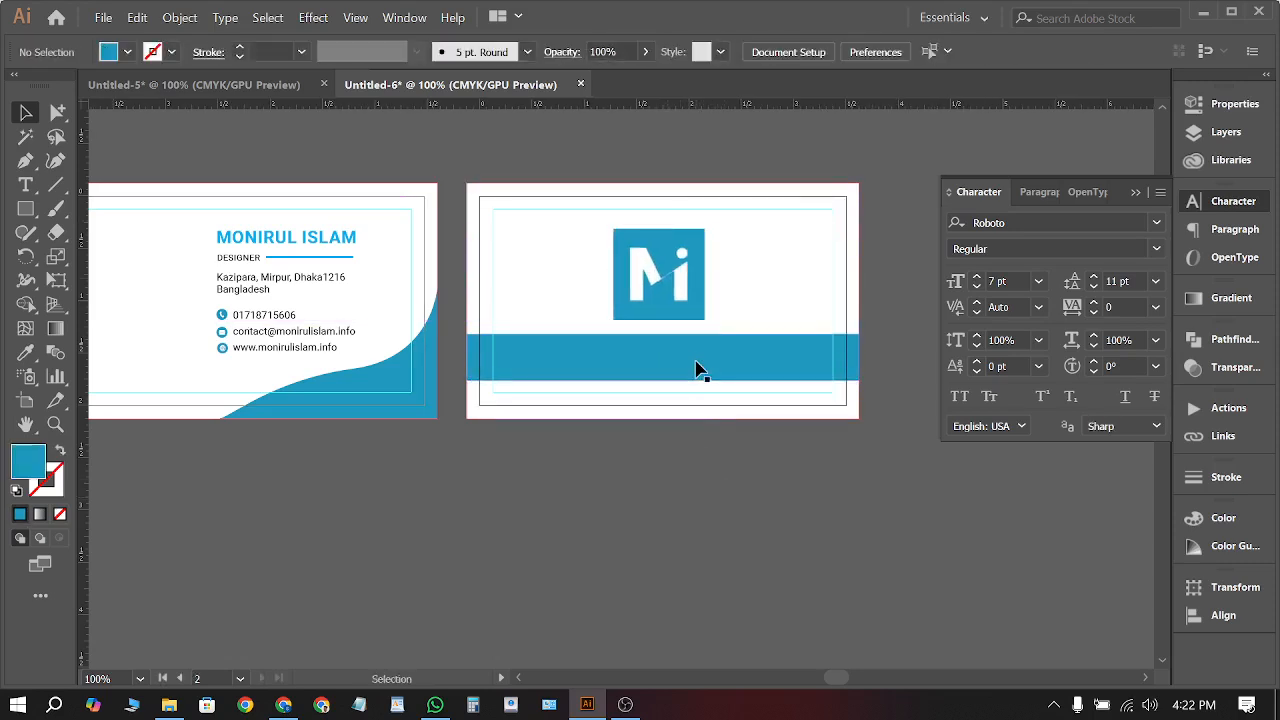
pyautogui.click(693, 356)
pyautogui.moveTo(663, 338); pyautogui.dragTo(663, 351)
pyautogui.click(660, 386)
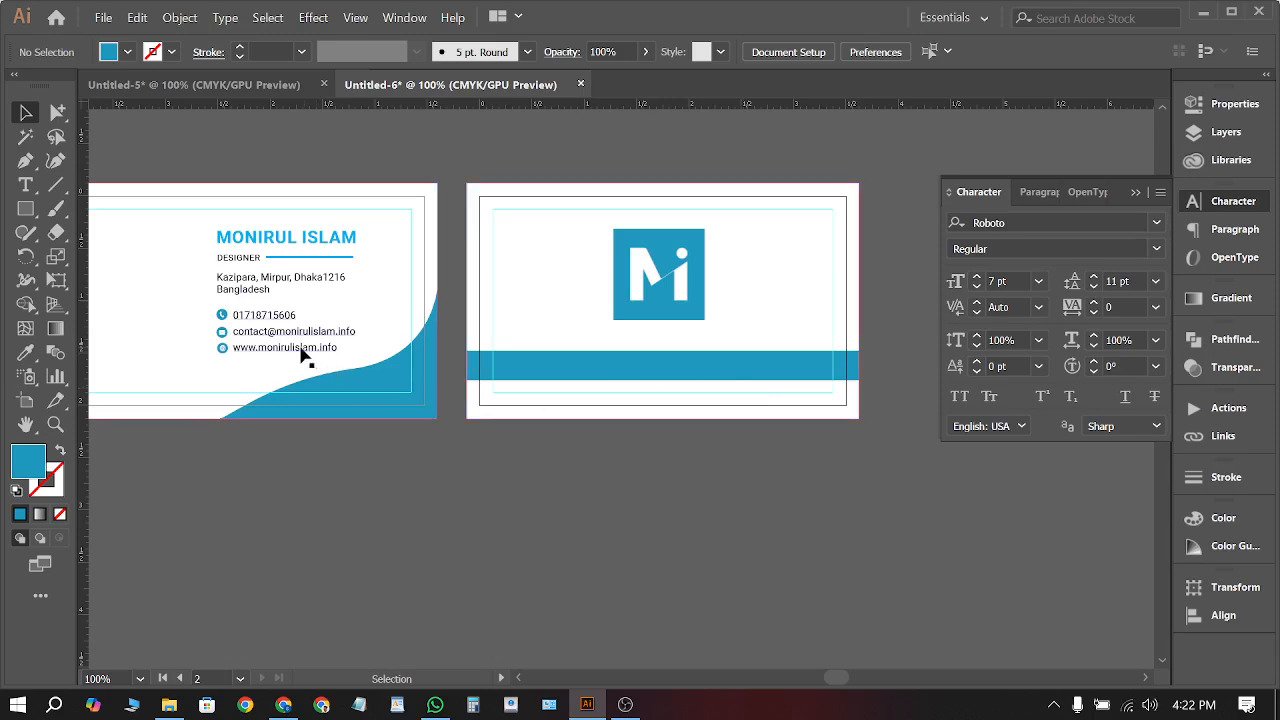
# Duplicate the contact text, trim it to the website line, and place it in the band
pyautogui.moveTo(305, 355); pyautogui.dragTo(540, 463)
pyautogui.press('t')
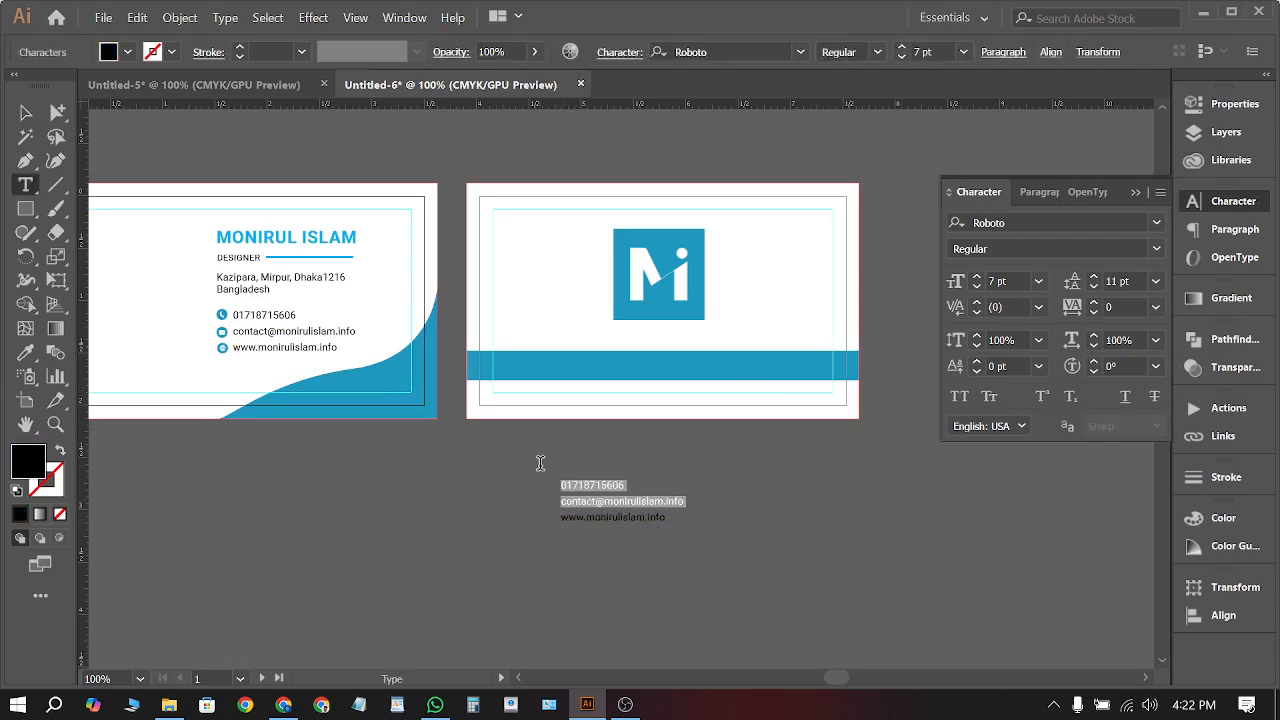
pyautogui.press('BackSpace')
pyautogui.press('Escape')
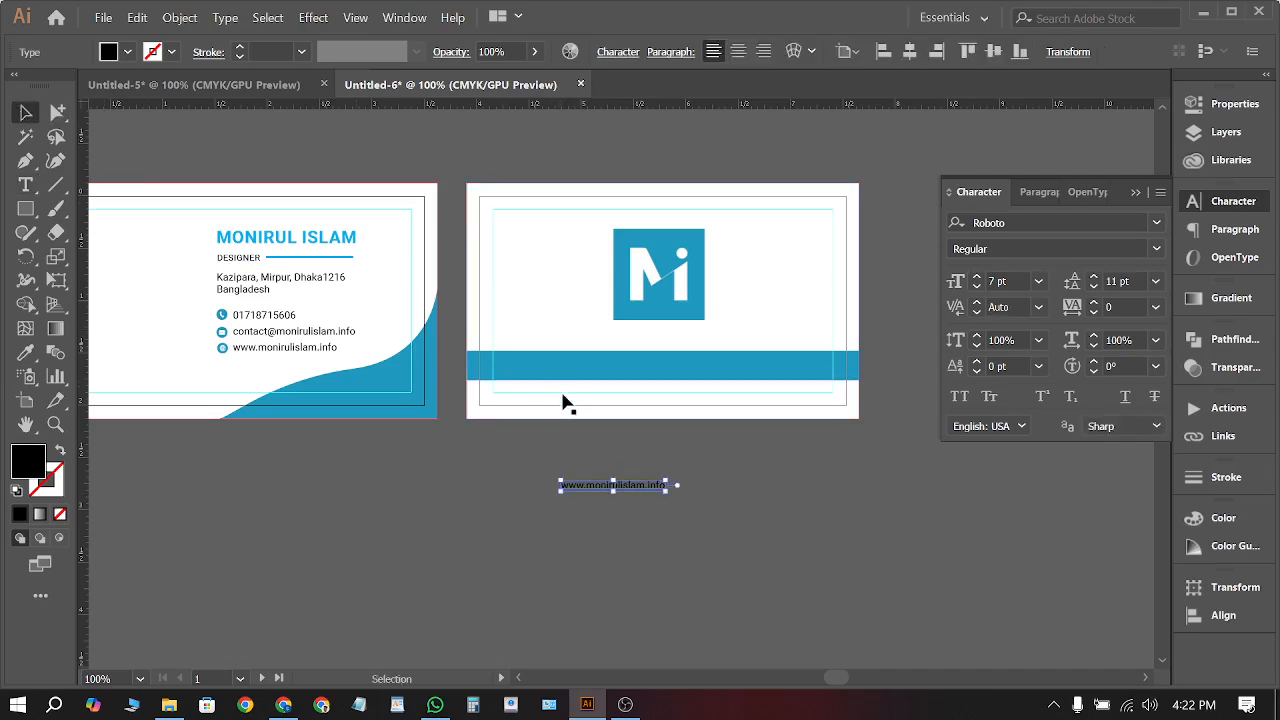
pyautogui.moveTo(645, 494); pyautogui.dragTo(692, 367)
# Bring the website text in front of the band and fill it white
pyautogui.rightClick(692, 367)
pyautogui.click(1031, 250)
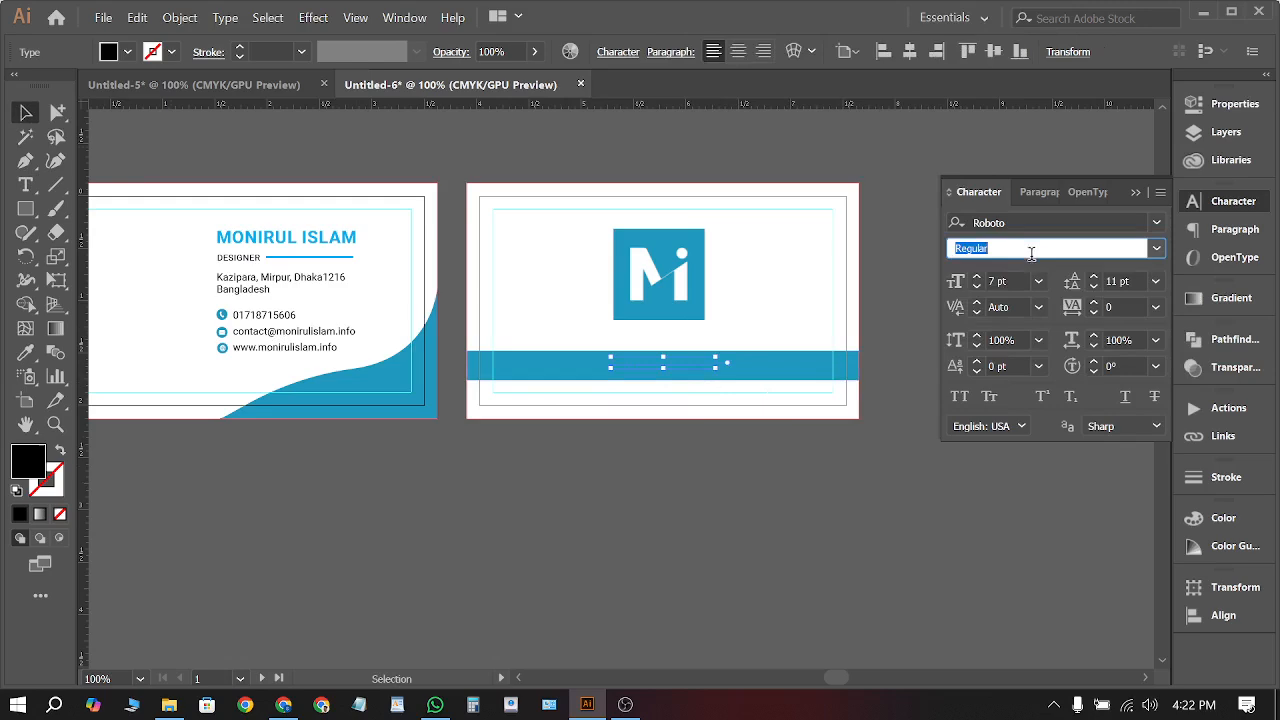
pyautogui.rightClick(694, 367)
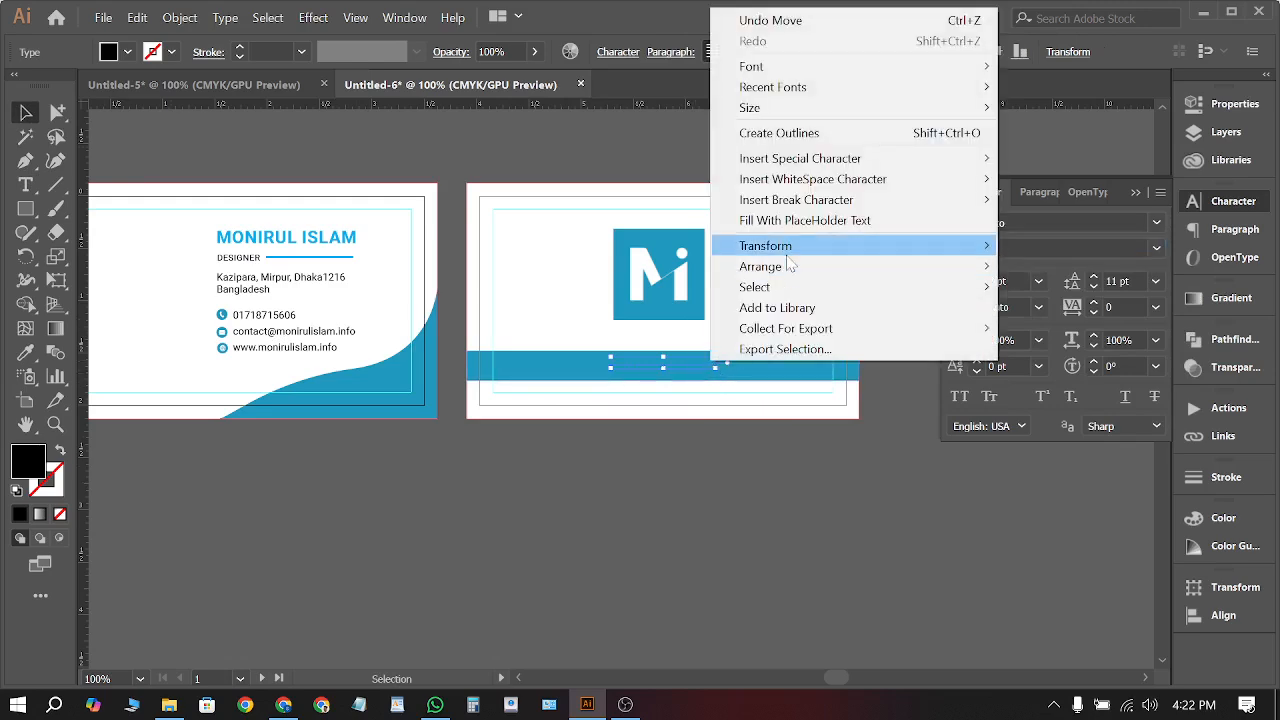
pyautogui.moveTo(785, 278)
pyautogui.click(1060, 267)
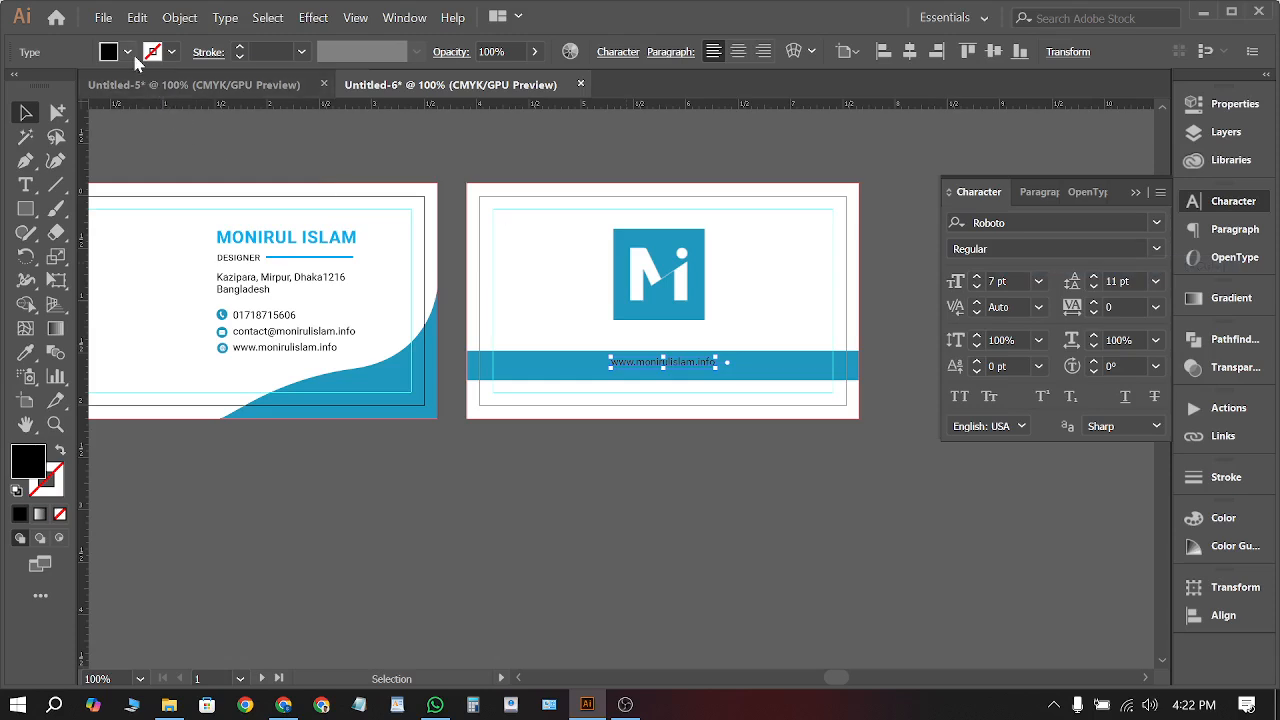
pyautogui.click(128, 52)
pyautogui.click(44, 86)
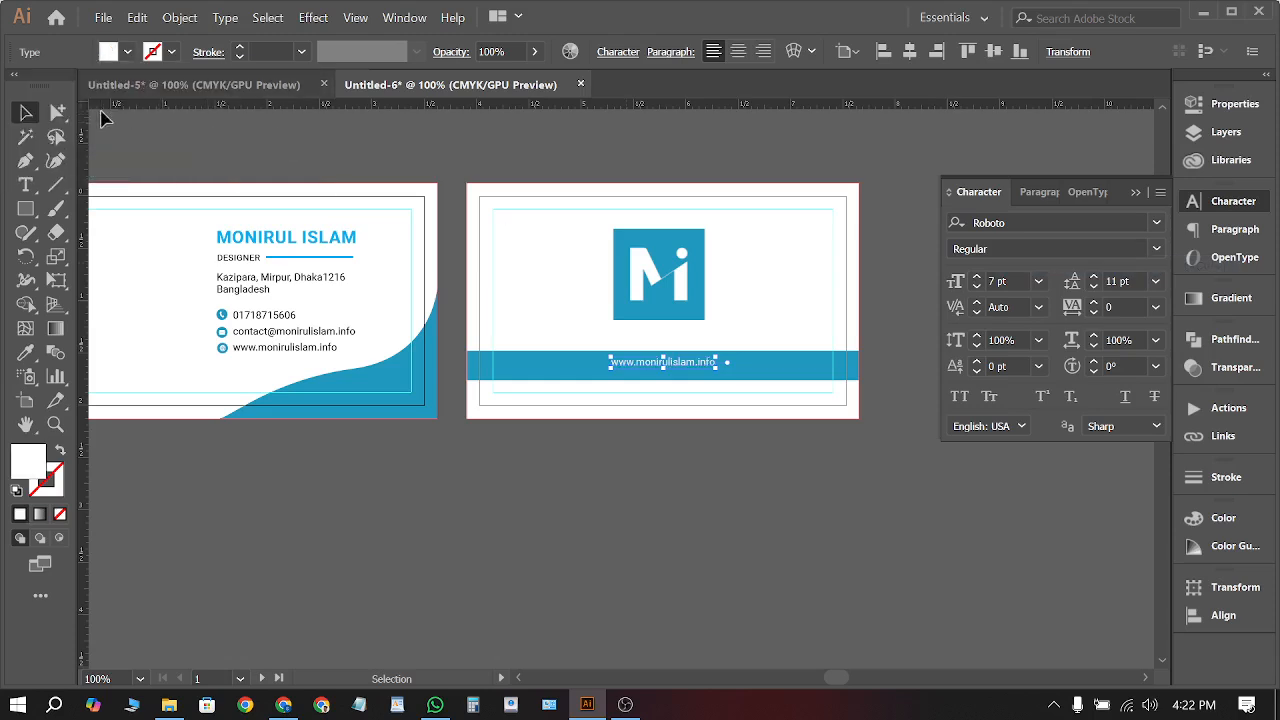
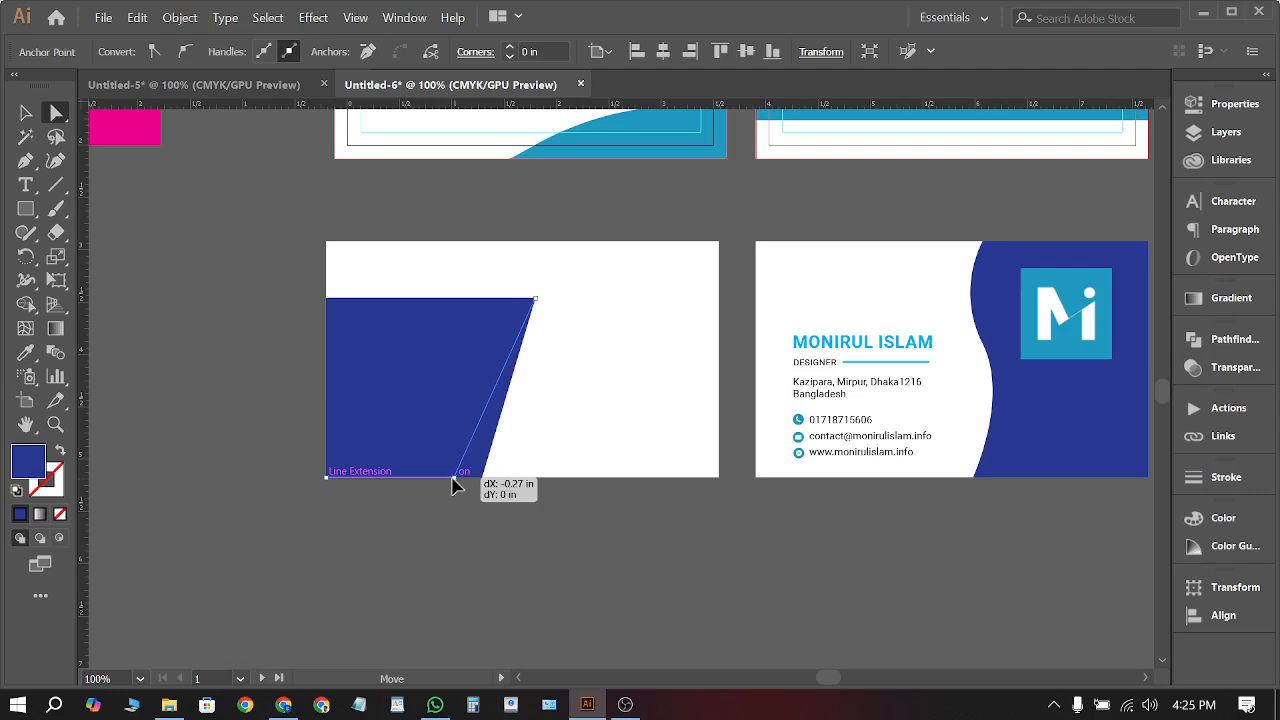
# Slant the blue shape's corner inward and draw a wide purple bar across its top
pyautogui.moveTo(452, 485); pyautogui.dragTo(455, 484)
pyautogui.press('v')
pyautogui.click(145, 217)
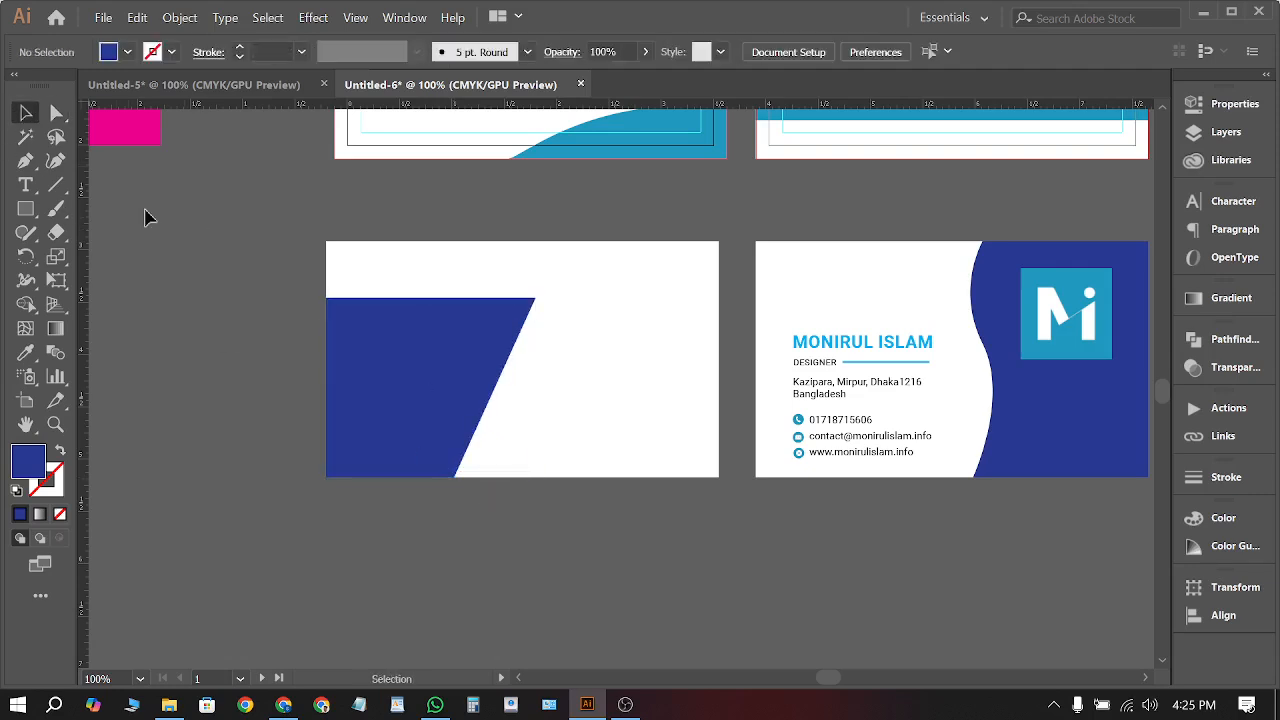
pyautogui.click(25, 209)
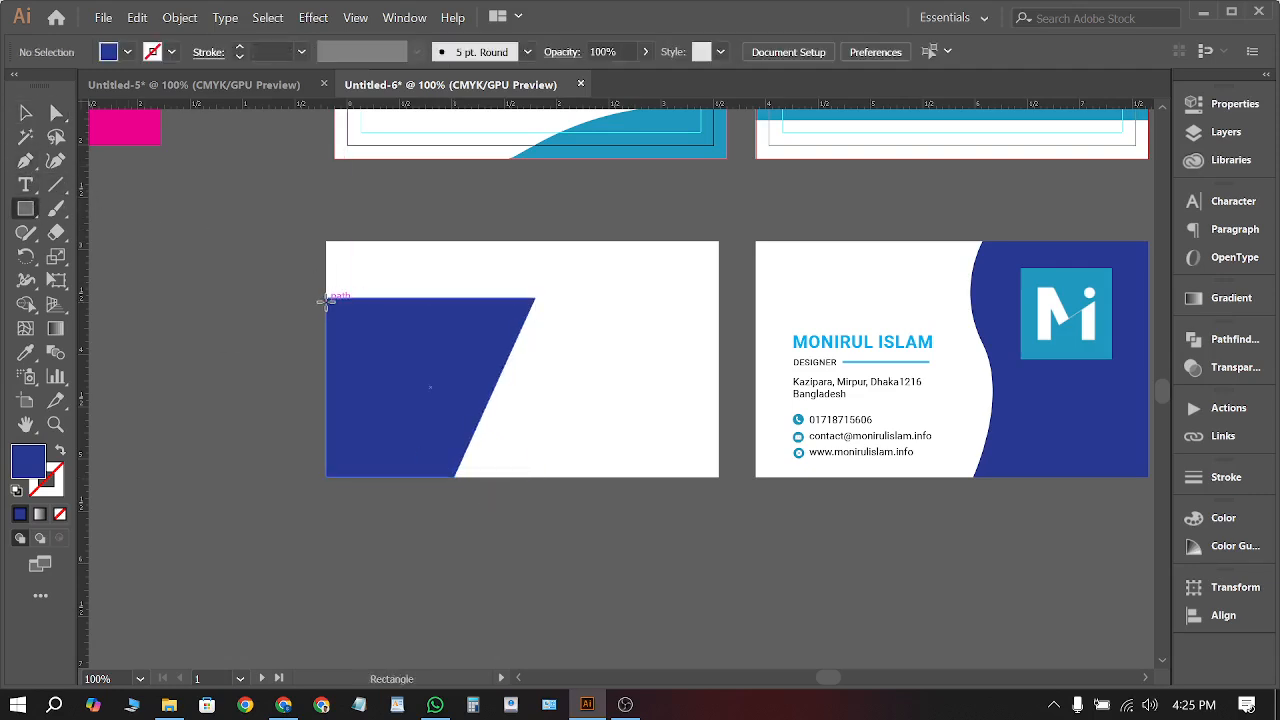
pyautogui.moveTo(326, 300); pyautogui.dragTo(557, 354)
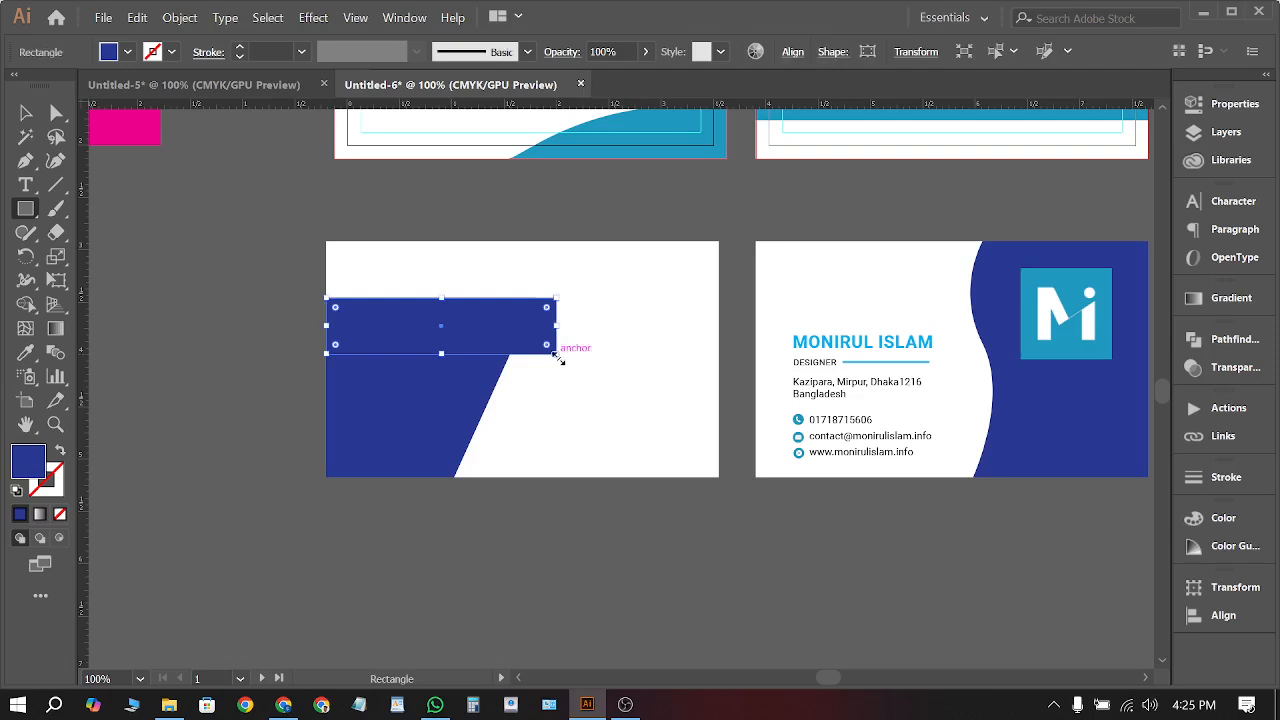
pyautogui.click(125, 52)
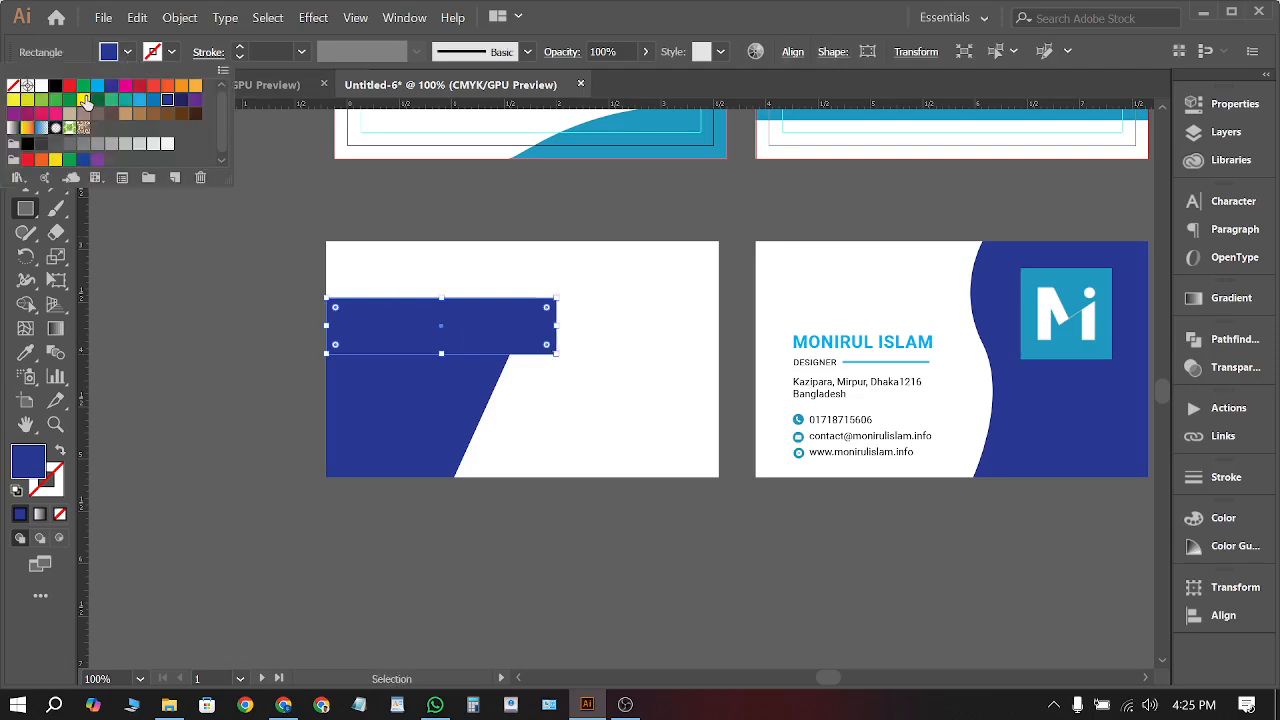
pyautogui.click(204, 91)
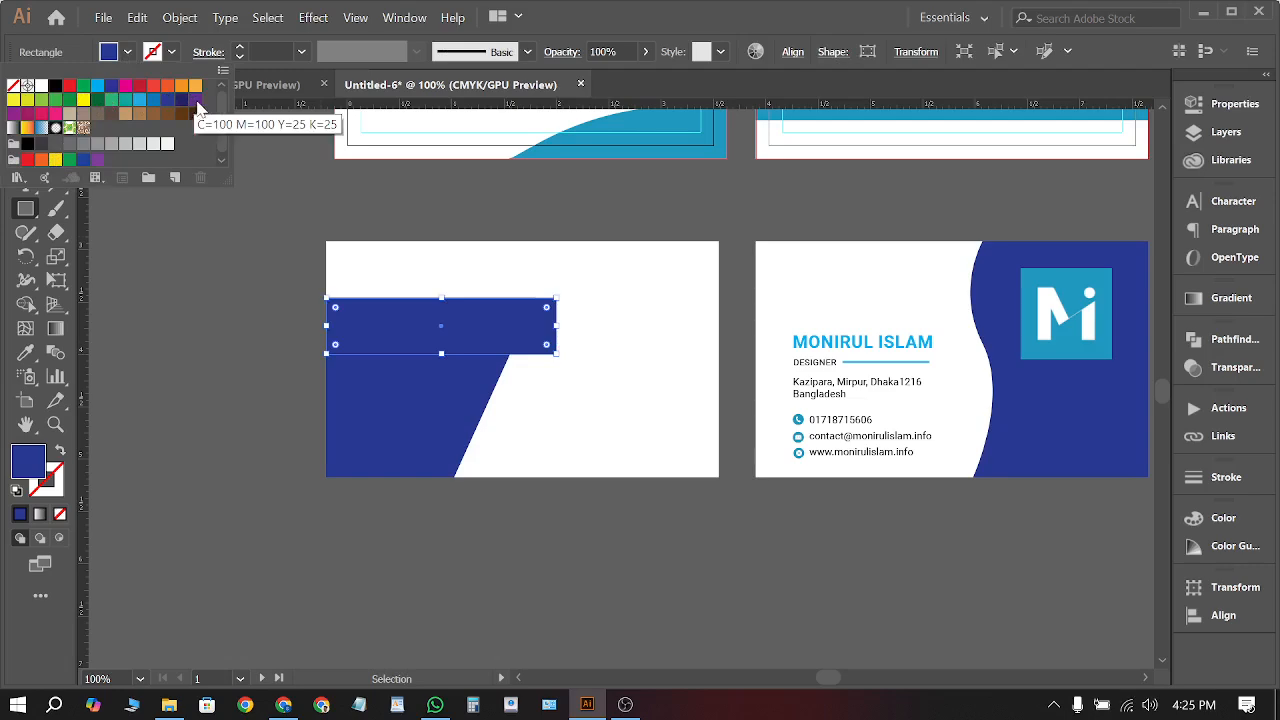
pyautogui.click(193, 113)
pyautogui.click(196, 100)
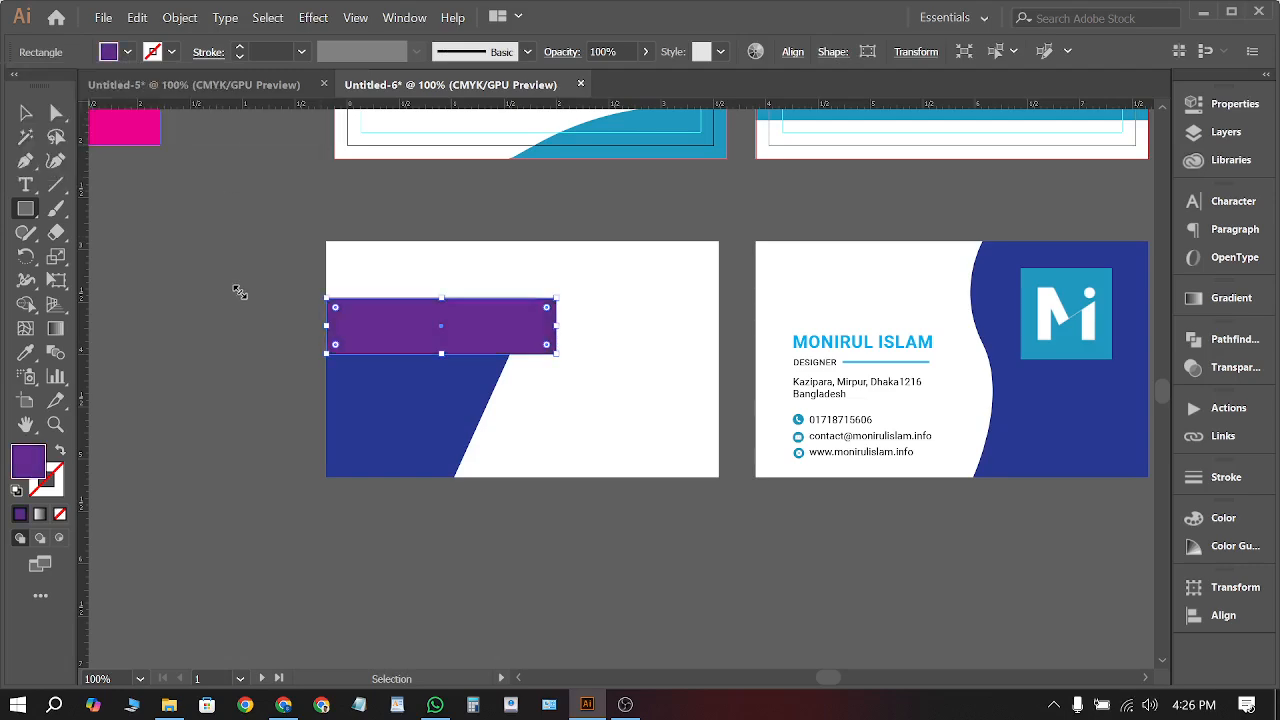
pyautogui.press('v')
pyautogui.click(185, 214)
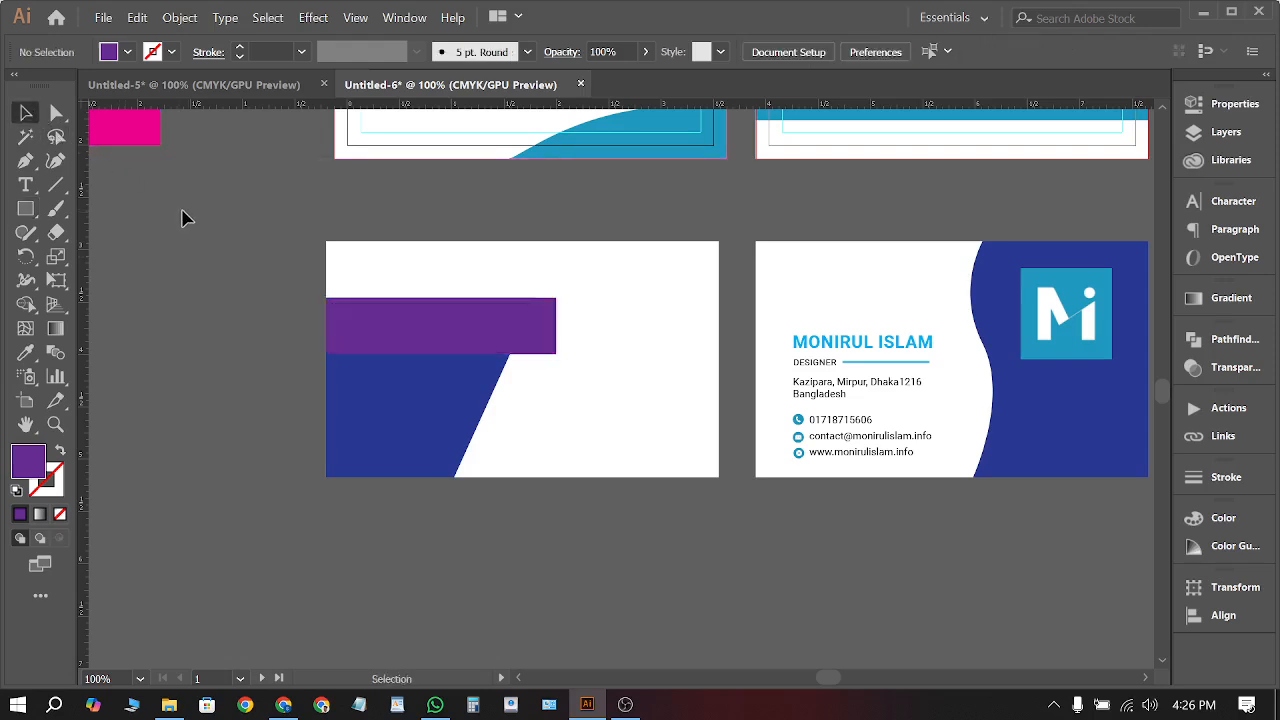
# Draw a triangular fold beneath the bar's right end, joining it to the blue slanted edge
pyautogui.click(38, 160)
pyautogui.scroll(2, 563, 363)
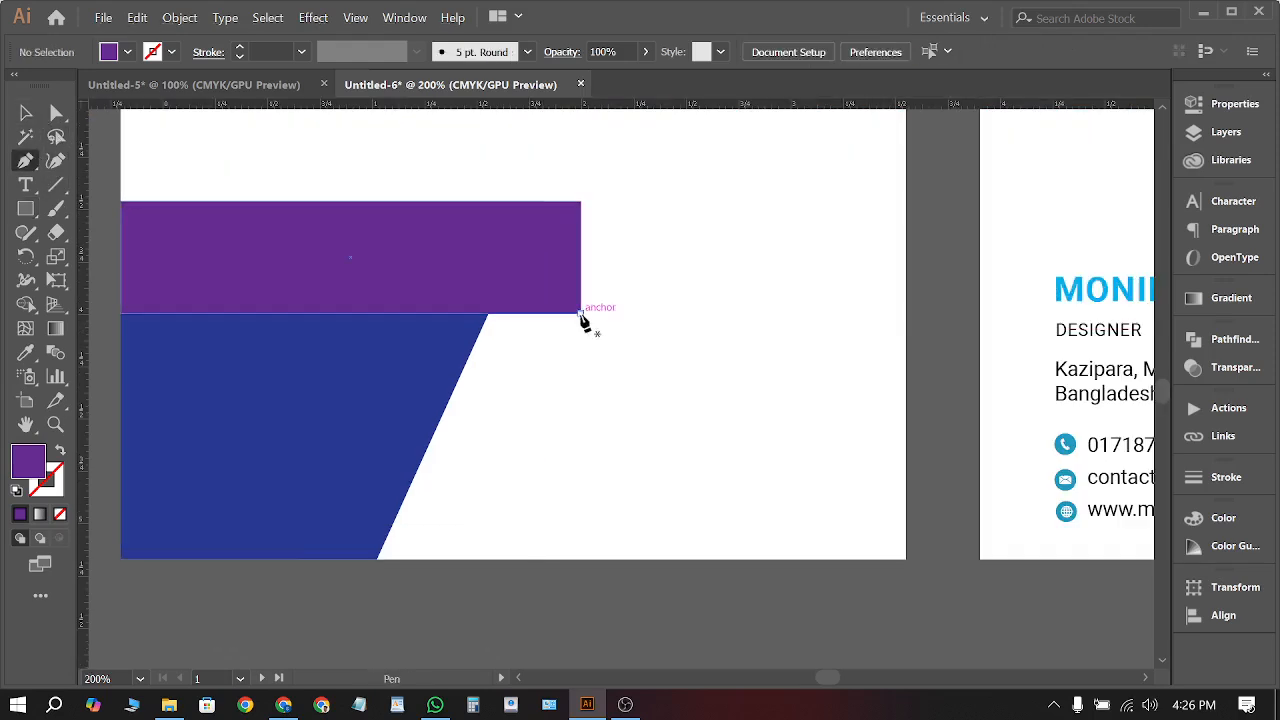
pyautogui.click(580, 313)
pyautogui.click(455, 388)
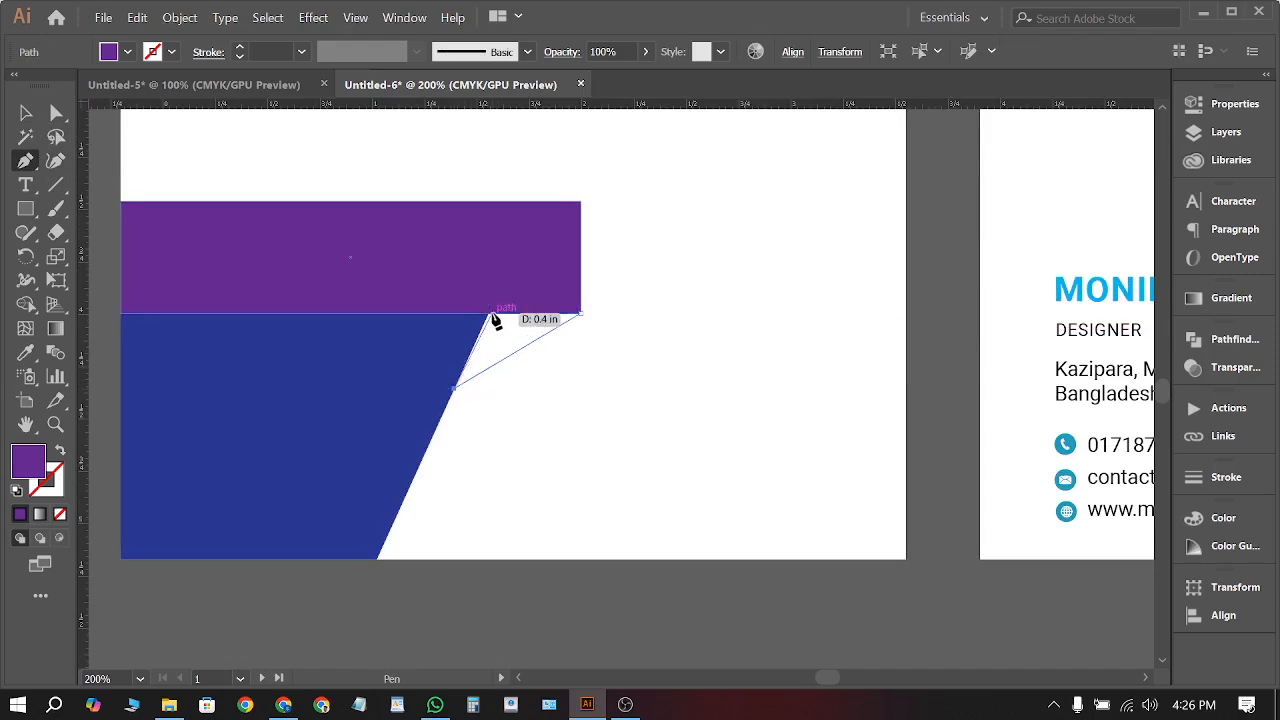
pyautogui.click(490, 314)
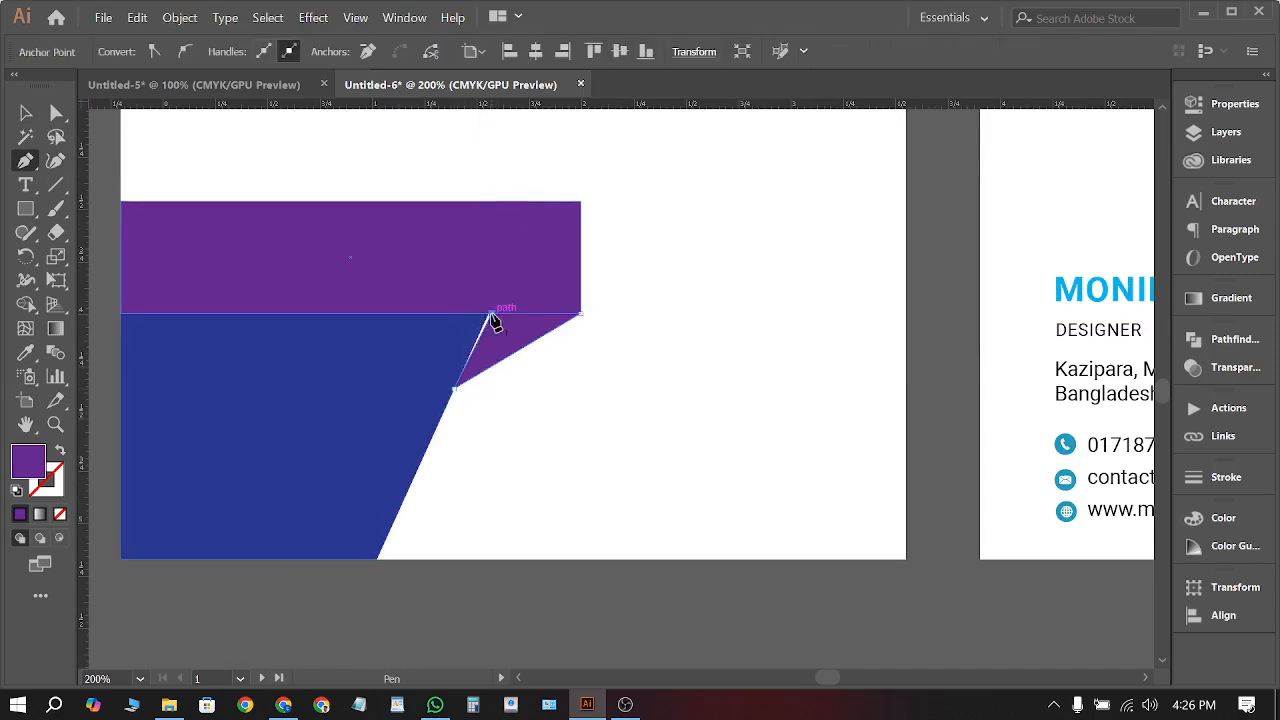
pyautogui.scroll(3, 497, 330)
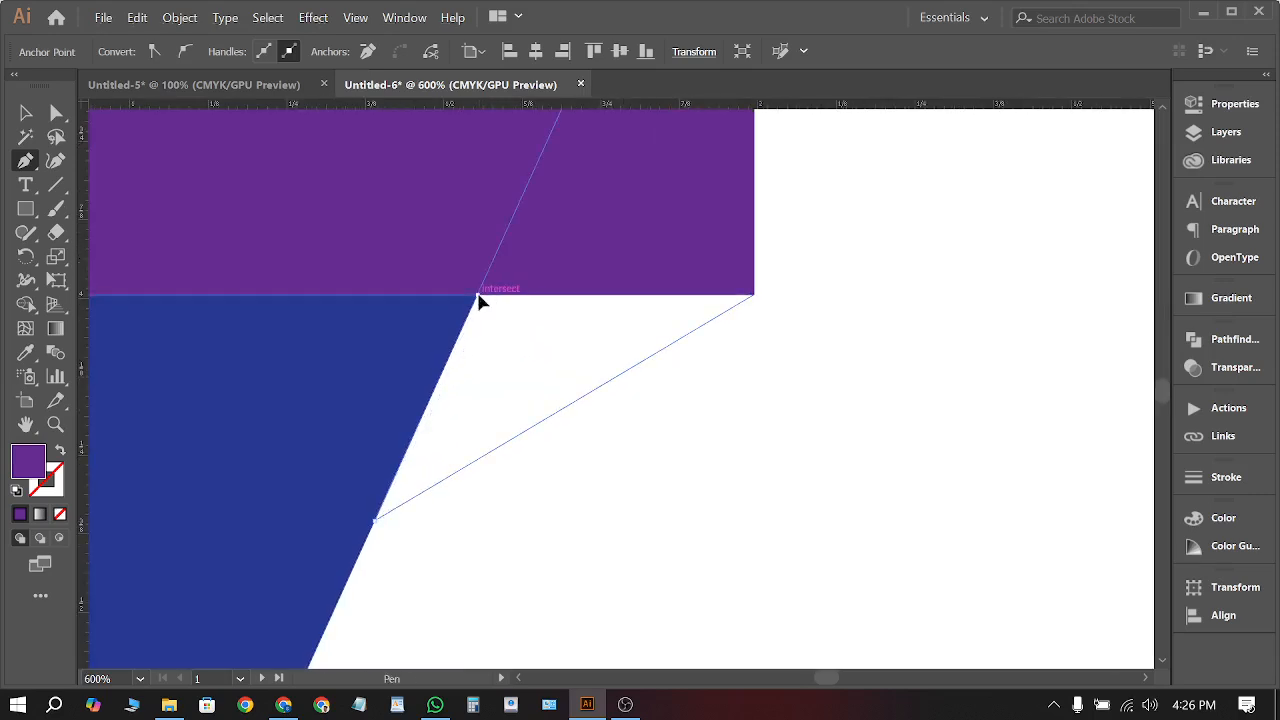
pyautogui.click(478, 296)
pyautogui.click(757, 299)
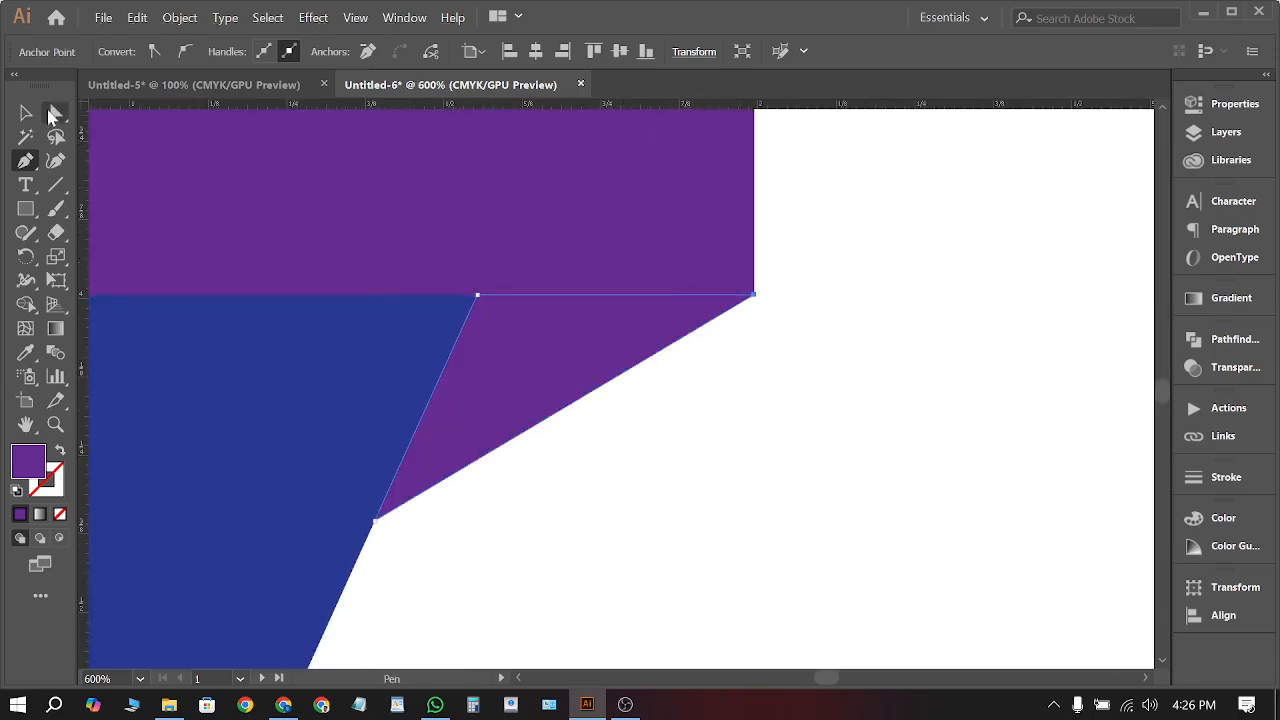
pyautogui.press('v')
# Fill the fold triangle with the darker purple #49226b
pyautogui.hotkey('ctrl', '-')
pyautogui.hotkey('ctrl', '-')
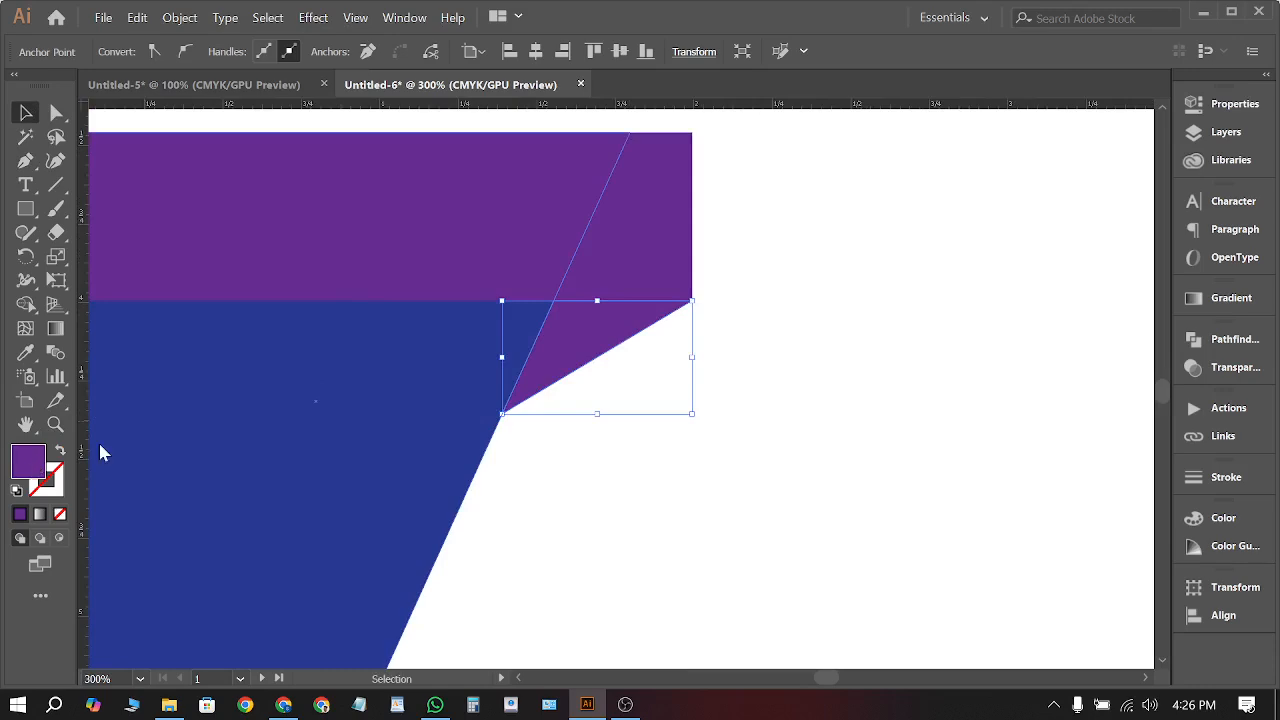
pyautogui.doubleClick(28, 461)
pyautogui.click(747, 413)
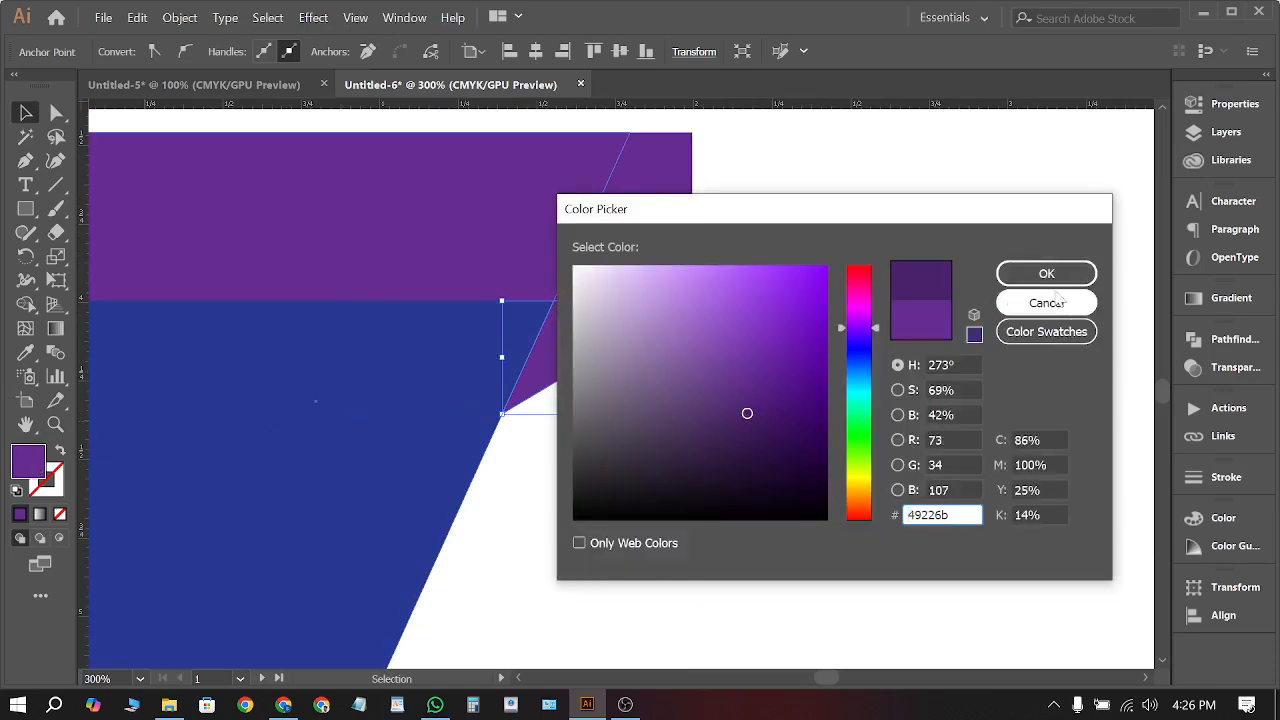
pyautogui.press('Return')
pyautogui.hotkey('ctrl', '-')
pyautogui.hotkey('ctrl', '-')
pyautogui.hotkey('ctrl', '-')
pyautogui.hotkey('ctrl', '-')
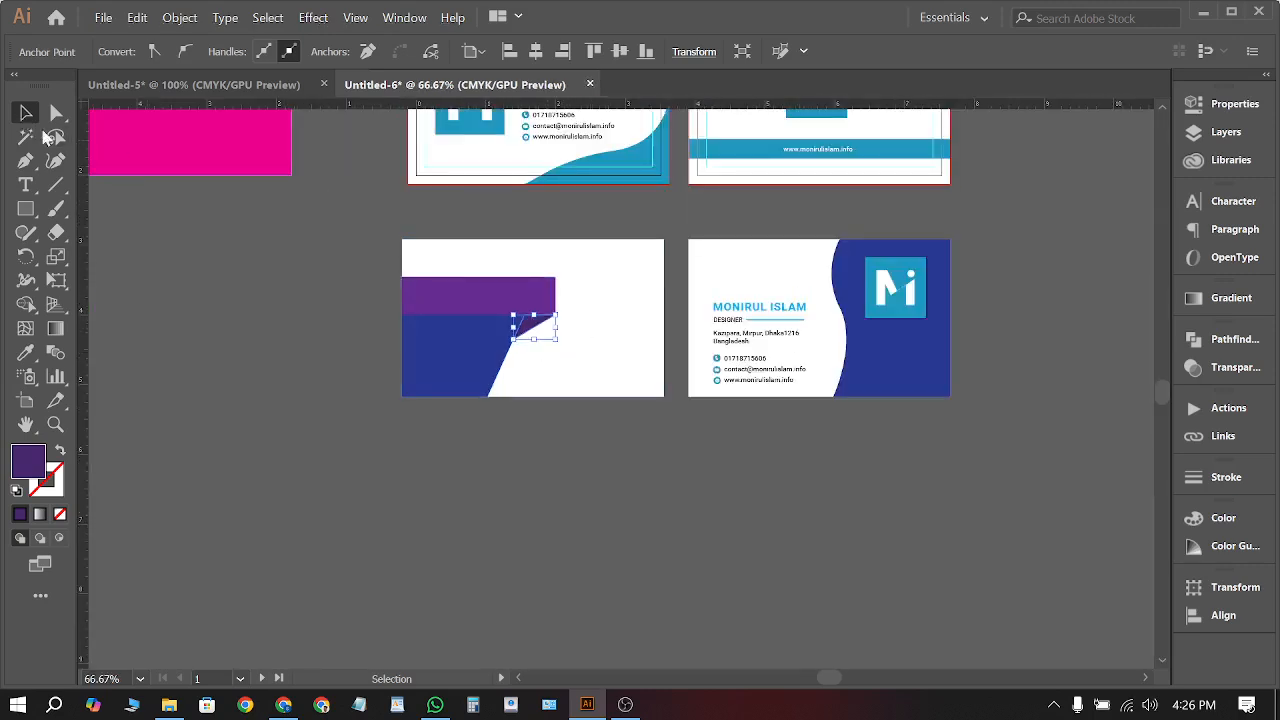
pyautogui.click(380, 334)
pyautogui.scroll(3, 577, 336)
# Stretch the blue shape's top anchors up to the card's top edge and left edge
pyautogui.scroll(-1, 582, 564)
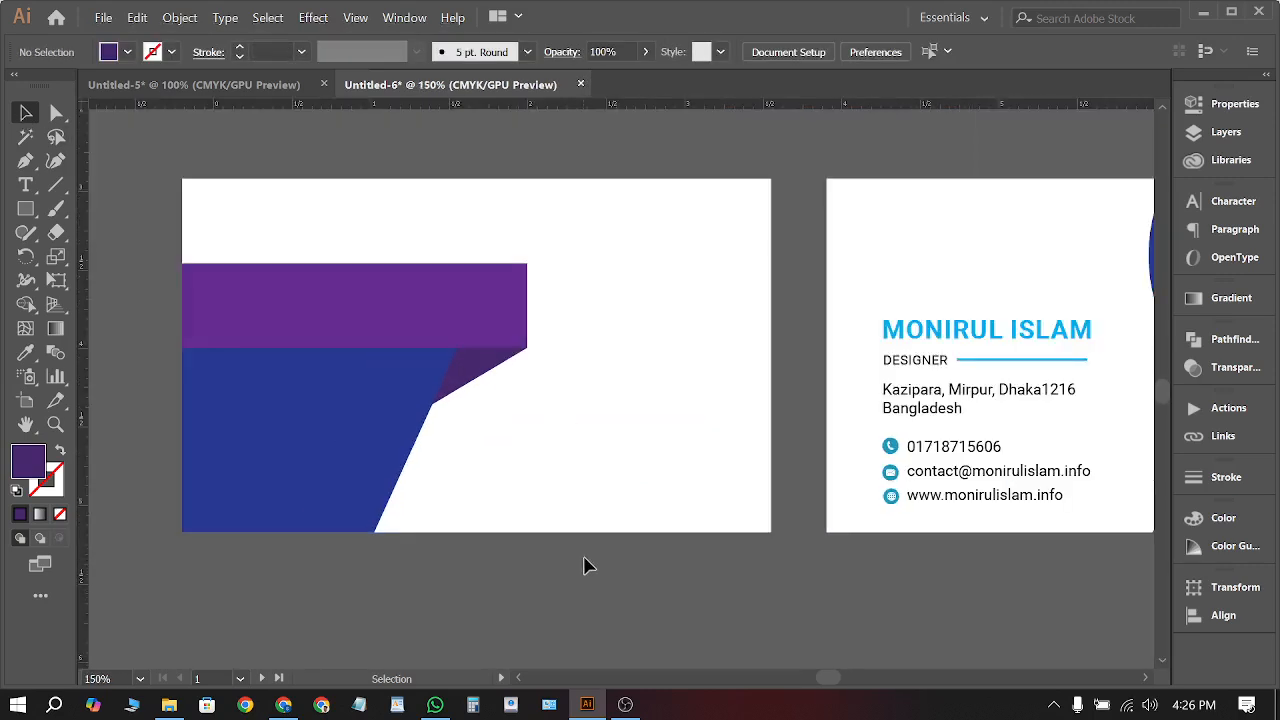
pyautogui.click(362, 424)
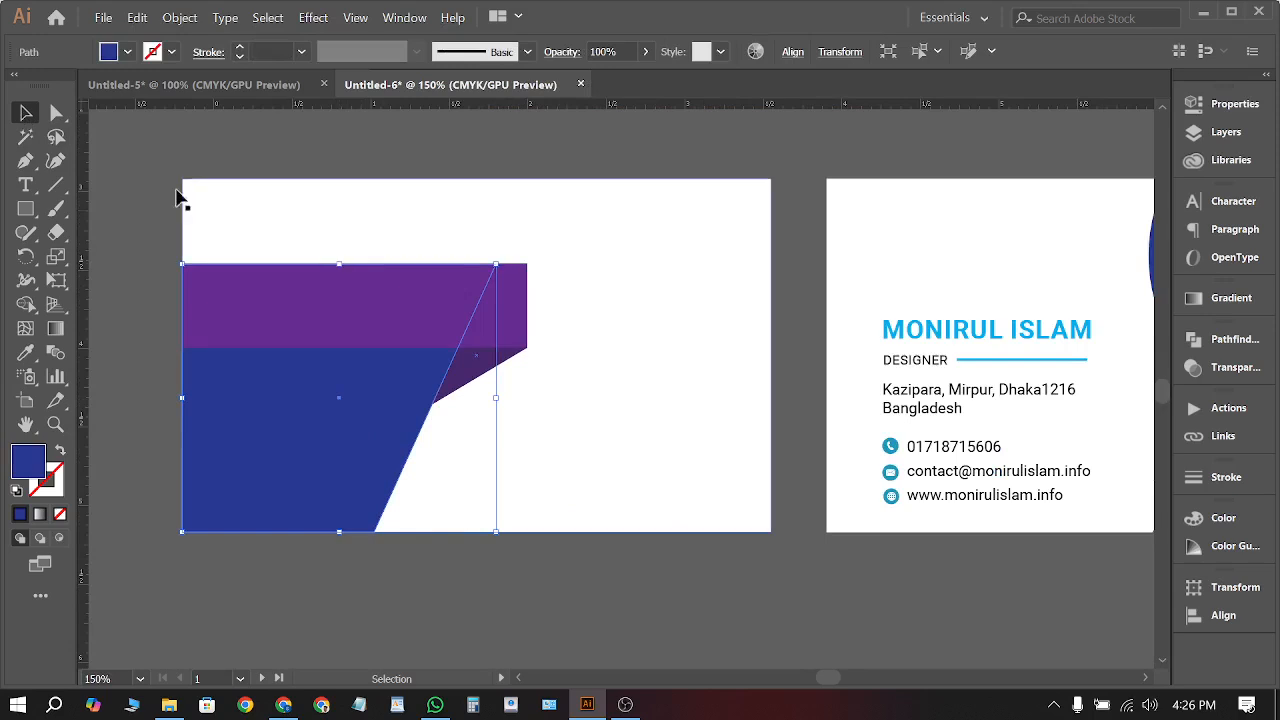
pyautogui.click(56, 112)
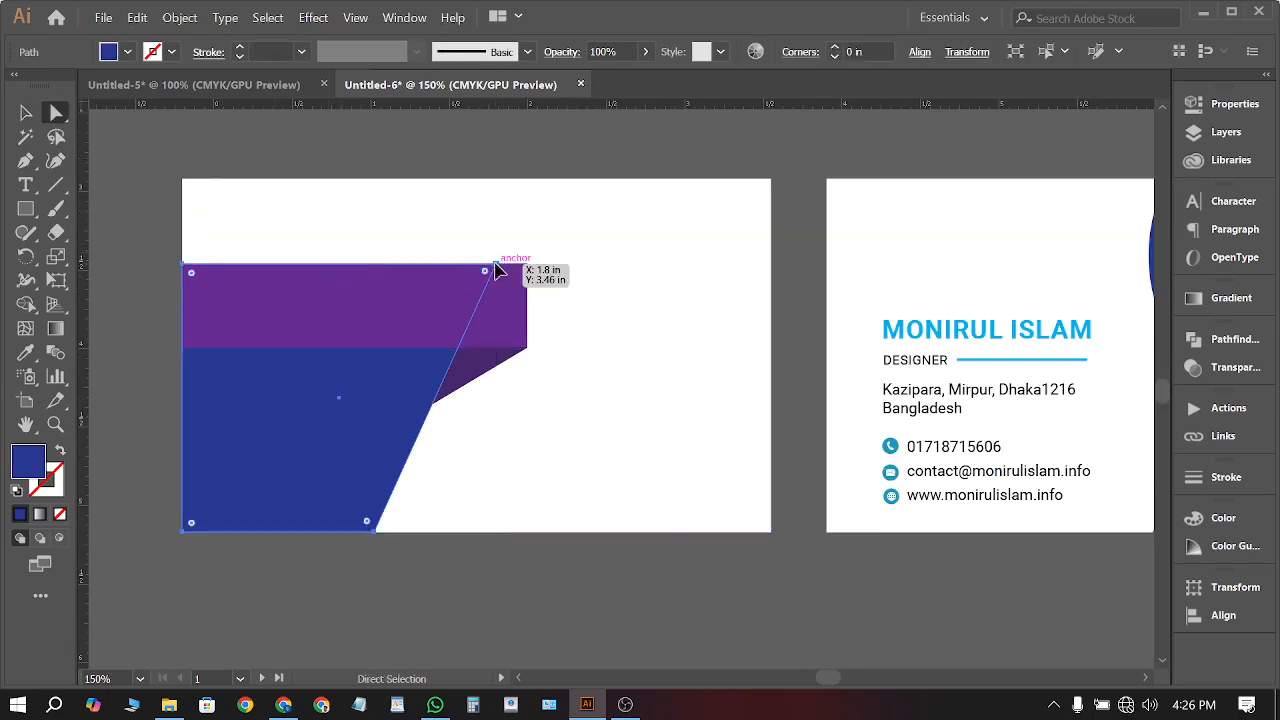
pyautogui.click(495, 264)
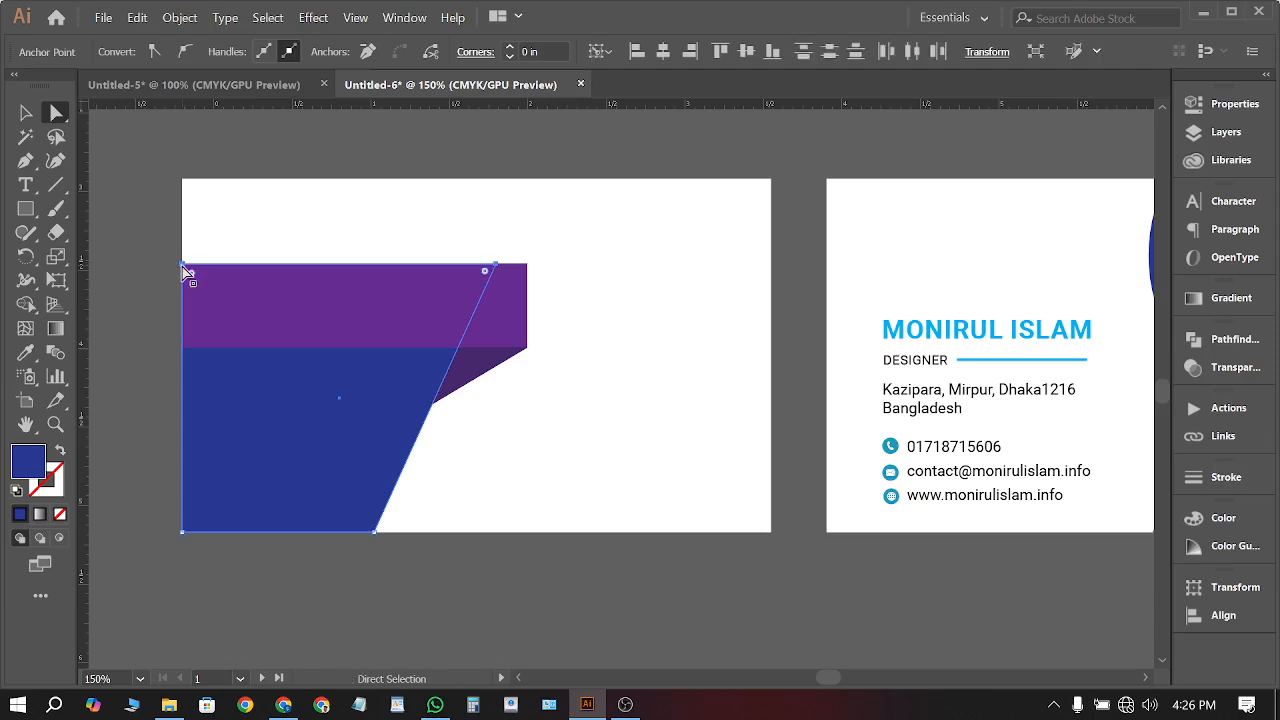
pyautogui.moveTo(184, 270); pyautogui.dragTo(222, 184)
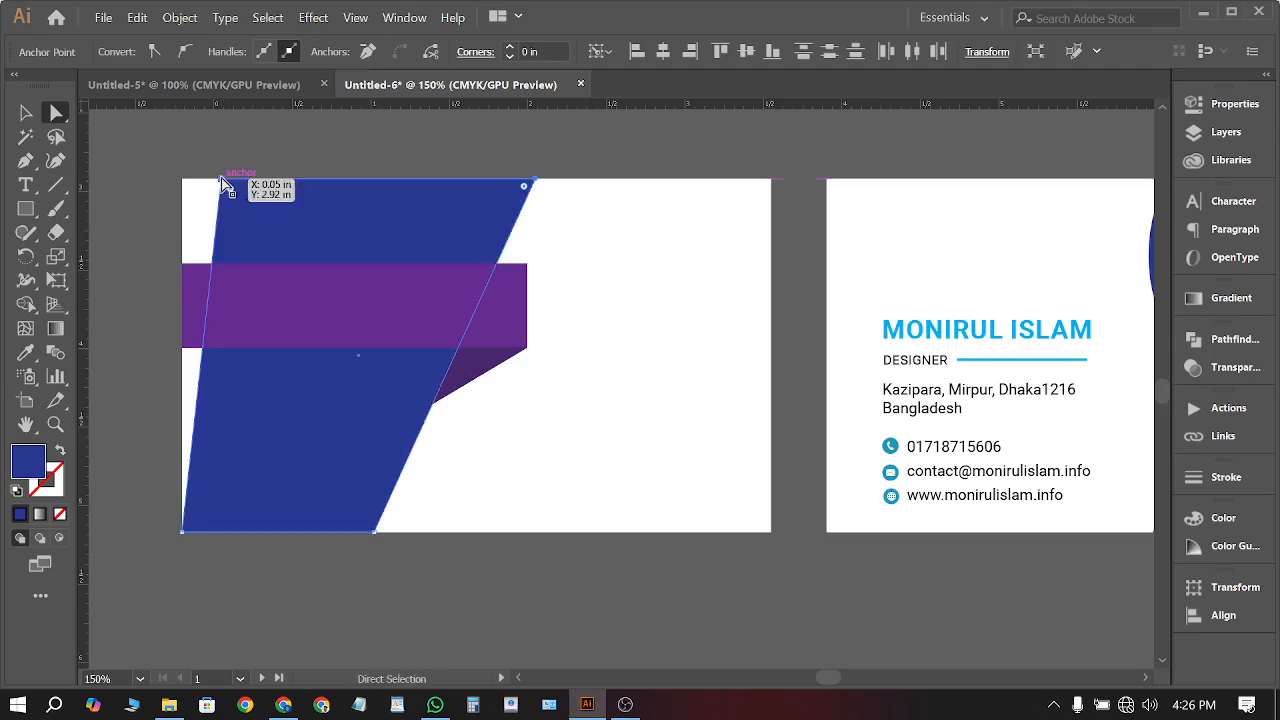
pyautogui.click(26, 114)
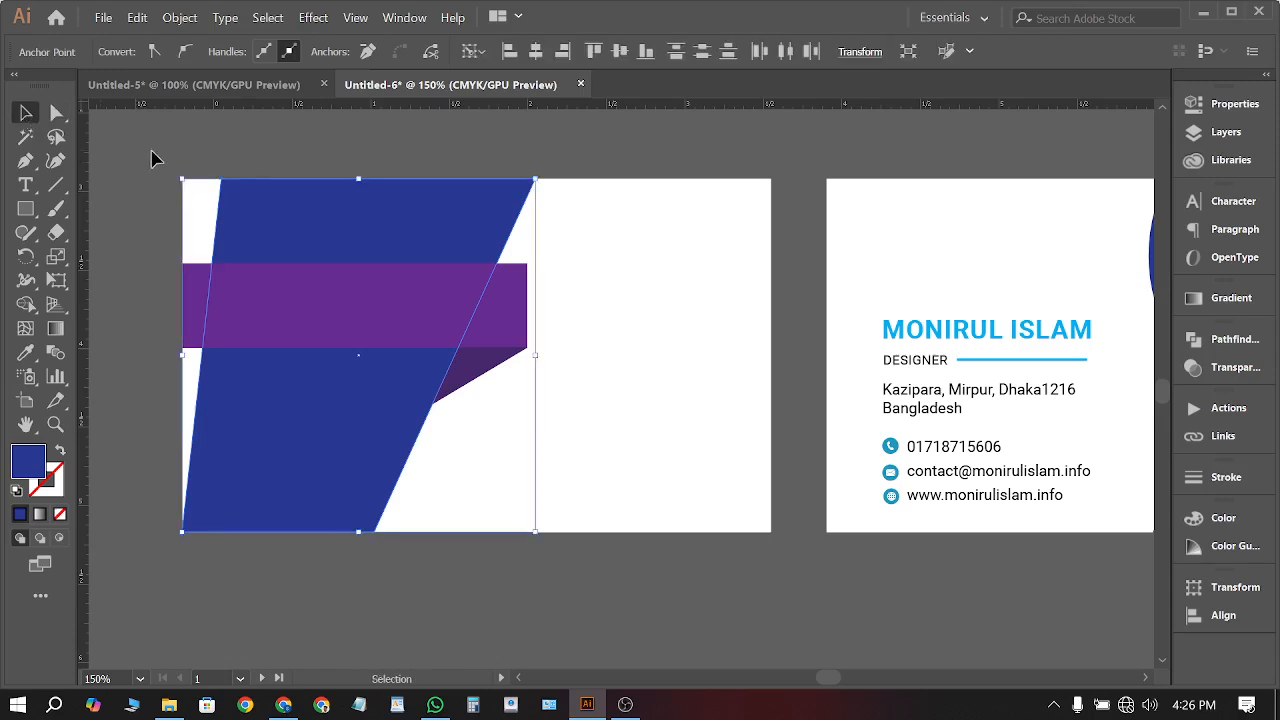
pyautogui.press('a')
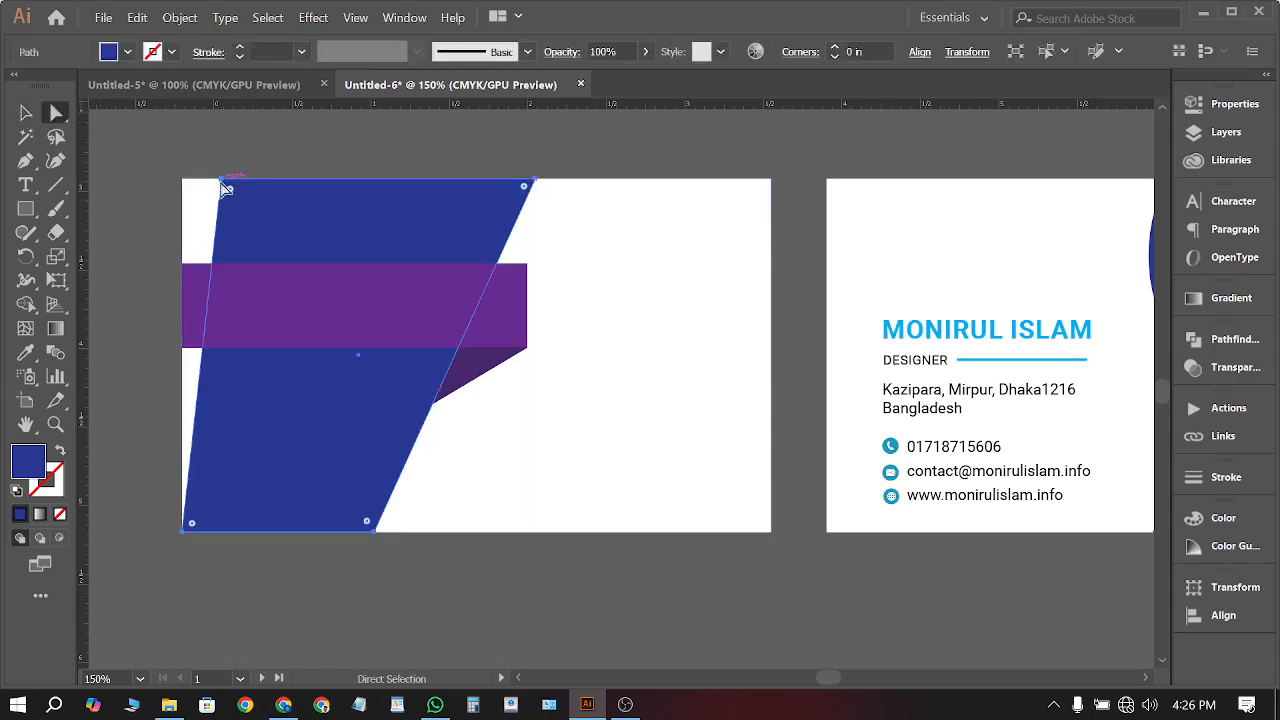
pyautogui.moveTo(222, 184); pyautogui.dragTo(182, 180)
# Move the name and contact text group onto the left card
pyautogui.press('v')
pyautogui.click(133, 139)
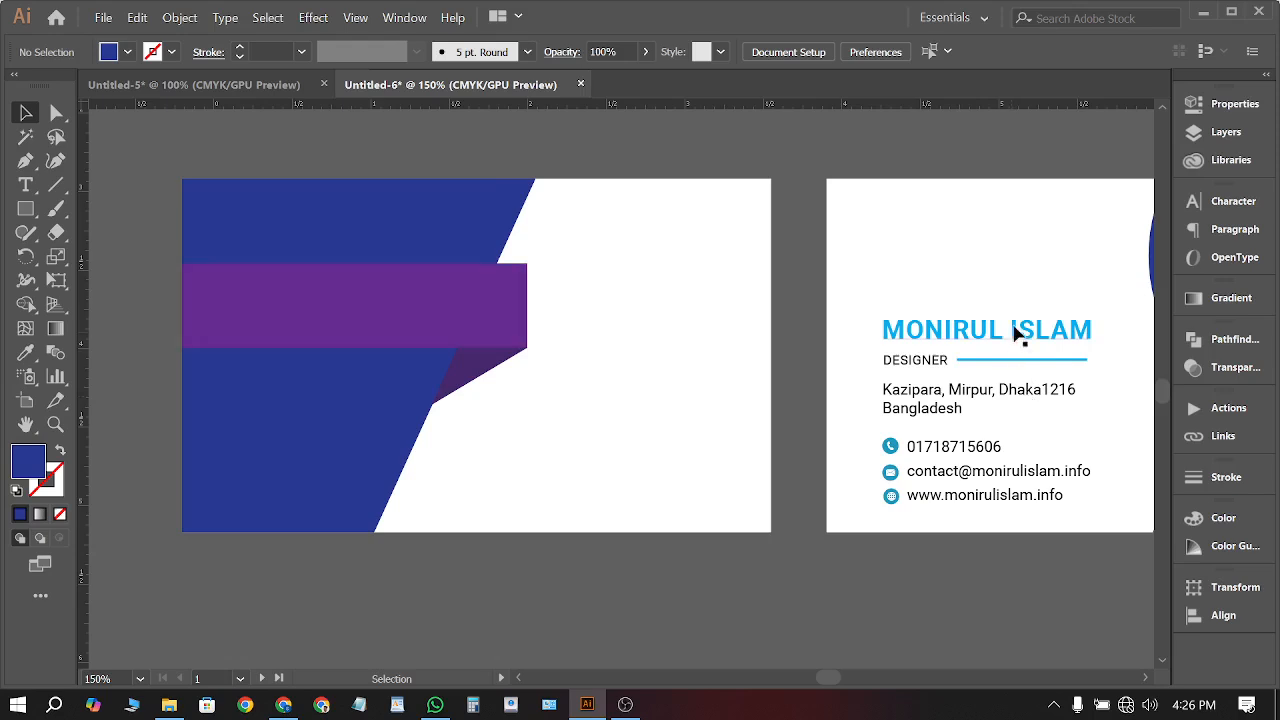
pyautogui.click(1021, 331)
pyautogui.moveTo(1012, 338); pyautogui.dragTo(342, 308)
# Bring the contact text group to the front and fill it white
pyautogui.rightClick(311, 331)
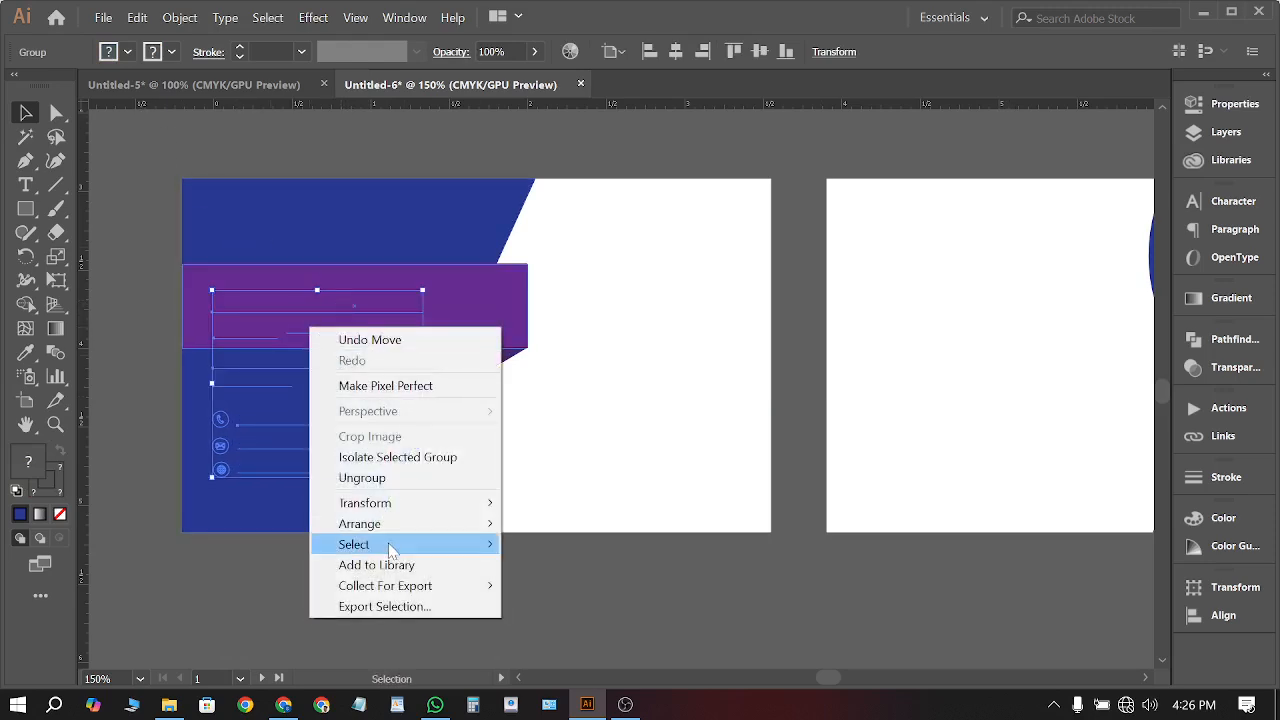
pyautogui.moveTo(391, 523)
pyautogui.click(560, 520)
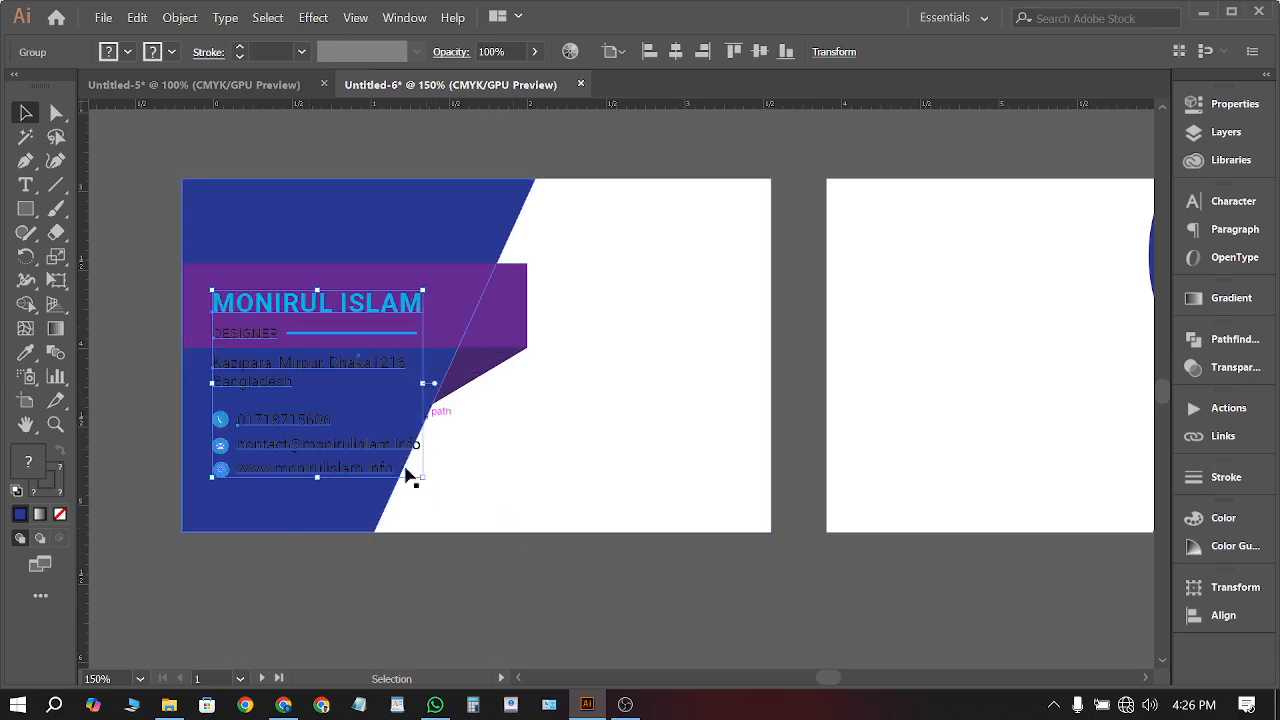
pyautogui.click(124, 52)
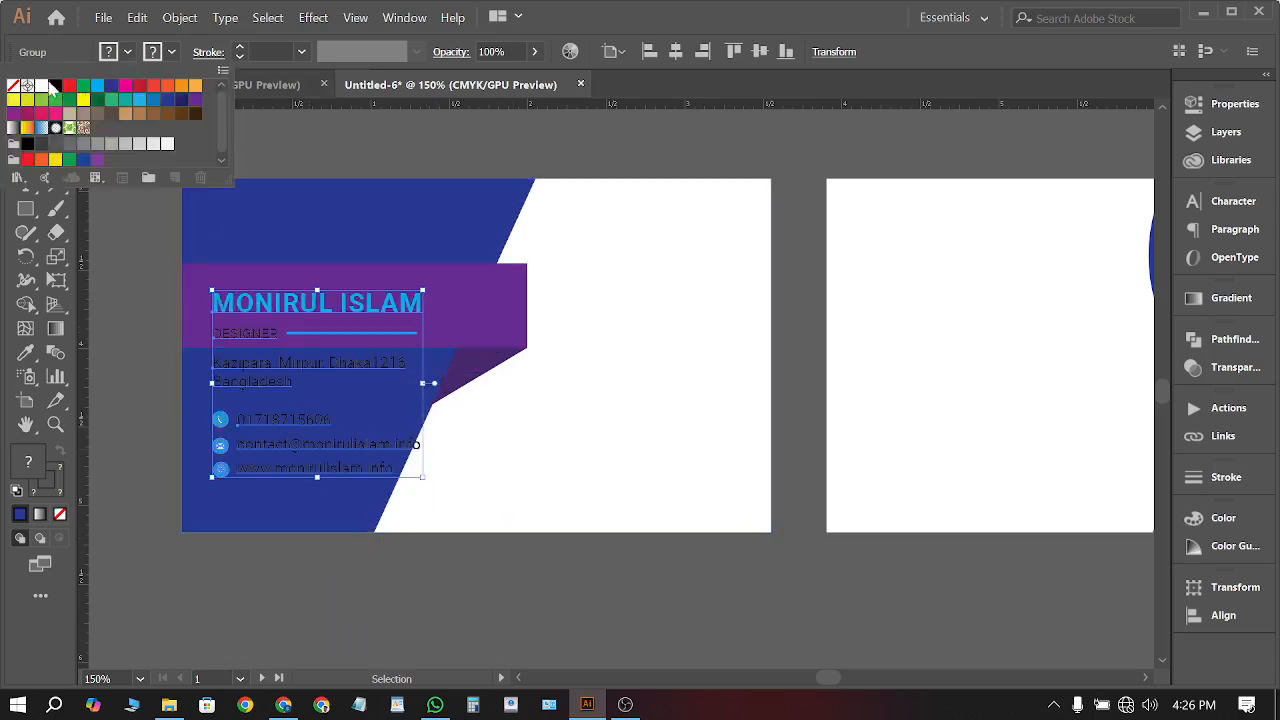
pyautogui.click(43, 86)
pyautogui.click(128, 307)
pyautogui.click(129, 308)
# Copy the Mi logo and text group across the cards, nudging the logo slightly right
pyautogui.hscroll(1, 131, 312)
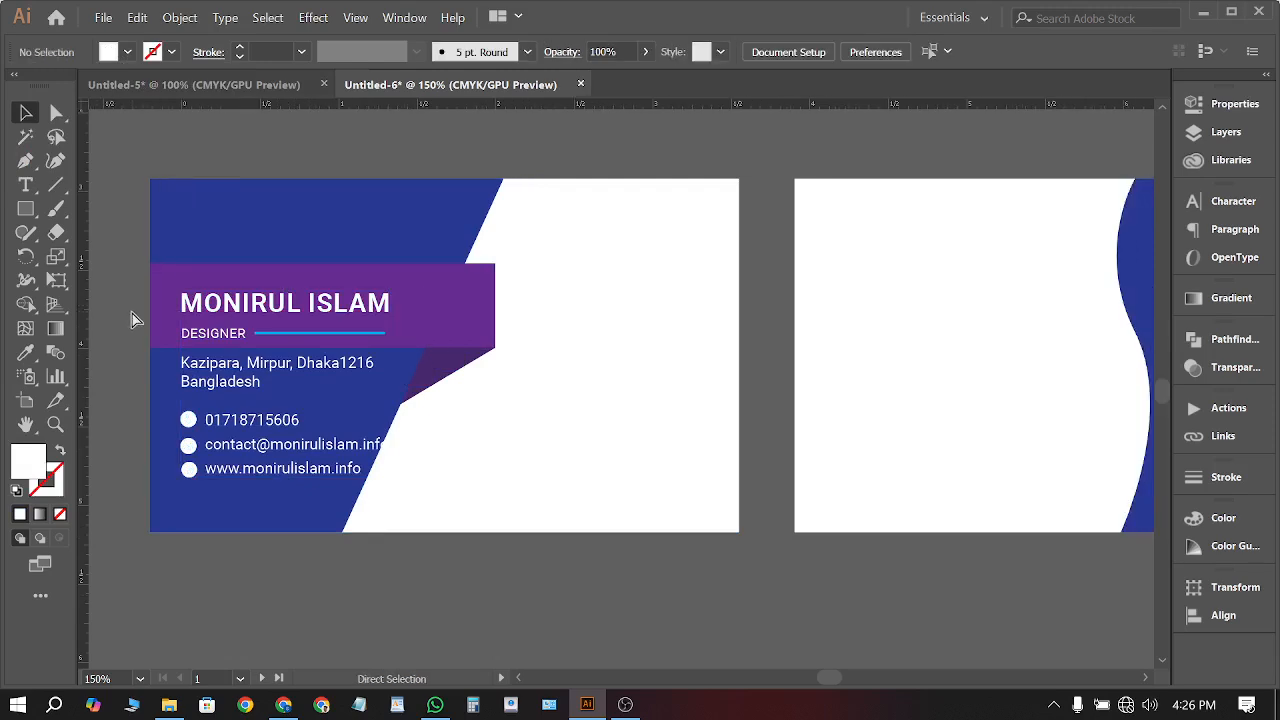
pyautogui.scroll(-3, 597, 389)
pyautogui.moveTo(826, 363); pyautogui.dragTo(589, 410)
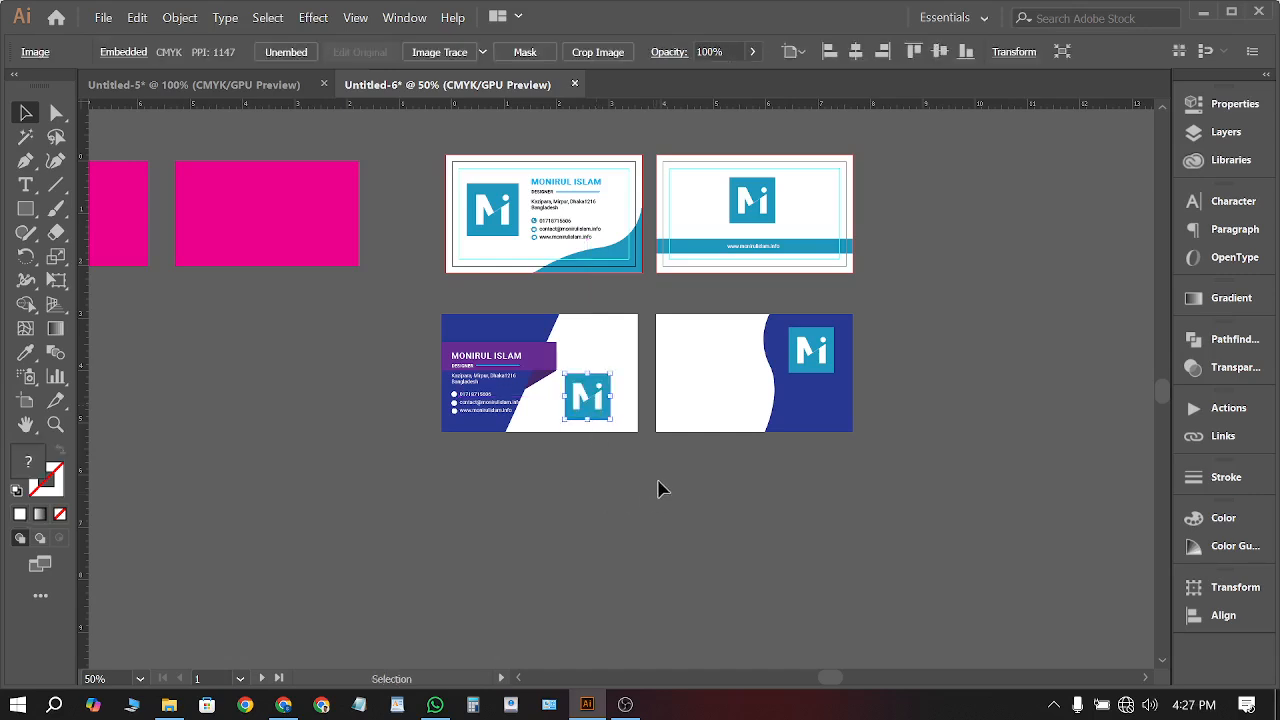
pyautogui.scroll(2, 706, 391)
pyautogui.click(357, 494)
pyautogui.scroll(1, 515, 458)
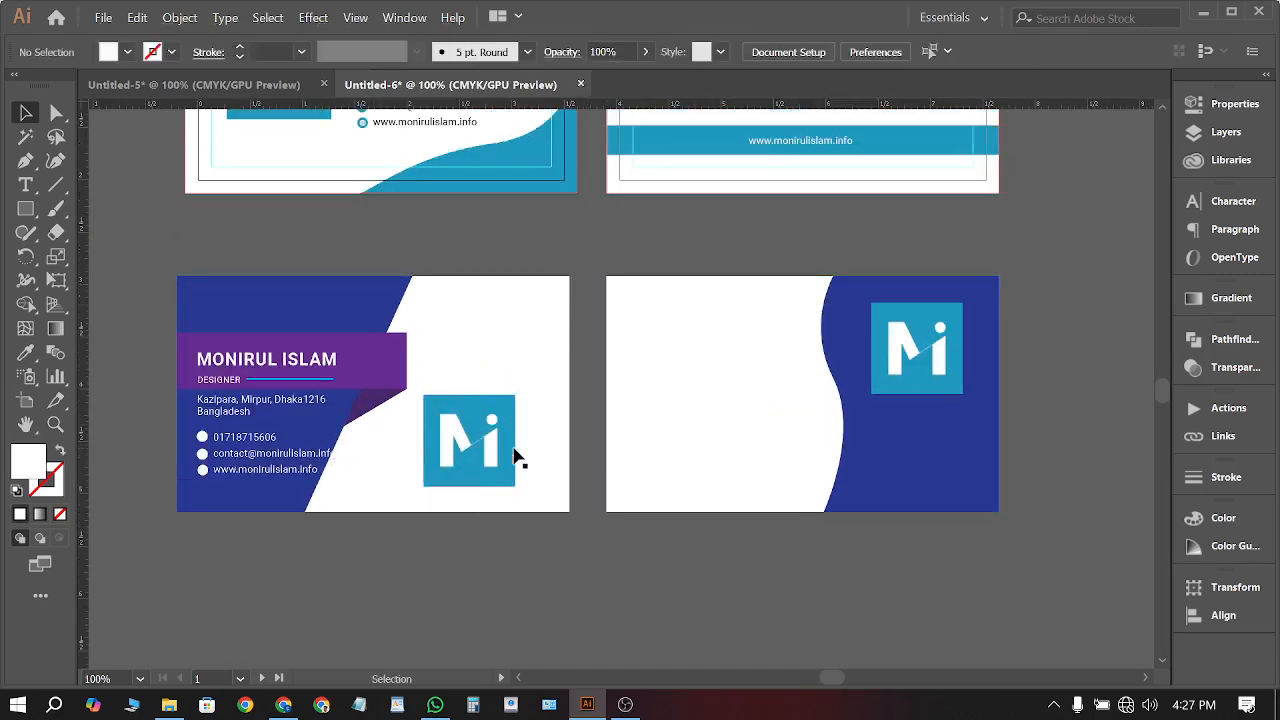
pyautogui.scroll(1, 515, 458)
pyautogui.moveTo(423, 149); pyautogui.dragTo(698, 519)
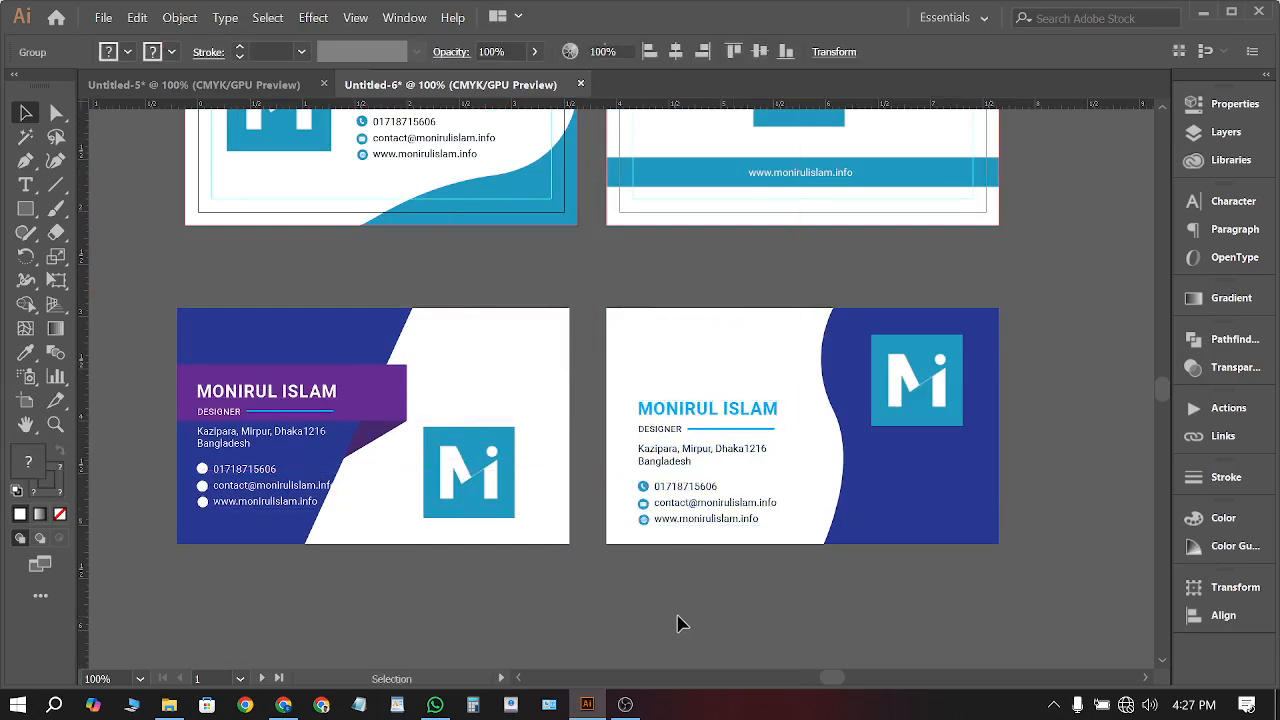
pyautogui.click(678, 624)
pyautogui.scroll(-1, 406, 590)
pyautogui.hscroll(-1, 486, 546)
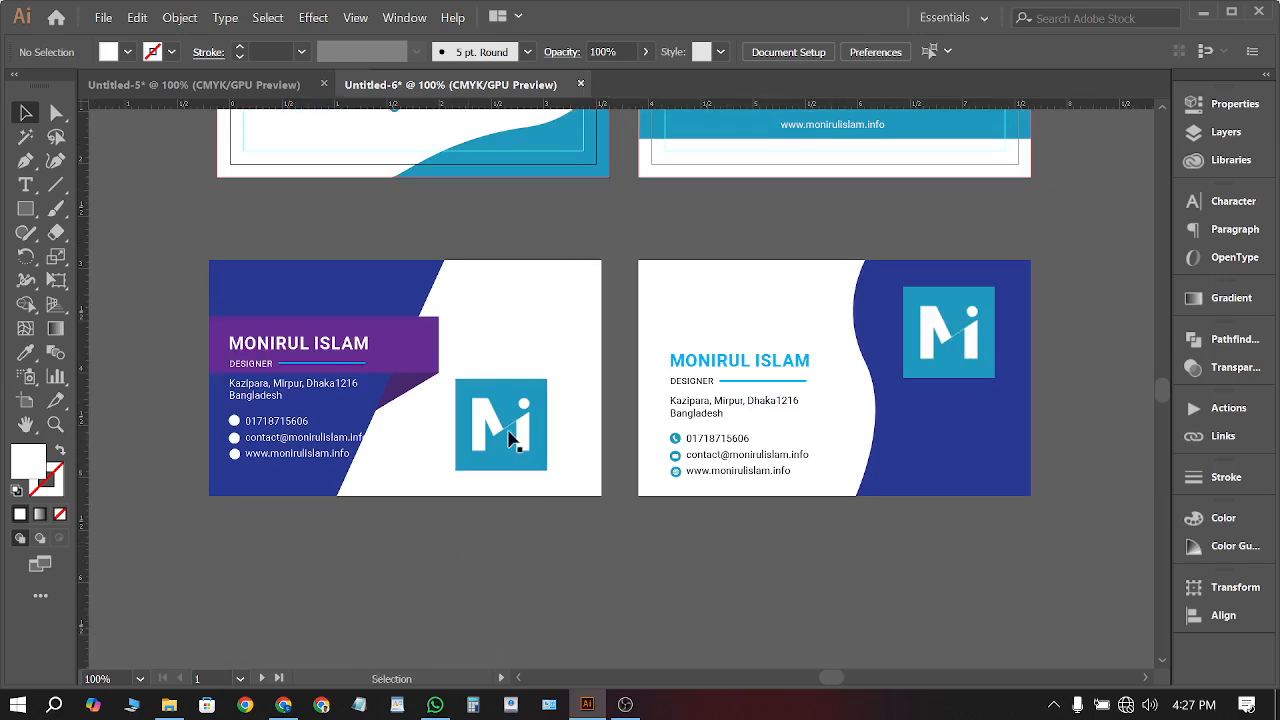
pyautogui.moveTo(513, 447); pyautogui.dragTo(528, 445)
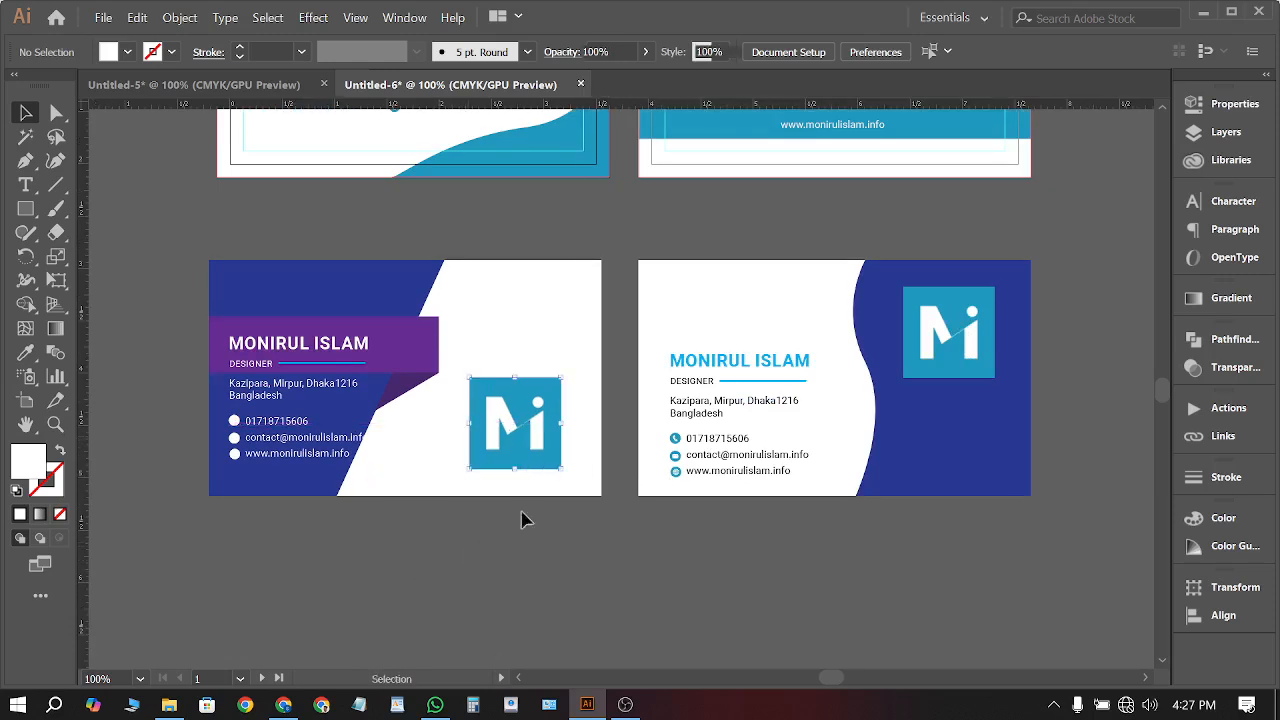
pyautogui.click(446, 614)
# Search the browser for 'qr code' images
pyautogui.click(283, 704)
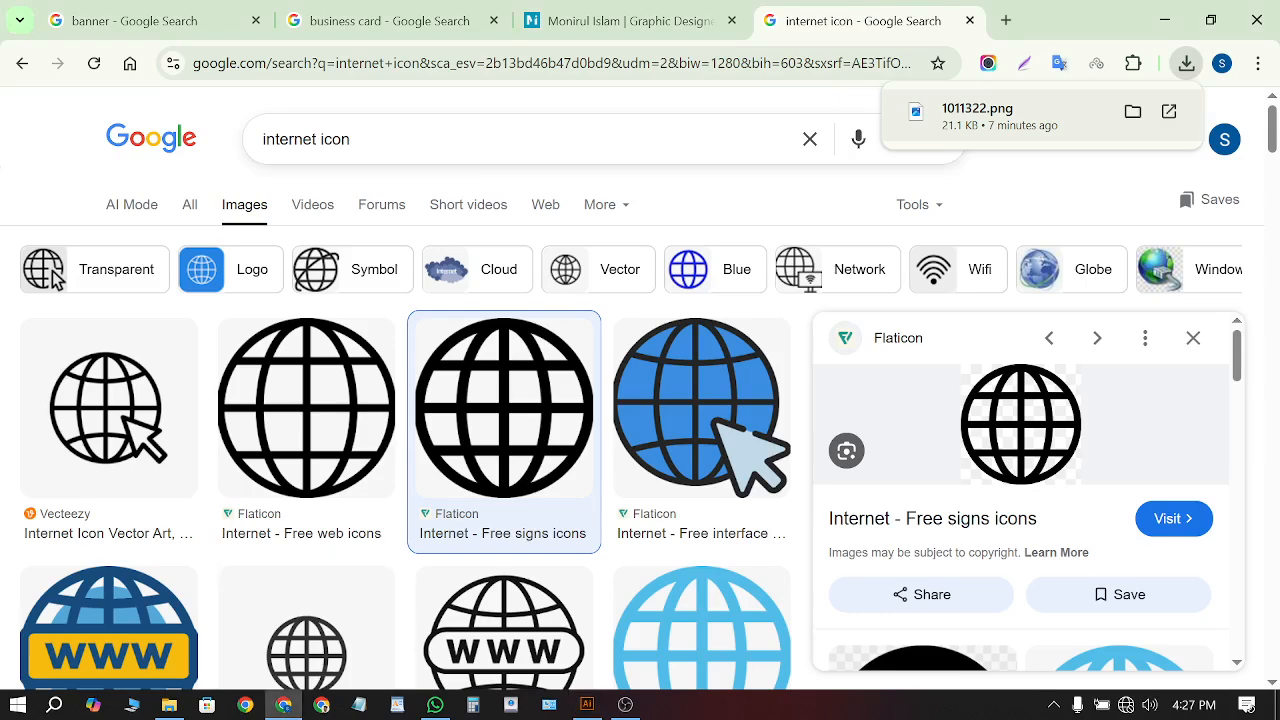
pyautogui.click(229, 149)
pyautogui.write('qr code')
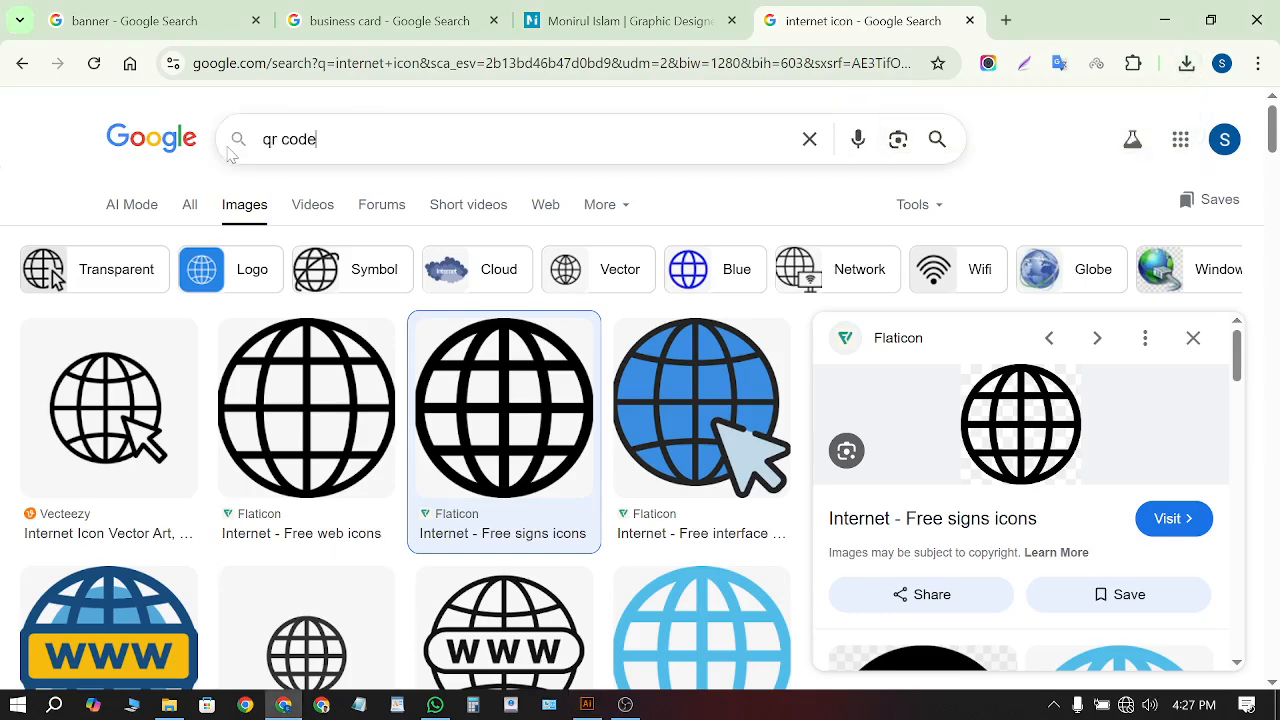
pyautogui.press('Return')
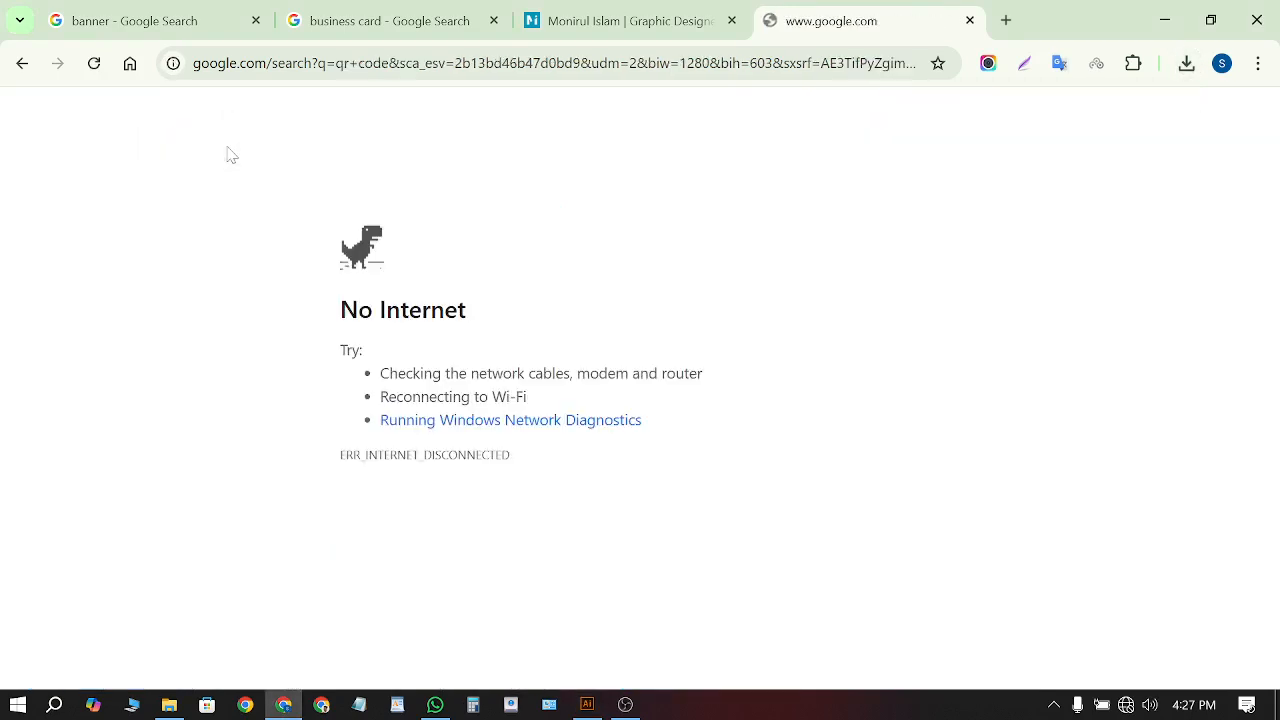
pyautogui.click(1126, 704)
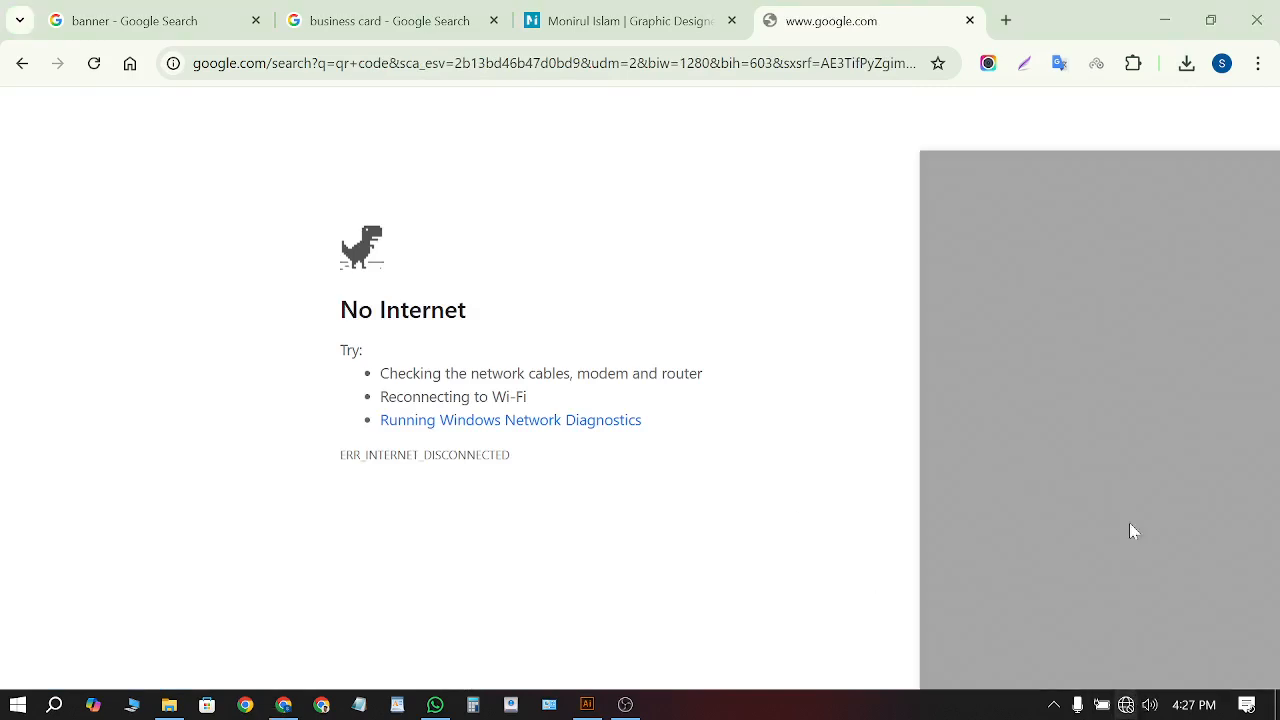
pyautogui.click(1035, 158)
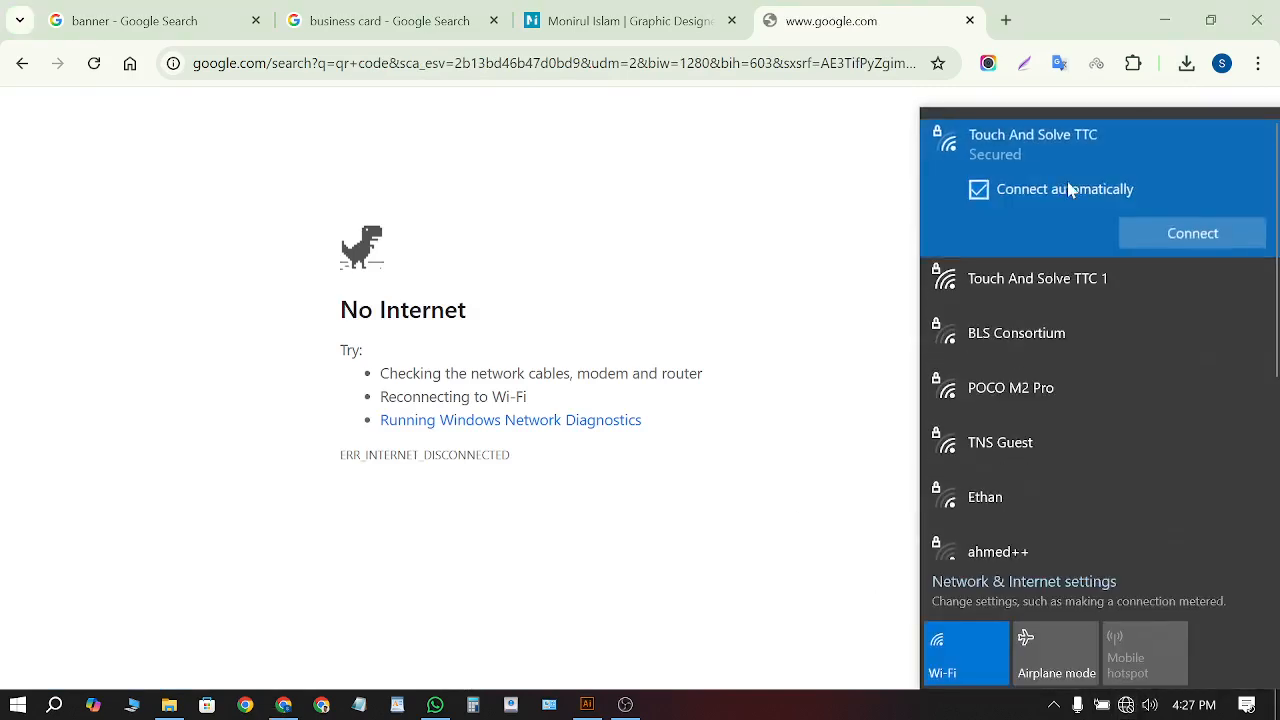
pyautogui.click(1200, 236)
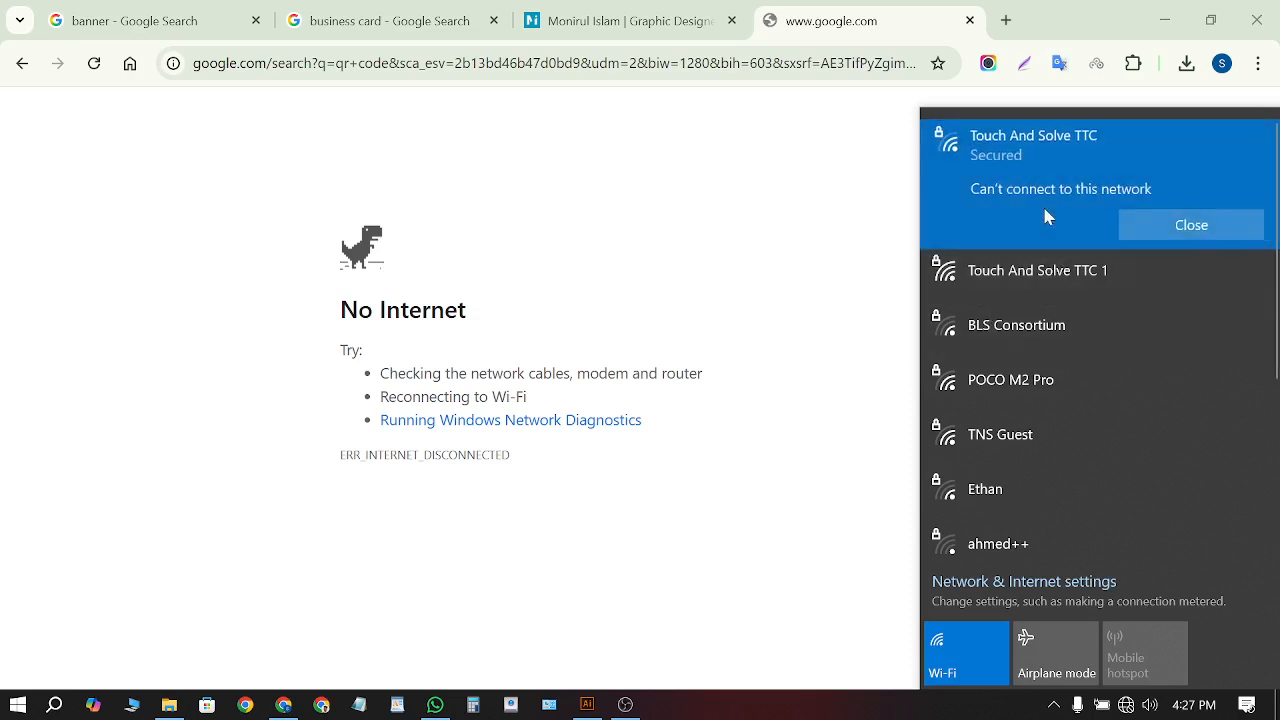
pyautogui.click(1176, 233)
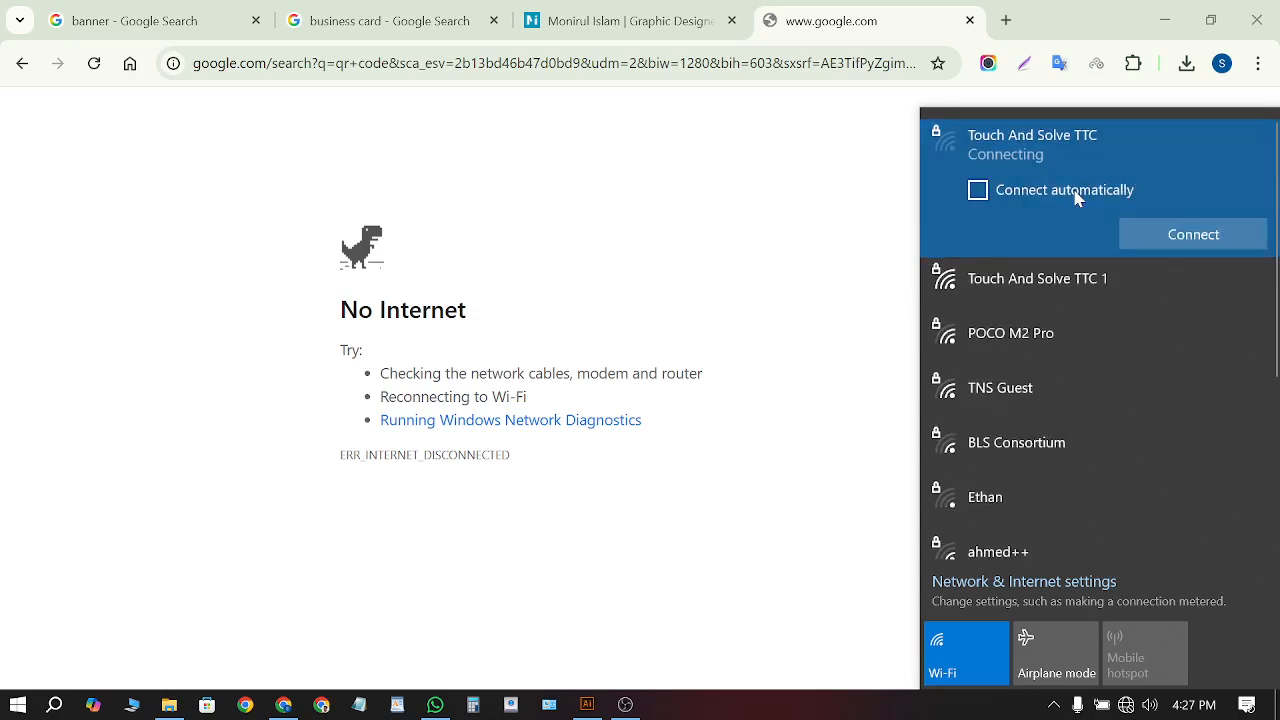
pyautogui.click(1080, 195)
pyautogui.click(1170, 235)
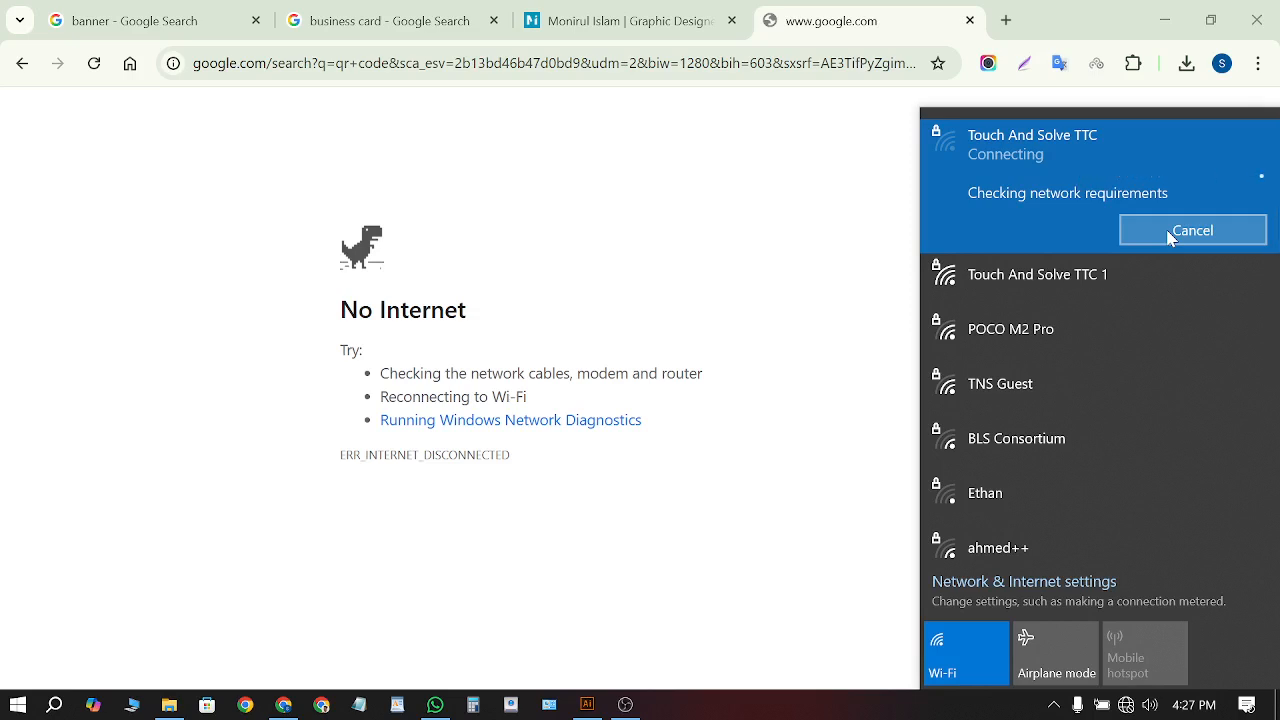
pyautogui.click(1097, 280)
pyautogui.click(1157, 289)
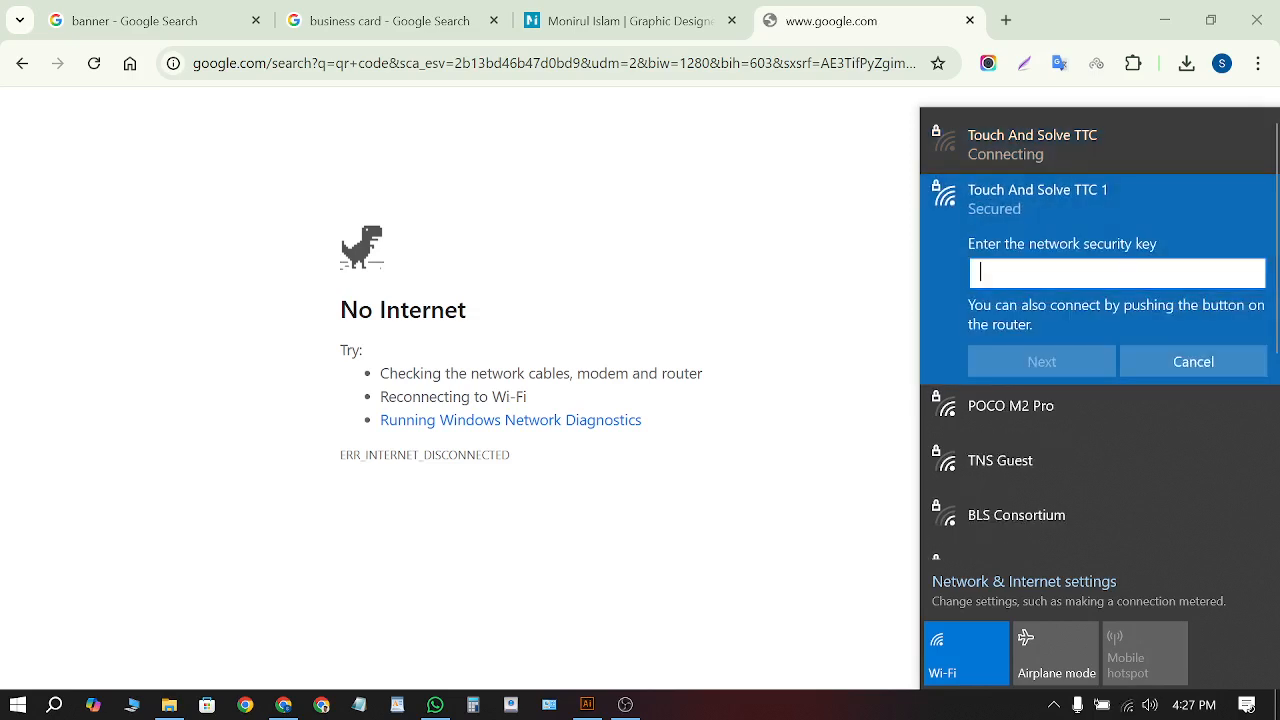
pyautogui.click(1061, 144)
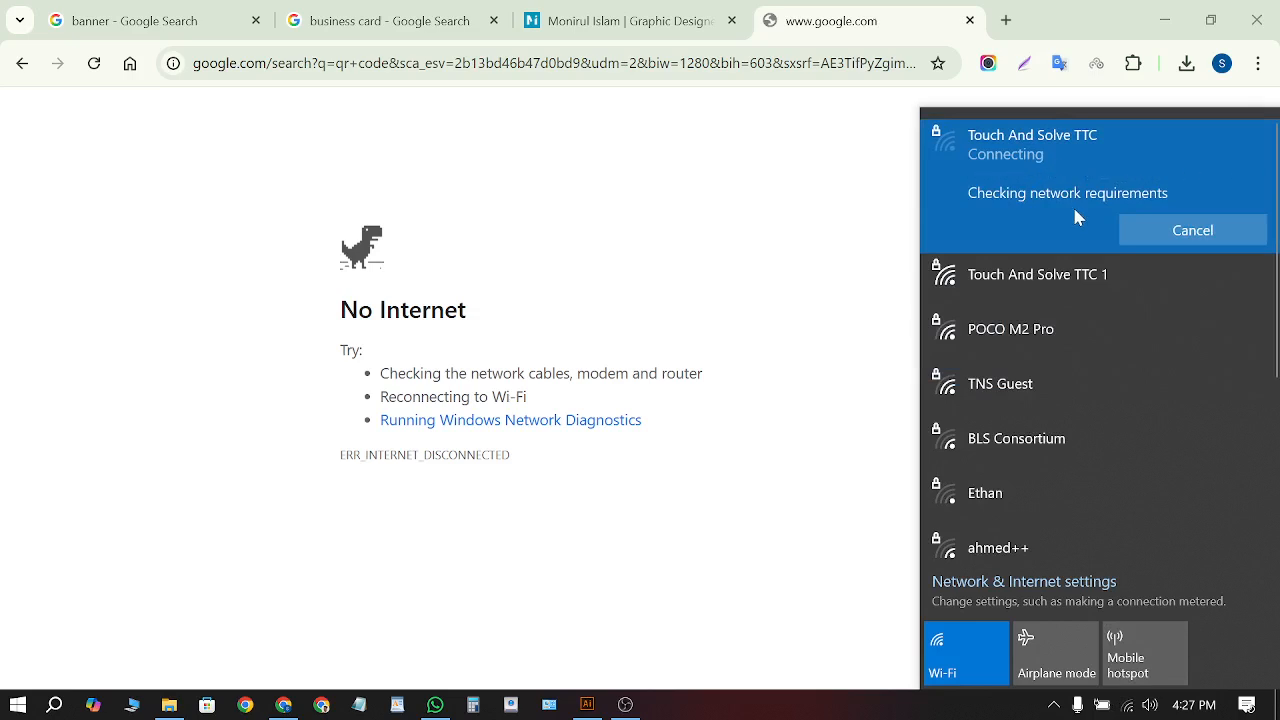
pyautogui.click(802, 704)
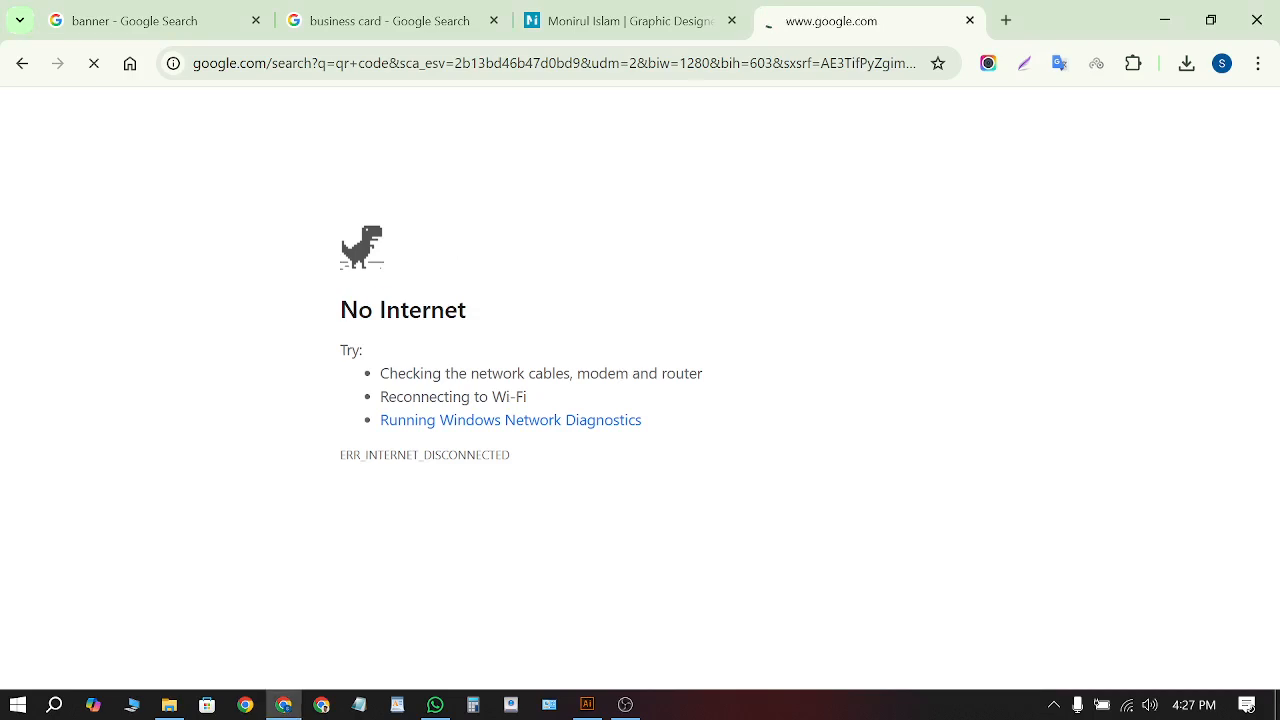
pyautogui.doubleClick(440, 311)
pyautogui.click(560, 323)
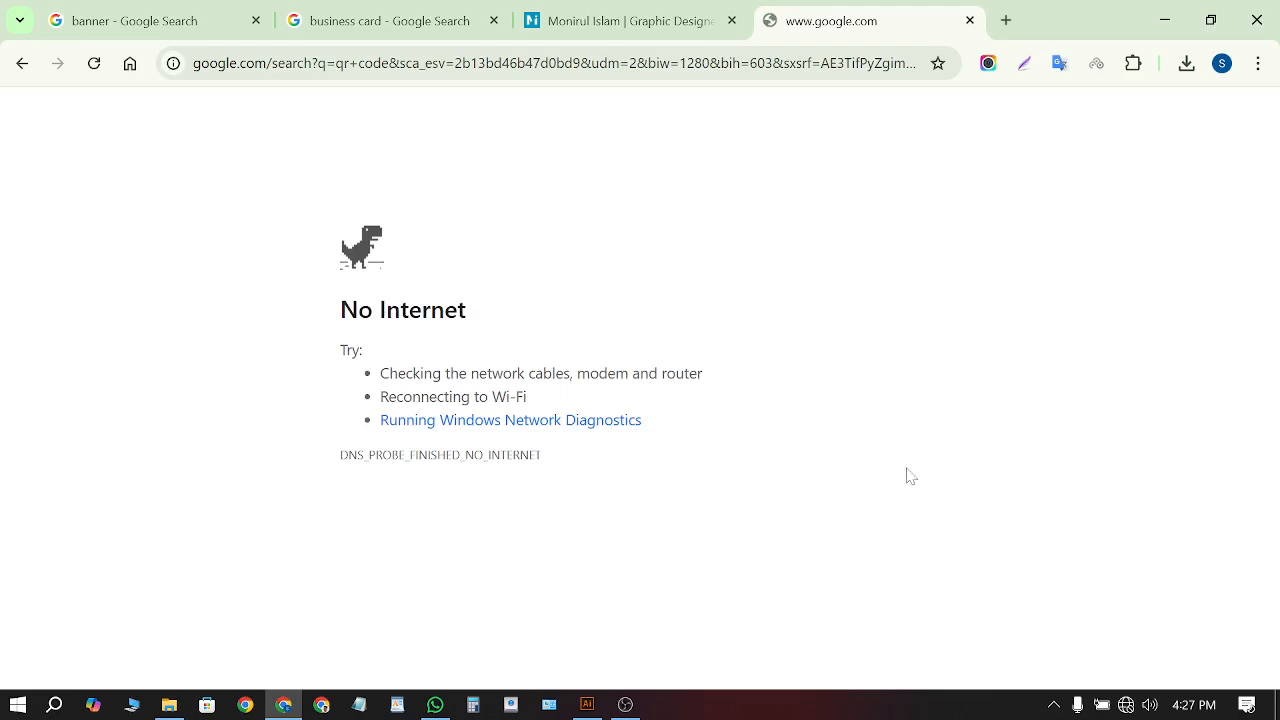
# Try joining the Touch And Solve TTC 1 Wi-Fi network from the network list
pyautogui.click(1125, 705)
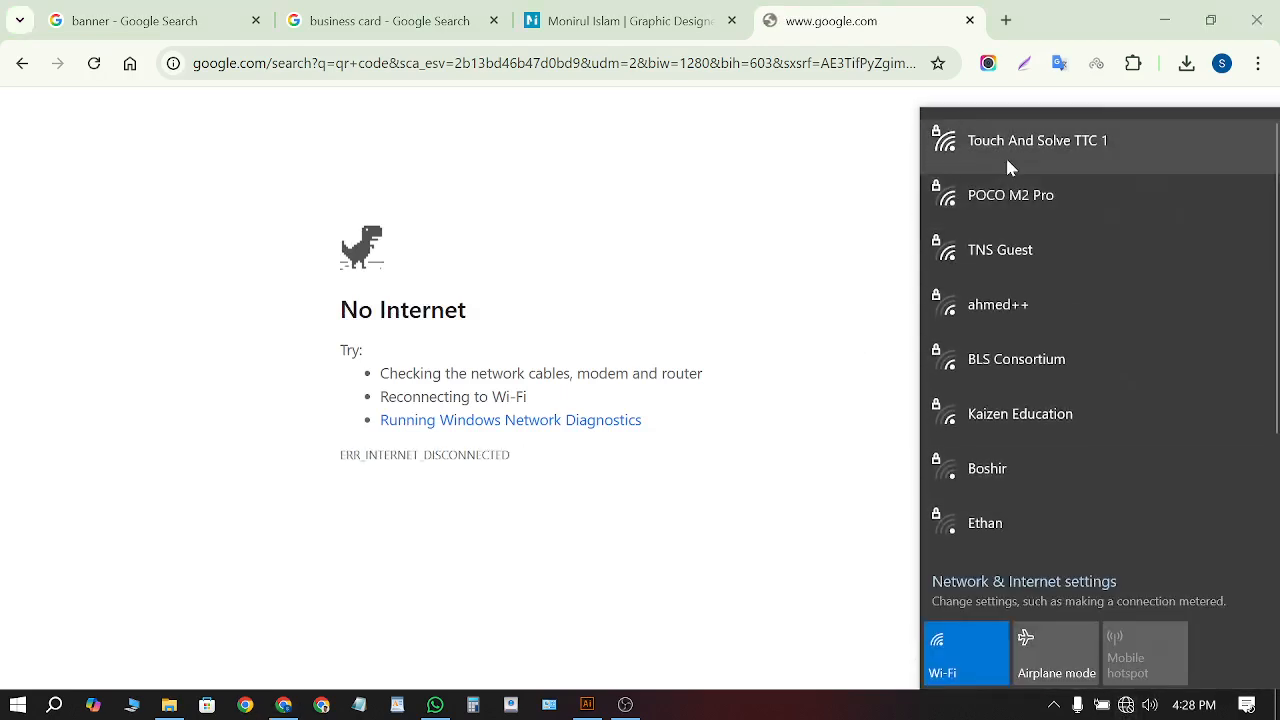
pyautogui.click(1007, 167)
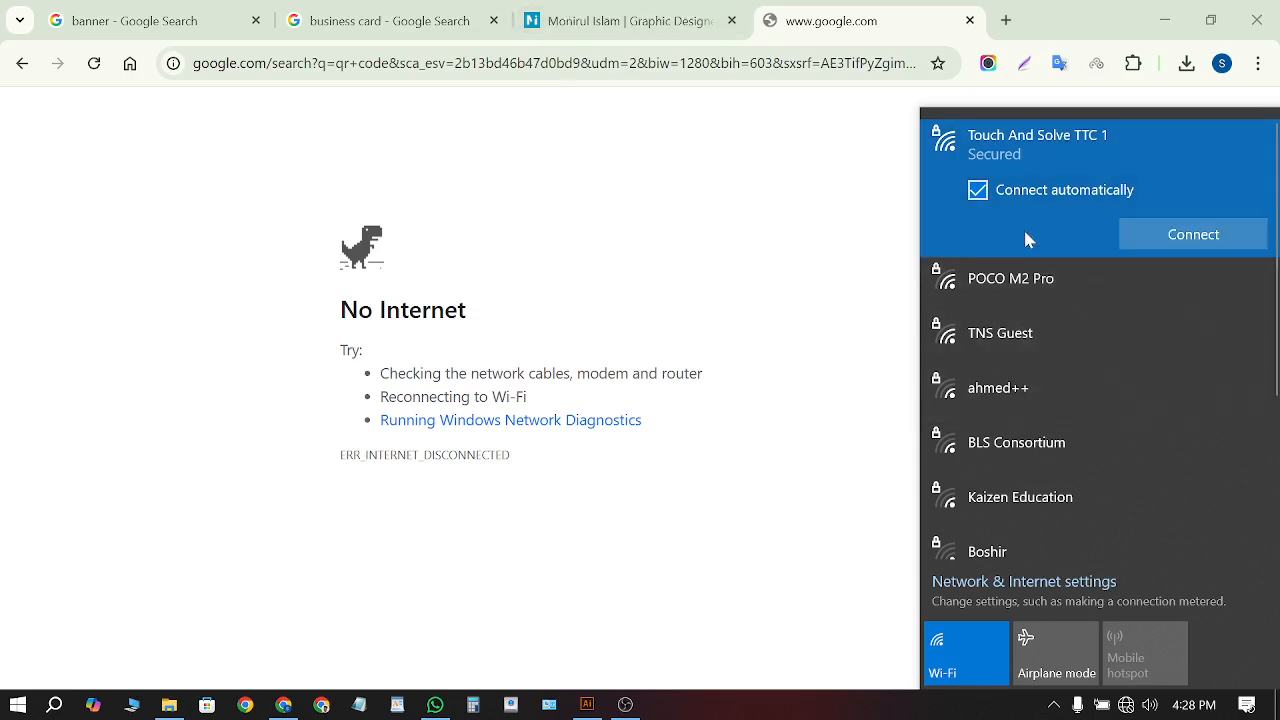
pyautogui.scroll(-2, 1046, 449)
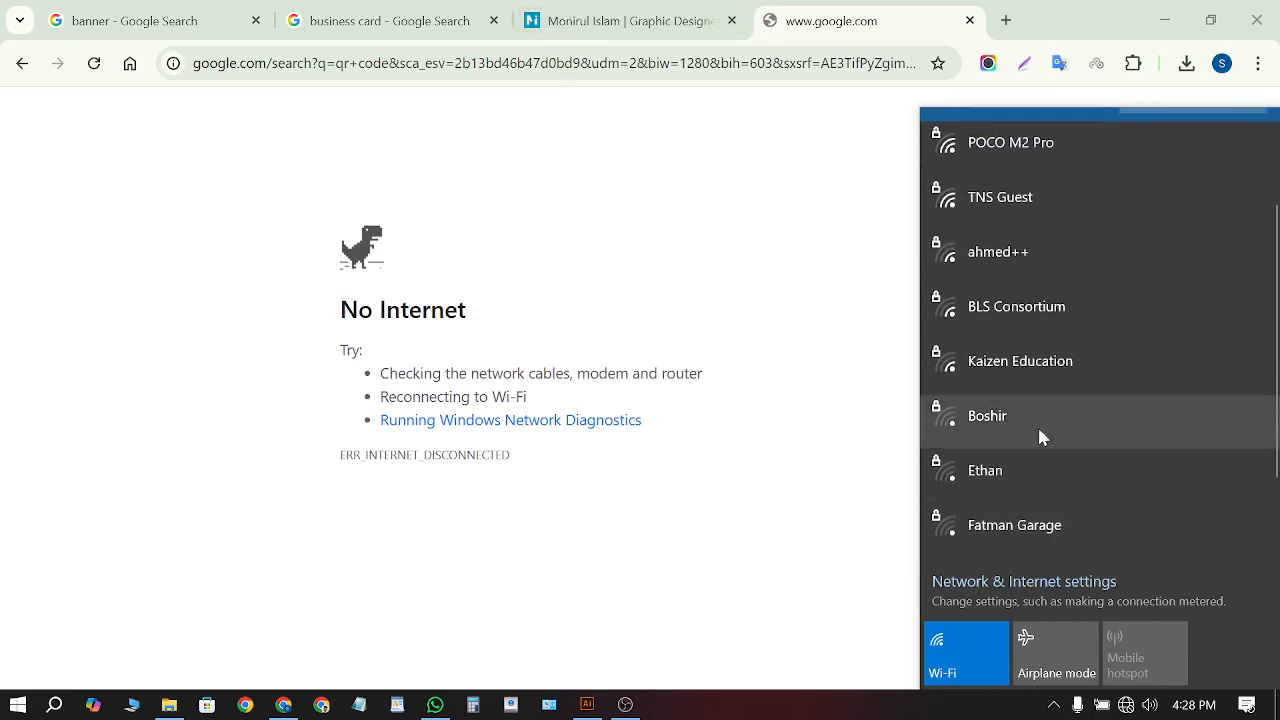
pyautogui.click(1126, 705)
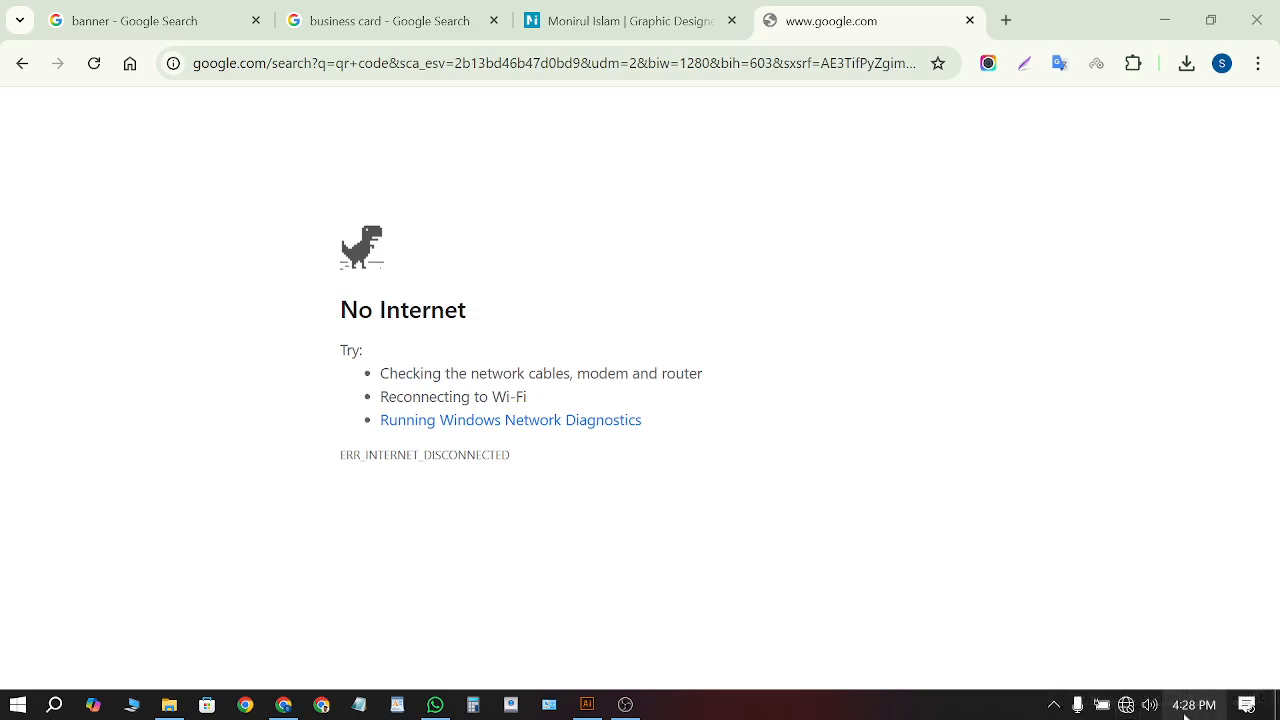
pyautogui.click(1125, 706)
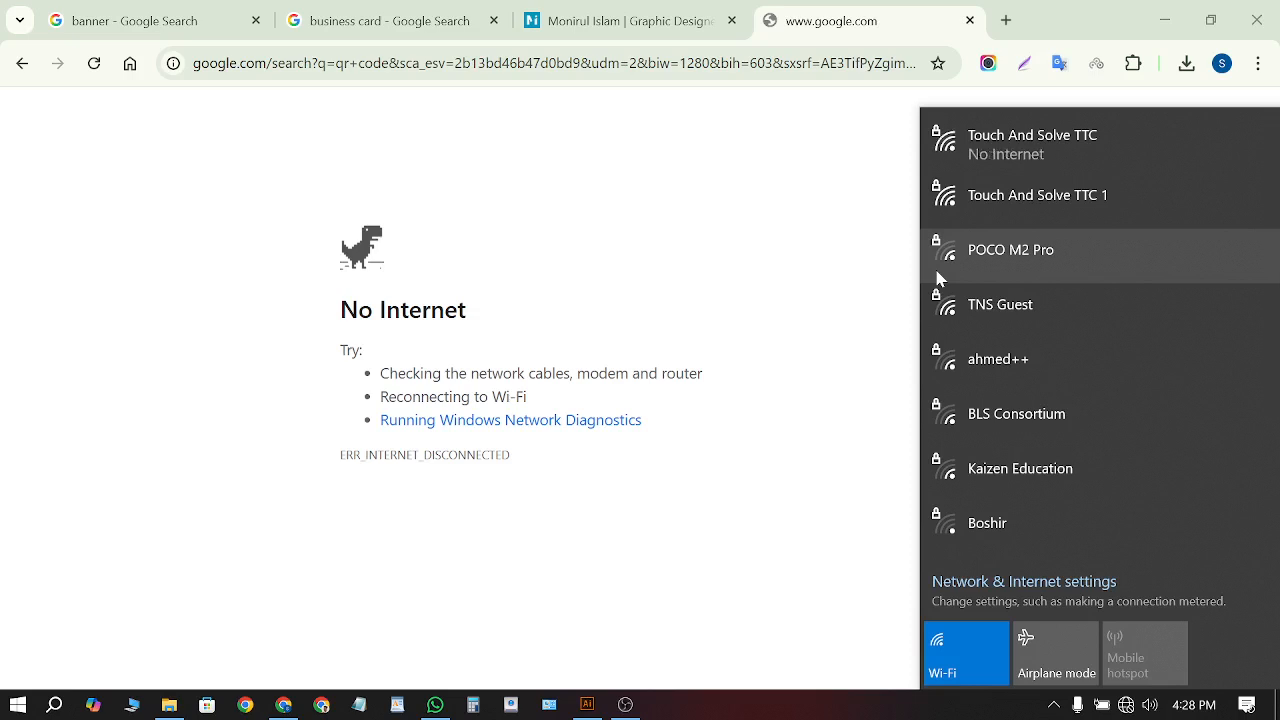
pyautogui.click(1126, 705)
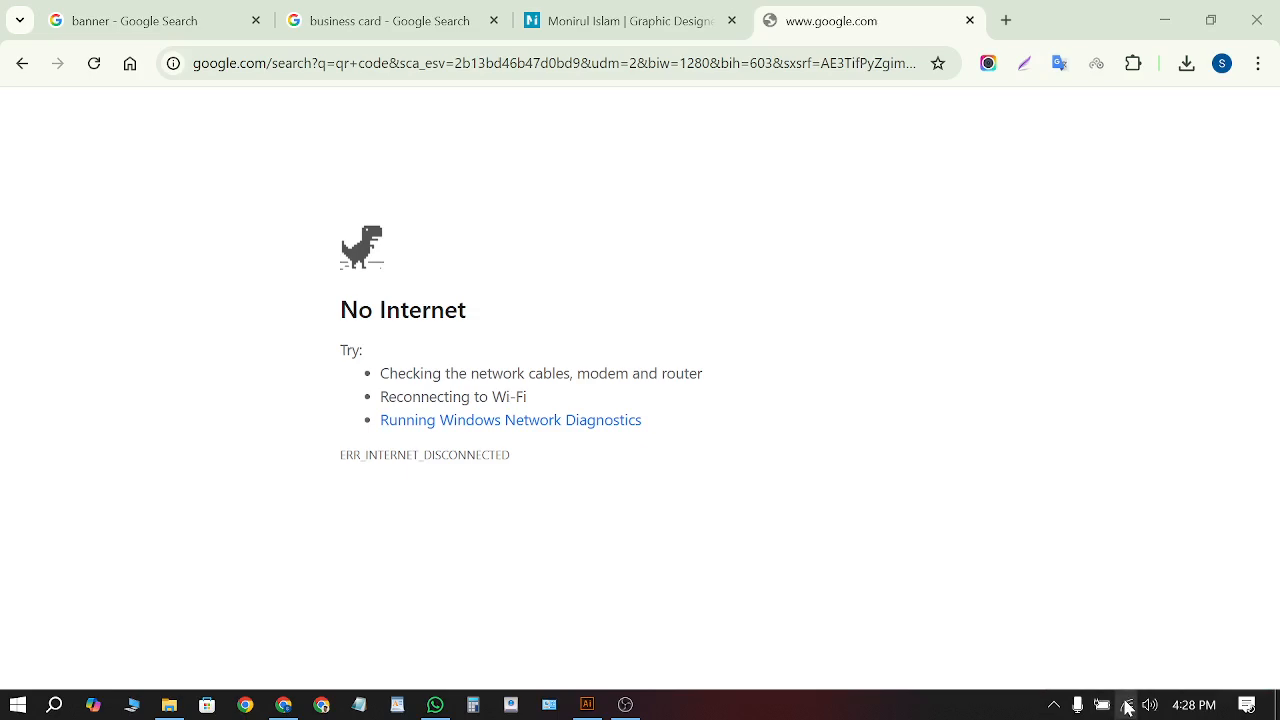
# Work through the Wi-Fi network options until TP-Link_E15F shows as connected
pyautogui.click(1127, 705)
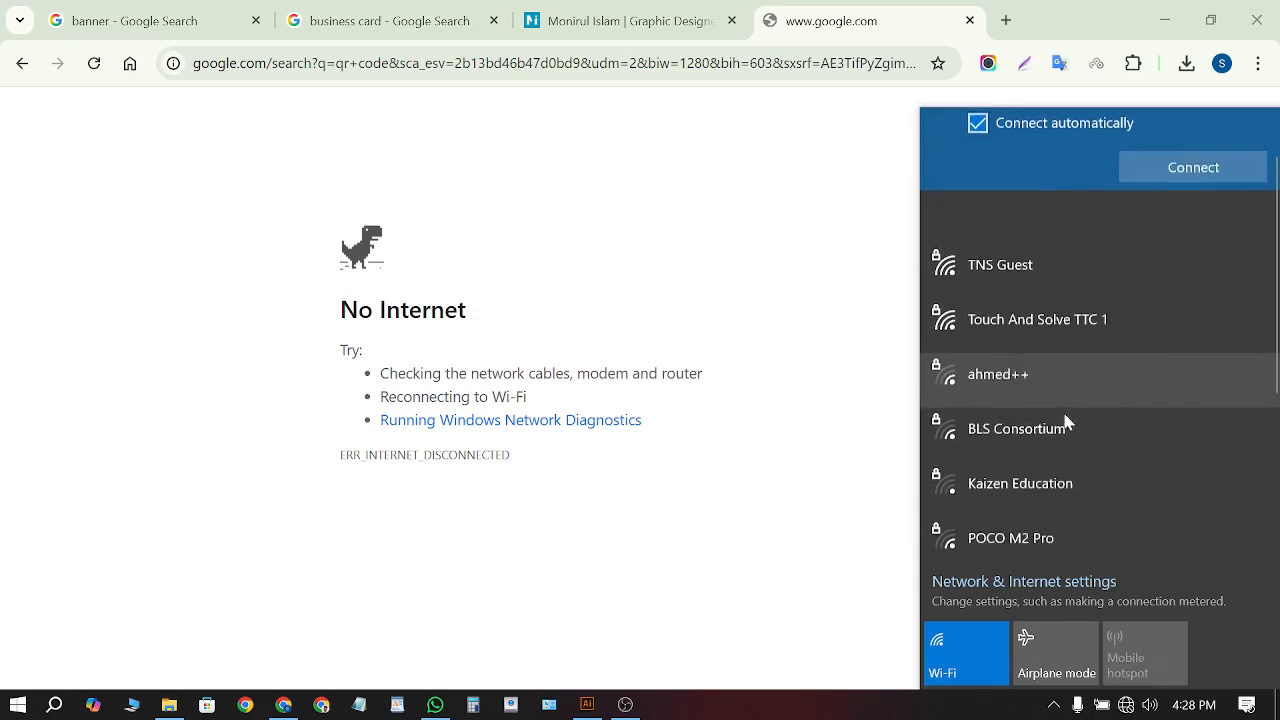
pyautogui.click(1037, 297)
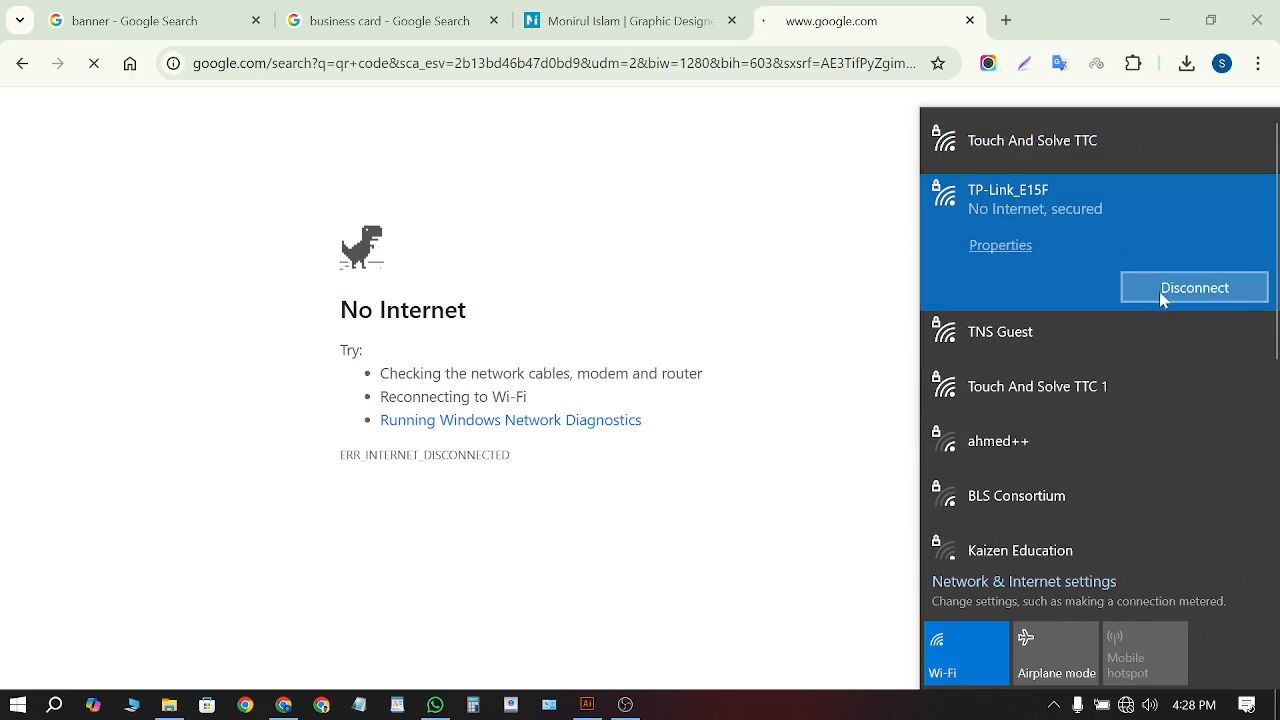
pyautogui.click(1079, 145)
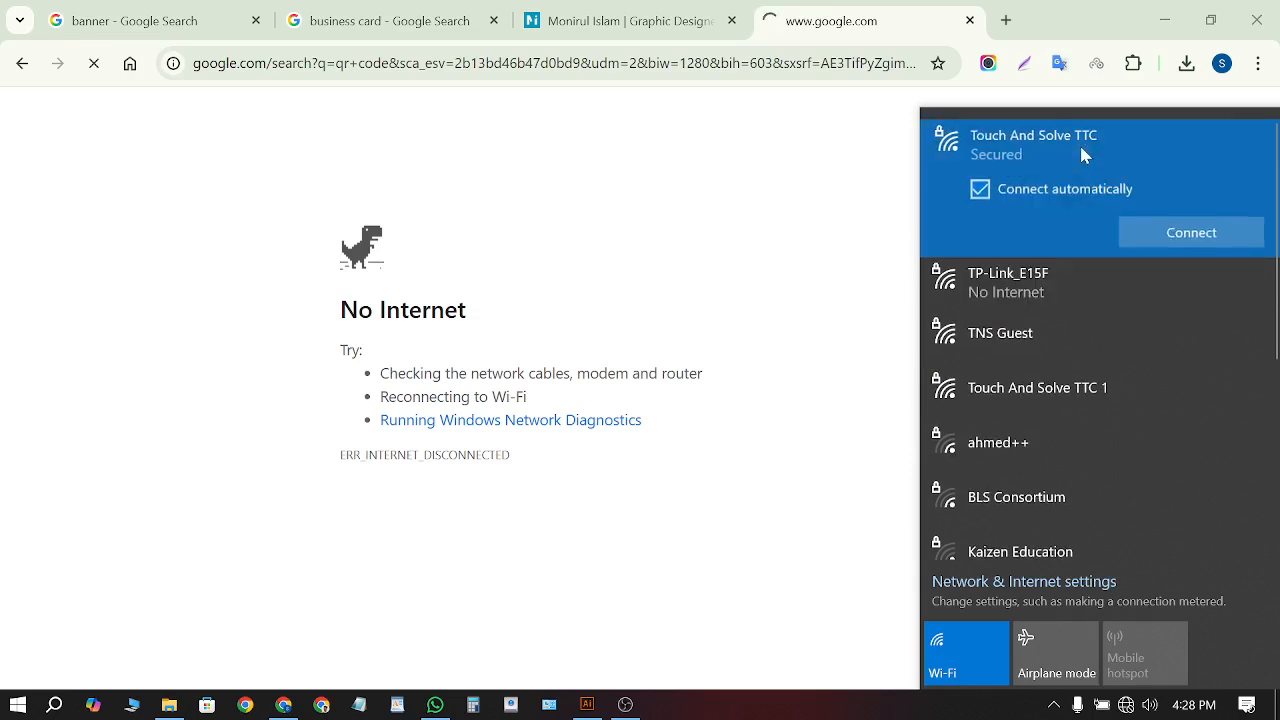
pyautogui.click(1128, 245)
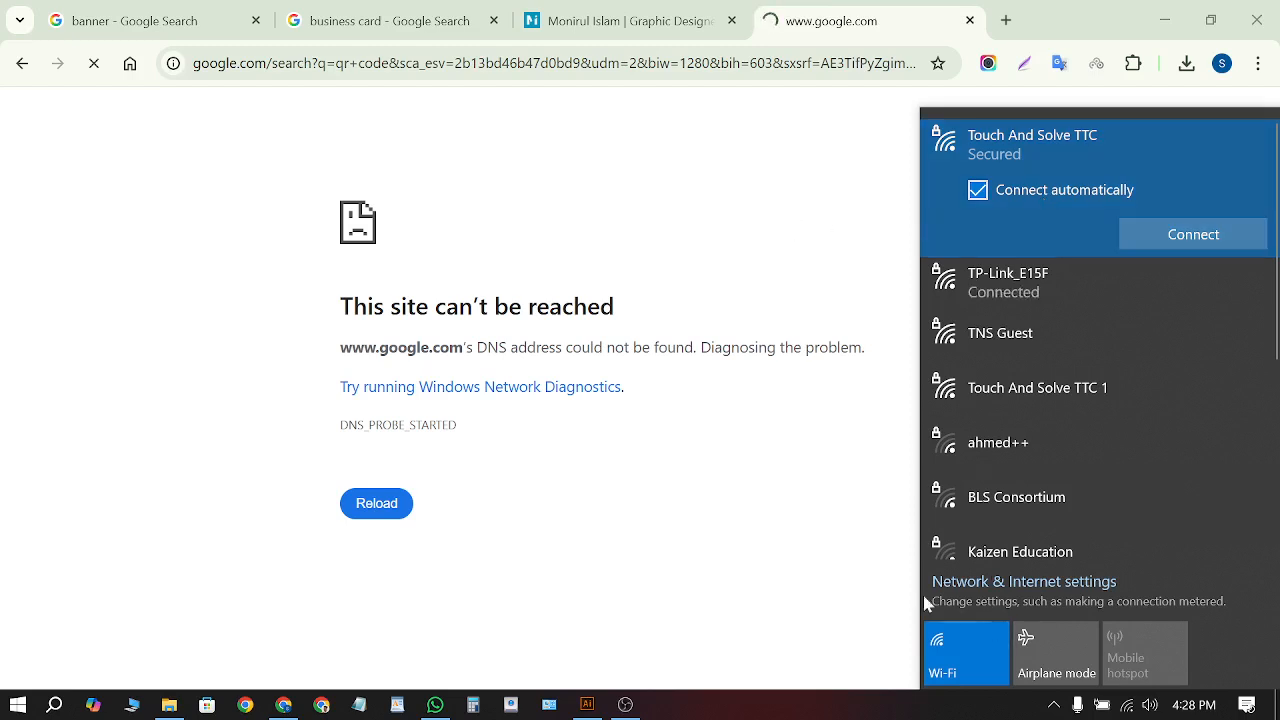
pyautogui.click(989, 280)
pyautogui.click(818, 260)
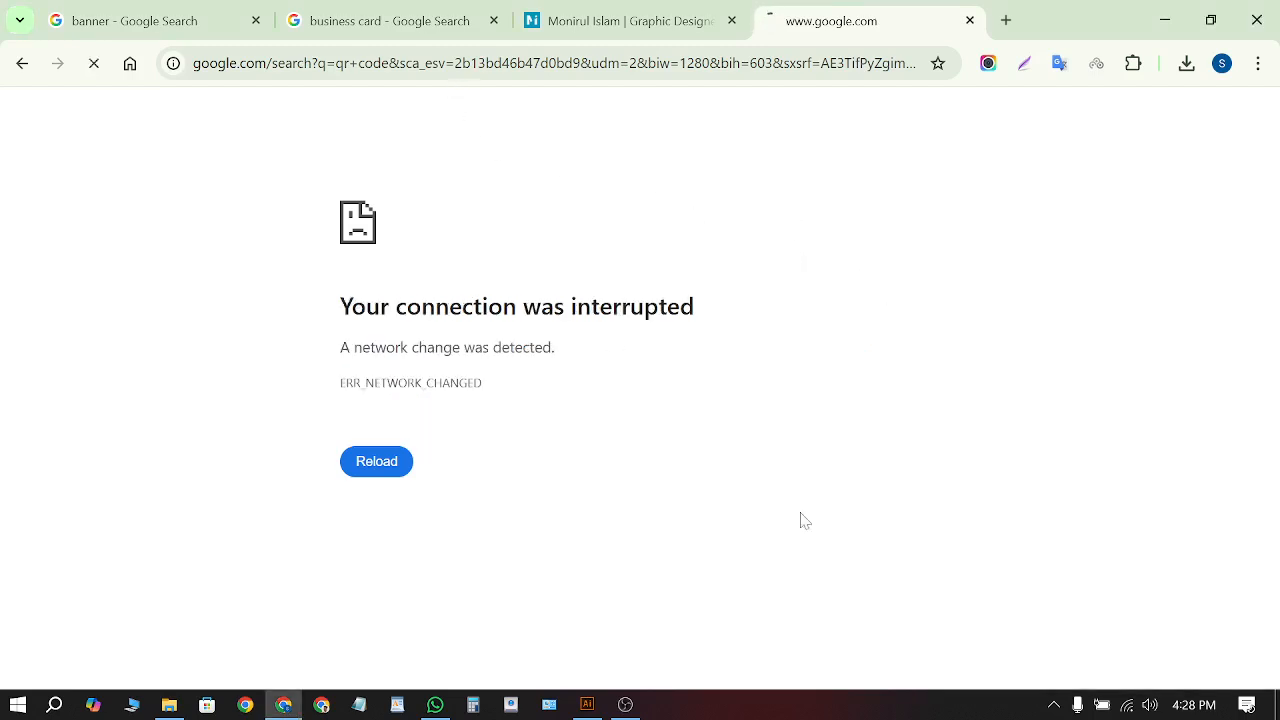
pyautogui.click(1127, 705)
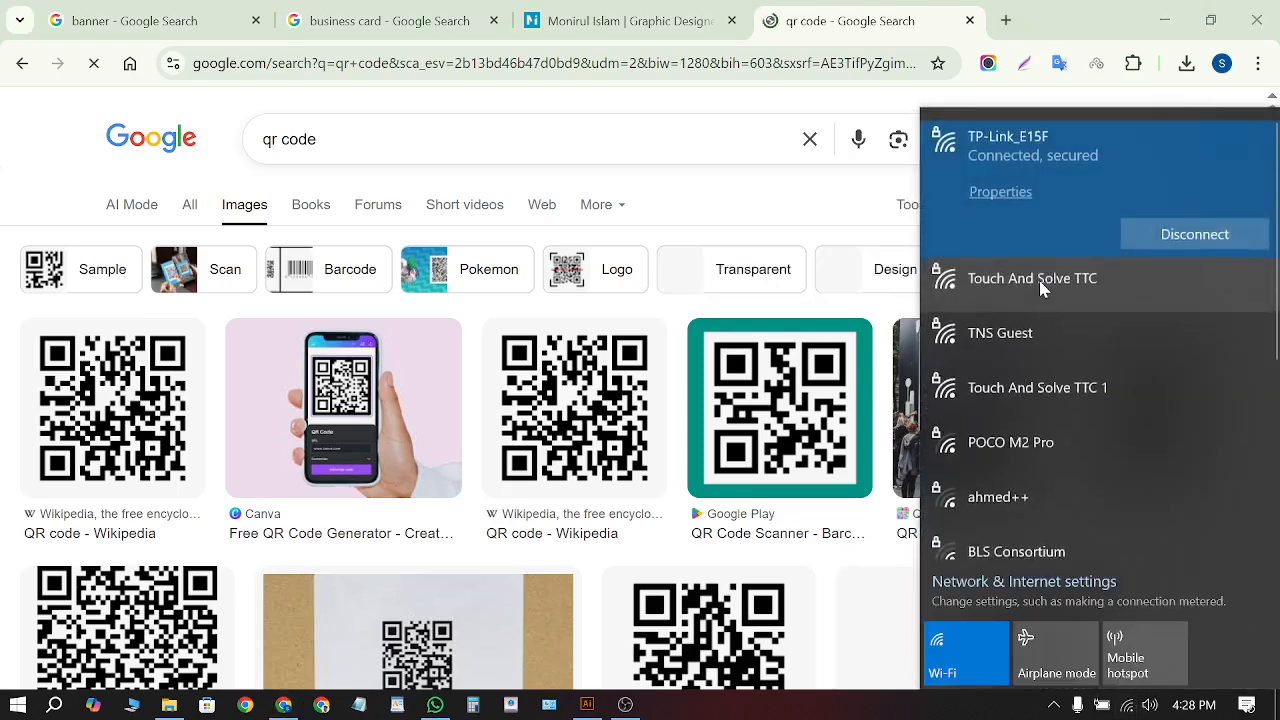
# Save the Wikipedia QR code as QR_code_for_mobile_English_Wikipedia.svg and drag it into Illustrator
pyautogui.click(686, 211)
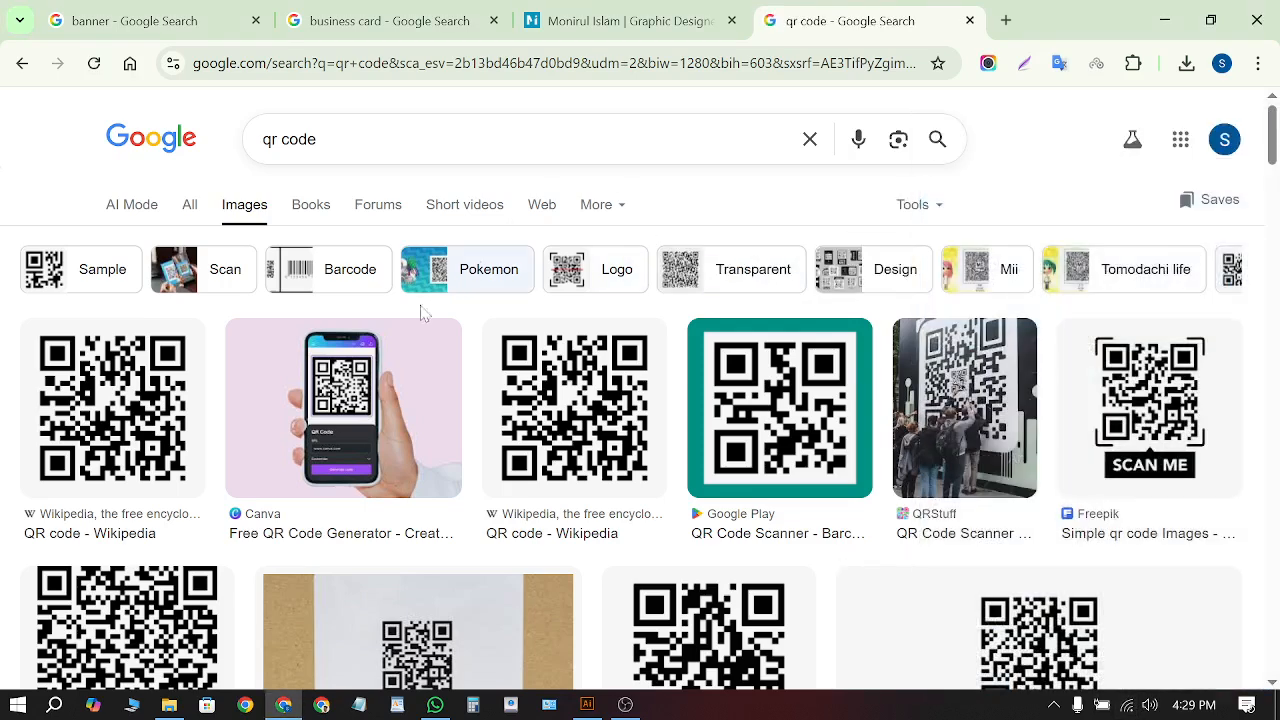
pyautogui.click(72, 437)
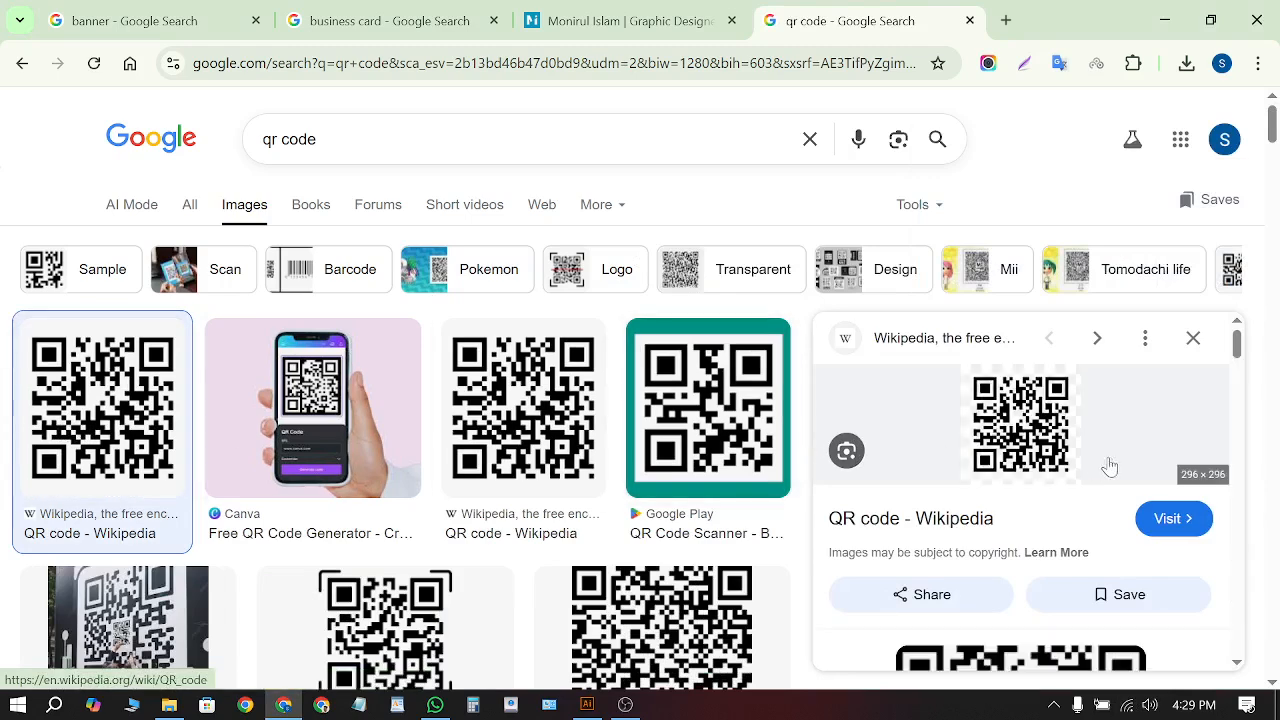
pyautogui.rightClick(1020, 460)
pyautogui.click(818, 487)
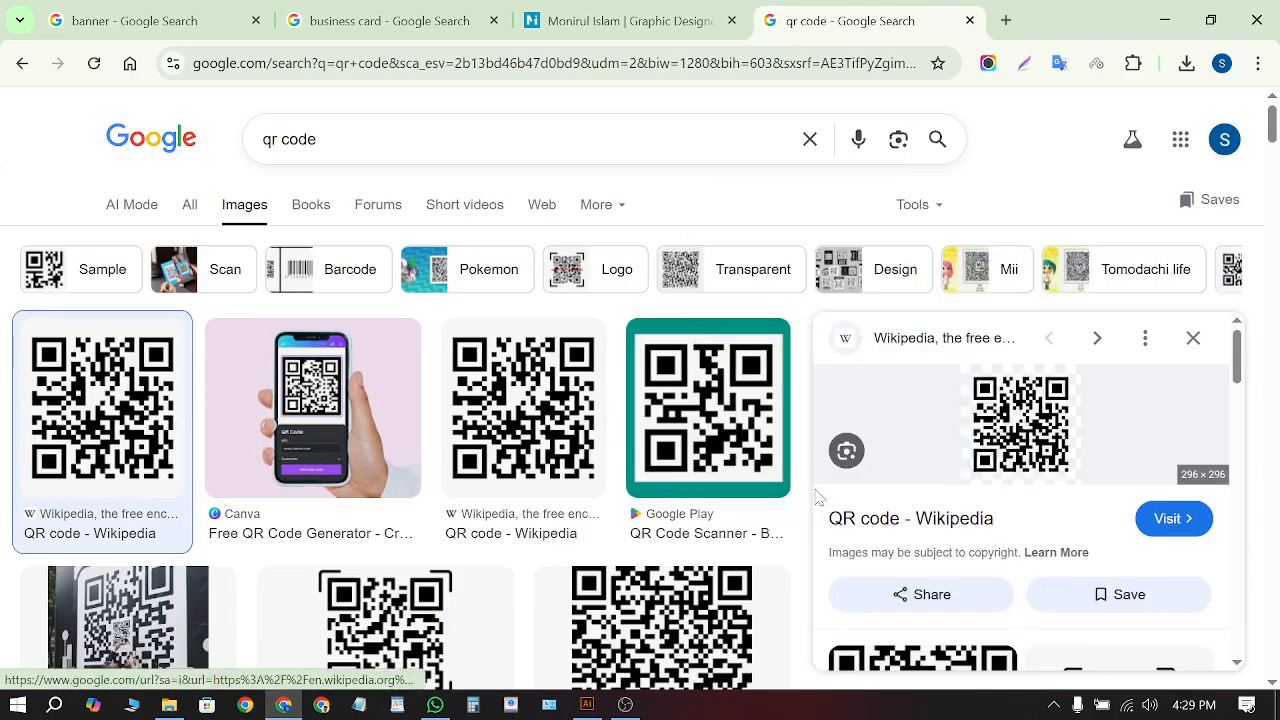
pyautogui.click(840, 518)
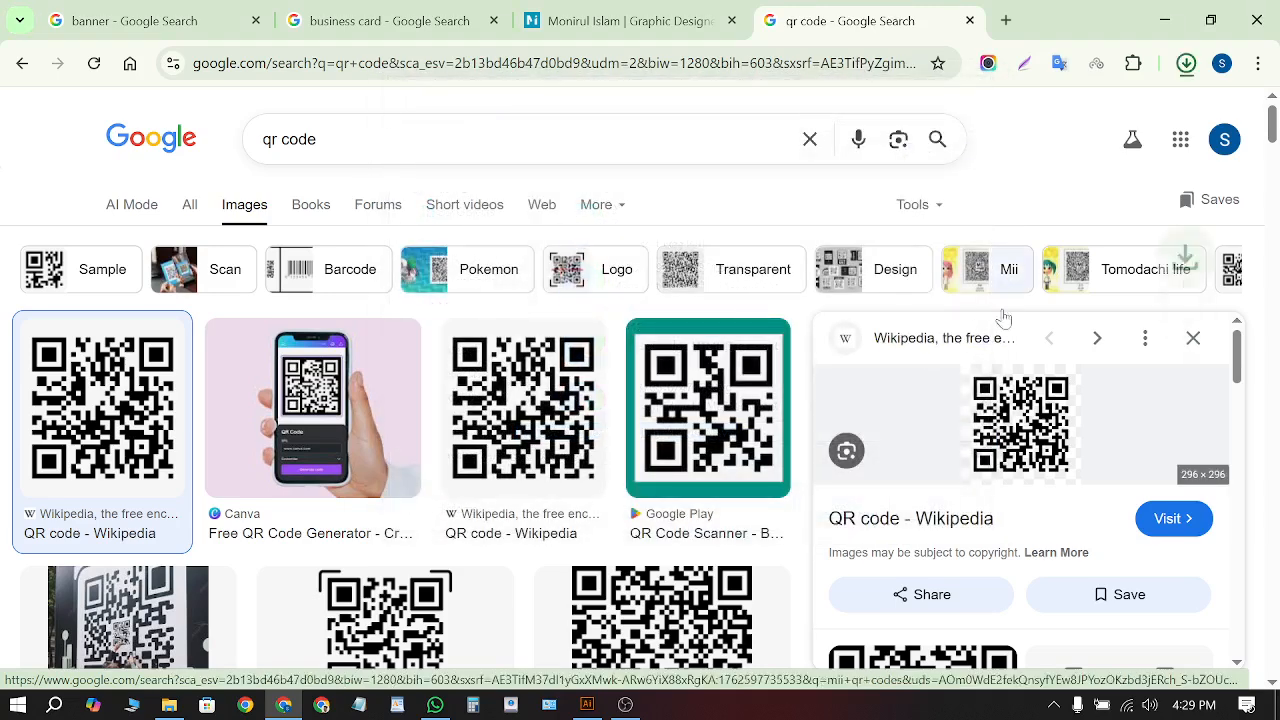
pyautogui.click(1186, 63)
pyautogui.moveTo(1003, 160); pyautogui.dragTo(471, 494)
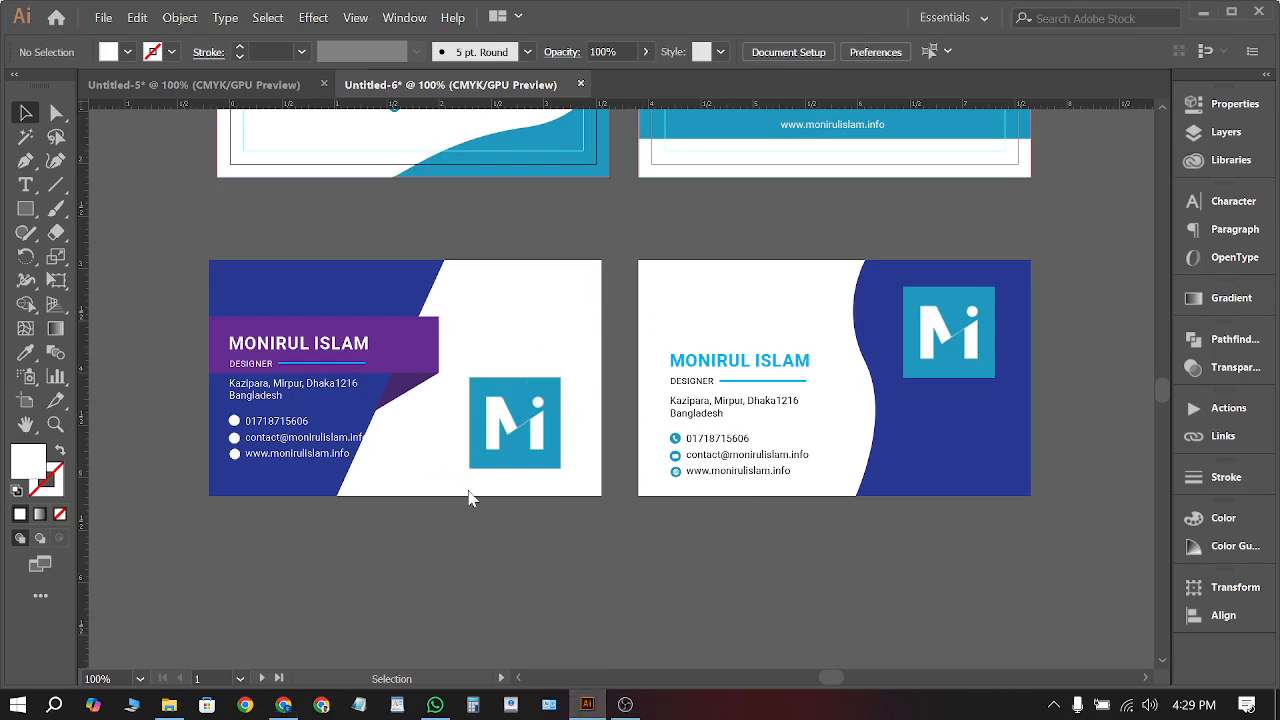
# Place the QR code at the right end of the purple name ribbon
pyautogui.moveTo(595, 365); pyautogui.dragTo(365, 522)
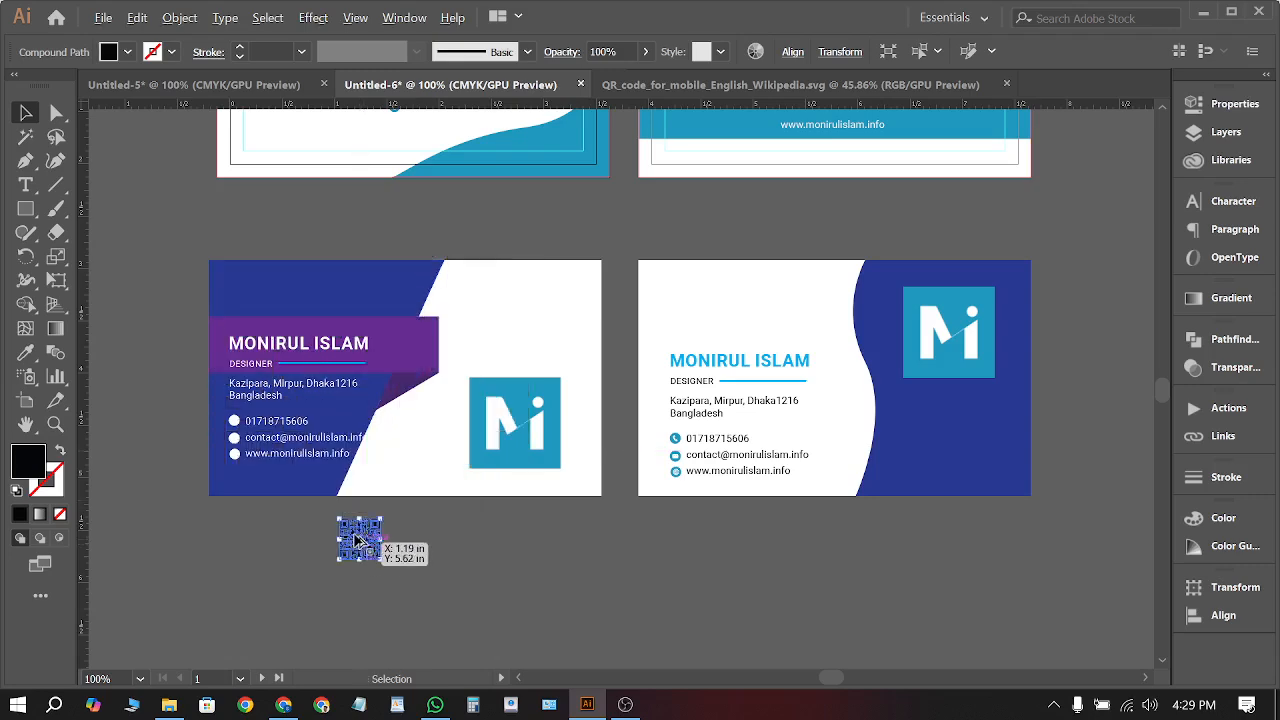
pyautogui.scroll(4, 353, 532)
pyautogui.scroll(-2, 463, 580)
pyautogui.moveTo(447, 598); pyautogui.dragTo(535, 213)
pyautogui.click(503, 571)
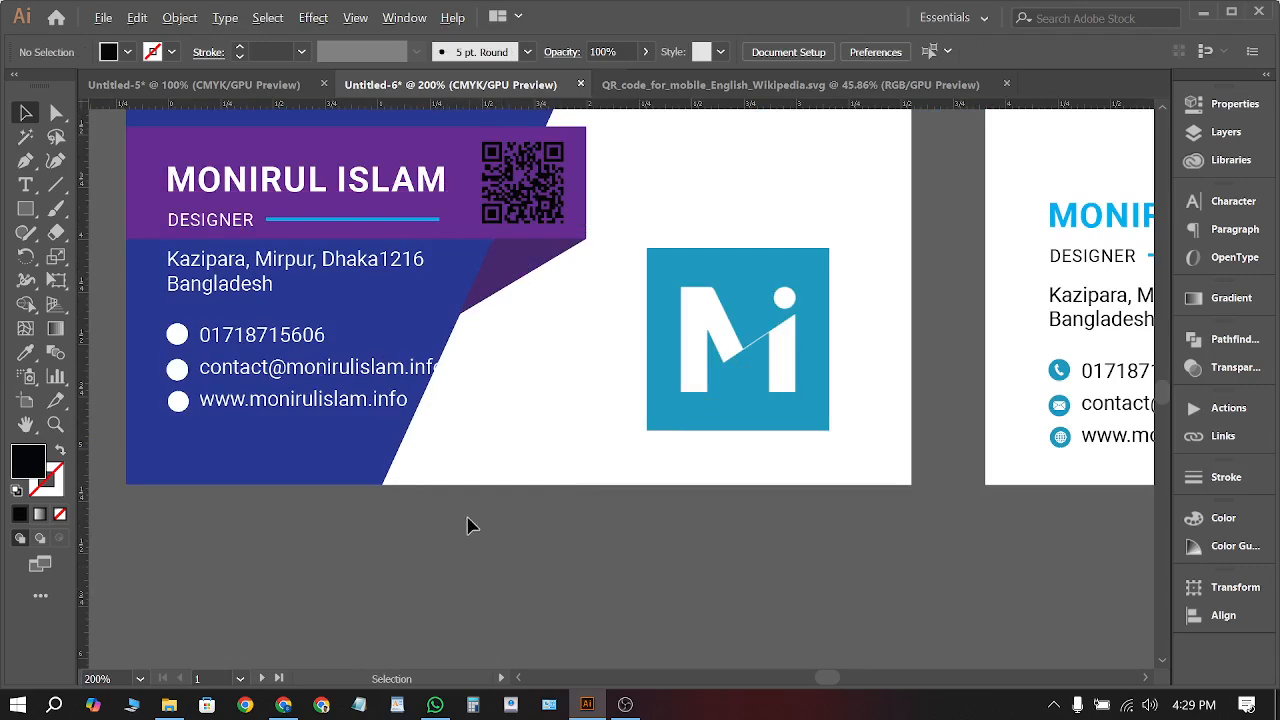
pyautogui.scroll(-2, 469, 523)
pyautogui.scroll(-1, 440, 500)
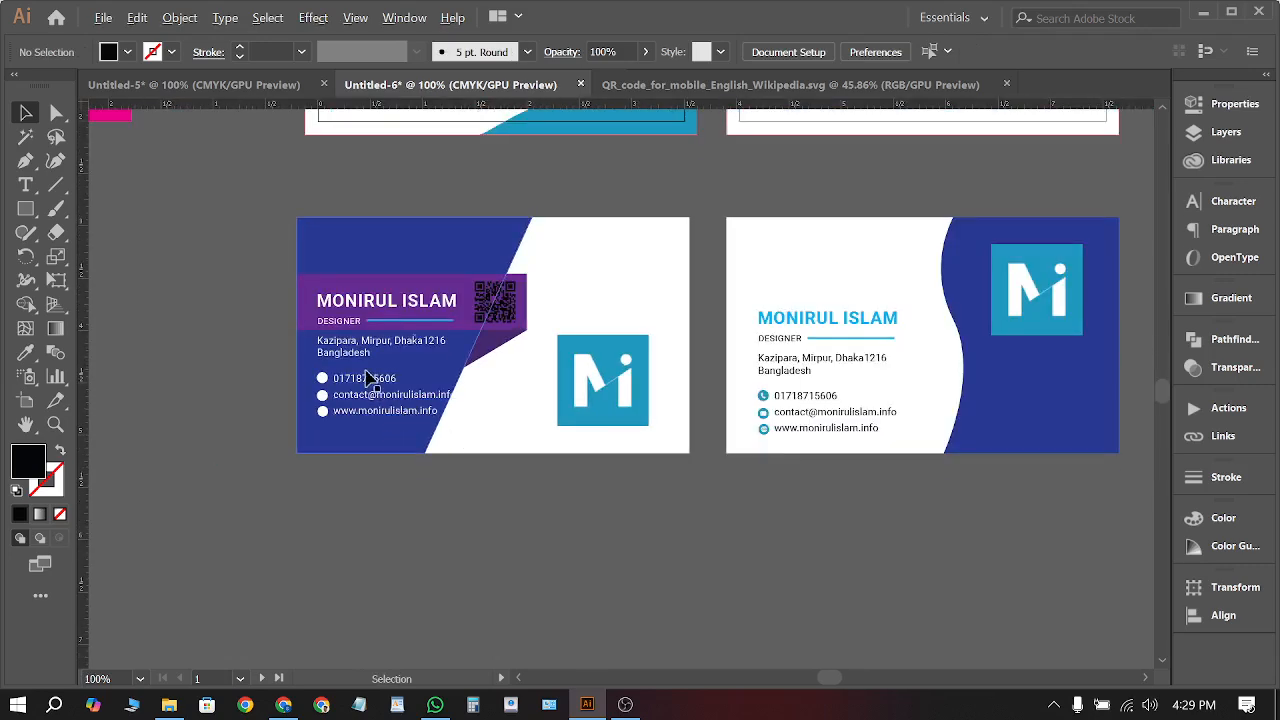
# Direct-select the QR code inside the ribbon group and fill it white
pyautogui.click(505, 302)
pyautogui.click(509, 306)
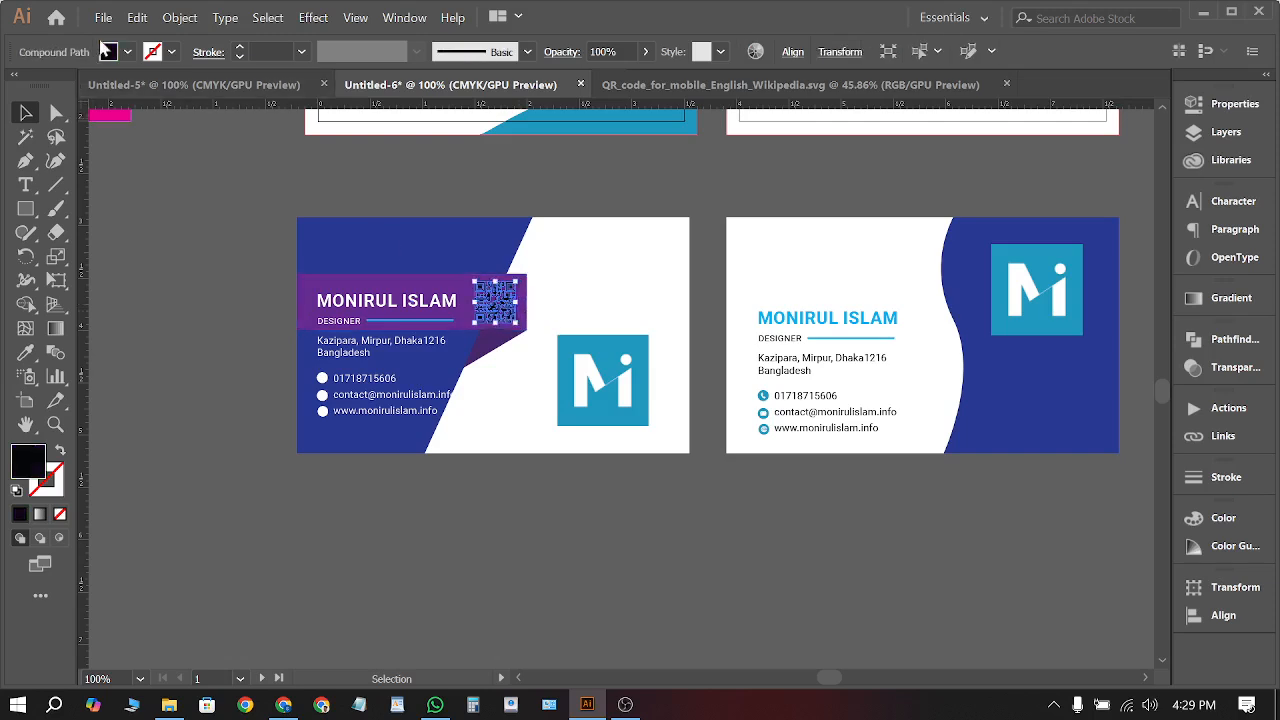
pyautogui.click(127, 51)
pyautogui.click(42, 86)
pyautogui.click(197, 322)
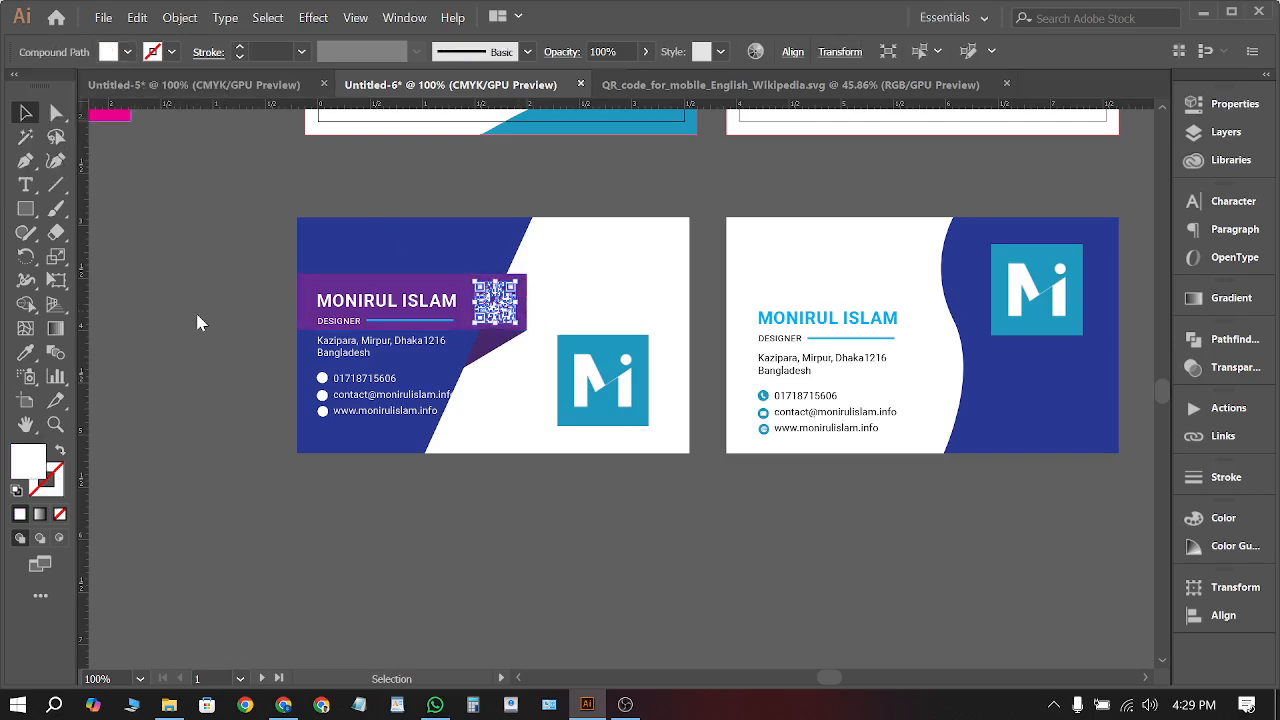
pyautogui.click(197, 322)
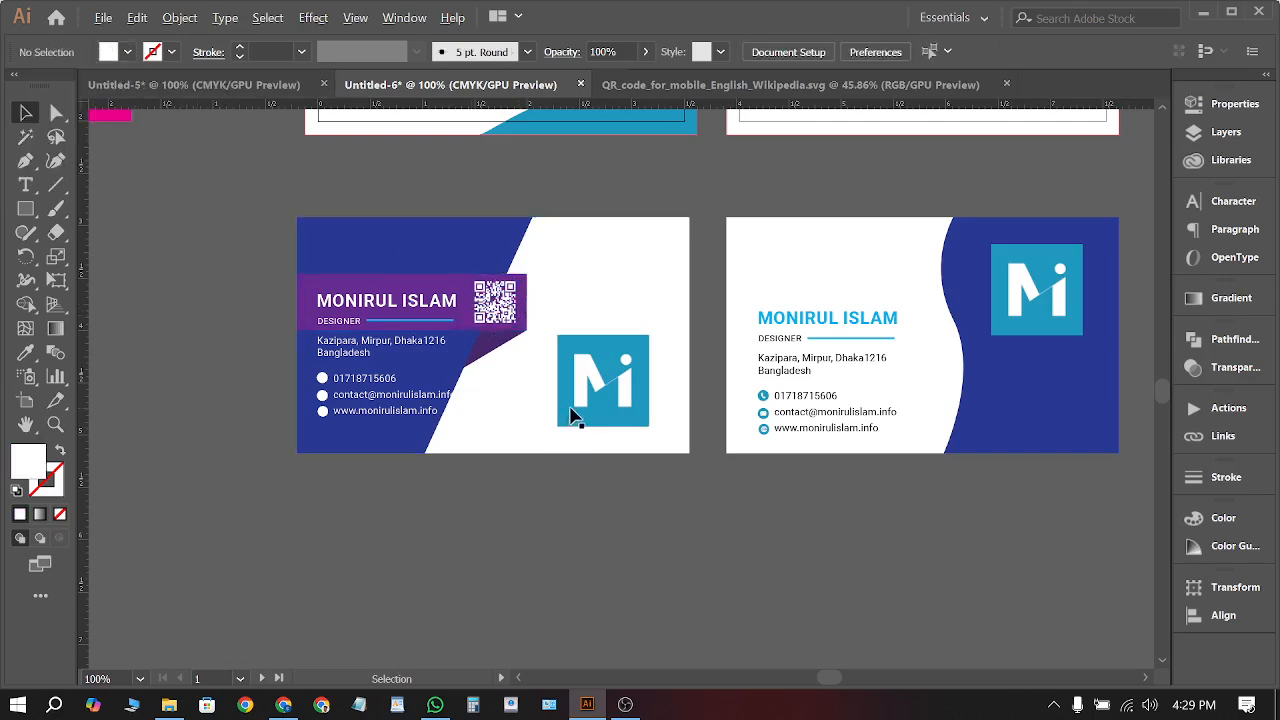
pyautogui.scroll(1, 571, 417)
pyautogui.scroll(1, 620, 520)
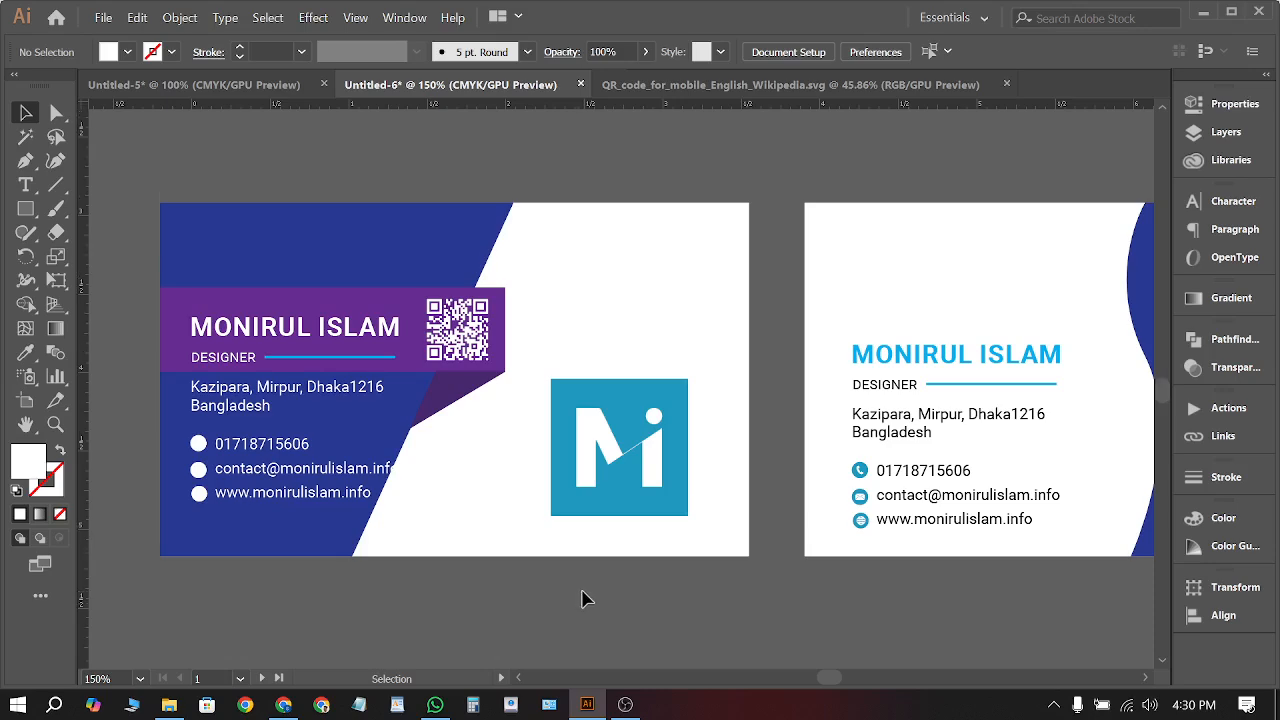
pyautogui.scroll(8, 584, 596)
pyautogui.scroll(2, 622, 587)
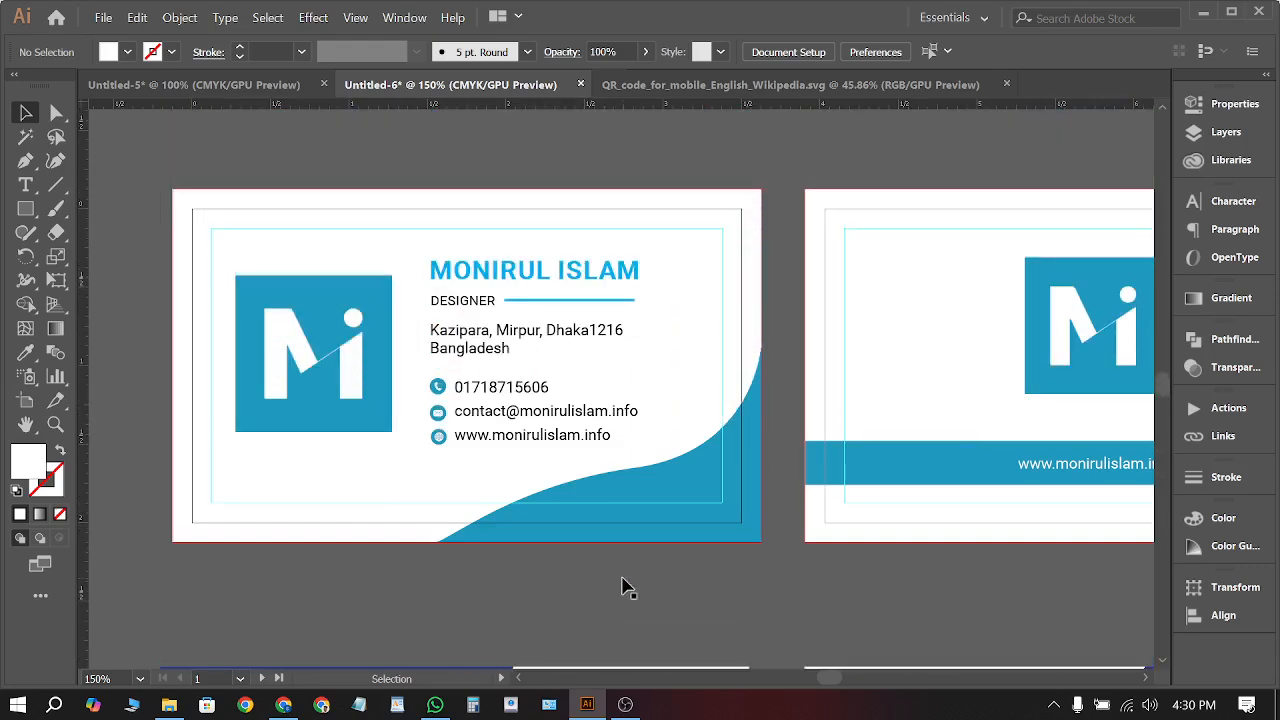
pyautogui.scroll(-2, 622, 587)
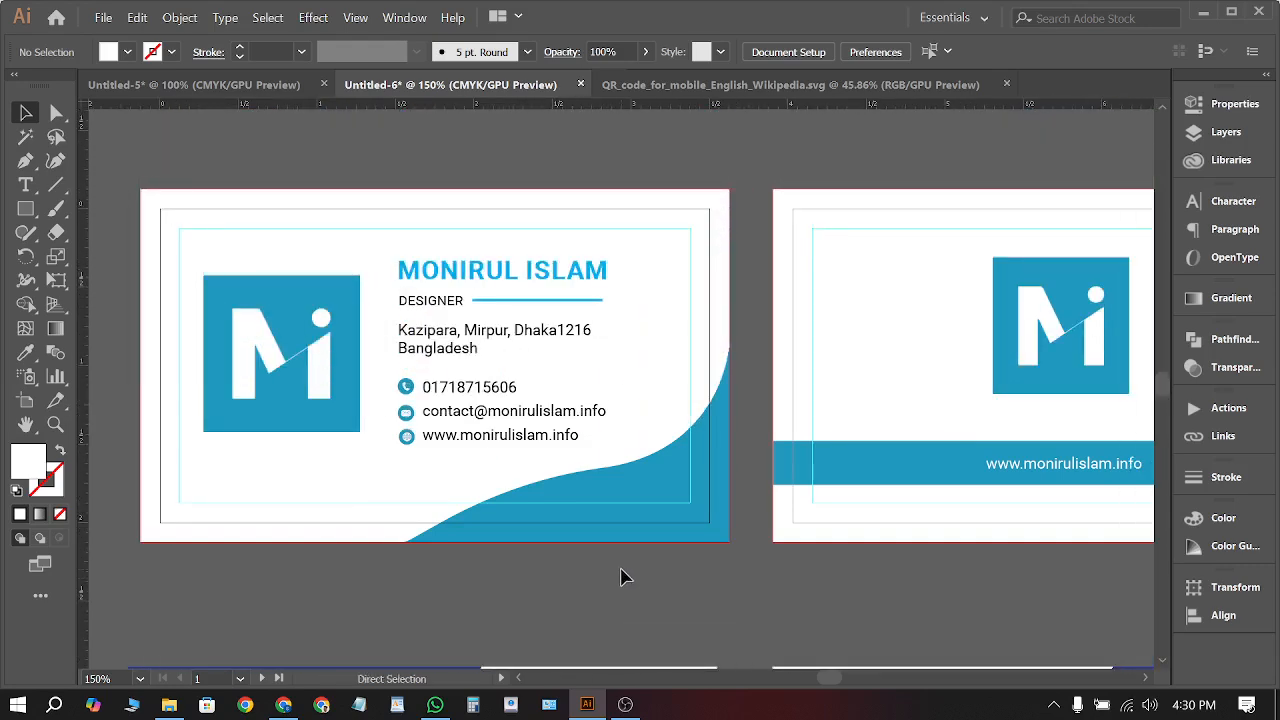